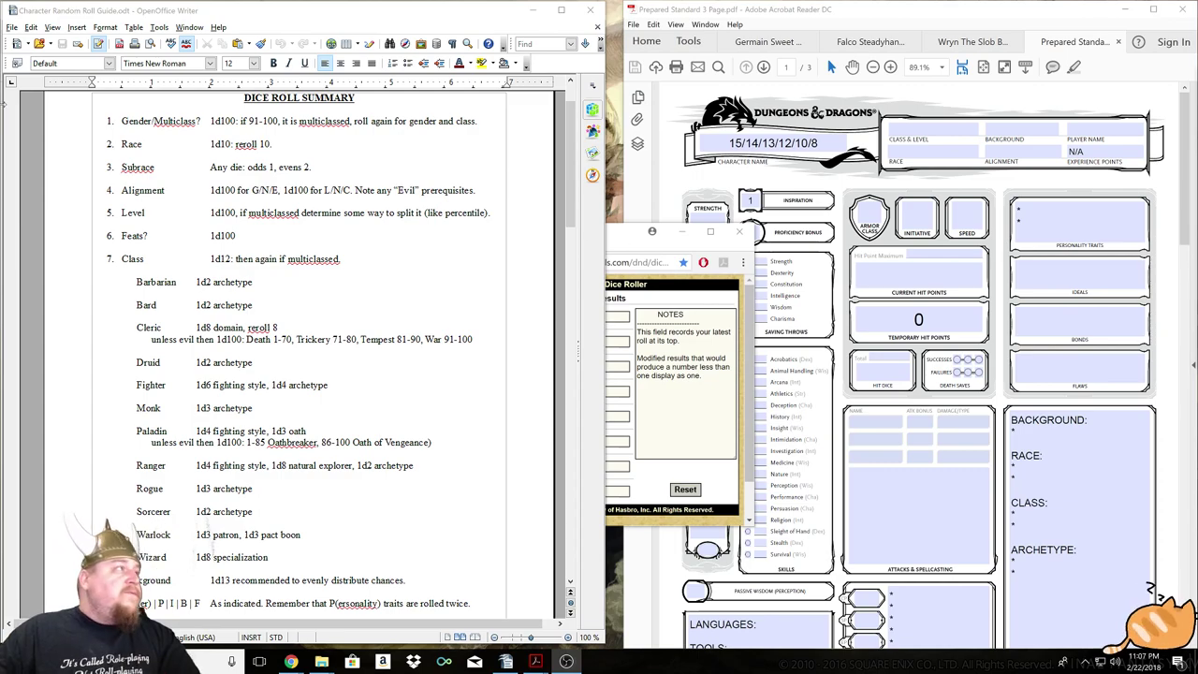
Open the klabhiem document from the Notes and Guide Documents folder and move its window between the roll guide and the character sheet.
click(15, 28)
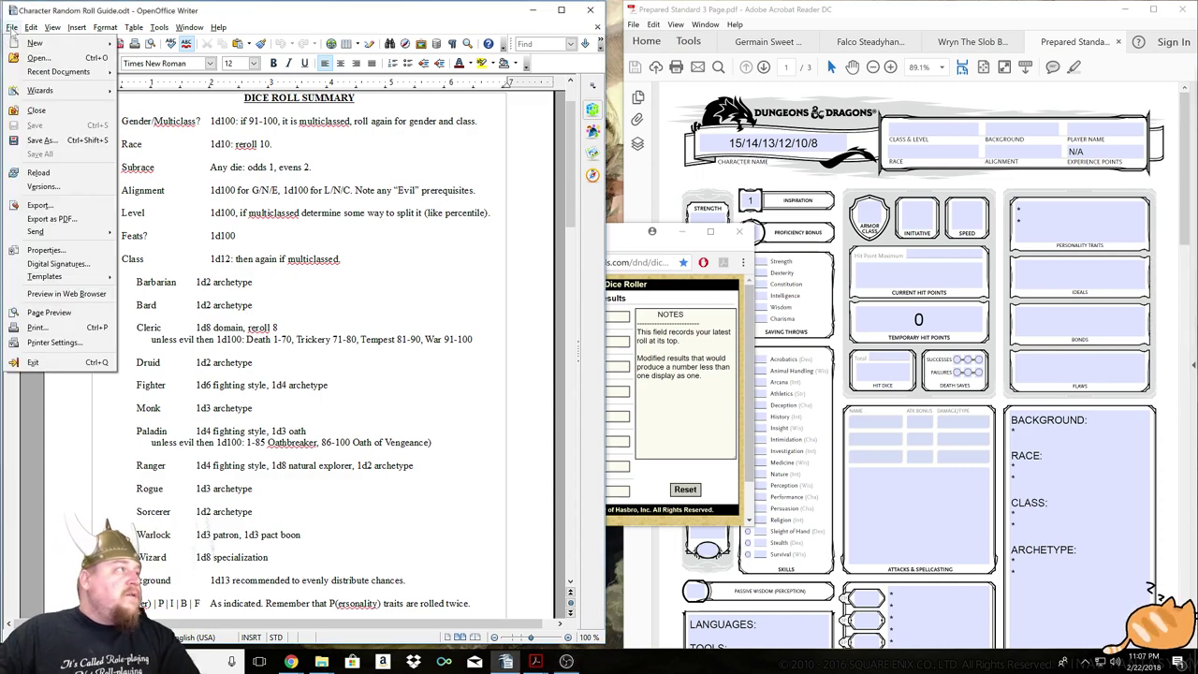
click(39, 59)
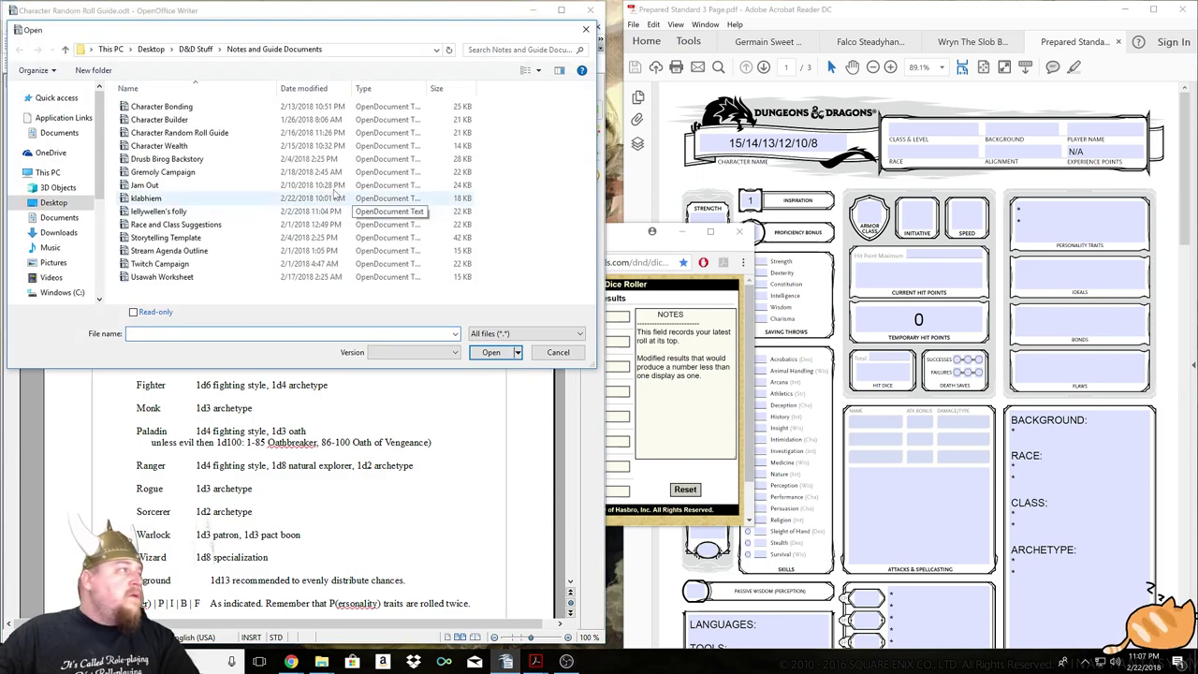
click(202, 201)
click(490, 352)
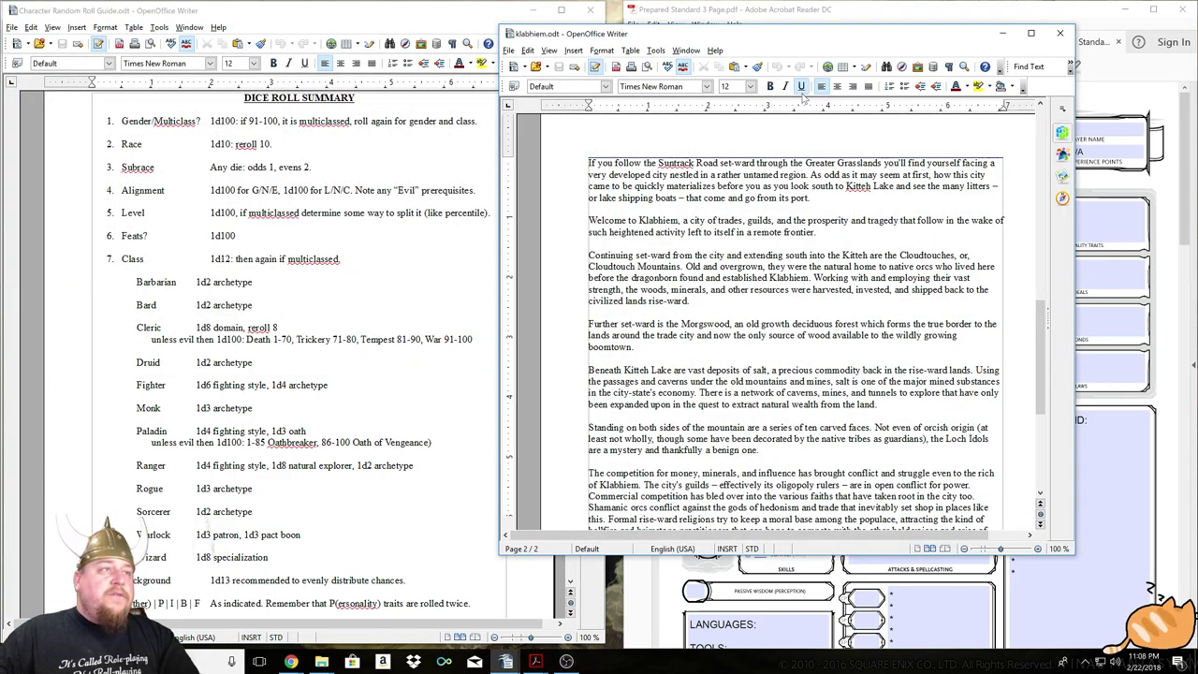
drag(805, 37, 646, 20)
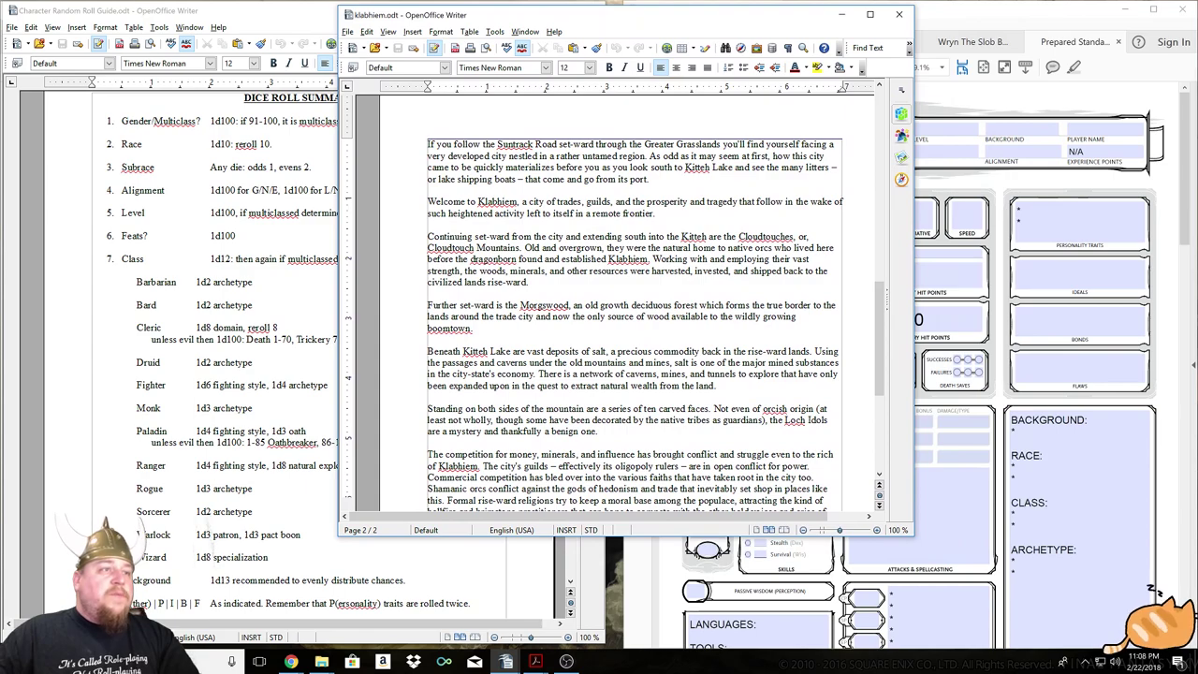
Read through the Klabhiem city description on the document's second page, down to the paragraph about urchins.
drag(881, 308, 881, 313)
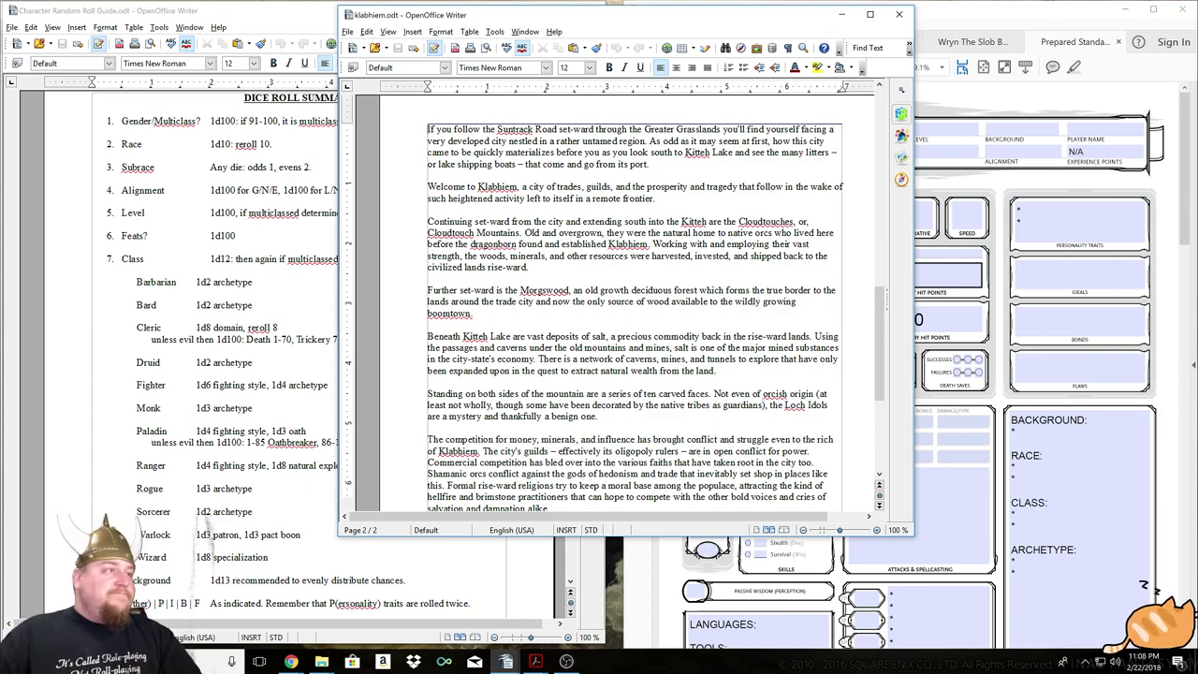
scroll(613, 303, down, 5)
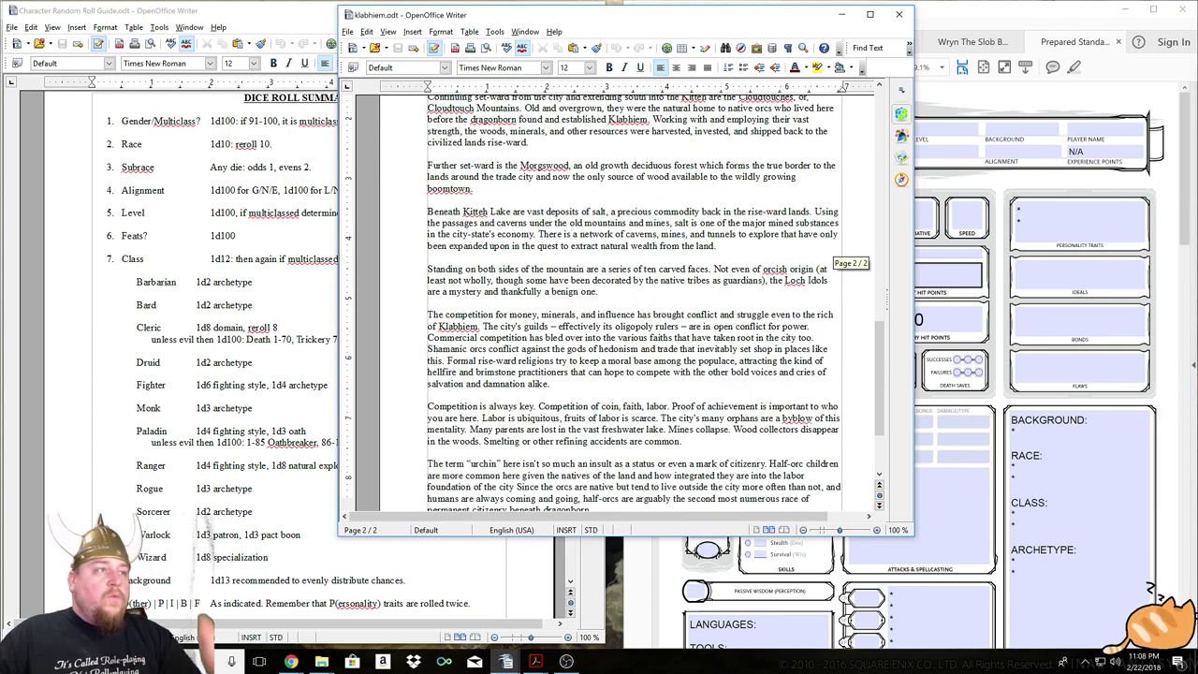
scroll(613, 302, down, 3)
scroll(613, 302, up, 3)
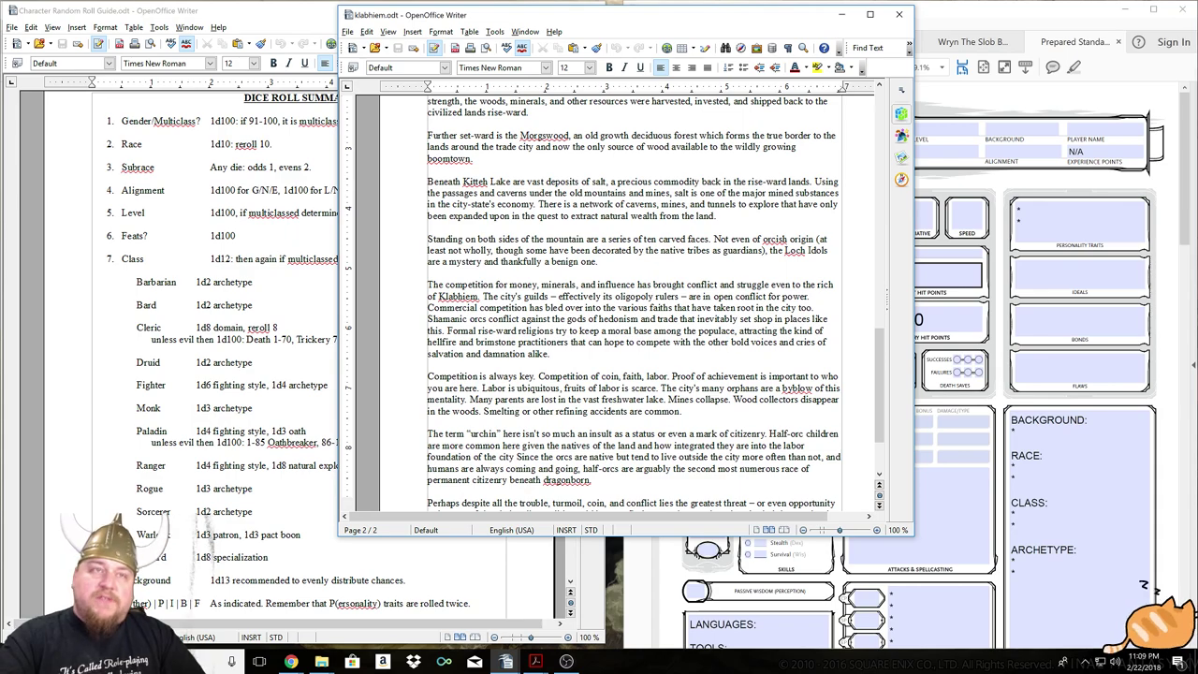
Switch to Acrobat Reader and view the appearance pages of the Wryn The Slob and Falco Steadyhand character sheets.
click(1000, 11)
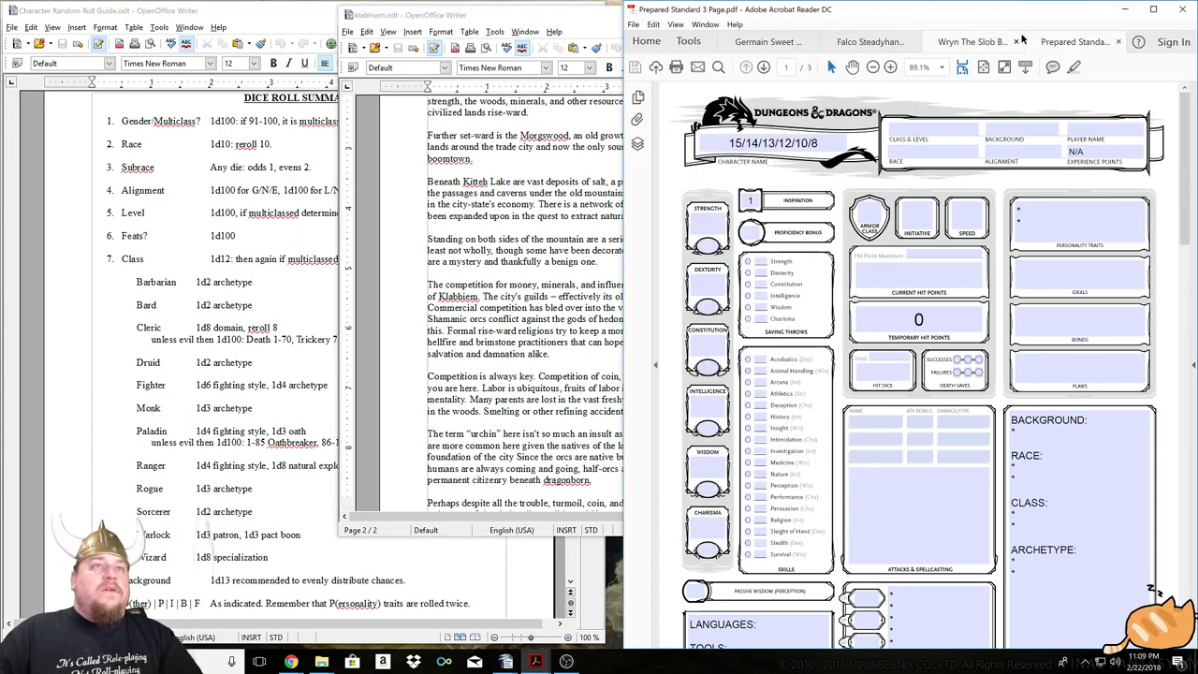
click(966, 44)
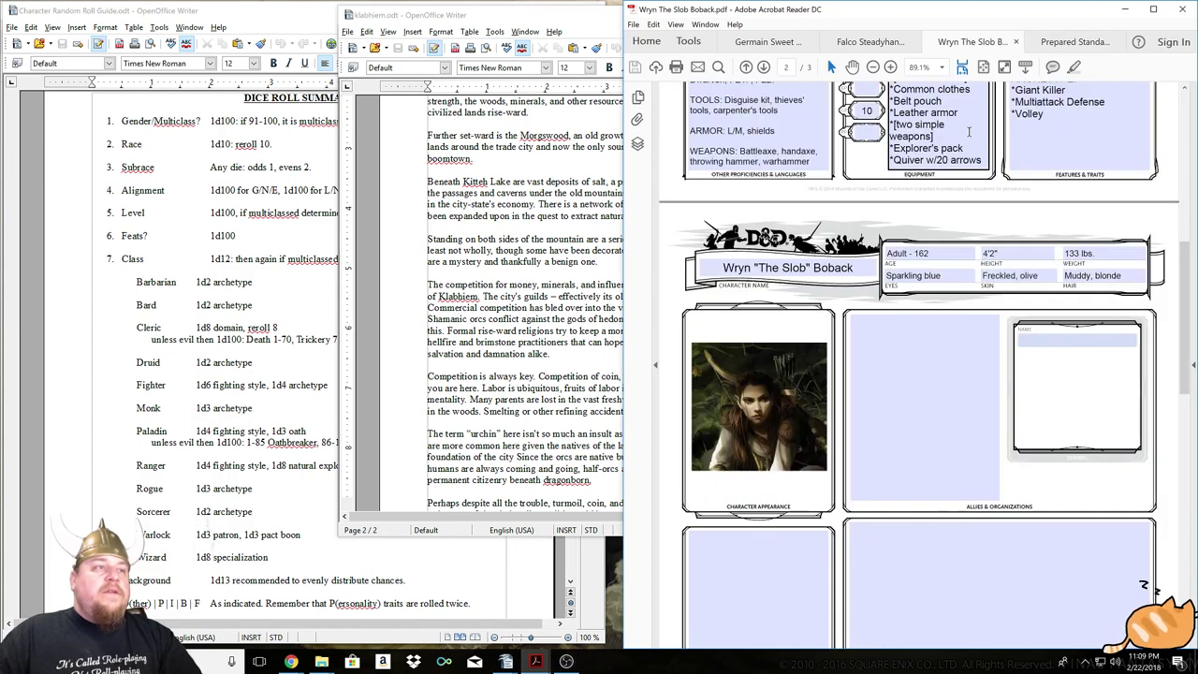
click(876, 45)
scroll(937, 205, down, 10)
scroll(937, 205, down, 3)
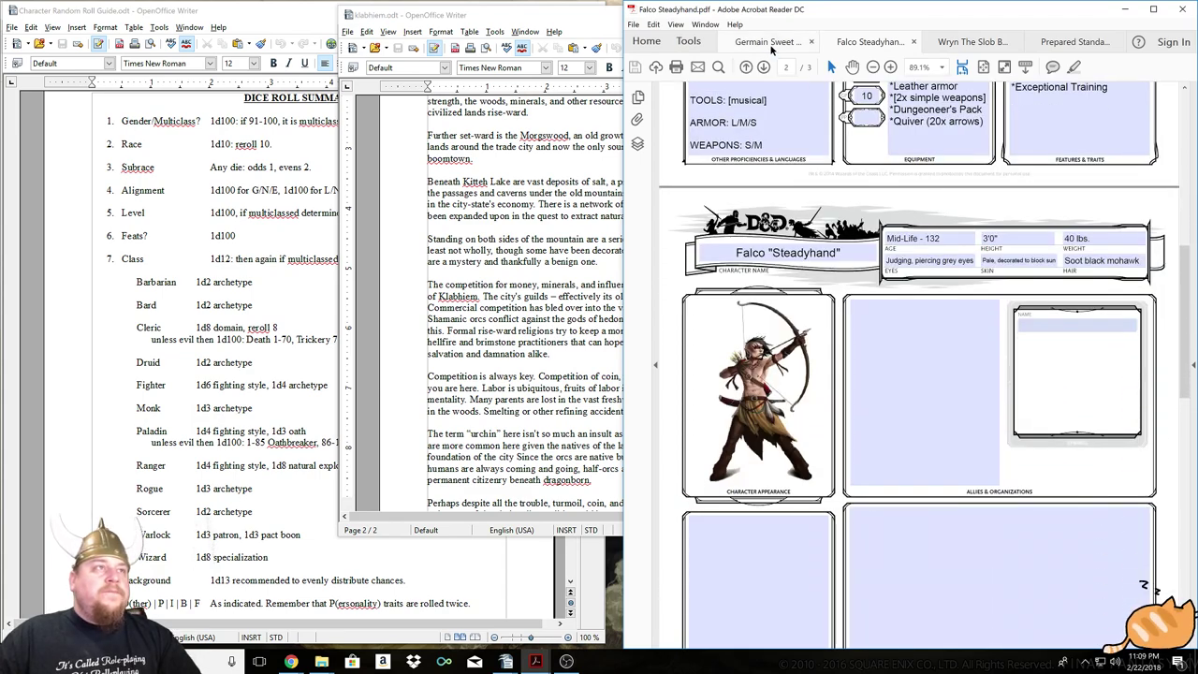
Review the Germain Sweet Tea character sheet's first two pages, ending at the background field in the first page's header.
click(770, 42)
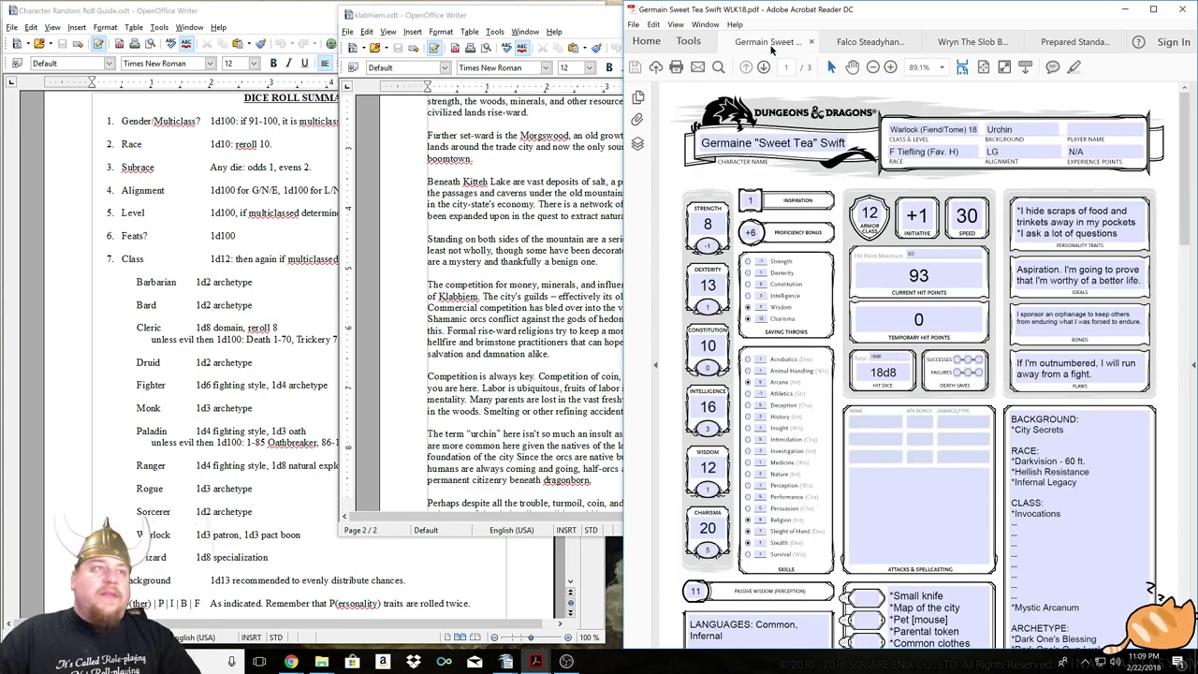
scroll(950, 304, down, 10)
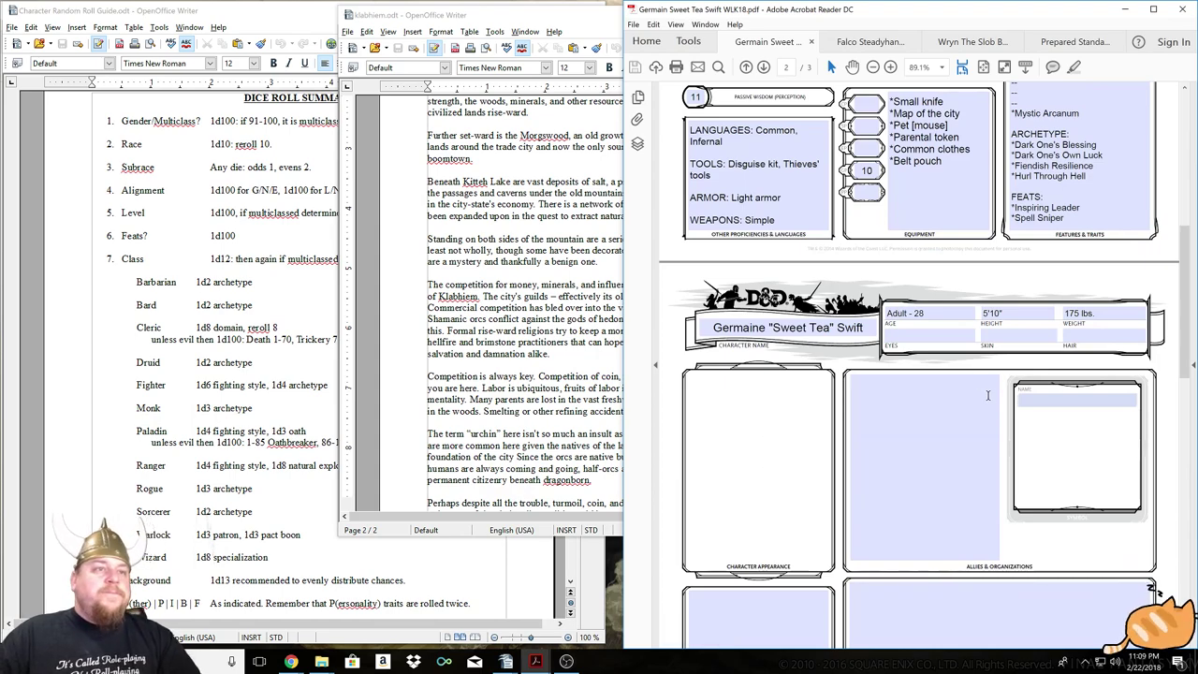
scroll(986, 395, up, 7)
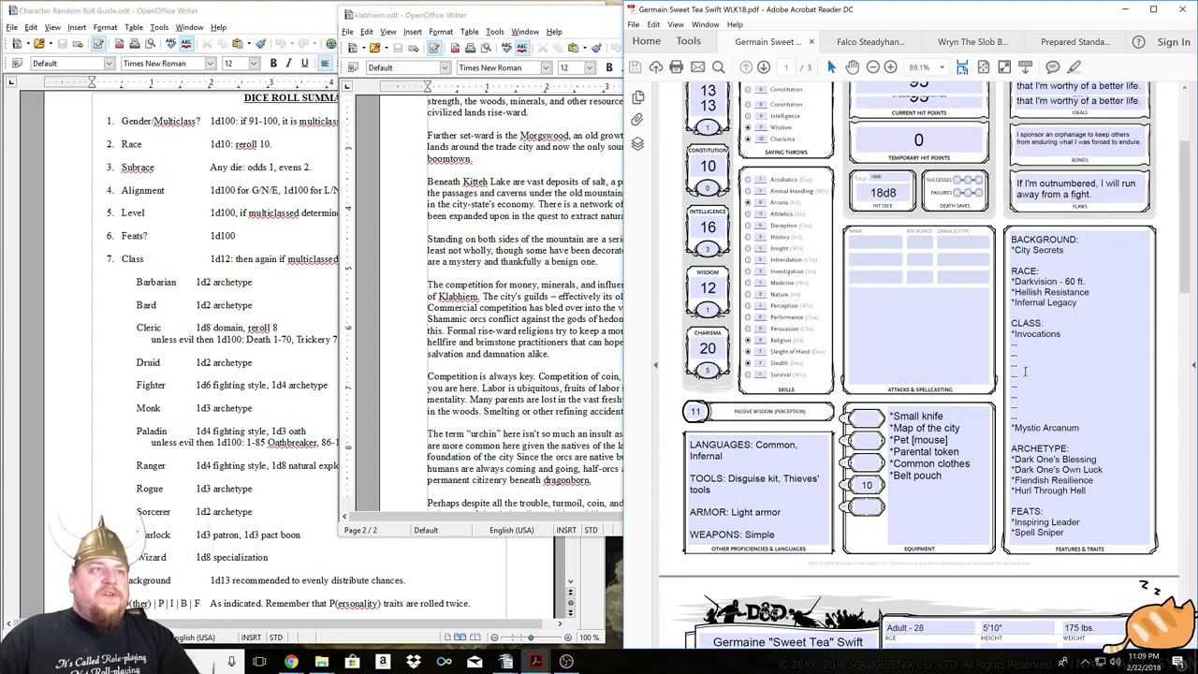
scroll(1024, 372, up, 4)
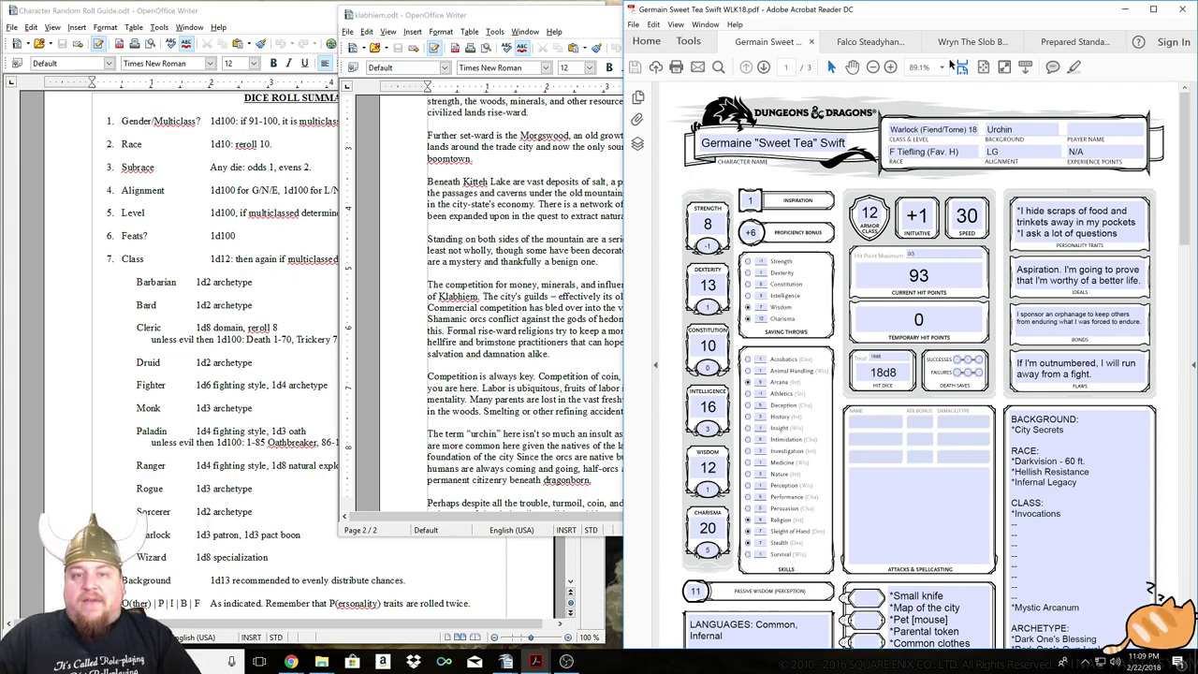
click(1049, 128)
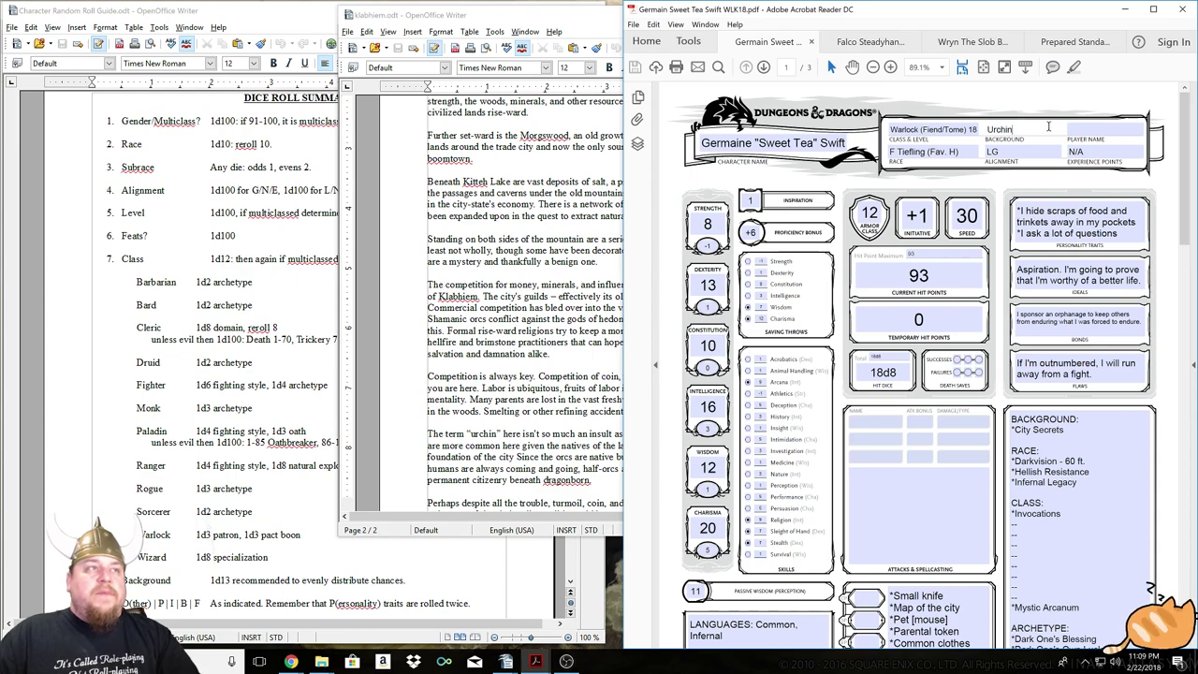
Review the first page of the Wryn The Slob sheet, including the Natural Explorer terrains among the class features.
click(967, 41)
scroll(1144, 234, up, 5)
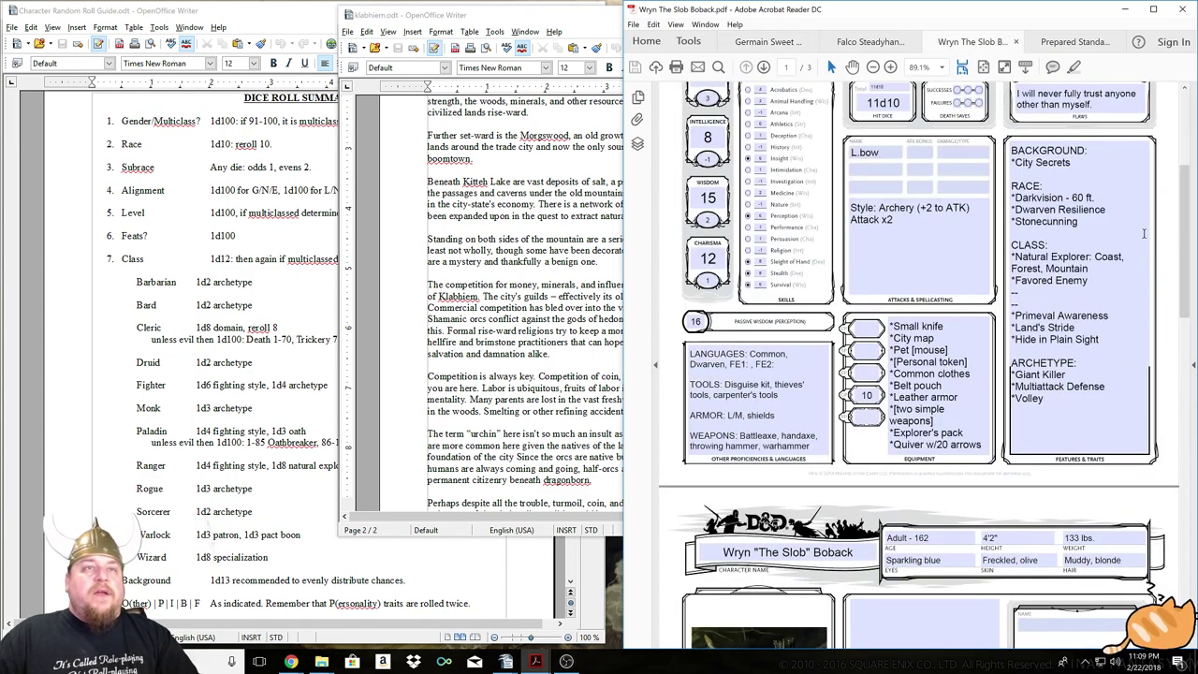
drag(1187, 218, 1190, 133)
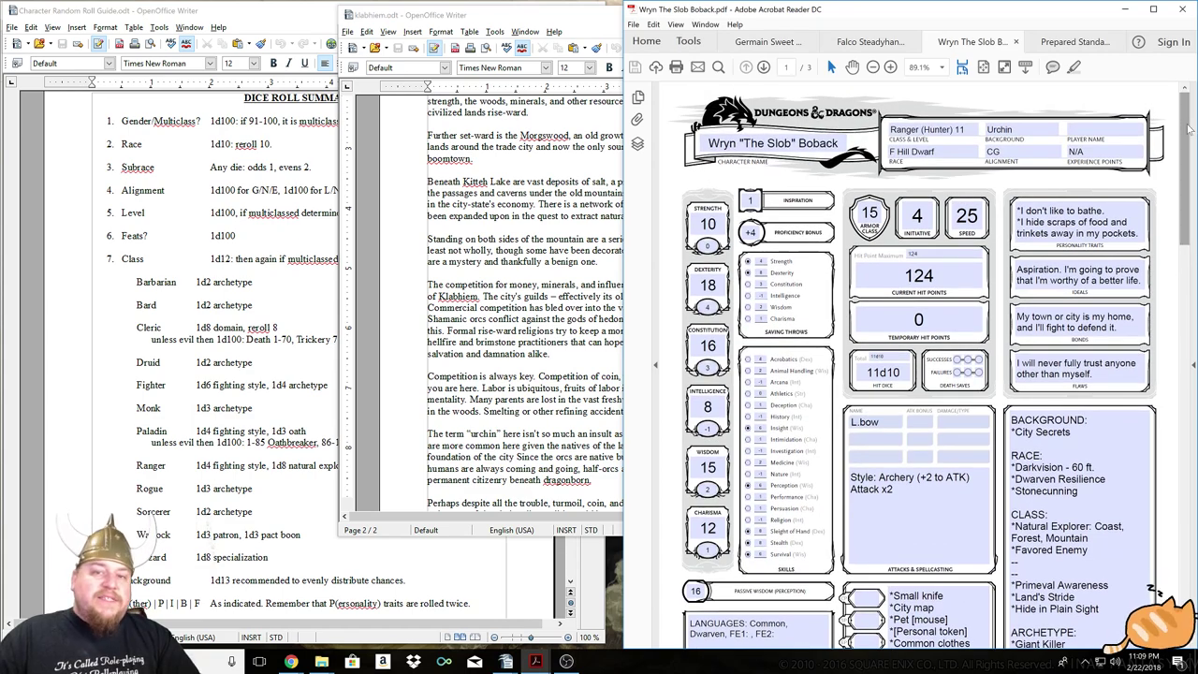
scroll(1067, 440, down, 2)
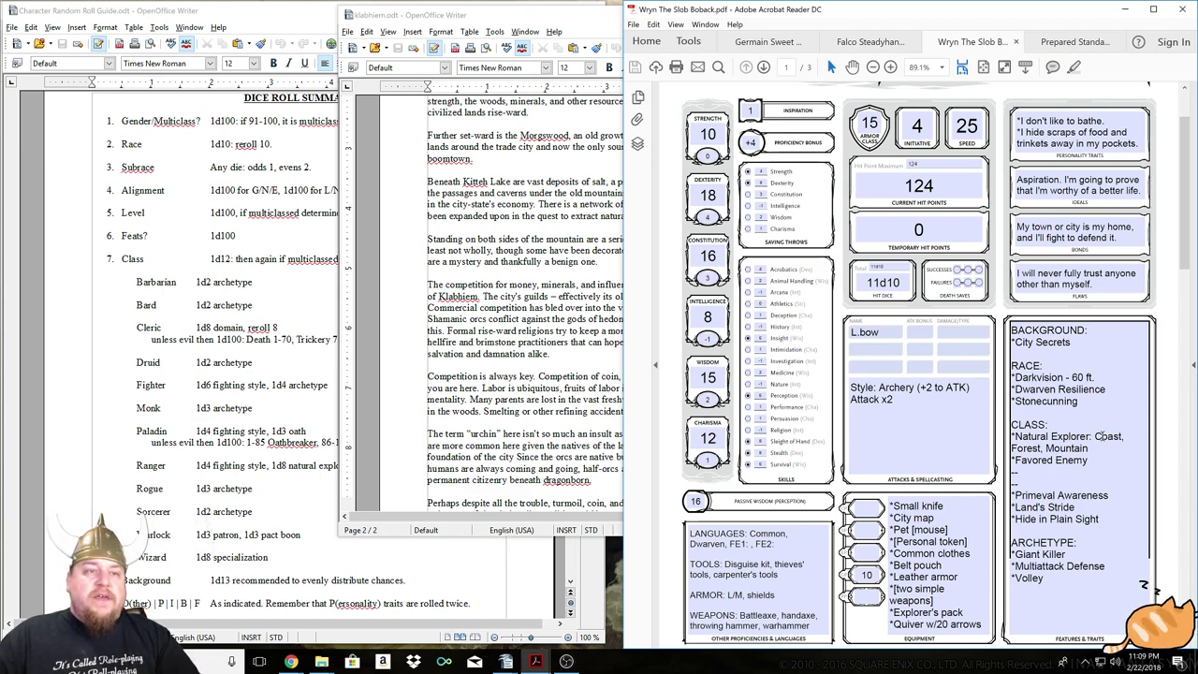
drag(1095, 436, 1099, 451)
click(1099, 450)
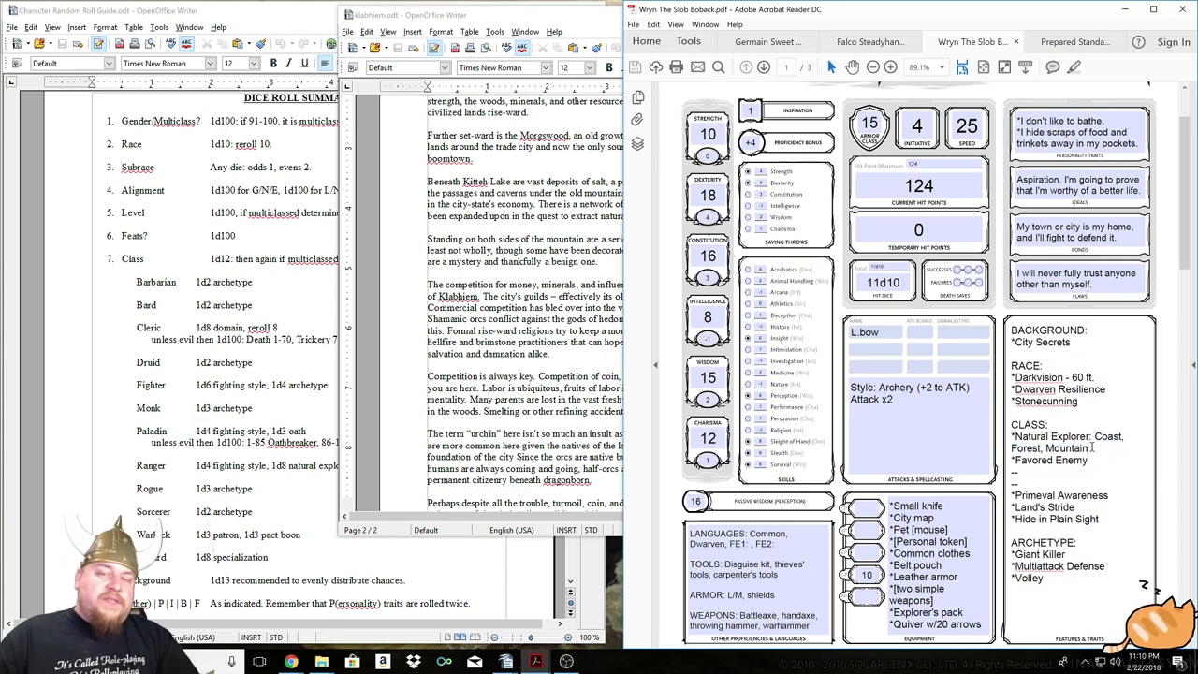
On the Falco Steadyhand sheet, highlight the Natural Explorer terrains "Underdark, Coast" and review the rest of the first page.
click(878, 49)
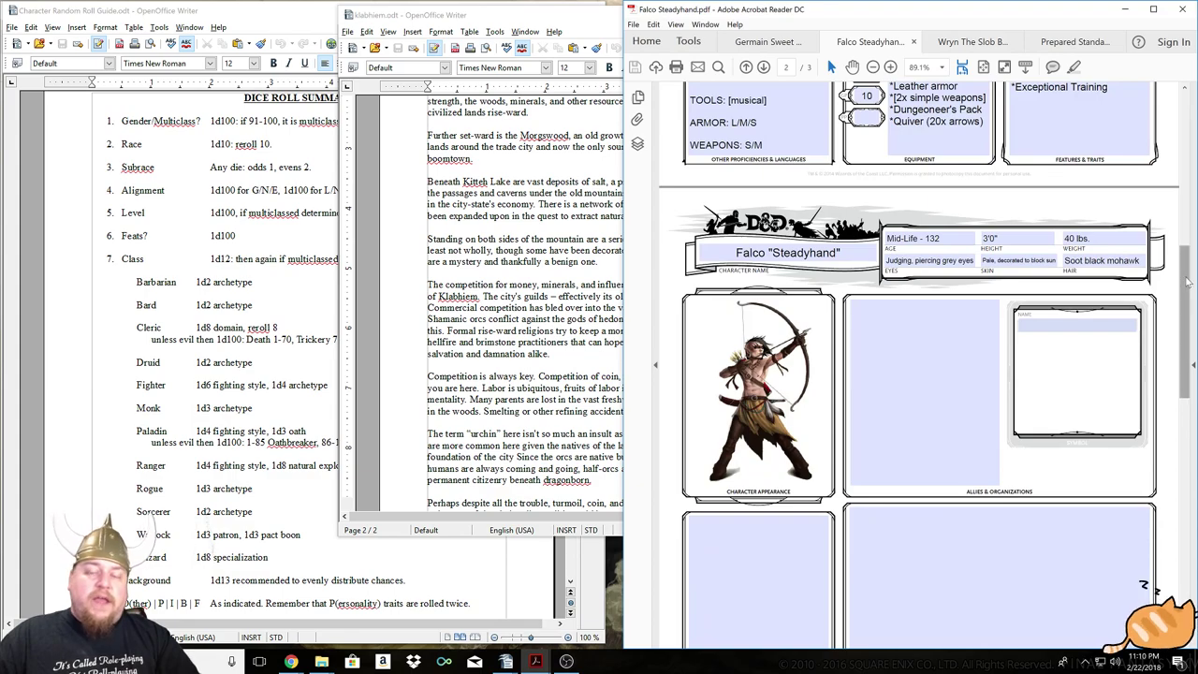
drag(1186, 281, 1168, 234)
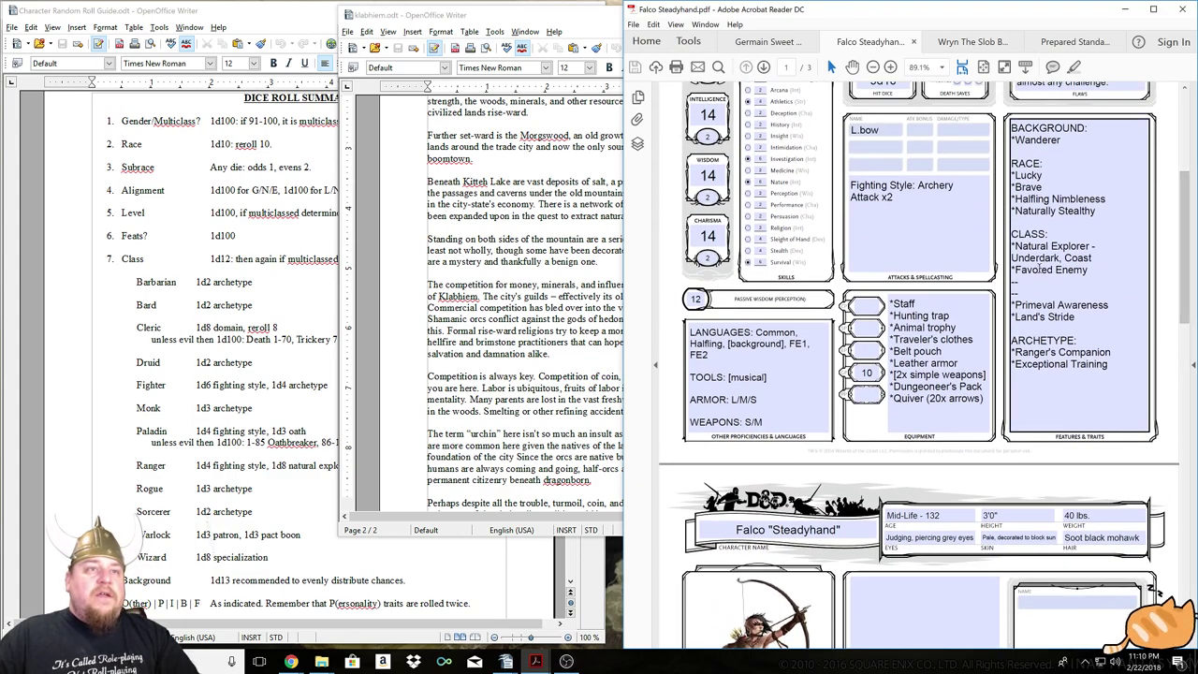
drag(1011, 258, 1093, 255)
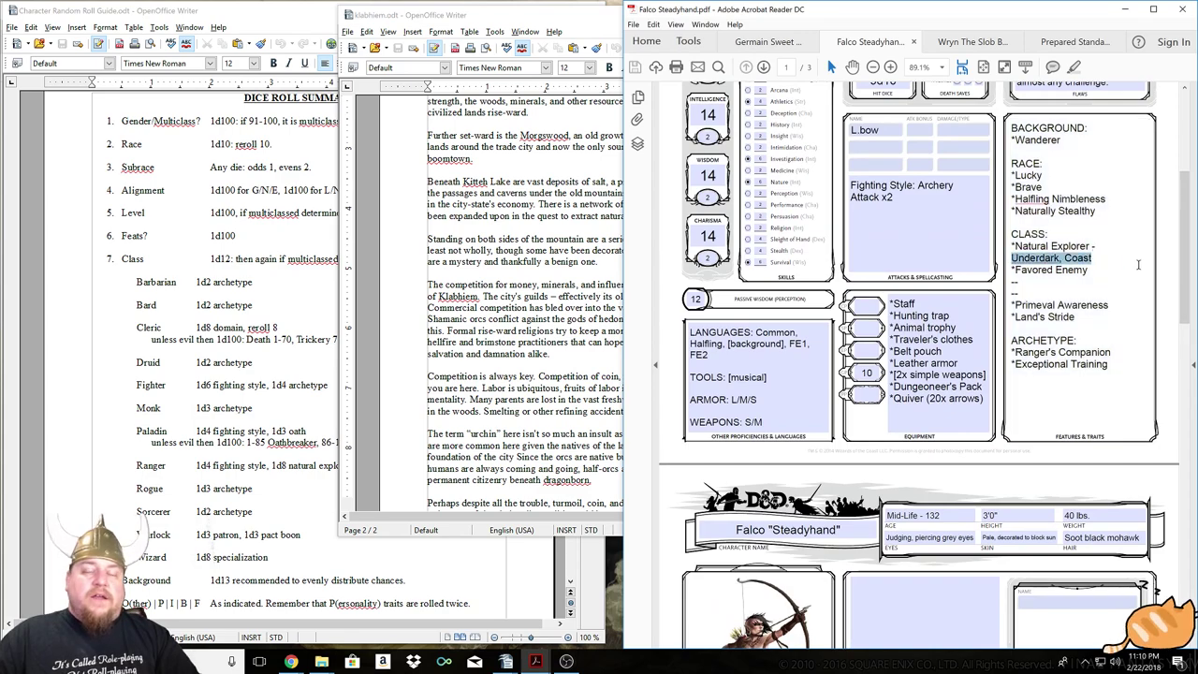
scroll(1179, 238, up, 2)
scroll(1179, 229, up, 2)
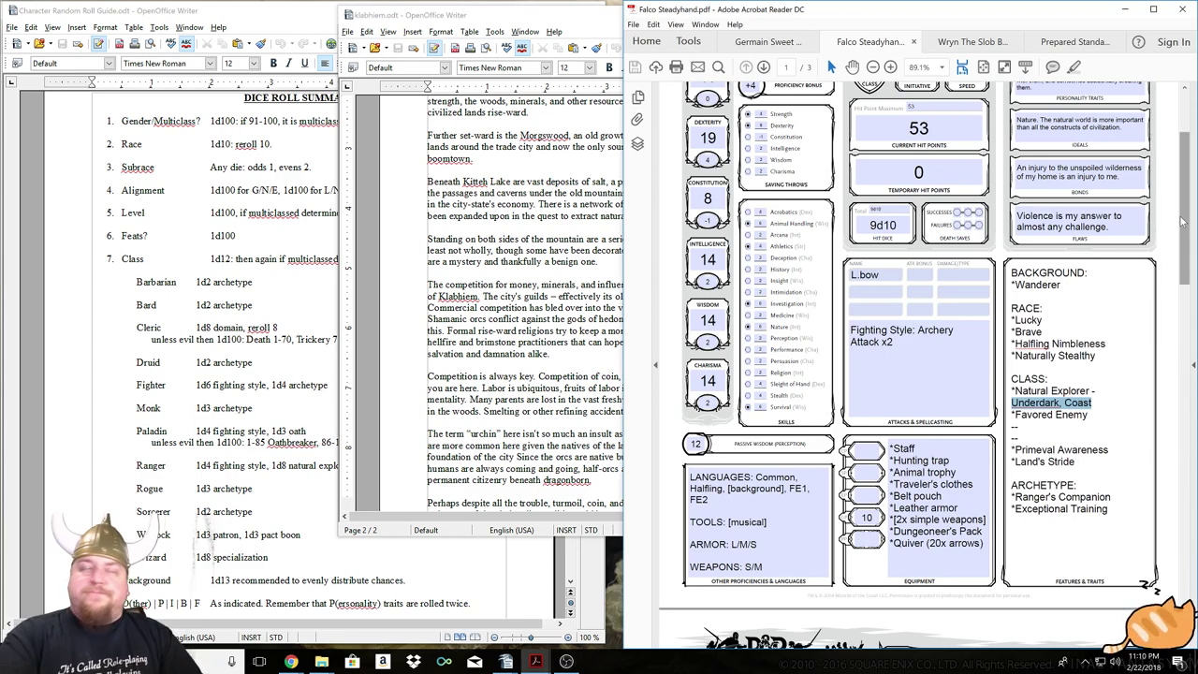
scroll(979, 213, up, 3)
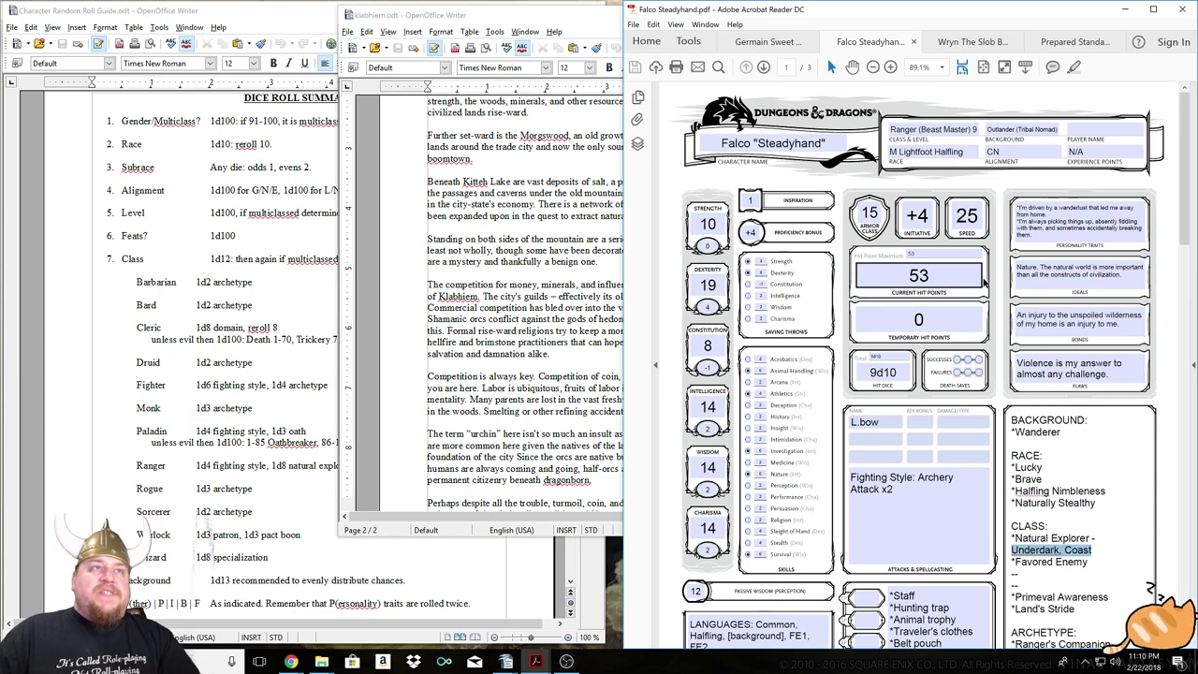
Return to the Wryn The Slob sheet and go over its features, traits and header details.
click(951, 43)
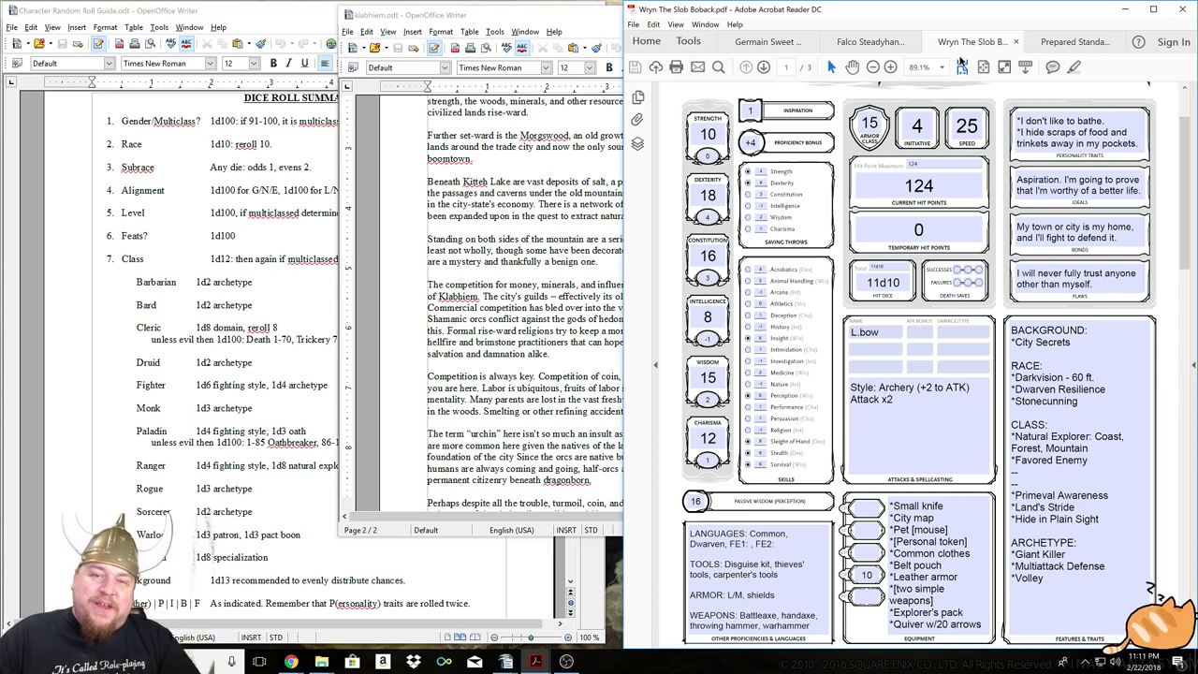
scroll(1044, 301, down, 2)
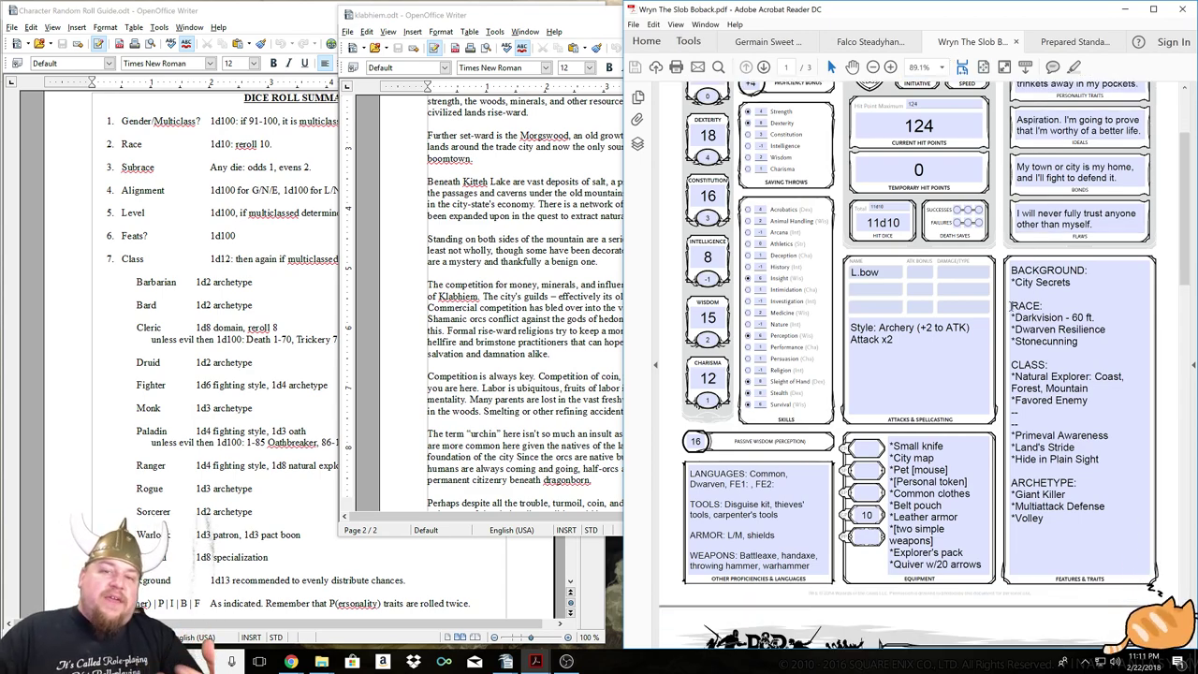
scroll(1012, 255, up, 3)
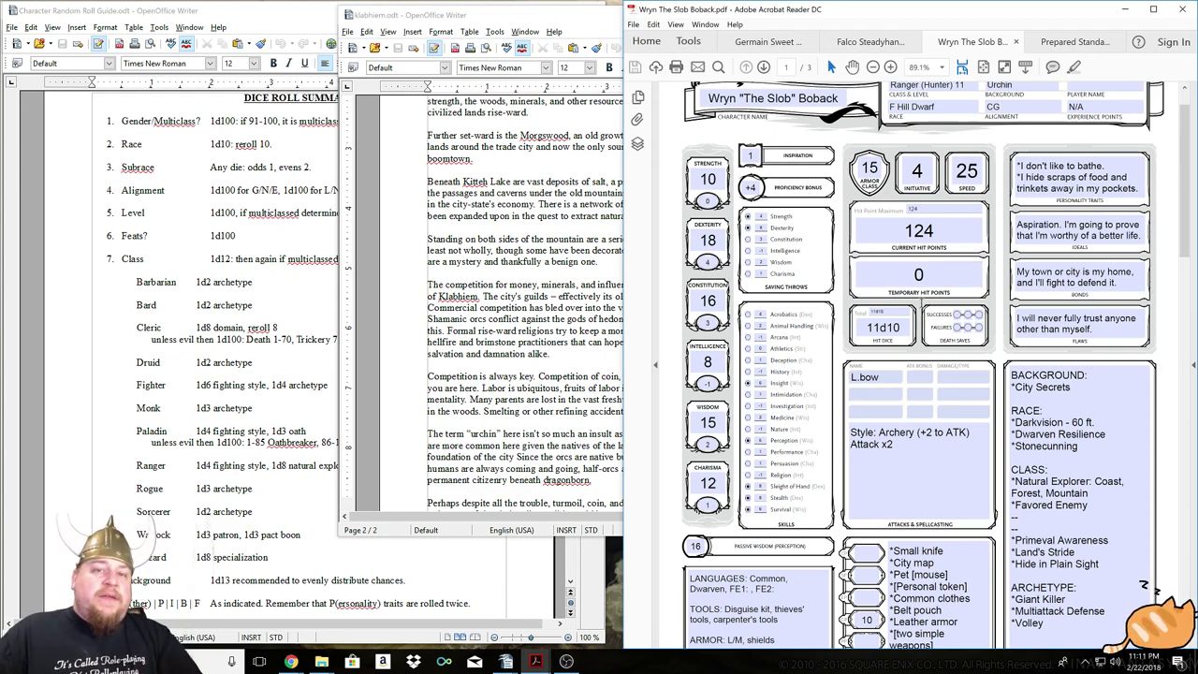
scroll(930, 323, up, 1)
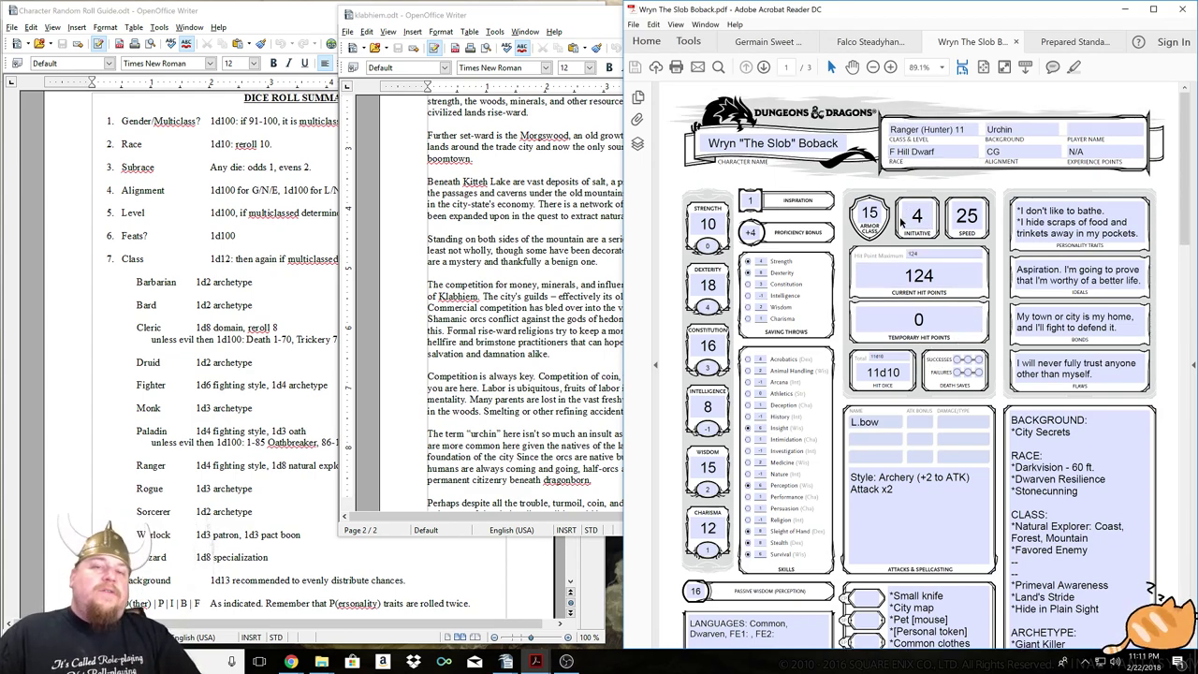
Bring the blank Prepared Standard 3 Page sheet, the Dice Roll Summary and Chrome's Dungeons & Dragons Dice Roller into view together.
click(1088, 45)
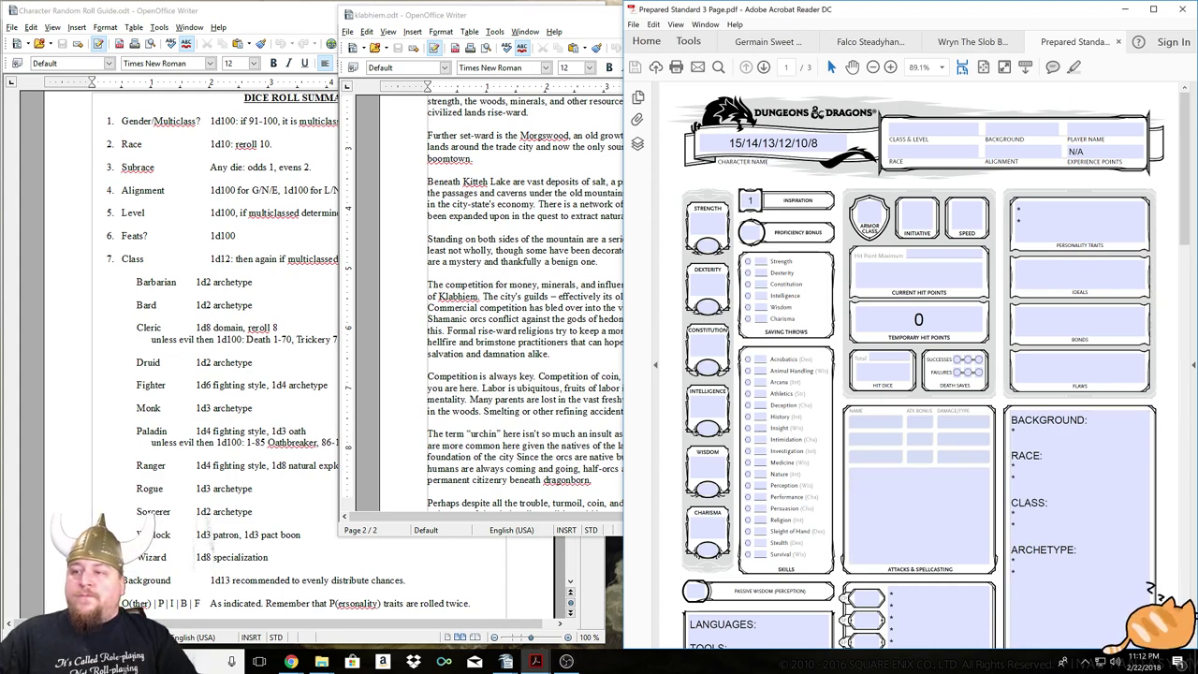
click(291, 660)
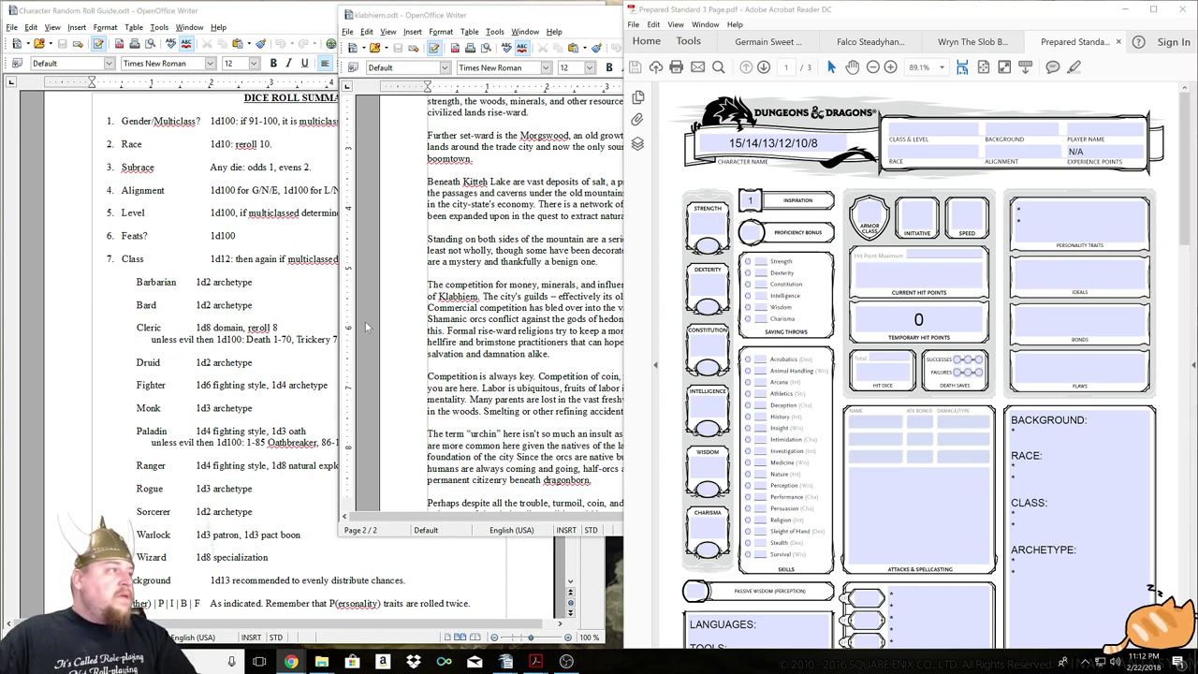
click(136, 293)
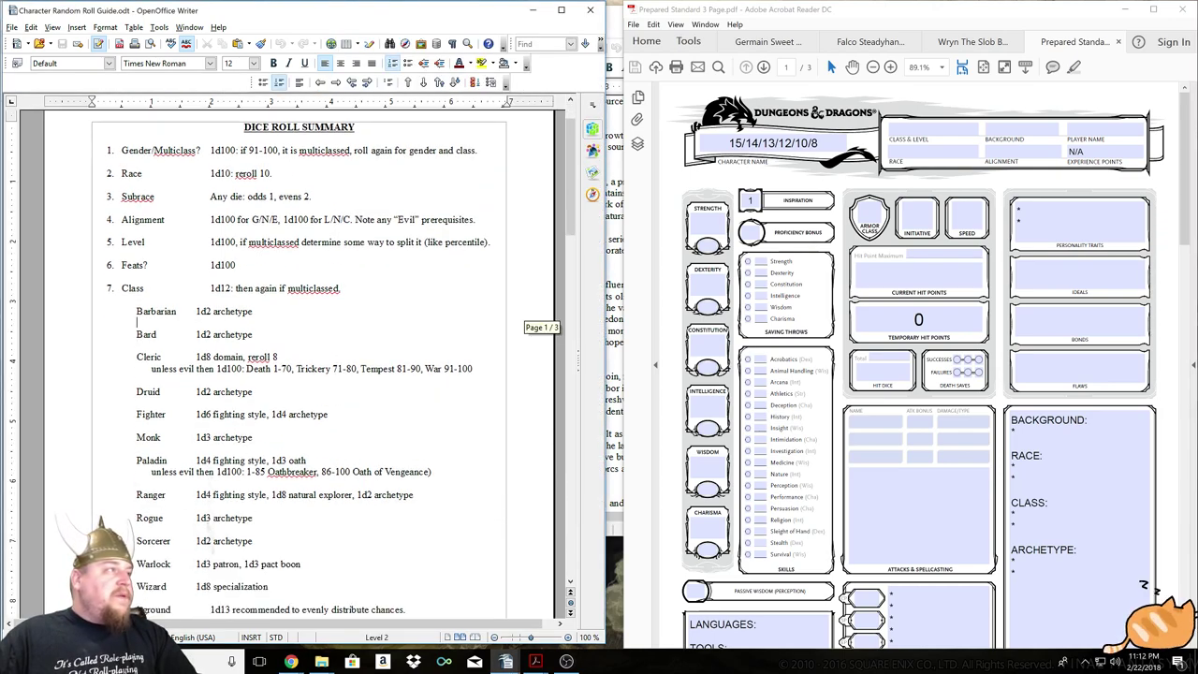
key(alt+Tab)
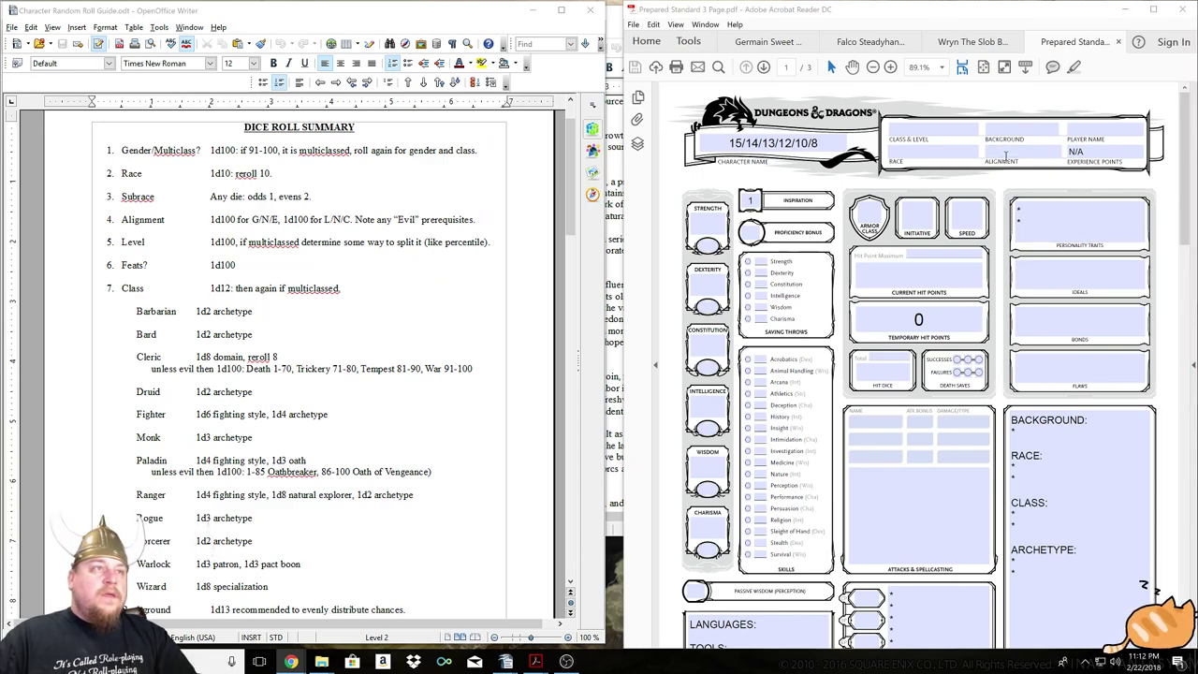
key(alt+Tab)
scroll(291, 363, up, 1)
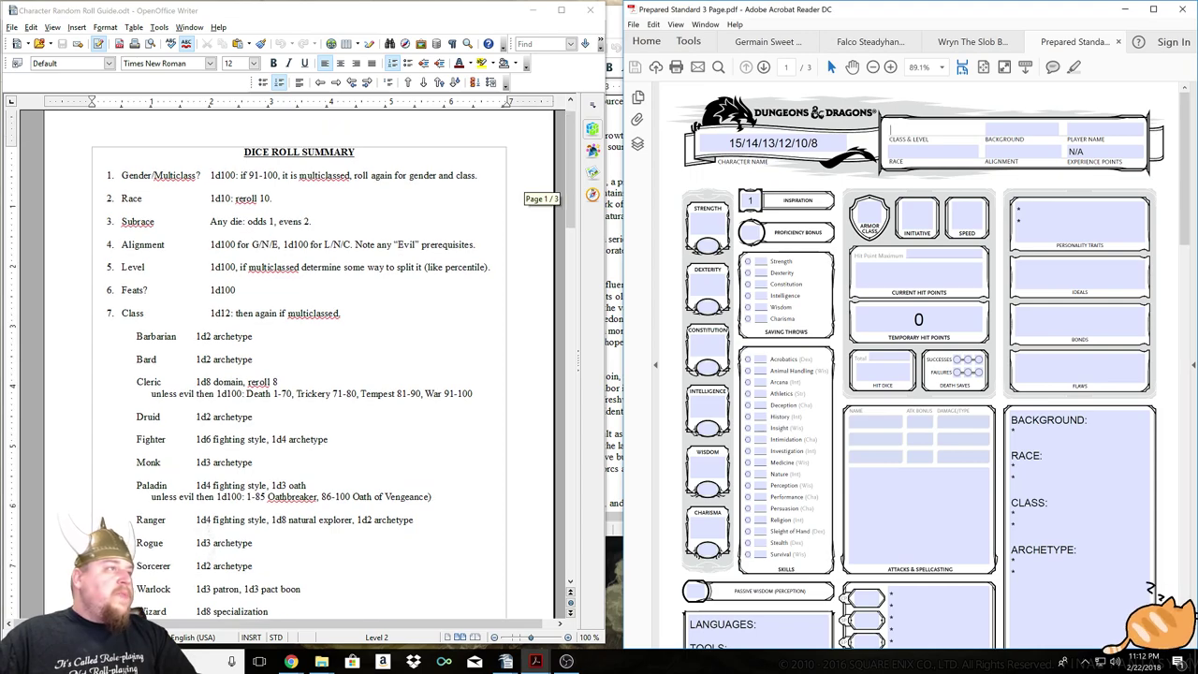
click(291, 662)
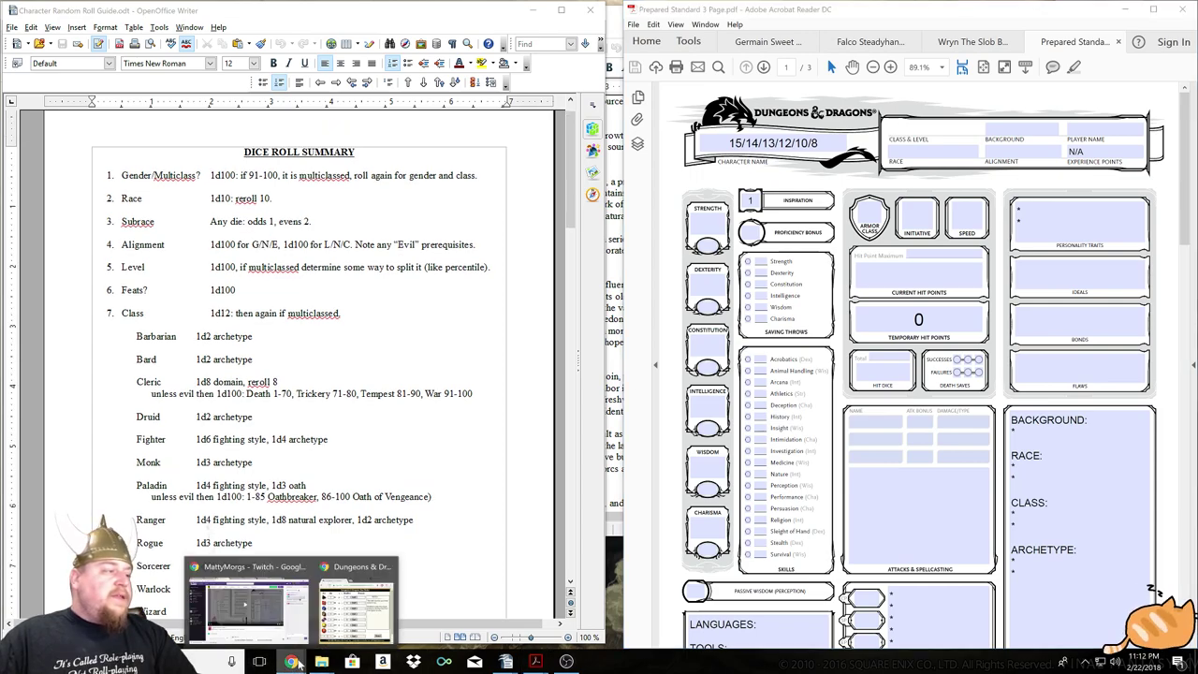
click(239, 607)
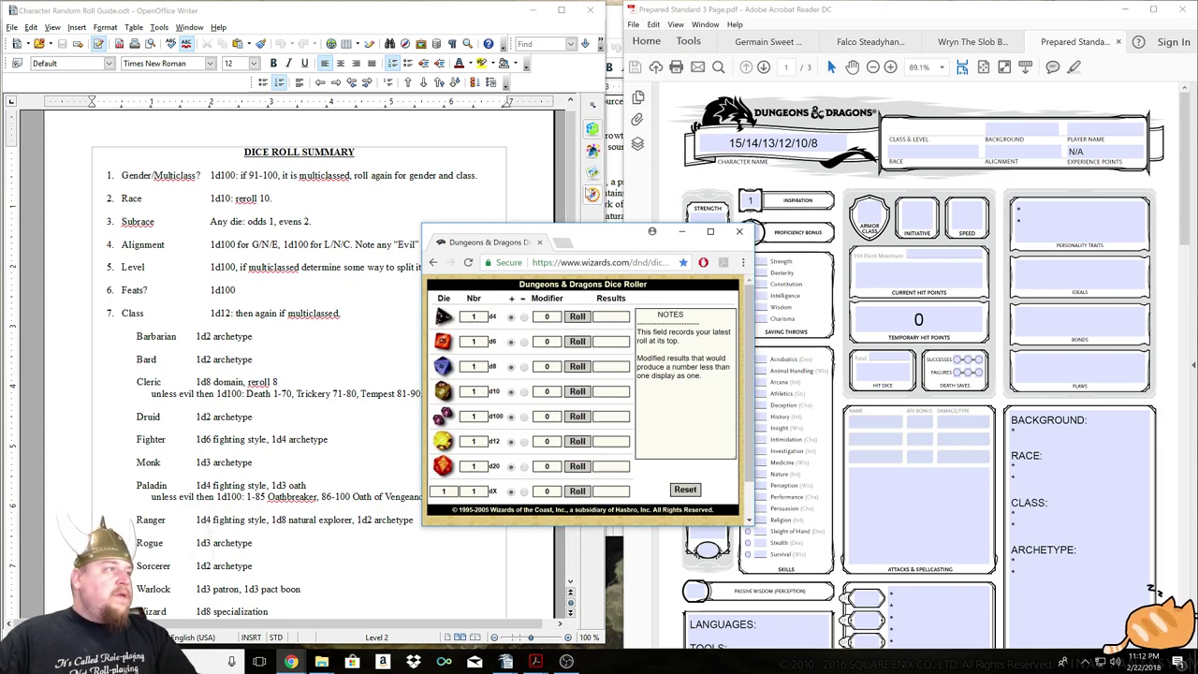
Roll 1d100 for gender in the Dice Roller and enter "M" in the blank character sheet's Race field.
mouse_move(605, 243)
mouse_down()
mouse_move(637, 242)
mouse_move(611, 241)
mouse_up()
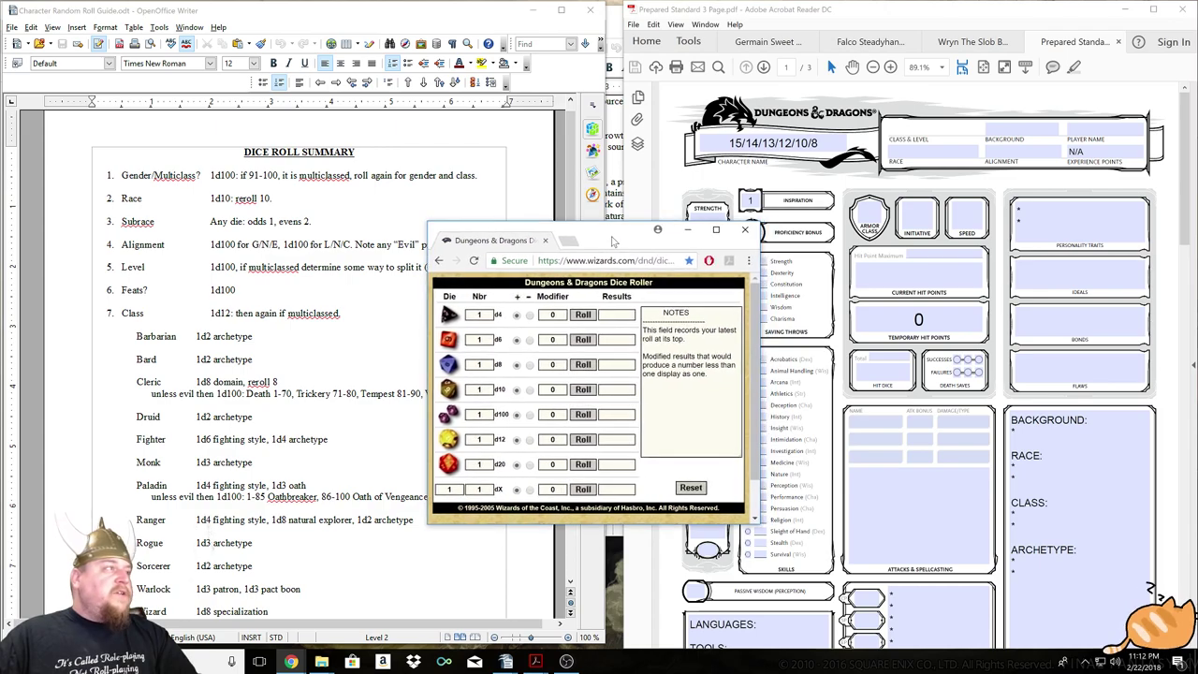
click(583, 416)
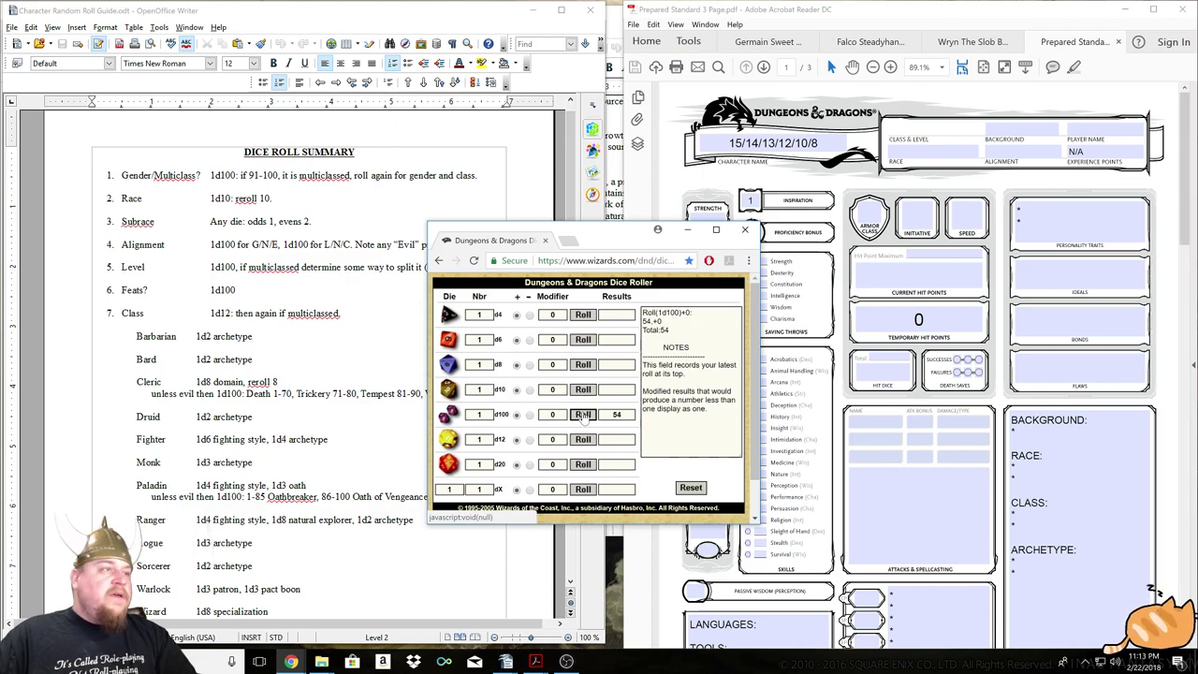
click(933, 156)
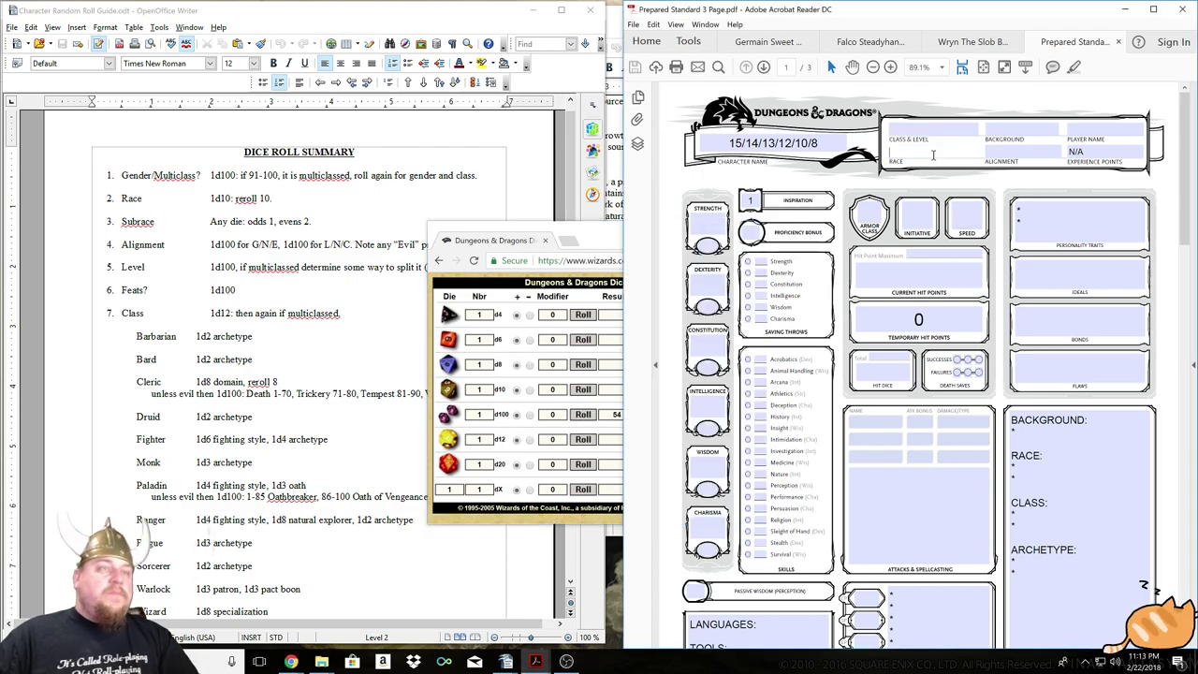
text(M)
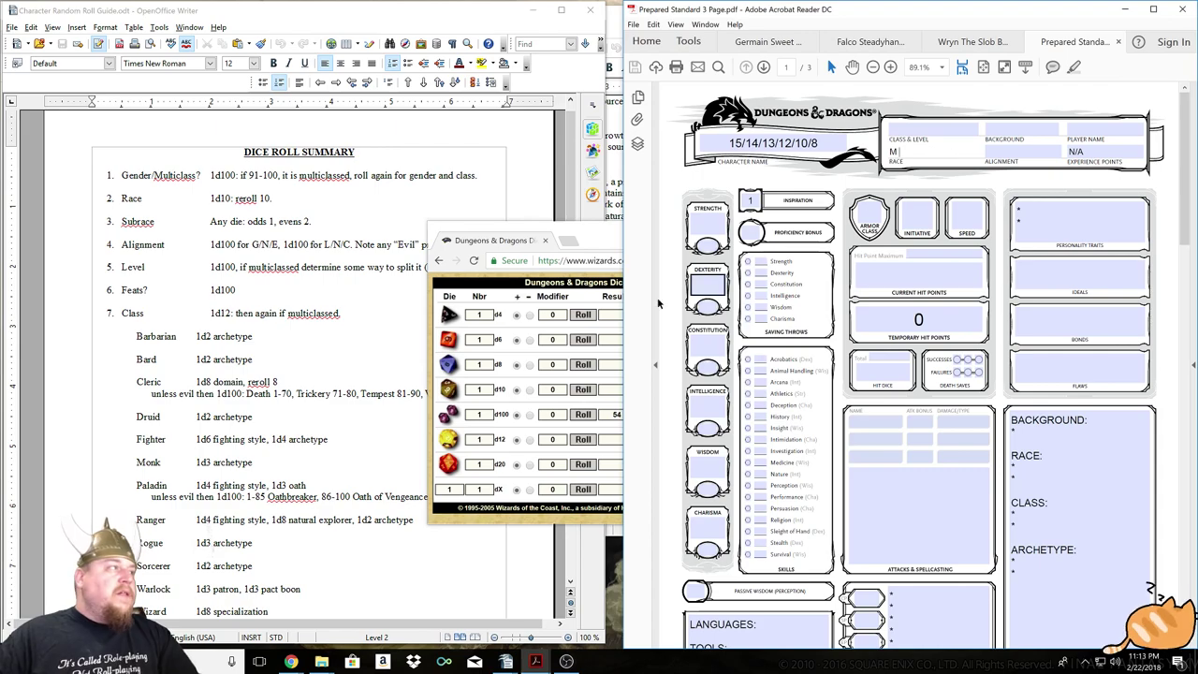
Roll 1d10 in the Dice Roller once for race and once more for subrace.
click(606, 234)
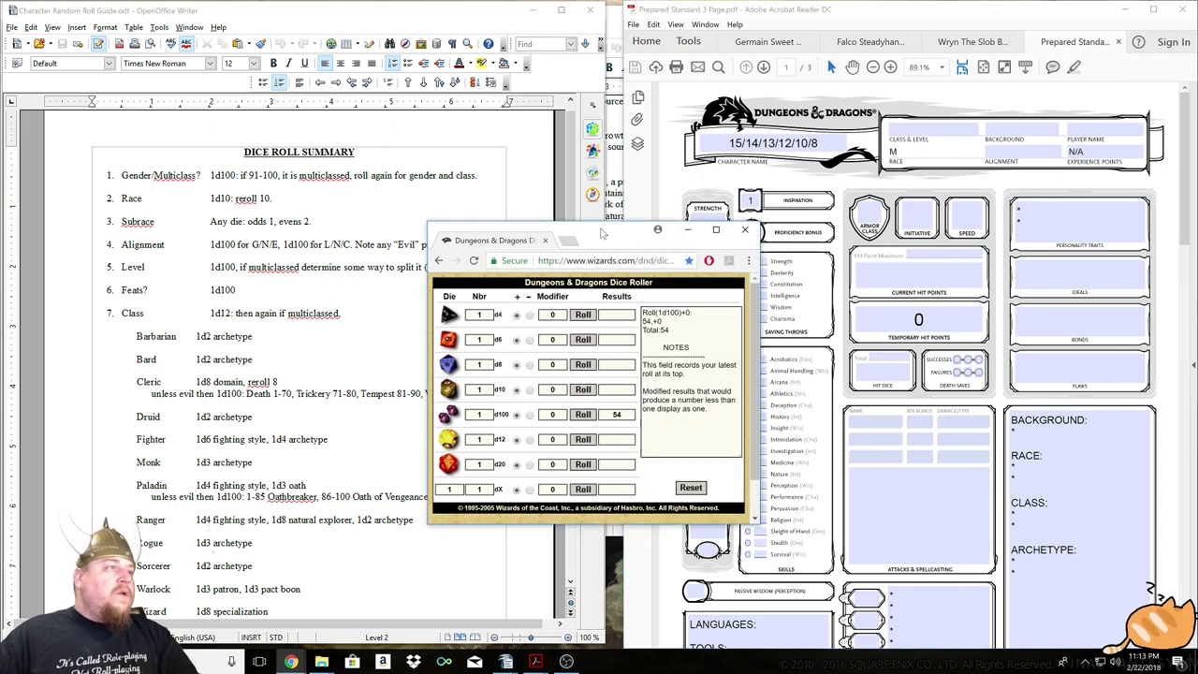
click(583, 389)
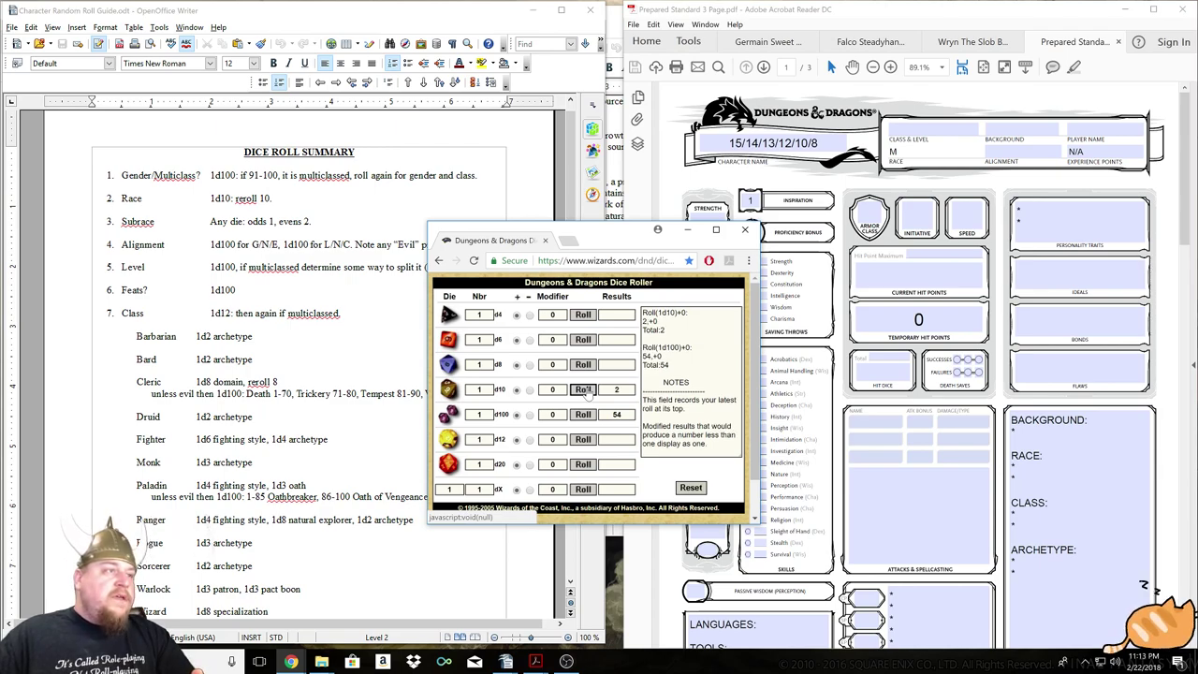
click(583, 389)
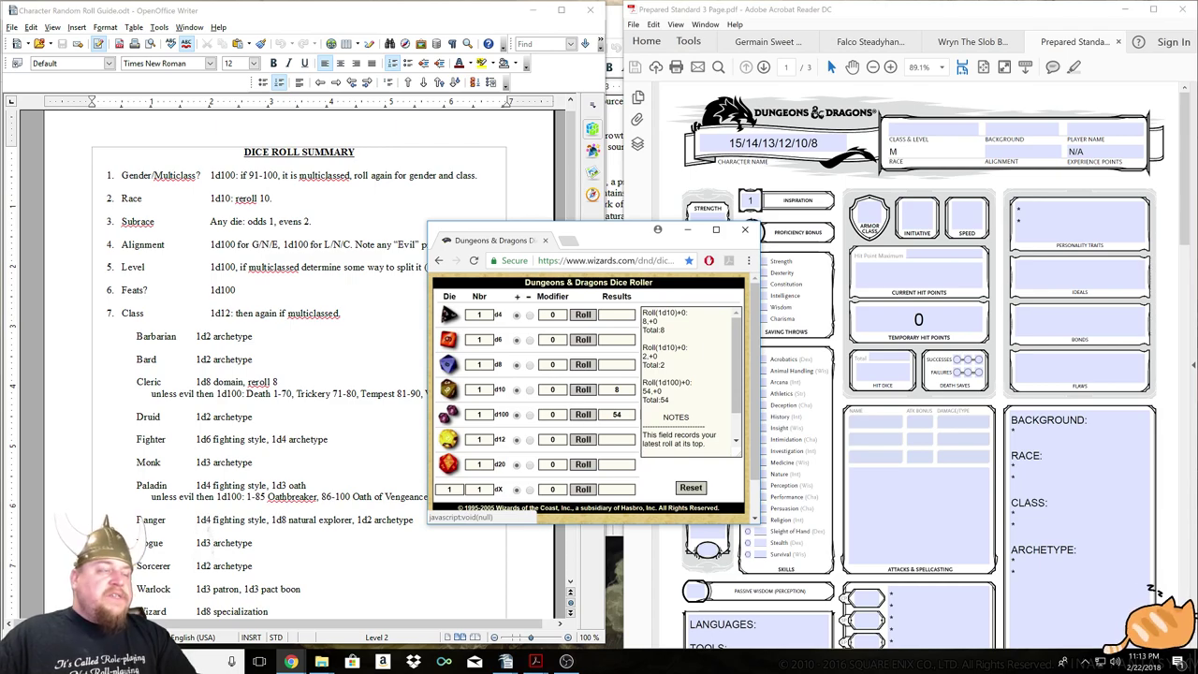
Look up the rolled race and subrace in the Let's Populate a World table and complete the Race field as "M Wood Elf".
click(520, 373)
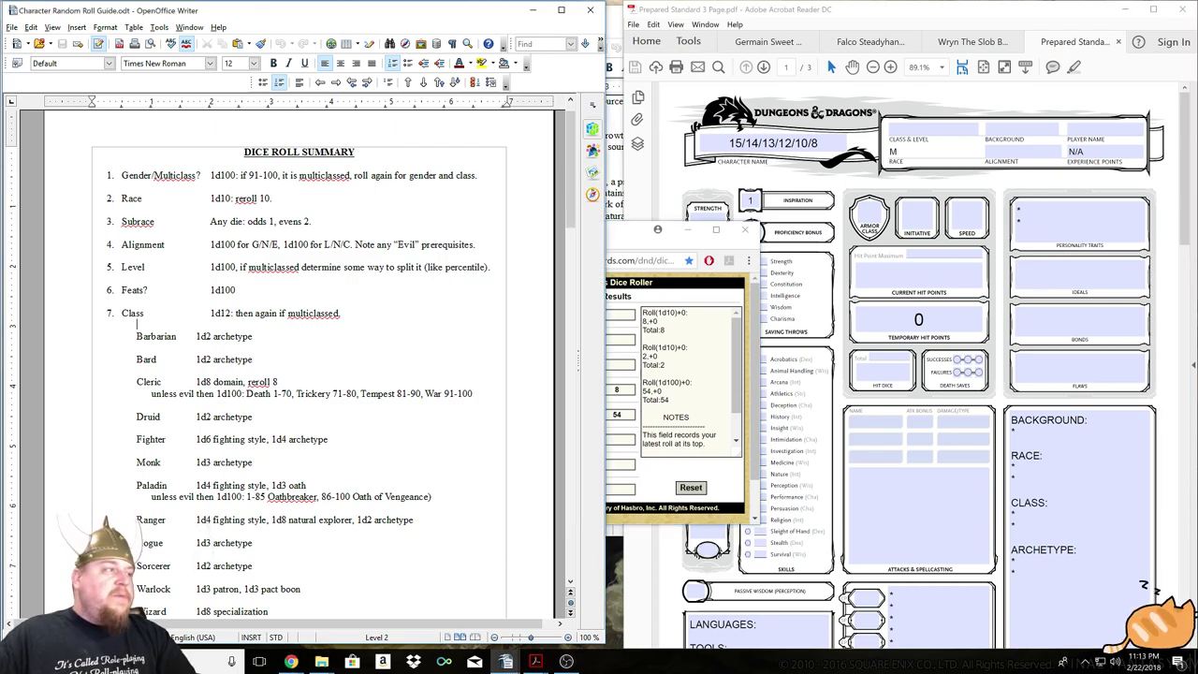
scroll(520, 374, down, 5)
scroll(520, 365, down, 6)
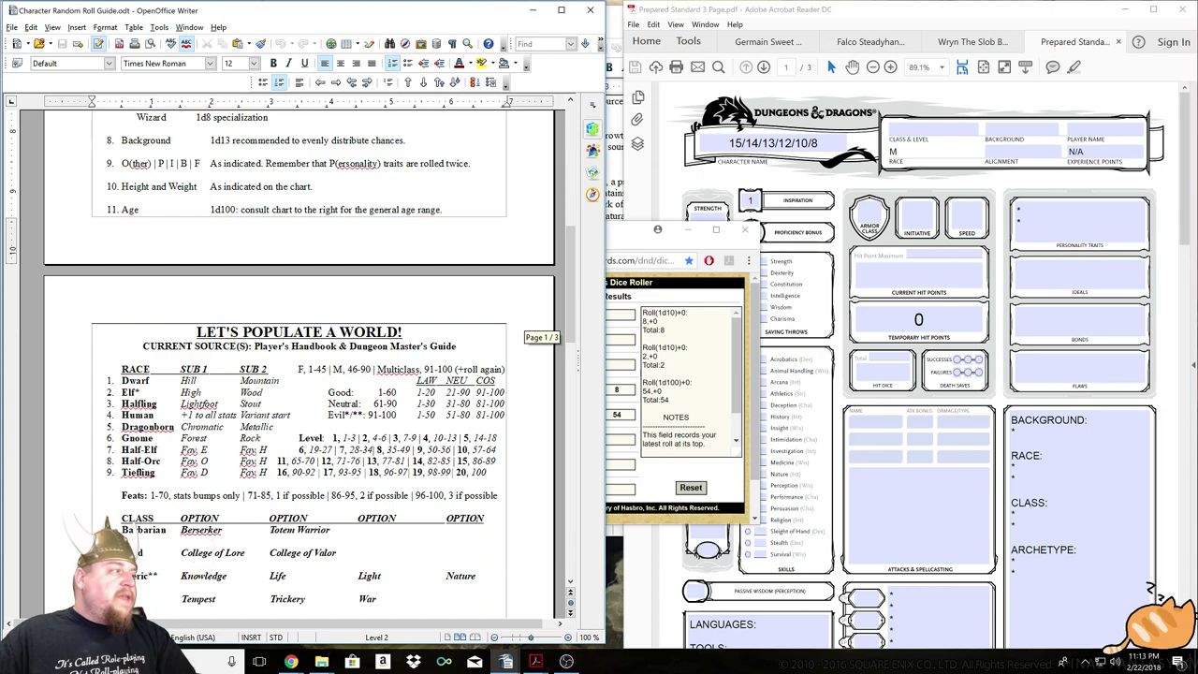
click(520, 370)
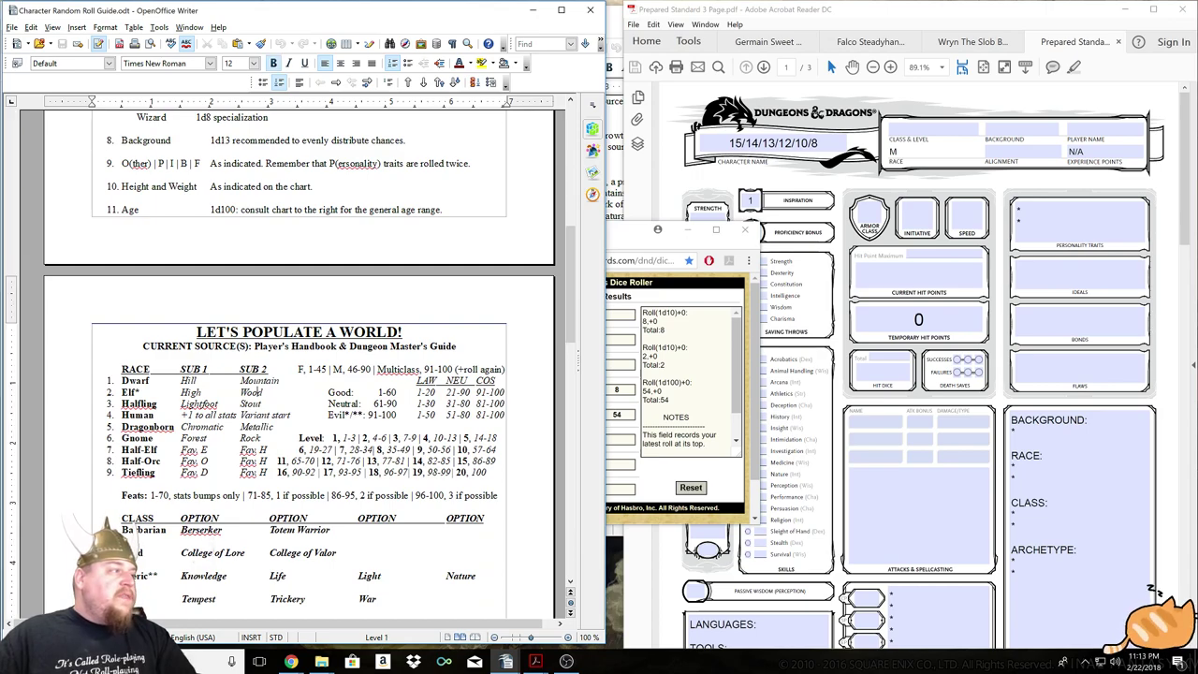
click(254, 392)
click(915, 151)
text(M Wood Elf)
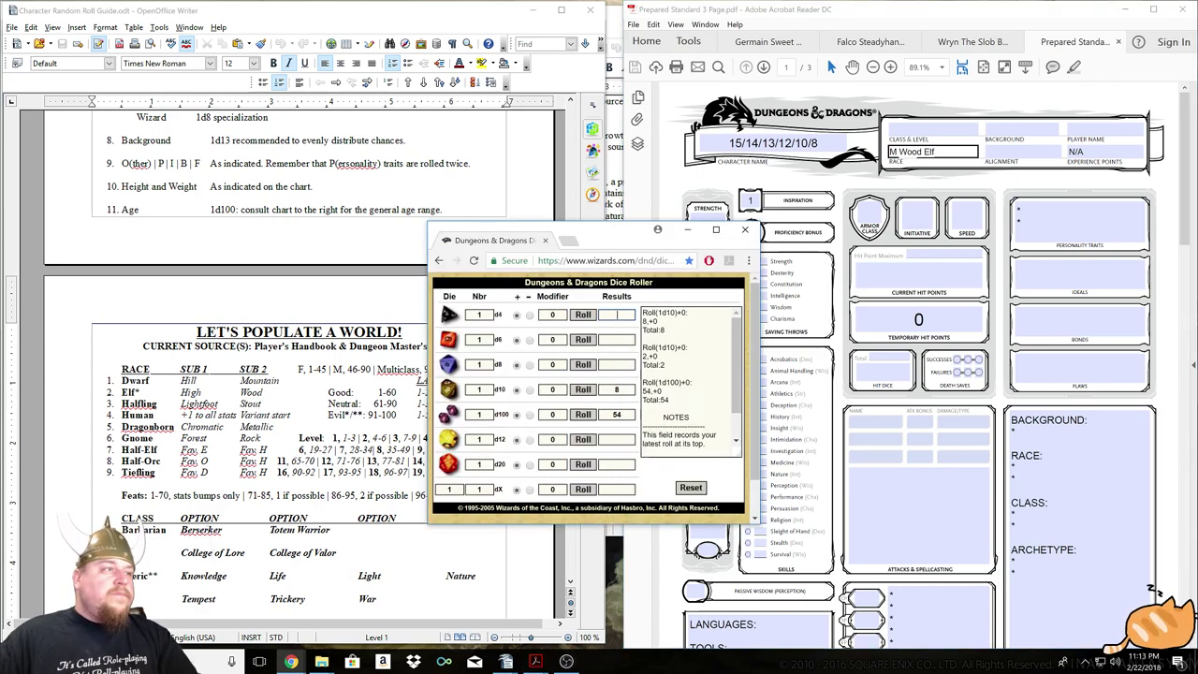
Check the Alignment entry in the Dice Roll Summary and roll 2d100 in the Dice Roller.
click(619, 323)
click(395, 269)
scroll(395, 268, up, 10)
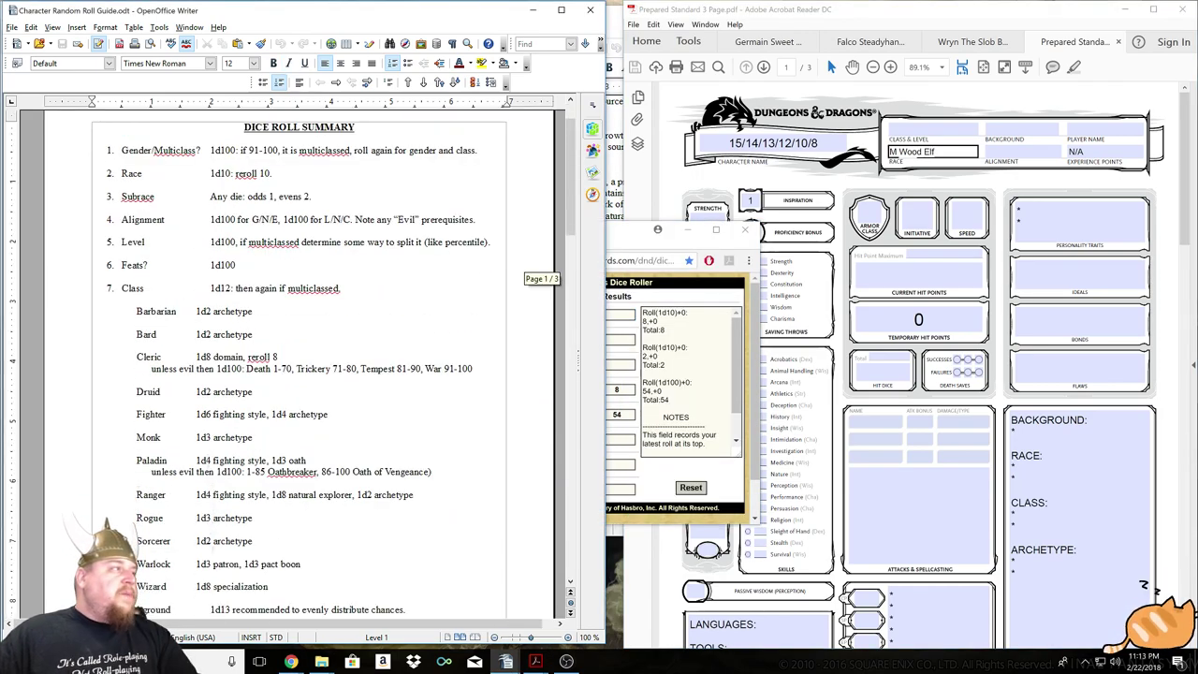
click(626, 238)
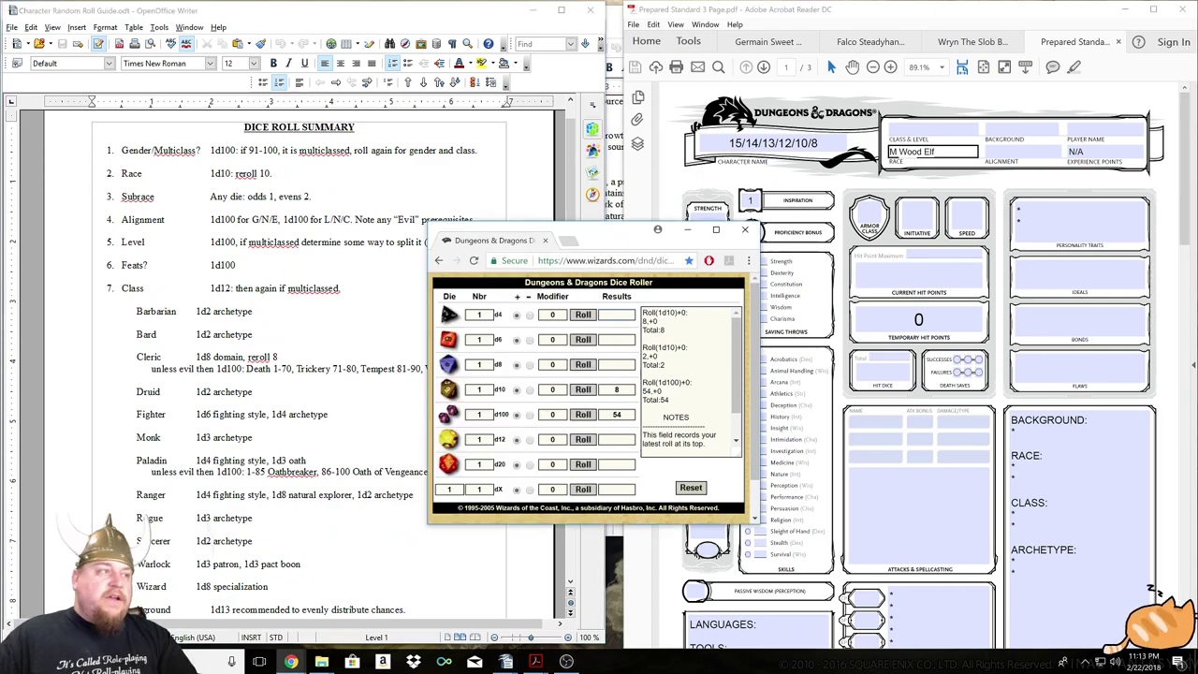
click(448, 414)
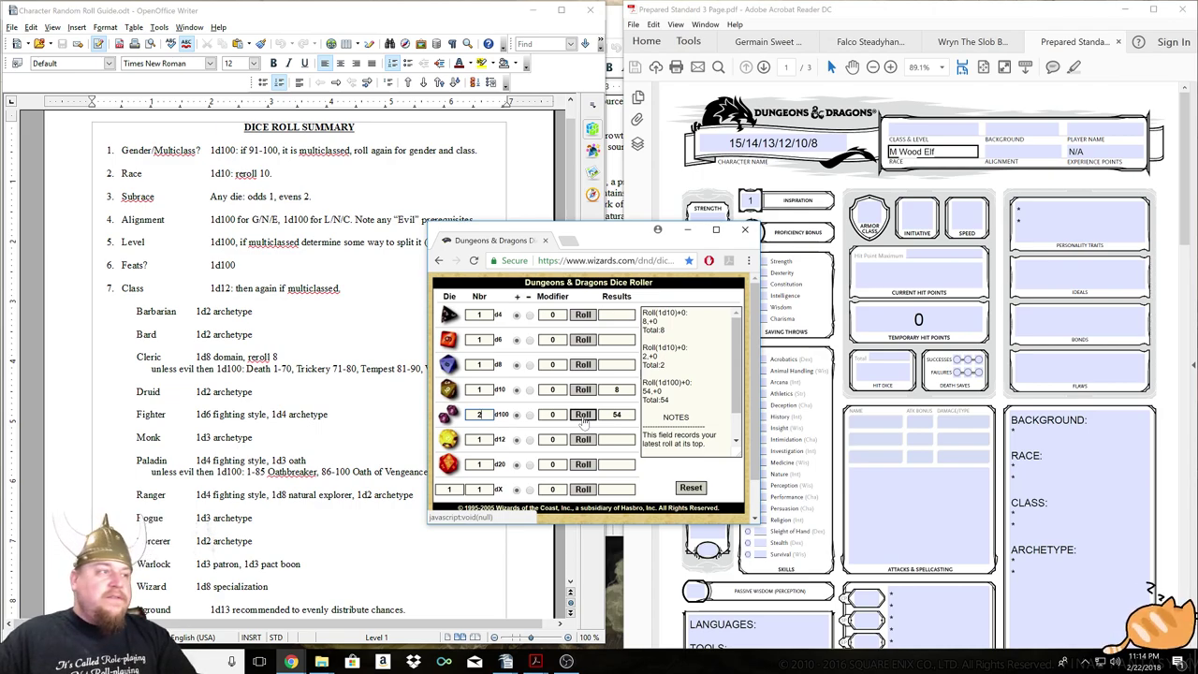
click(584, 414)
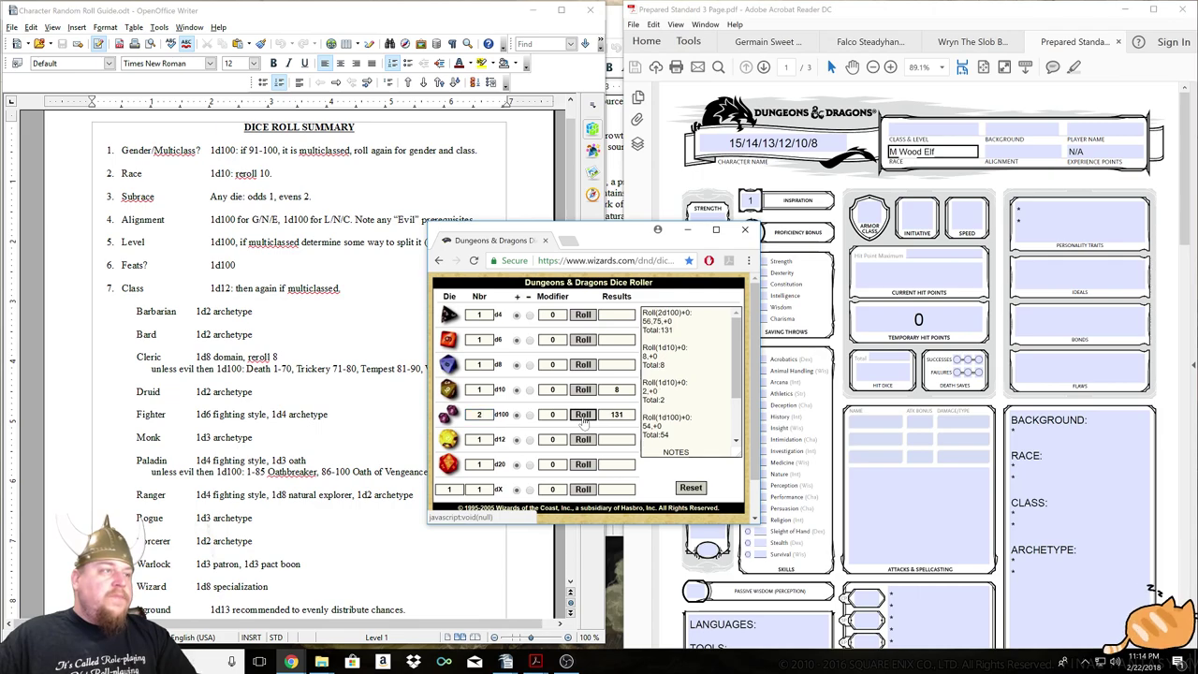
Highlight the Good range 1-60 and the Elf's neutral range 21-90 in the guide, and enter "NG" as the sheet's alignment.
drag(570, 187, 570, 374)
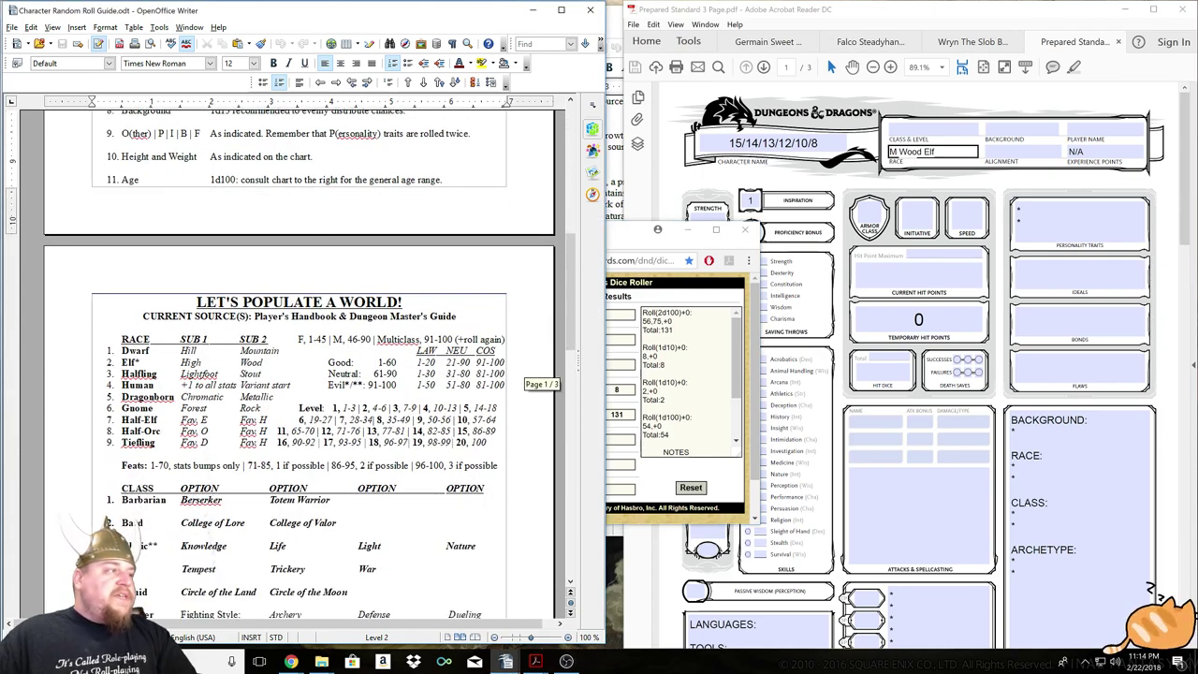
drag(377, 363, 397, 362)
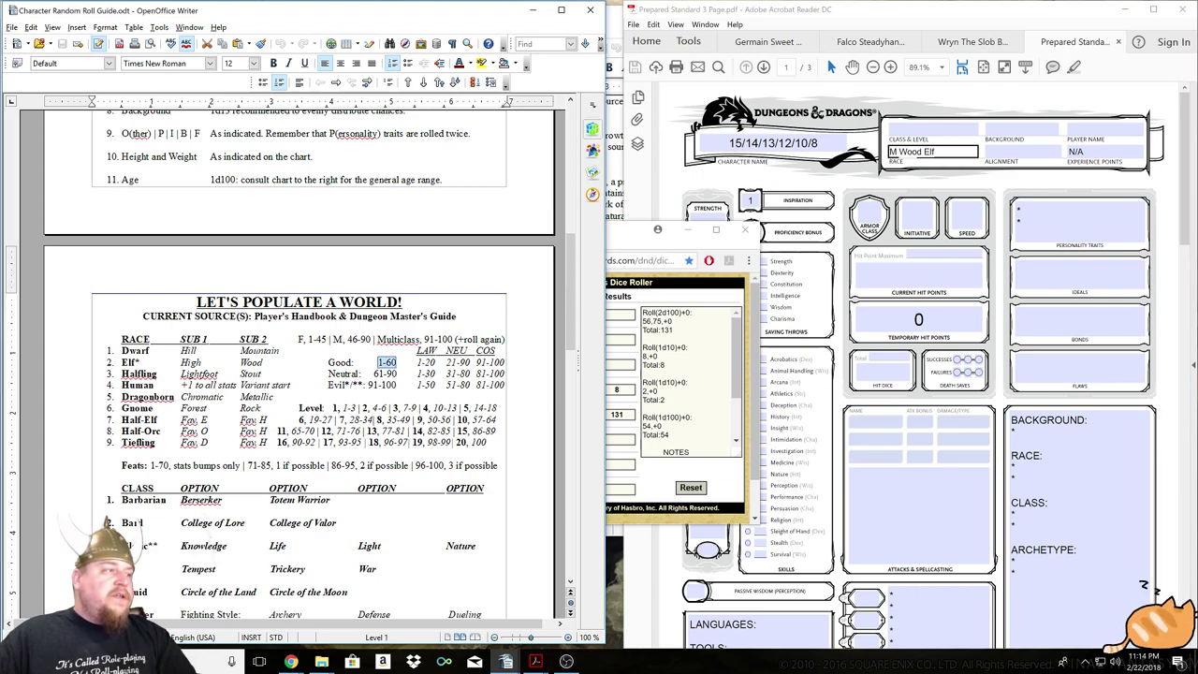
drag(445, 362, 472, 362)
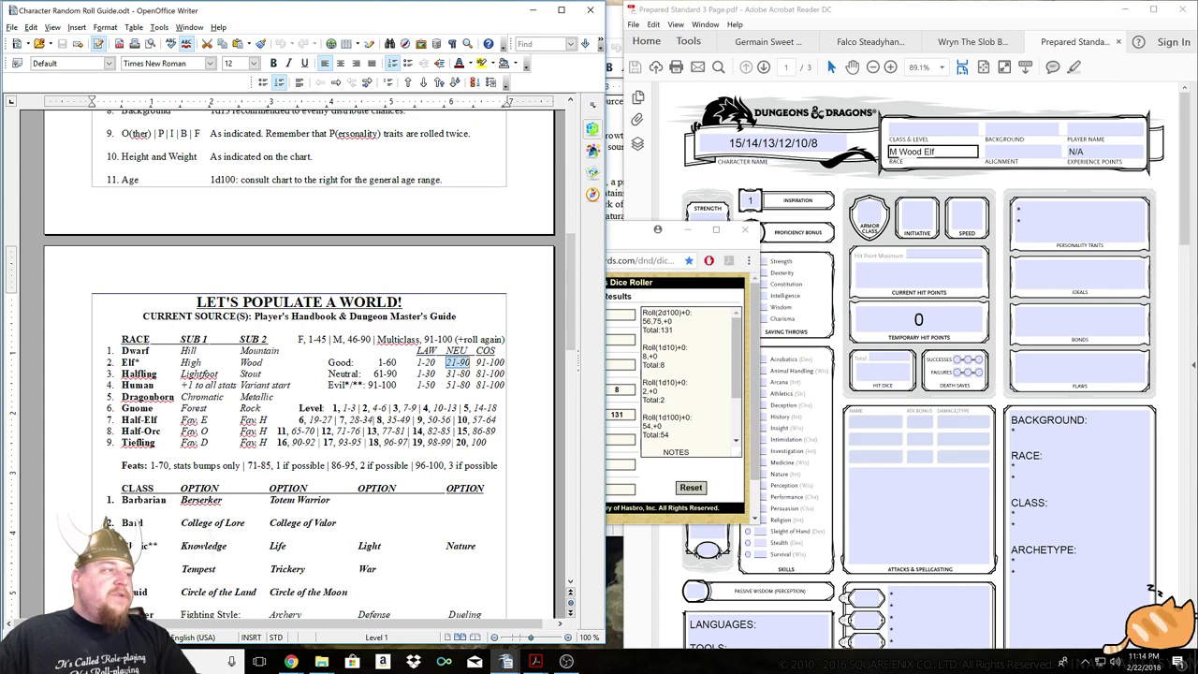
click(1009, 155)
text(NG)
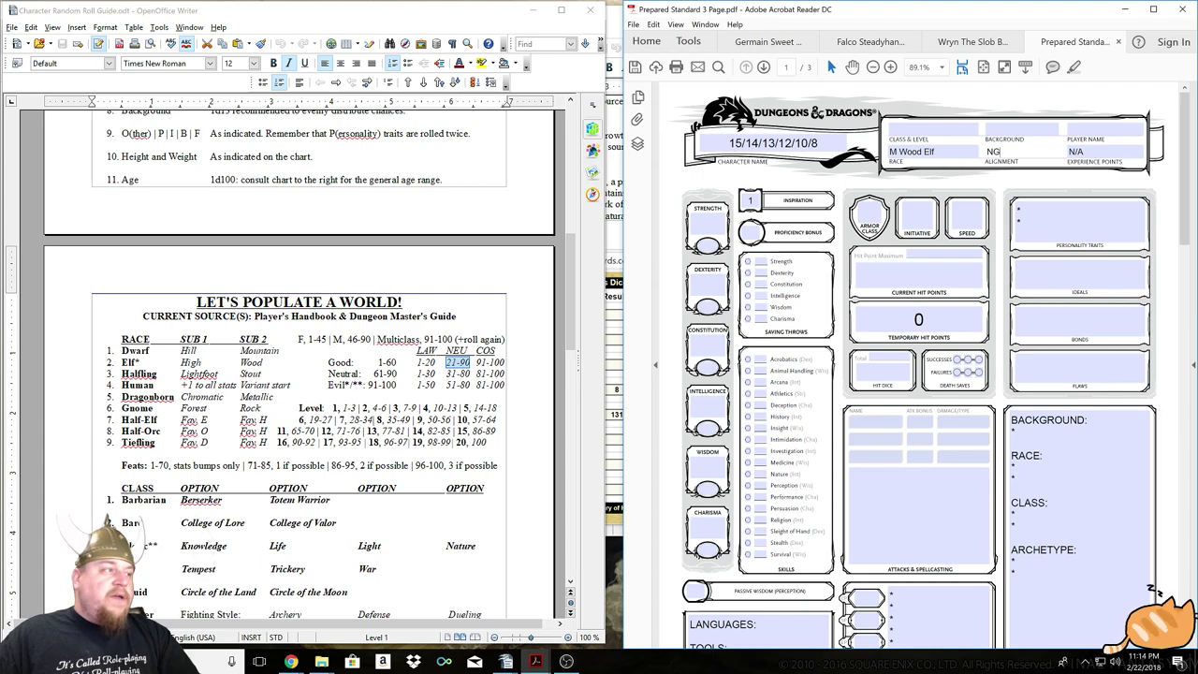
Go over the guide's alignment ranges again, highlighting the Elf's neutral range 21-90.
click(373, 372)
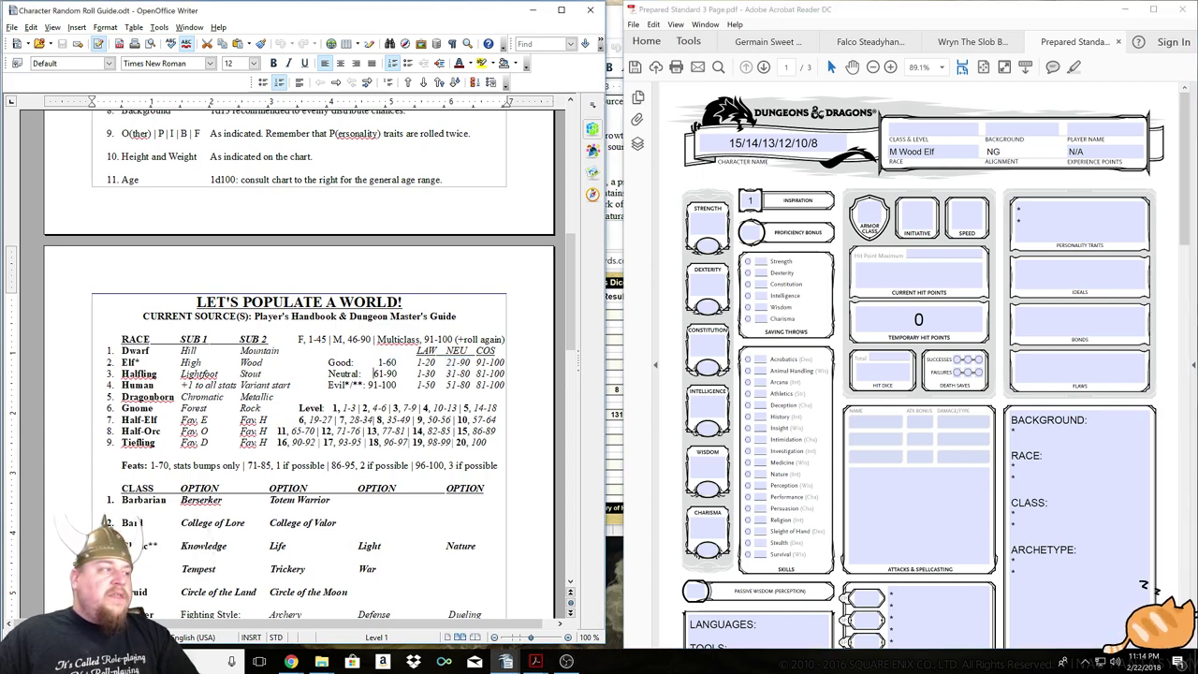
drag(373, 372, 471, 362)
click(505, 363)
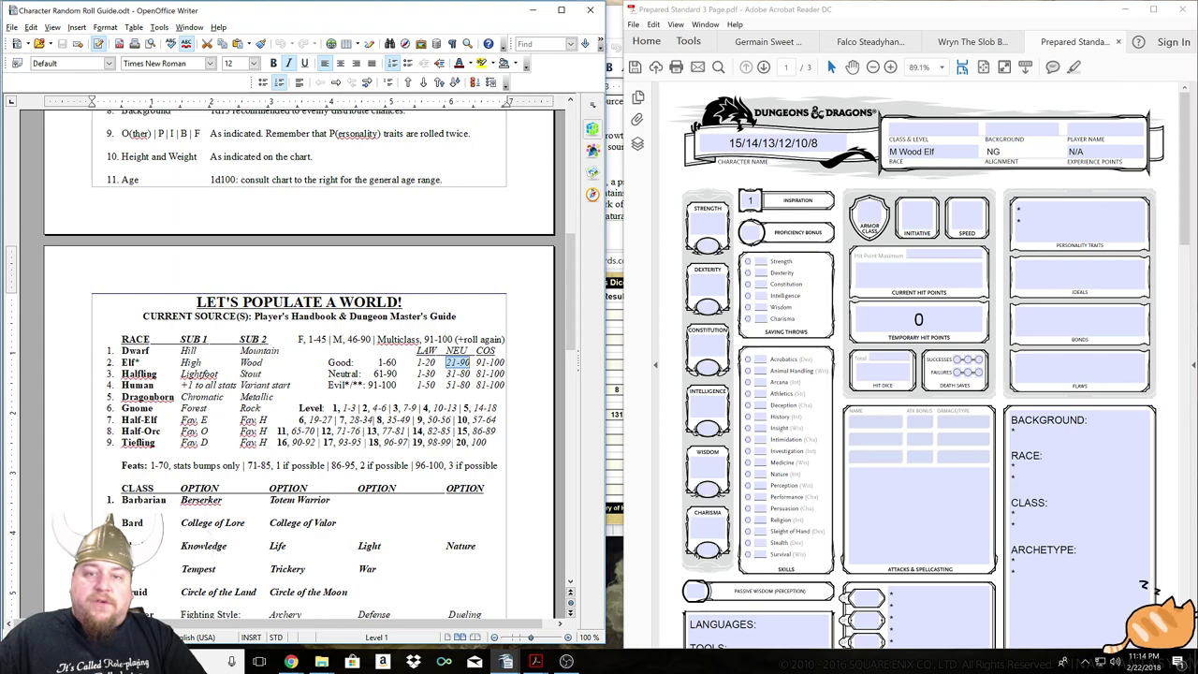
Find the place after Alignment in the Dice Roll Summary and roll 1d100 for the character's level.
click(622, 342)
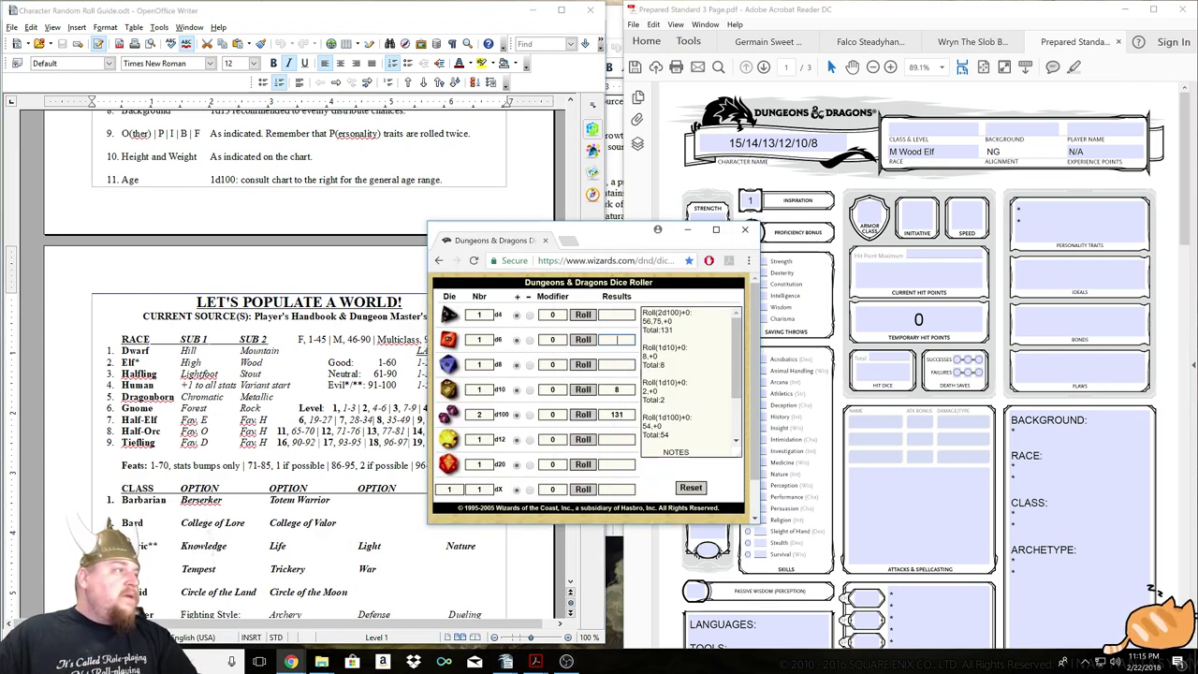
drag(570, 311, 570, 232)
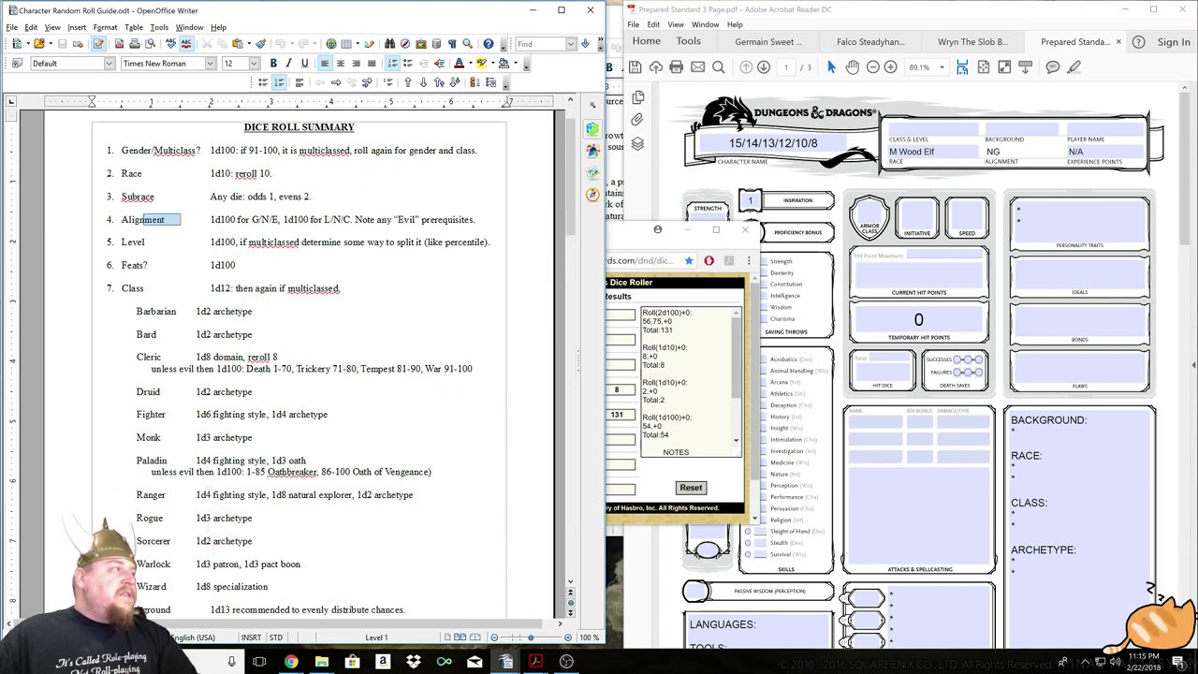
double_click(142, 219)
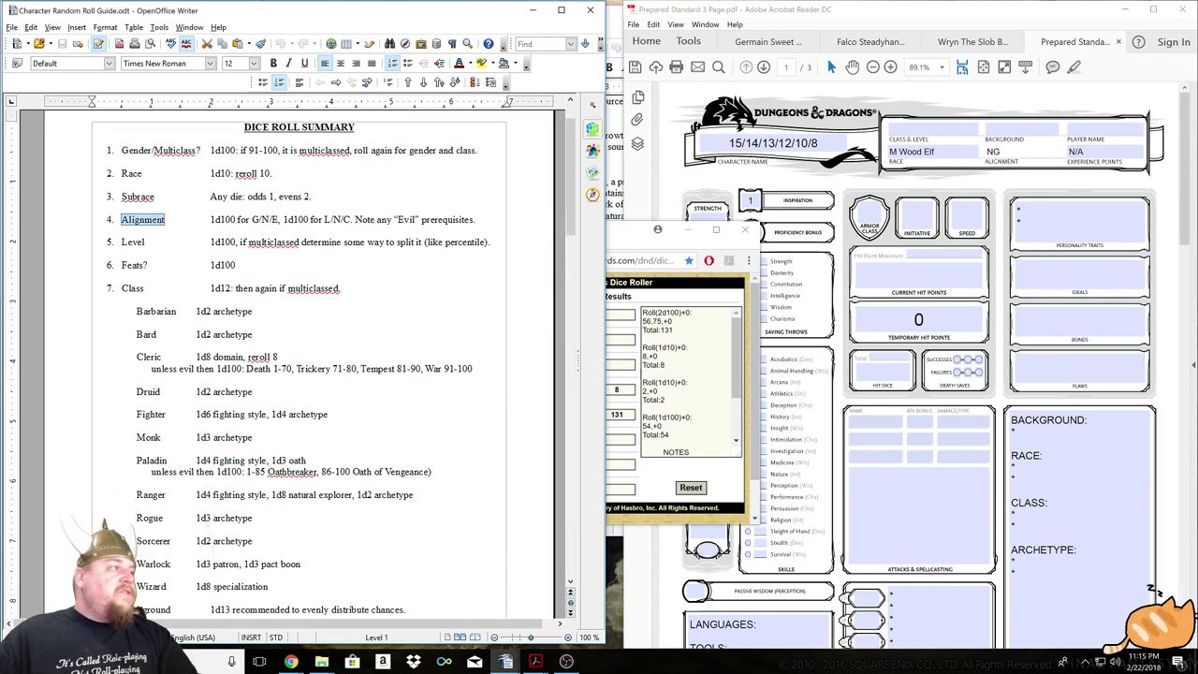
click(628, 238)
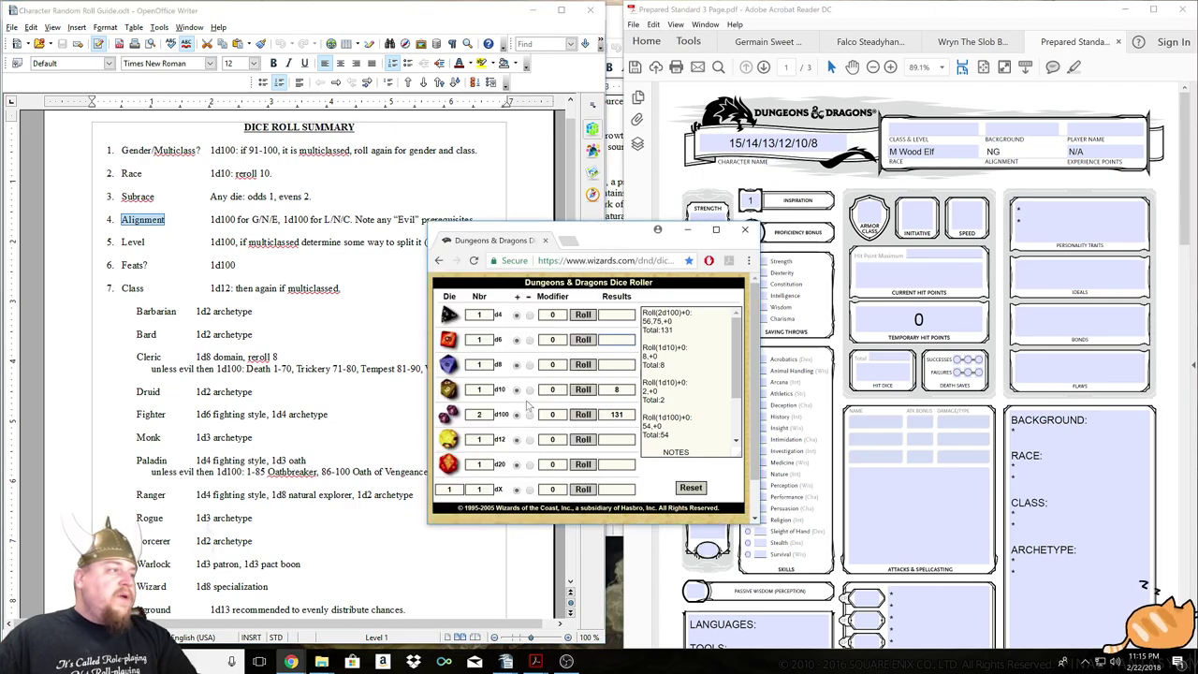
double_click(480, 413)
text(1)
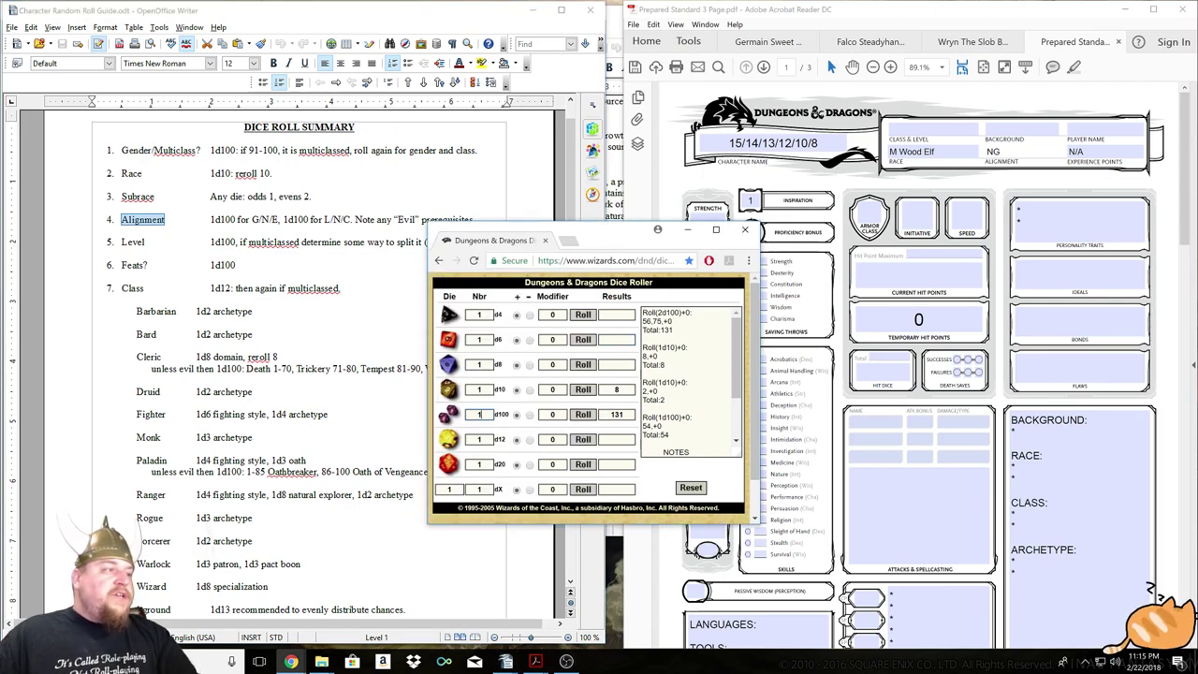
click(583, 418)
Highlight the level range 10-13 in the guide and enter "x (y) 4" in the sheet's Class & Level field.
click(138, 380)
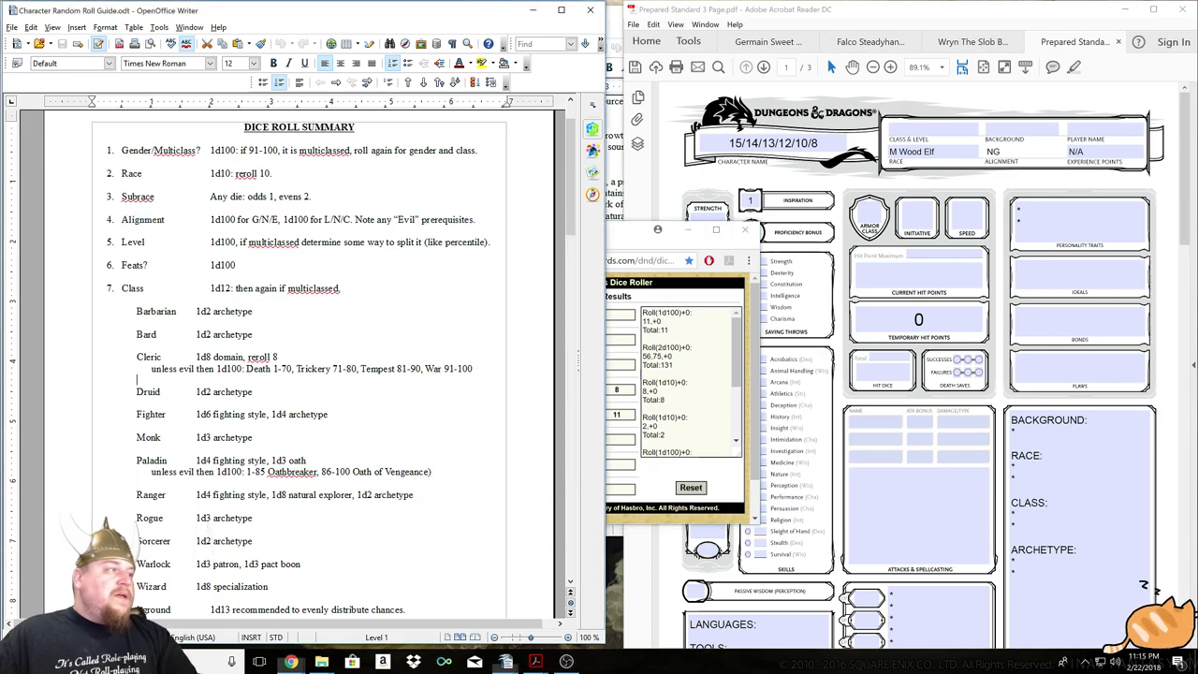
scroll(138, 380, down, 8)
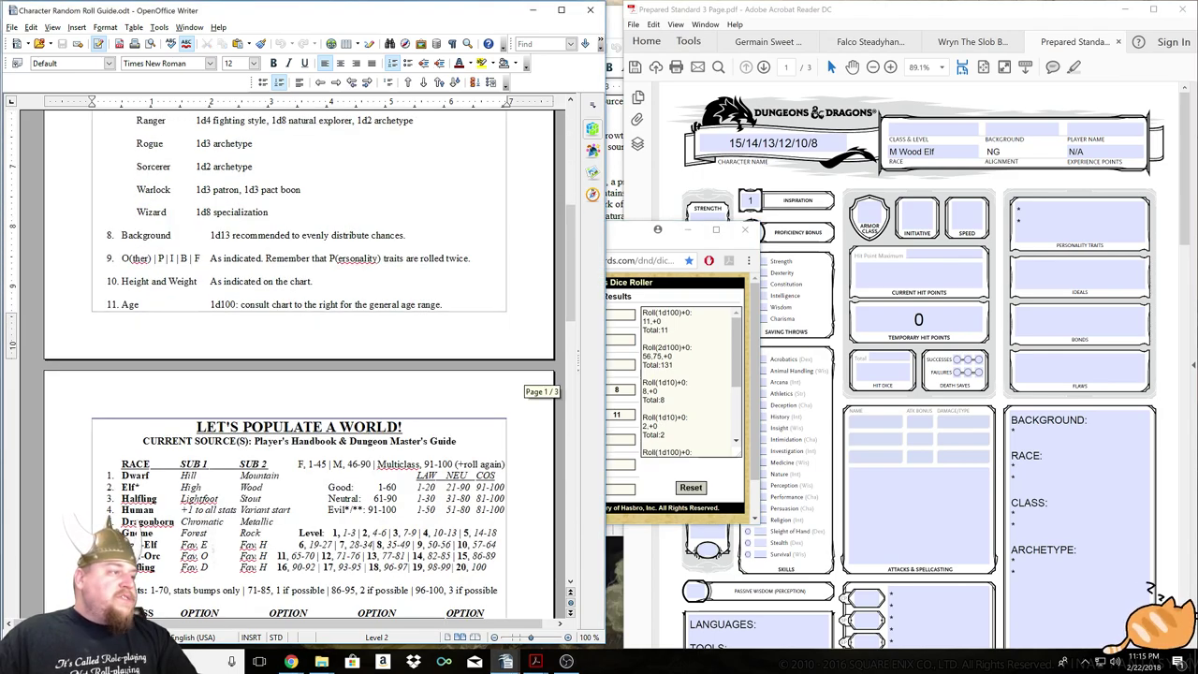
scroll(299, 374, down, 1)
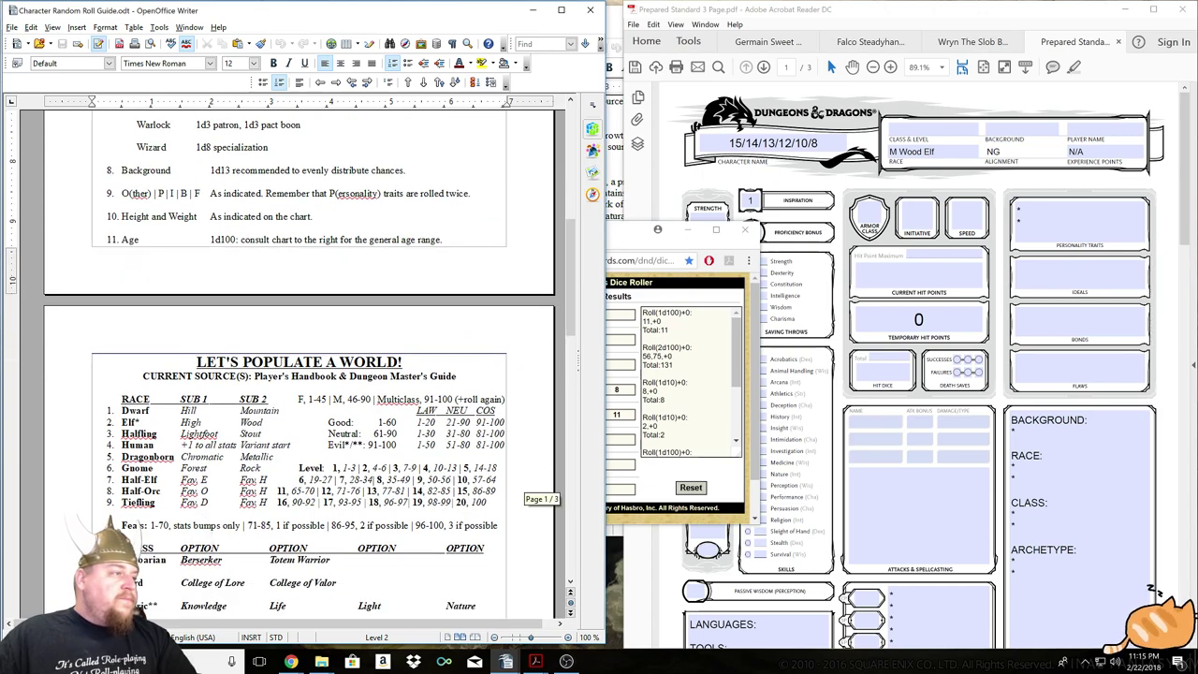
drag(432, 468, 460, 468)
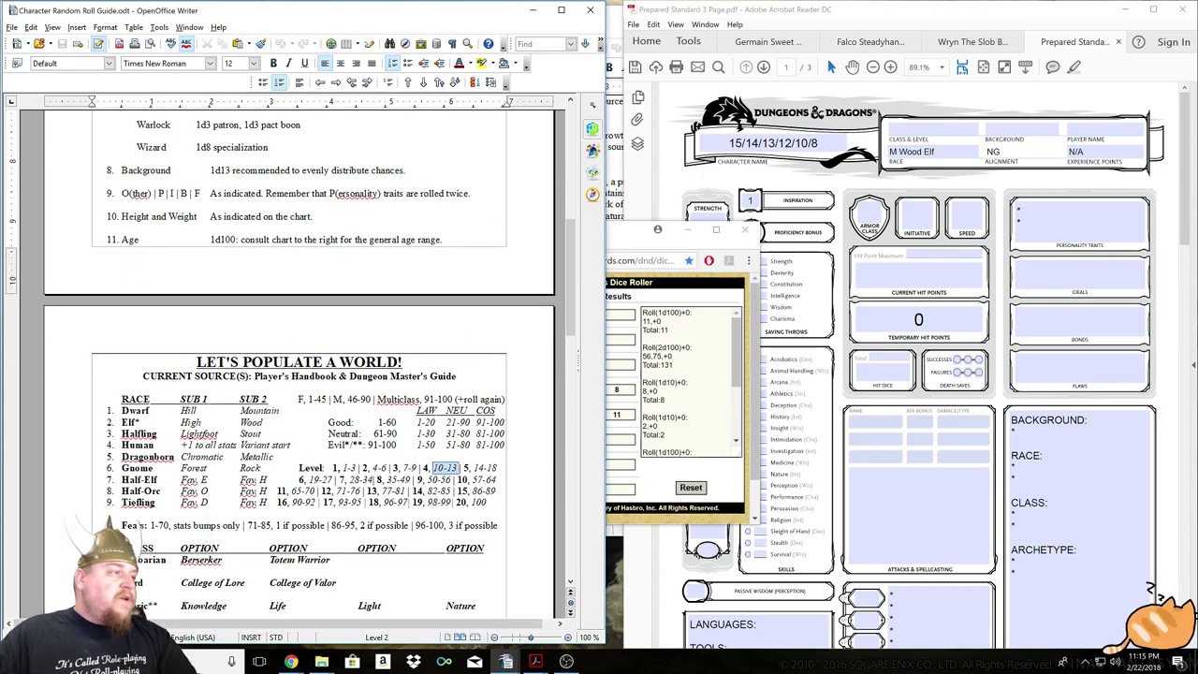
click(943, 131)
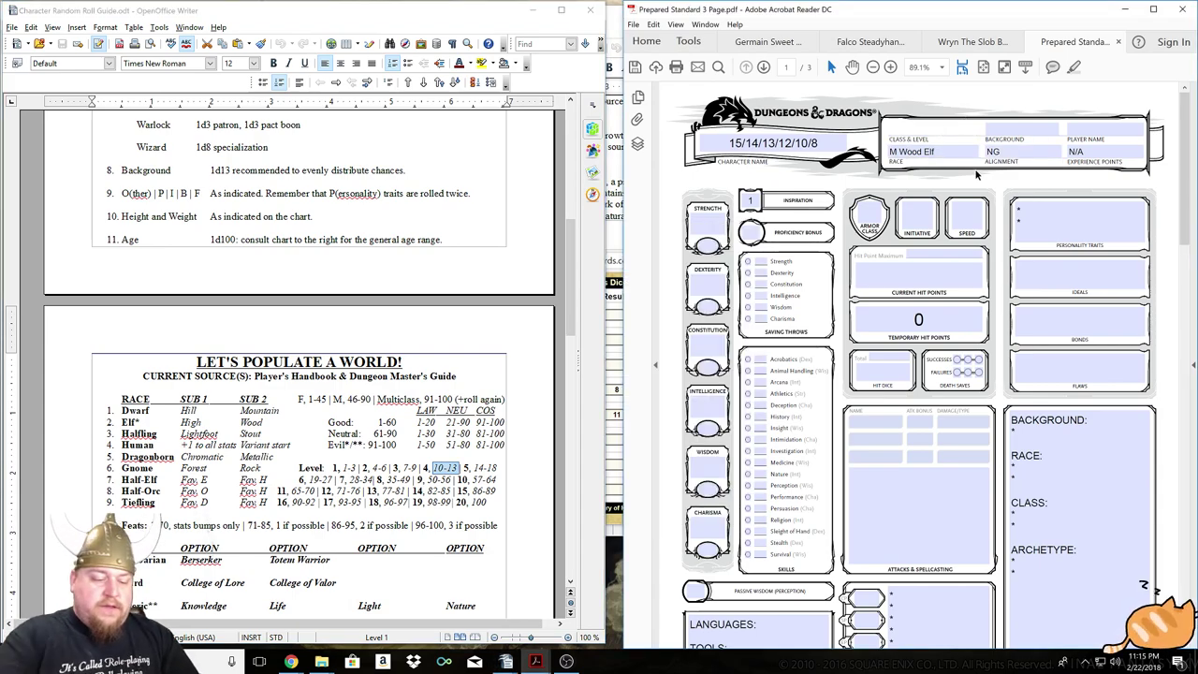
text(x (y)
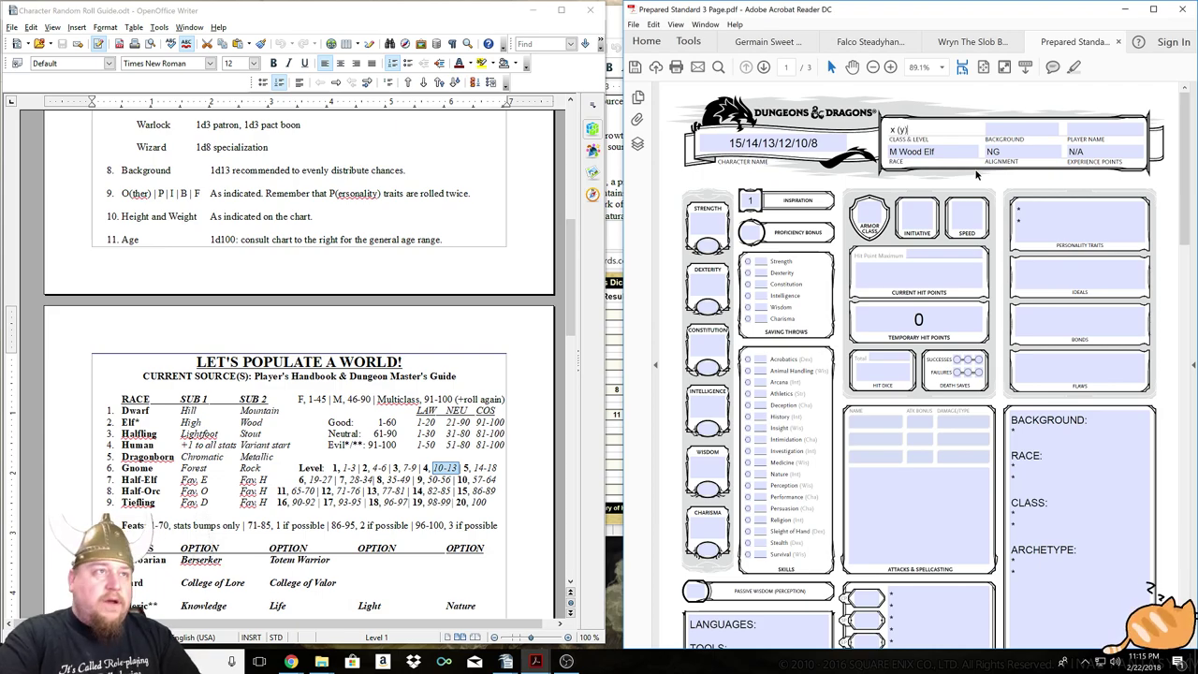
text() 4)
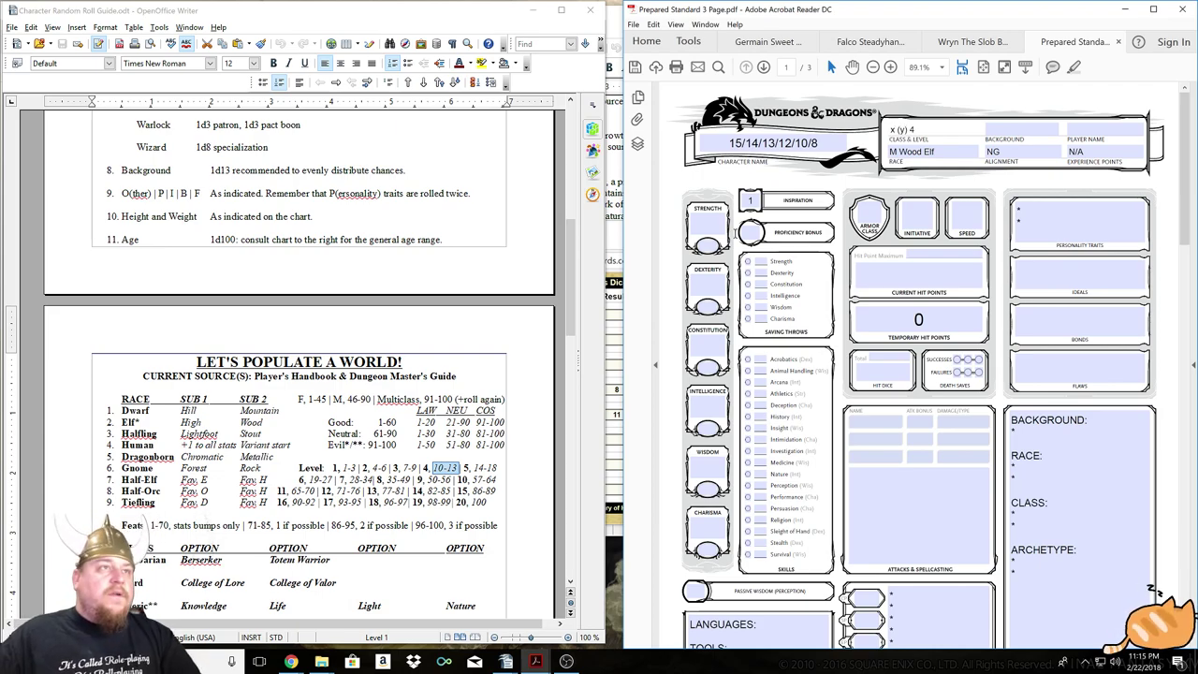
Find the Feats entry after Level in the Dice Roll Summary and roll 1d100 for the character's feats.
key(alt+Tab)
scroll(300, 365, up, 8)
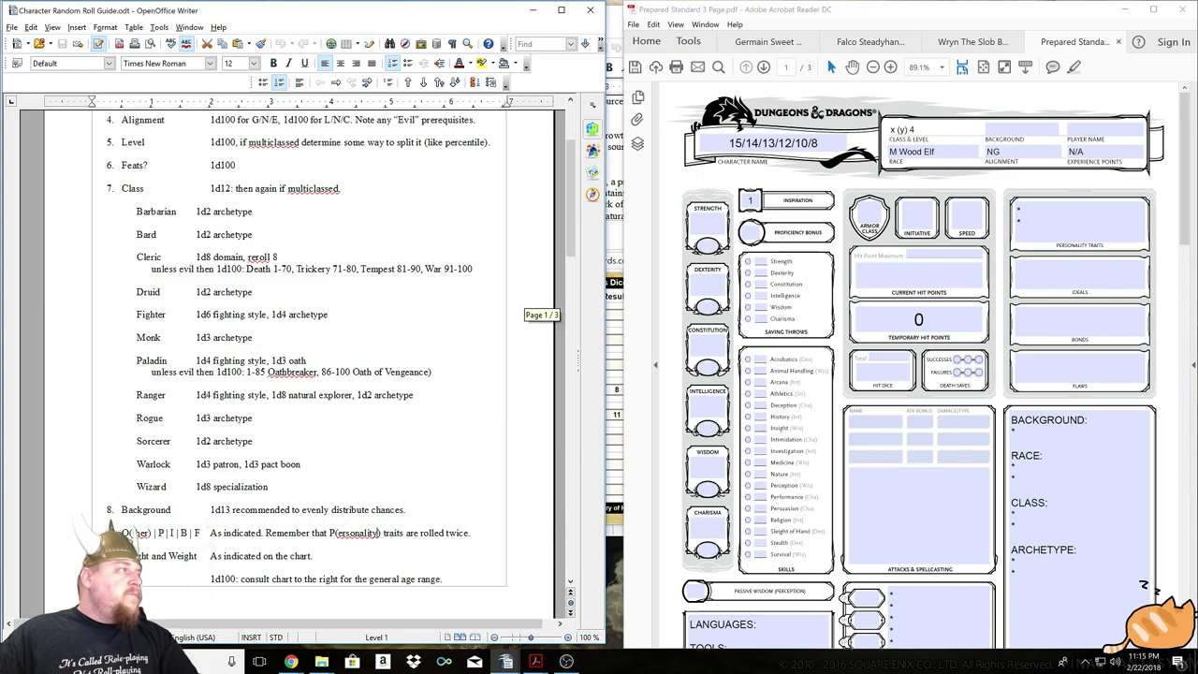
scroll(291, 360, up, 1)
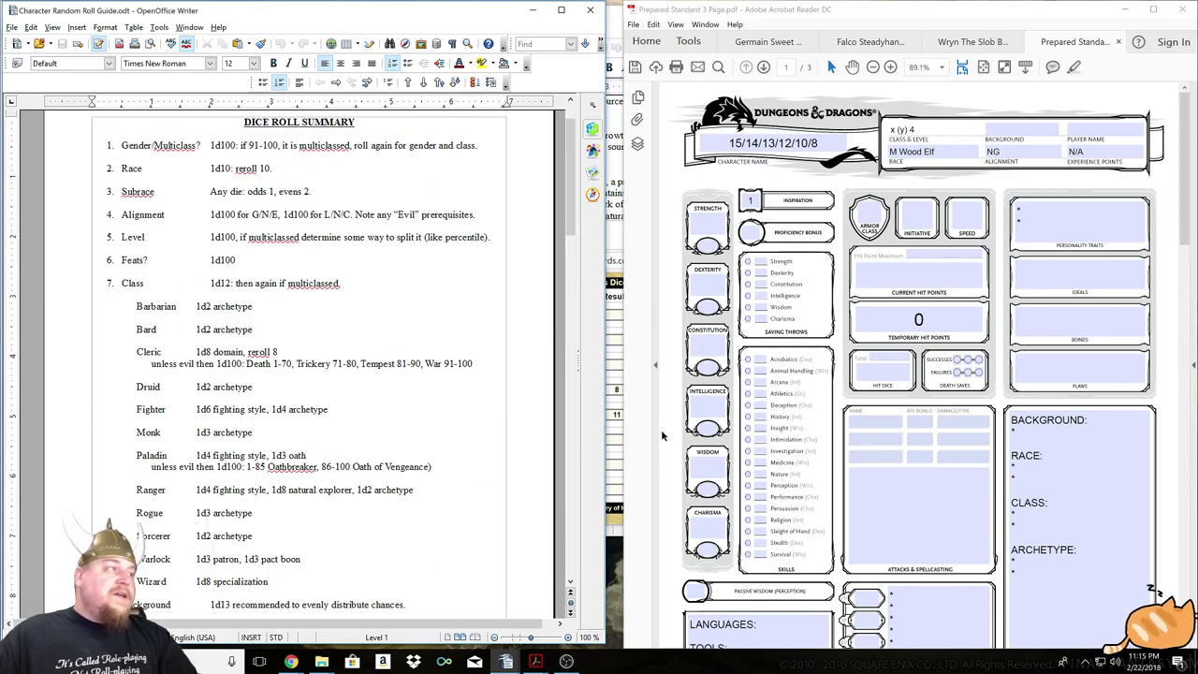
key(alt+Tab)
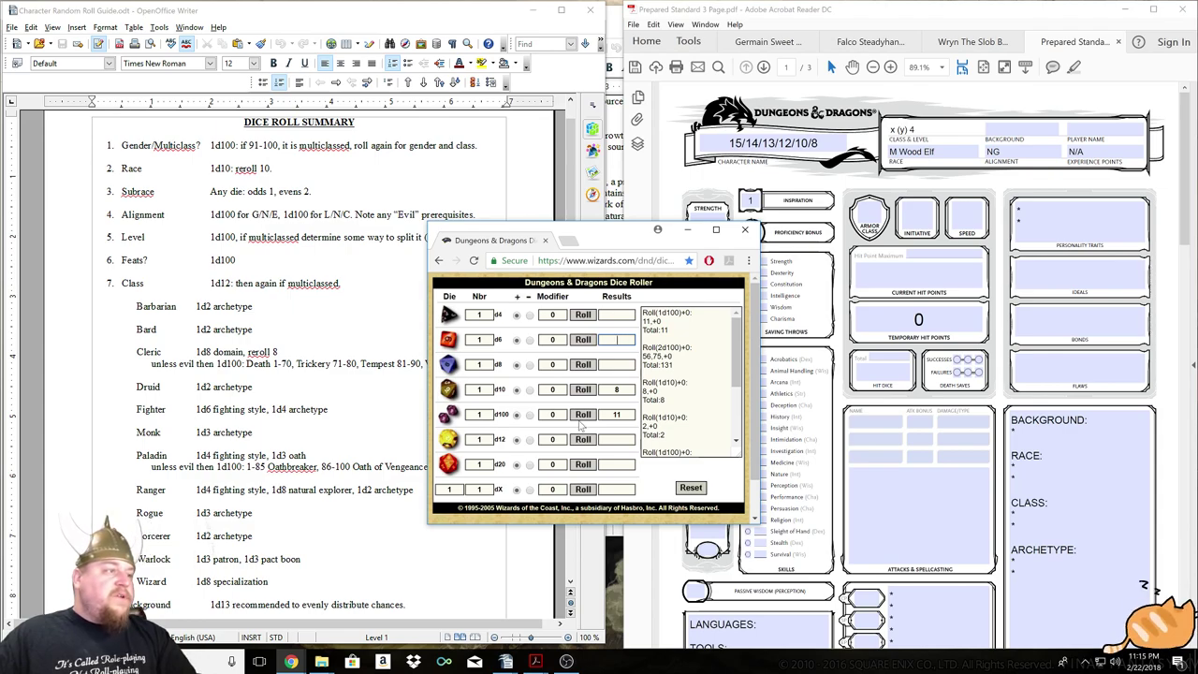
click(583, 414)
Look up the Feats ranges in the guide, highlighting the 1-70 "stats bumps only" entry.
click(277, 352)
drag(570, 347, 570, 379)
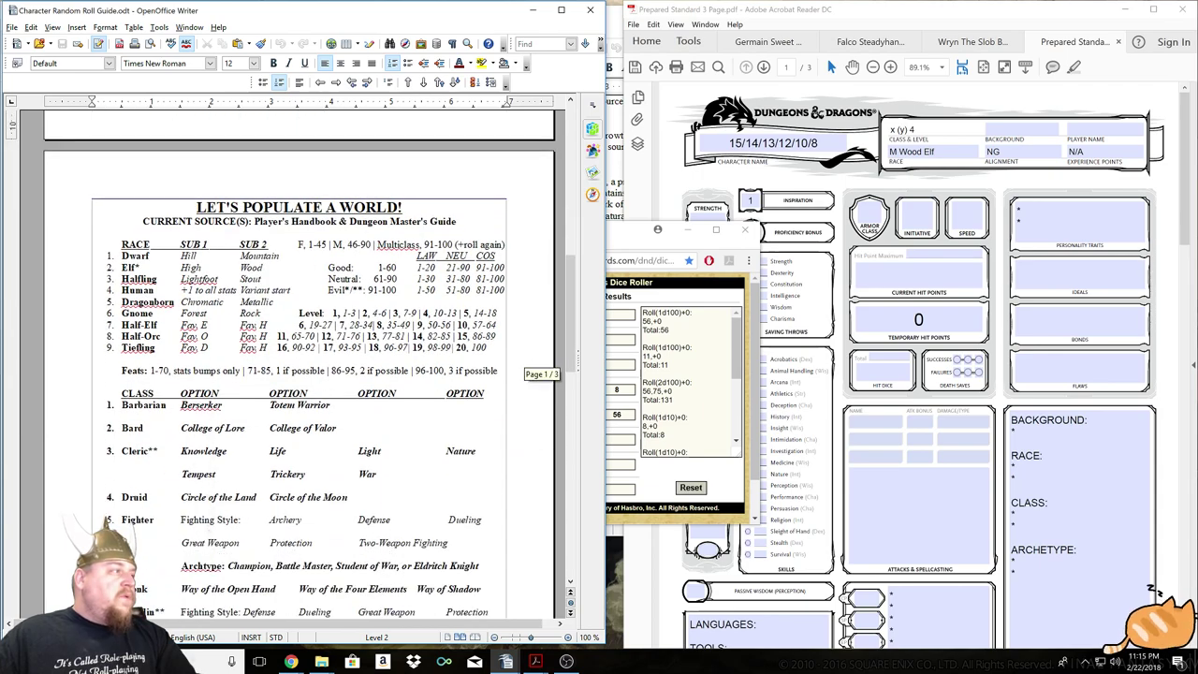
drag(122, 371, 244, 371)
click(251, 351)
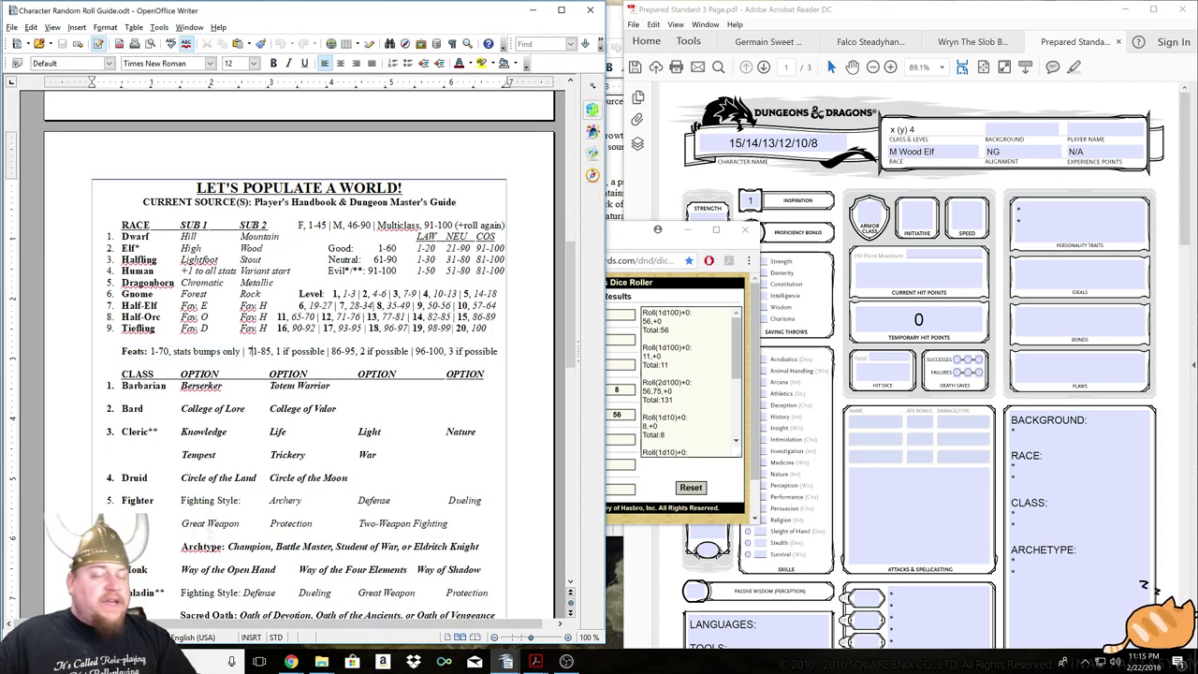
Find the Class entry in the Dice Roll Summary and roll 1d12 for the character's class.
scroll(300, 356, up, 15)
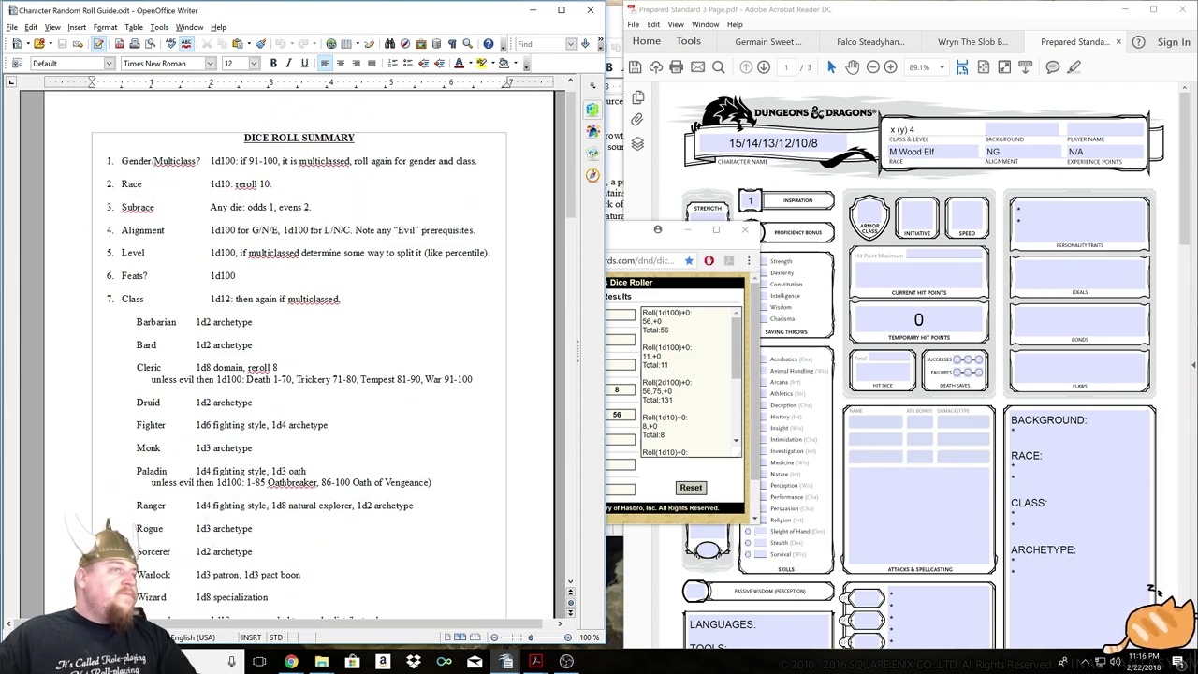
click(629, 232)
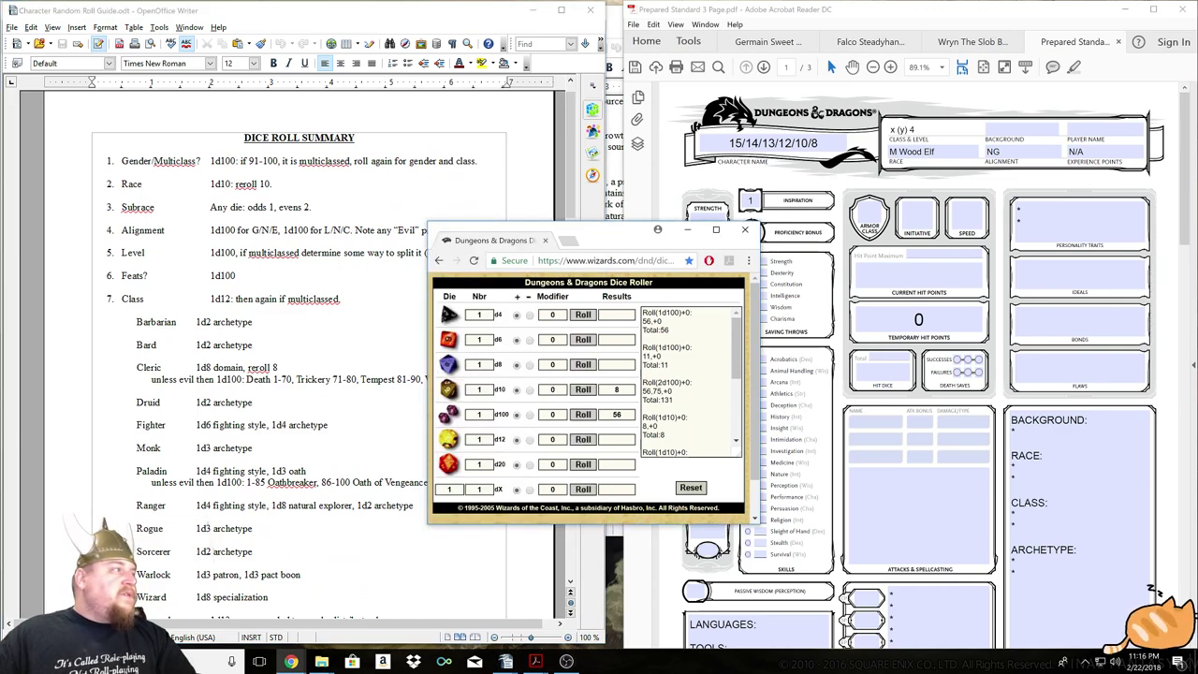
key(alt+Tab)
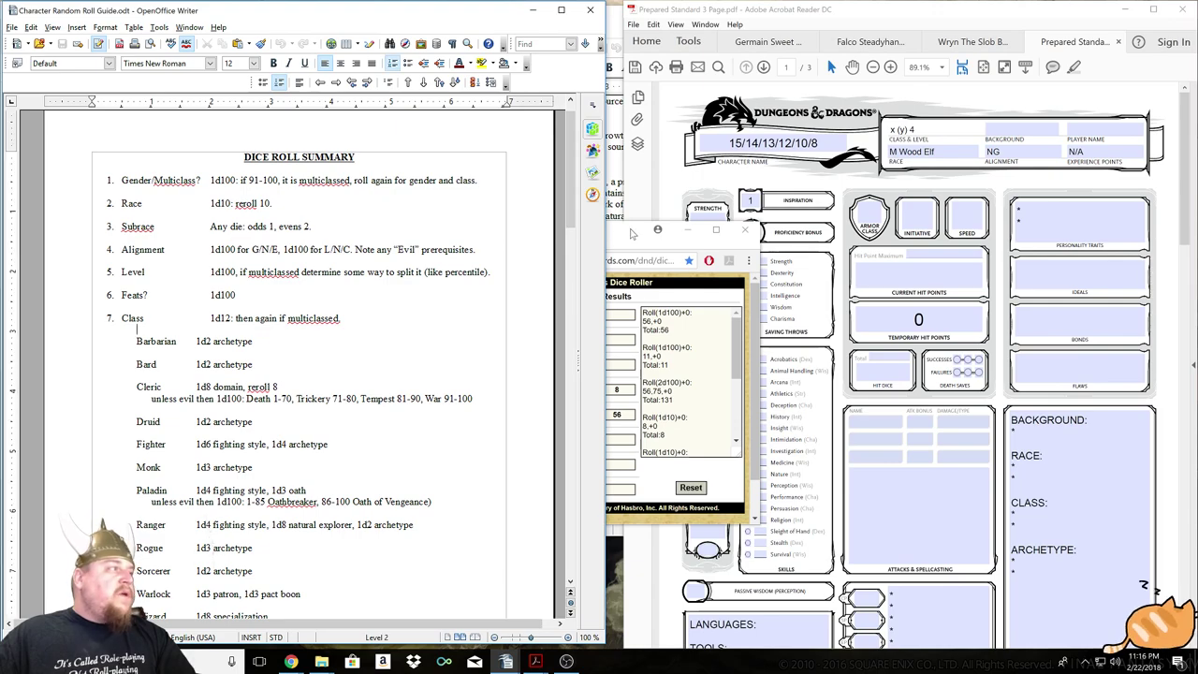
click(632, 233)
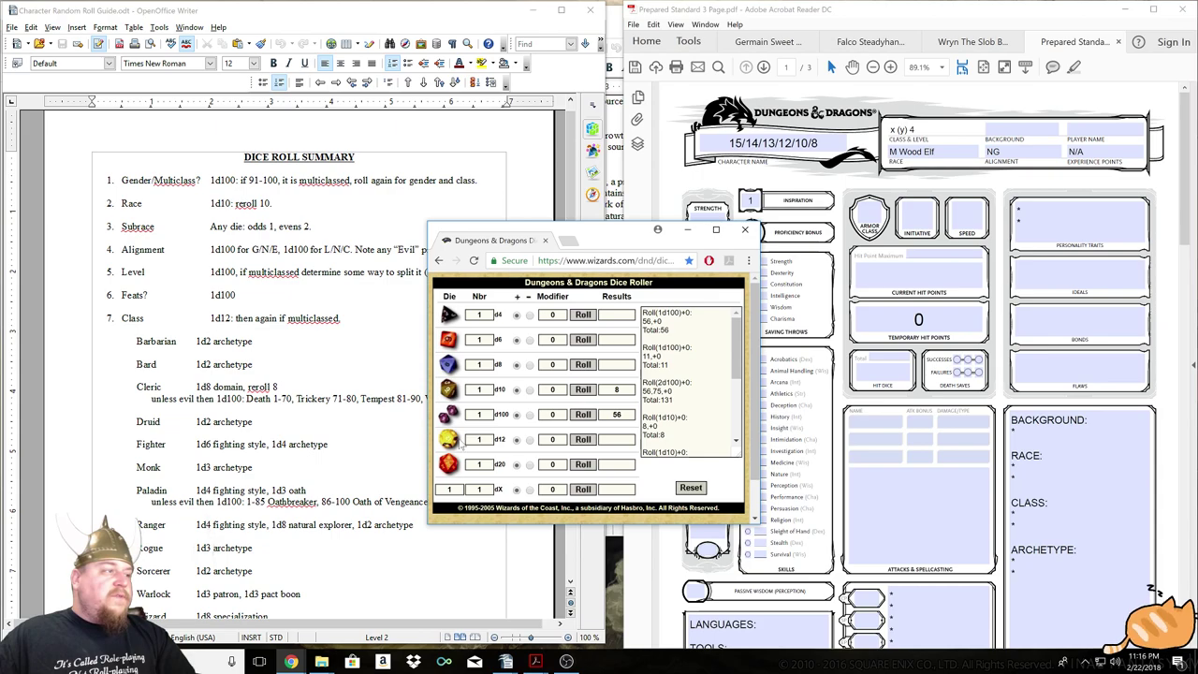
click(582, 440)
Replace the "x" placeholder in the sheet's Class & Level field with "Cleric".
click(298, 339)
scroll(297, 338, down, 2)
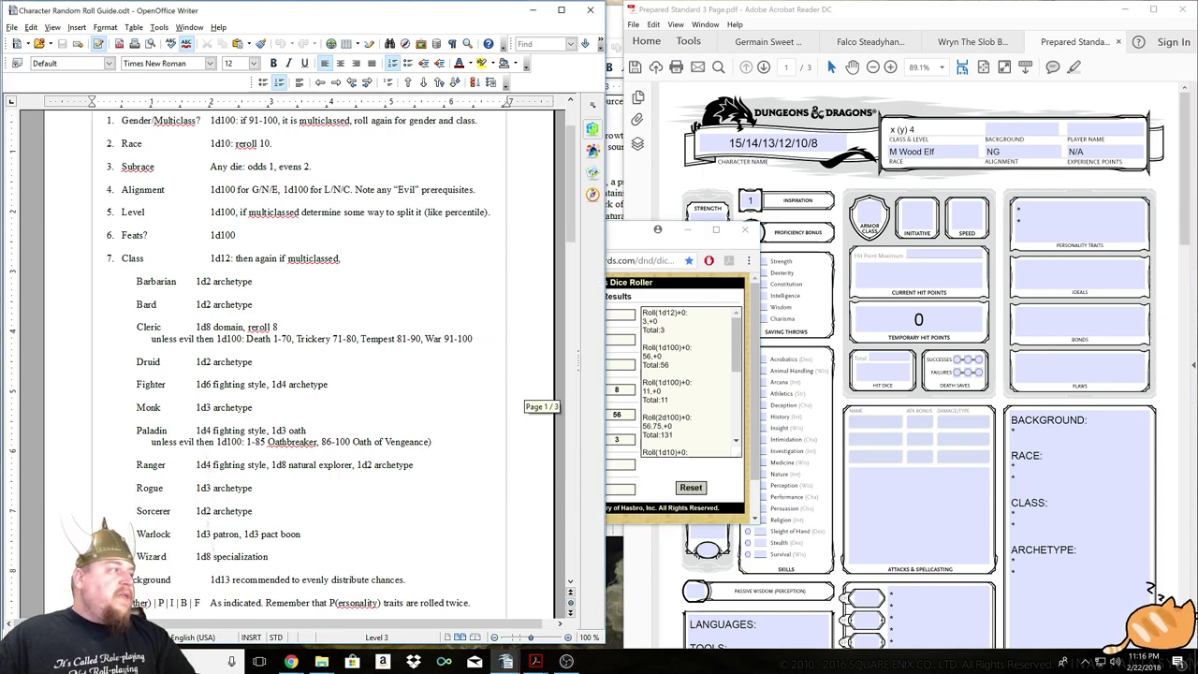
click(936, 133)
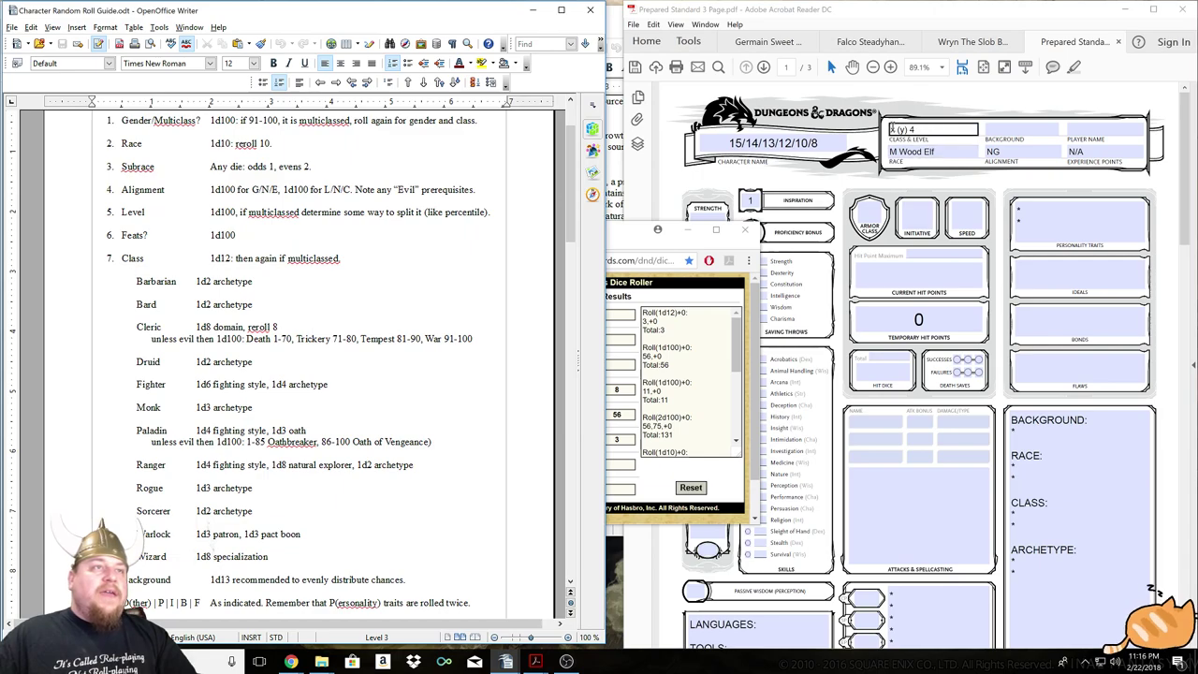
click(894, 131)
key(BackSpace)
text(Cl)
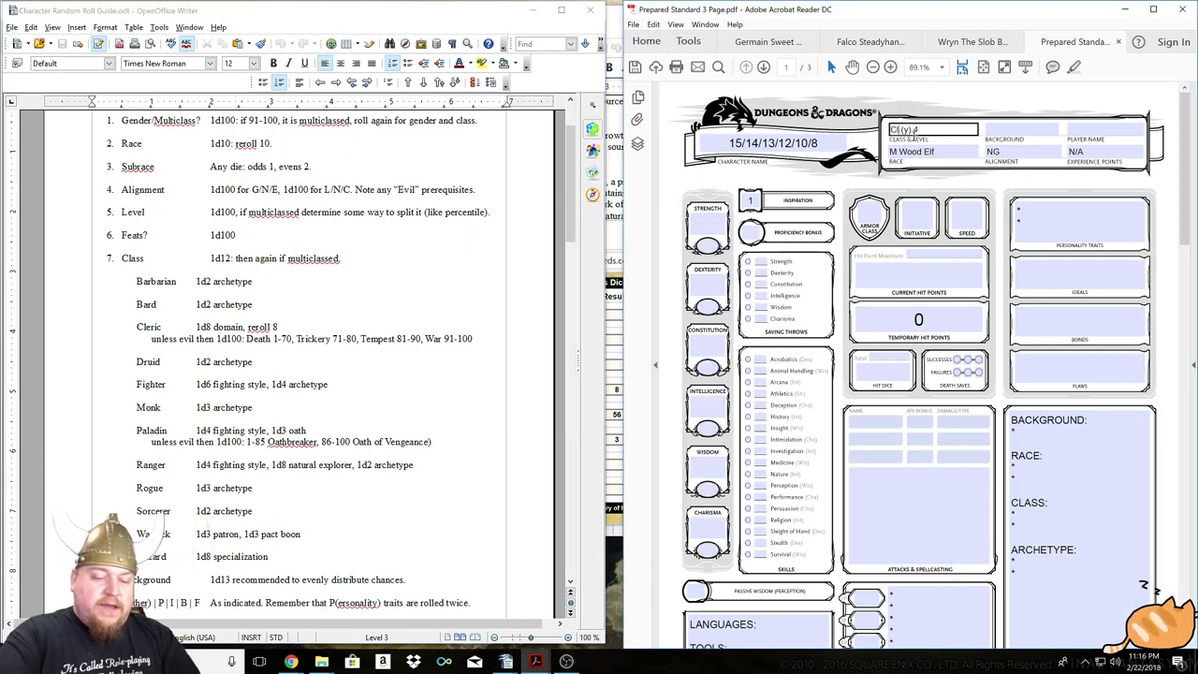
text(eric)
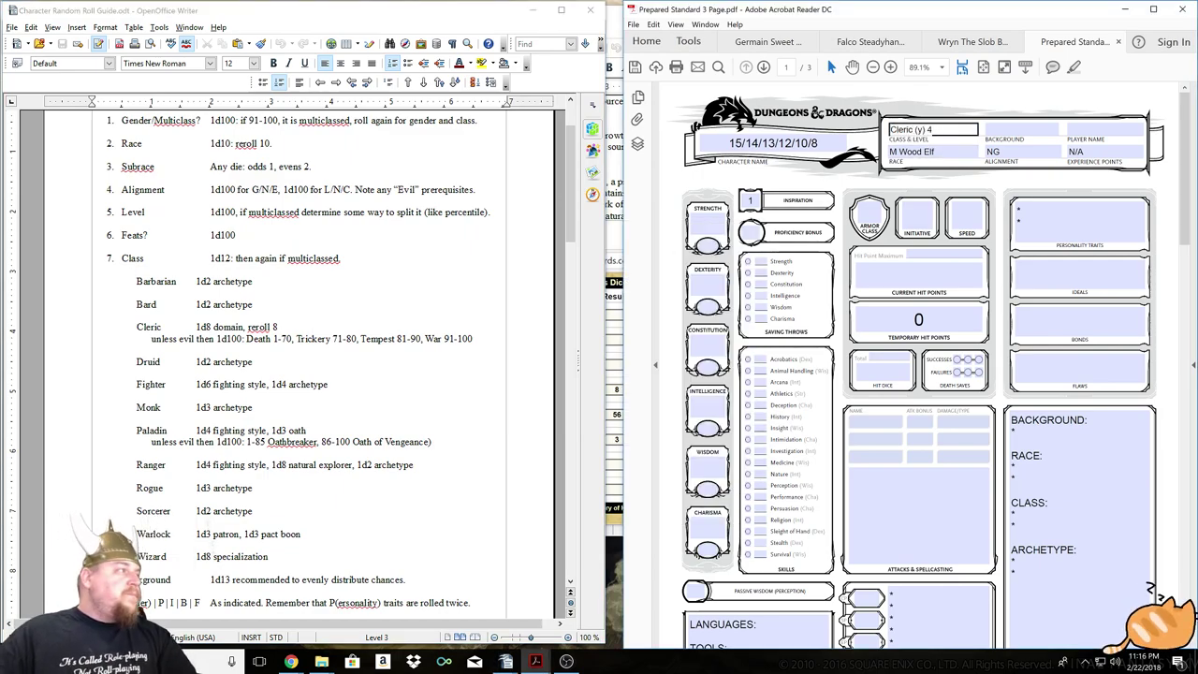
Check the Cleric entry in the Dice Roll Summary and roll 1d8 for the domain, rerolling the 8.
click(278, 327)
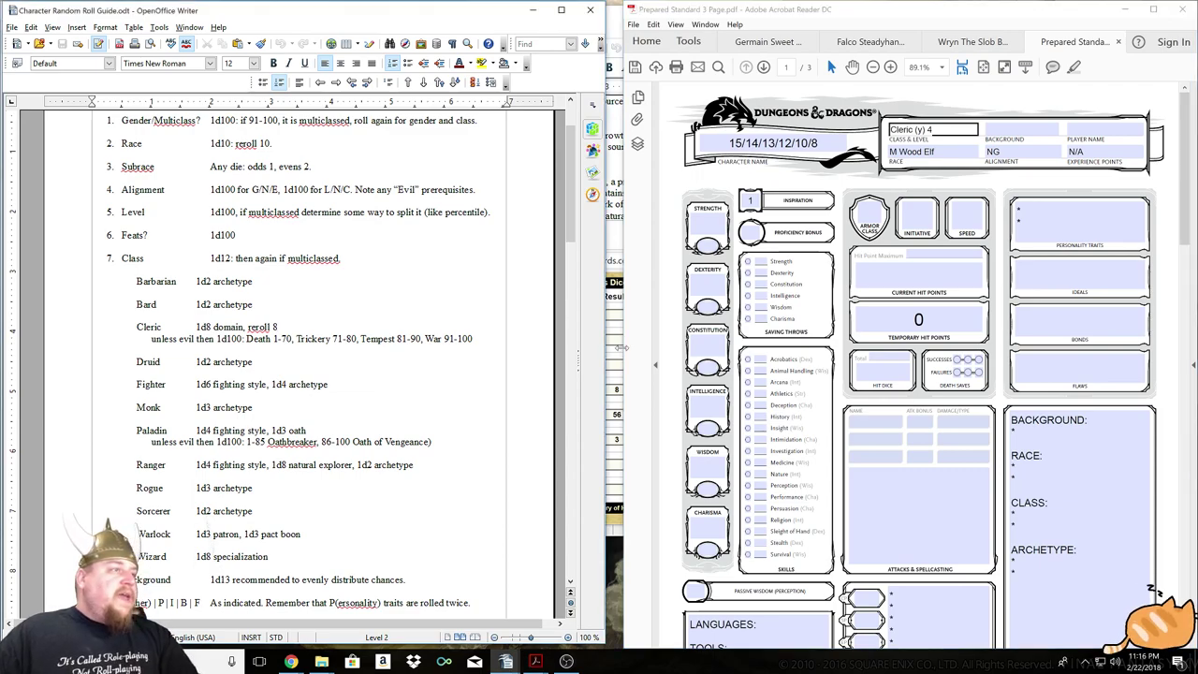
click(291, 662)
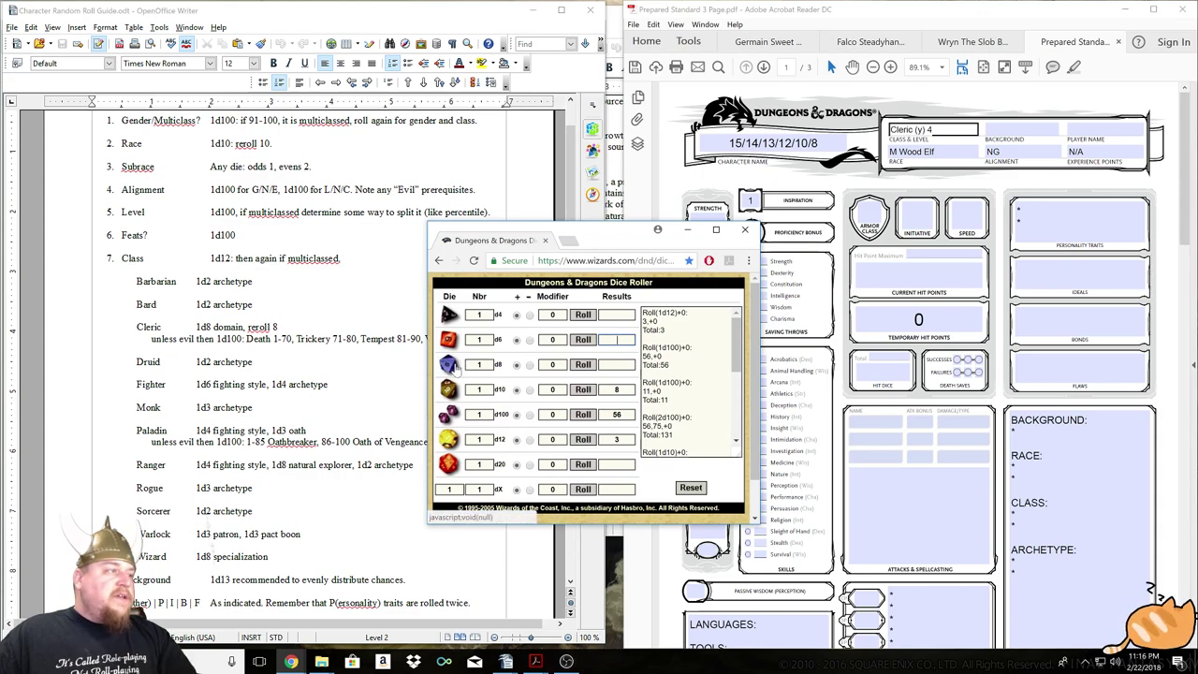
click(582, 365)
click(253, 362)
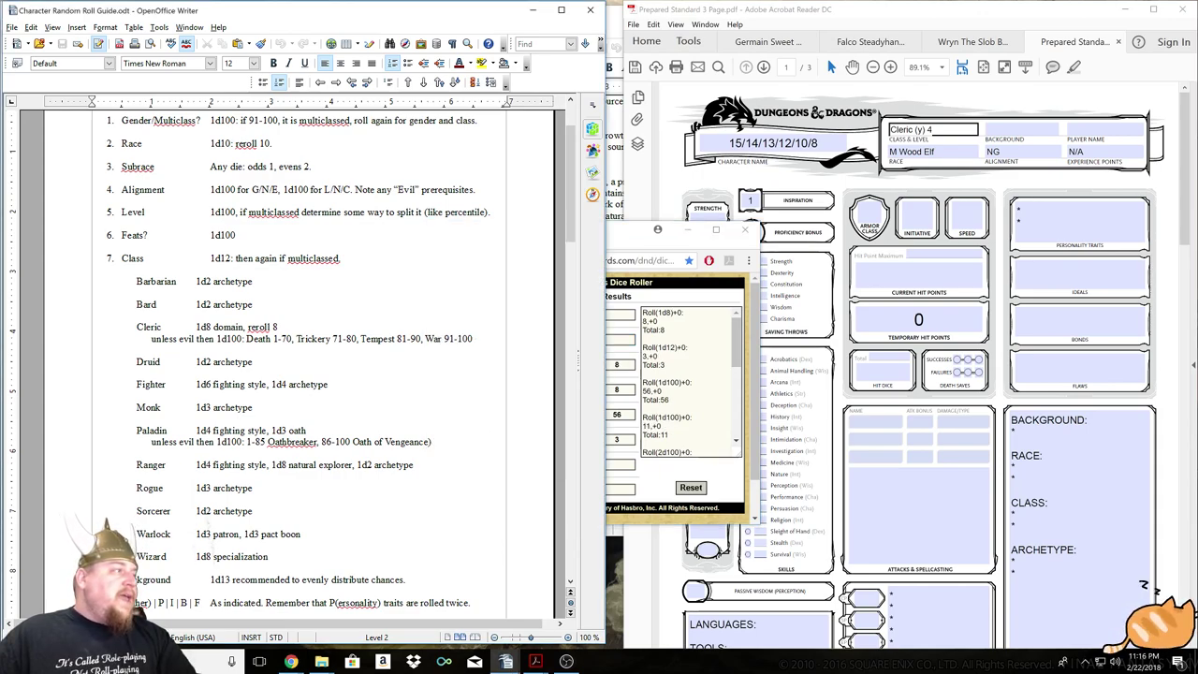
click(640, 346)
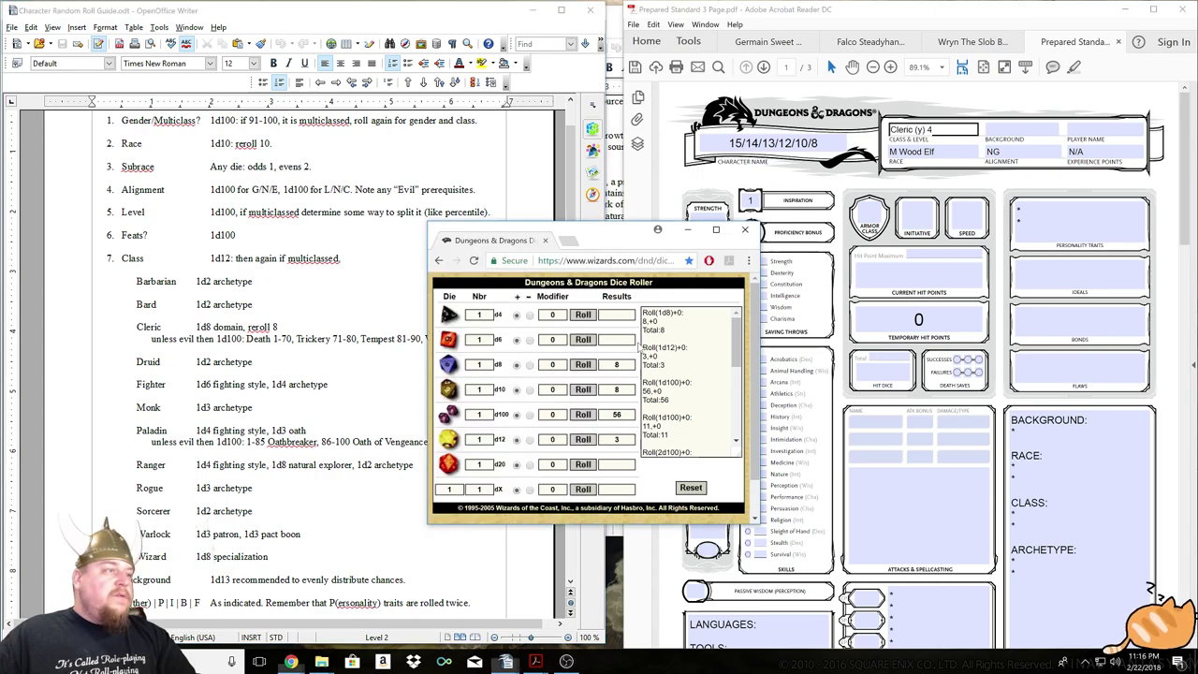
click(583, 365)
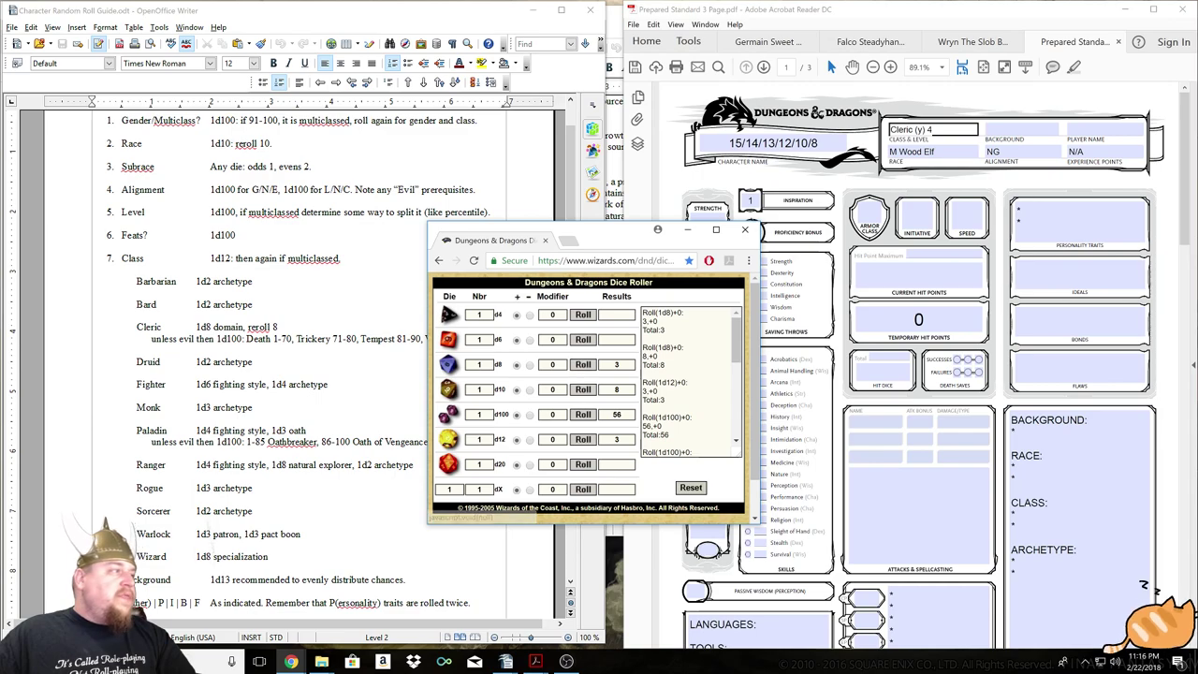
Look up the Cleric's domain options in the guide and make the sheet's Class & Level field read "Cleric (Light) 4".
drag(570, 187, 570, 408)
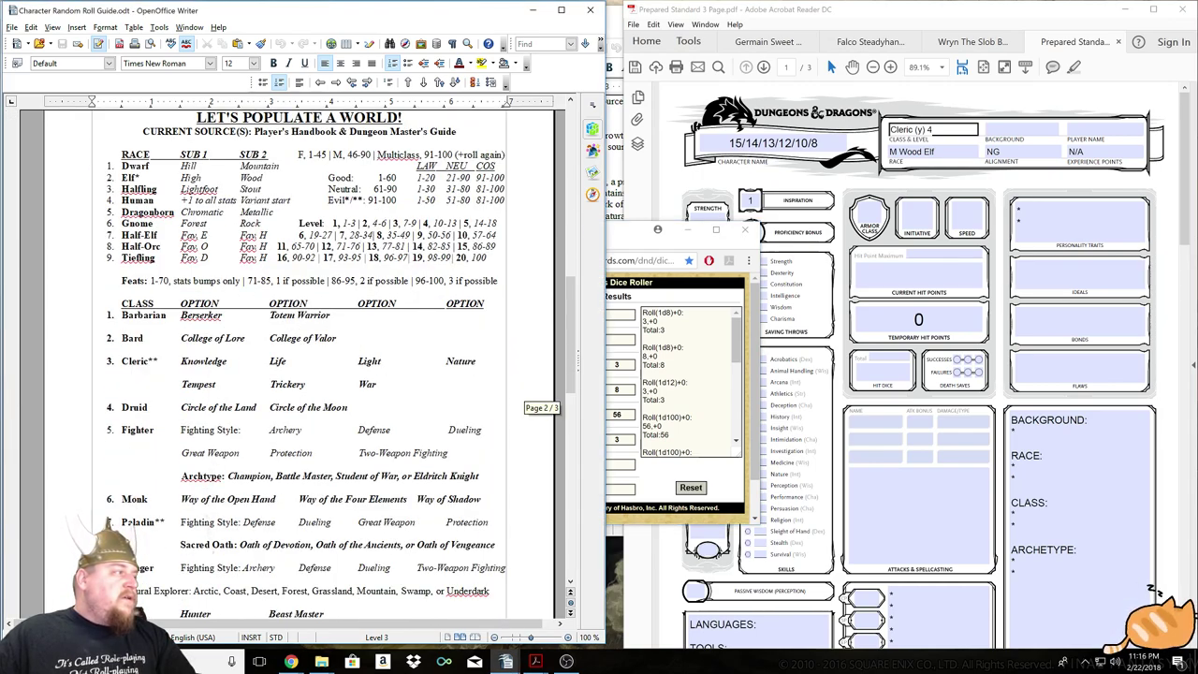
click(403, 453)
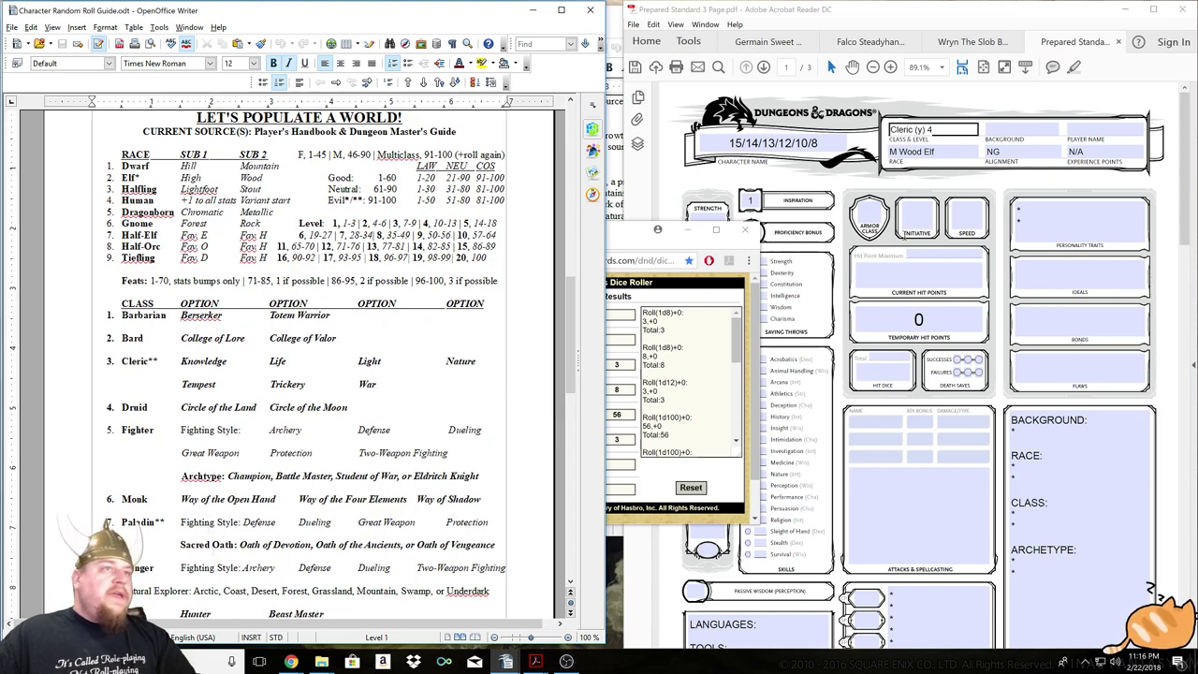
click(921, 129)
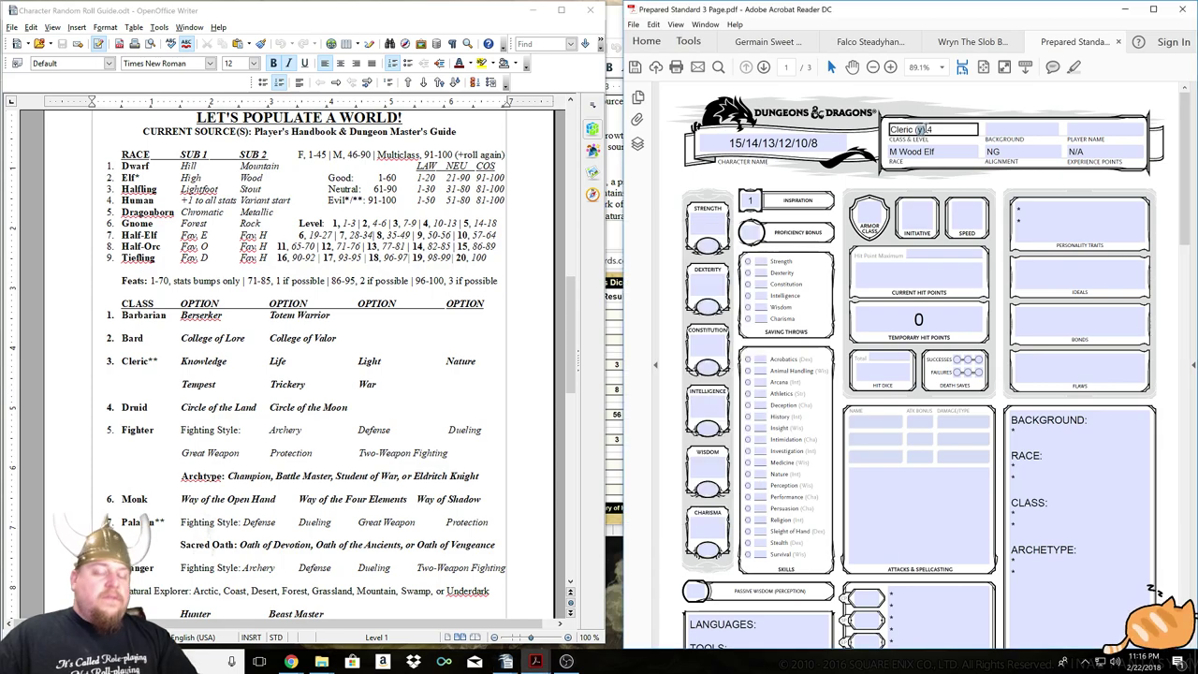
text(Light Domain)
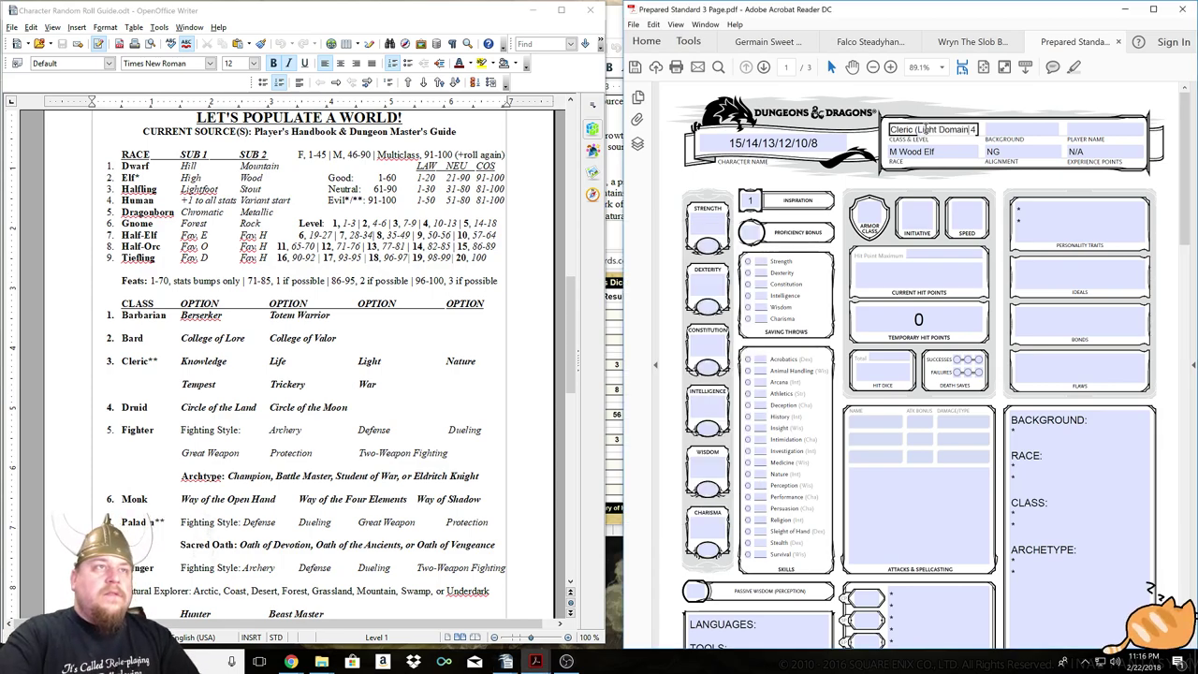
click(956, 149)
key(BackSpace)
key(BackSpace)
key(BackSpace)
key(BackSpace)
key(BackSpace)
key(BackSpace)
key(BackSpace)
key(BackSpace)
text())
click(1107, 152)
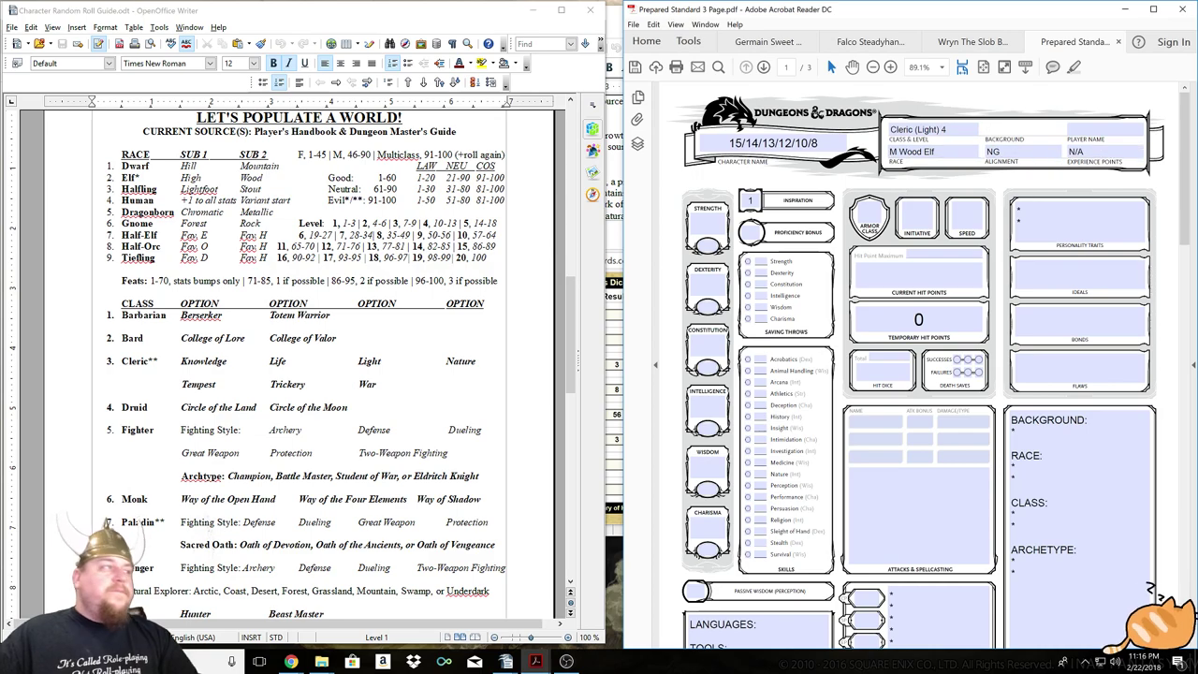
Find the Background entry in the Dice Roll Summary, set the custom die to 13 sides and roll it once.
click(122, 395)
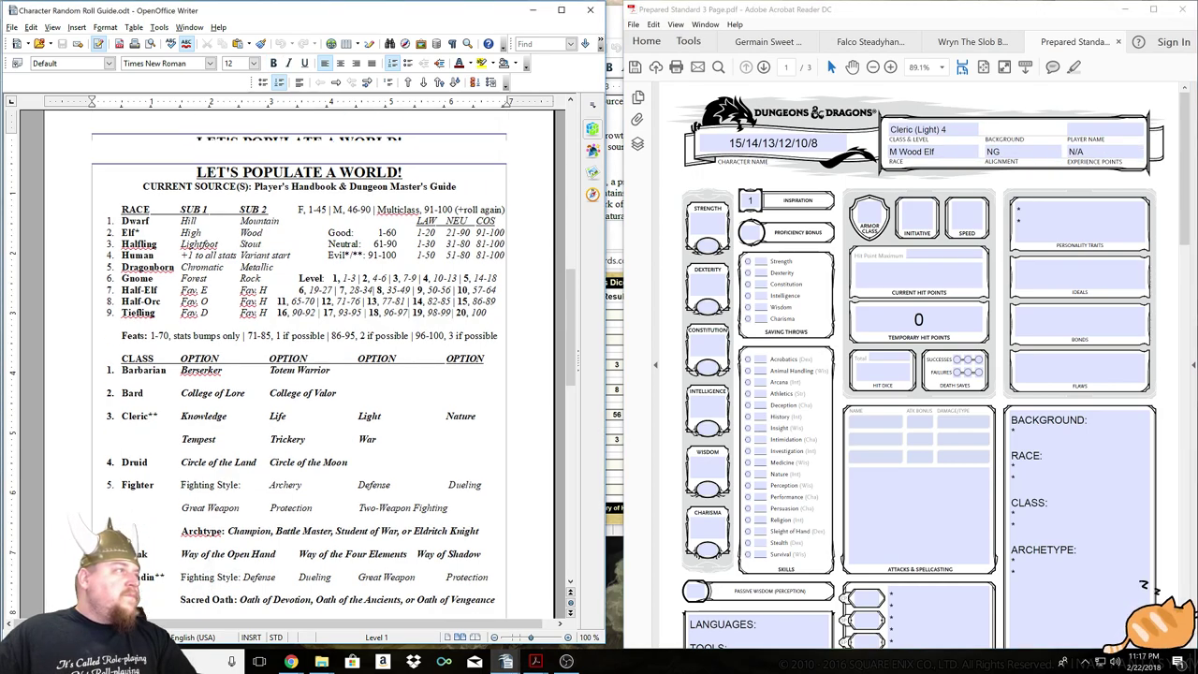
drag(570, 234, 570, 328)
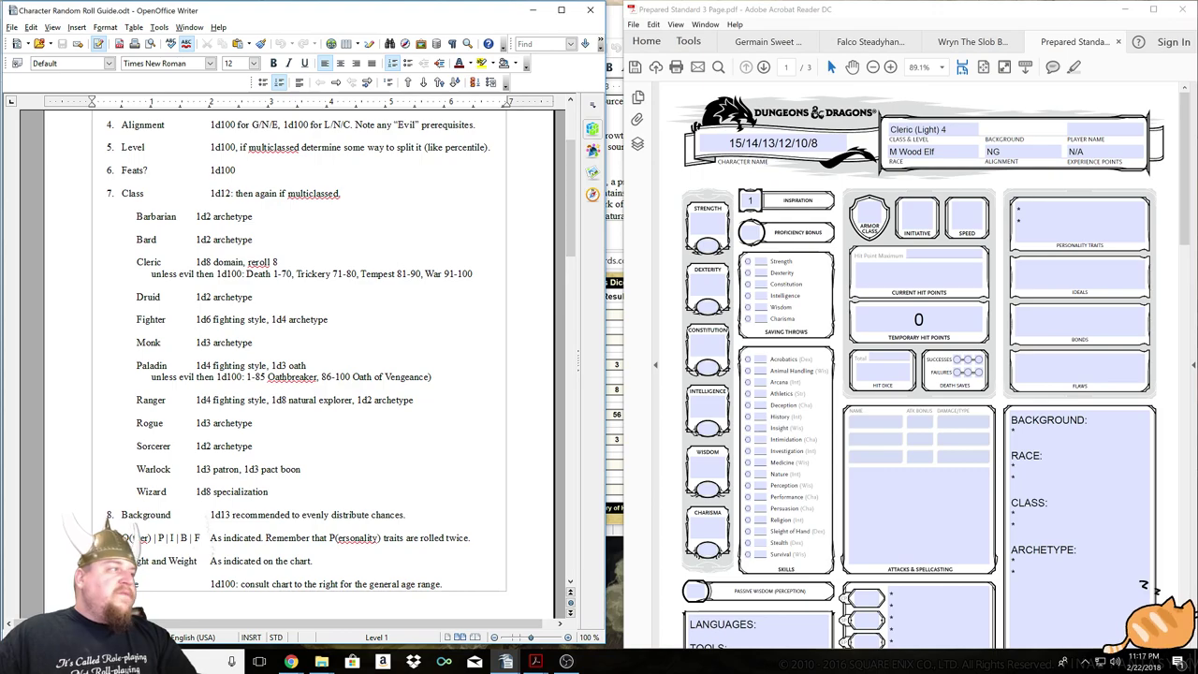
scroll(278, 360, down, 3)
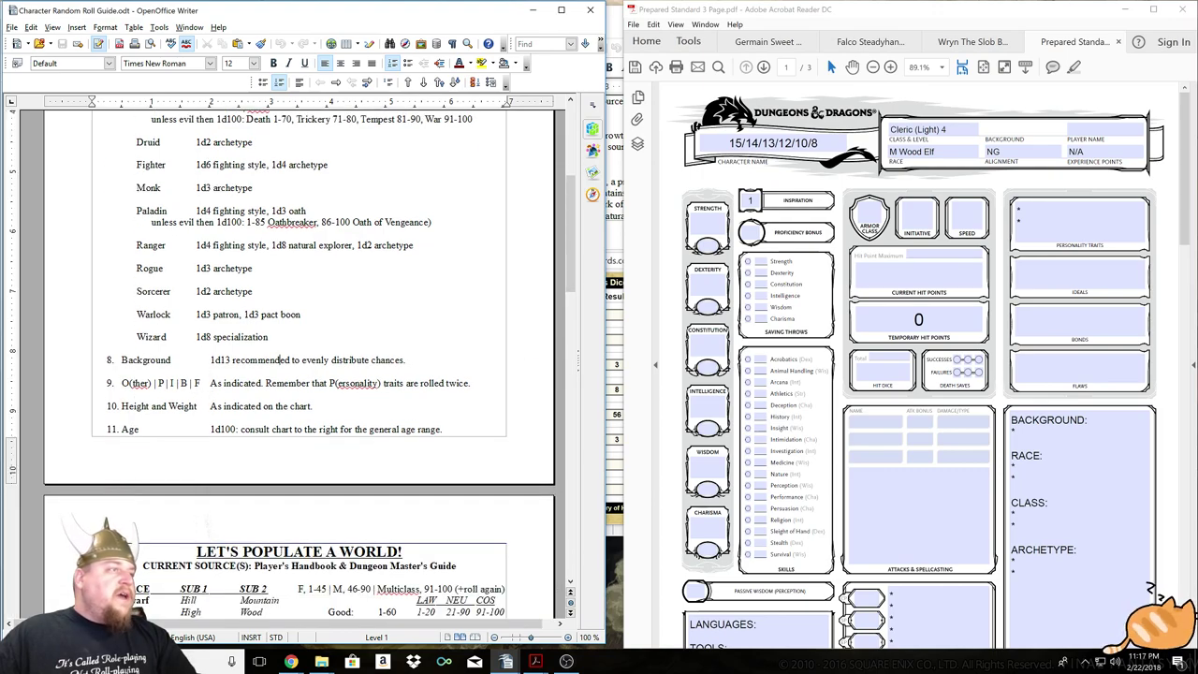
click(615, 323)
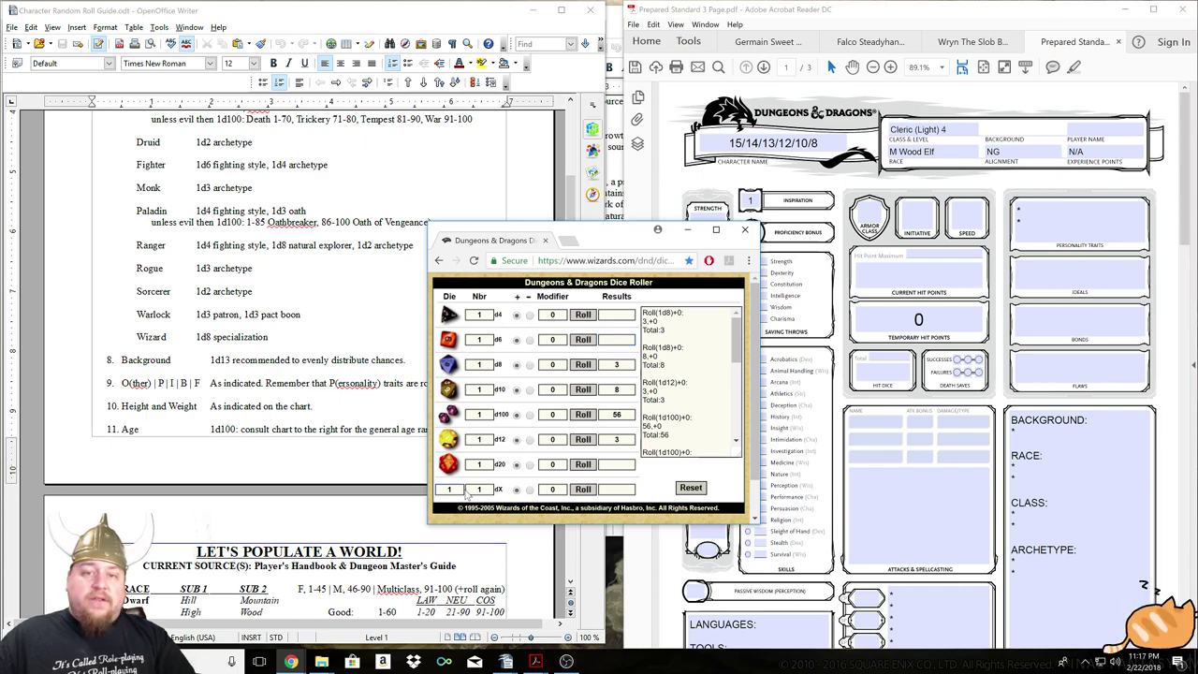
text(3)
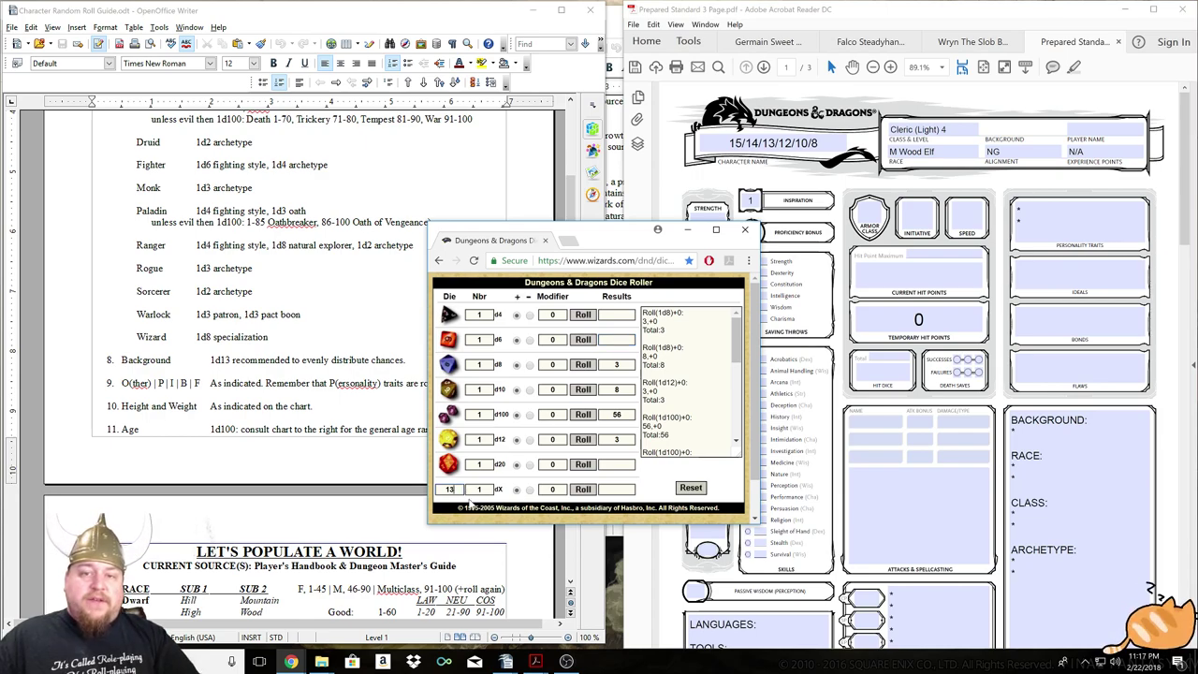
click(584, 489)
Look up the Backgrounds table in the guide and enter "Acolyte" as the sheet's background.
click(121, 371)
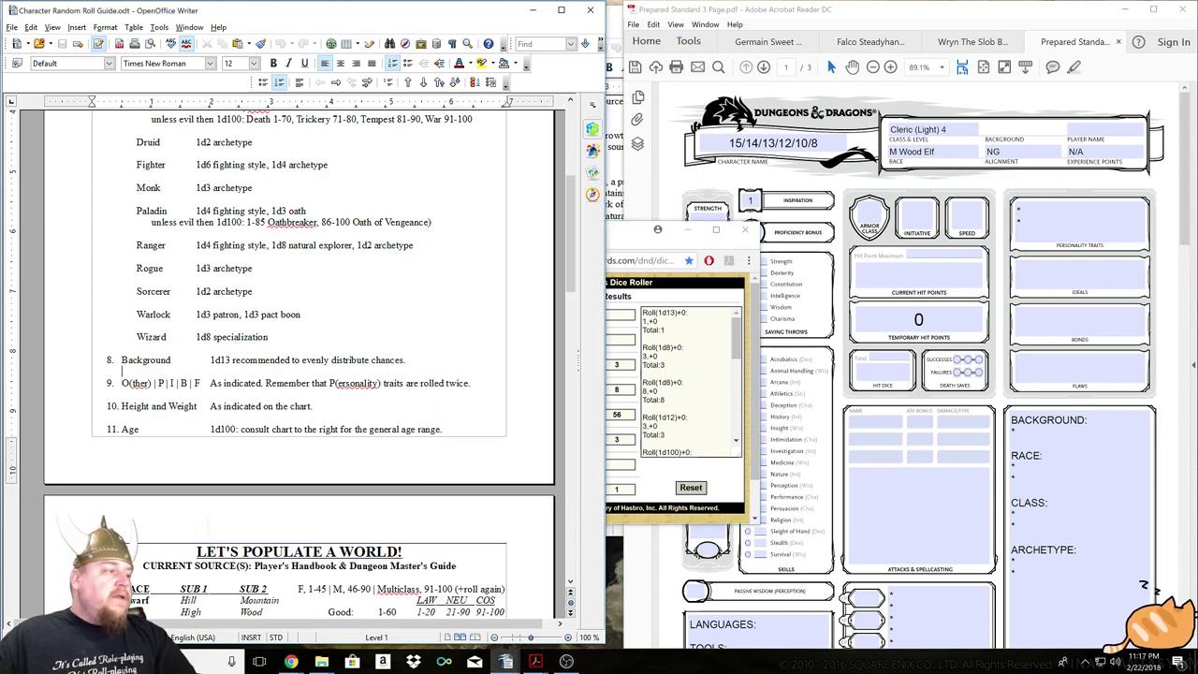
scroll(211, 416, down, 20)
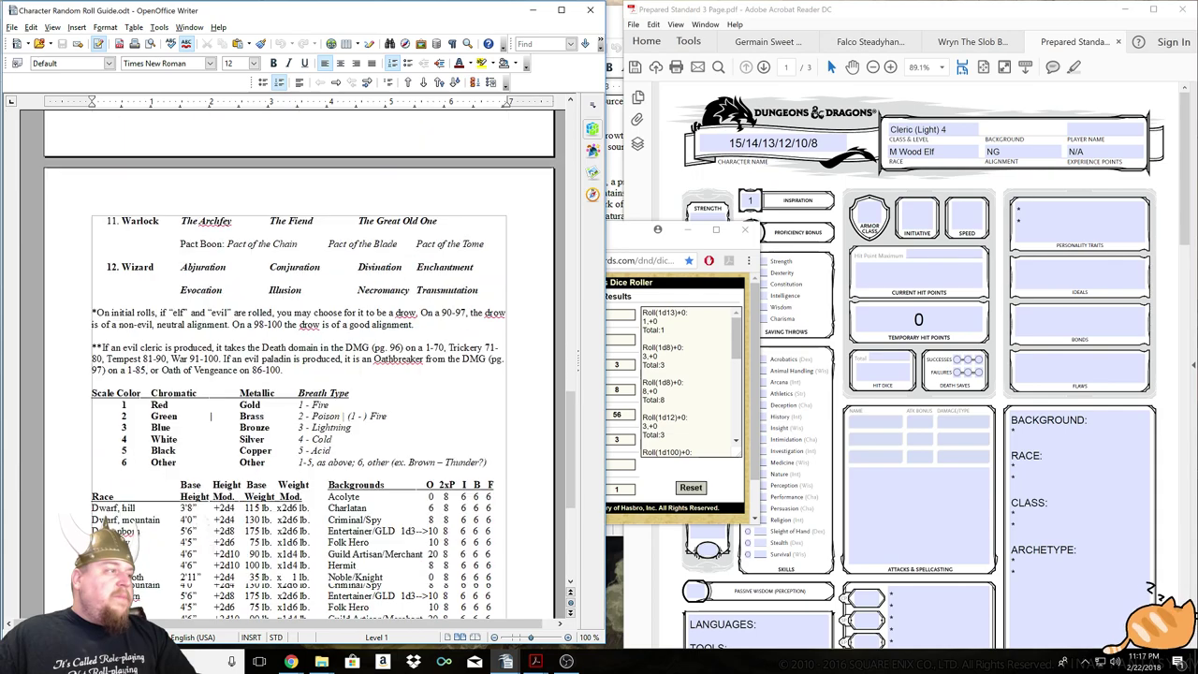
scroll(309, 387, down, 3)
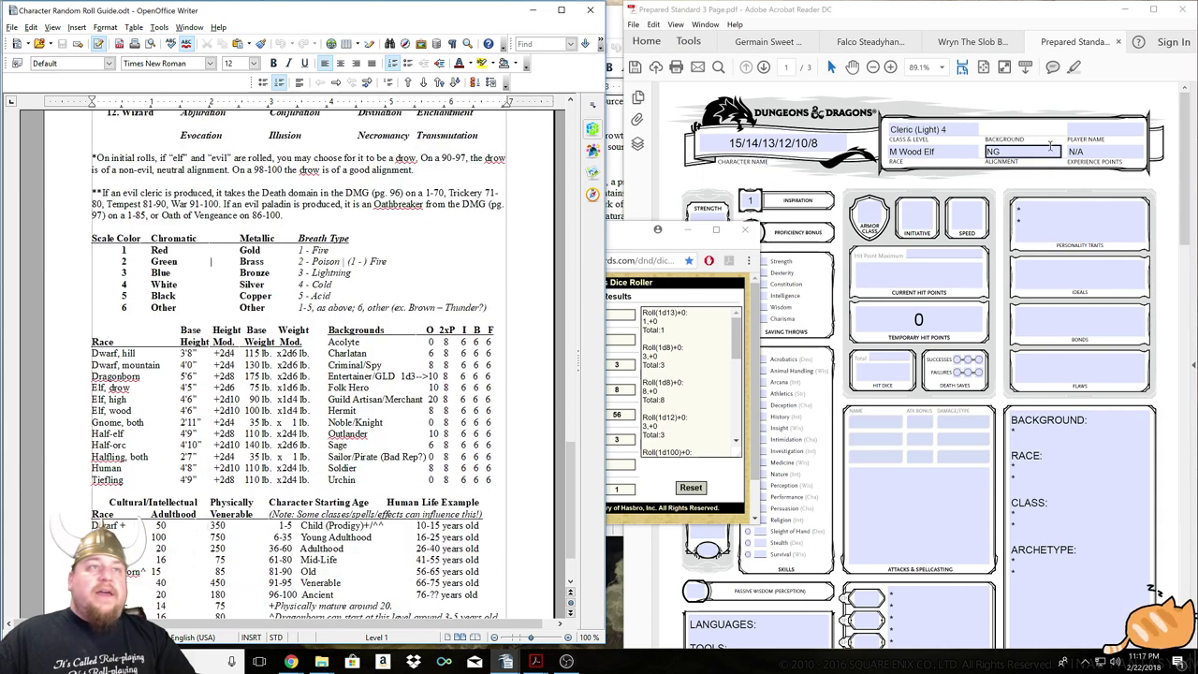
click(1026, 130)
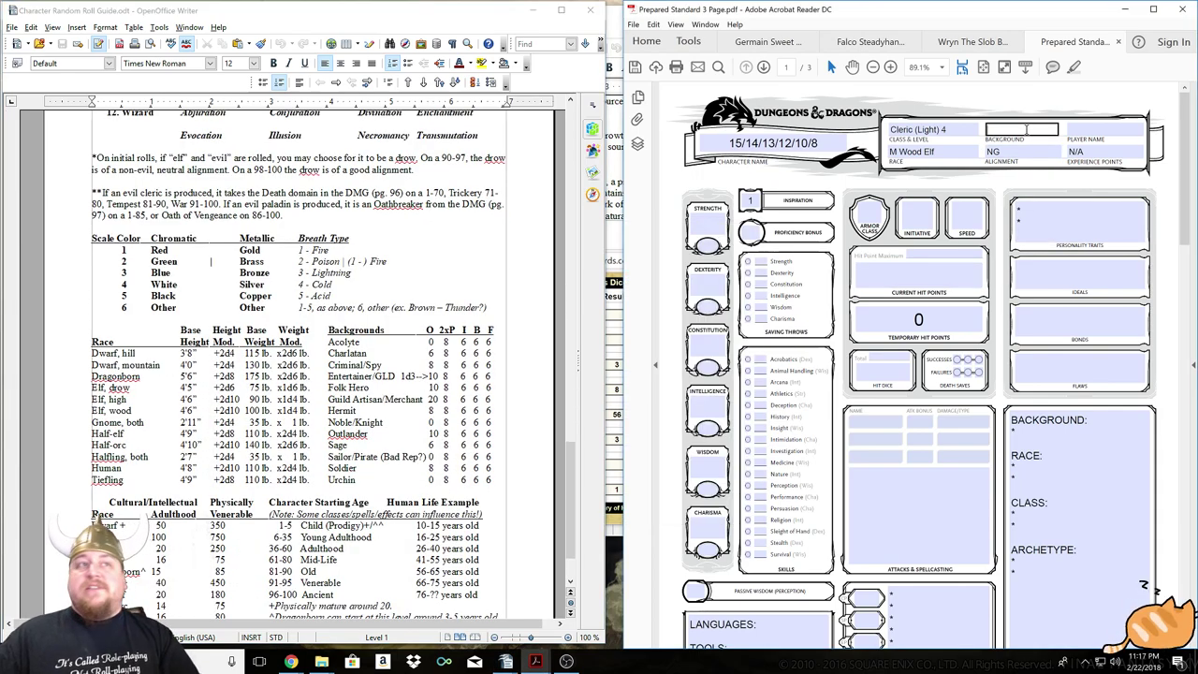
text(Acolyte)
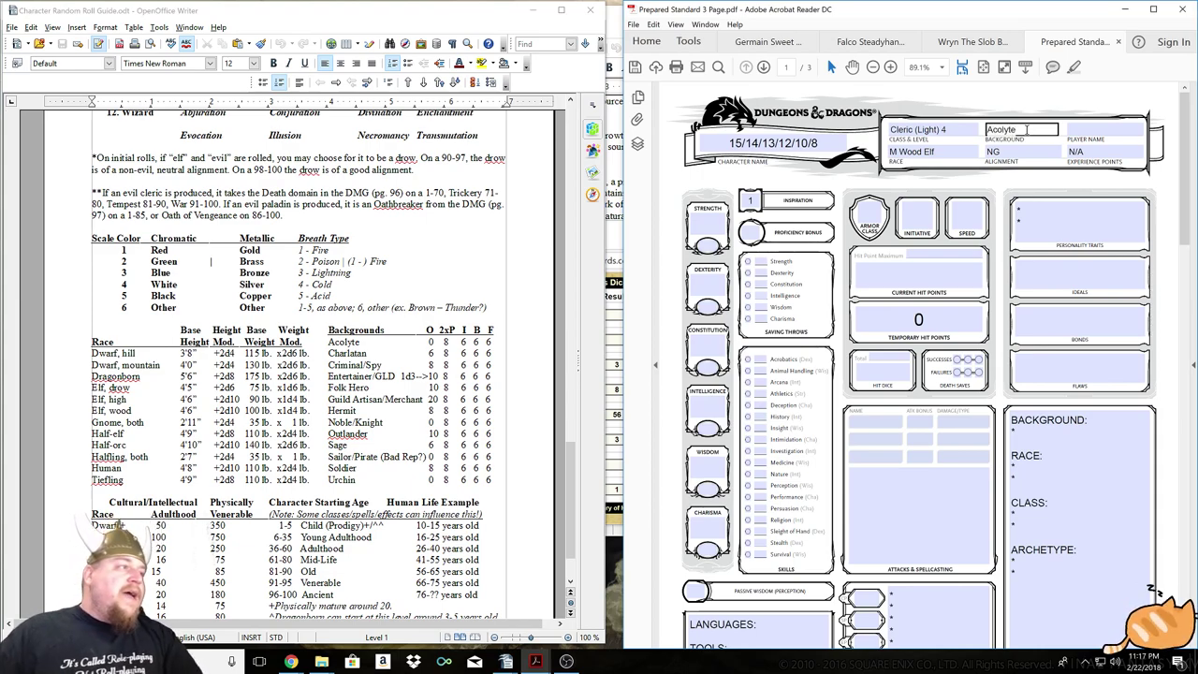
Examine the O column of the Backgrounds table, highlighting the Acolyte and Charlatan values.
click(429, 342)
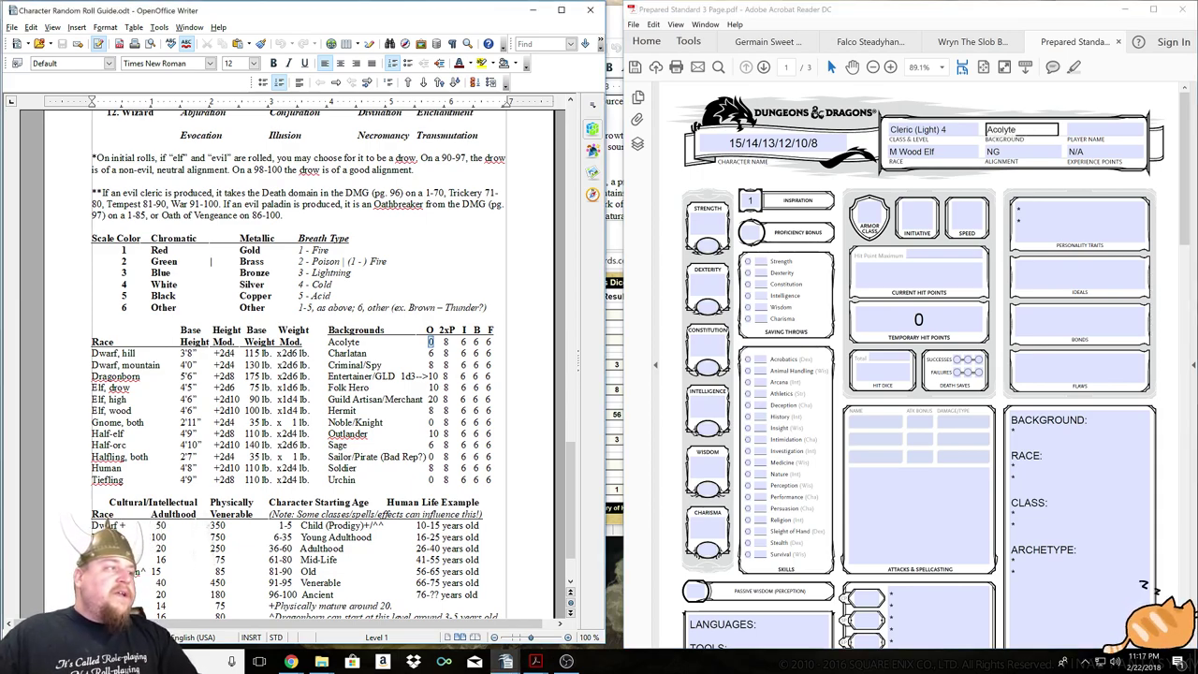
scroll(429, 323, down, 1)
double_click(431, 333)
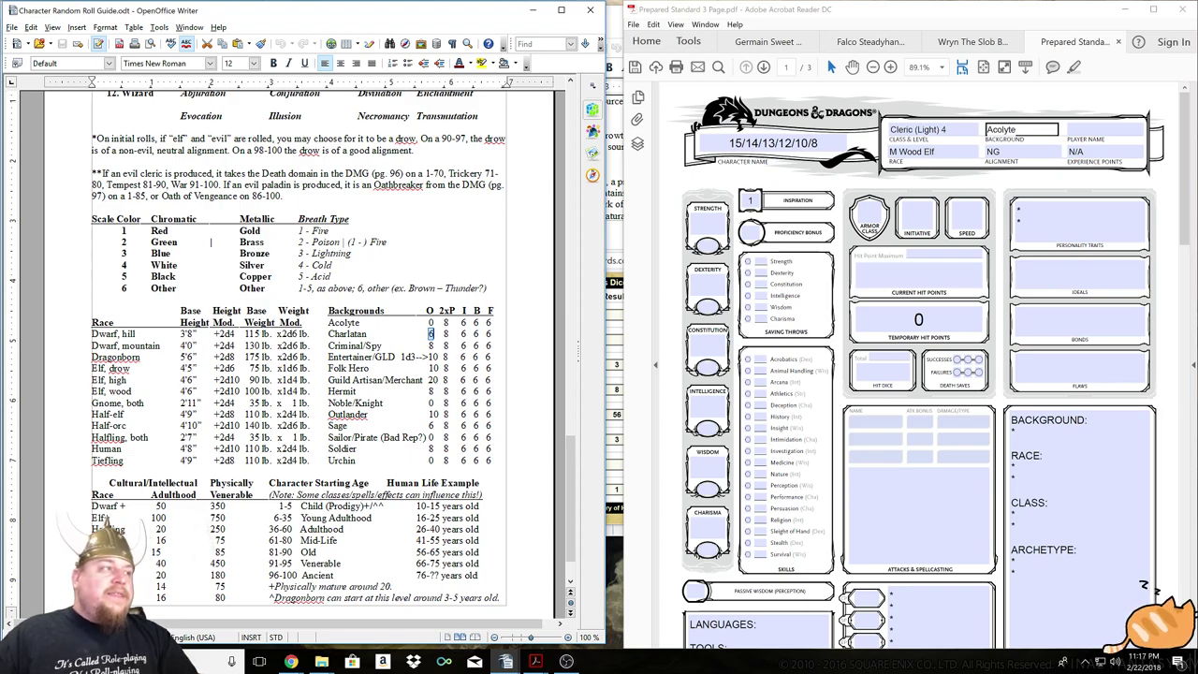
Check the Acolyte row's 2xP, I, B and F values in the guide, and set the dice roller to two d8 and three d6.
click(434, 333)
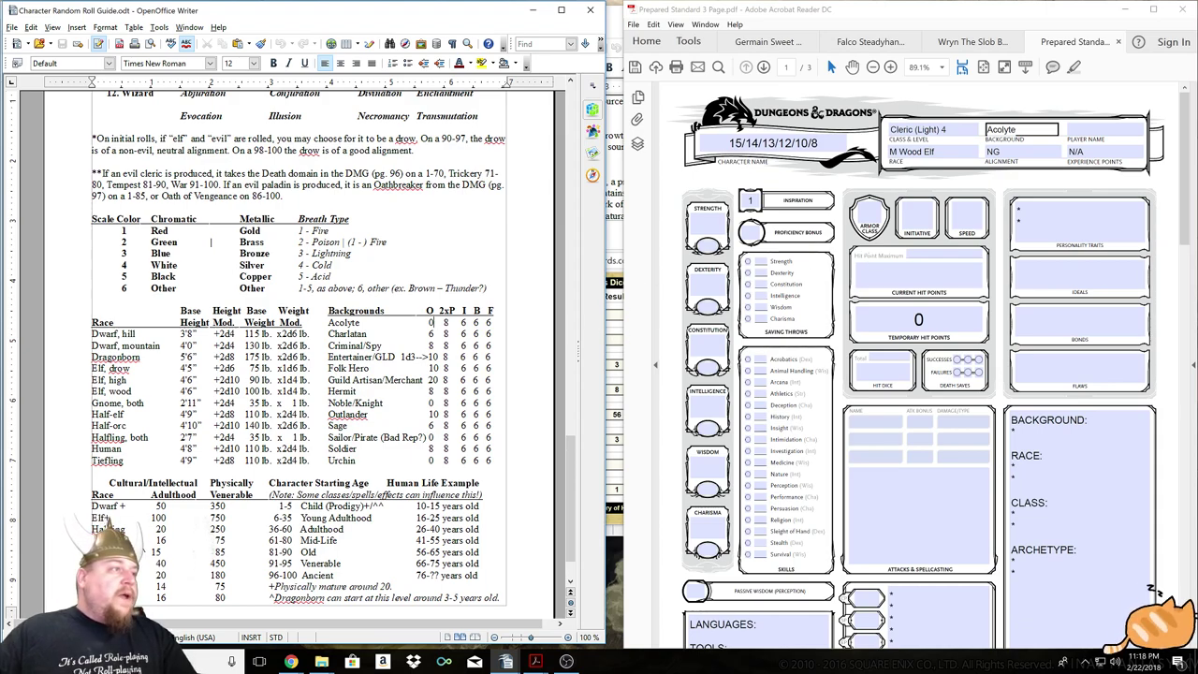
drag(445, 322, 492, 323)
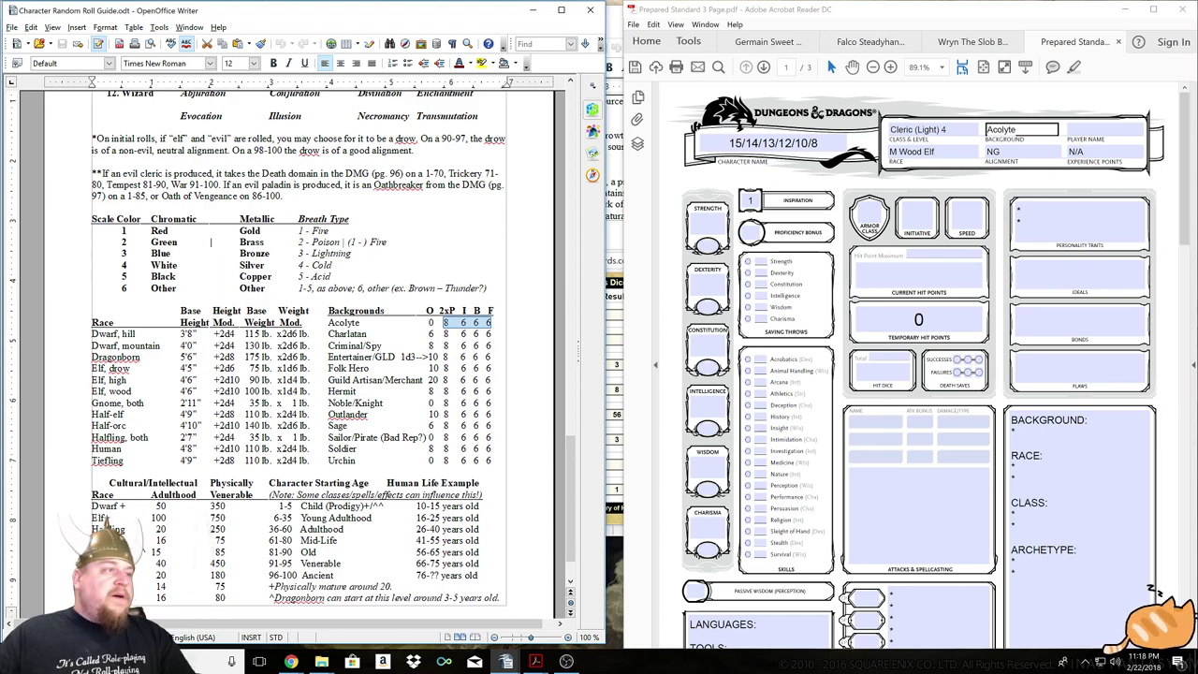
key(alt+Tab)
key(Tab)
text(2)
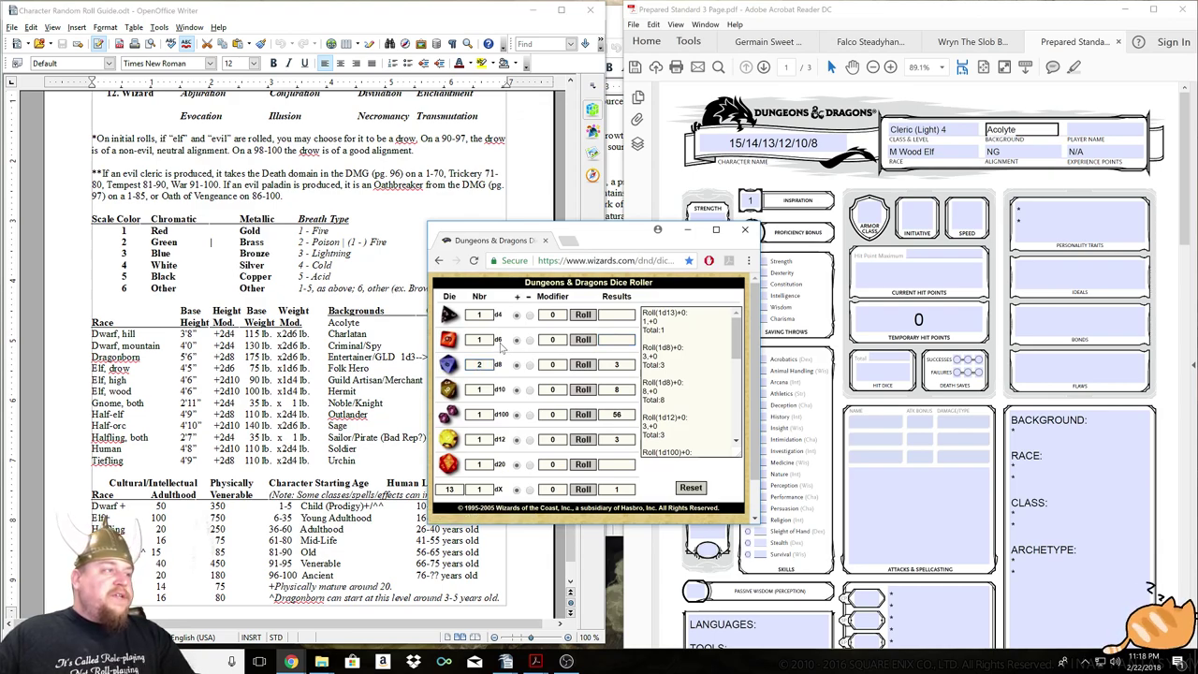
double_click(479, 339)
text(3)
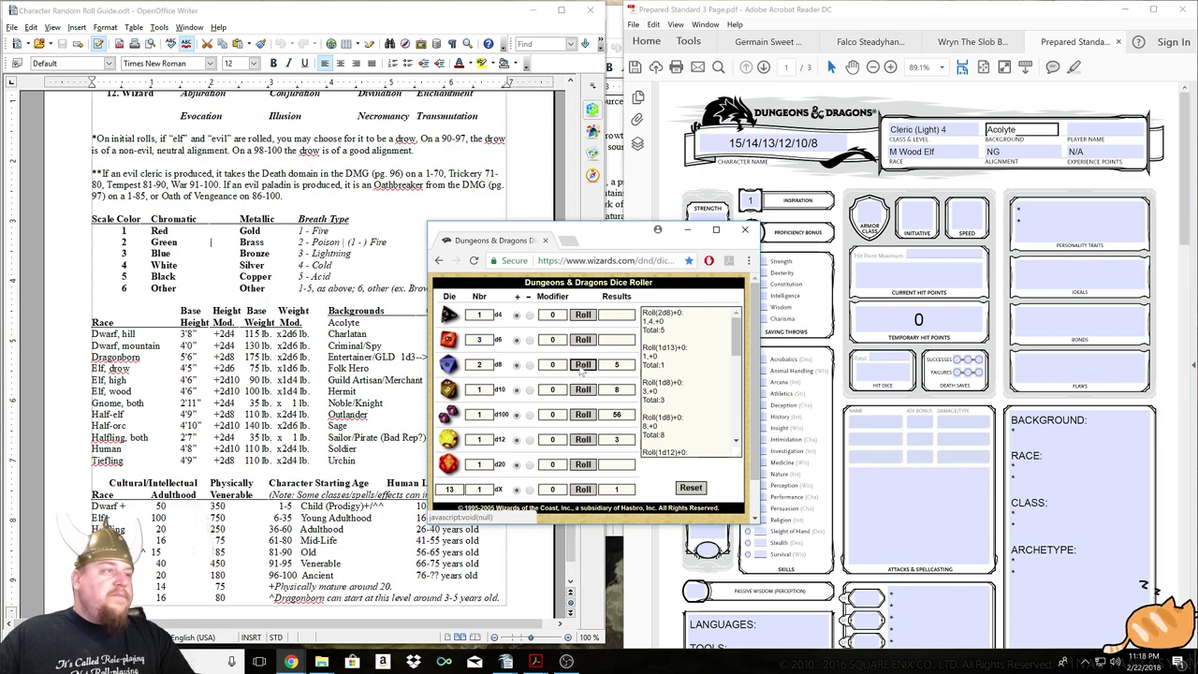
Roll the two d8 and enter 1 and 4 as the two bullets under Personality Traits on the character sheet.
click(581, 365)
click(1030, 211)
text(1 *)
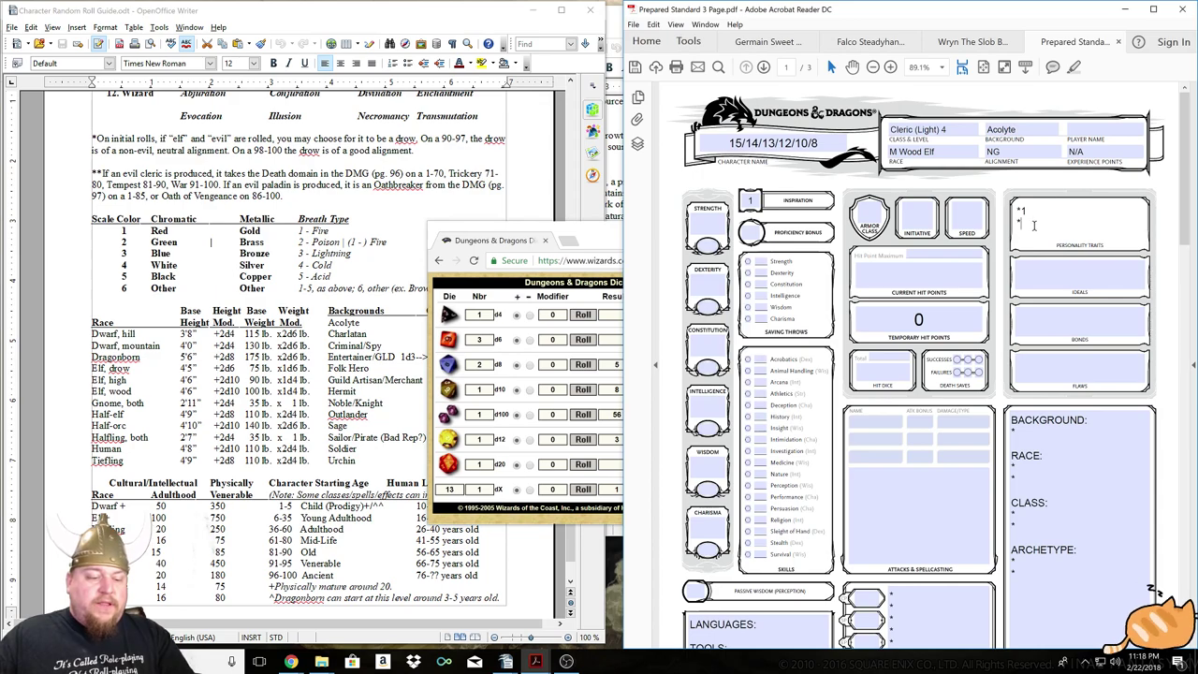
text(4)
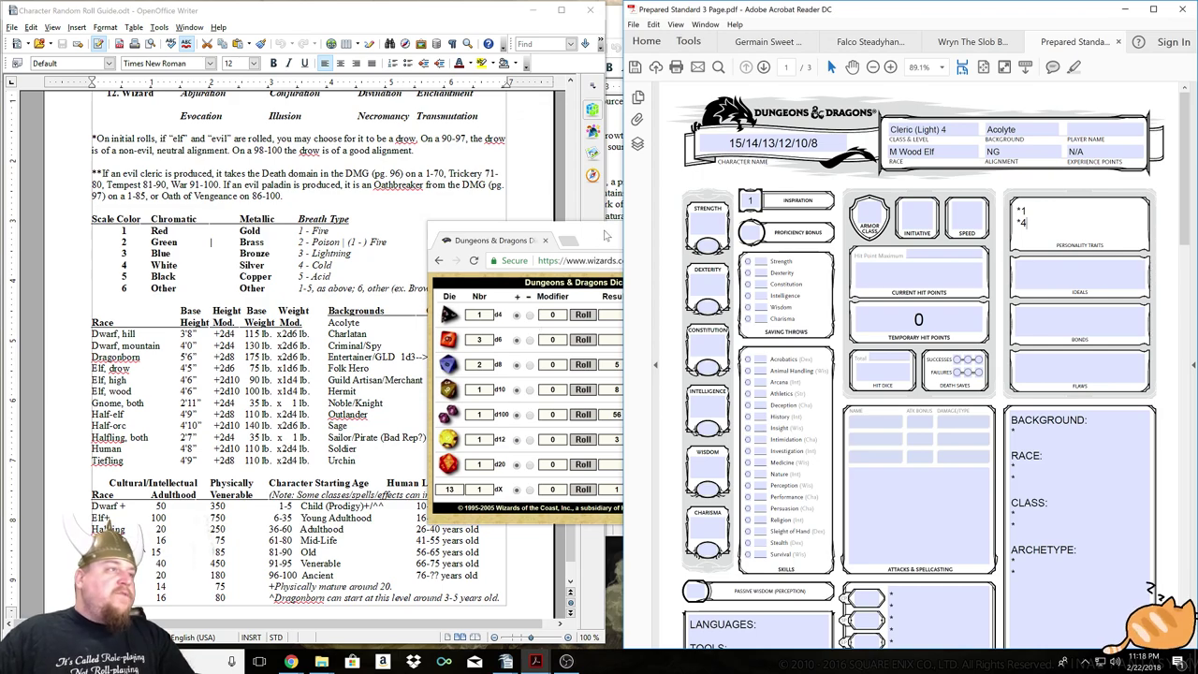
Roll the three d6 and enter 1 for Ideals, 2 for Bonds and 6 for Flaws on the sheet.
click(604, 239)
click(584, 339)
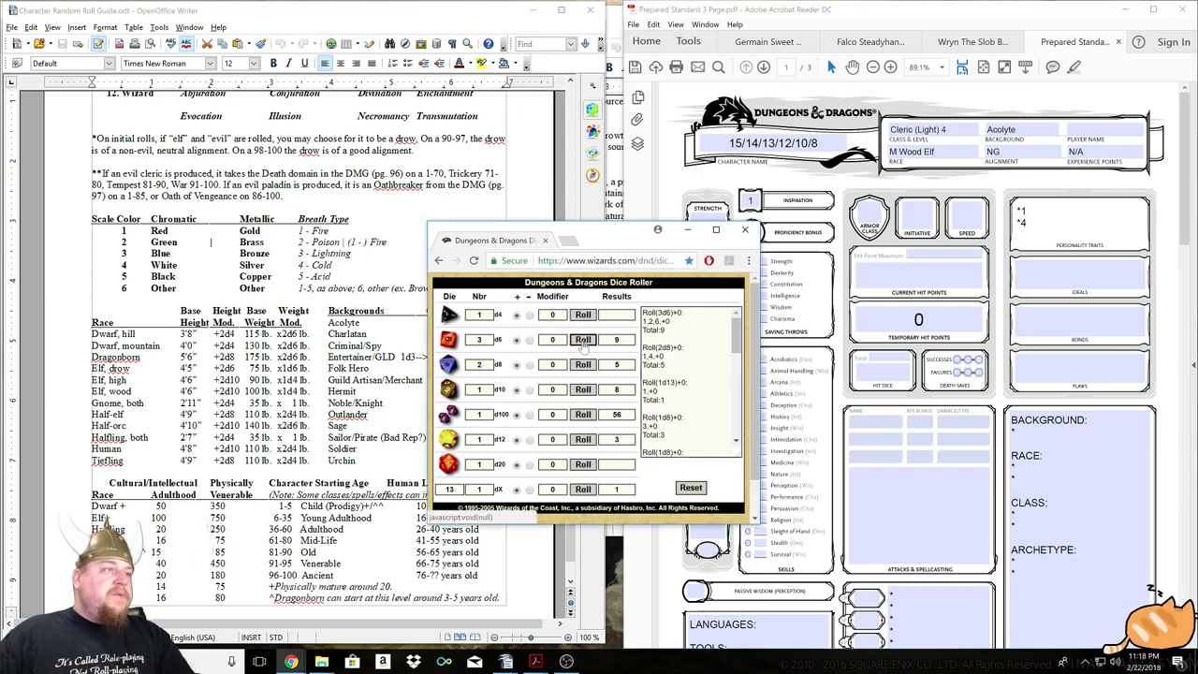
click(1057, 274)
text(1)
click(1046, 324)
text(2)
click(1039, 365)
text(6)
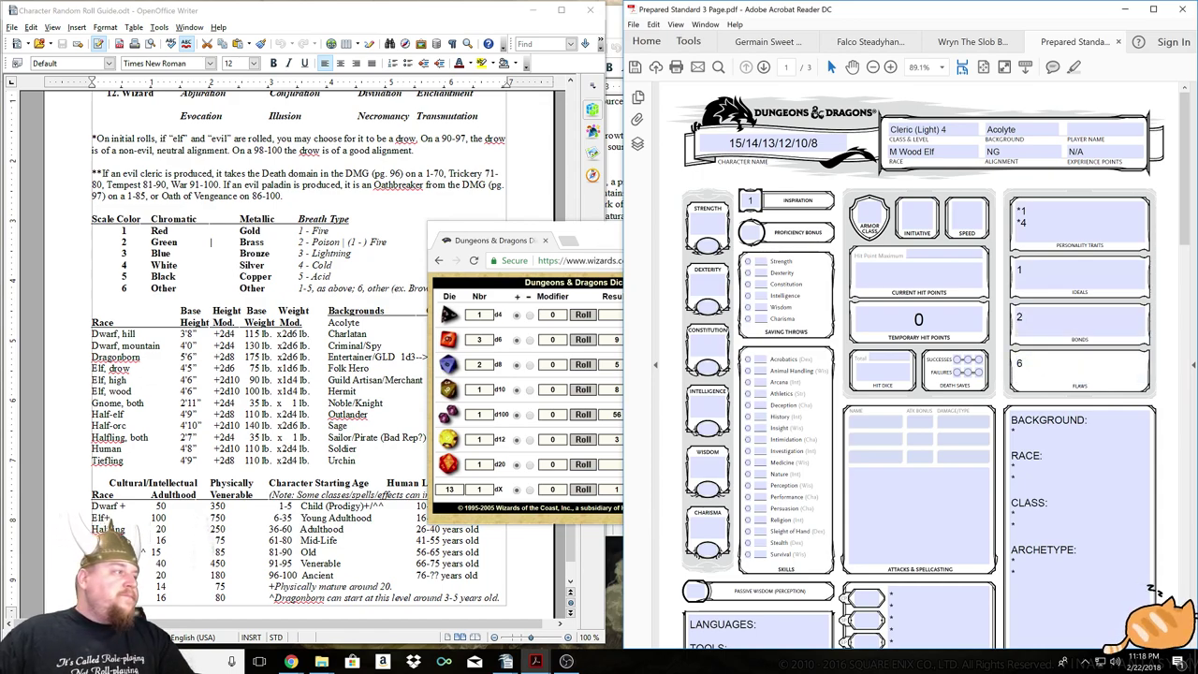
Go to the sheet's second-page age, height and weight fields and highlight the "Elf, wood" row in the guide's height and weight table.
click(417, 276)
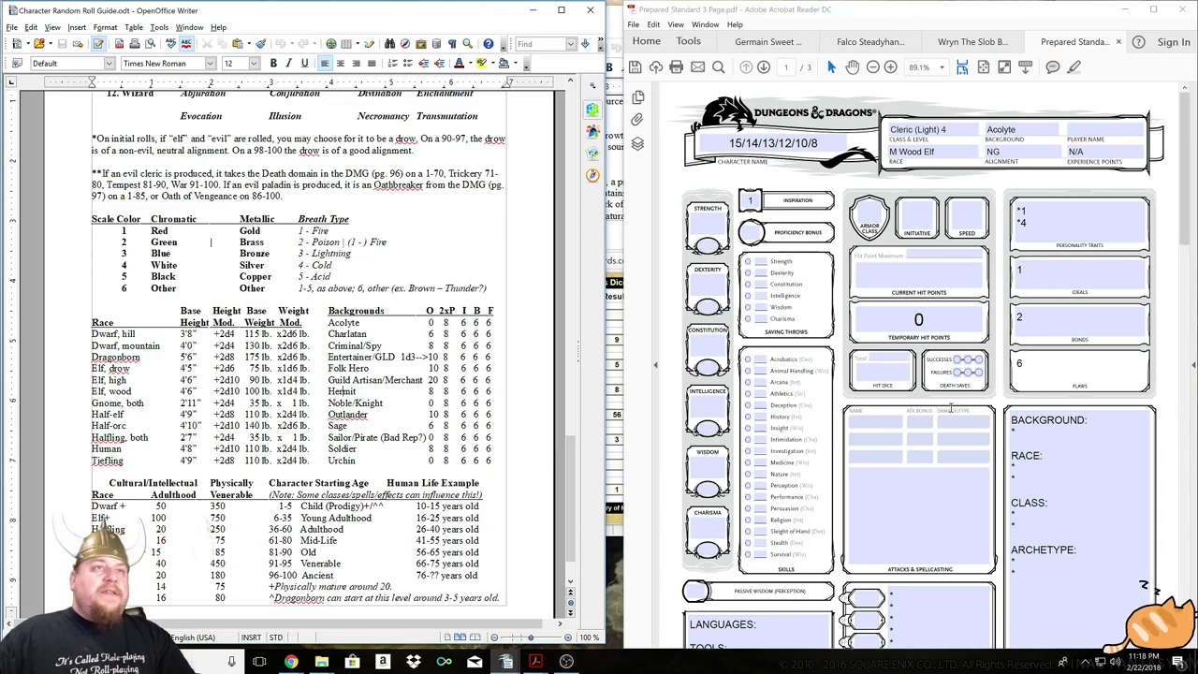
scroll(951, 406, down, 1)
scroll(902, 372, down, 10)
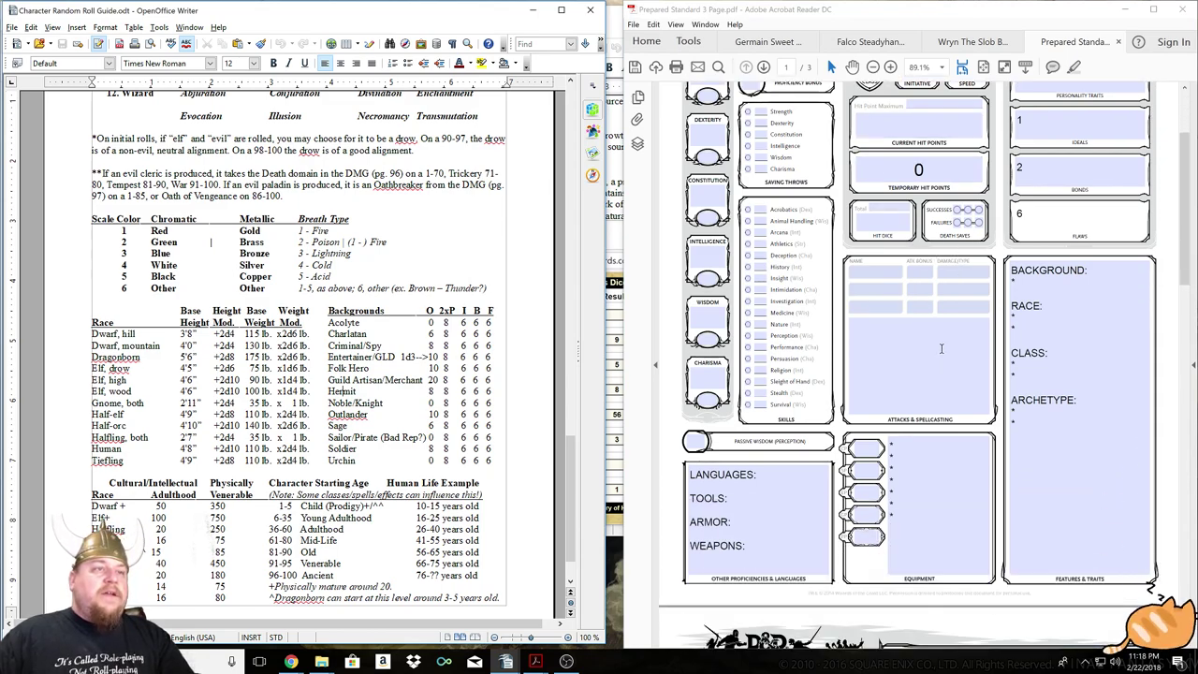
scroll(963, 307, down, 1)
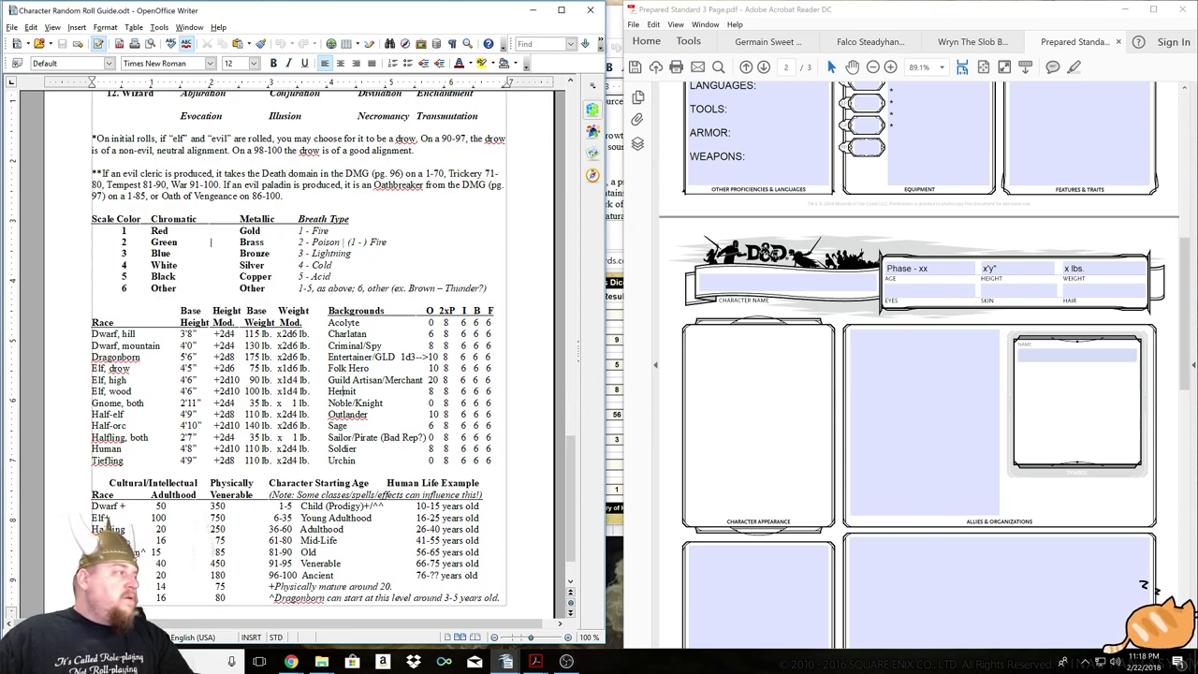
drag(90, 391, 310, 391)
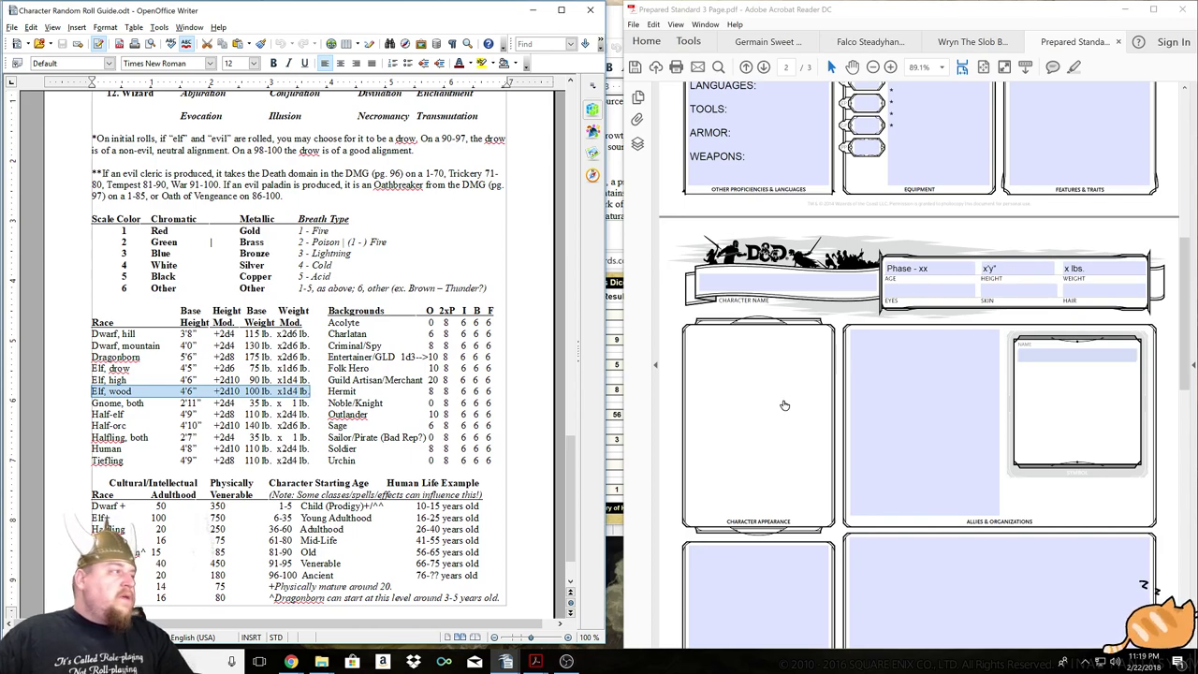
Roll two d10 for the height modifier and enter 5'0" as the height on the sheet.
click(615, 384)
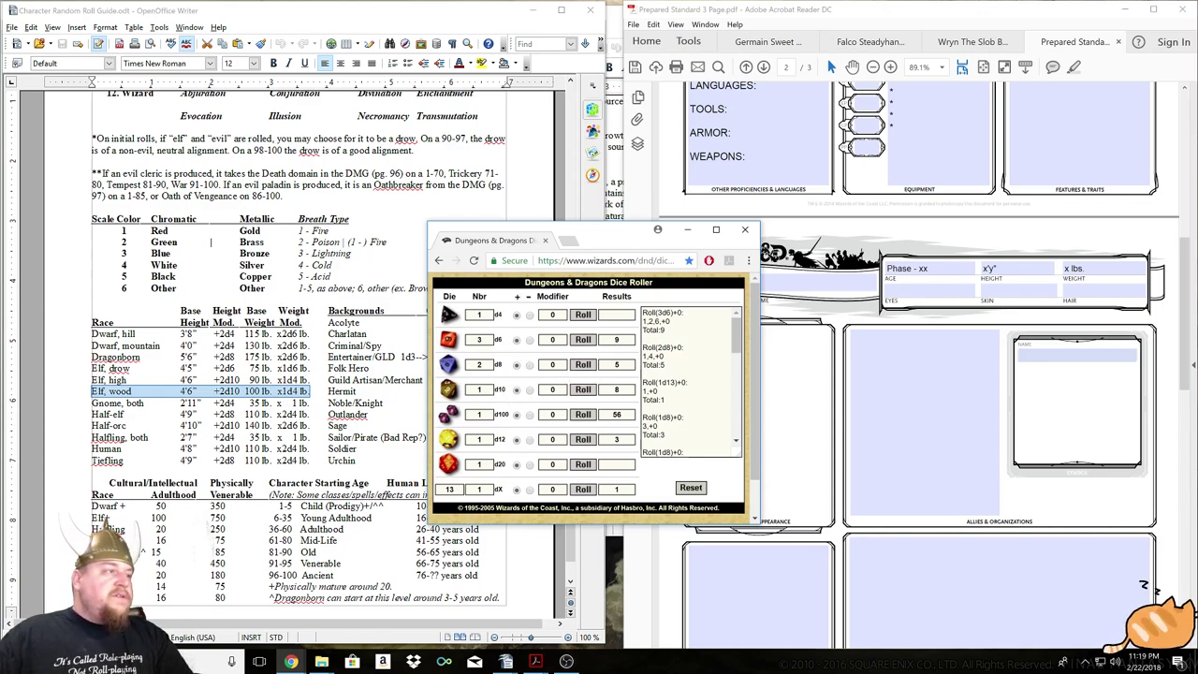
double_click(479, 389)
text(2)
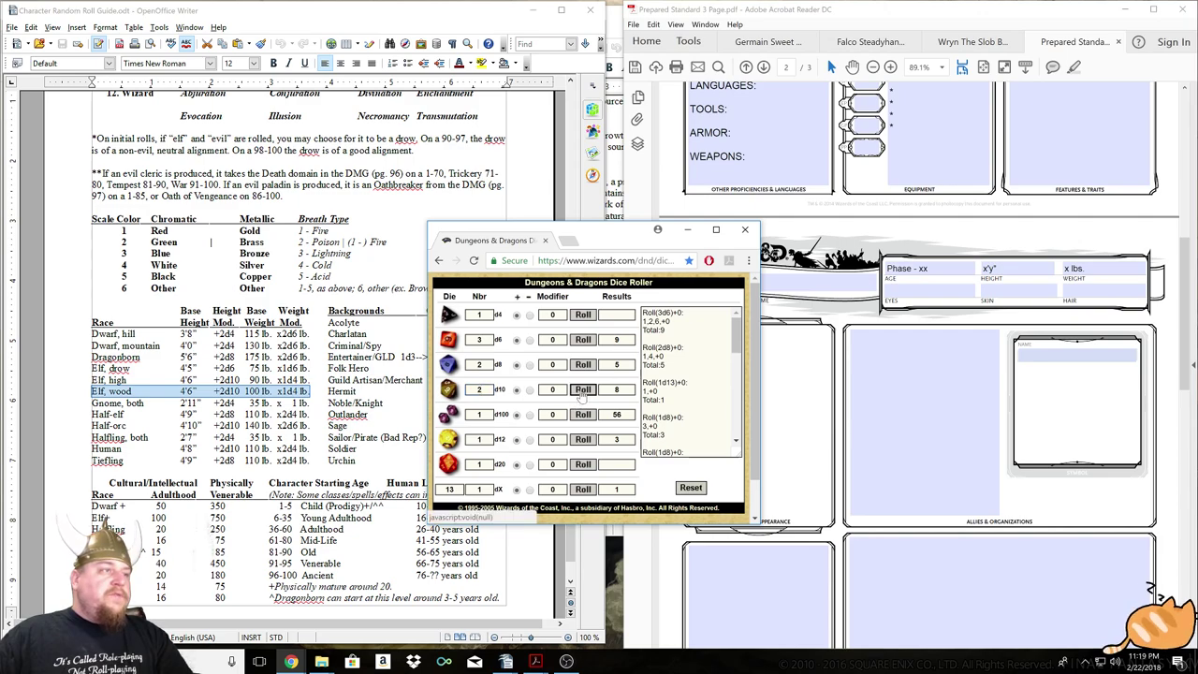
click(582, 390)
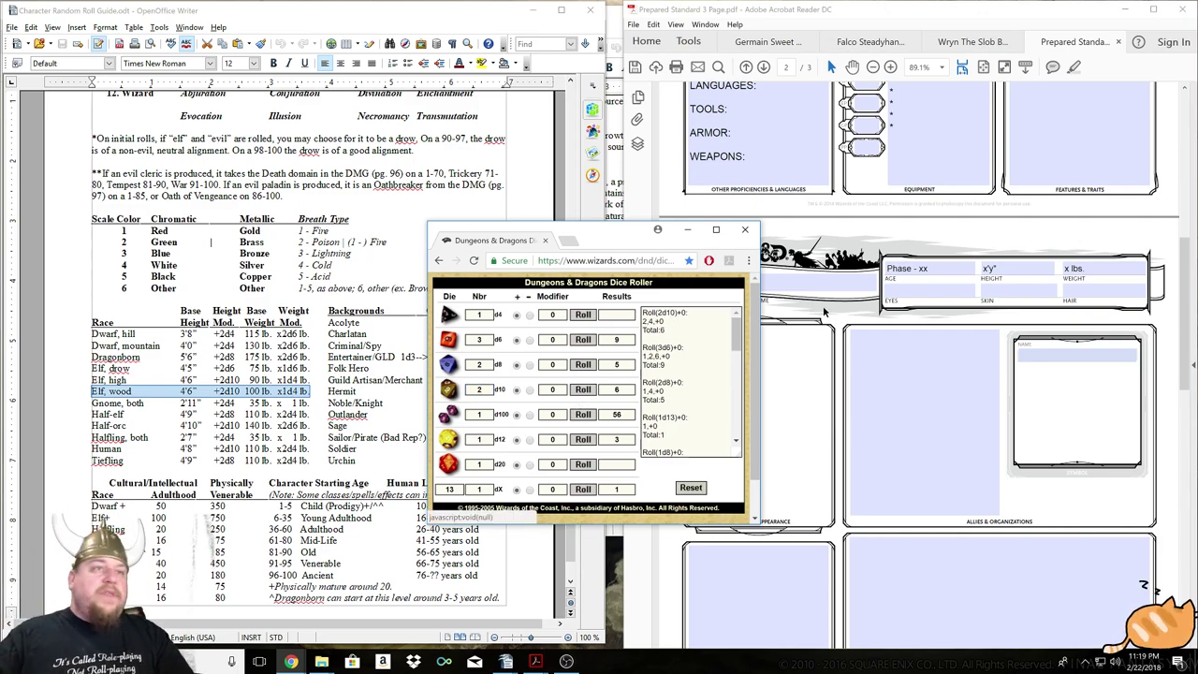
click(989, 270)
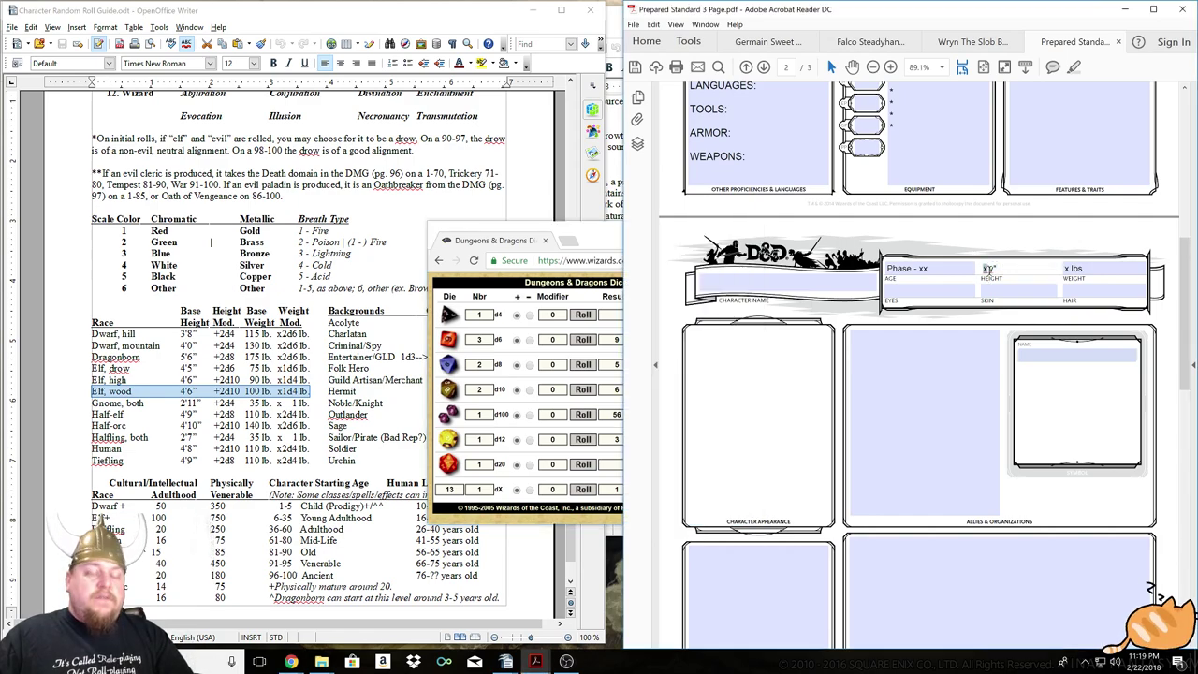
text(5'8")
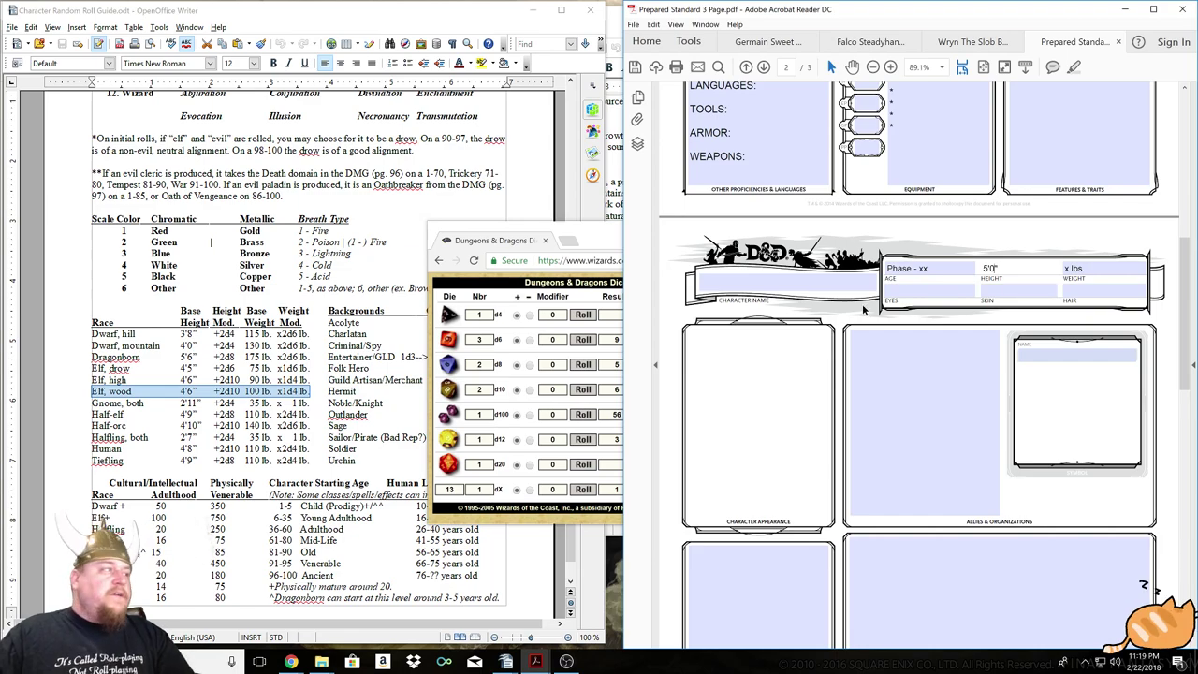
Check the height roll's total, roll one d4 for the weight modifier and set the sheet's weight to 112 lbs.
click(610, 234)
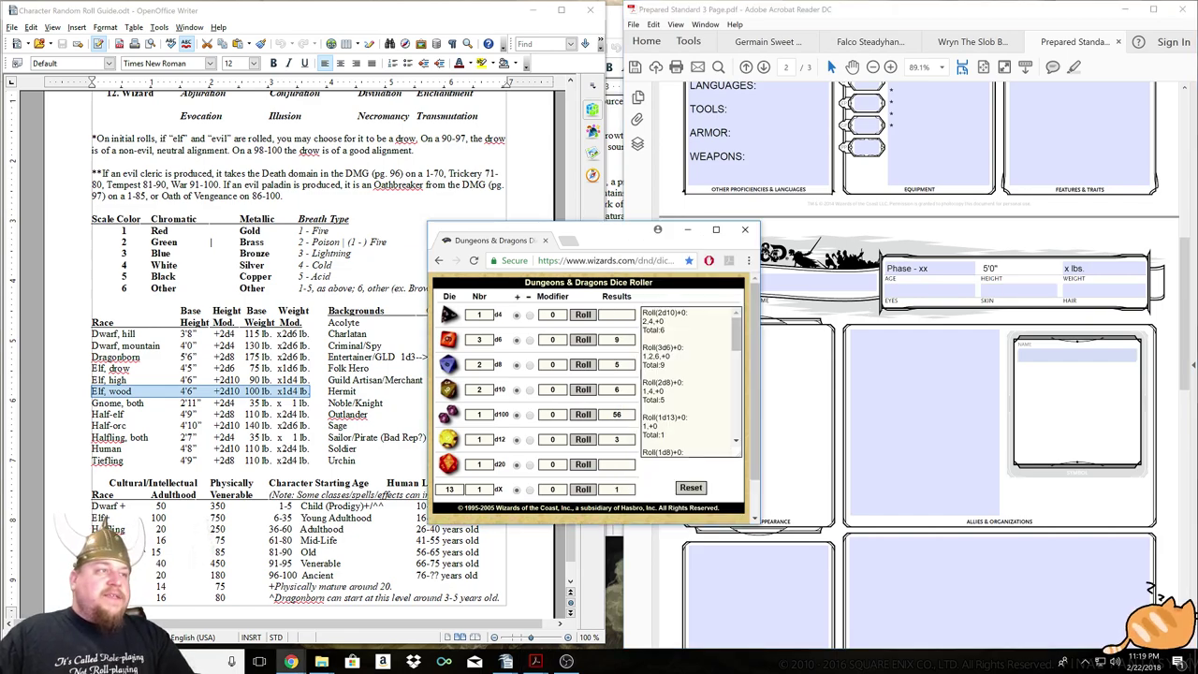
double_click(662, 330)
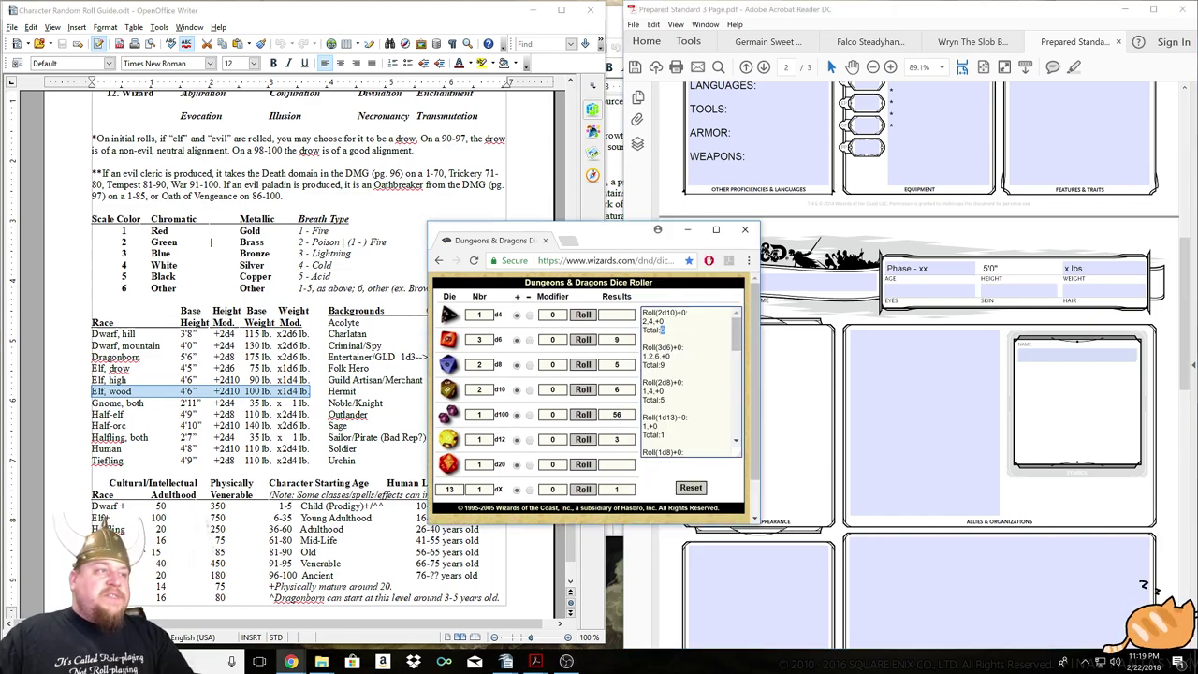
click(583, 316)
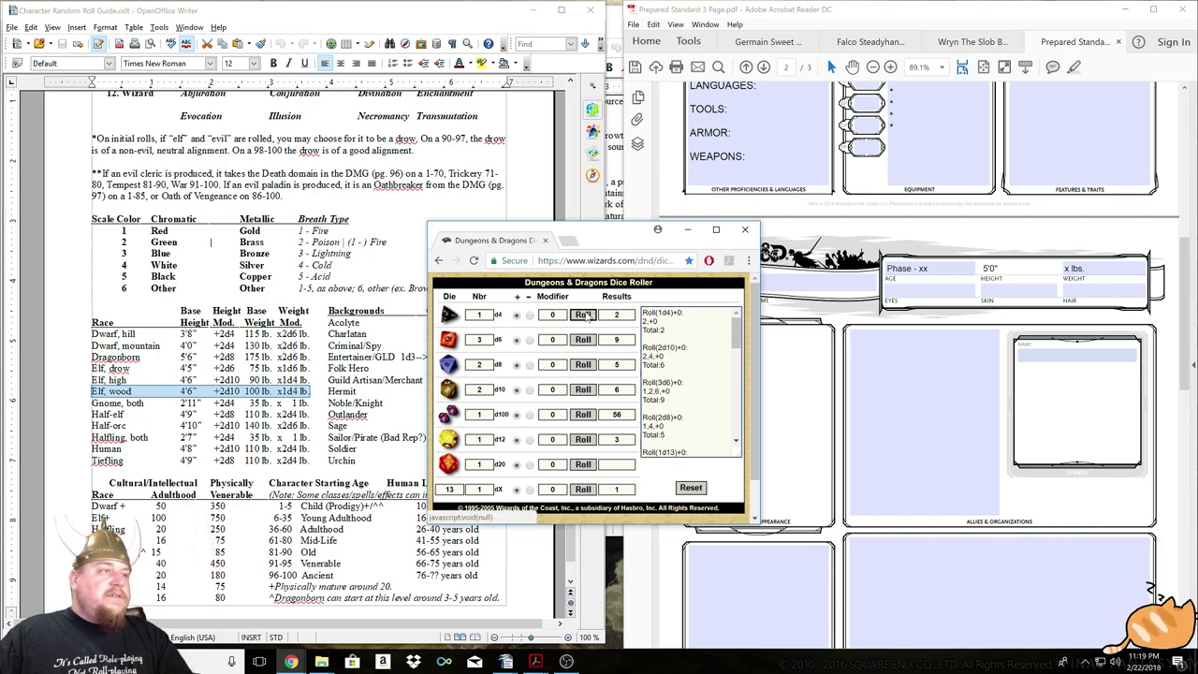
double_click(1066, 269)
text(112)
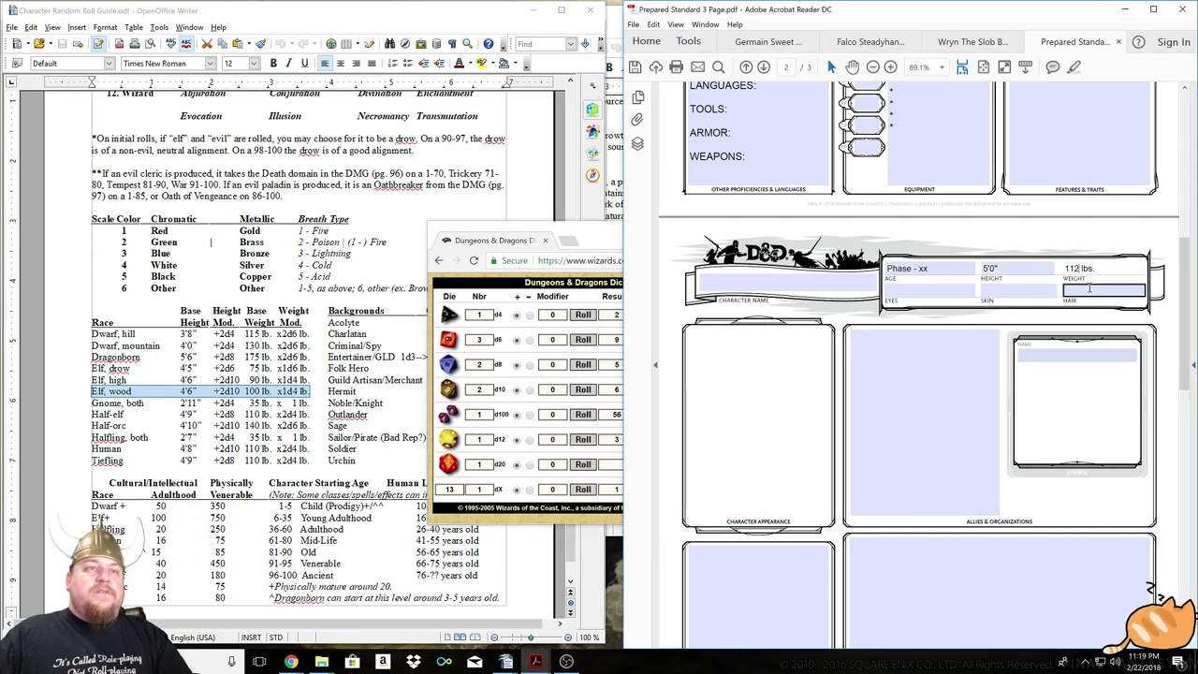
Examine the guide's Character Starting Age table, highlighting the Child (Prodigy), Young Adulthood and Adulthood ranges.
click(606, 225)
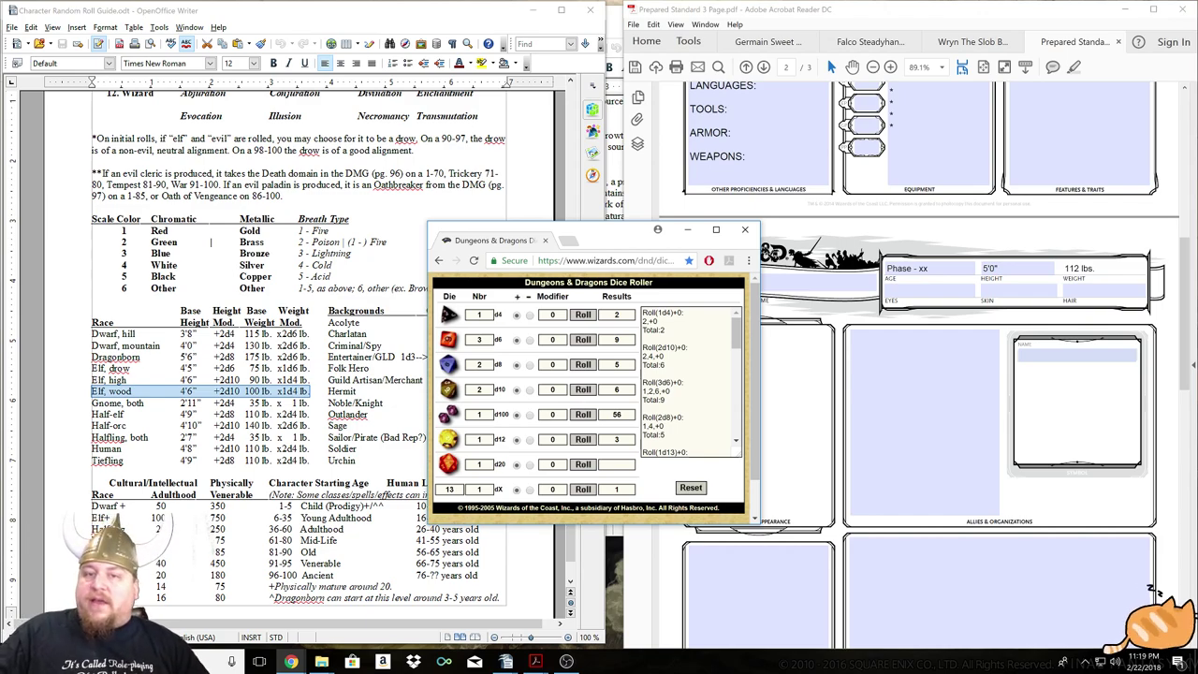
click(211, 242)
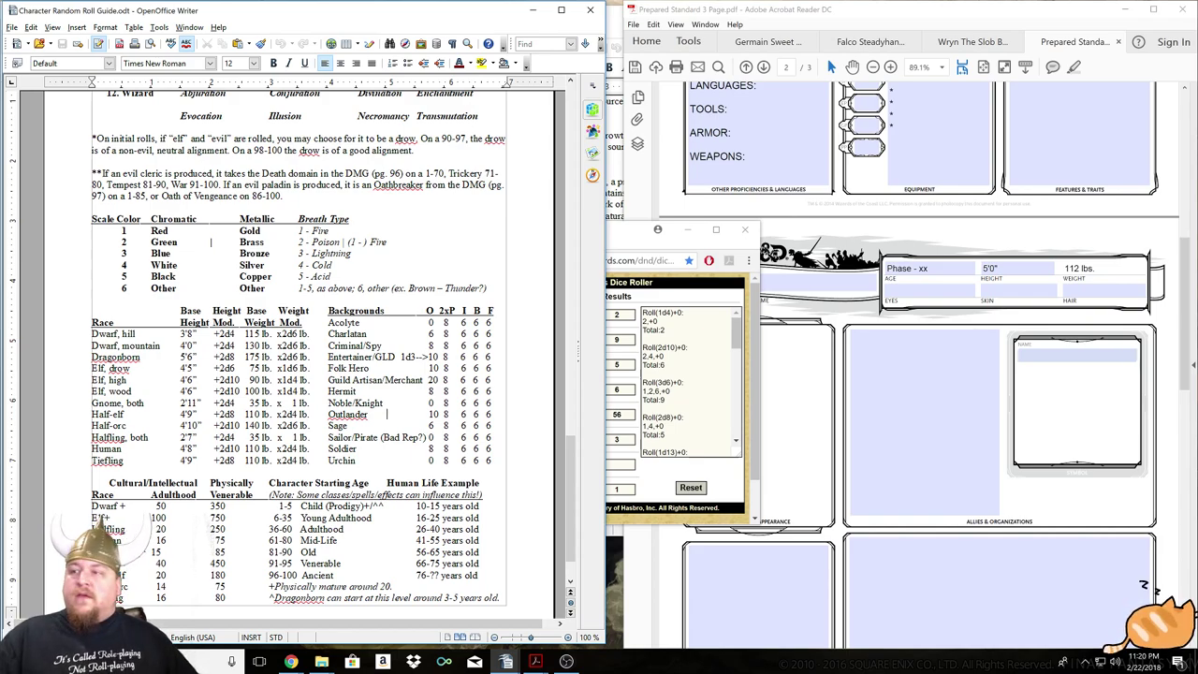
key(alt+Tab)
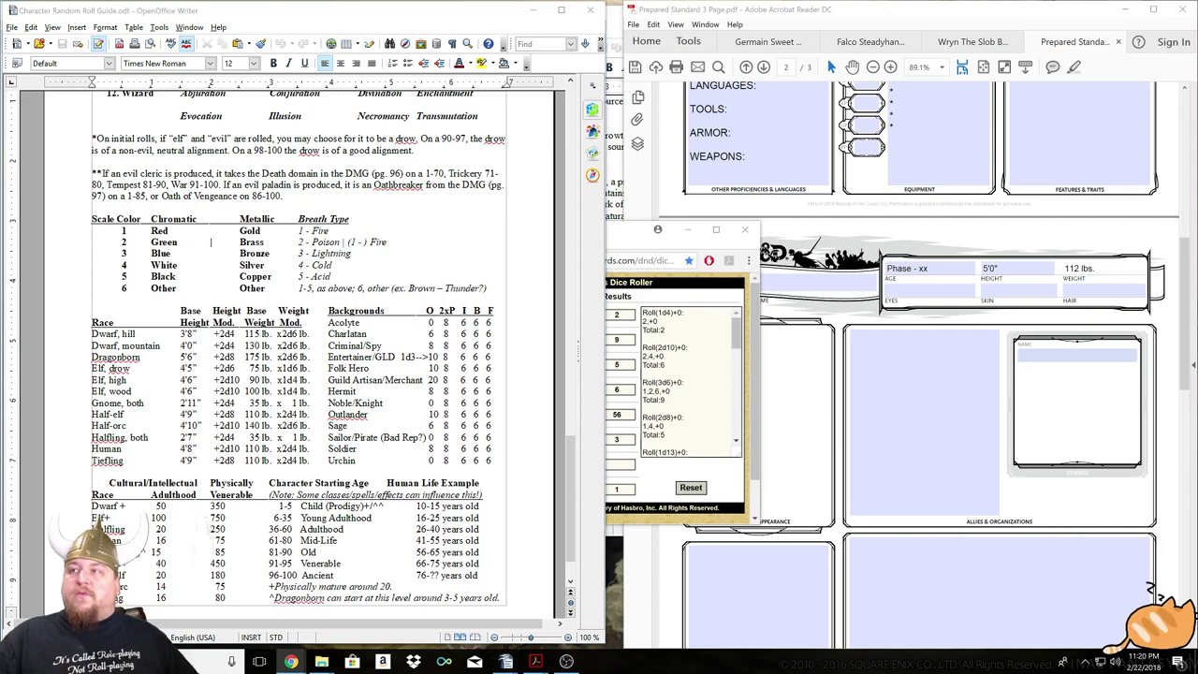
key(alt+Tab)
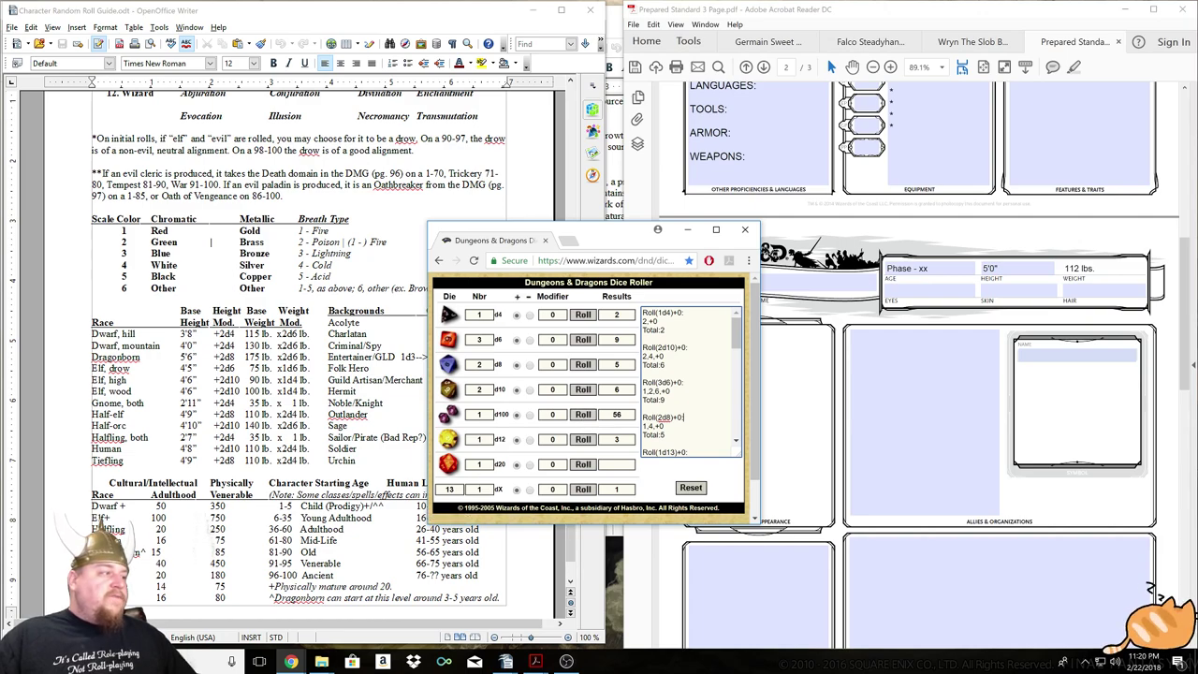
key(alt+Tab)
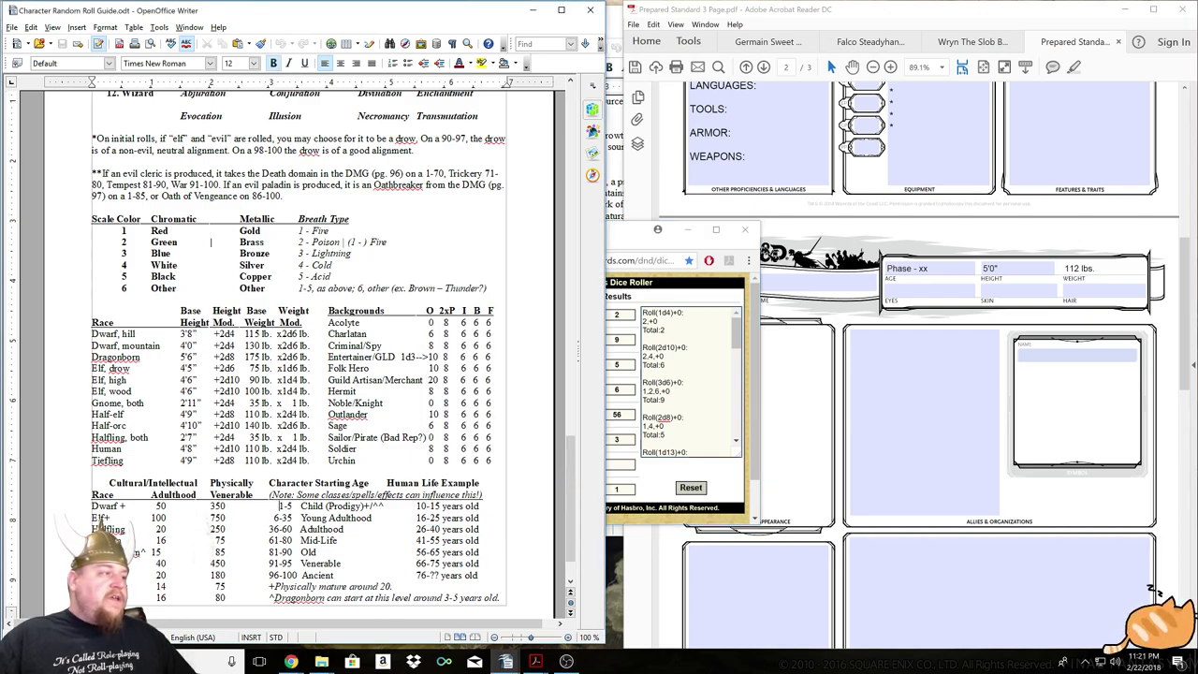
drag(278, 506, 385, 506)
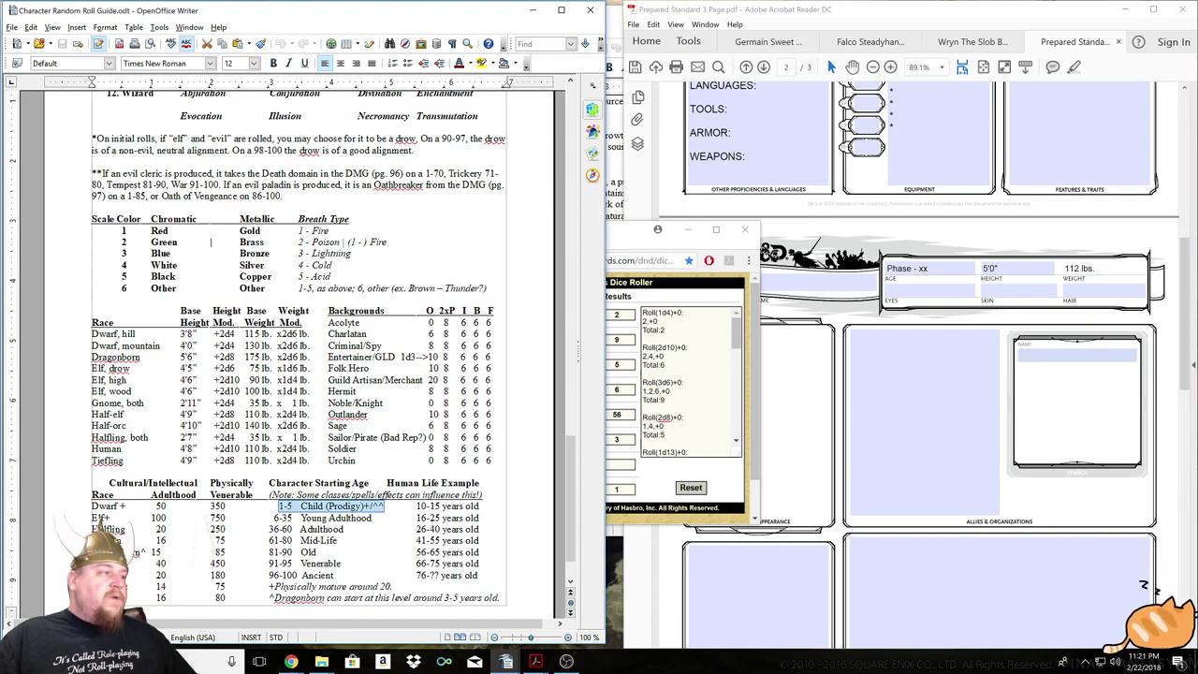
drag(274, 518, 373, 517)
drag(269, 529, 357, 529)
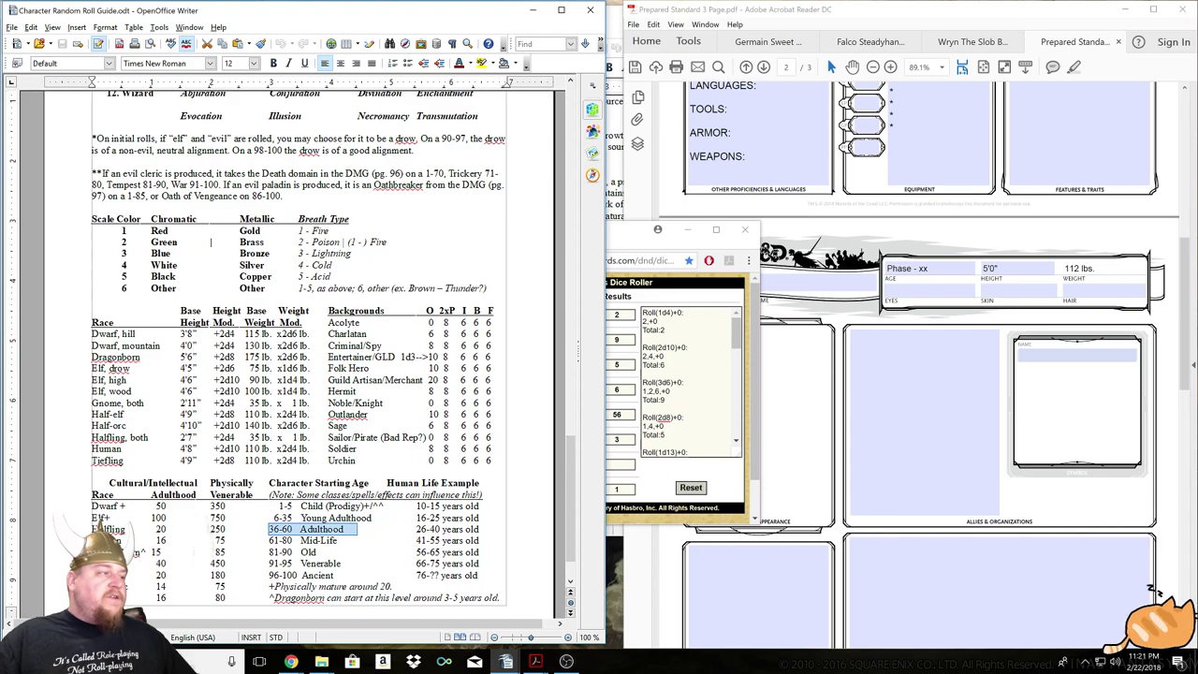
Roll one d100, look up the age phase in the guide and replace "Phase" with "Young Adult" in the sheet's Age field.
click(736, 337)
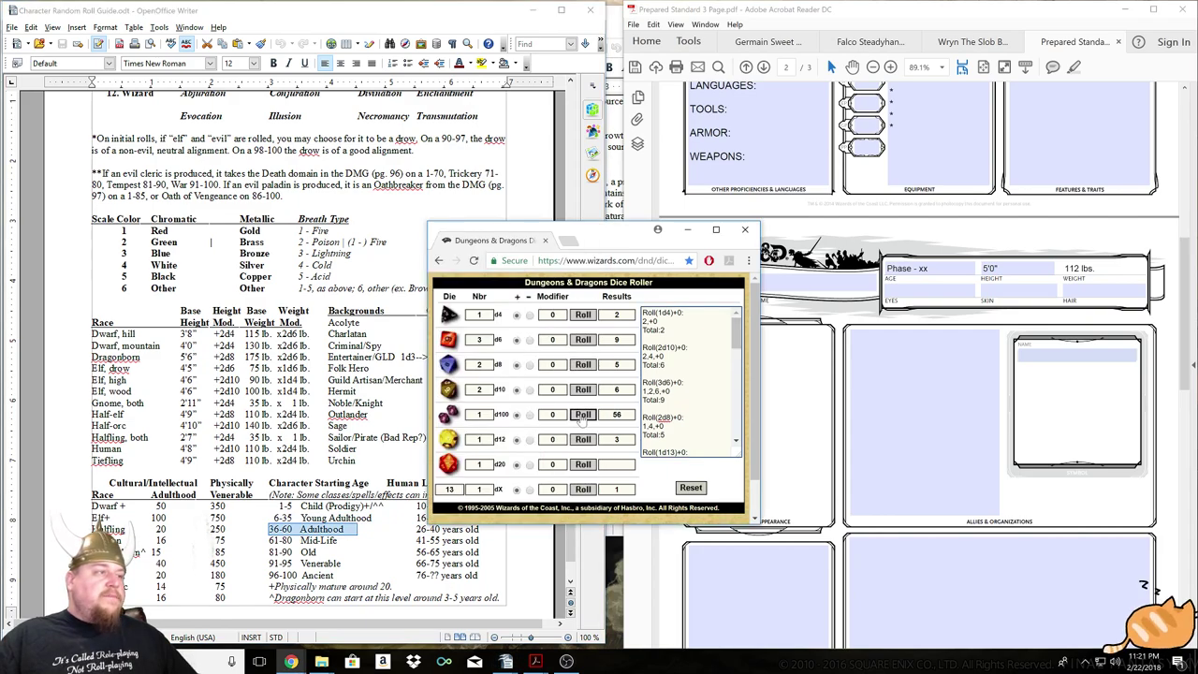
click(583, 419)
click(505, 552)
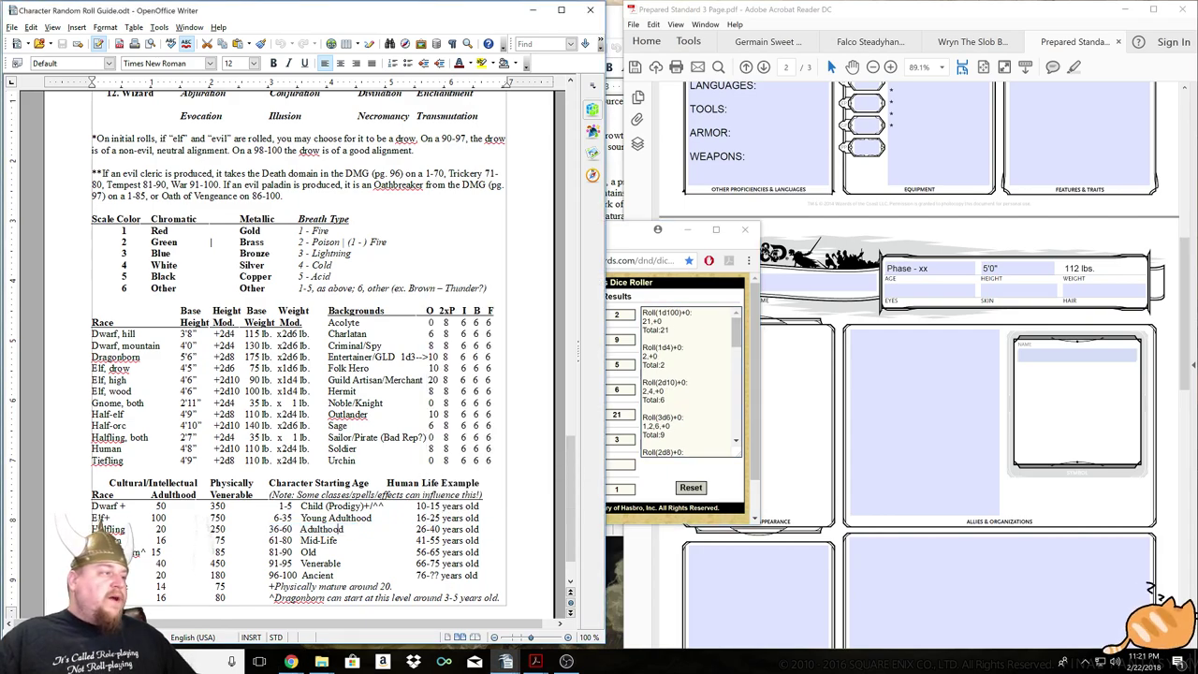
drag(273, 517, 372, 517)
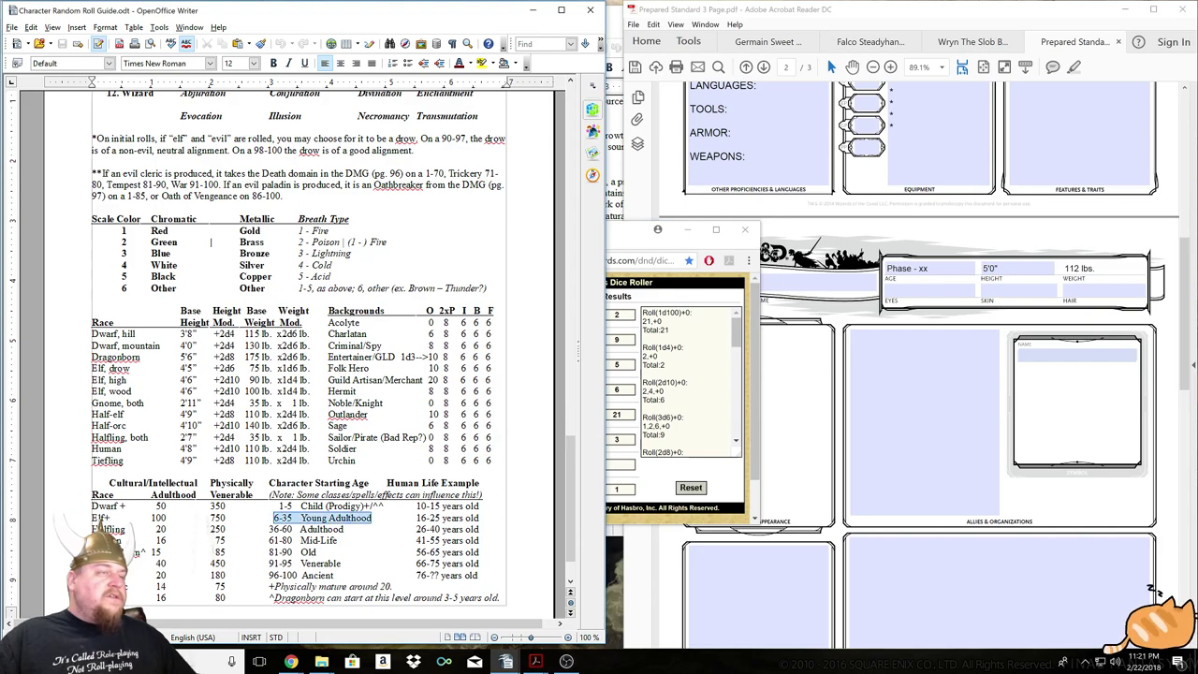
click(887, 268)
drag(887, 268, 908, 267)
text(Young)
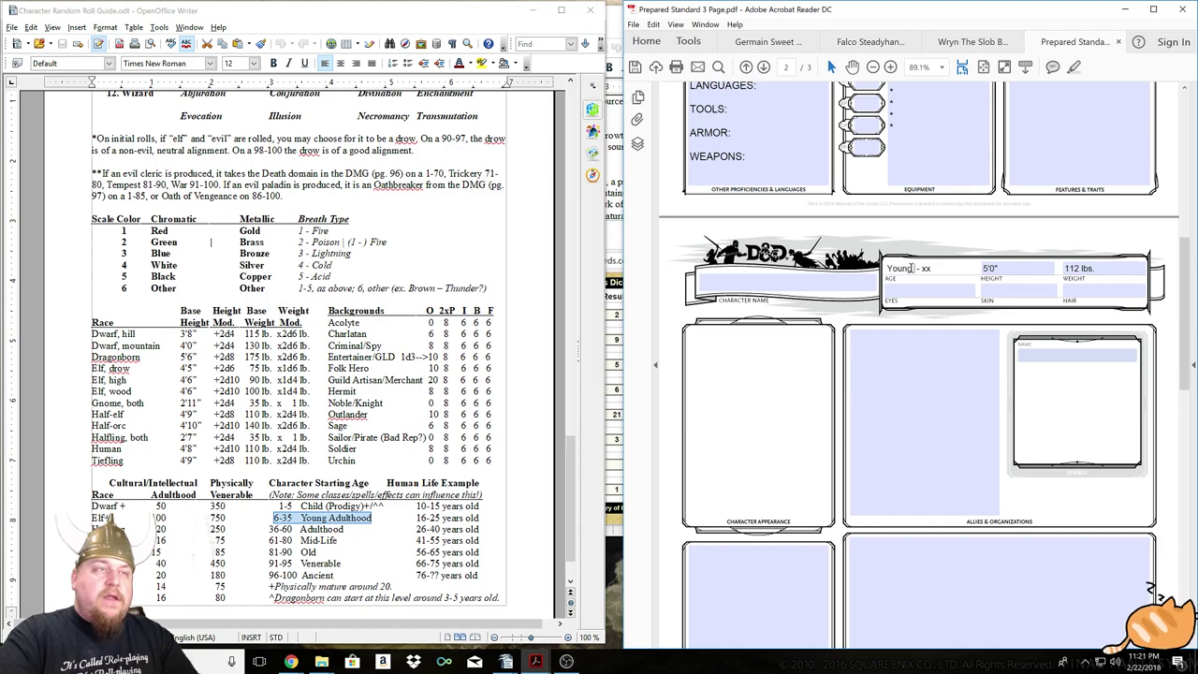
text( Adult)
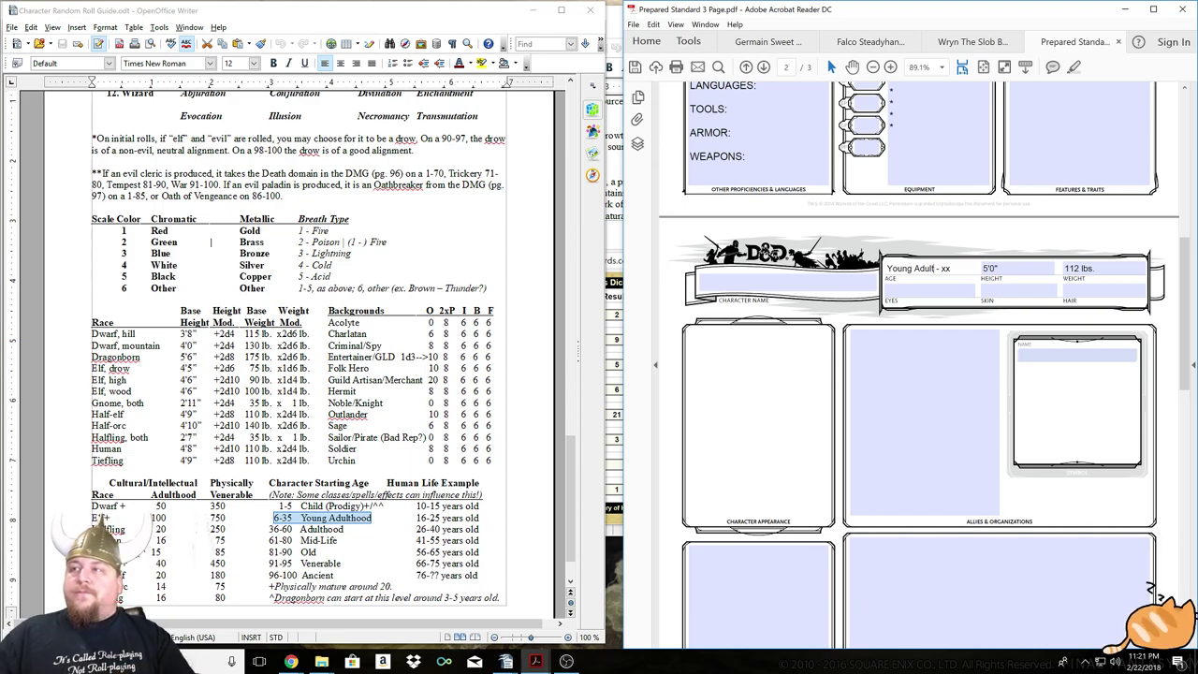
Examine the guide's age tables, highlighting the Elf row of adulthood and venerable ages and the Young Adulthood phase.
key(alt+Tab)
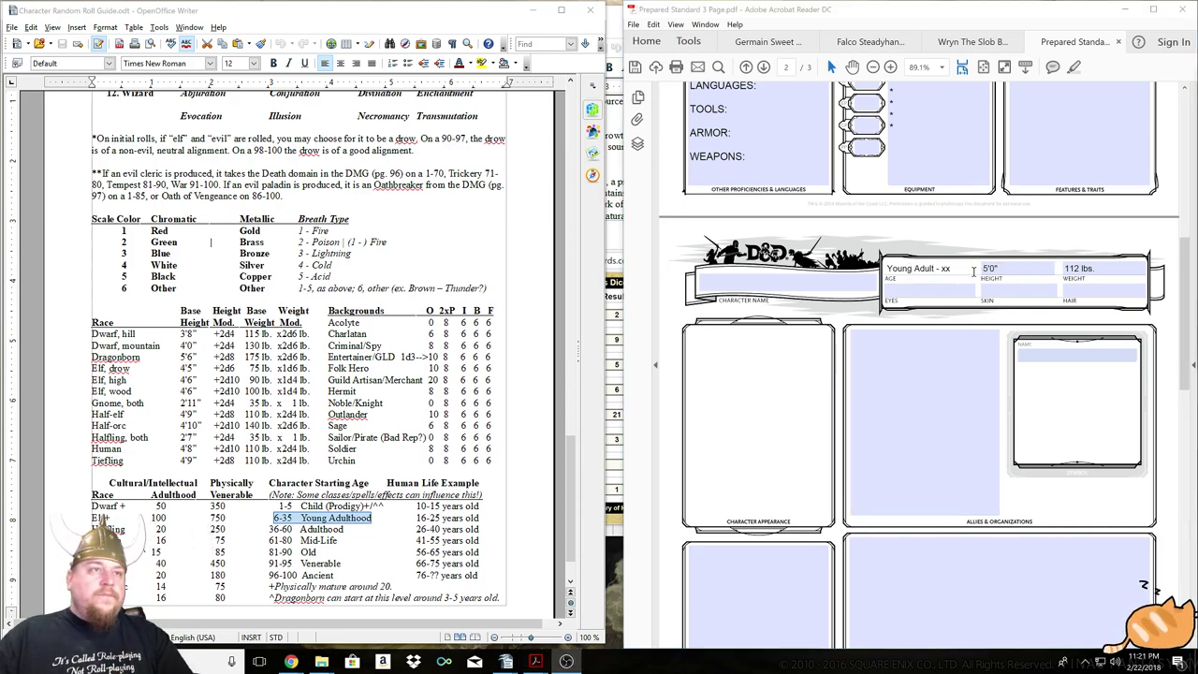
click(386, 518)
click(386, 518)
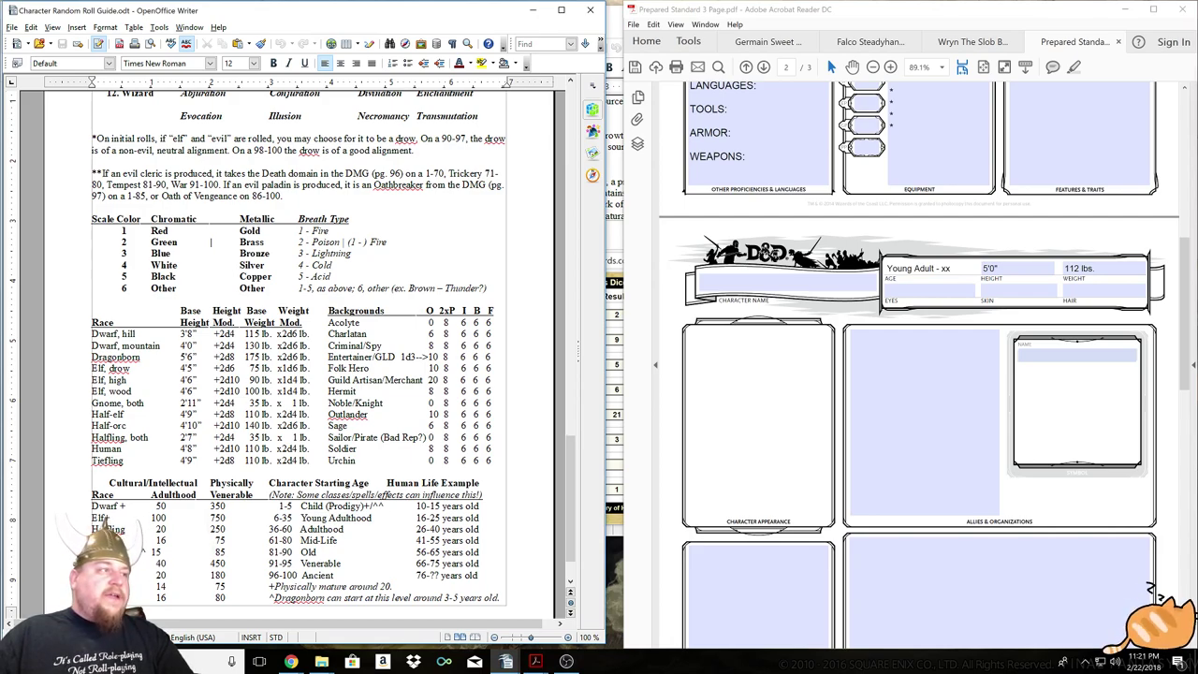
scroll(553, 511, down, 1)
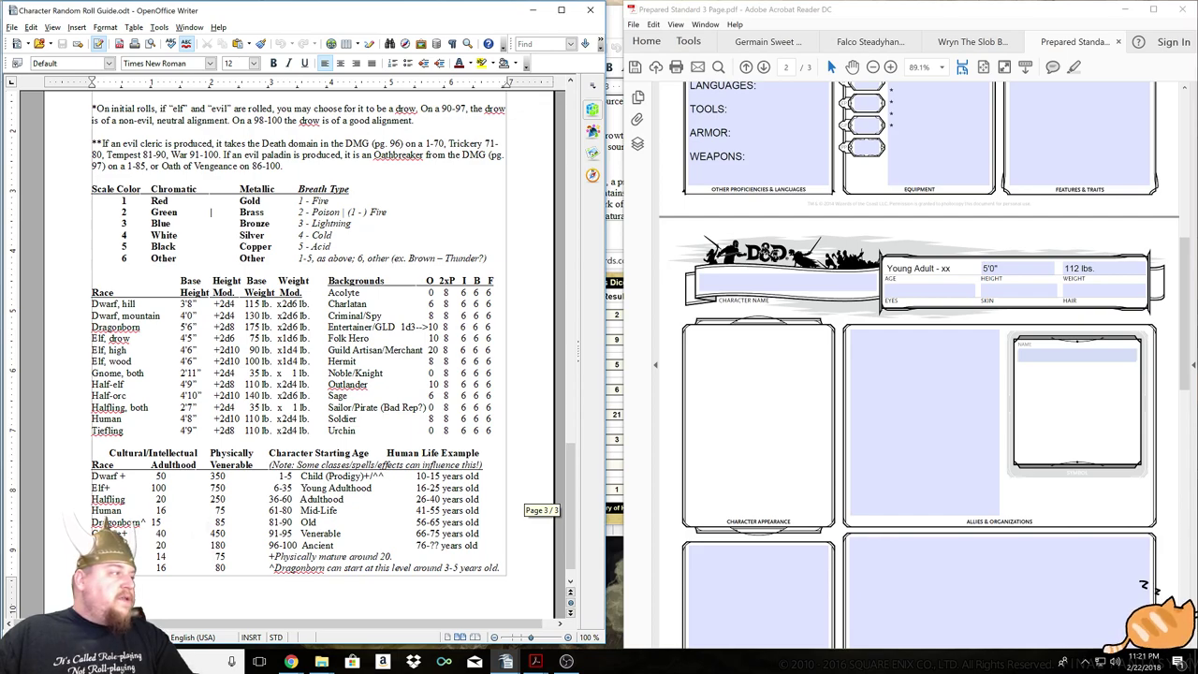
drag(91, 487, 227, 488)
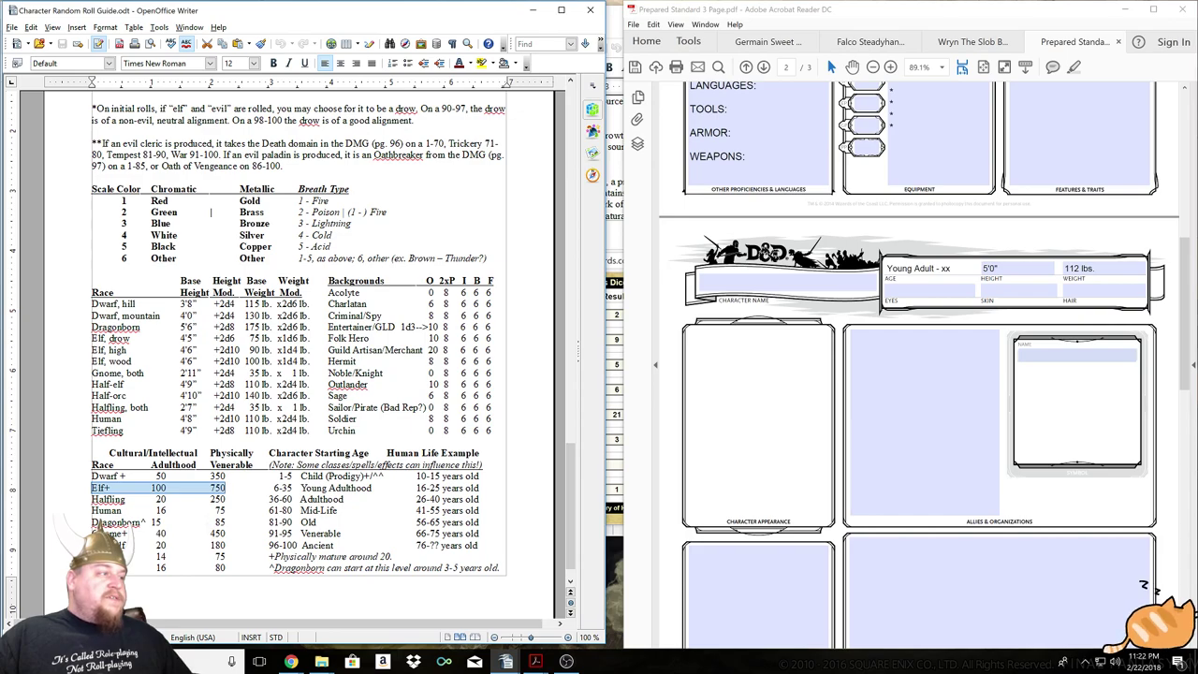
drag(301, 487, 372, 488)
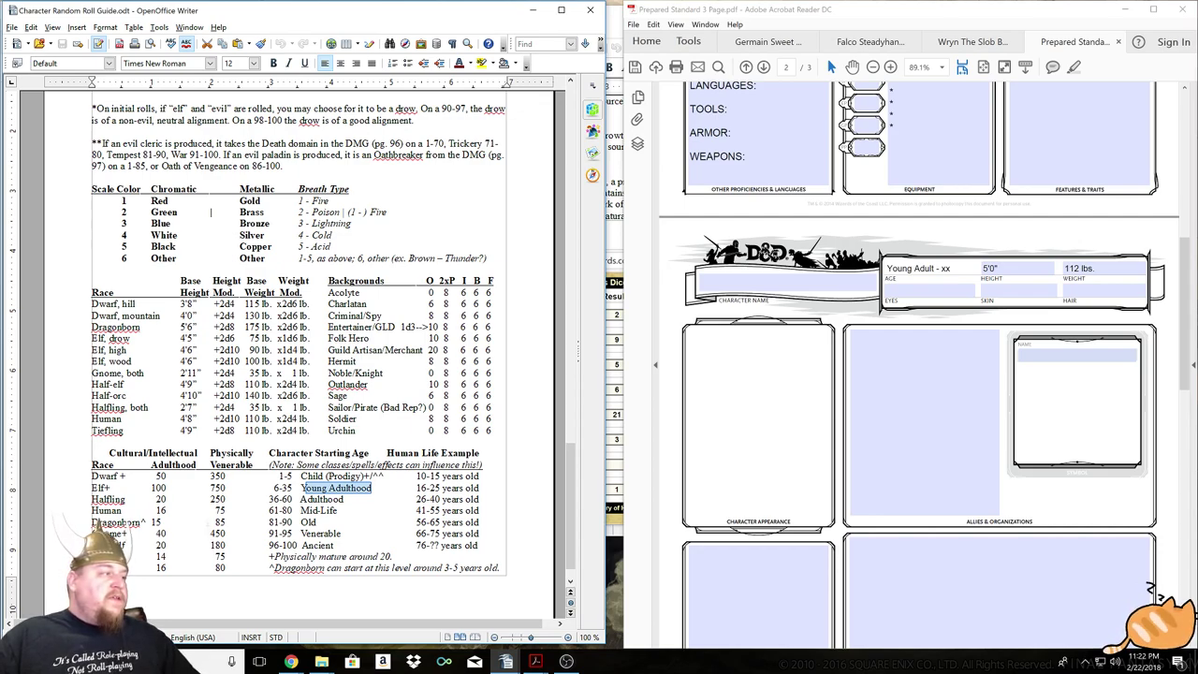
click(211, 211)
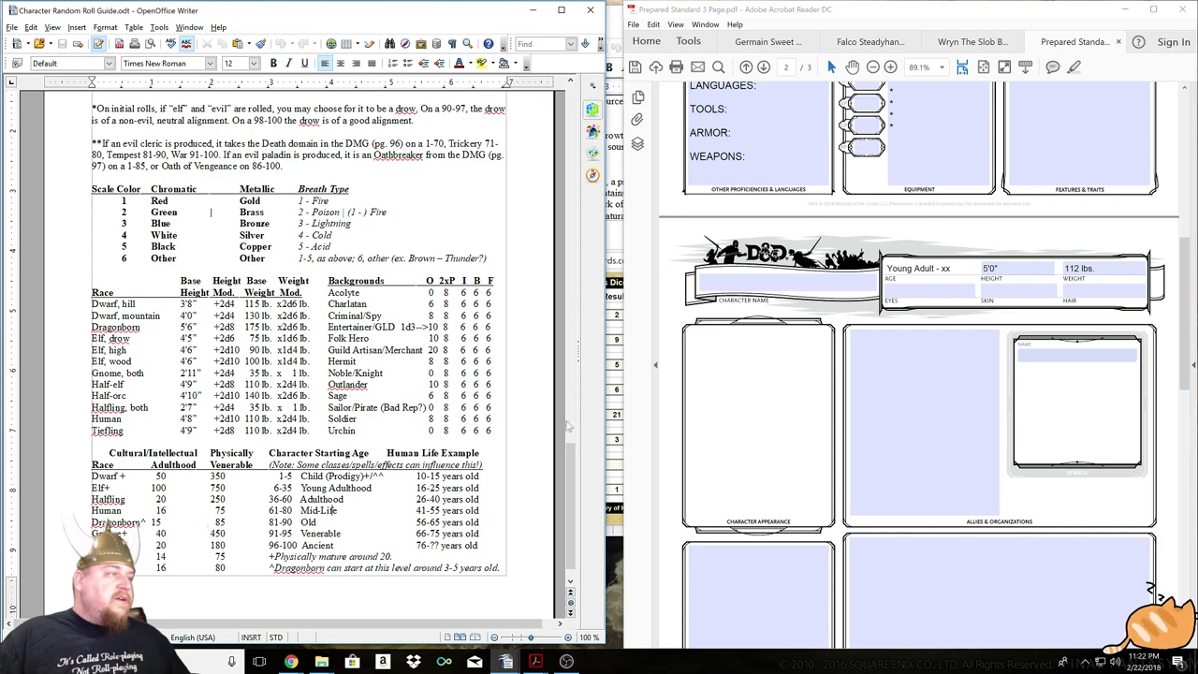
Set the dice roller's custom die to 126 sides and roll it once.
click(616, 246)
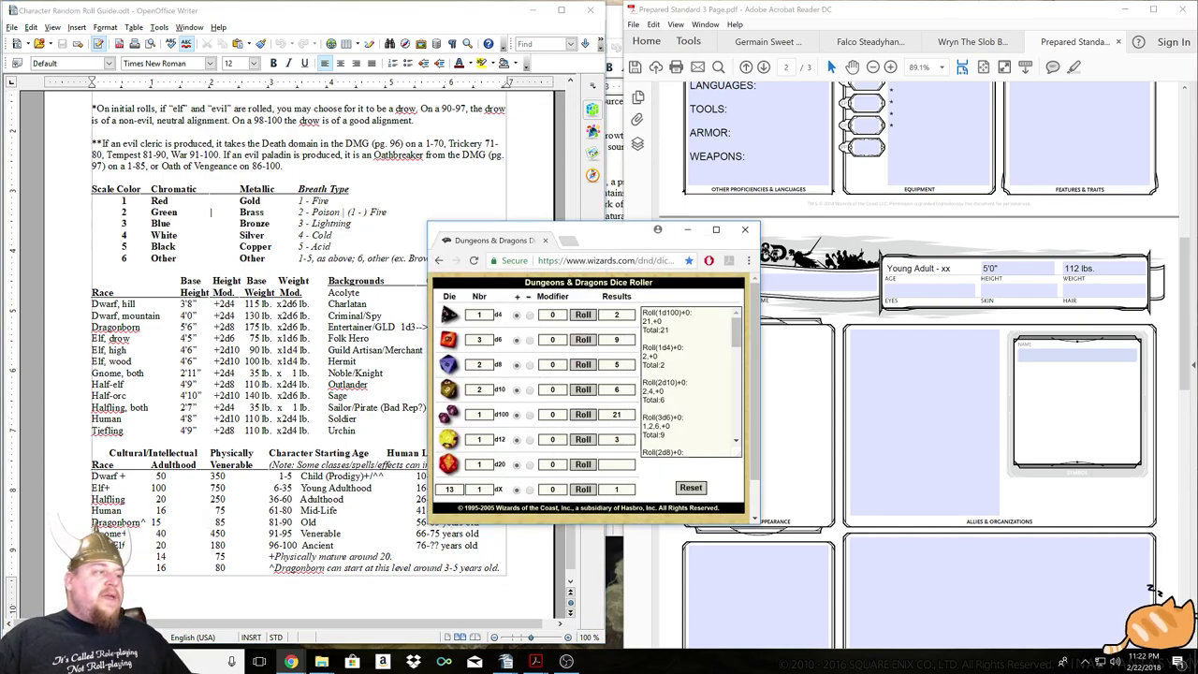
double_click(449, 489)
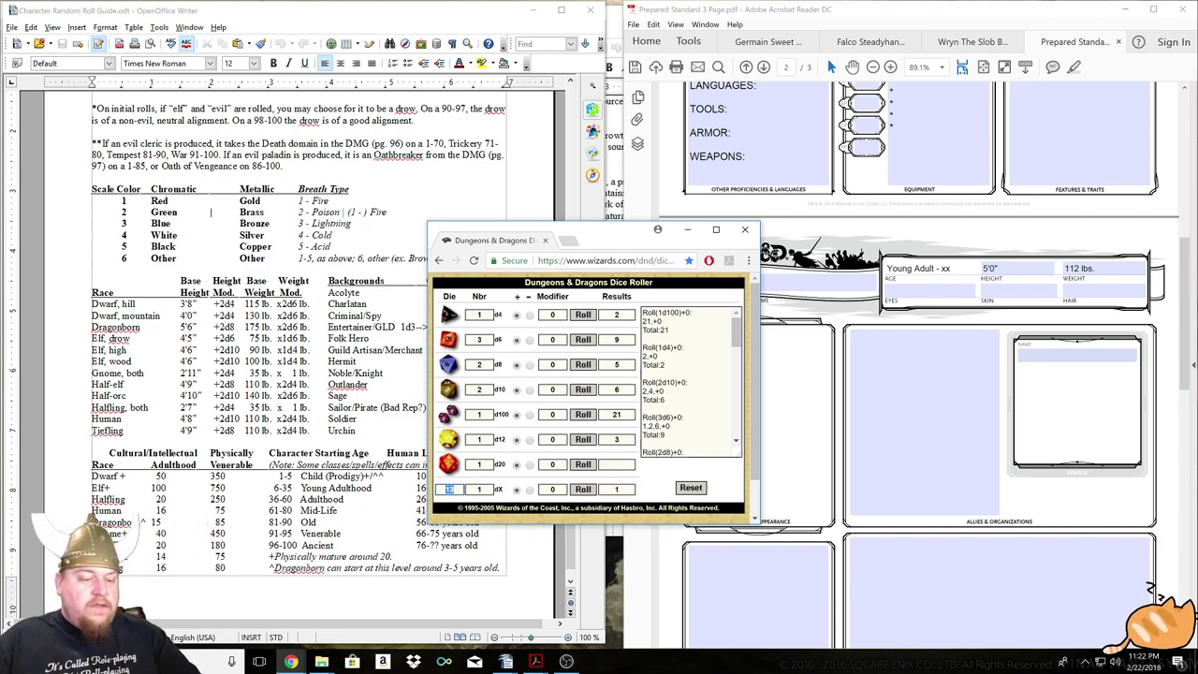
text(125)
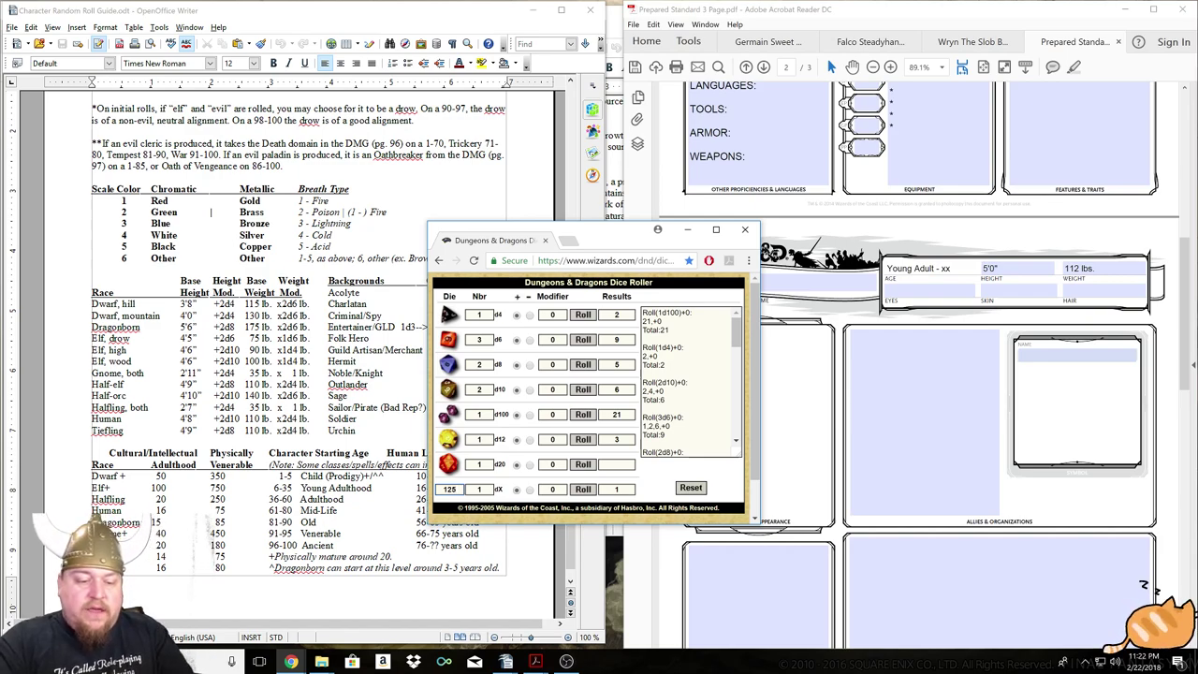
key(BackSpace)
text(6)
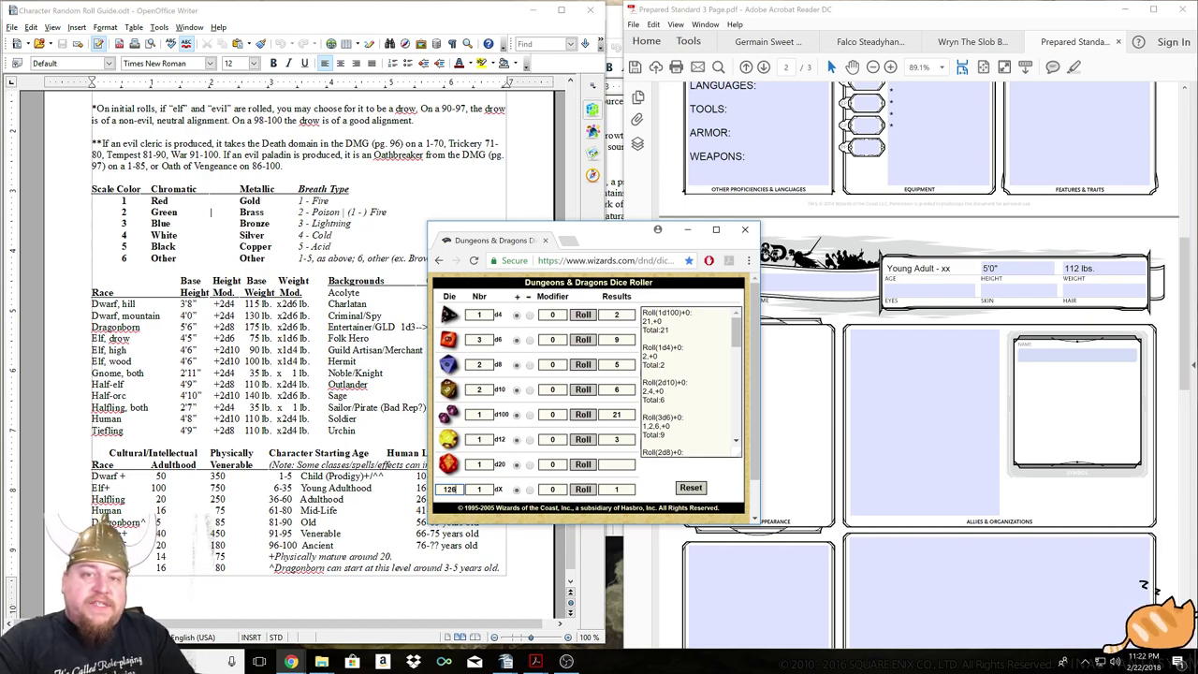
click(583, 489)
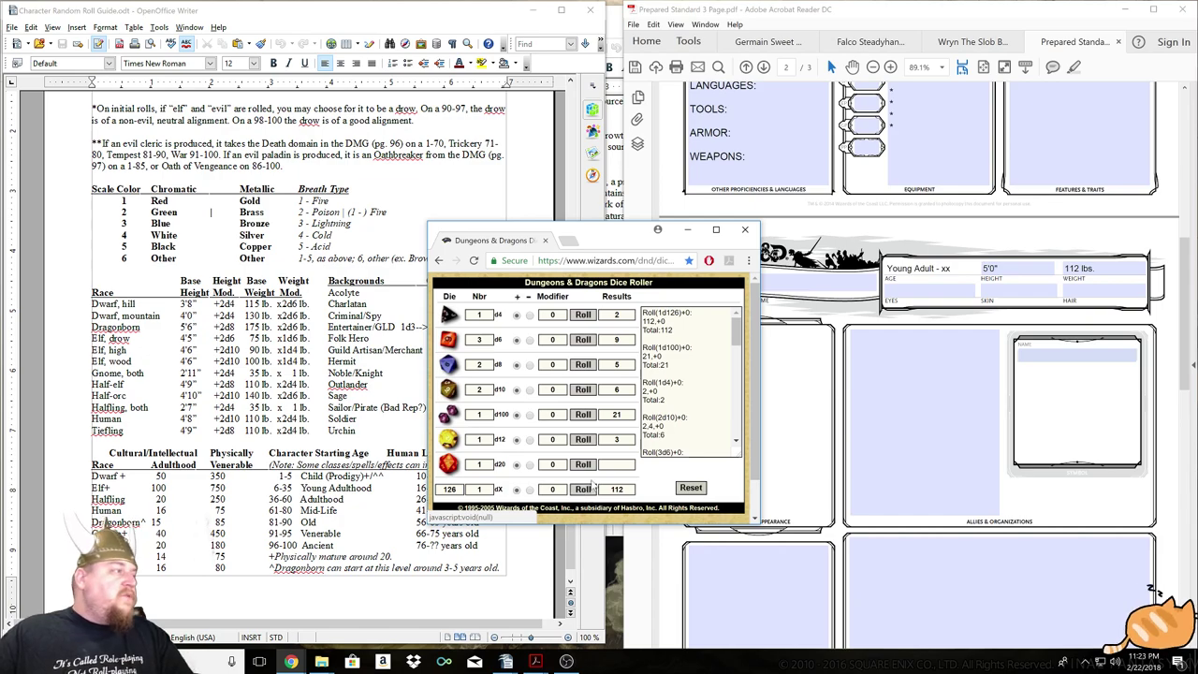
Replace the "xx" placeholder in the sheet's Age field with 212.
click(952, 268)
key(BackSpace)
key(BackSpace)
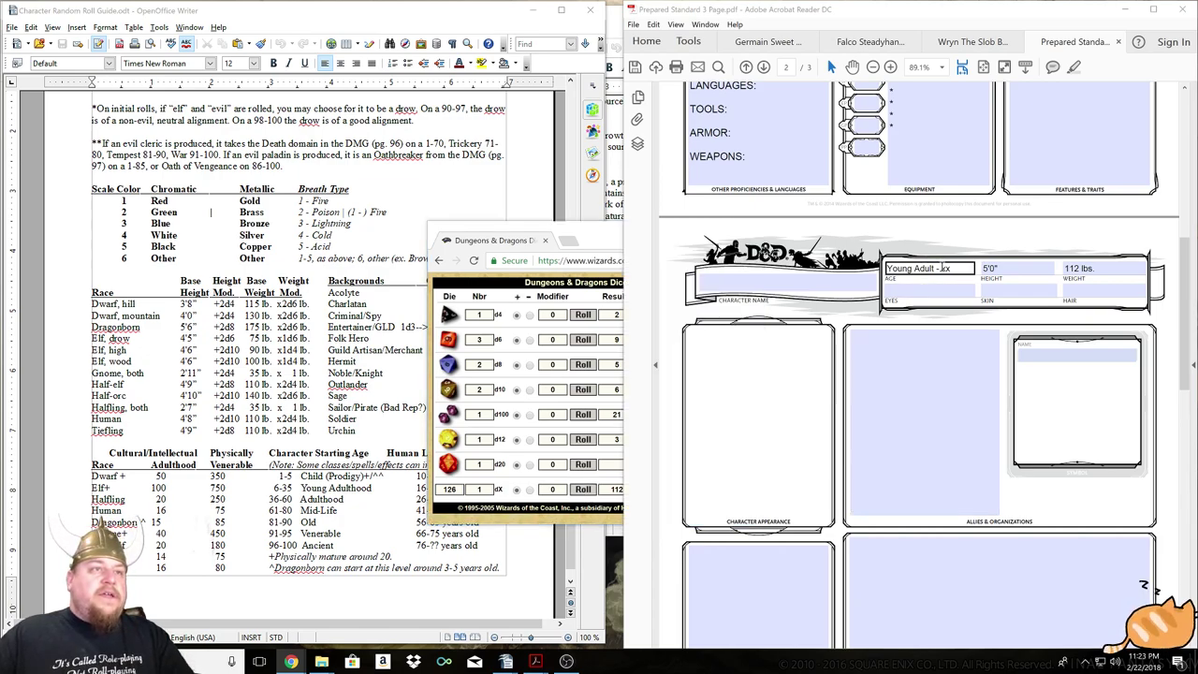
text(212)
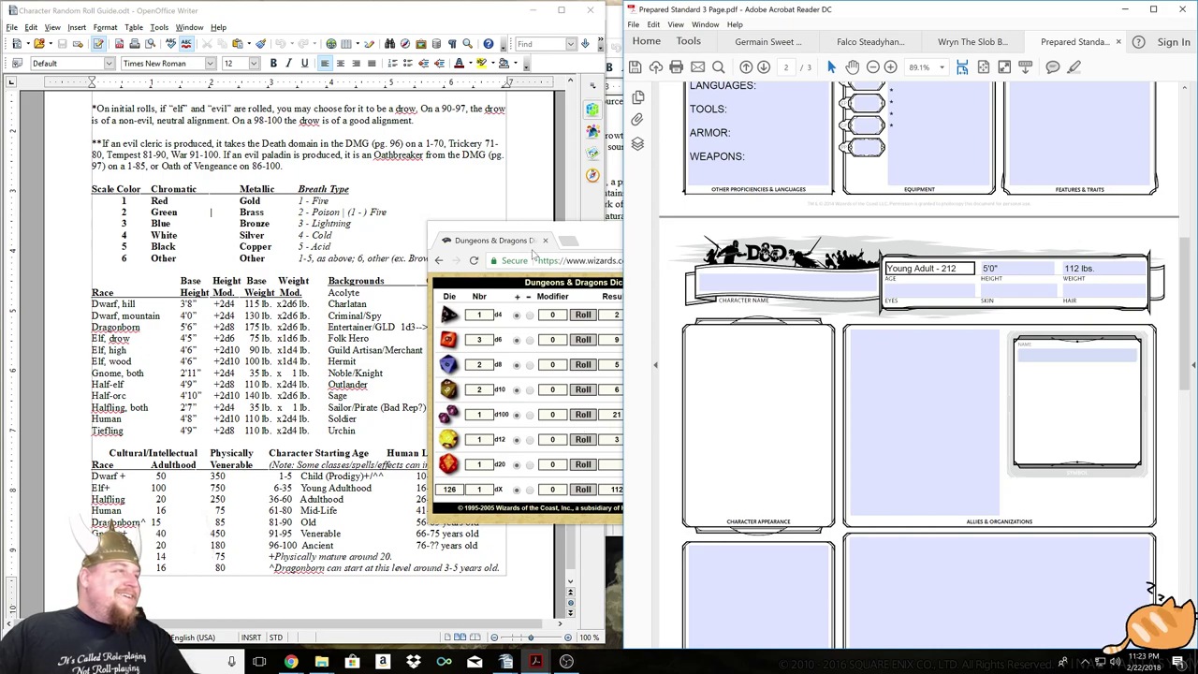
Clear the roll guide and klabhiem.odt windows out of the way and widen the Player's Handbook window beside the sheet's first page.
click(599, 239)
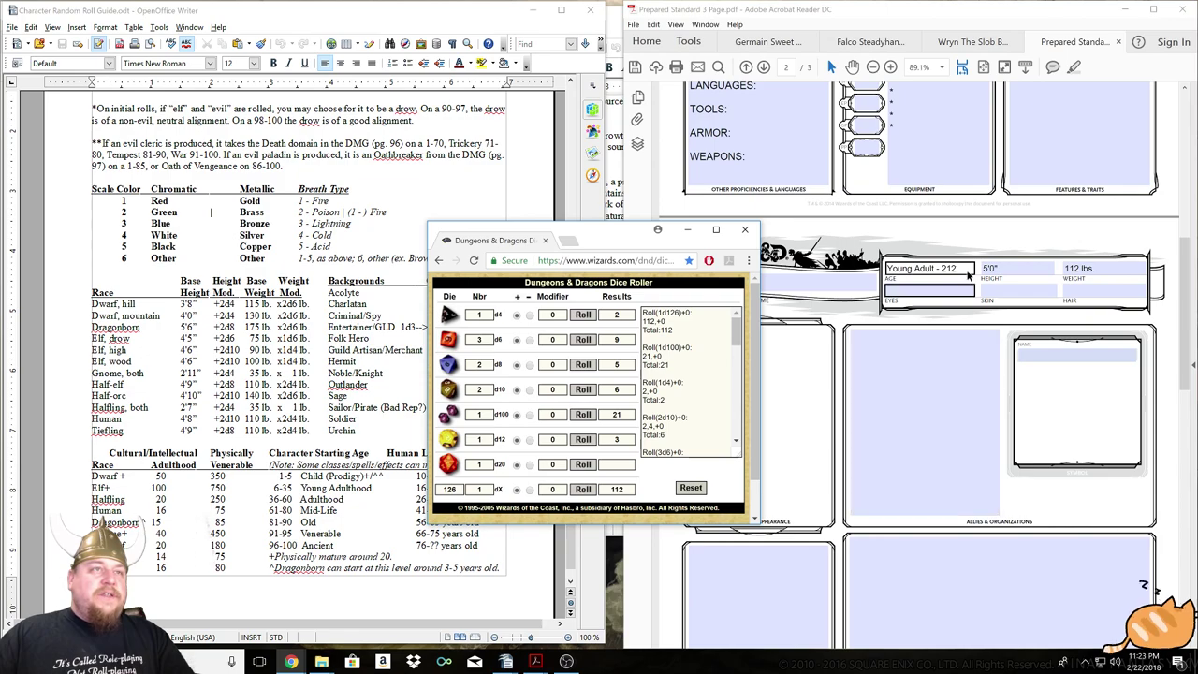
click(971, 266)
scroll(1021, 420, up, 5)
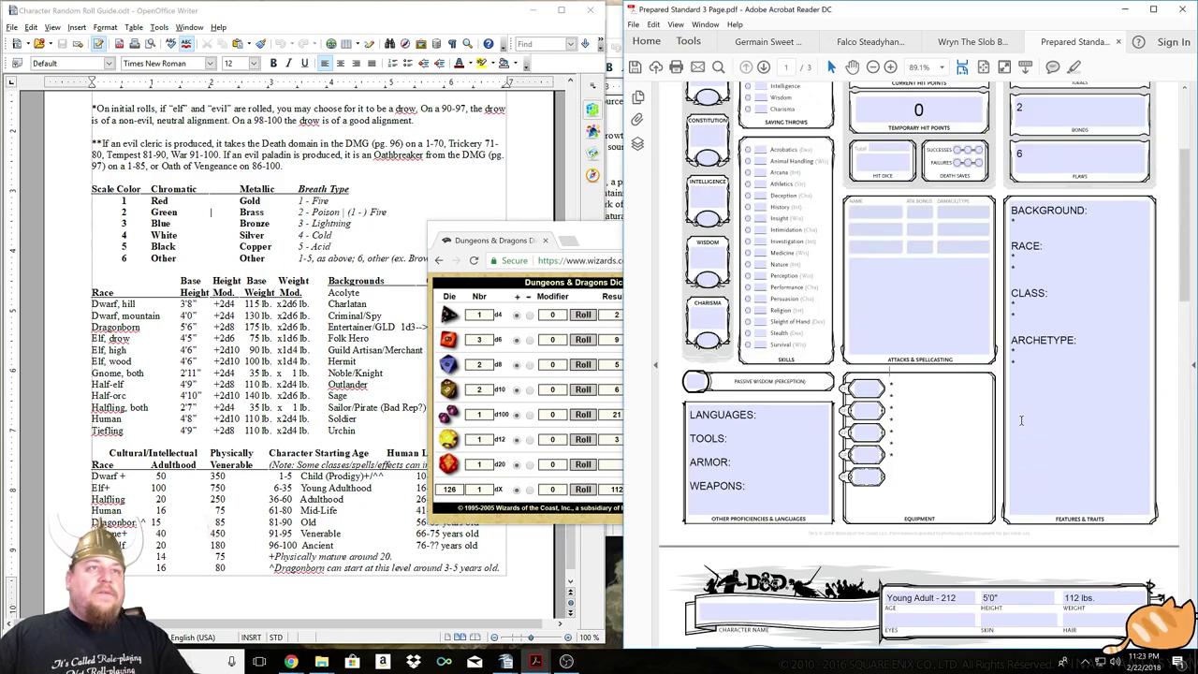
scroll(1021, 420, up, 4)
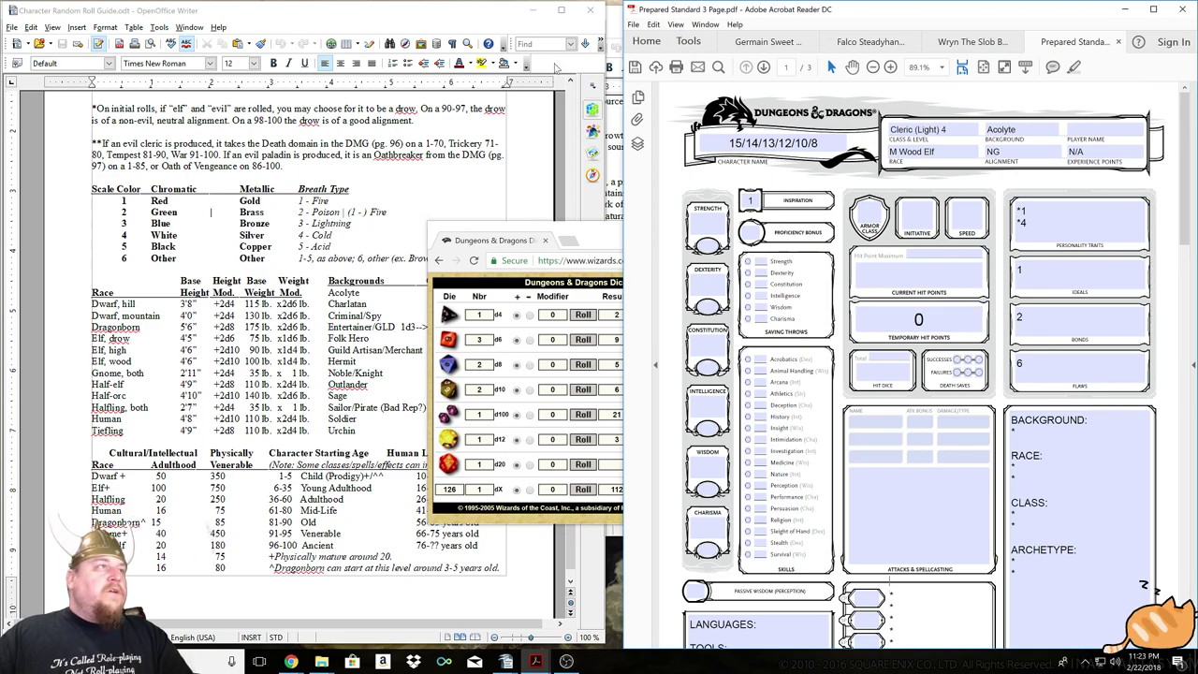
click(533, 12)
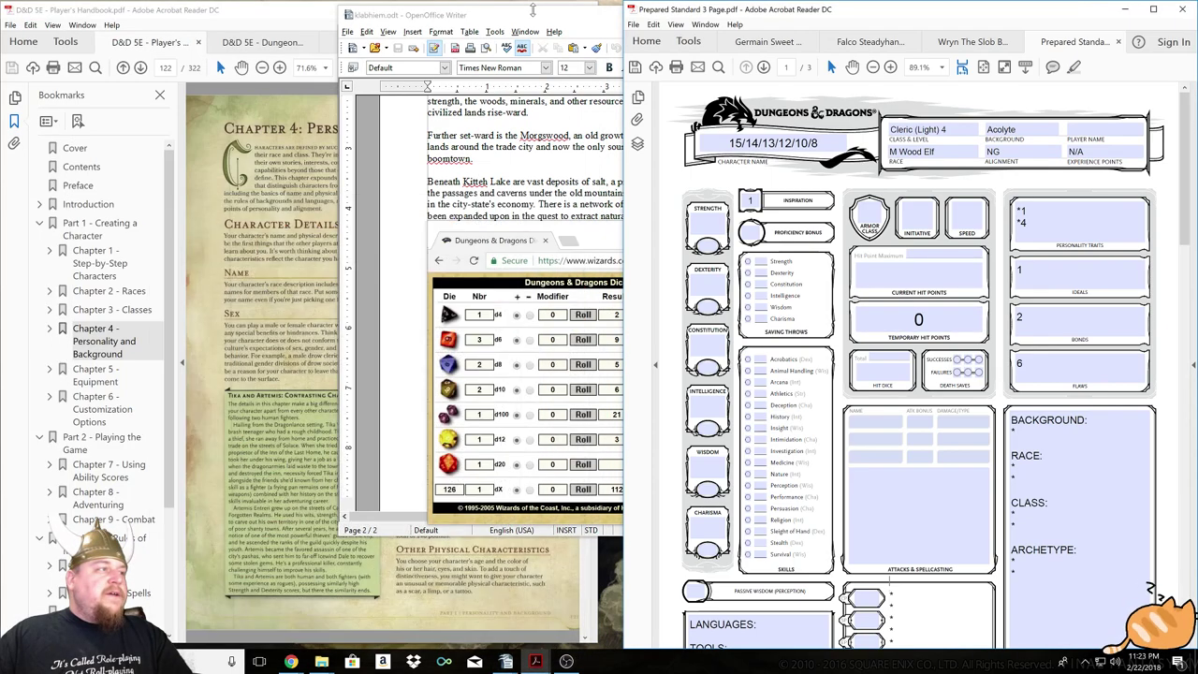
click(539, 20)
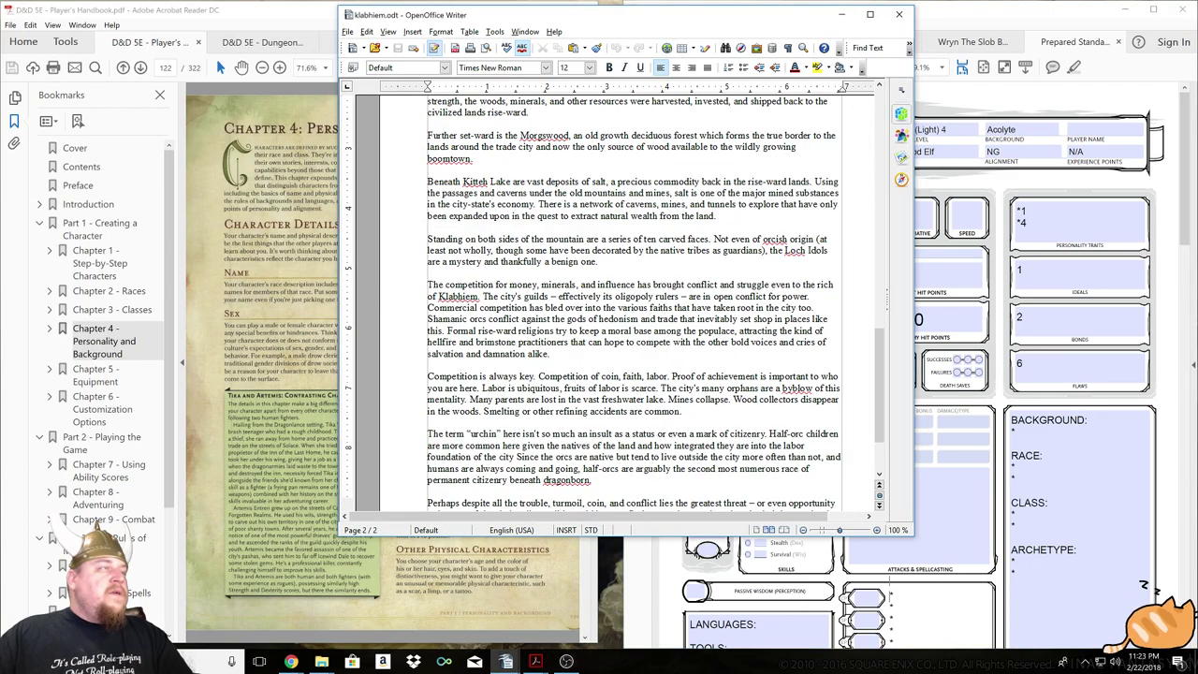
click(842, 14)
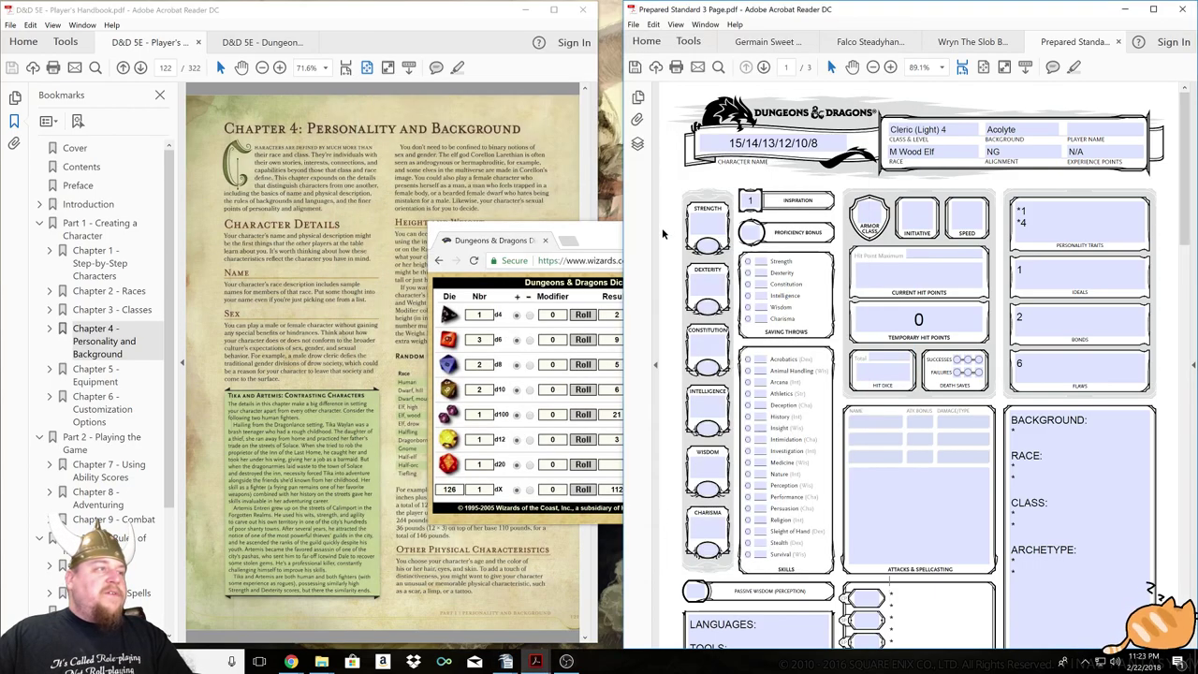
click(618, 235)
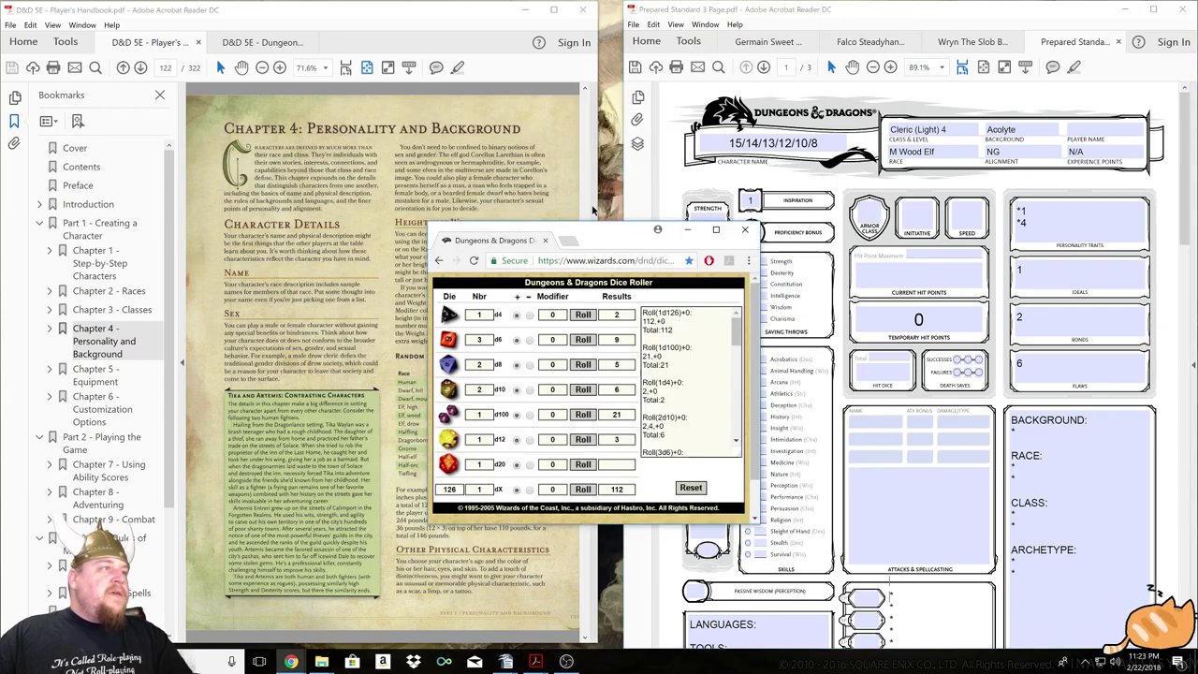
drag(595, 208, 608, 207)
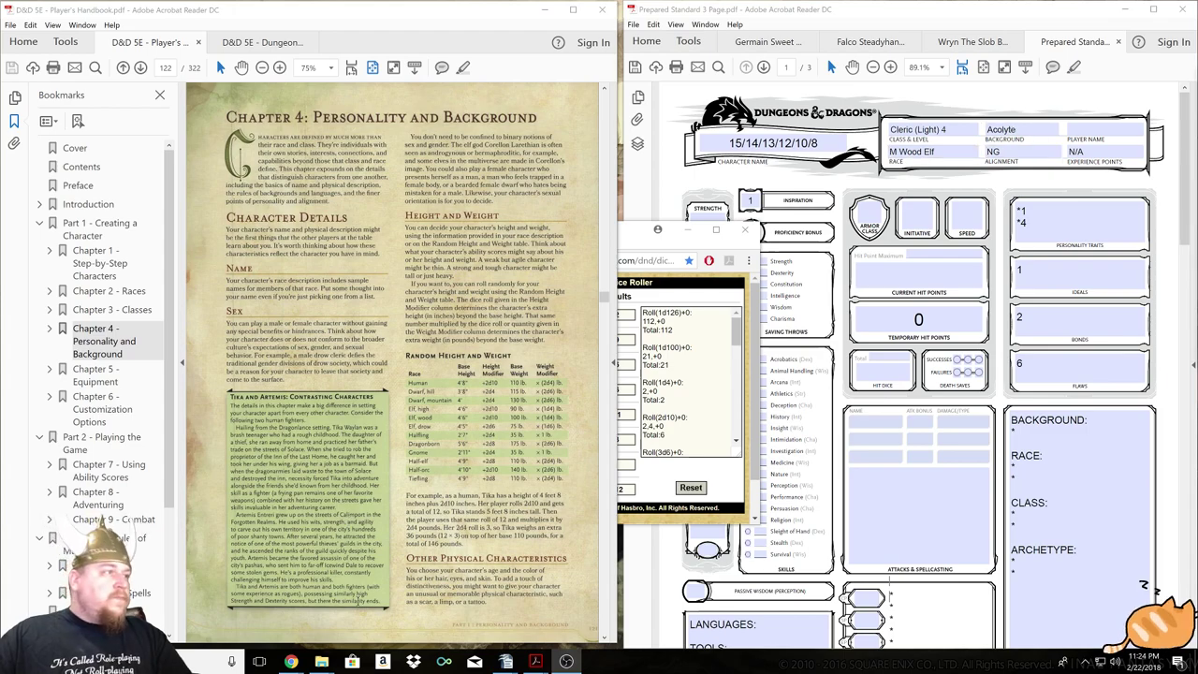
click(472, 310)
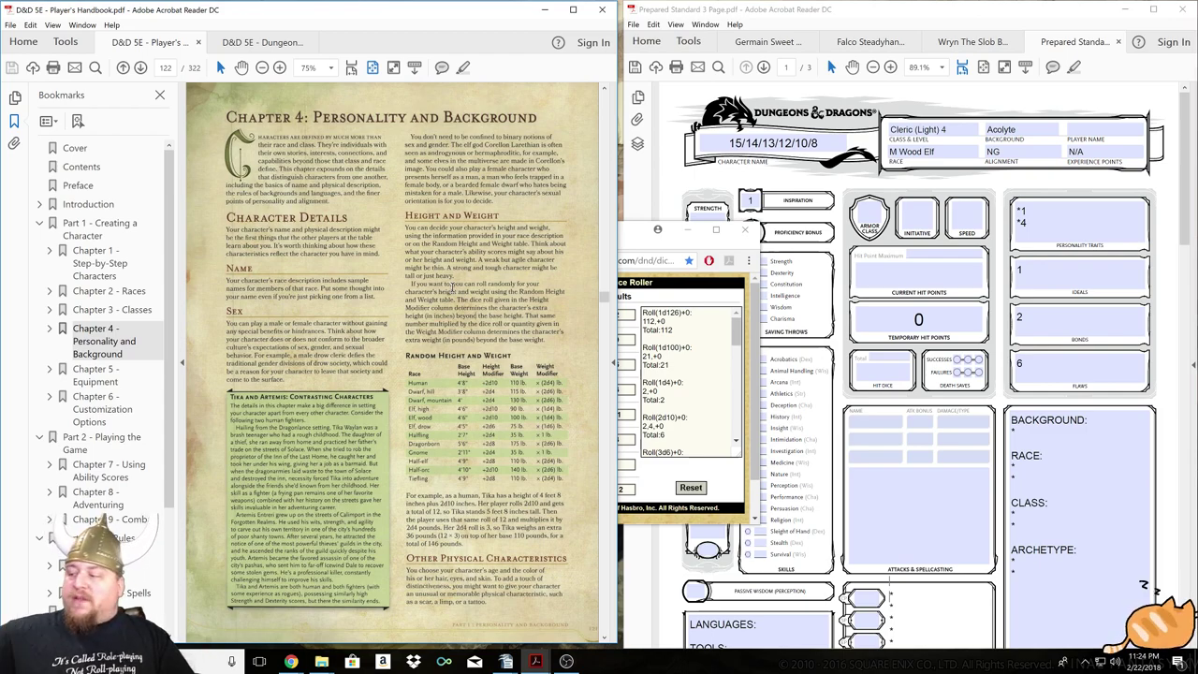
Lower the system volume to zero and raise it partway again.
key(XF86AudioRaiseVolume)
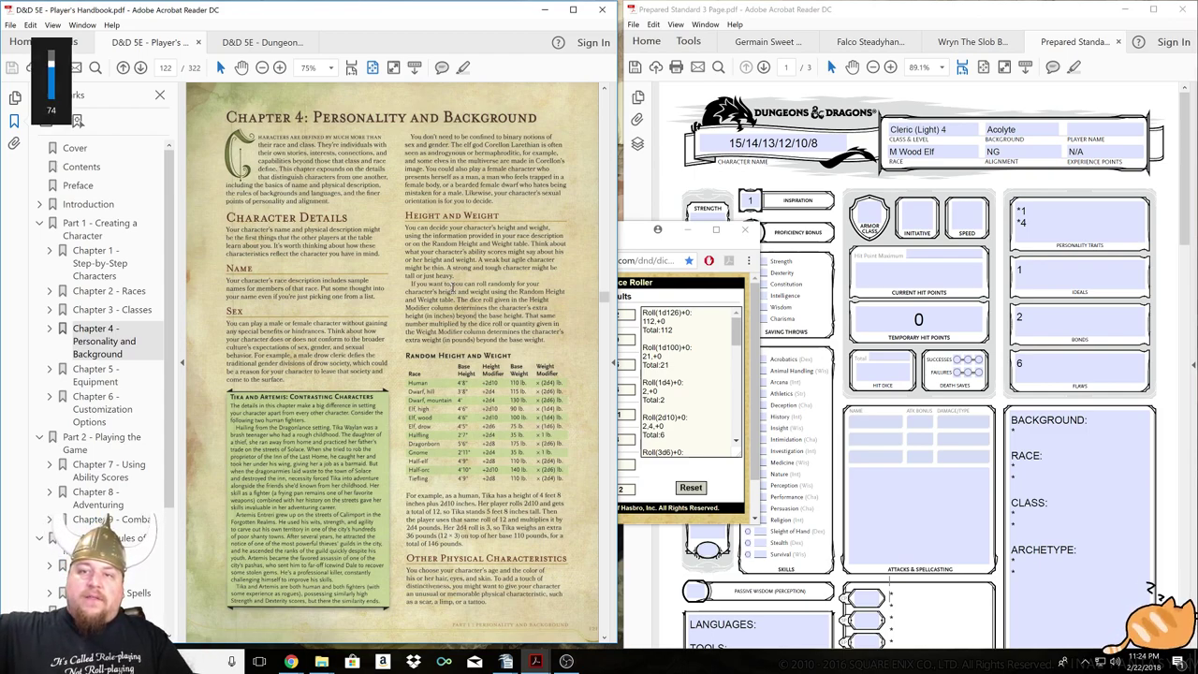
key(XF86AudioLowerVolume)
key(XF86AudioLowerVolume)
key(XF86AudioLowerVolume)
key(XF86AudioLowerVolume)
key(XF86AudioLowerVolume)
key(XF86AudioLowerVolume)
key(XF86AudioLowerVolume)
key(XF86AudioLowerVolume)
key(XF86AudioLowerVolume)
key(XF86AudioLowerVolume)
key(XF86AudioLowerVolume)
key(XF86AudioLowerVolume)
key(XF86AudioLowerVolume)
key(XF86AudioLowerVolume)
key(XF86AudioLowerVolume)
key(XF86AudioLowerVolume)
key(XF86AudioLowerVolume)
key(XF86AudioLowerVolume)
key(XF86AudioLowerVolume)
key(XF86AudioLowerVolume)
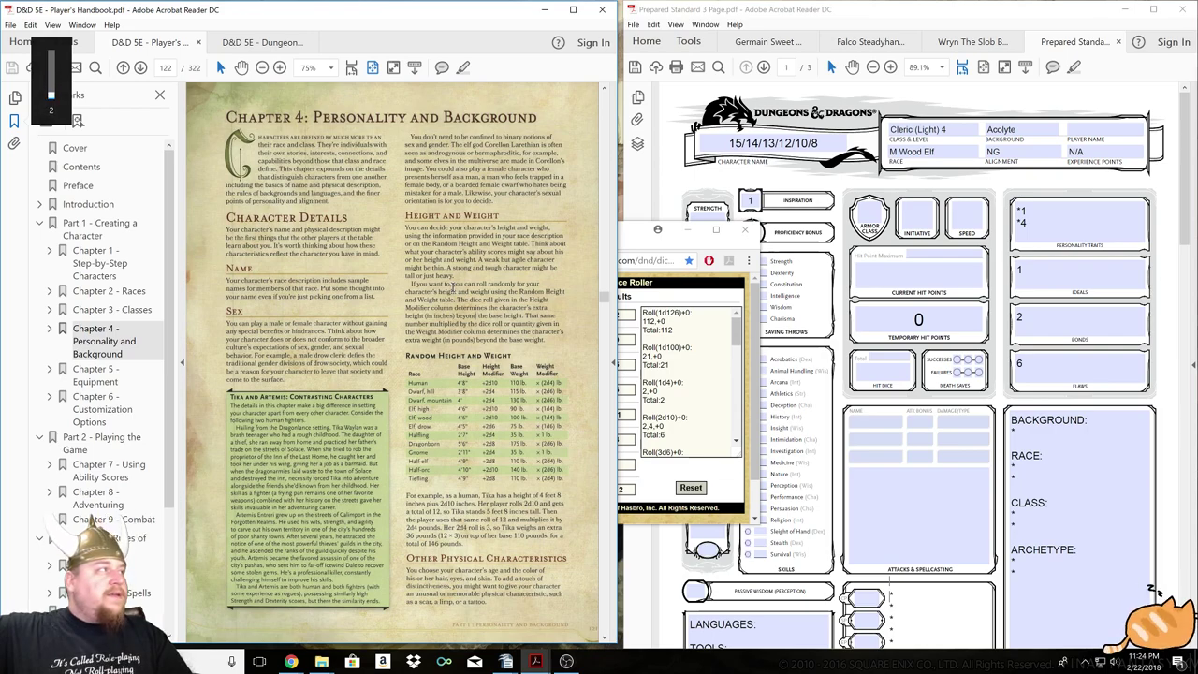
key(XF86AudioLowerVolume)
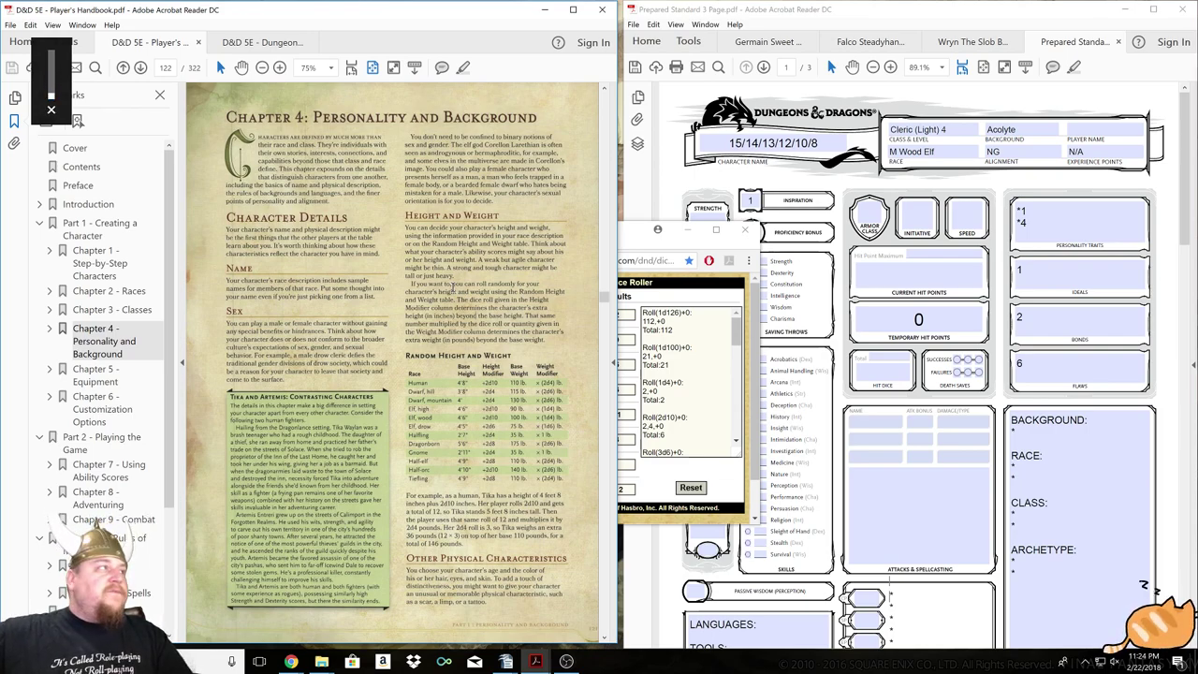
key(XF86AudioRaiseVolume)
key(XF86AudioRaiseVolume)
key(XF86AudioRaiseVolume)
key(XF86AudioRaiseVolume)
key(XF86AudioRaiseVolume)
key(XF86AudioRaiseVolume)
key(XF86AudioRaiseVolume)
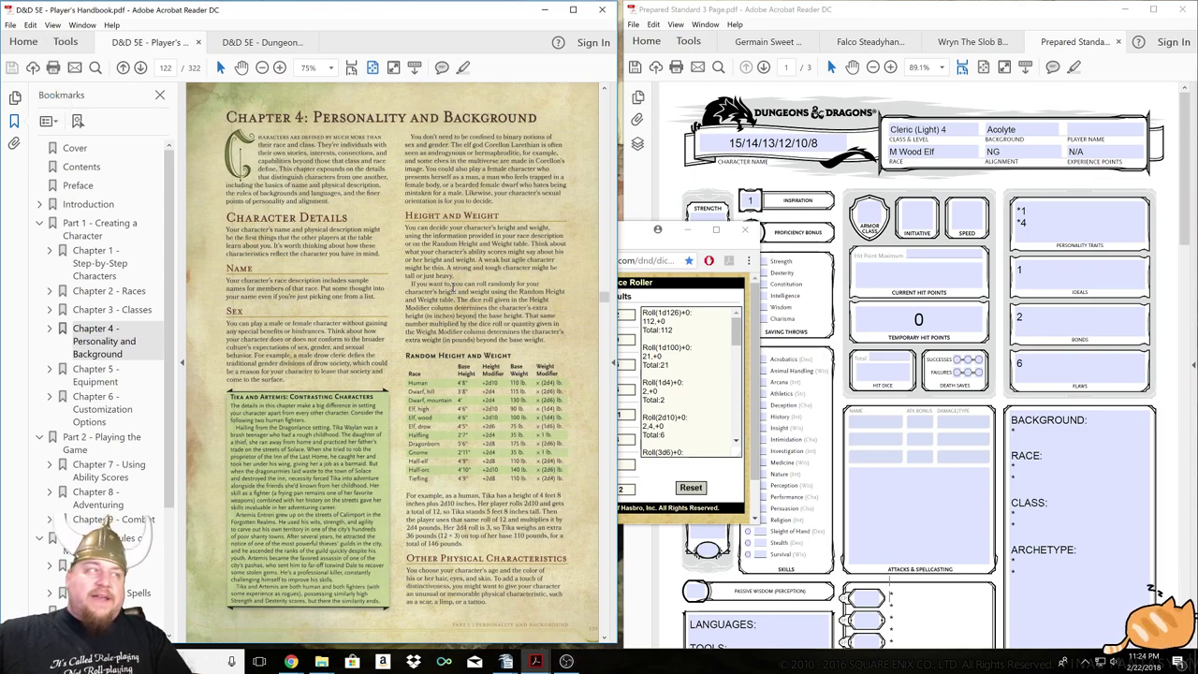
key(XF86AudioRaiseVolume)
key(XF86AudioRaiseVolume)
key(XF86AudioRaiseVolume)
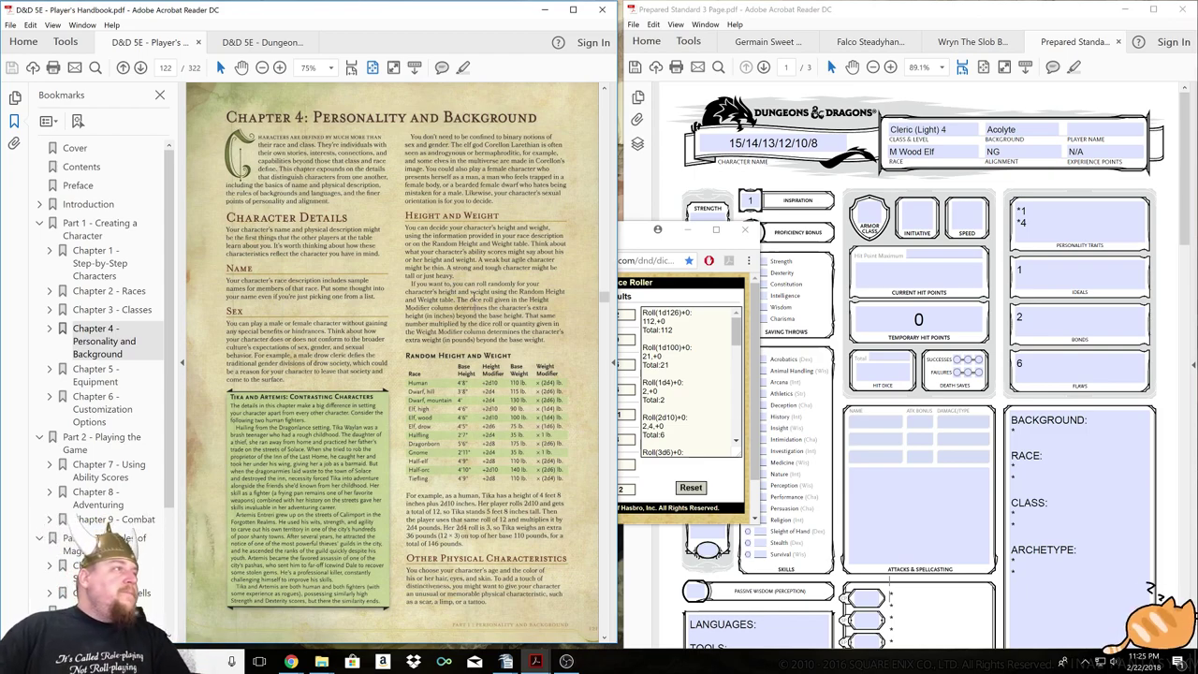
Look up the Acolyte background in the Player's Handbook and mark Insight and Religion as proficient skills on the sheet.
scroll(478, 301, down, 3)
scroll(487, 302, up, 1)
scroll(489, 269, down, 2)
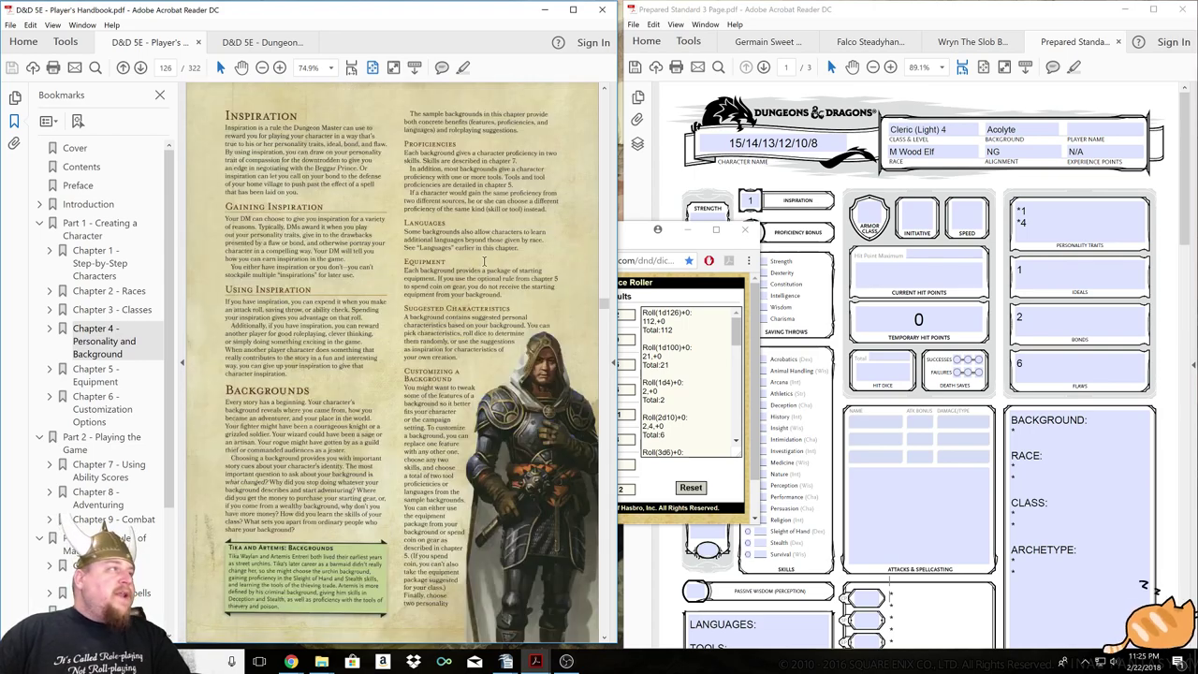
scroll(481, 254, down, 2)
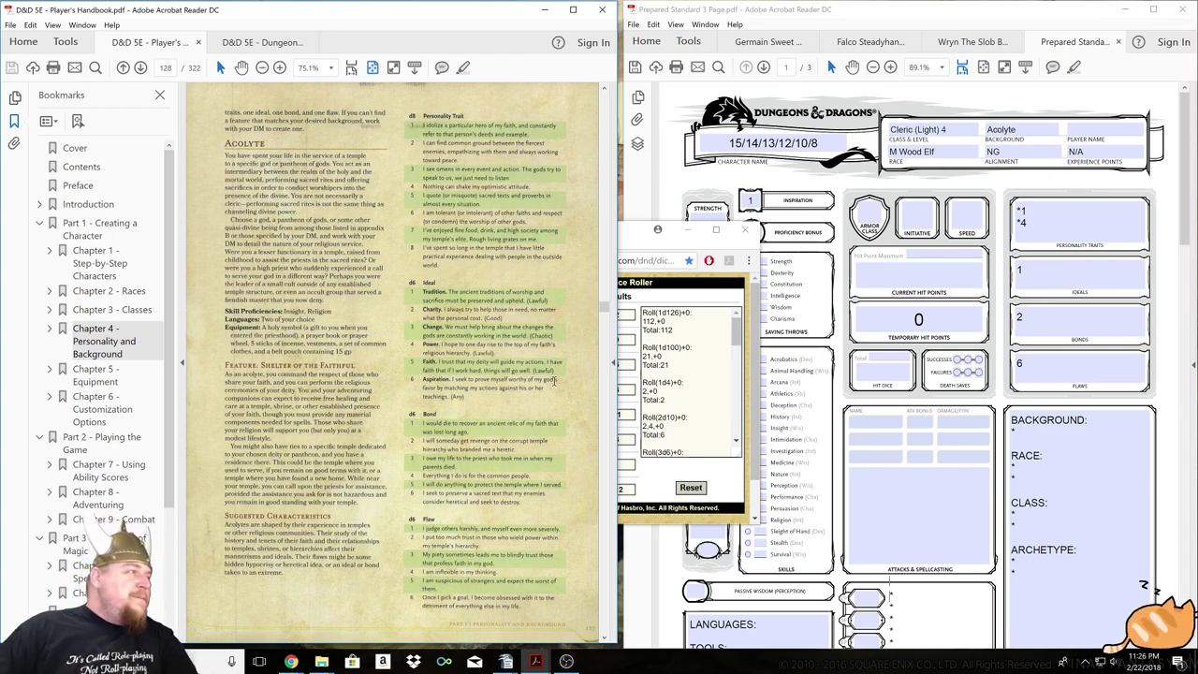
click(917, 502)
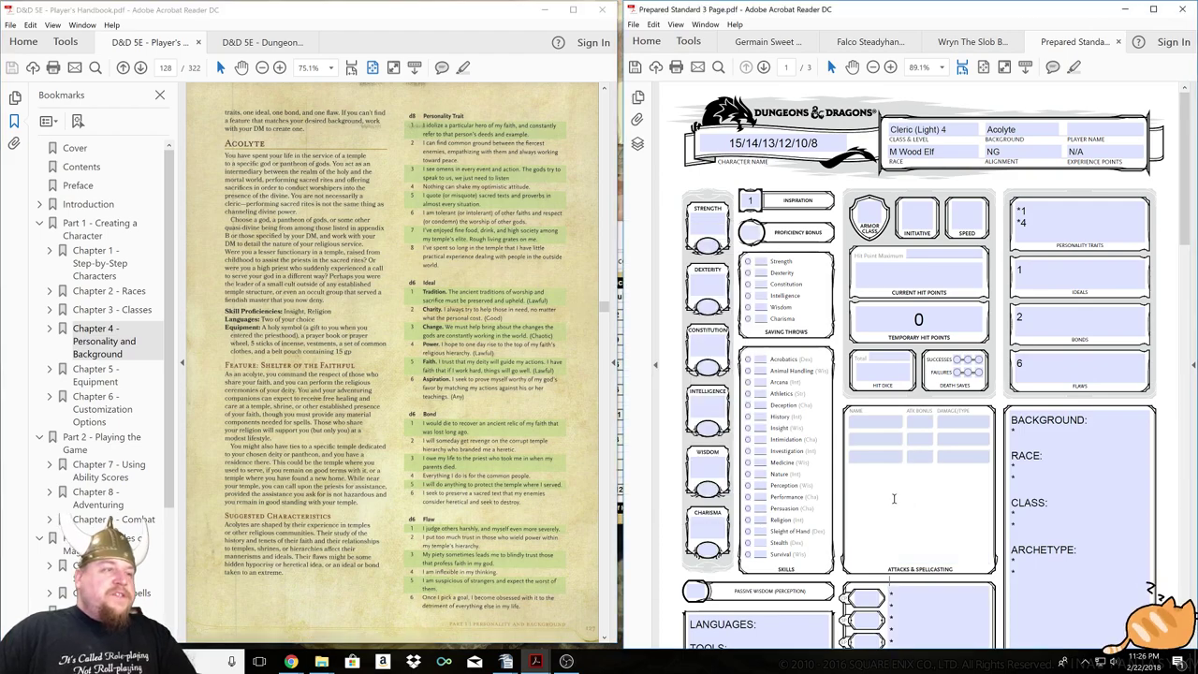
click(748, 429)
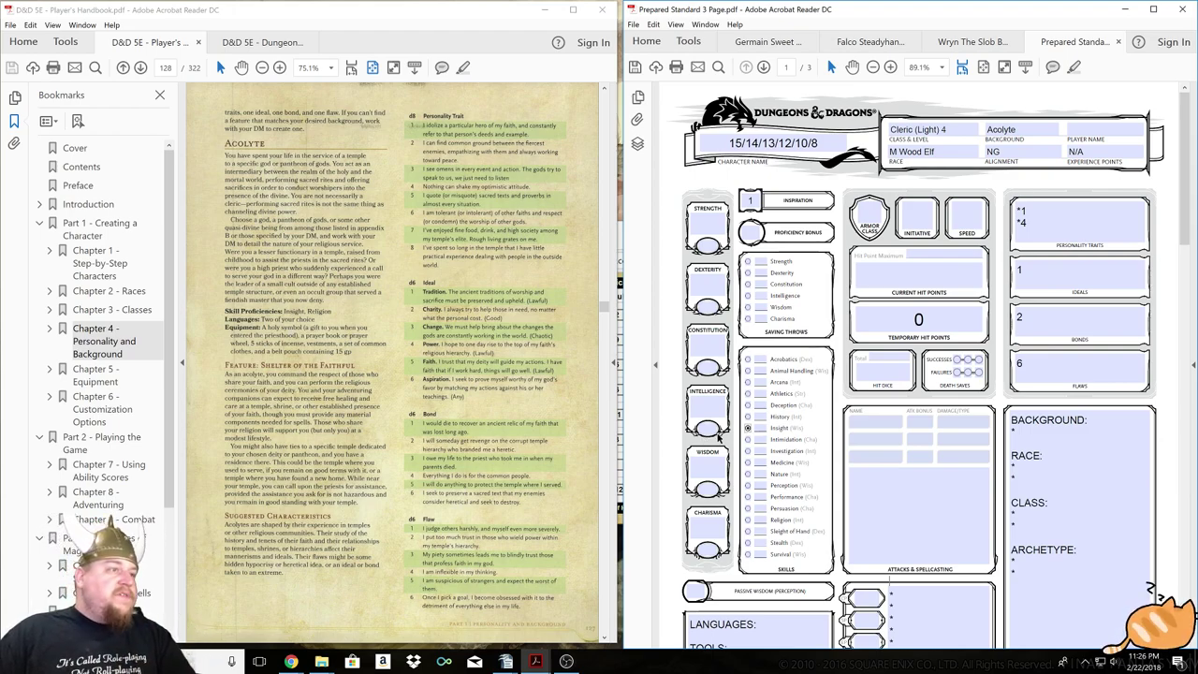
click(746, 521)
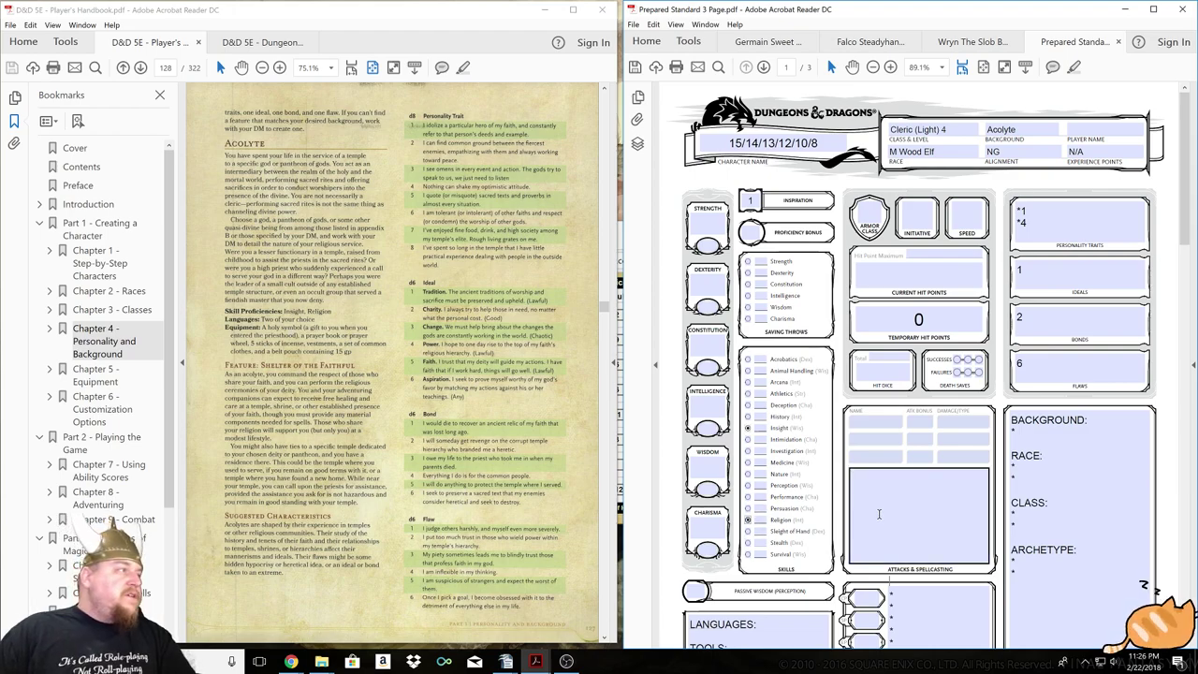
Enter "Common, Elven, ???, ???" after LANGUAGES in the sheet's Other Proficiencies & Languages field.
scroll(868, 517, down, 3)
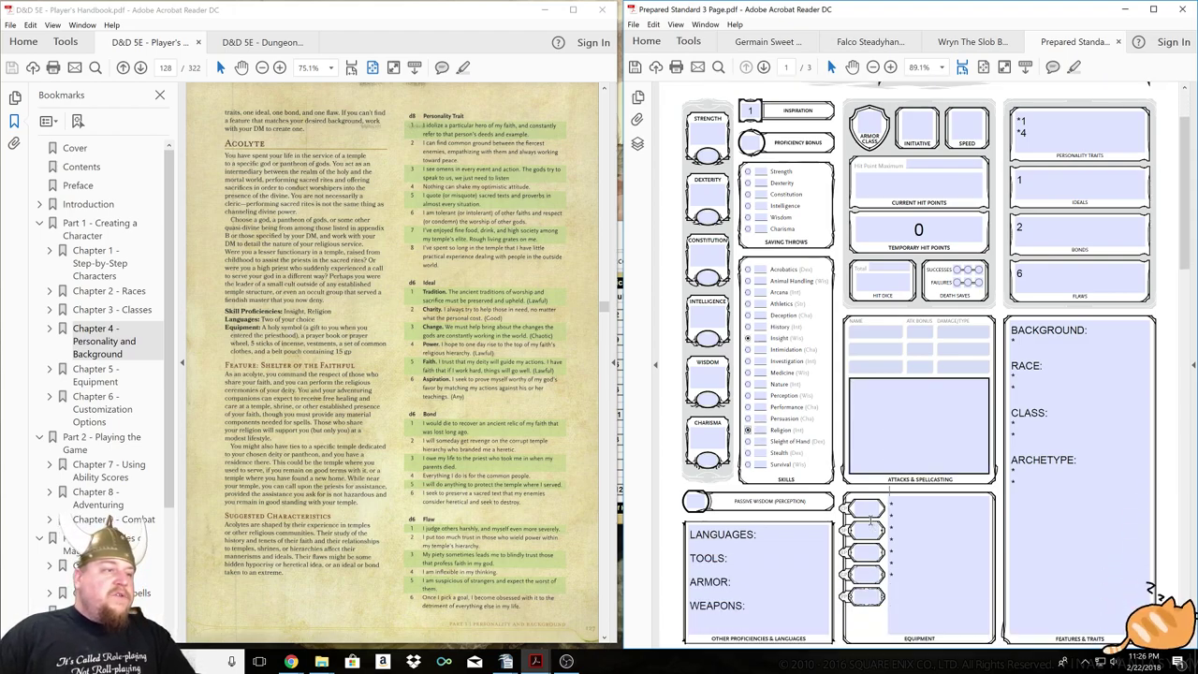
click(787, 508)
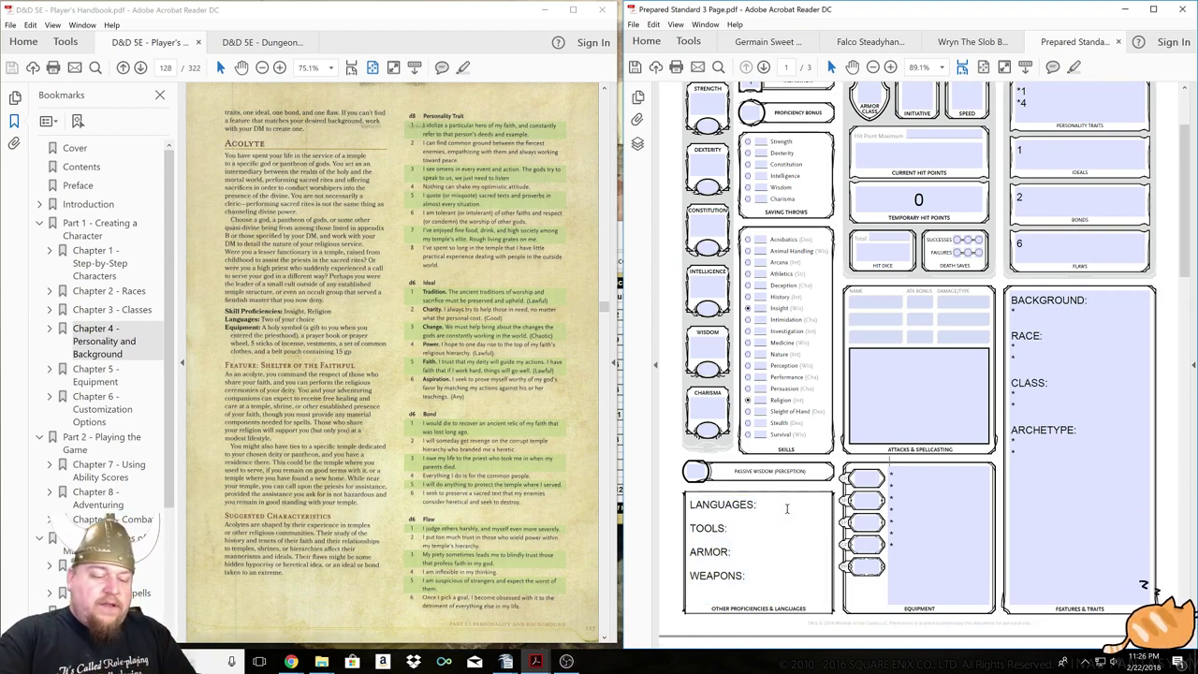
text(Common, El)
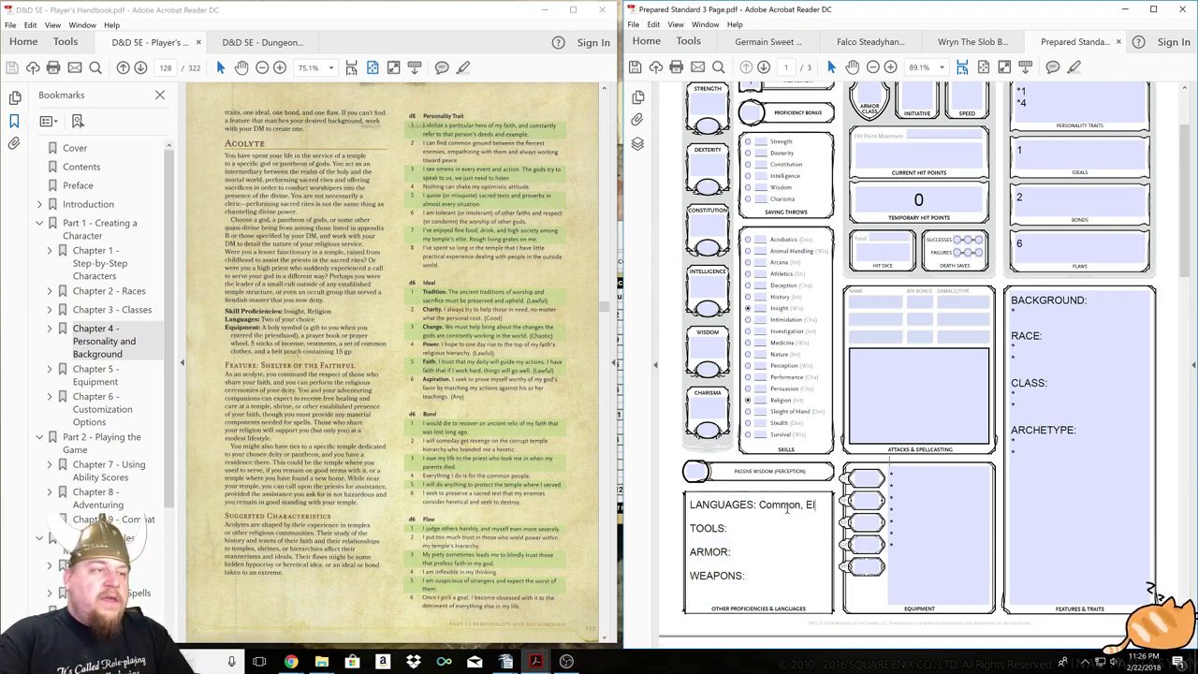
text(ven, ???,)
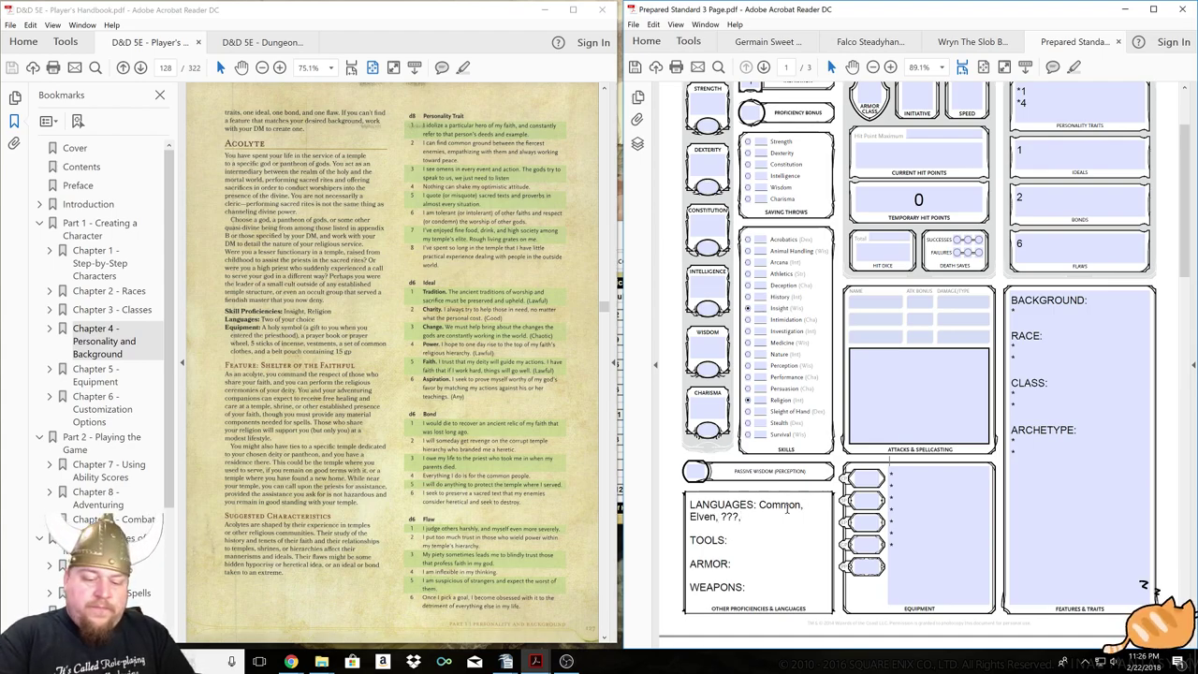
text( ???)
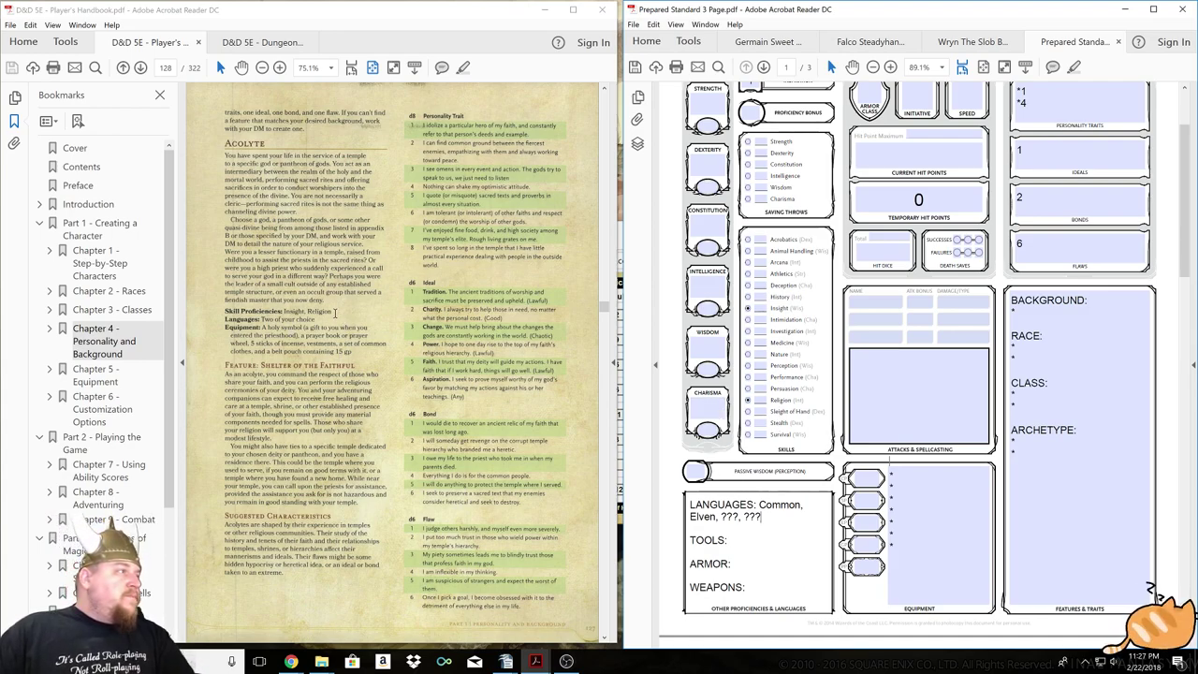
List Holy Symbol, Prayer Wheel and Incense x5 on the first bullets of the sheet's Equipment field.
click(913, 475)
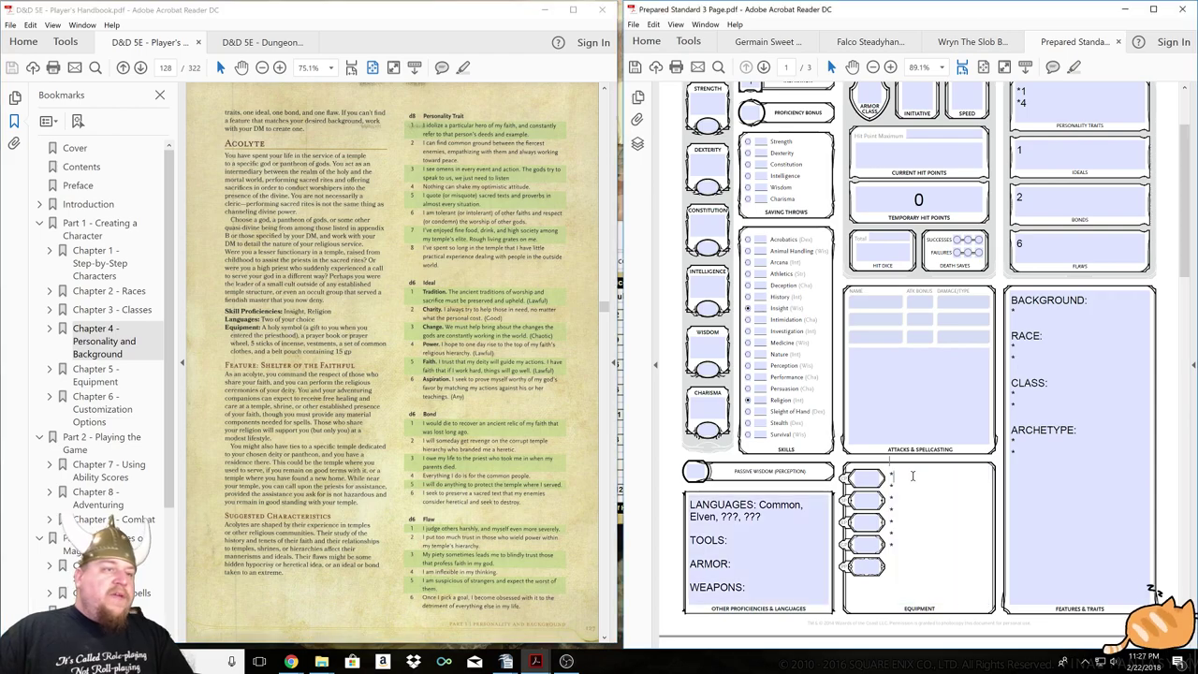
text(Holy Symbol)
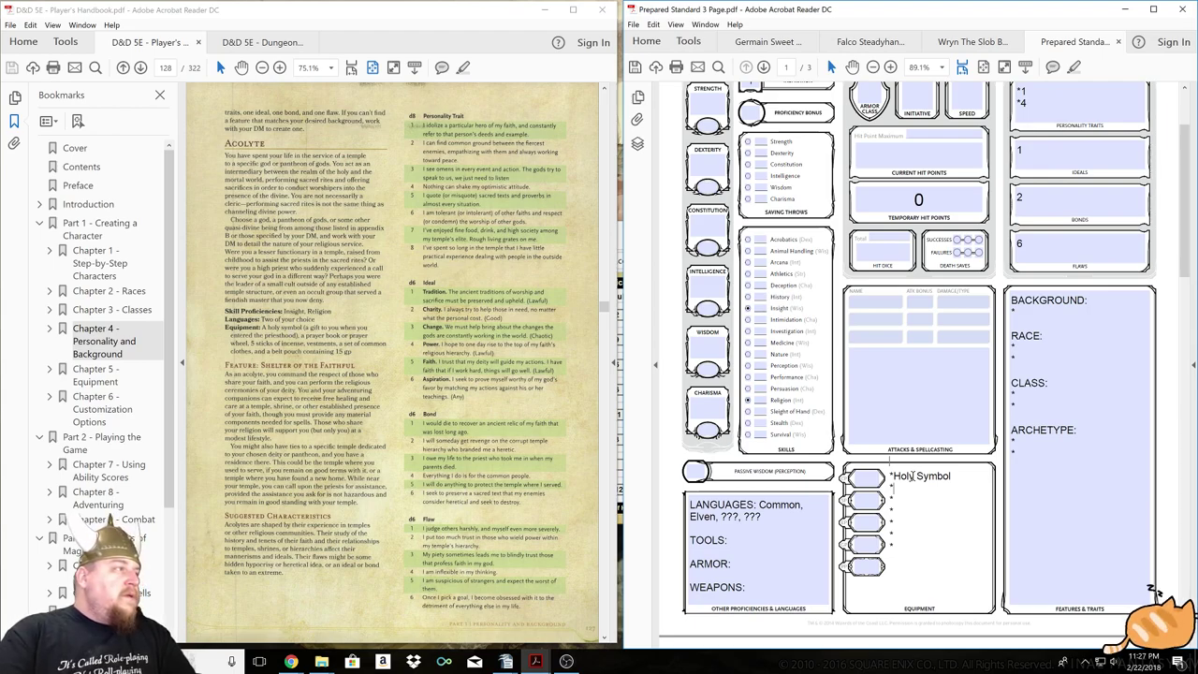
key(Down)
text(Prayer)
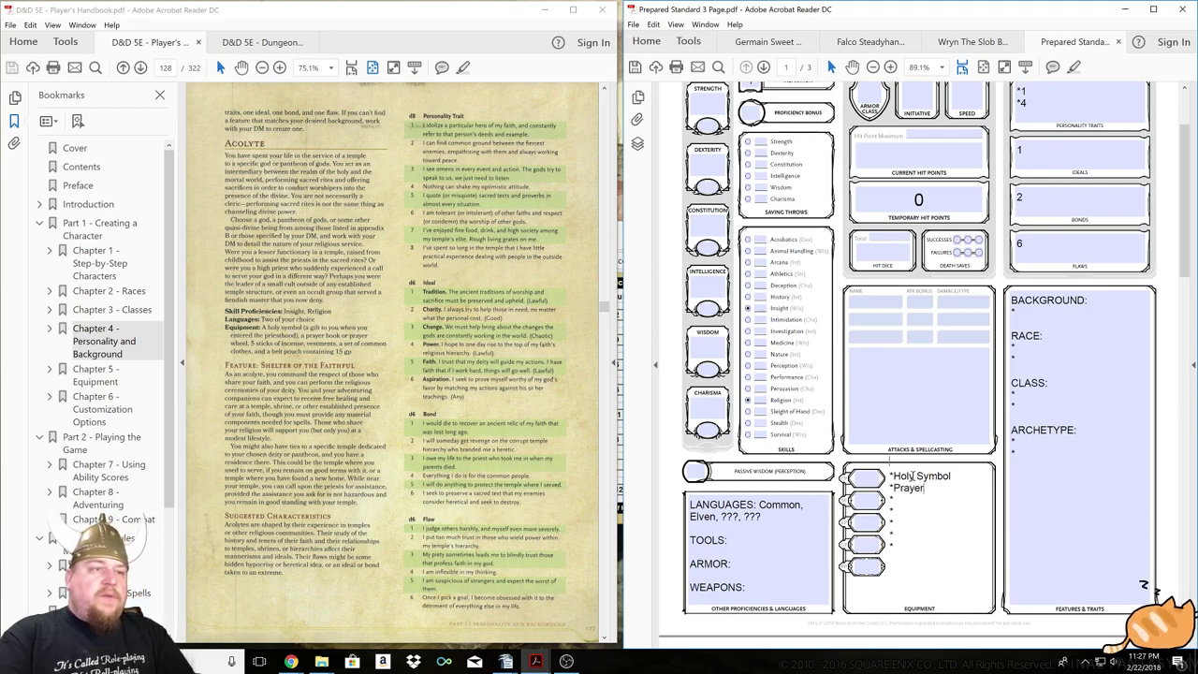
text( Wheel *)
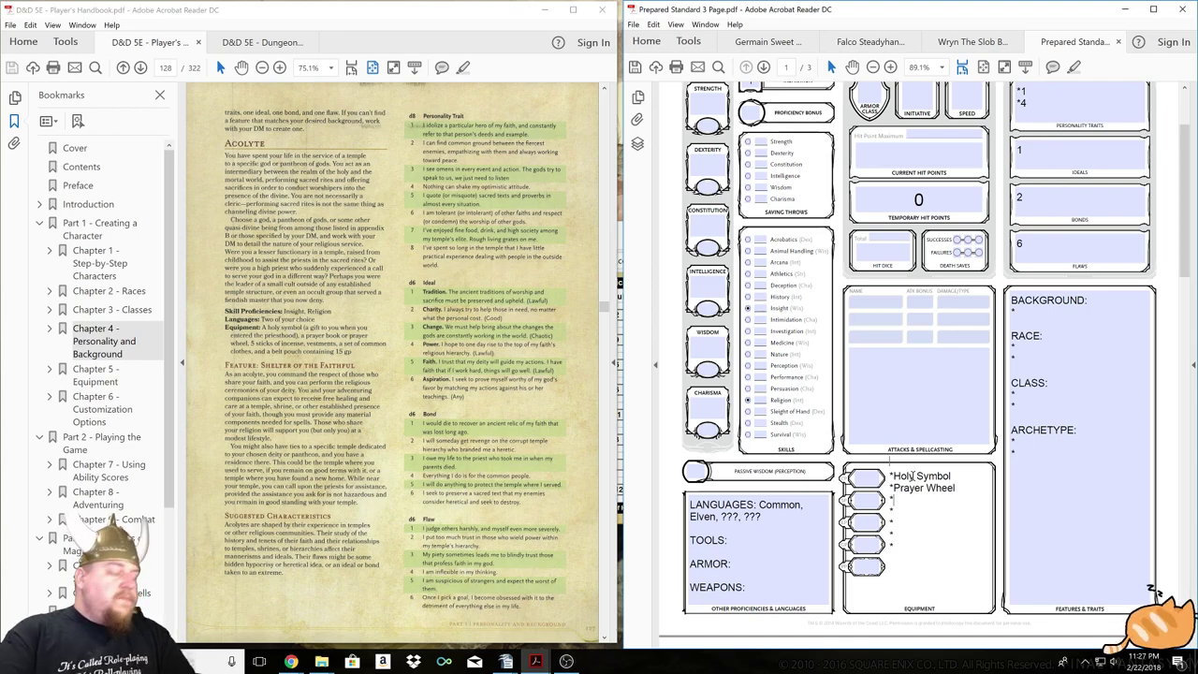
text(Incense x3)
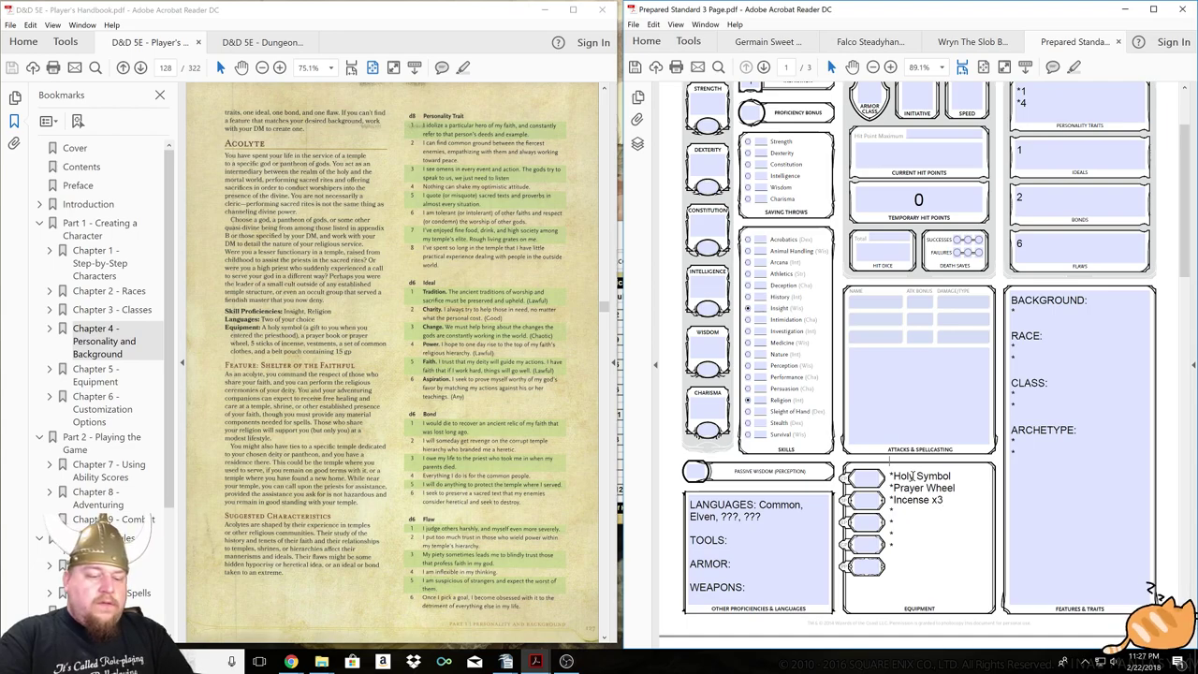
key(BackSpace)
text(5 *)
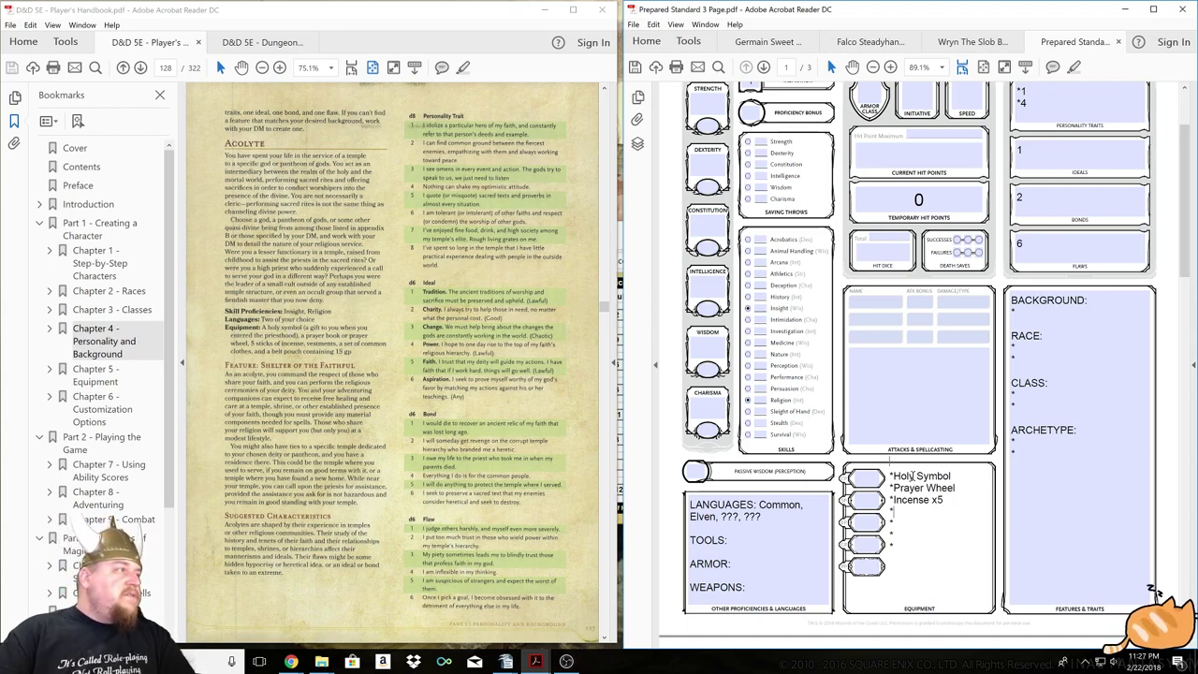
Add Vestments, Common Clothes and Belt Pouch to the Equipment list and enter 15 in the gold pieces slot.
text(Vestments)
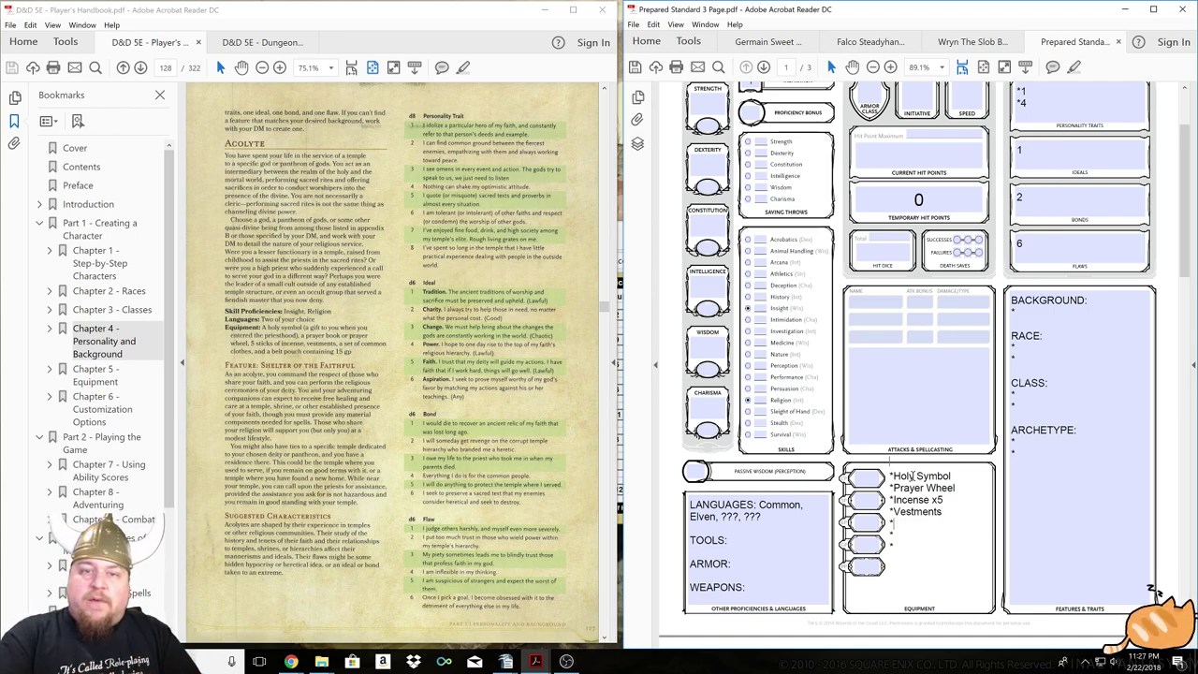
key(Return)
text(*)
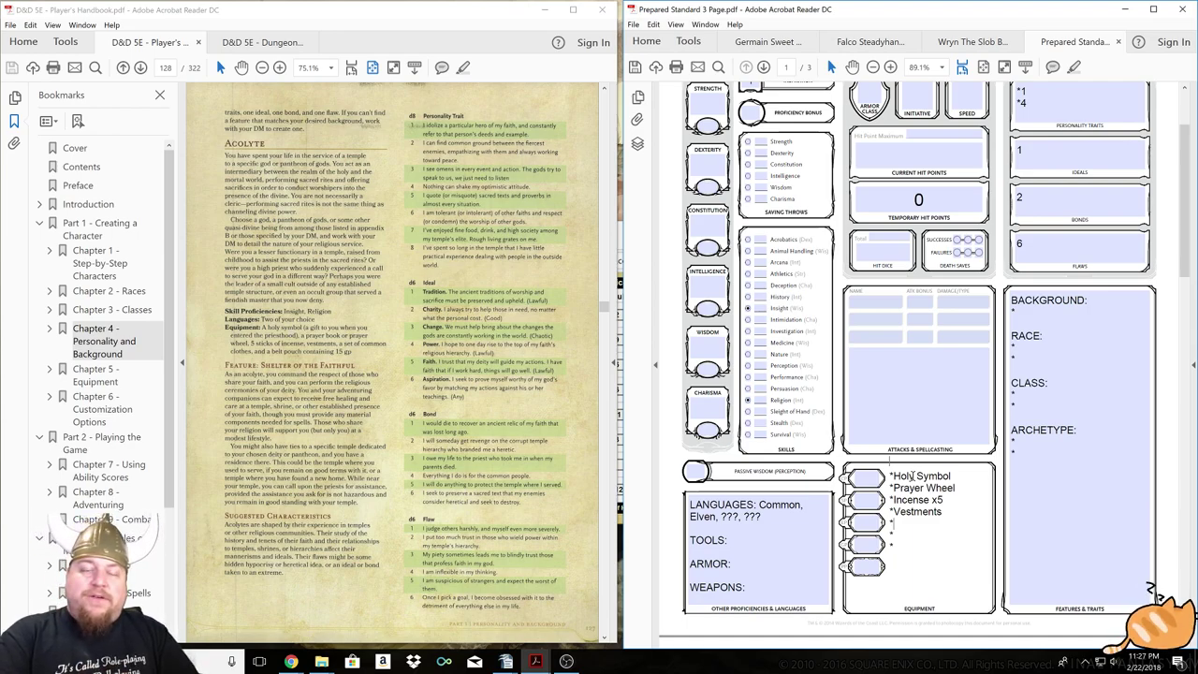
key(Return)
text(*)
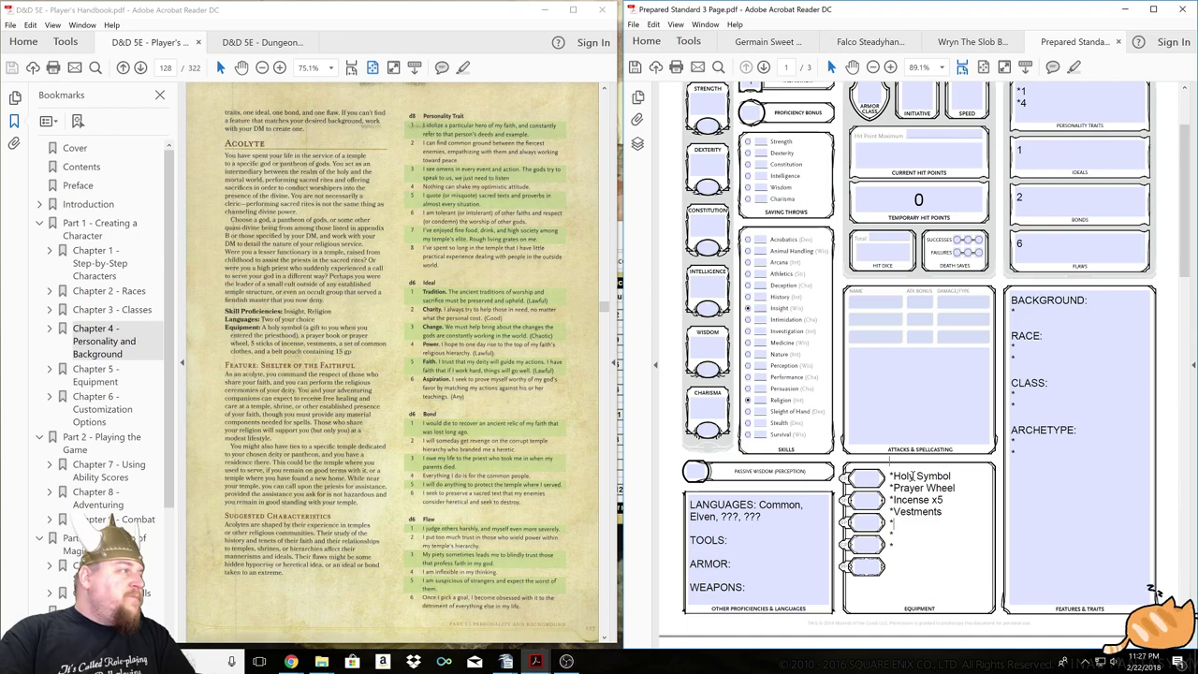
text(Common )
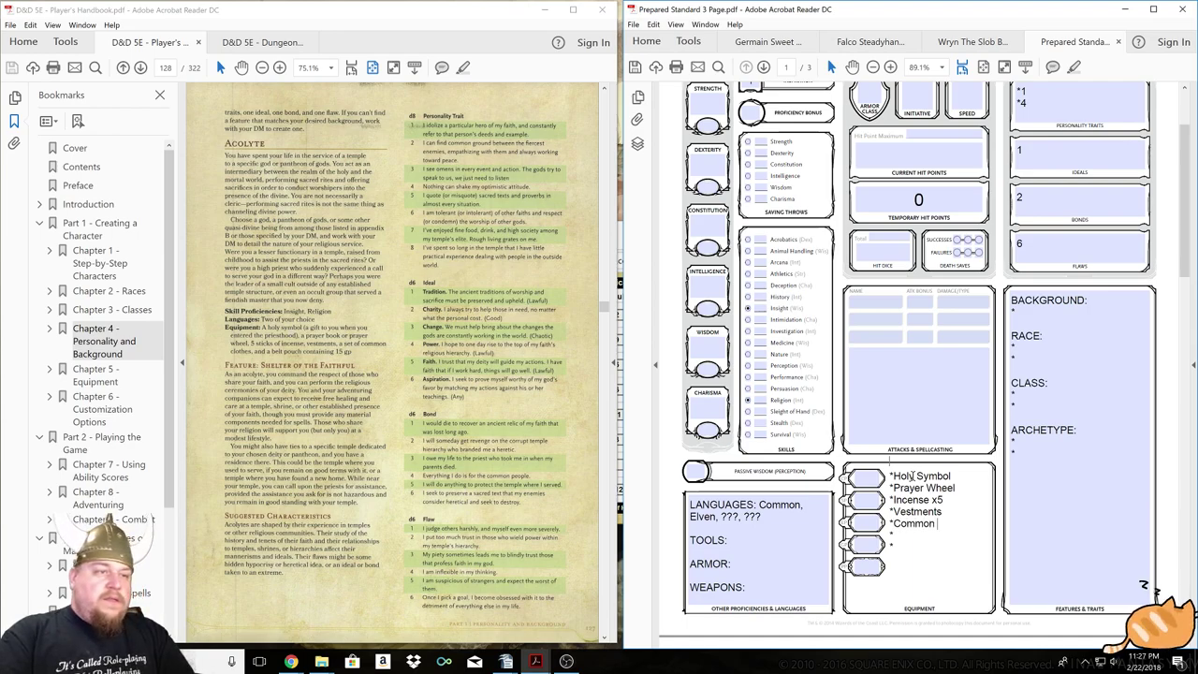
text(Clothes *)
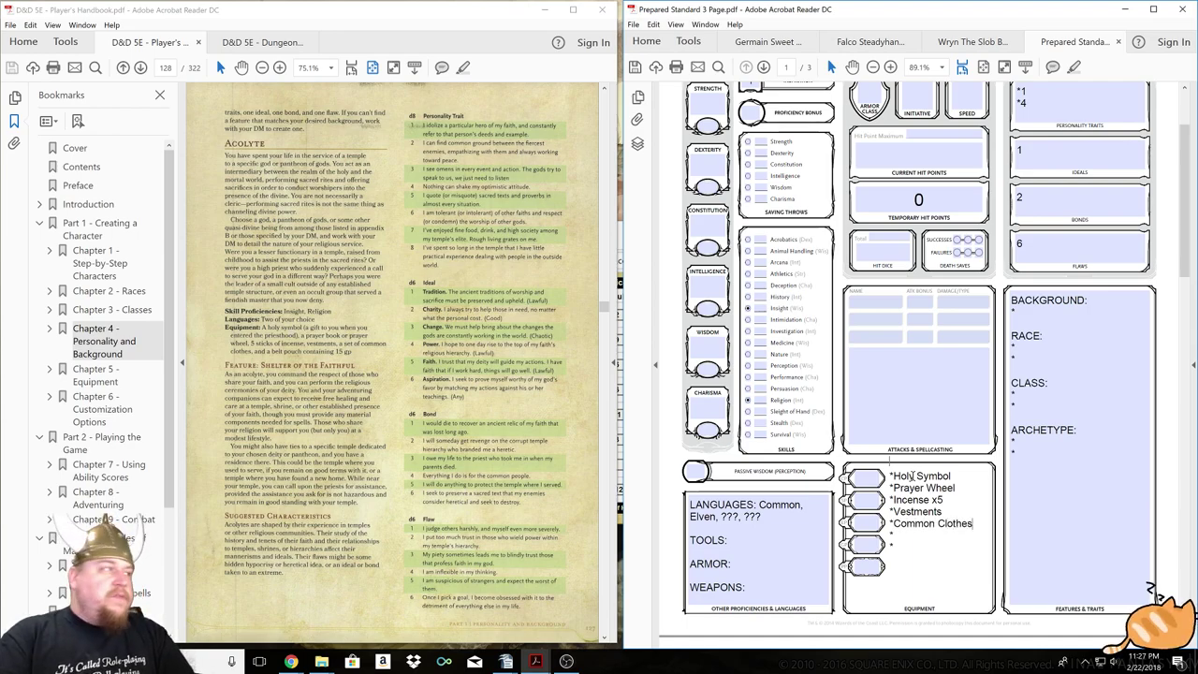
text(Belt Pouch)
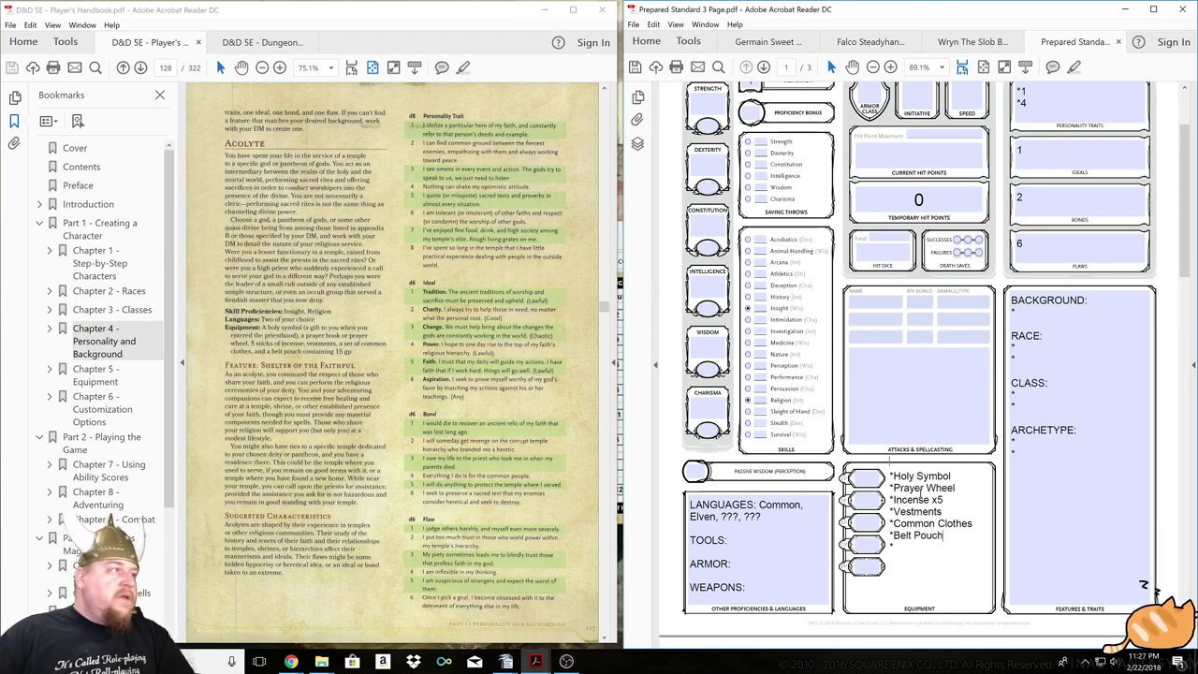
click(869, 546)
text(15)
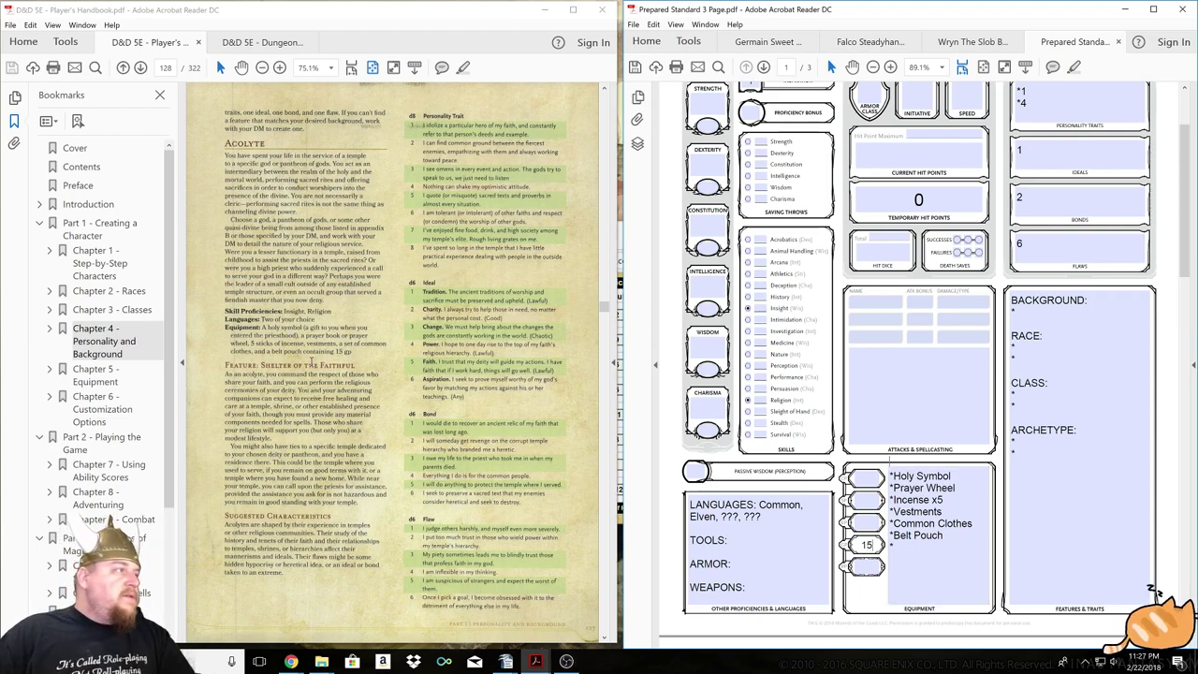
Enter the Acolyte feature "Shelter of the Faithful" on the BACKGROUND bullet in Features & Traits.
click(312, 362)
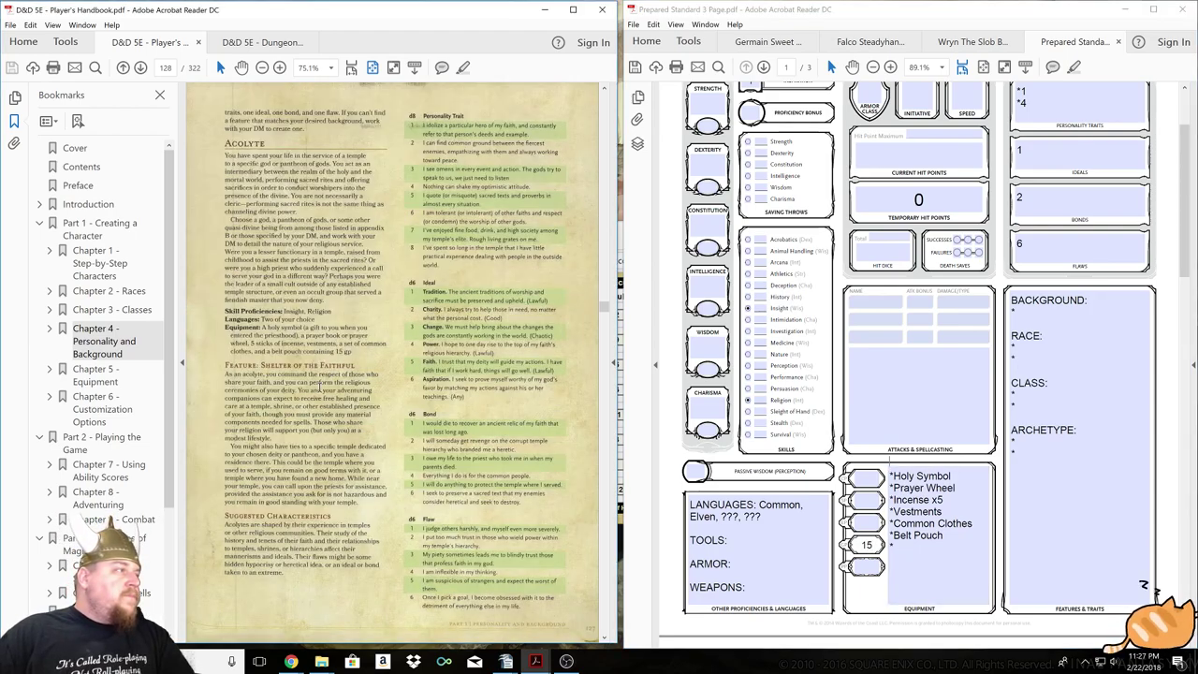
click(1058, 313)
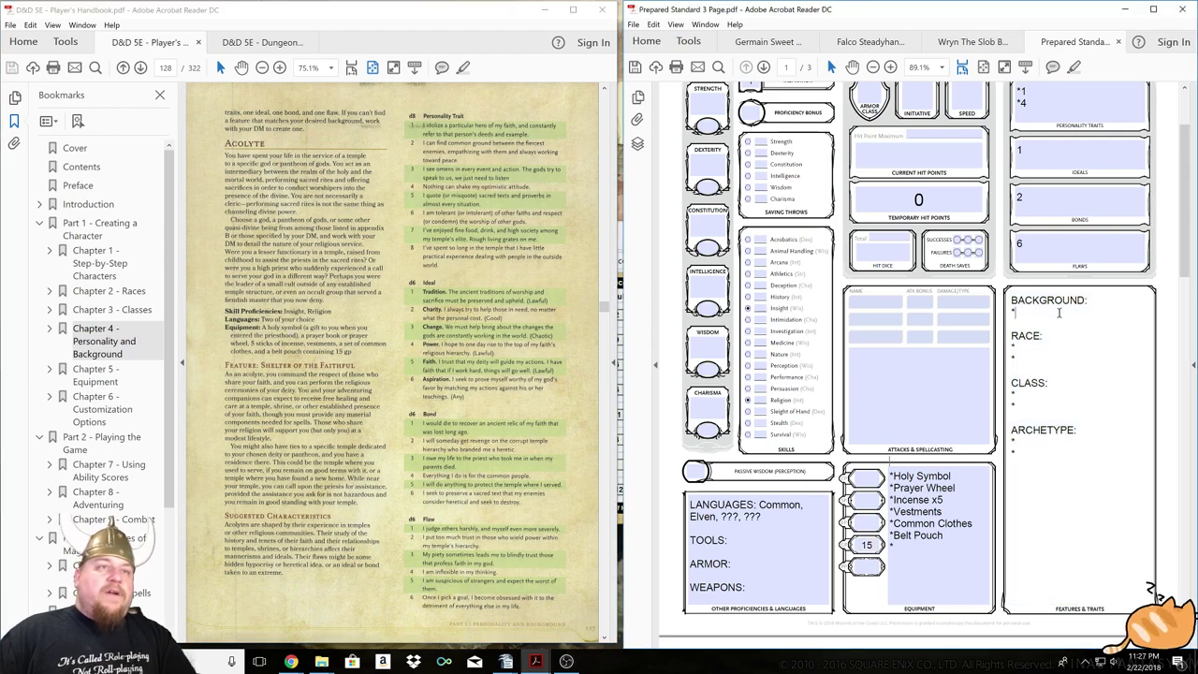
text(Shelter the)
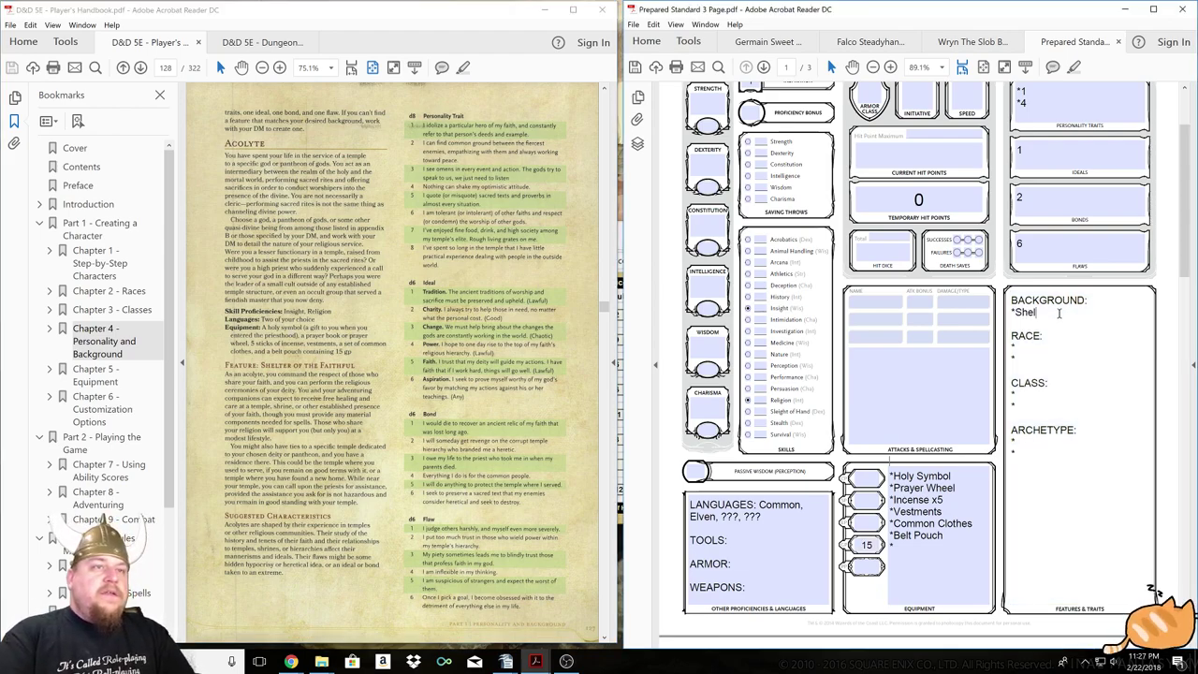
key(BackSpace)
key(BackSpace)
key(BackSpace)
text(of the Fa)
text(it)
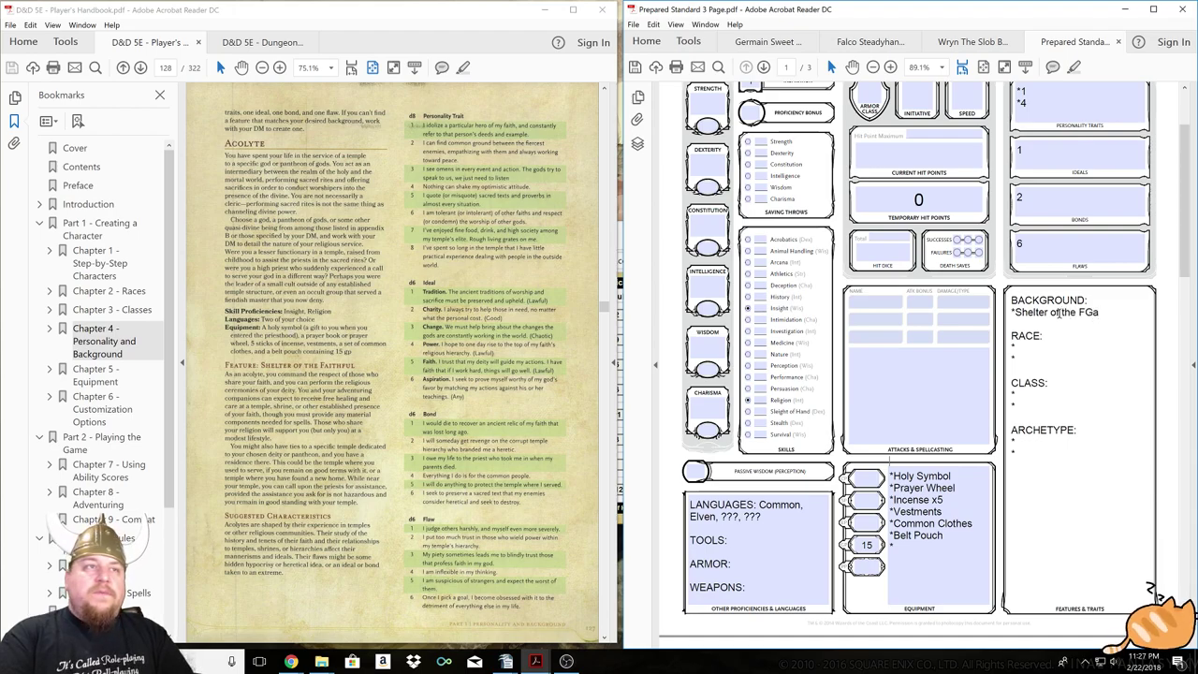
key(BackSpace)
key(BackSpace)
text(aithfu)
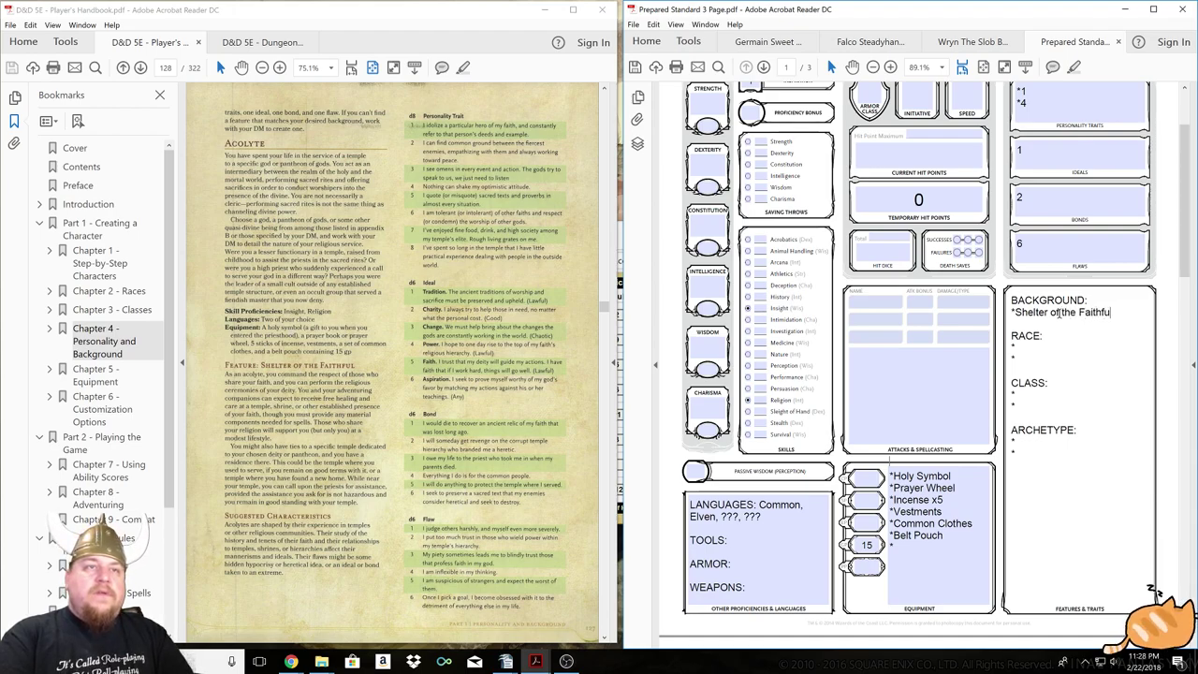
text(l)
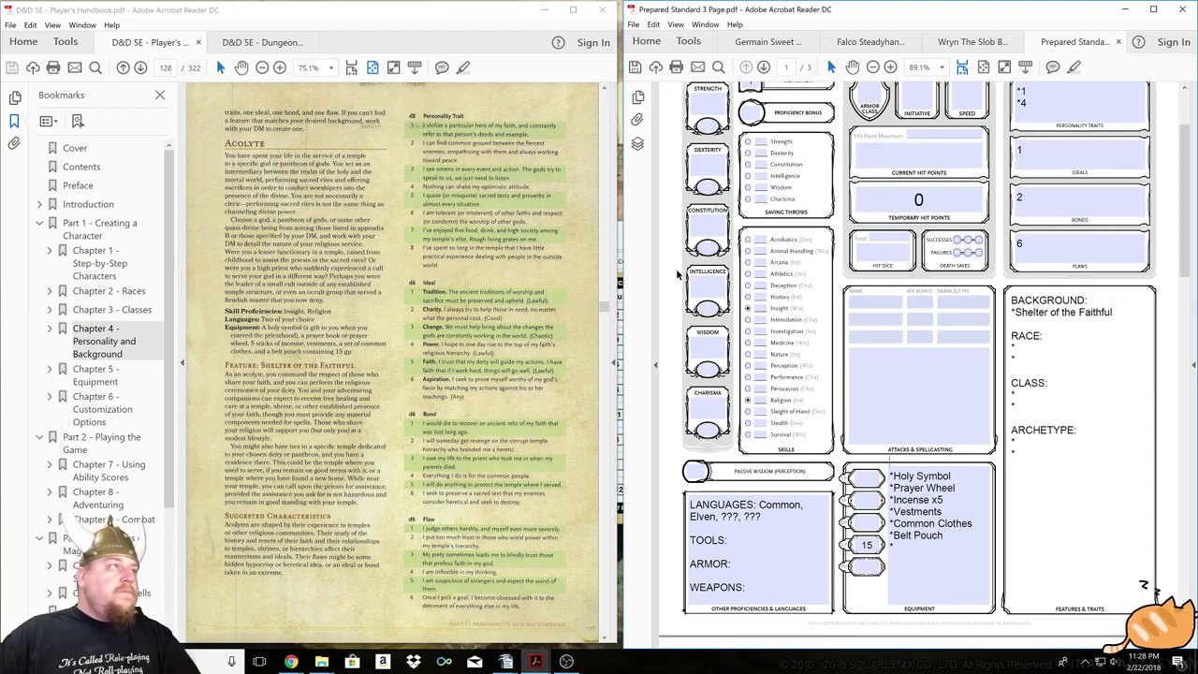
Replace the numbers 1 and 4 in Personality Traits with the full text of those Acolyte traits from the Player's Handbook.
scroll(1076, 240, up, 3)
scroll(1075, 240, up, 1)
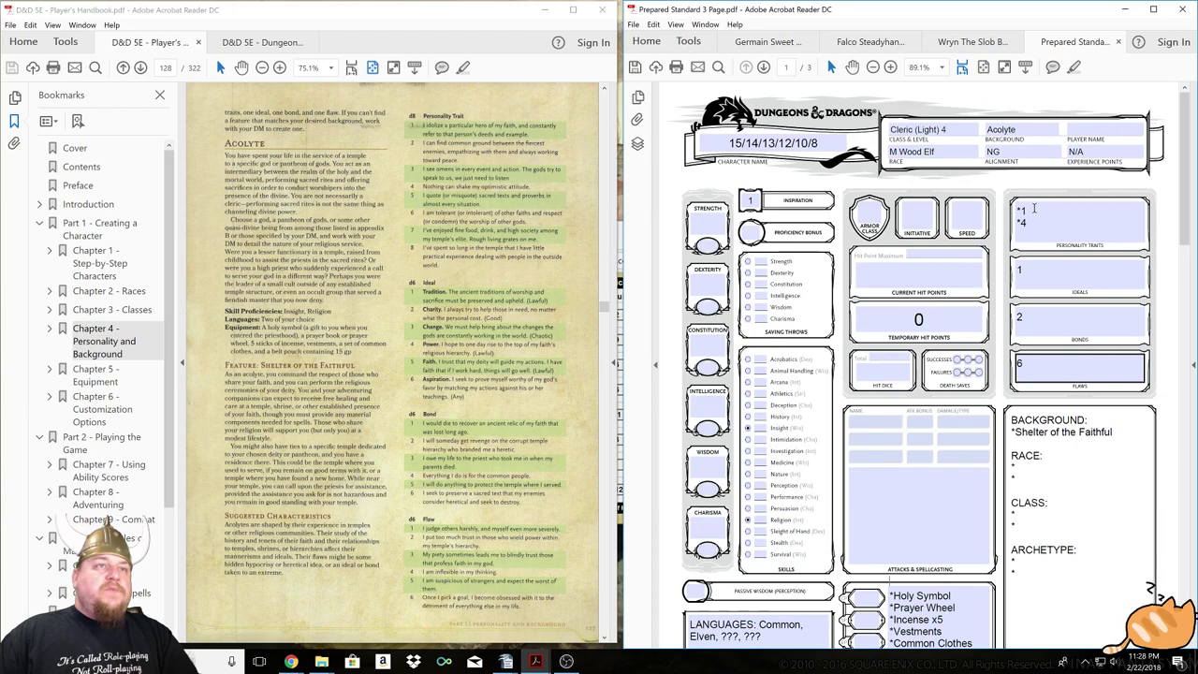
click(1075, 222)
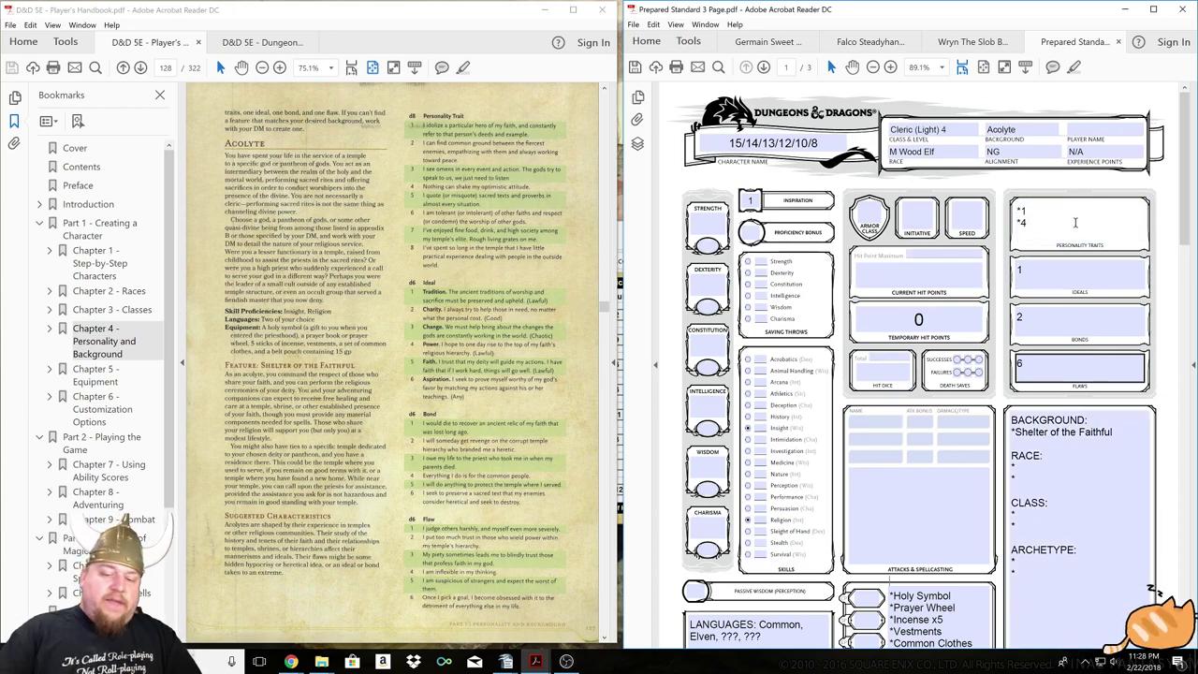
key(BackSpace)
text(I idolize a particular hero of my faith, and constantly)
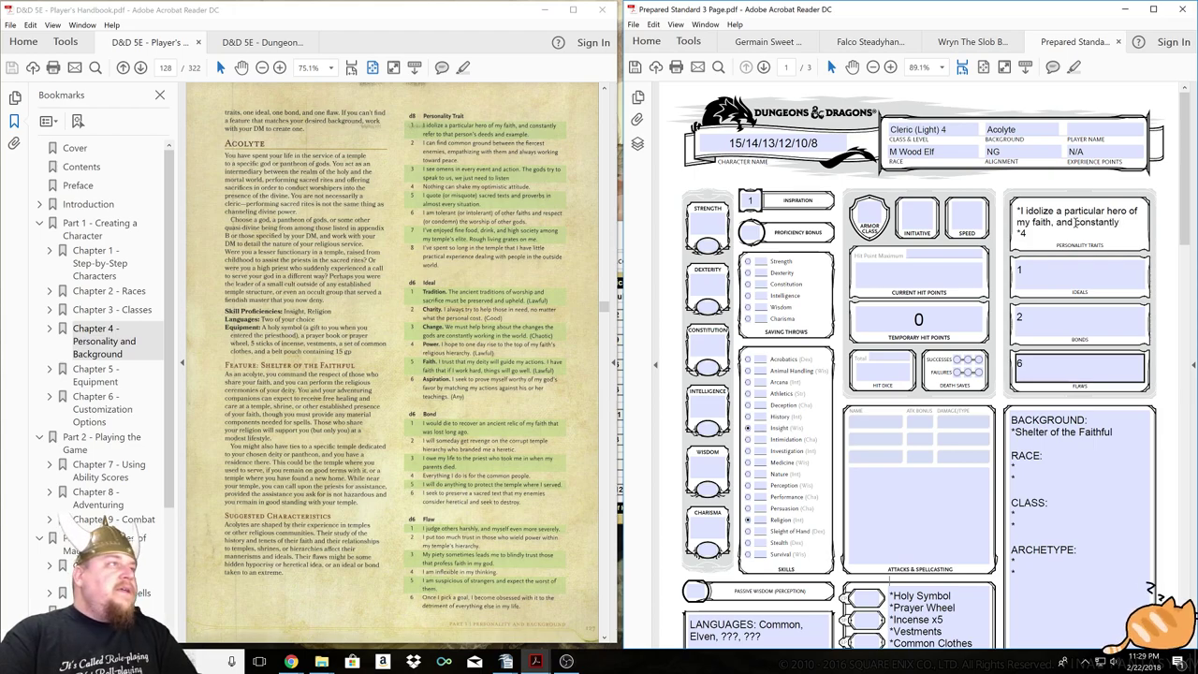
text( refer to that p)
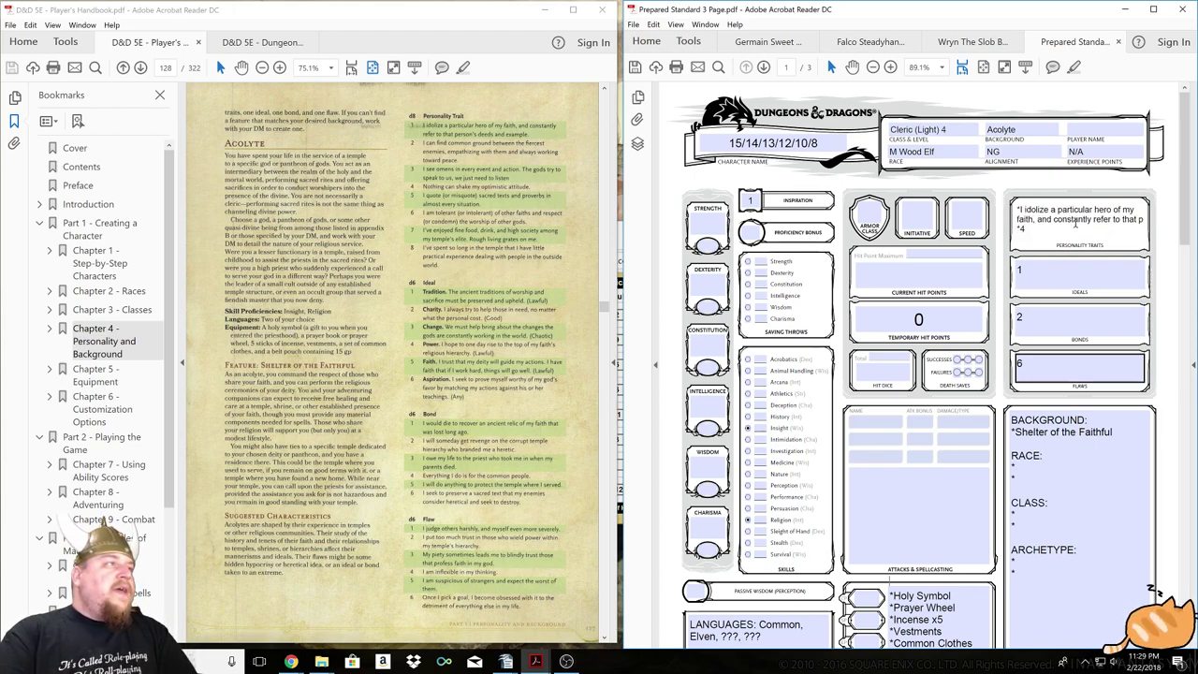
text(erson's deeds as an )
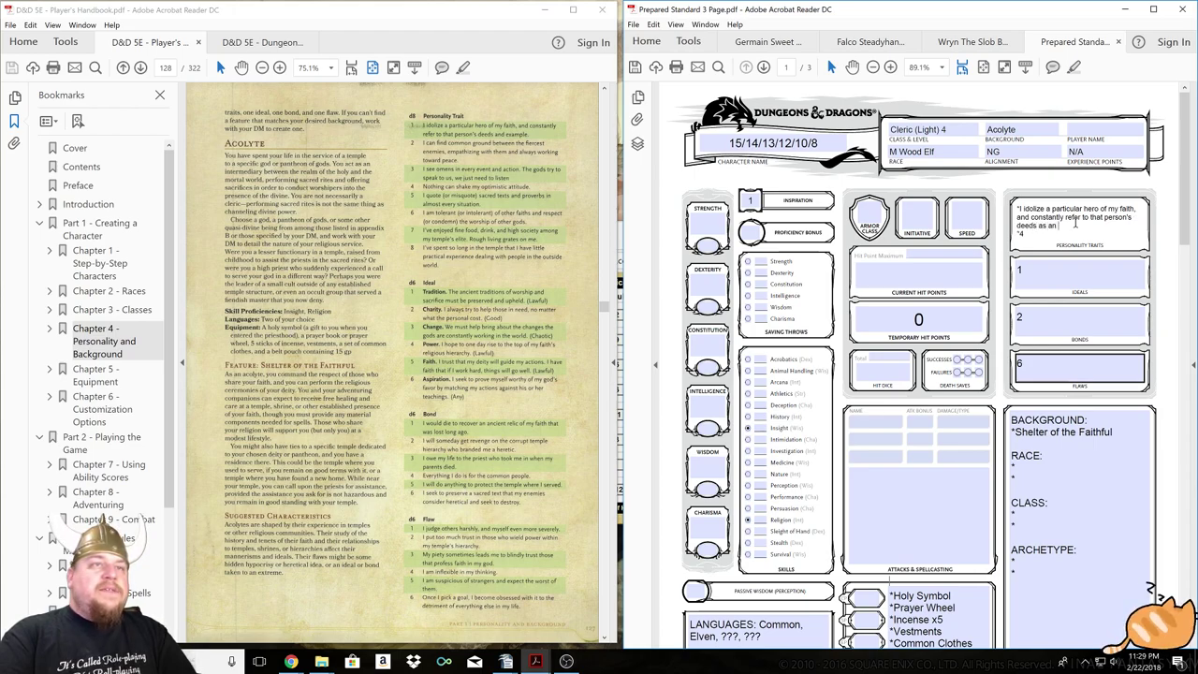
text(example)
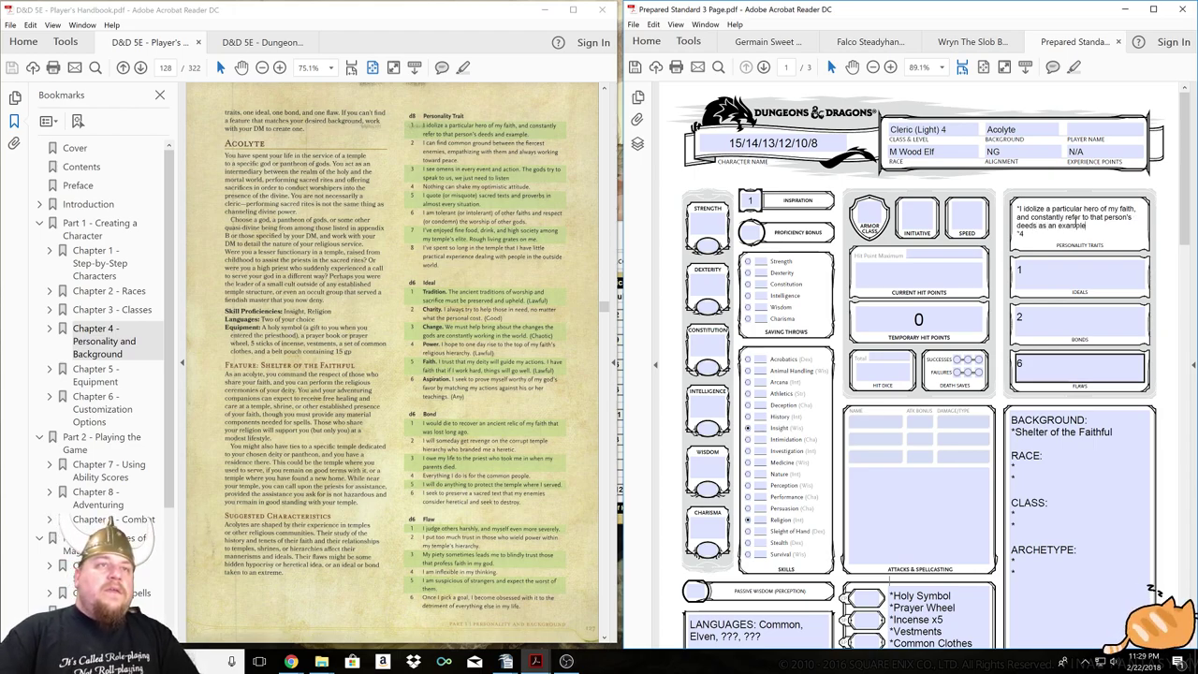
text(. *)
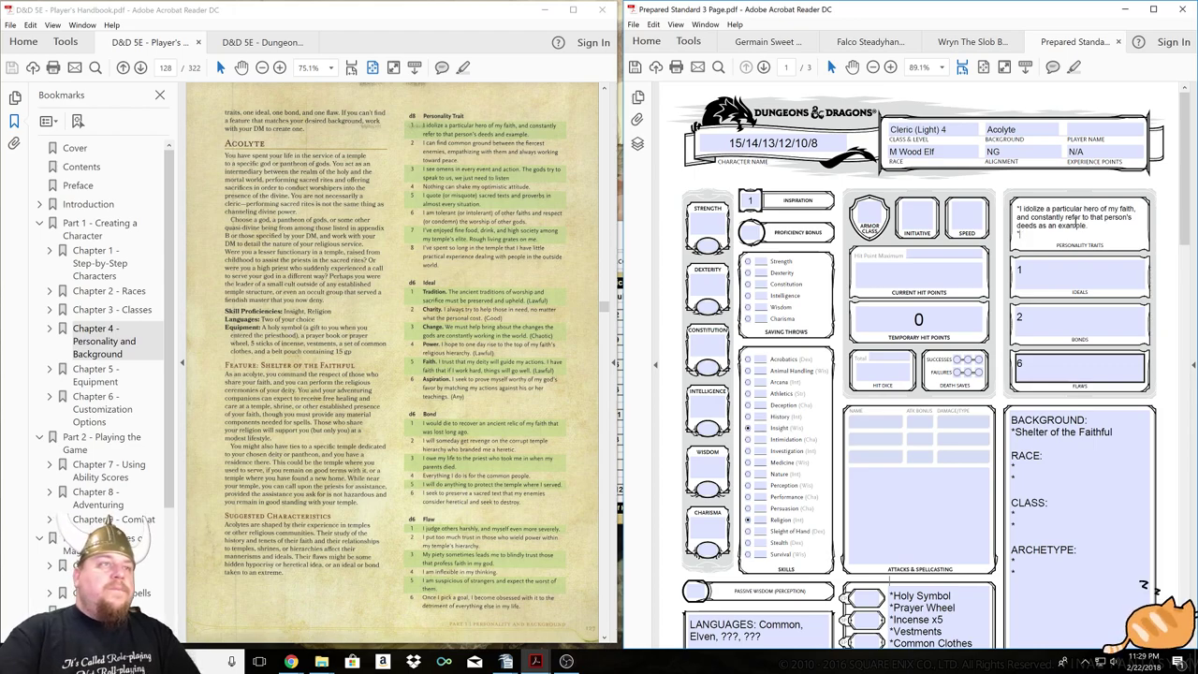
text(Nothing can shake my optimistic attitude.)
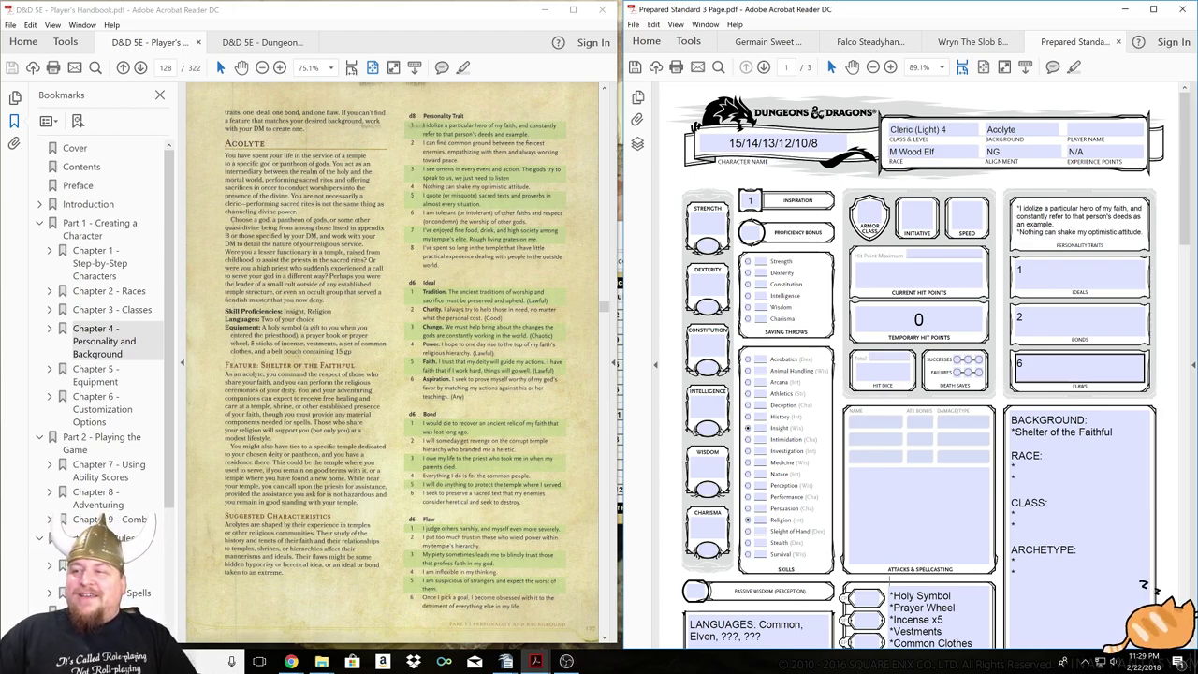
Replace the 1 in Ideals with the Acolyte ideal "Tradition. The ancient traditions of worship and sacrifice must be preserved and upheld.".
key(alt+Tab)
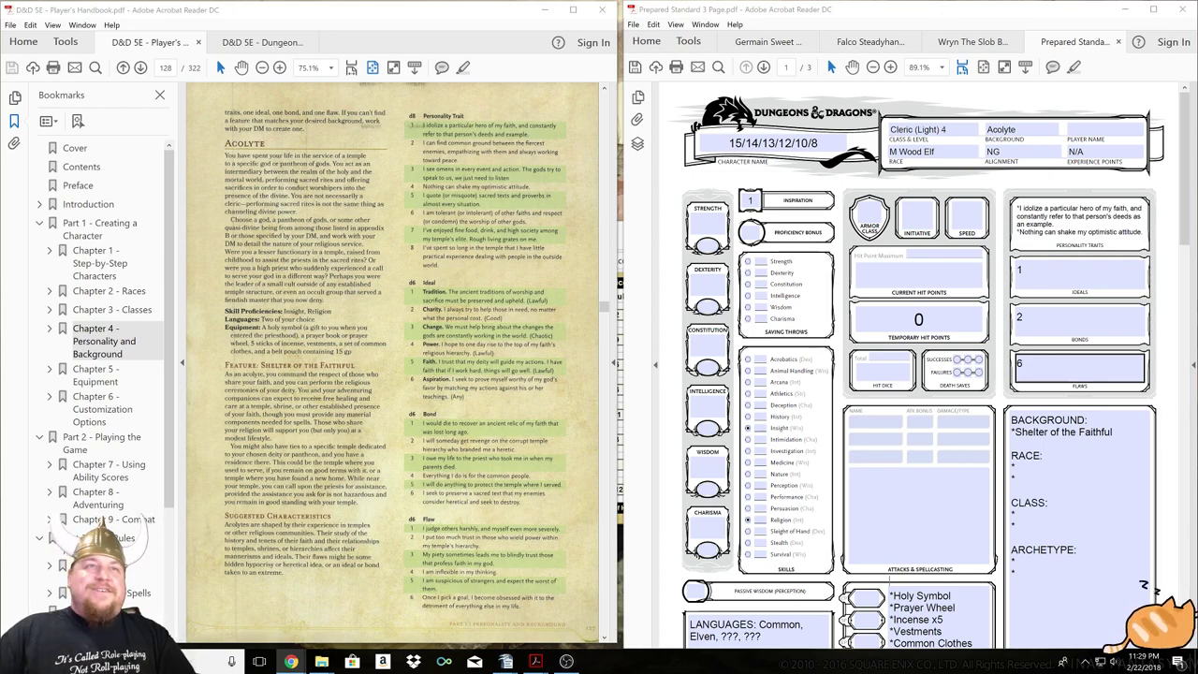
click(970, 214)
click(1051, 282)
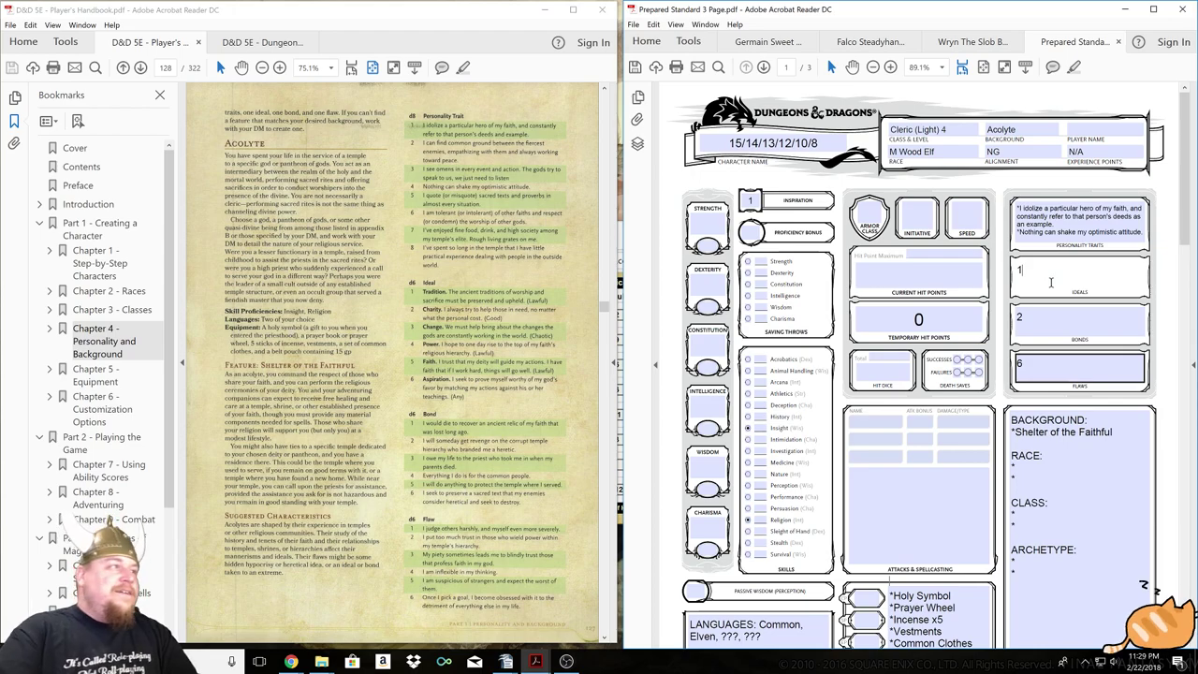
key(Delete)
text(Tradition. The ancient traditions of worship and sacrifice)
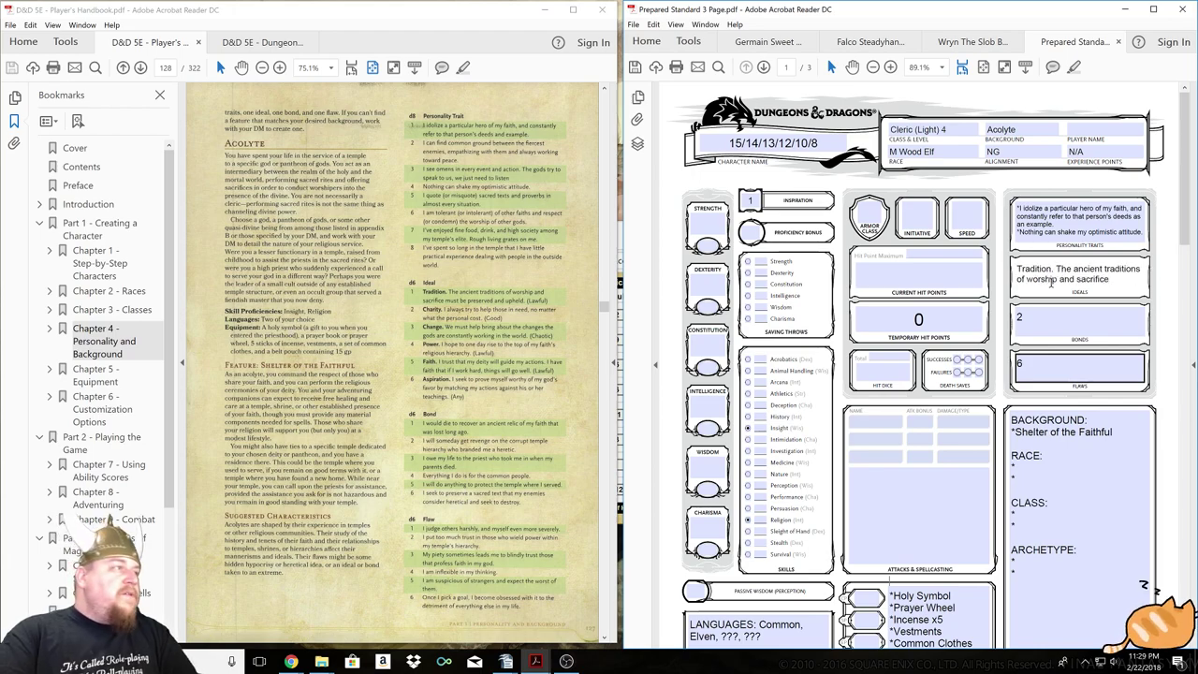
text( must be pre)
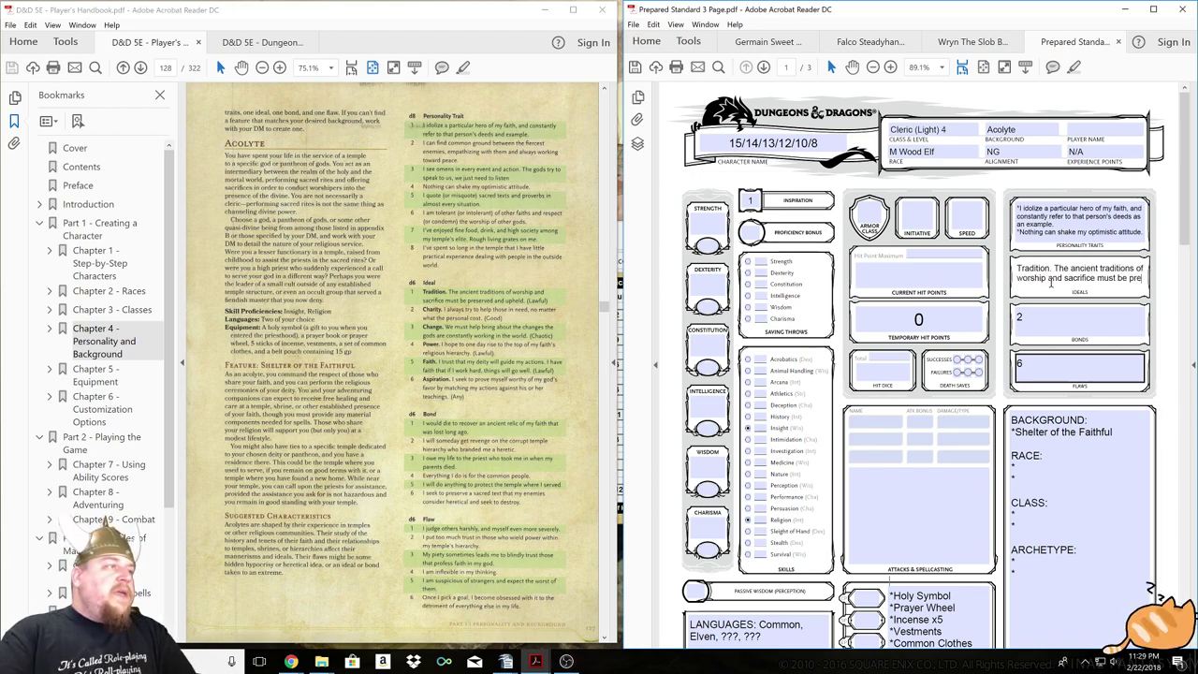
text(served and upheld.)
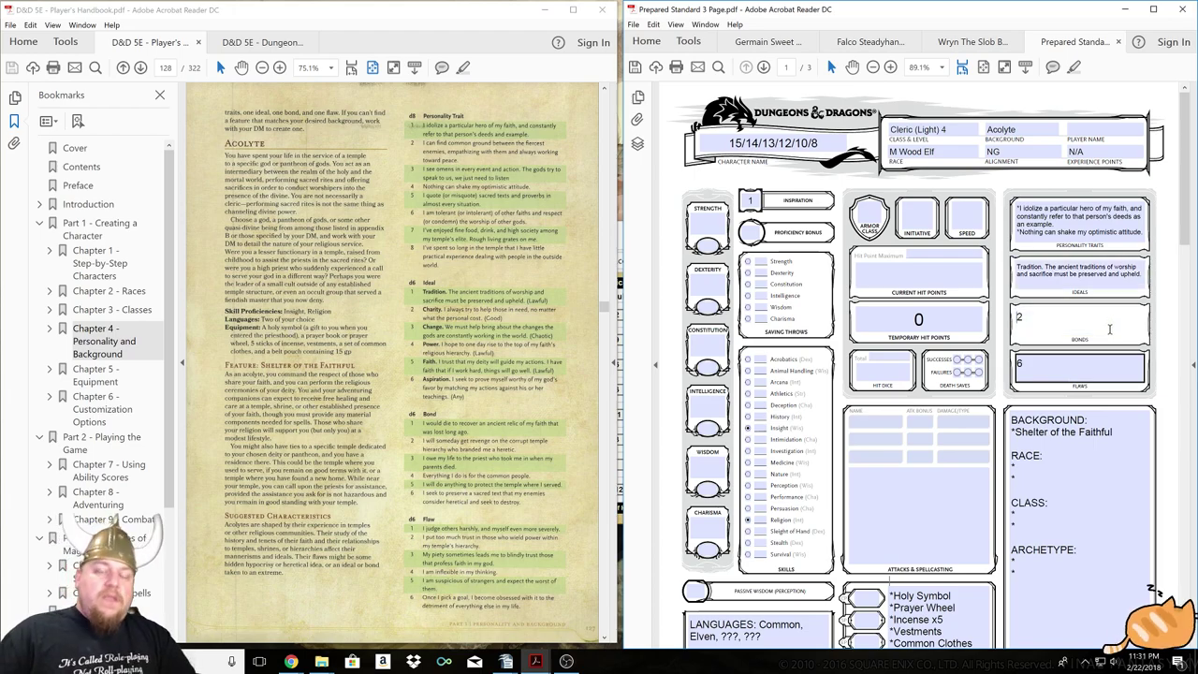
Replace the 2 in Bonds with "I will someday get revenge on the corrupt temple hierarchy who branded me a heretic.".
key(BackSpace)
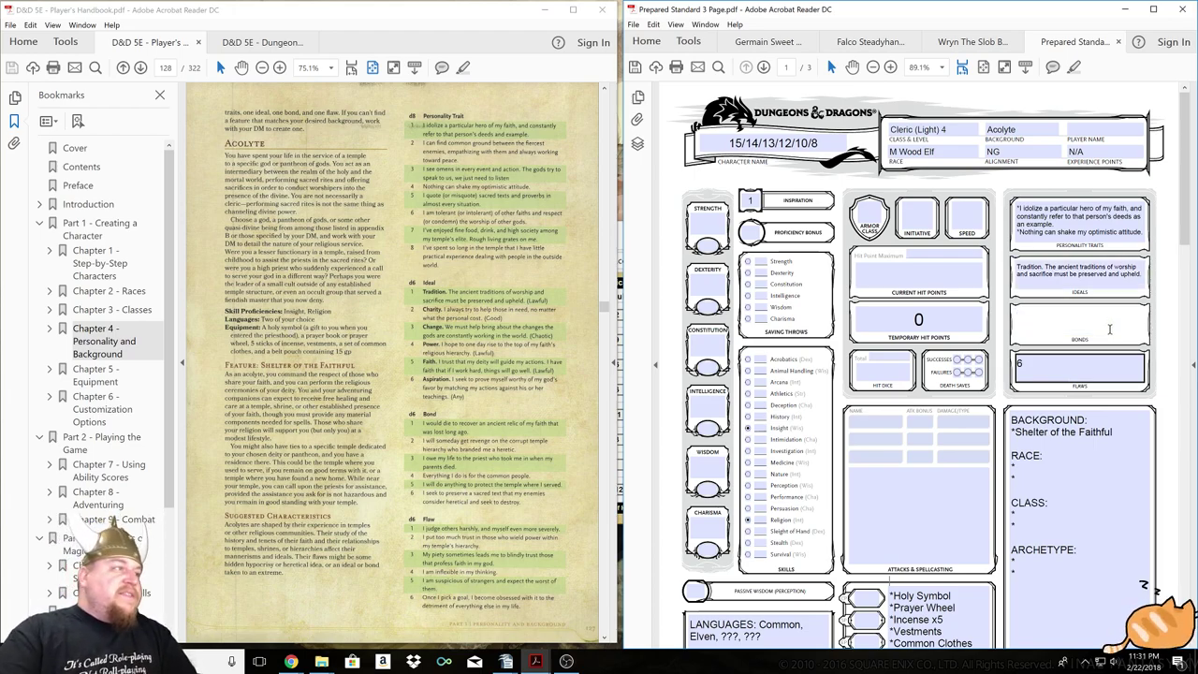
text(I will someday get revenge on the corrupt temple)
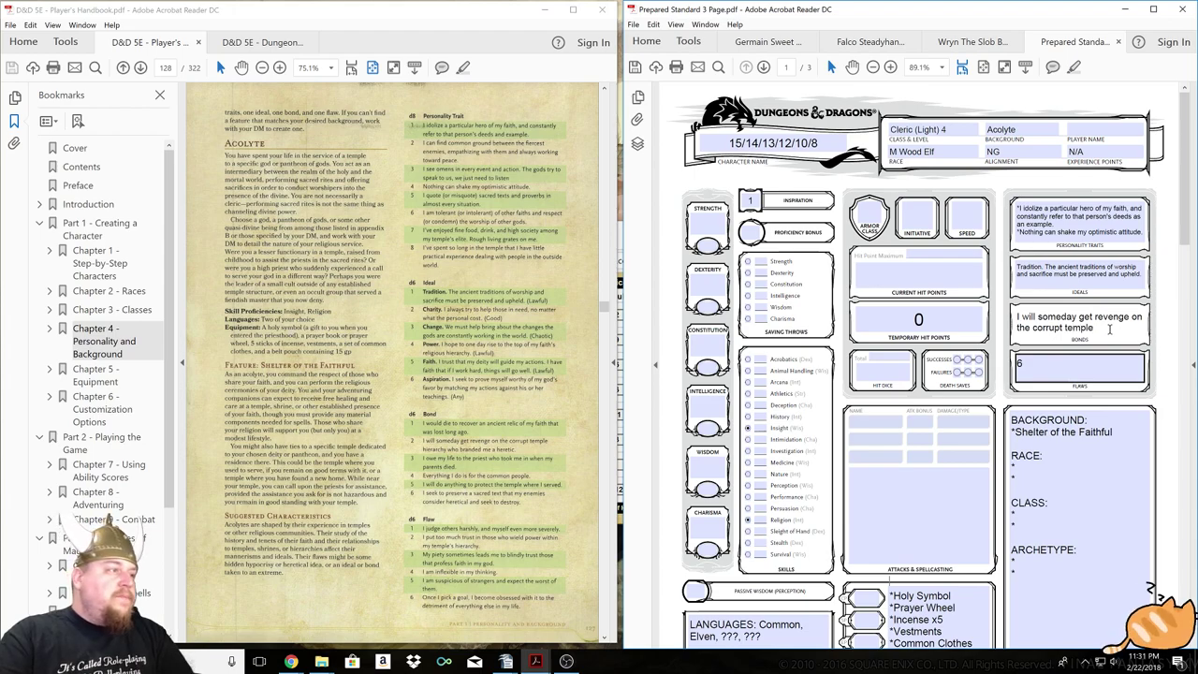
text( hierarch)
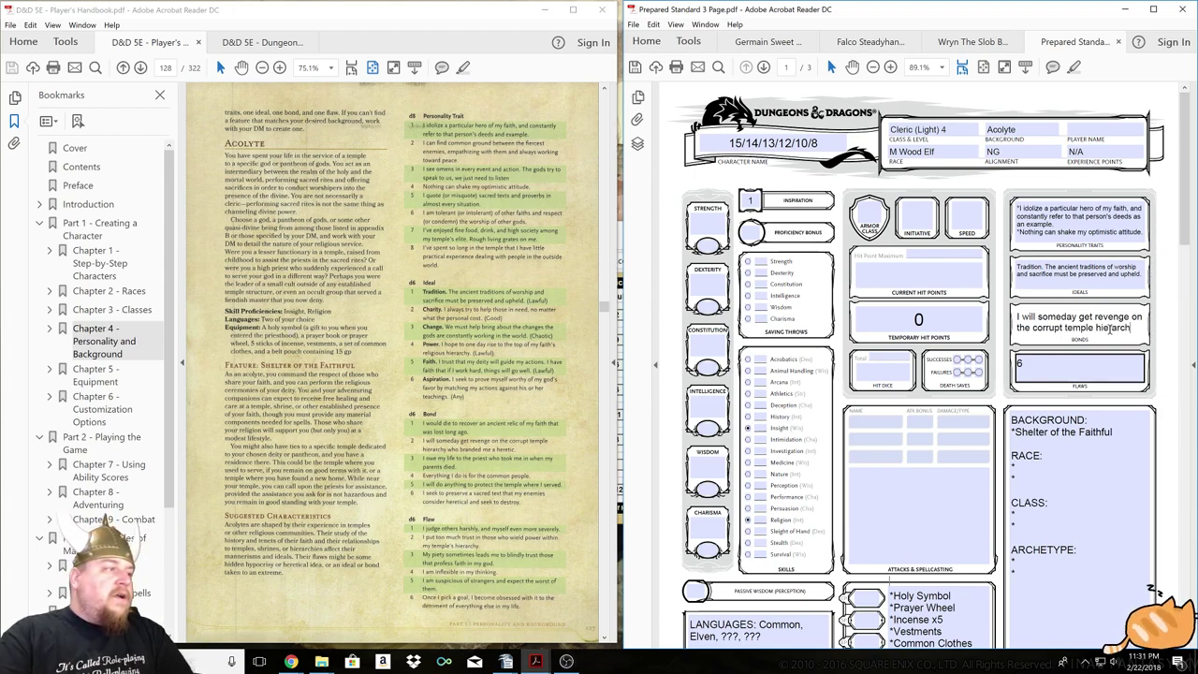
text(y who brand)
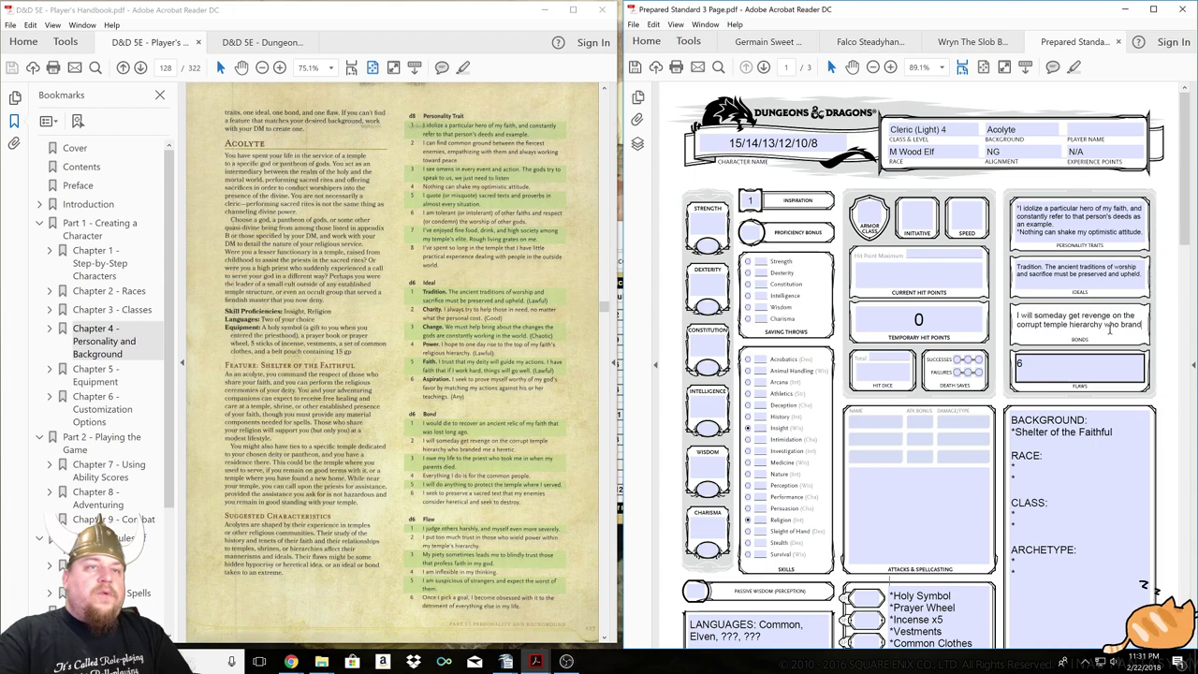
text(ed me a heretic.)
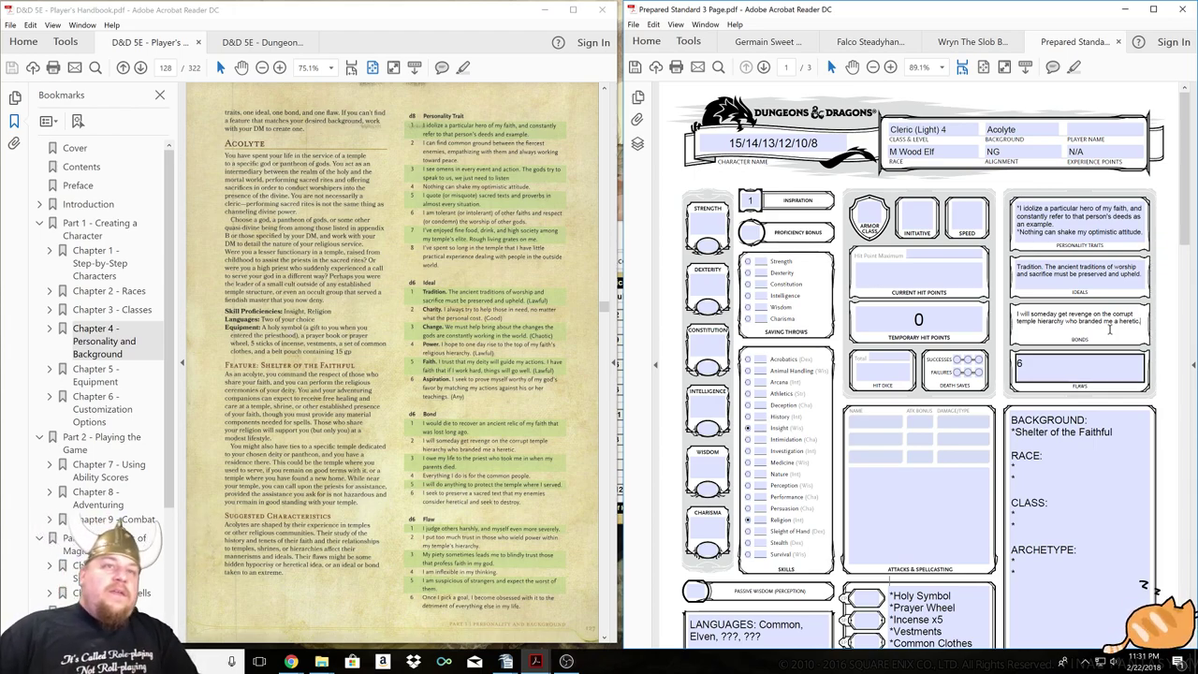
Replace the 6 in Flaws with "Once I pick a goal, I become obsessed with it to the detriment of everything else in my life.".
click(1099, 368)
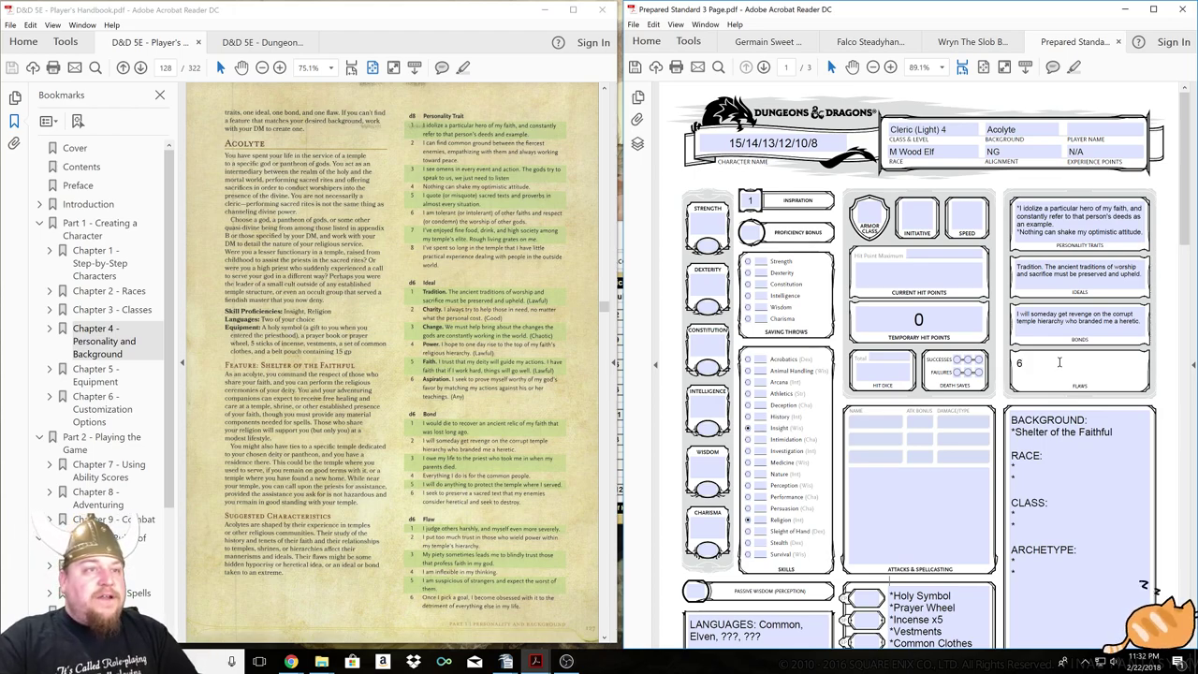
key(BackSpace)
text(Once I pick a goal, I become obsesses with it to the detriment of everything else in my life)
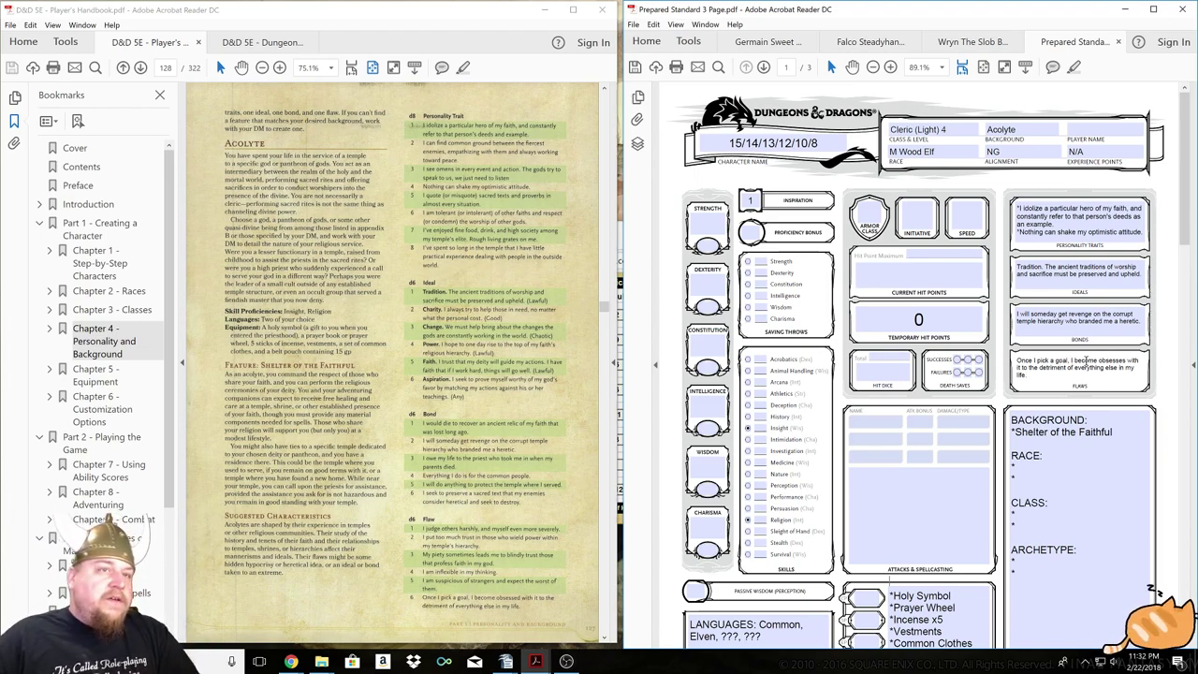
Find the Elf Traits page in Chapter 2 - Races of the Player's Handbook.
scroll(1086, 361, down, 1)
scroll(1105, 413, down, 1)
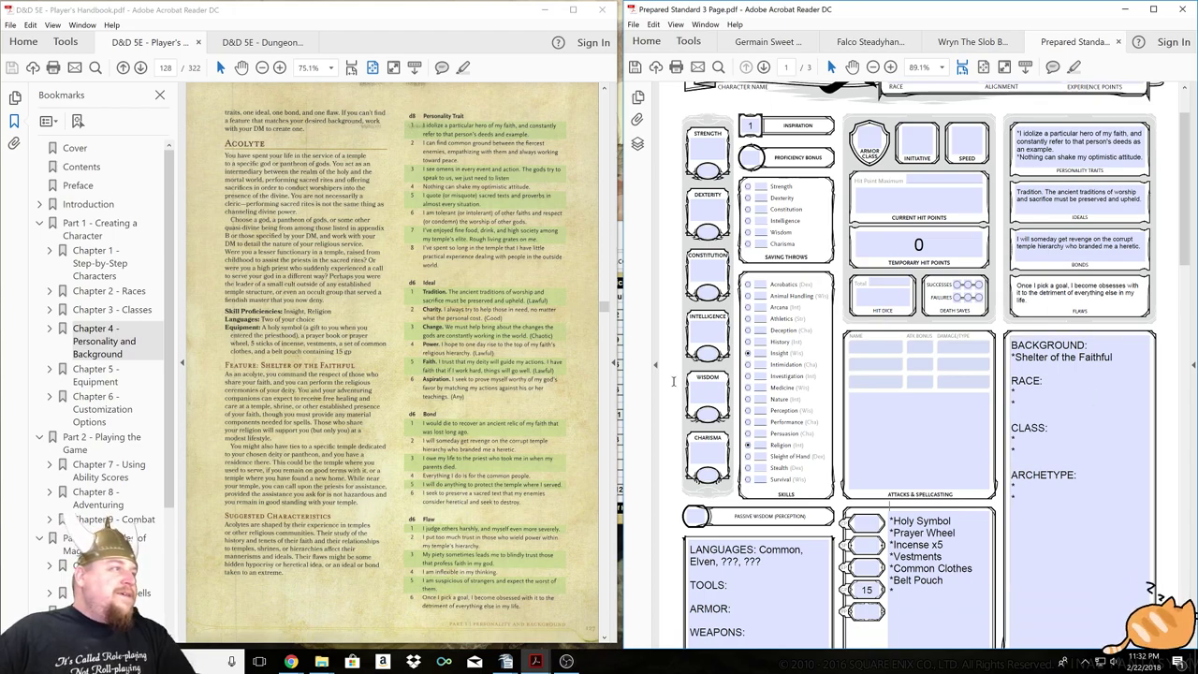
click(326, 406)
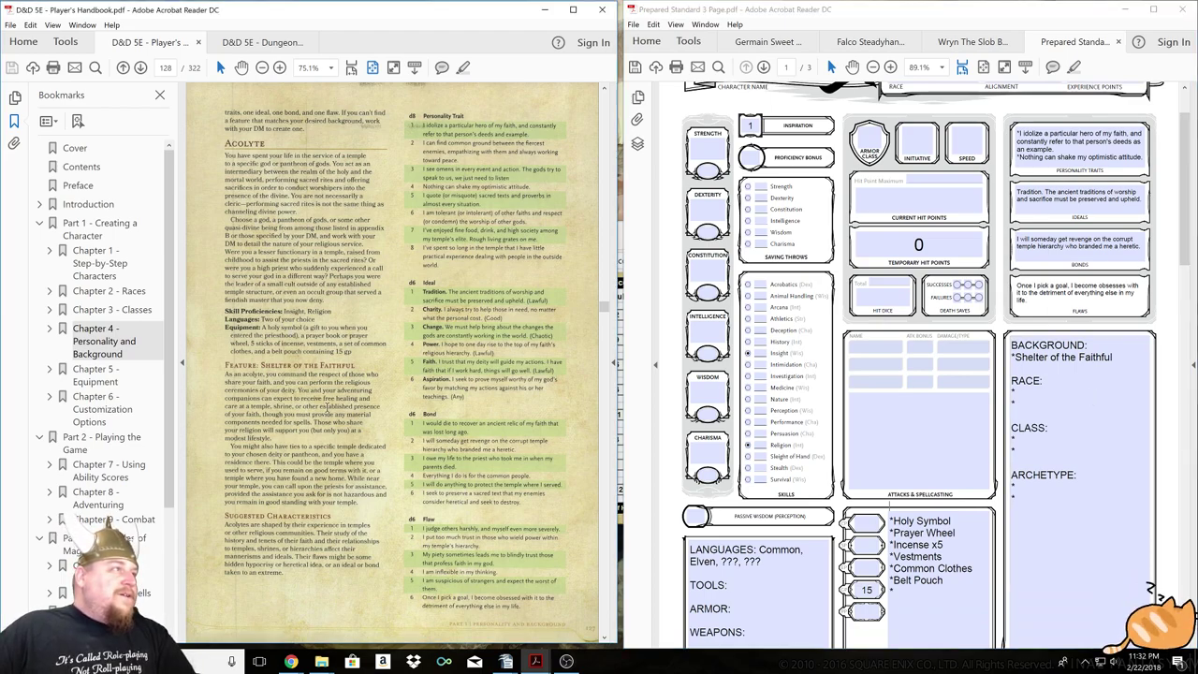
click(129, 294)
scroll(527, 354, down, 4)
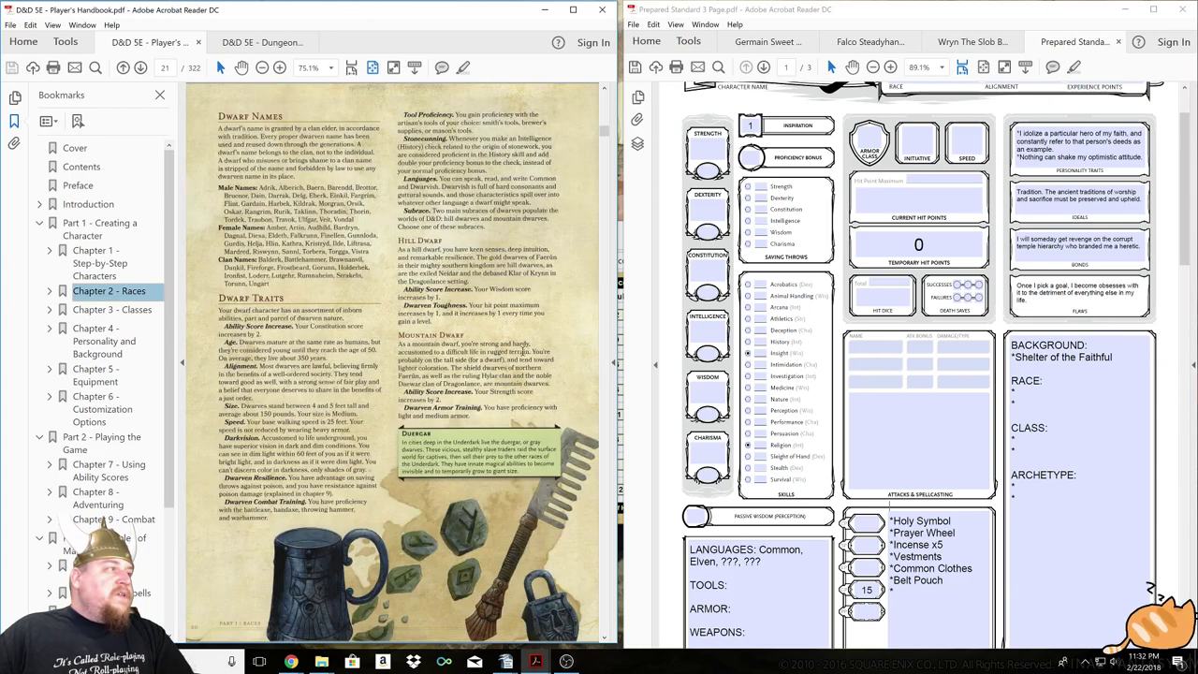
scroll(527, 354, down, 3)
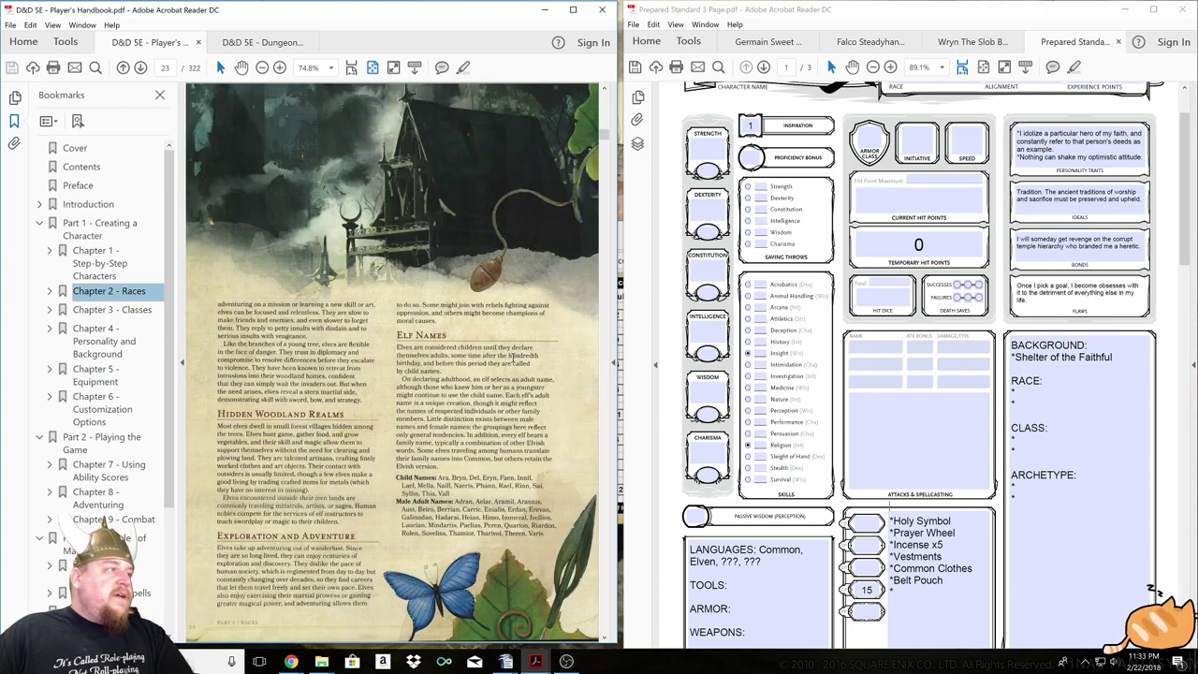
scroll(513, 357, up, 1)
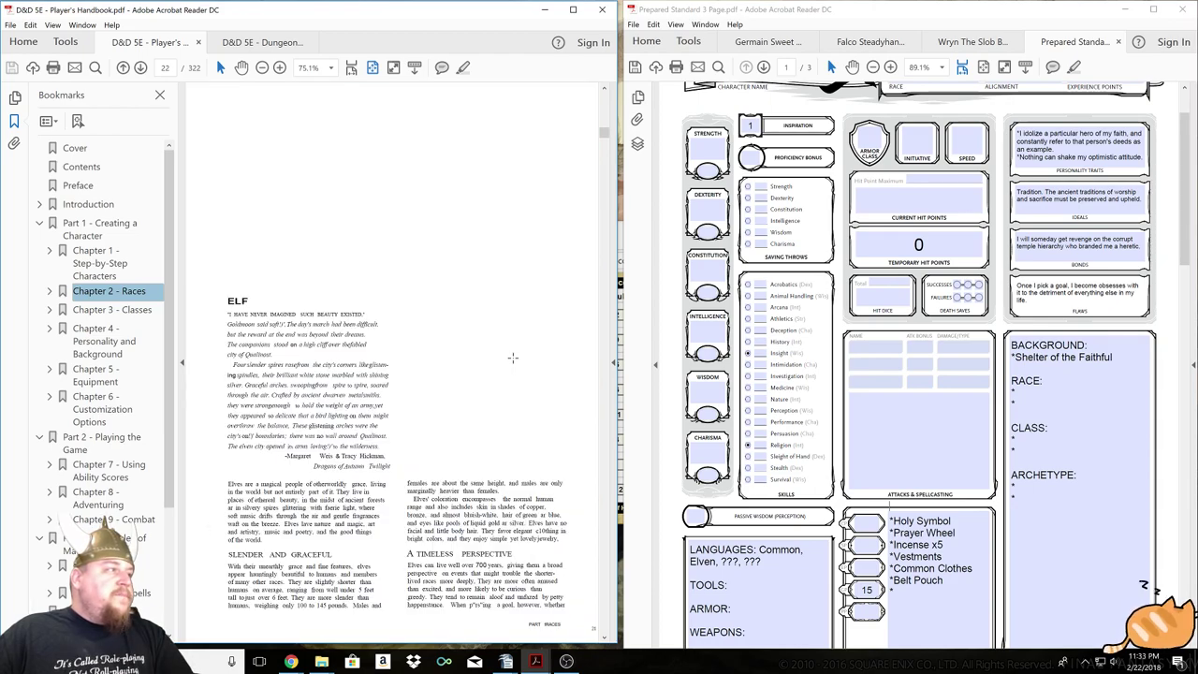
scroll(513, 358, down, 1)
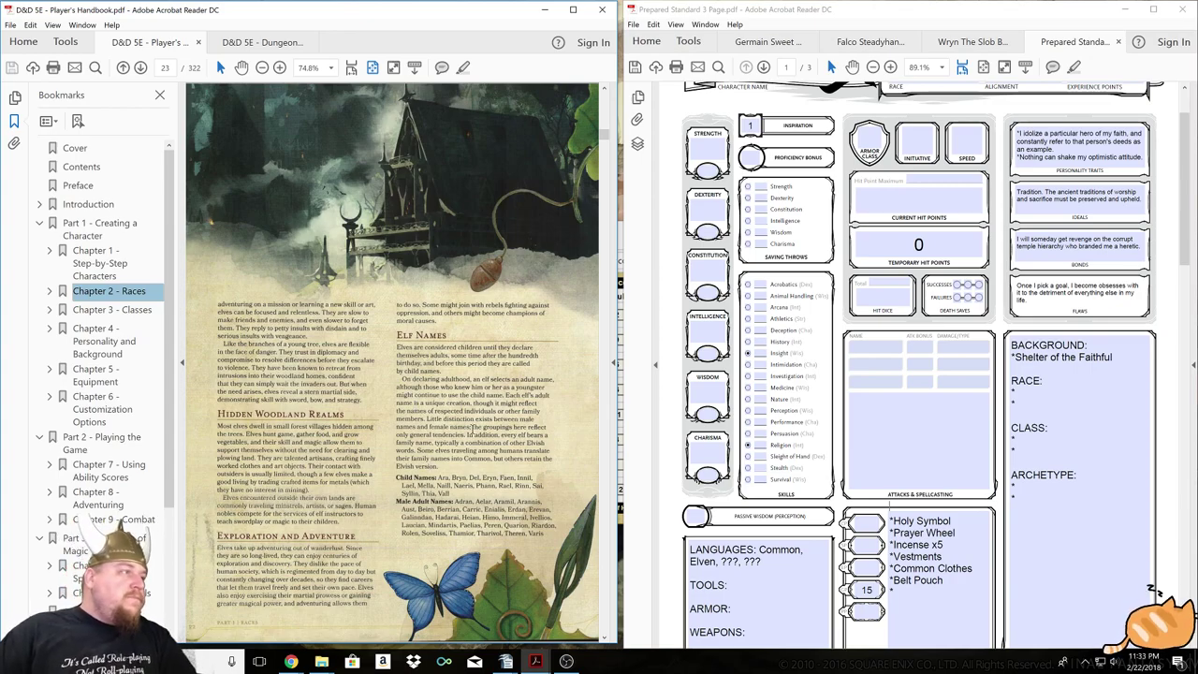
scroll(433, 409, down, 2)
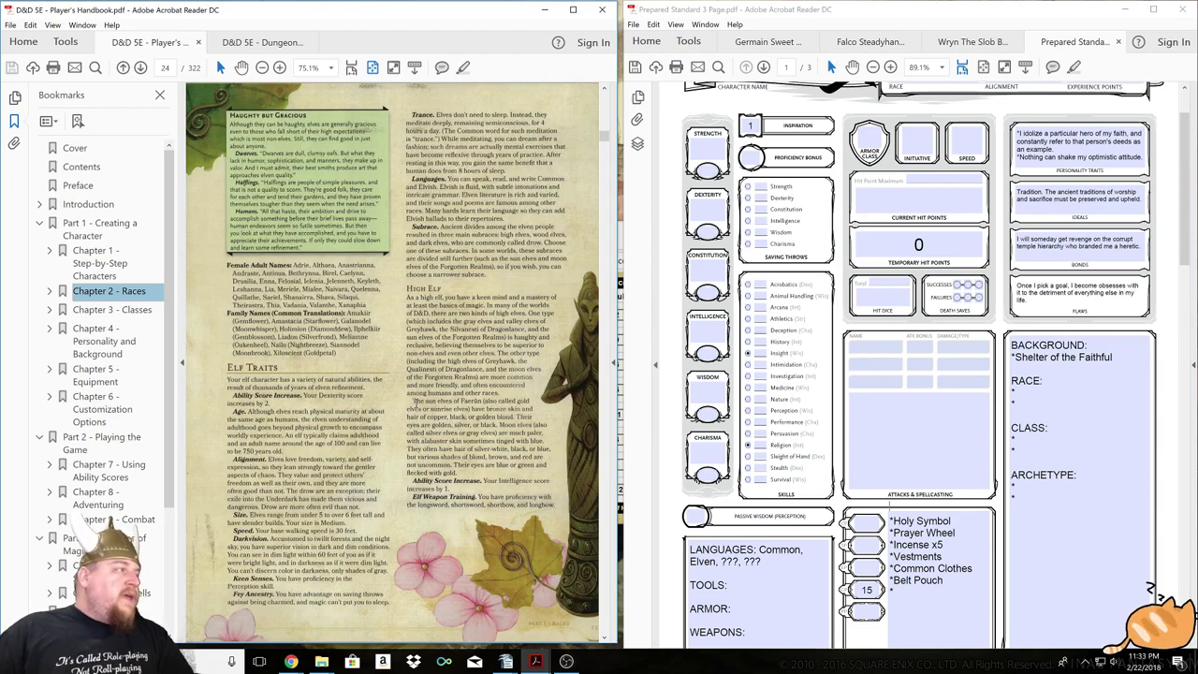
Enter the elf's Dexterity increase of 2 in the small Dexterity oval and set Speed to 30.
click(708, 231)
text(2)
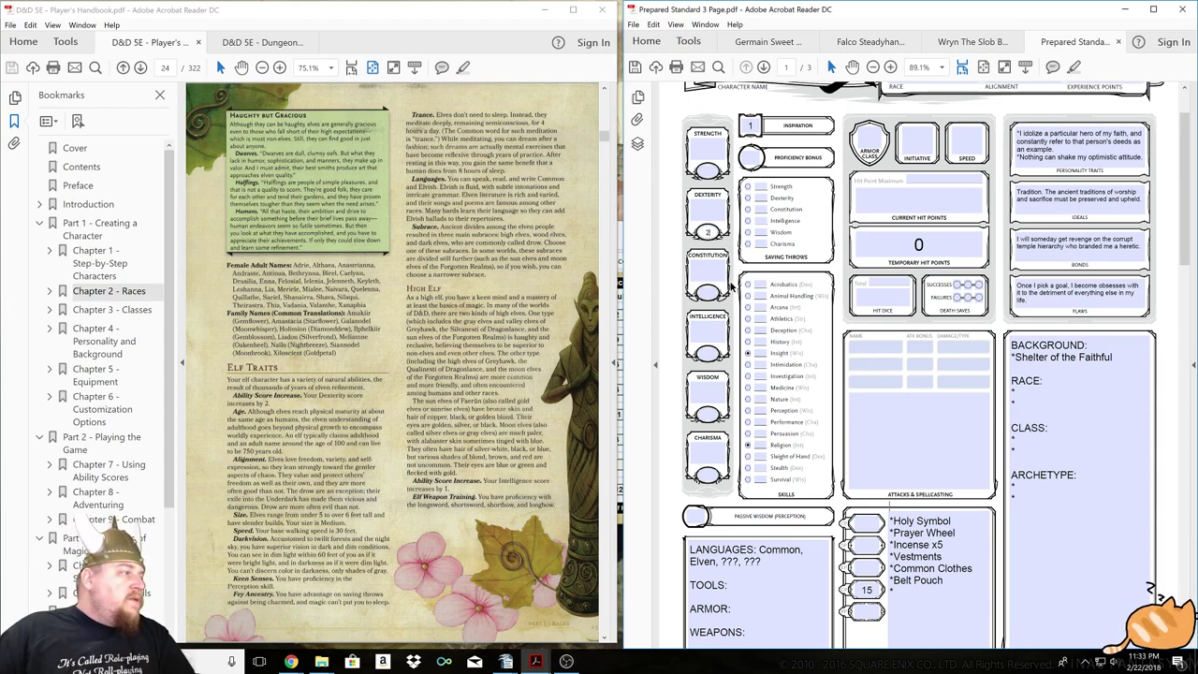
click(710, 333)
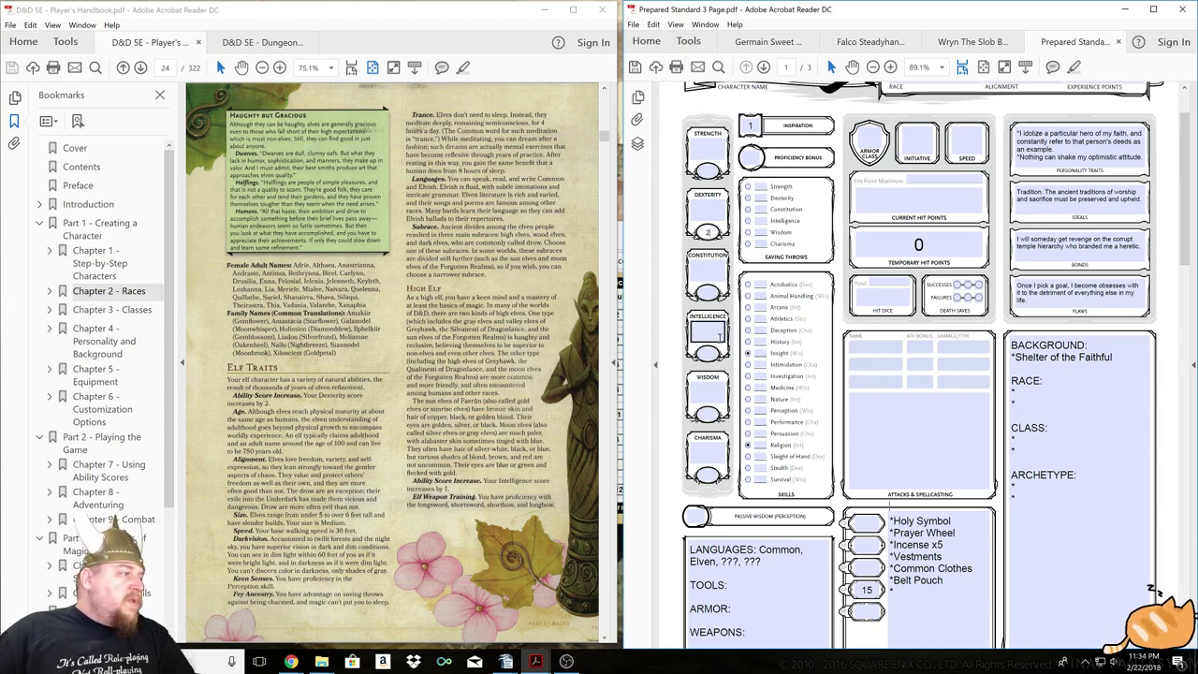
click(969, 143)
text(30)
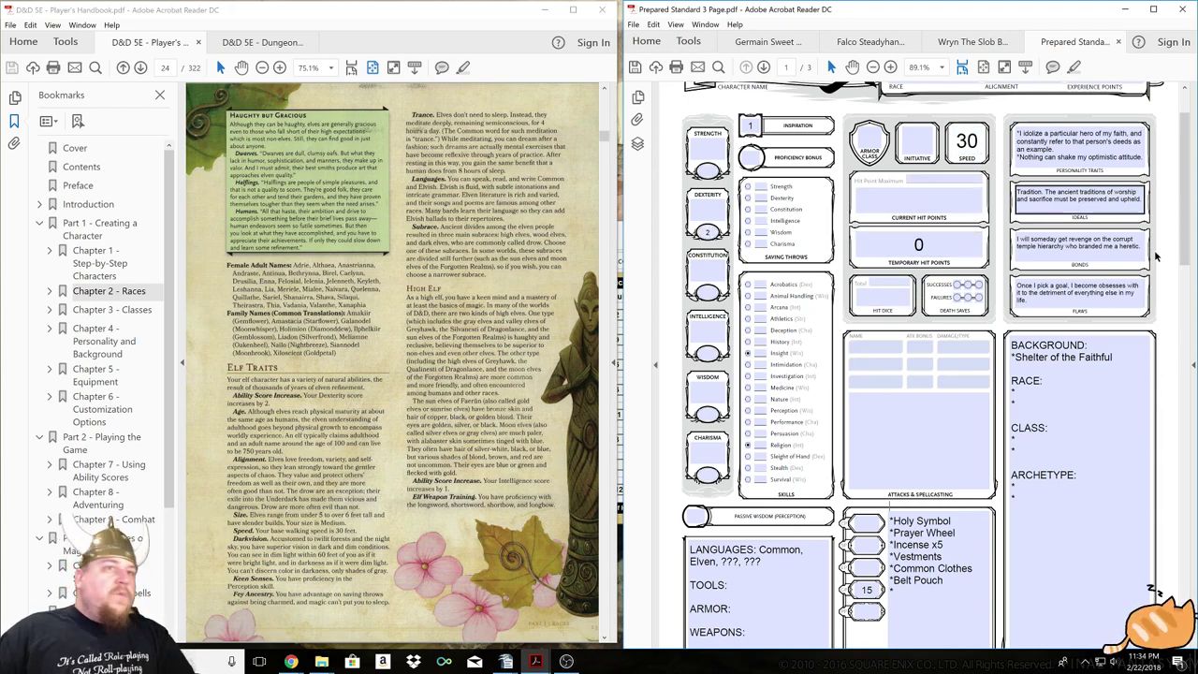
Enter "Darkvision - 60 ft." on the first RACE bullet in Features & Traits and mark Perception as proficient.
click(1029, 393)
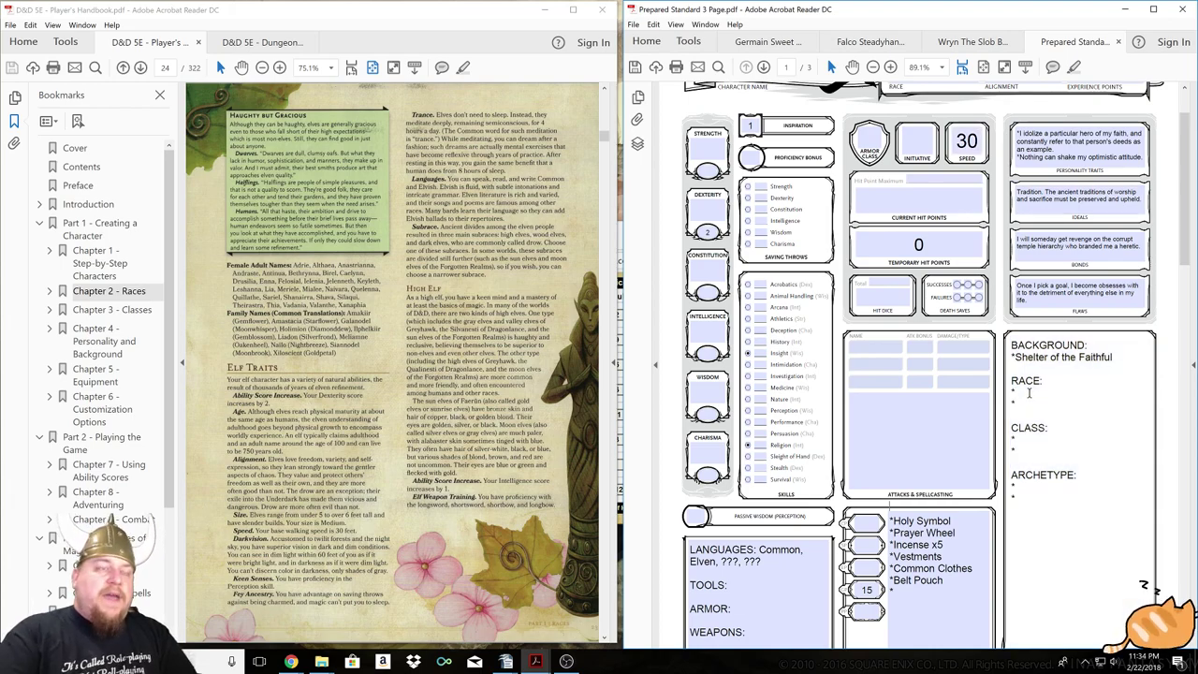
text(Darkvision)
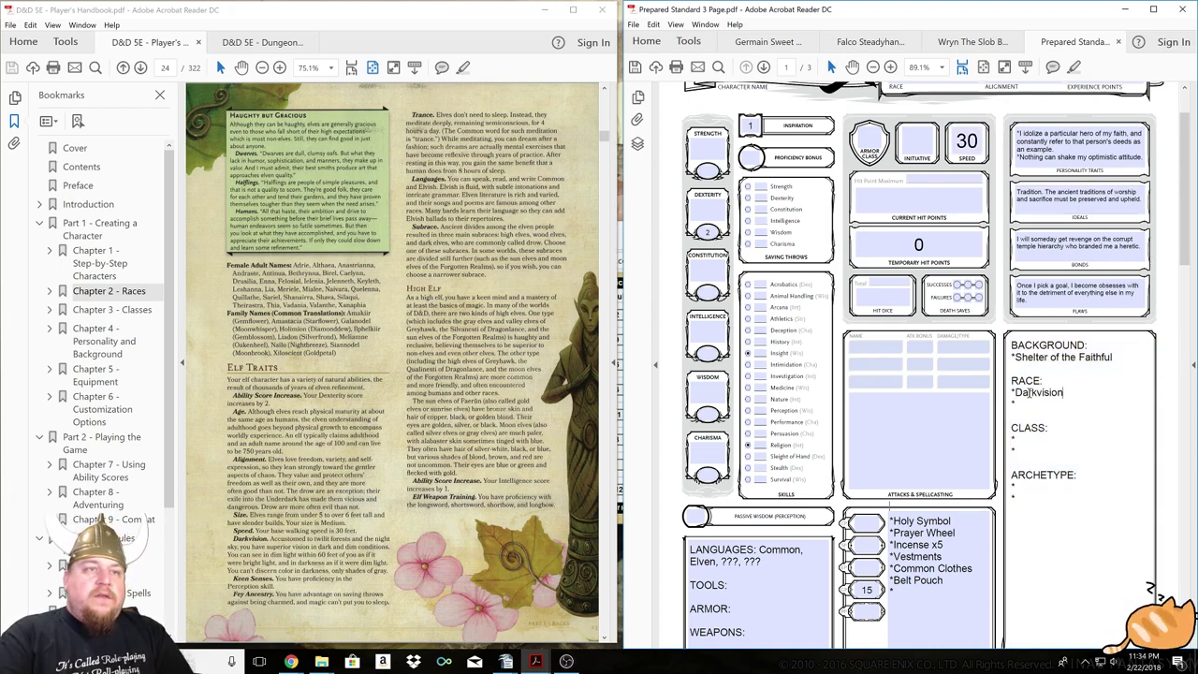
text(- 60 ft.)
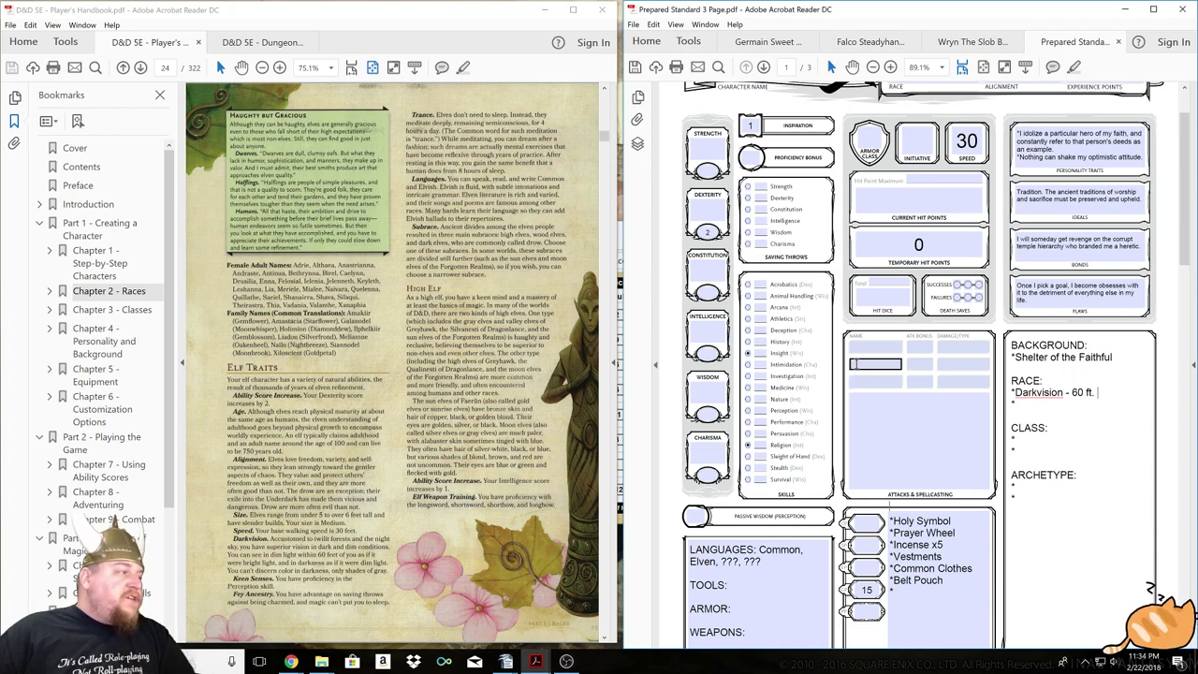
click(748, 410)
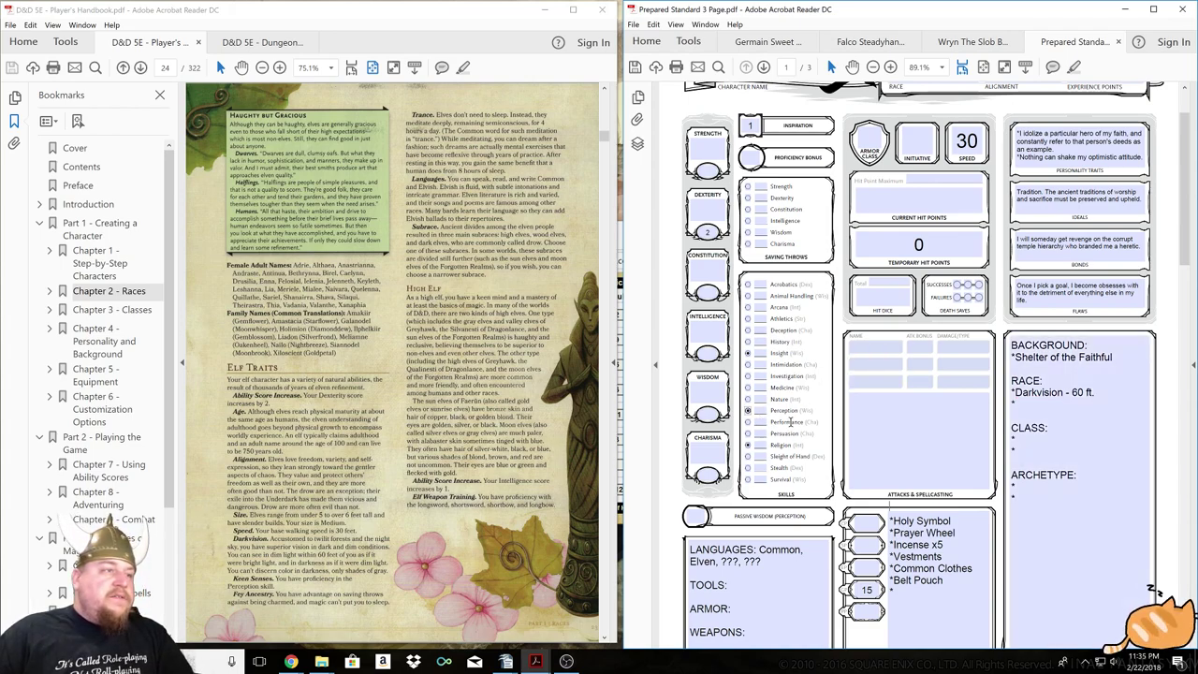
Add Fey Ancestry and Trance as further bullets under RACE in Features & Traits.
click(1037, 404)
text(Fey A)
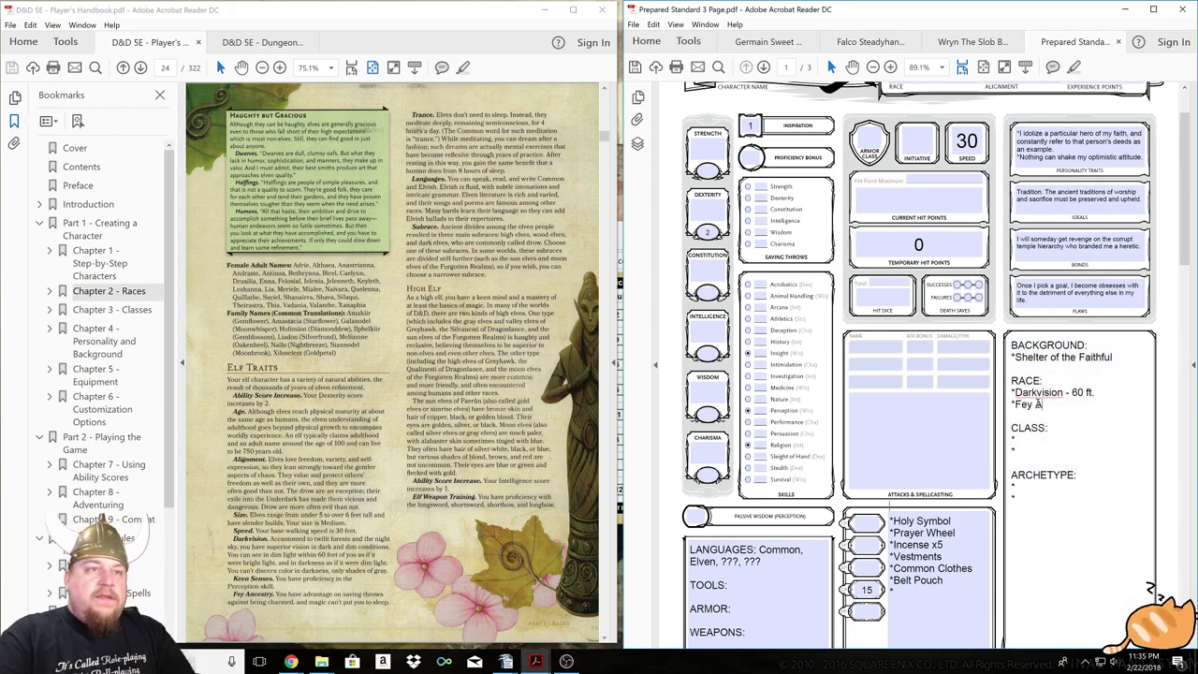
text(ncestry)
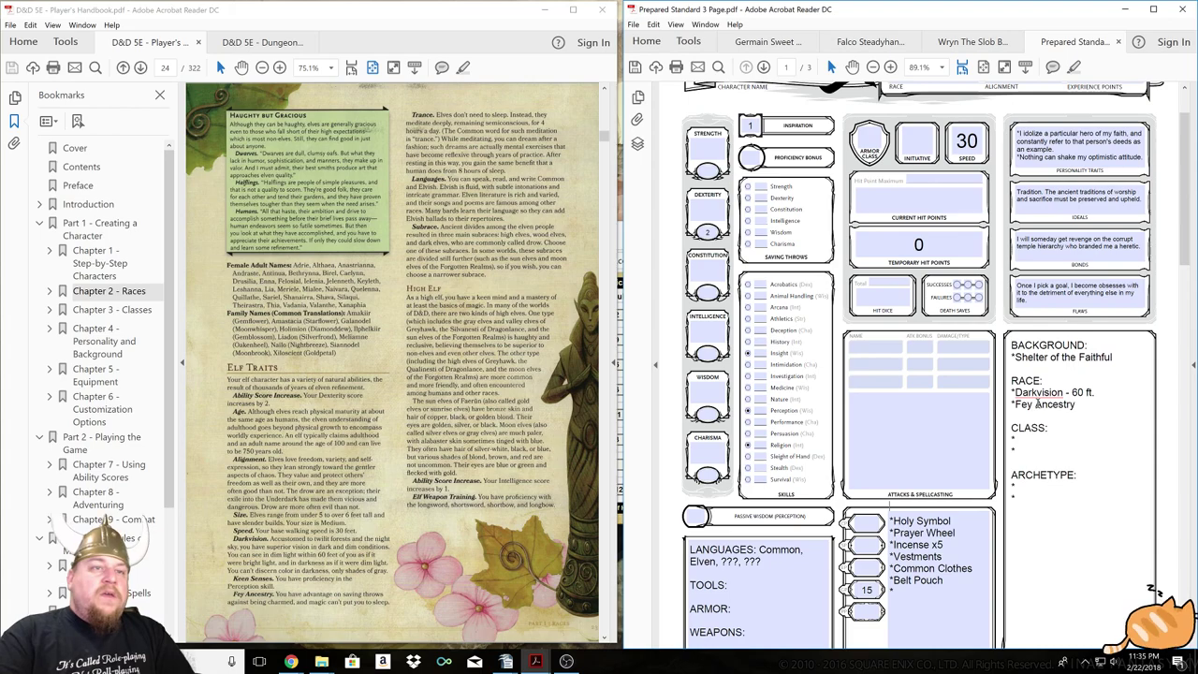
key(Return)
text(*Trance)
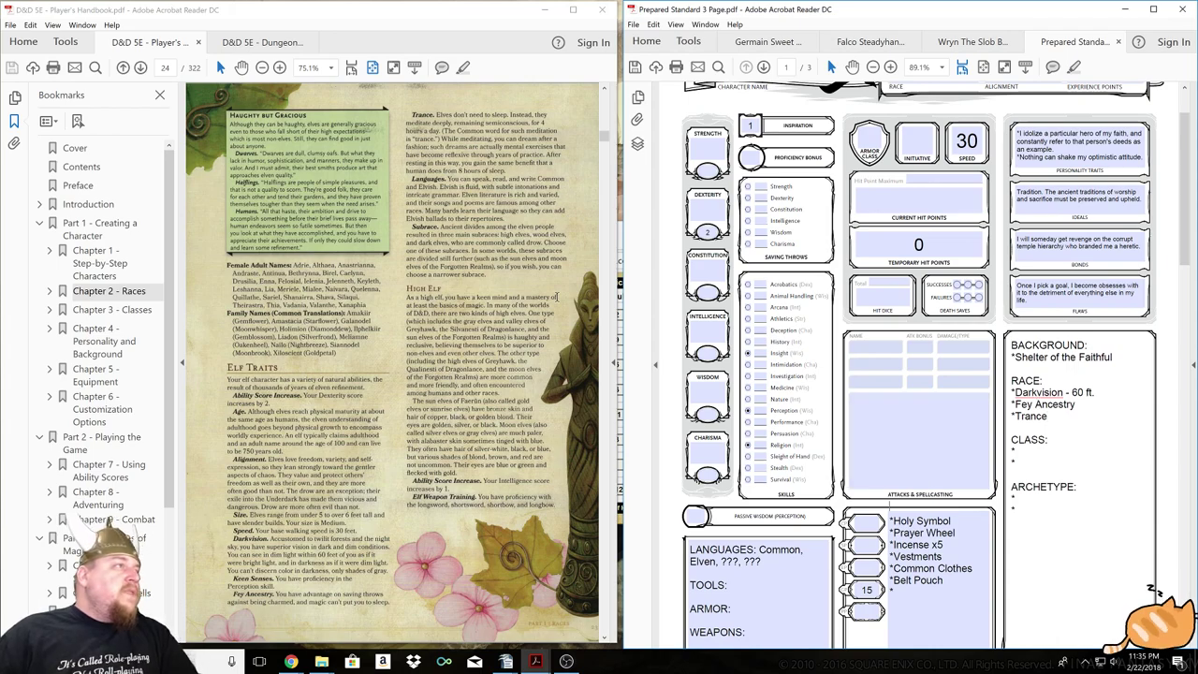
Look up the Wood Elf subrace in the Player's Handbook and enter its increase of 1 in the small Wisdom oval.
click(468, 194)
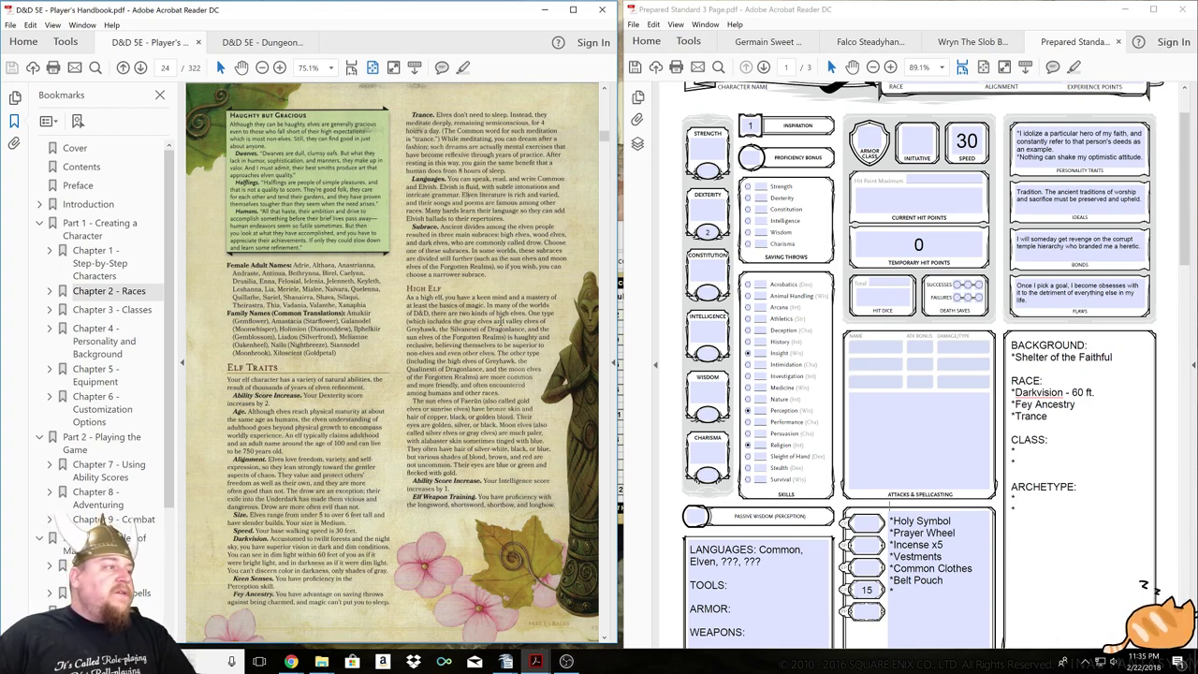
scroll(502, 323, down, 2)
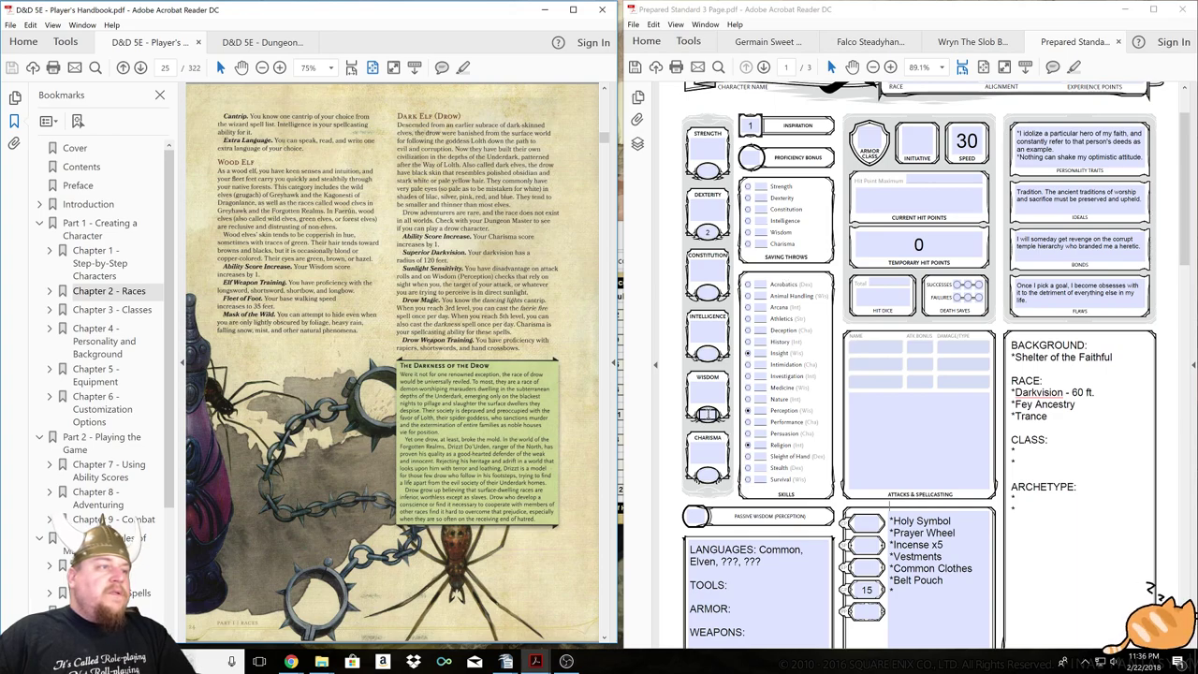
click(708, 417)
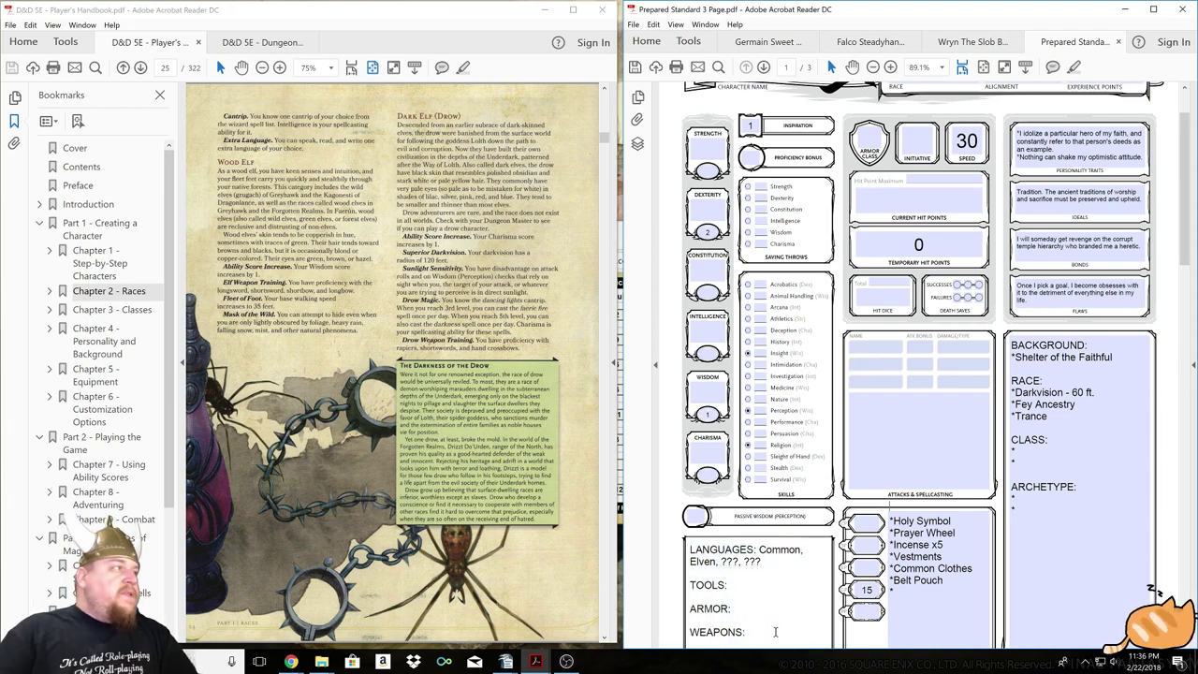
Enter "L/S sword, L/S bow" as the WEAPONS proficiencies on the character sheet.
text(L/S sword)
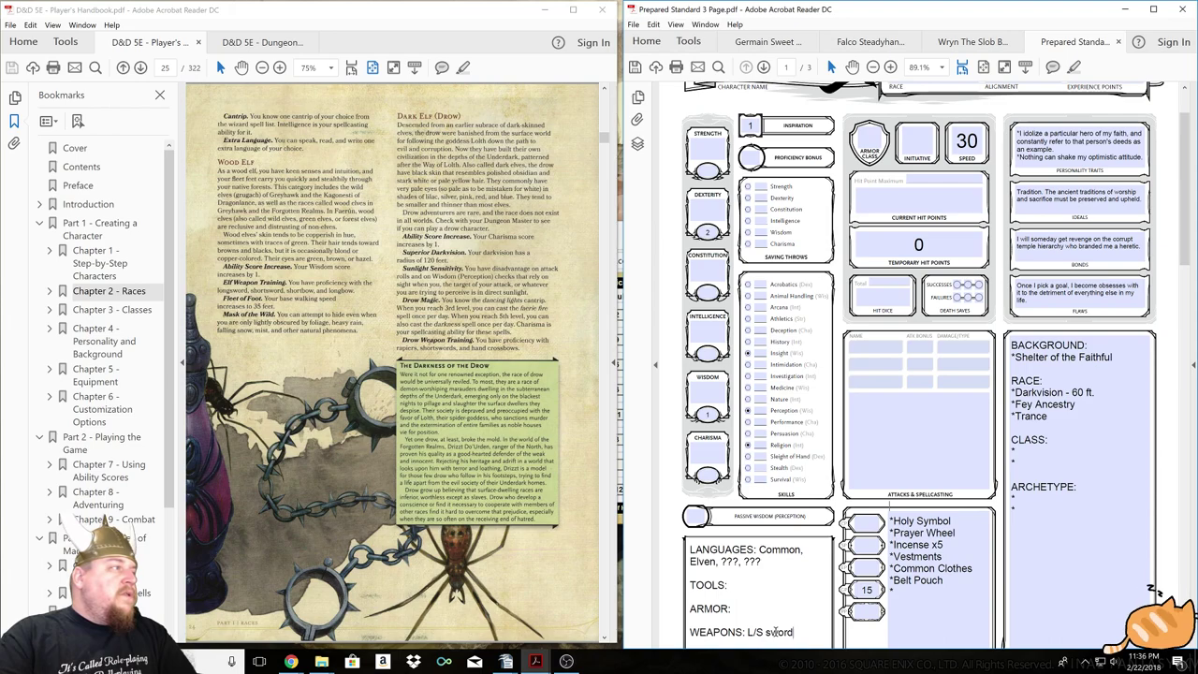
text(, )
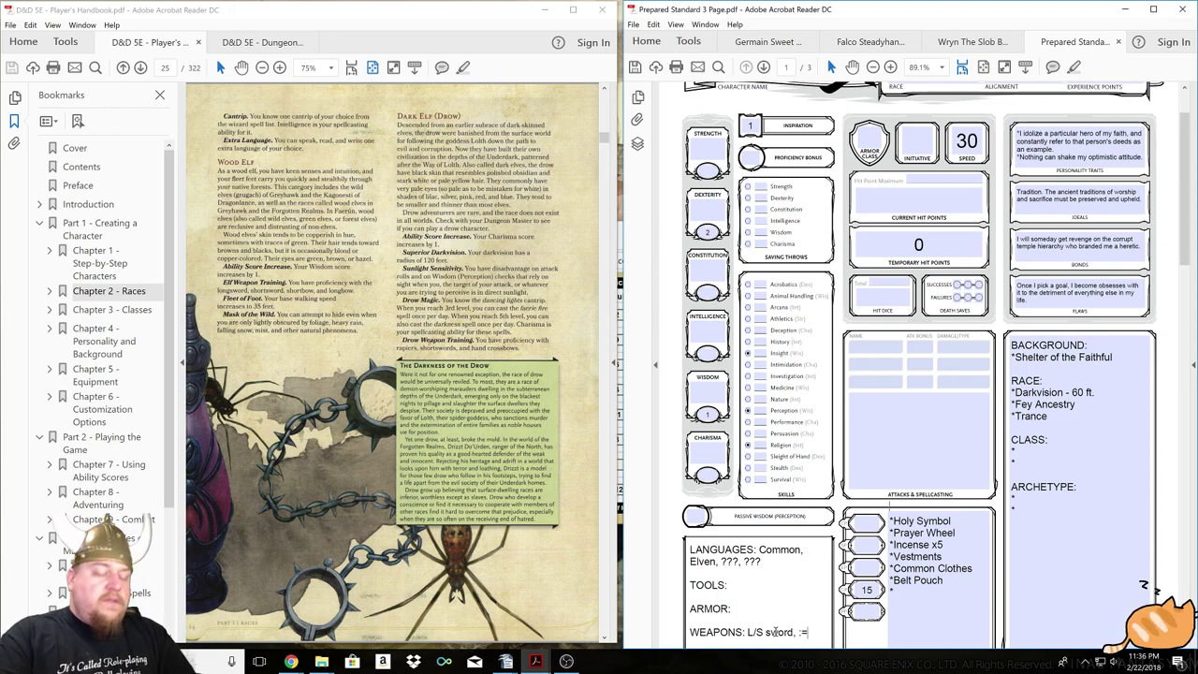
text(L/S)
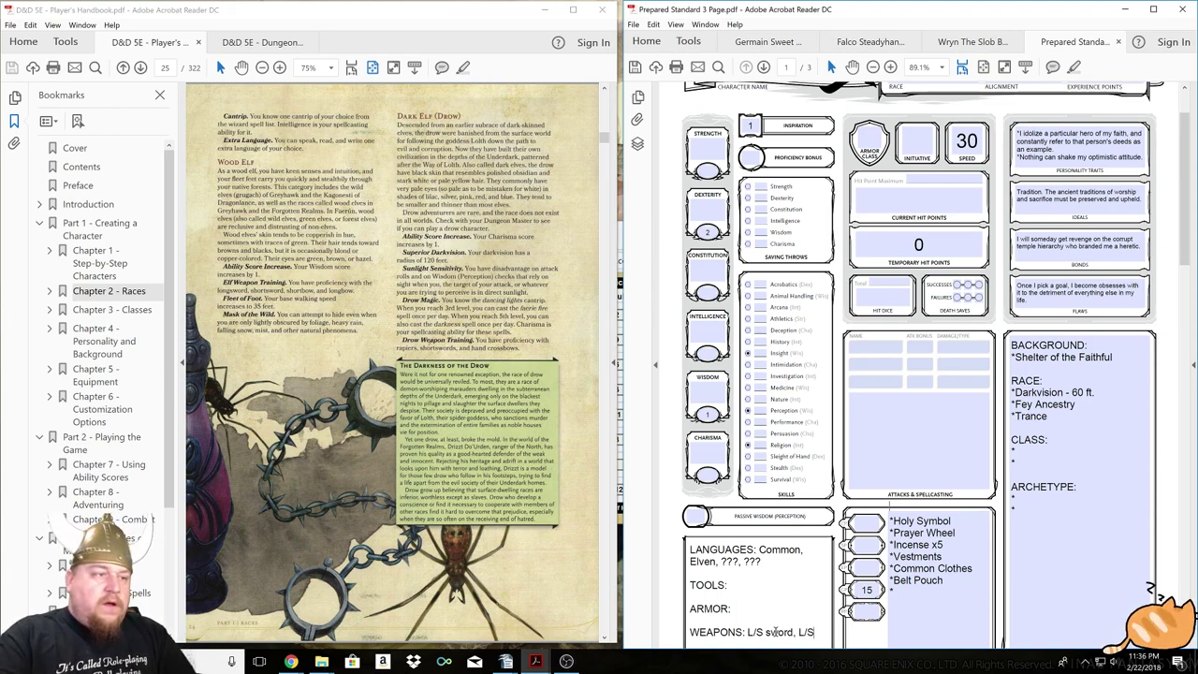
text( bow)
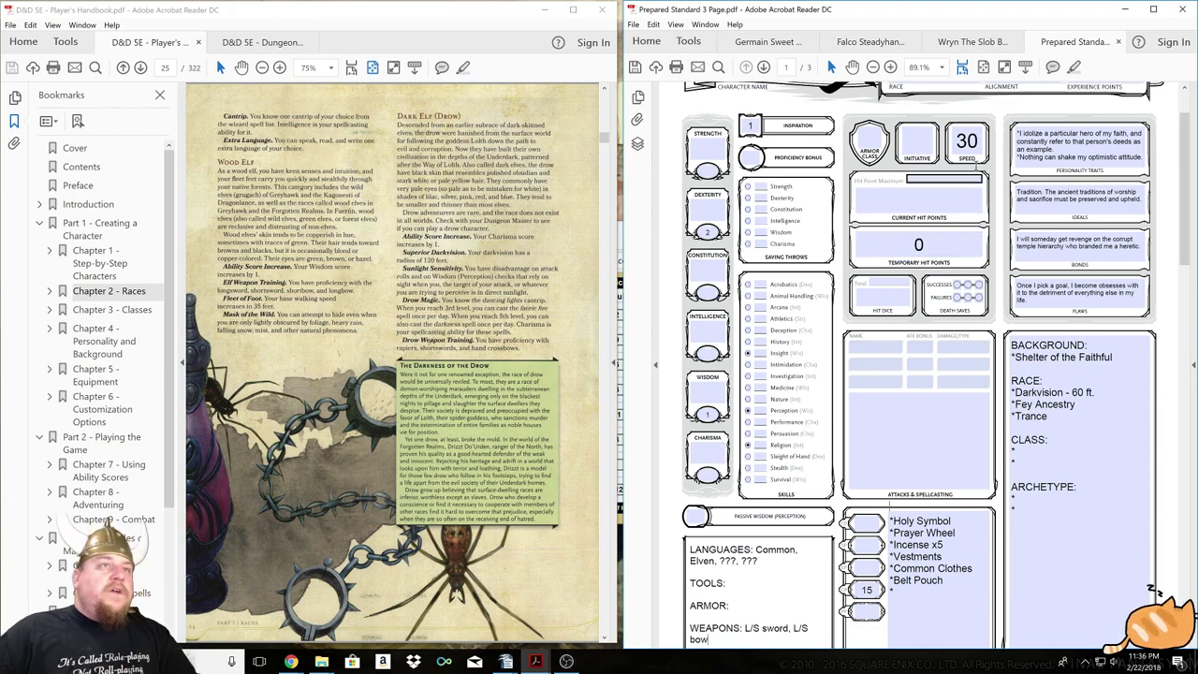
Change the character's speed to 35 on the character sheet.
click(966, 142)
key(BackSpace)
text(5)
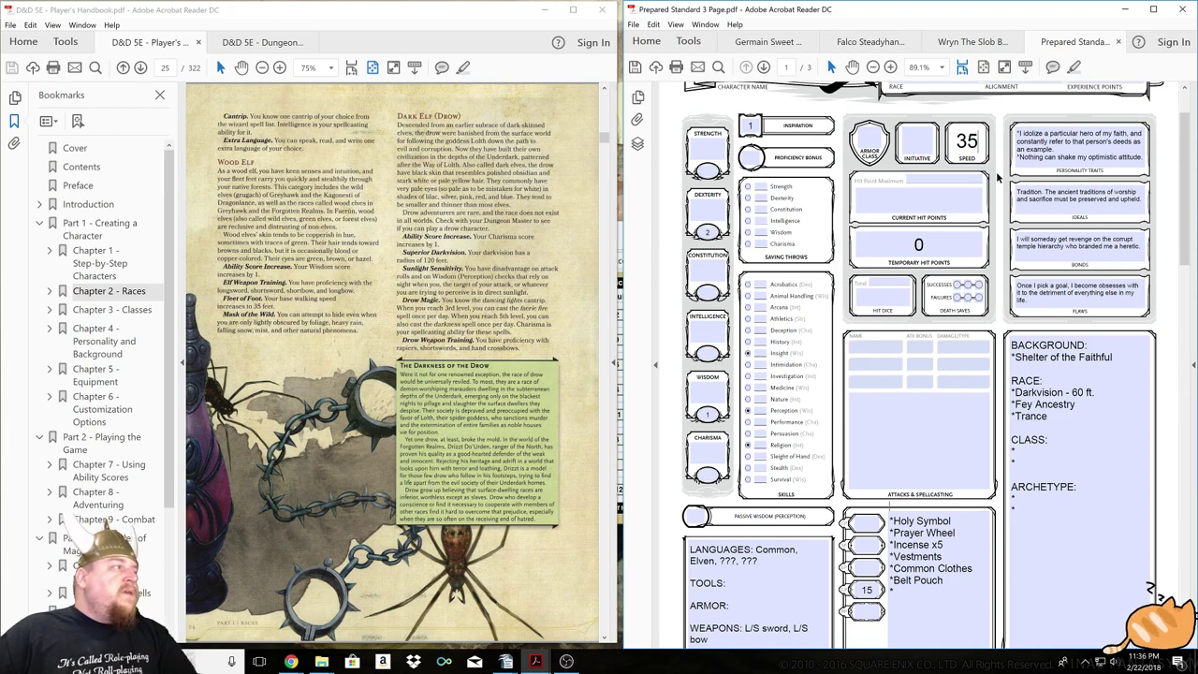
click(1037, 248)
Add the line "*Mask of the Wild" below Trance in the RACE list of features and traits.
click(1058, 417)
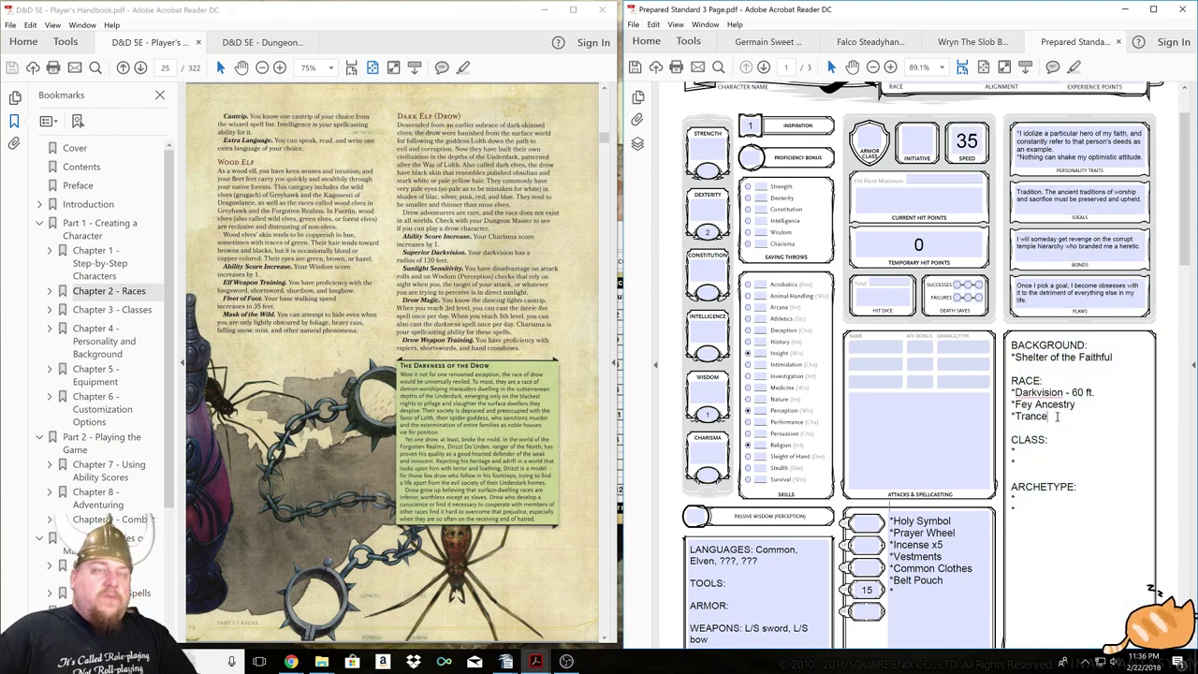
key(Return)
text(*Maskj)
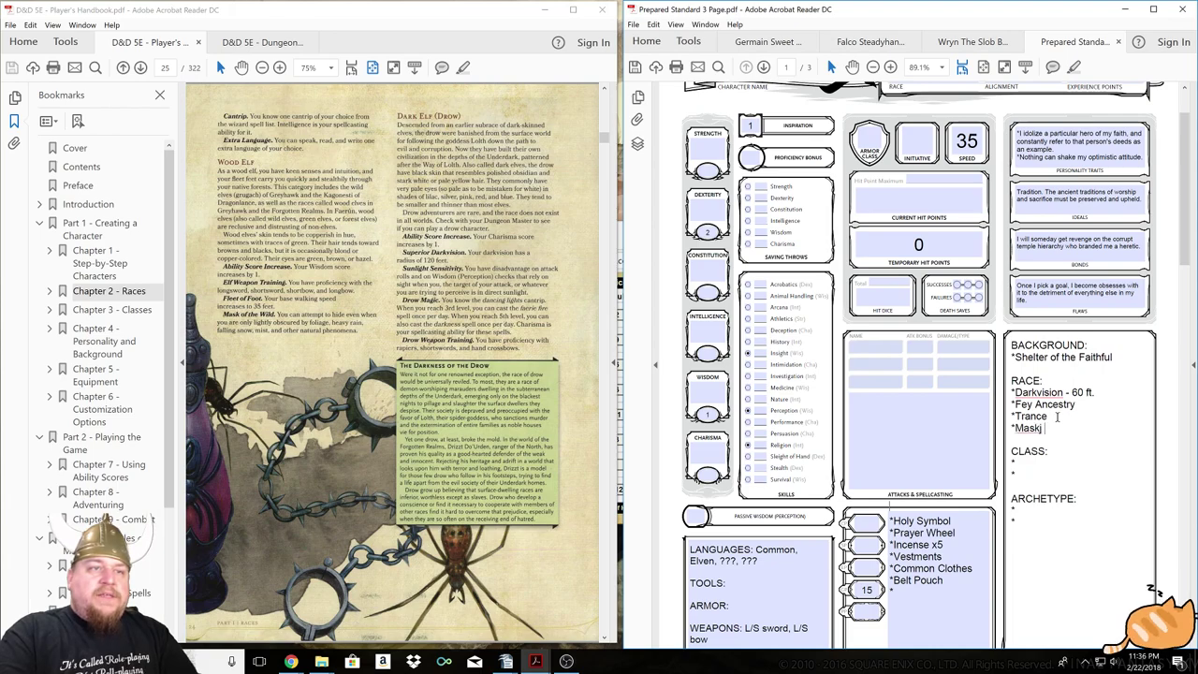
key(BackSpace)
text(of the Wild)
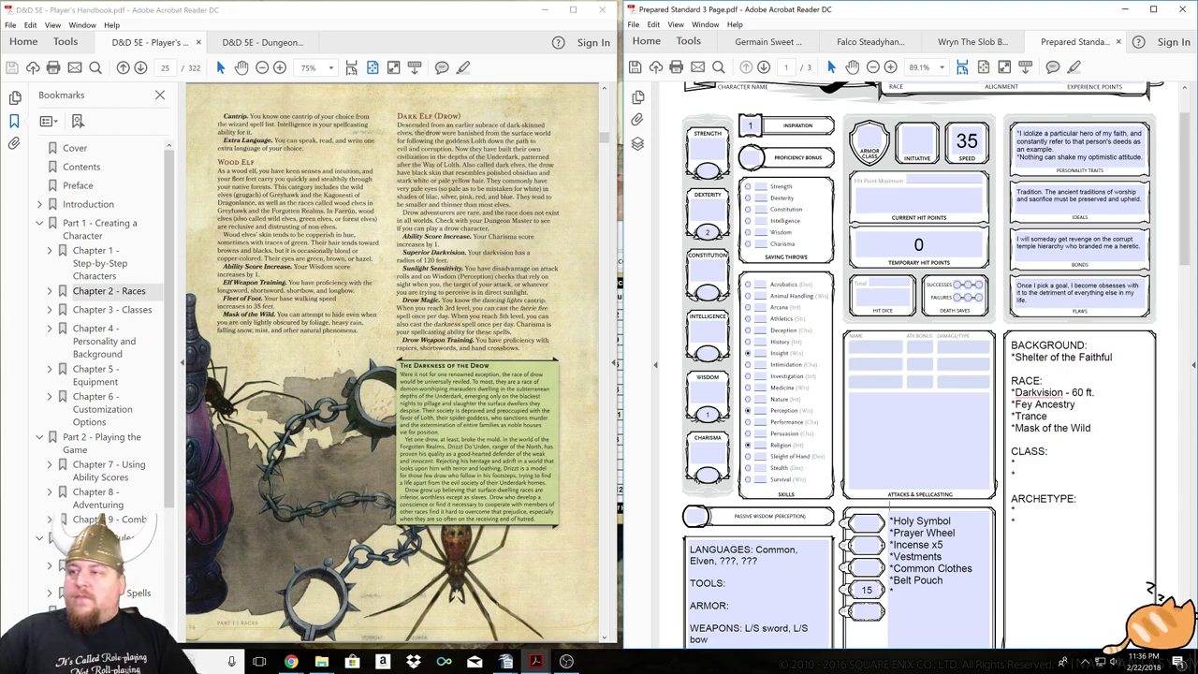
key(alt+Tab)
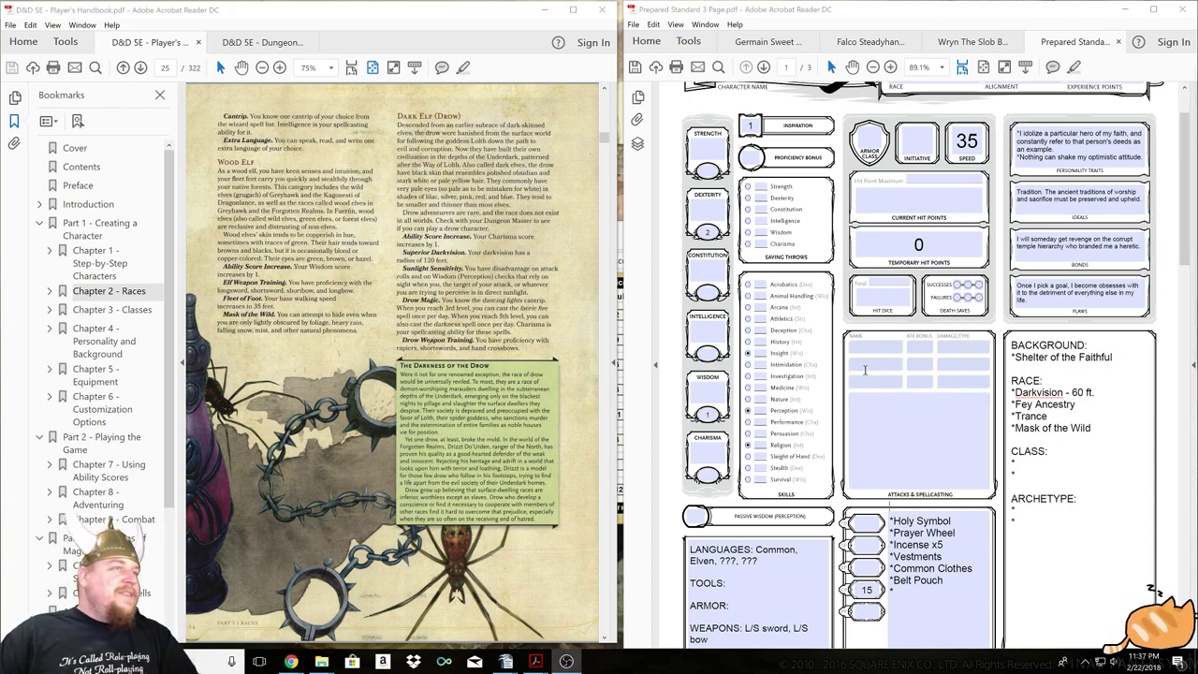
Go to Chapter 3 - Classes in the Player's Handbook and find the Cleric's level table and class features.
click(913, 421)
click(968, 496)
click(131, 312)
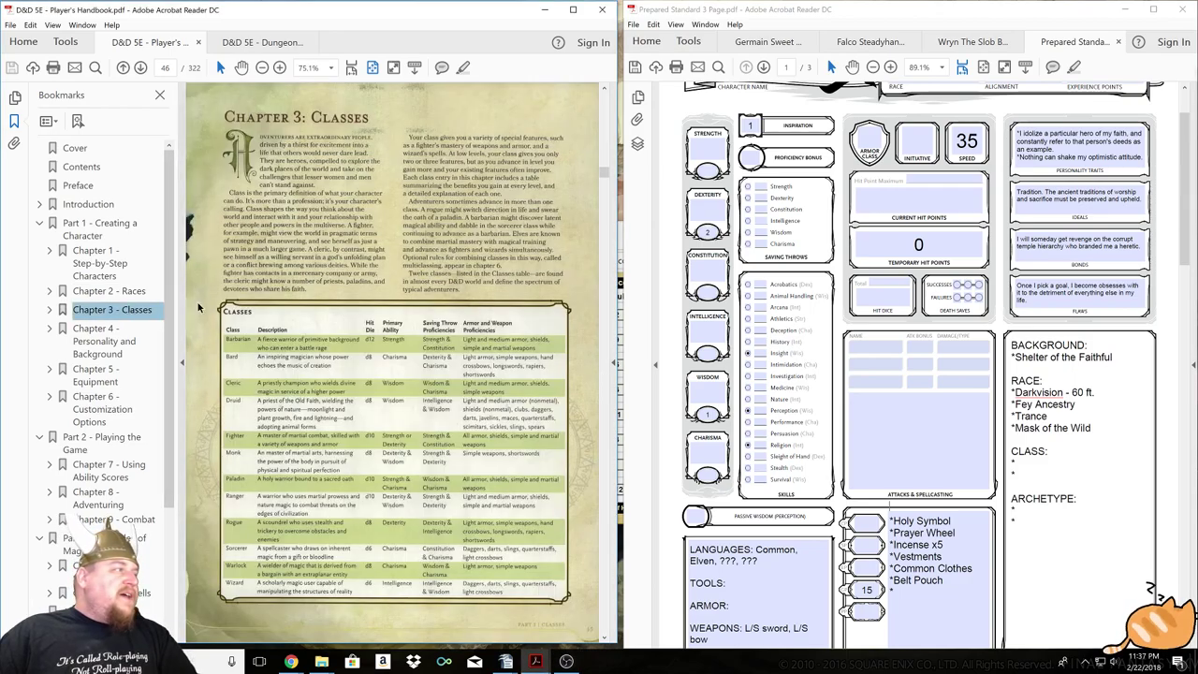
scroll(393, 355, down, 5)
scroll(457, 320, down, 7)
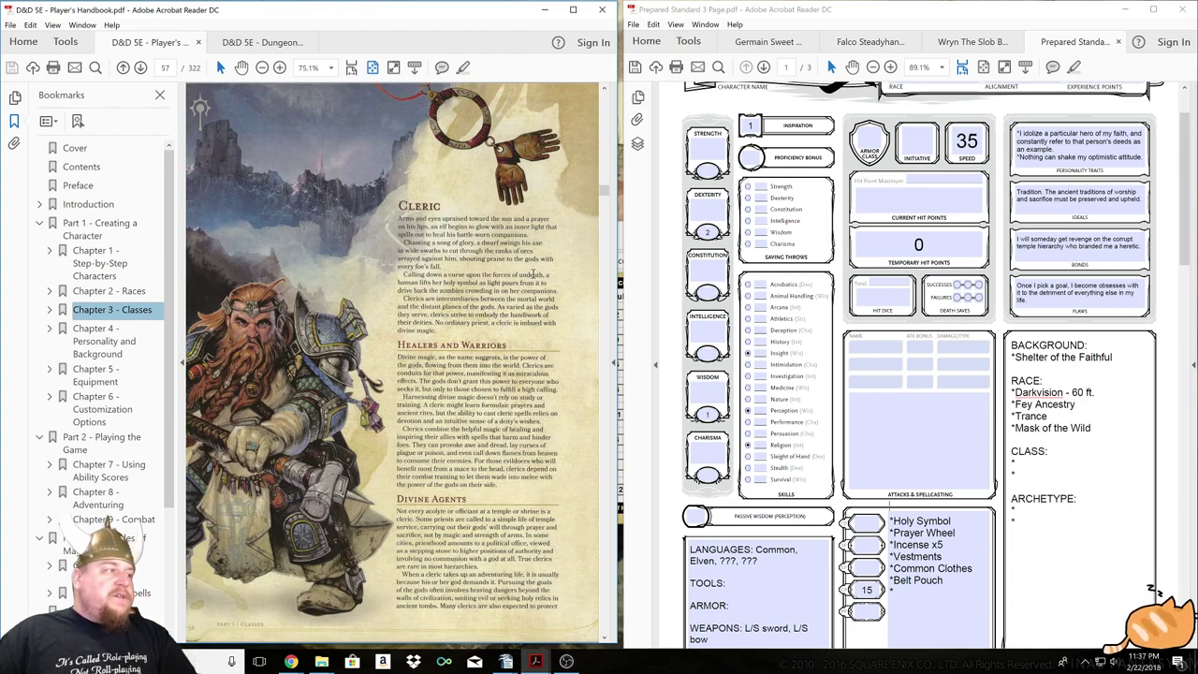
scroll(532, 274, down, 1)
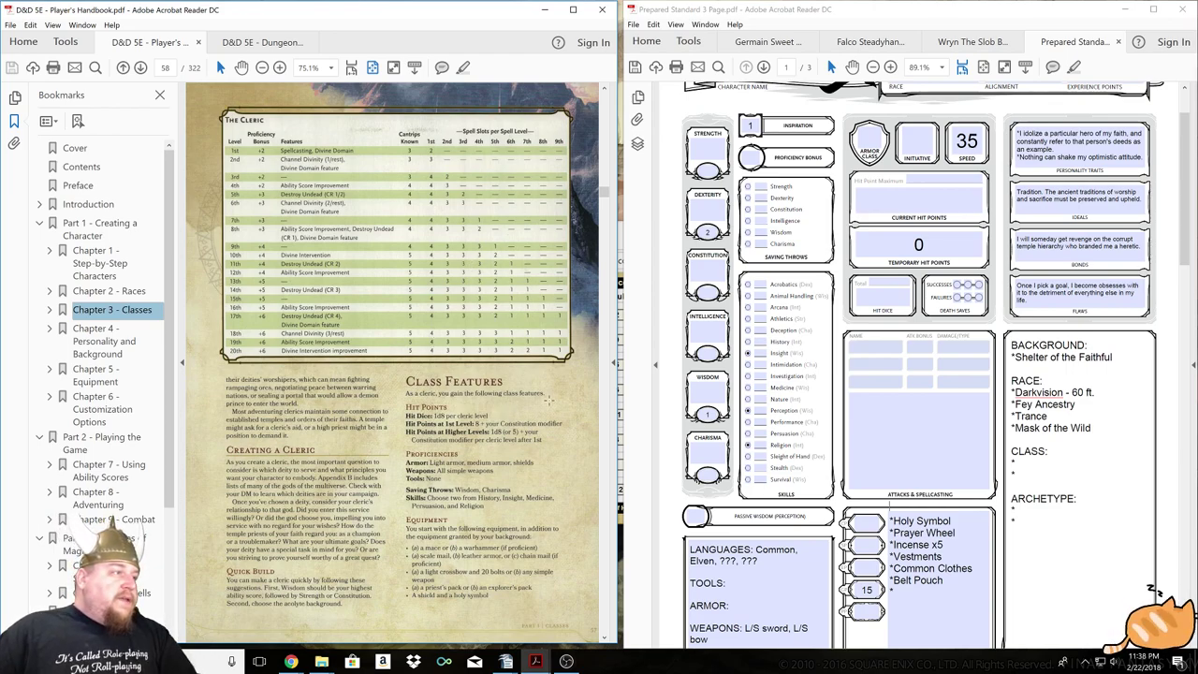
Enter 4d8 in both the total and the main hit dice fields of the character sheet.
click(863, 361)
click(891, 281)
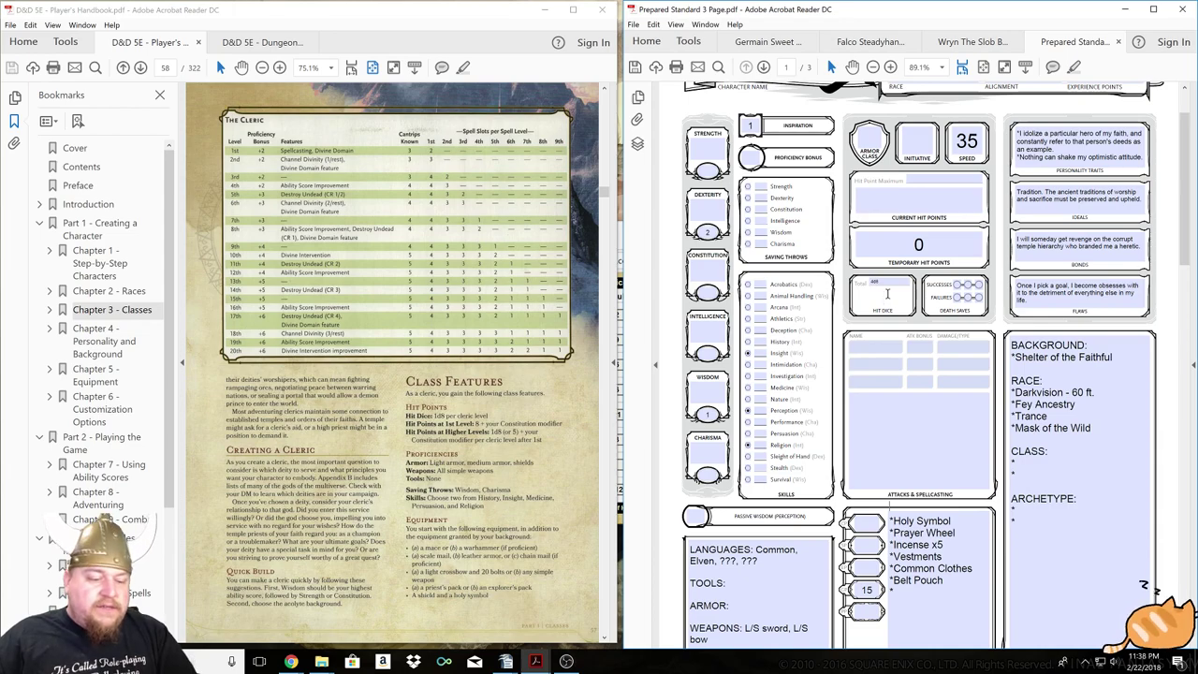
click(887, 293)
text(4d8)
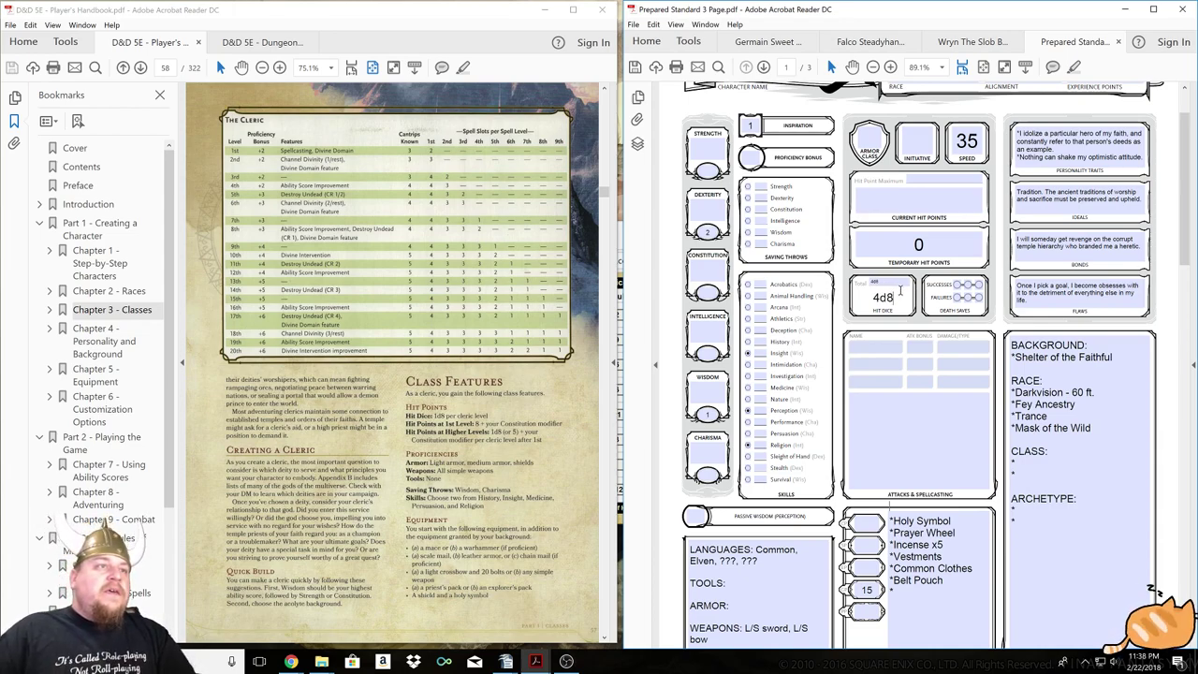
Enter the hit point maximum as the formula 8+CON+(3xCON)+(3x5).
click(948, 187)
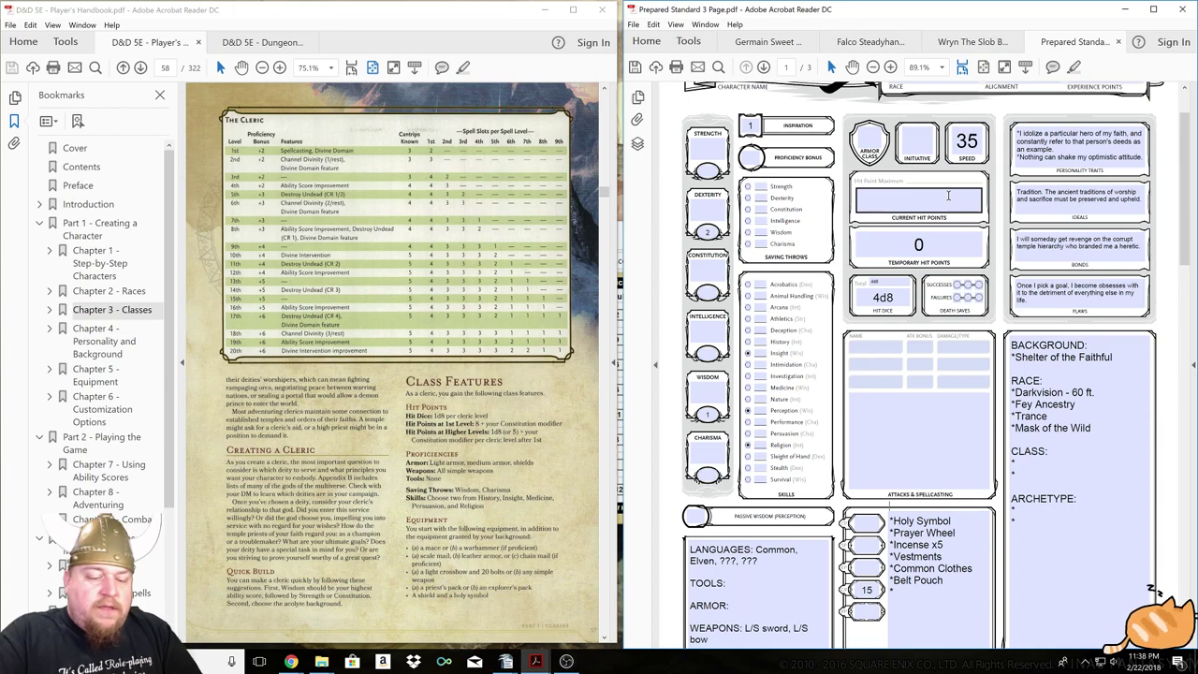
text(8+CON+(3x)
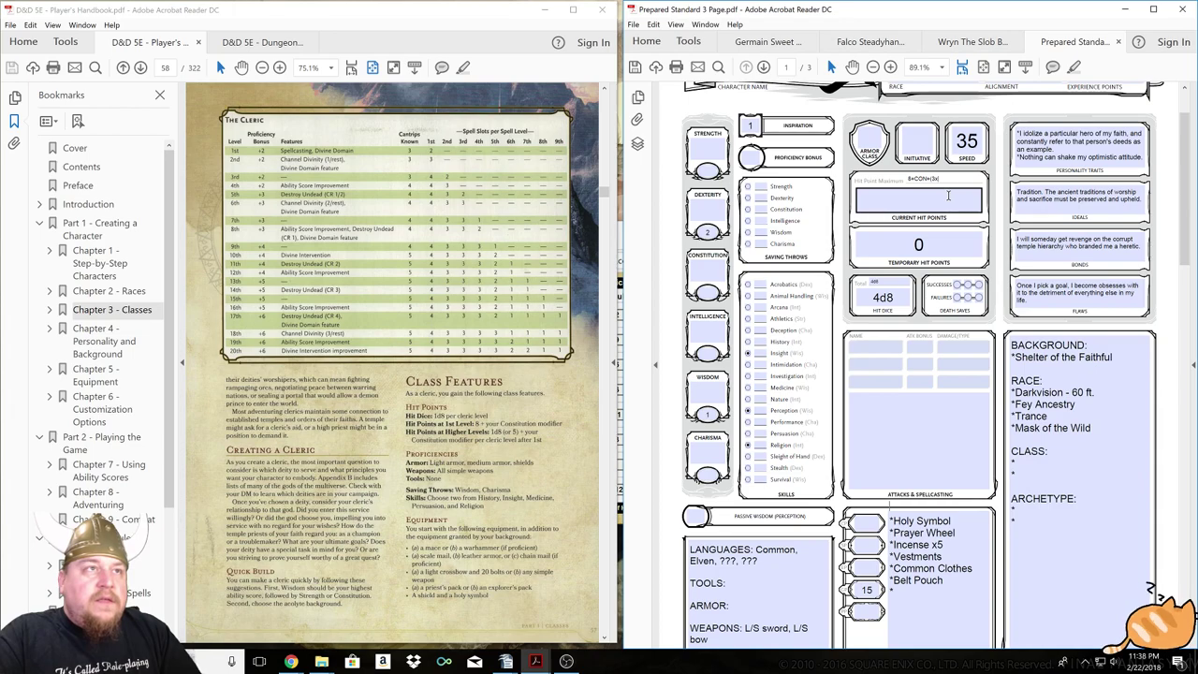
text(CON)+(3x5)
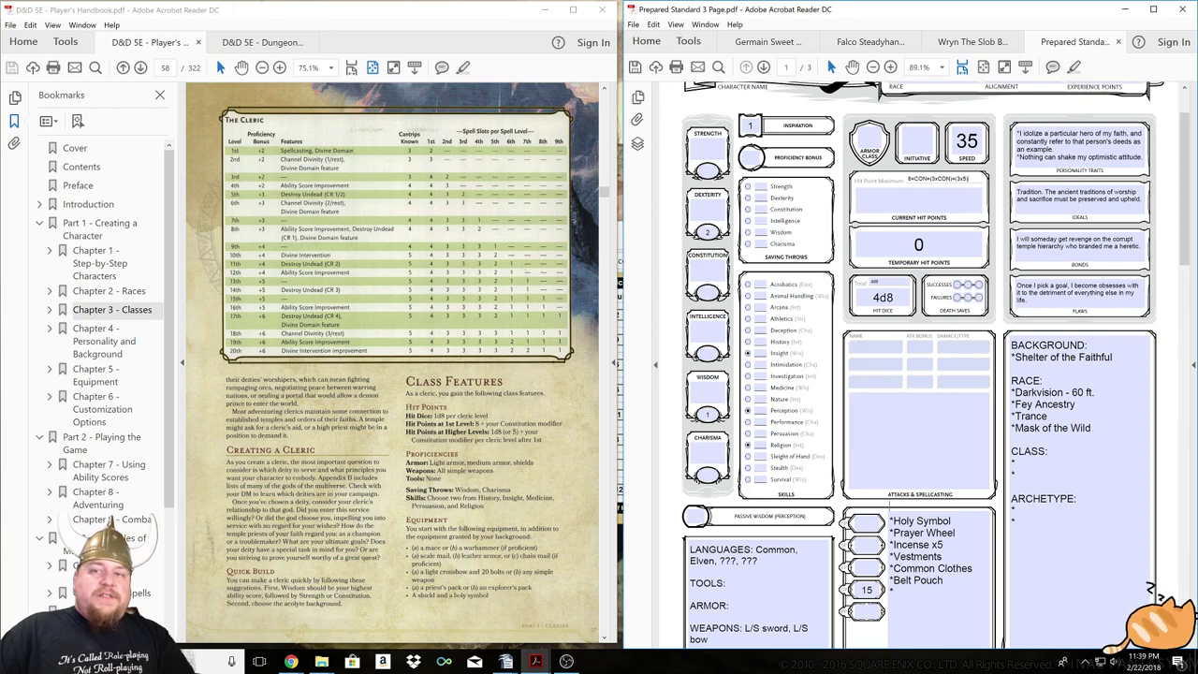
Fill in the ARMOR line of the proficiencies with L/M/S.
scroll(758, 524, down, 2)
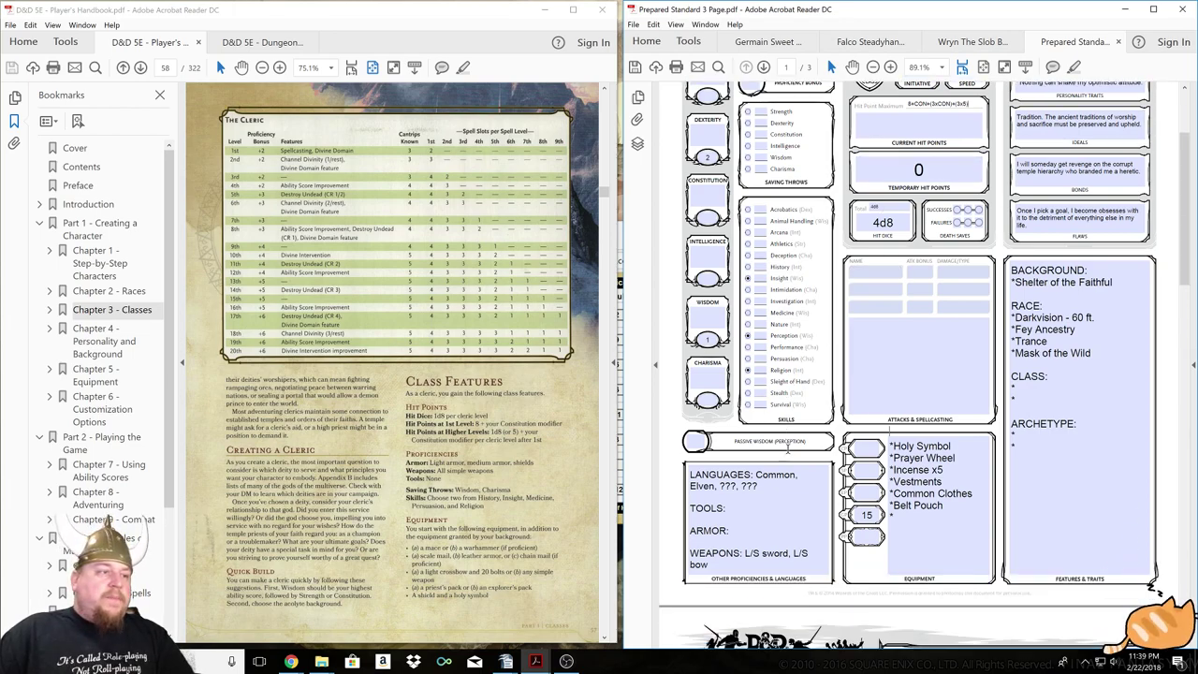
click(757, 531)
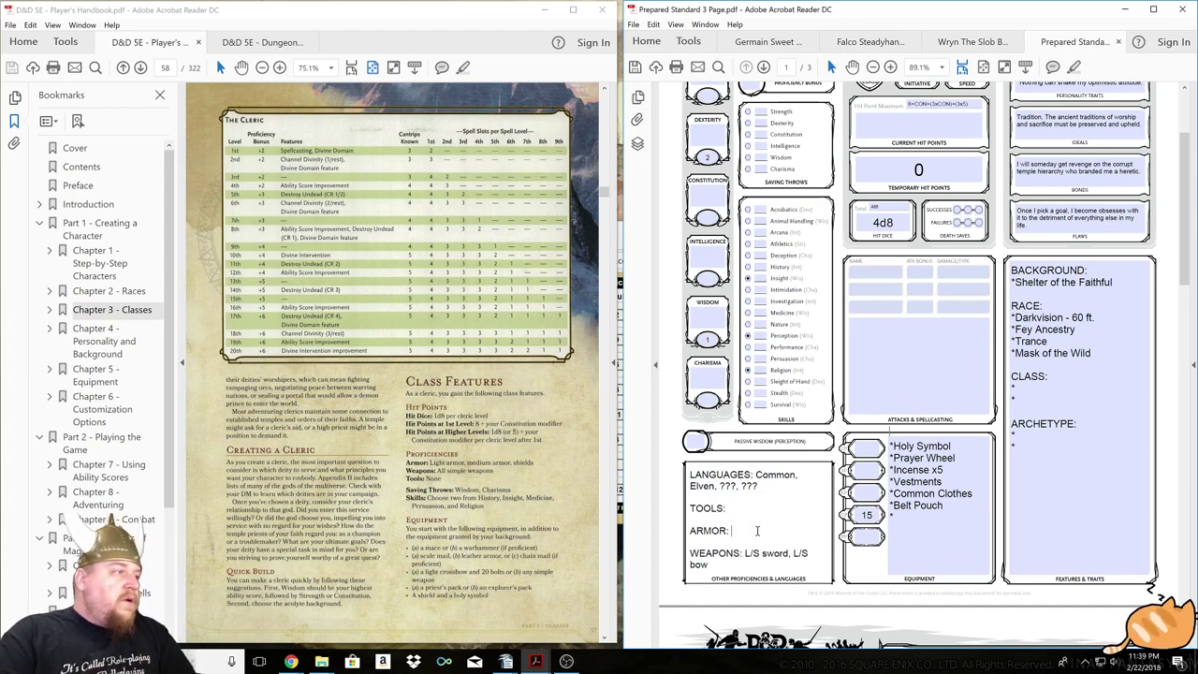
text(L/M)
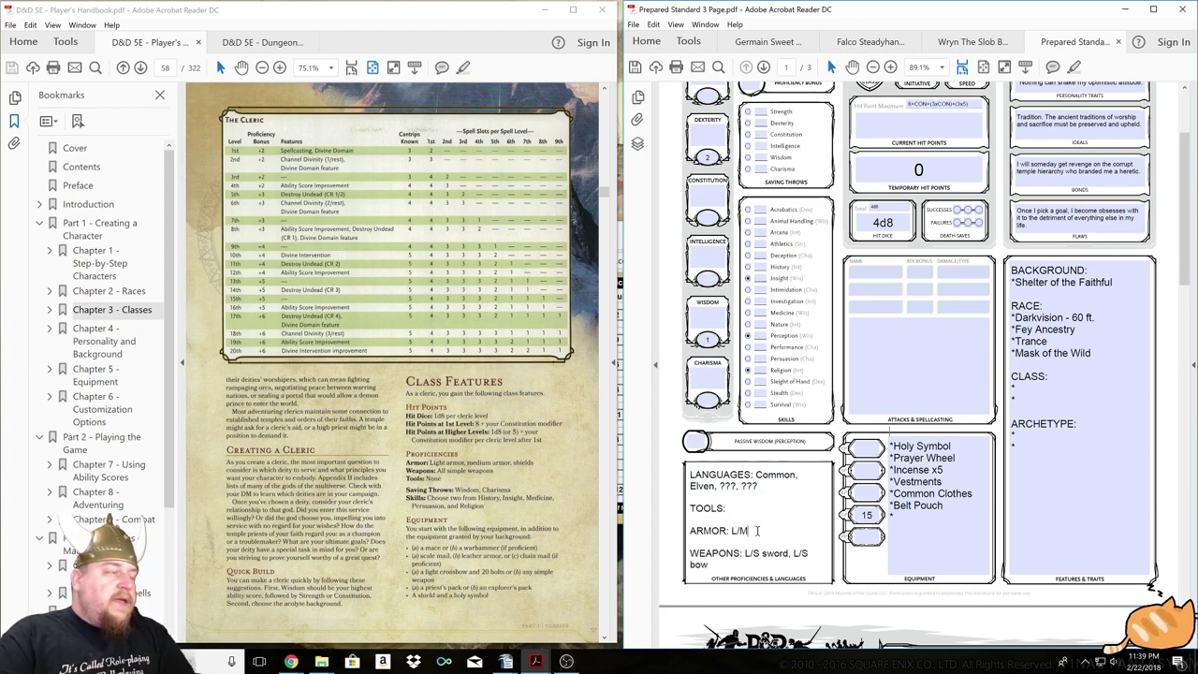
text(, s)
key(BackSpace)
key(BackSpace)
key(BackSpace)
text(/S)
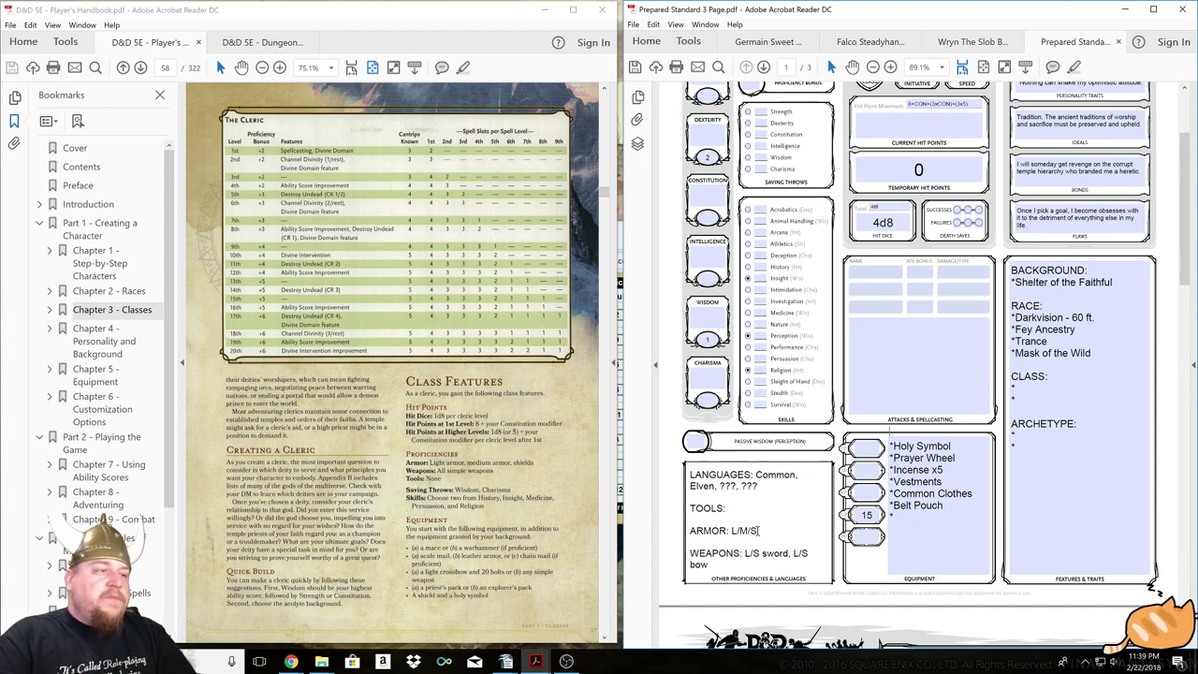
key(BackSpace)
text(H)
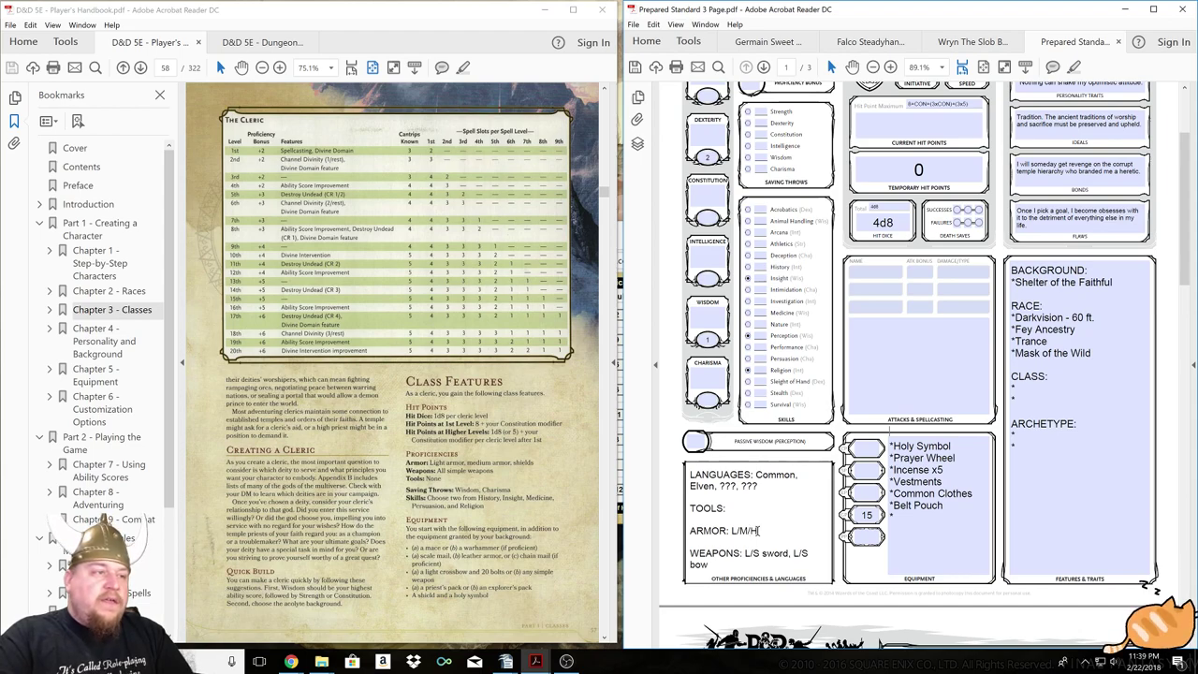
key(BackSpace)
text(S)
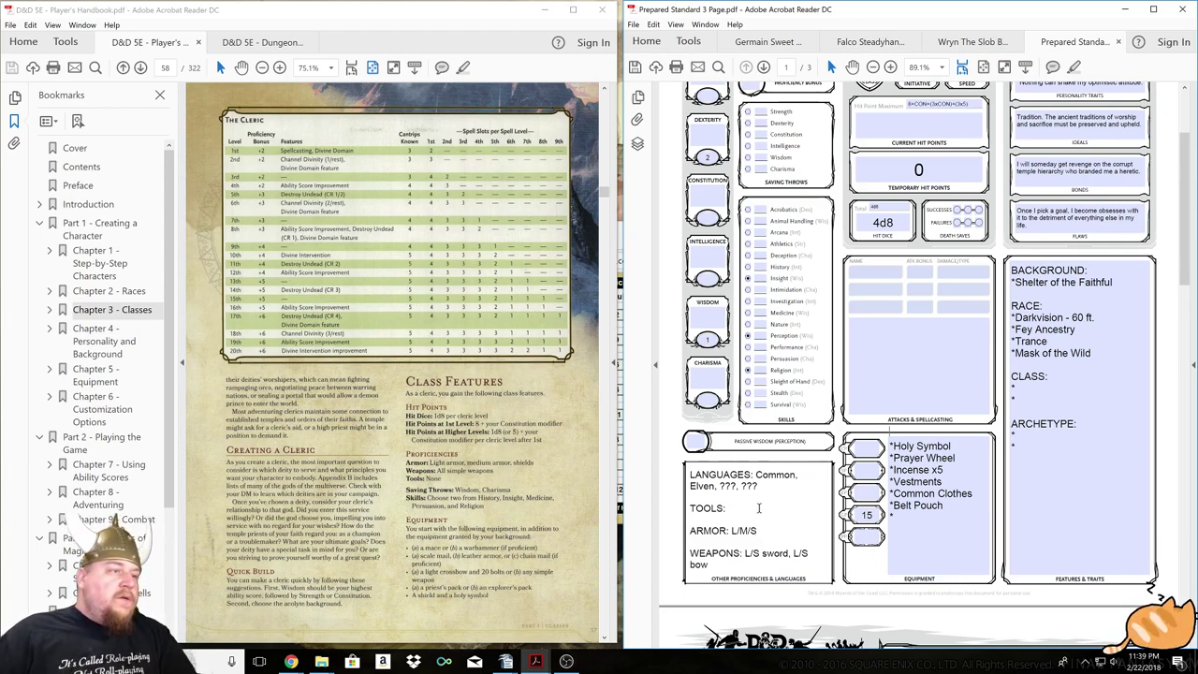
Append ", Simple" to the WEAPONS line of the proficiencies.
click(723, 566)
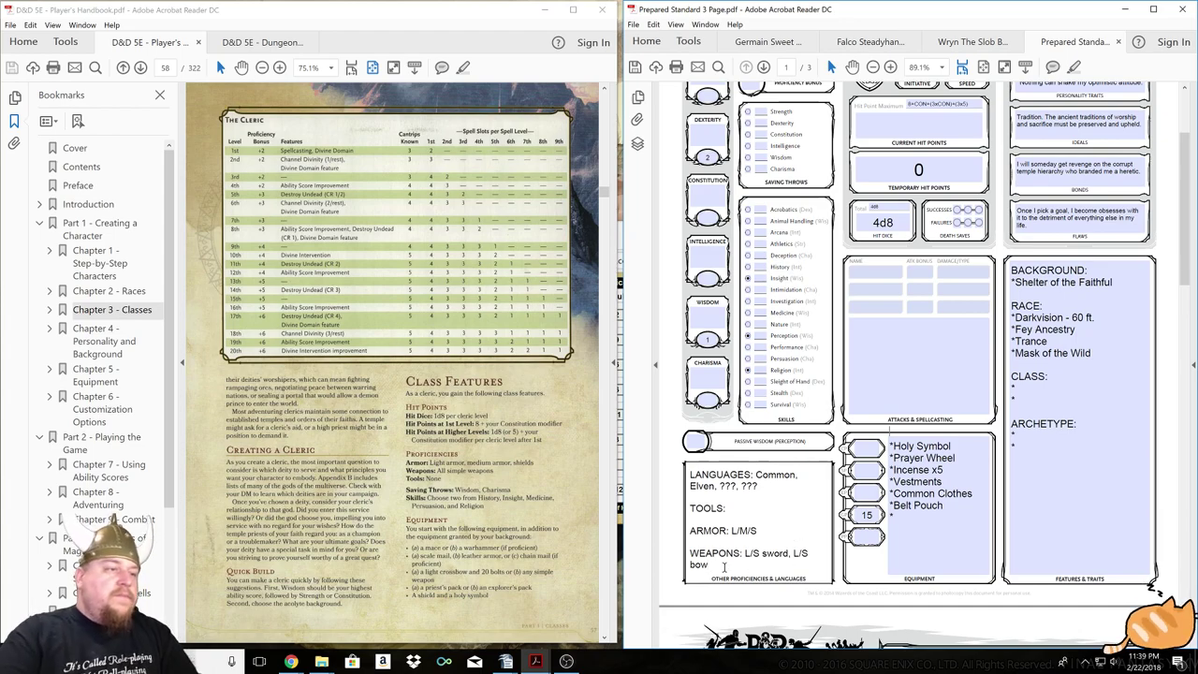
text(, Simple)
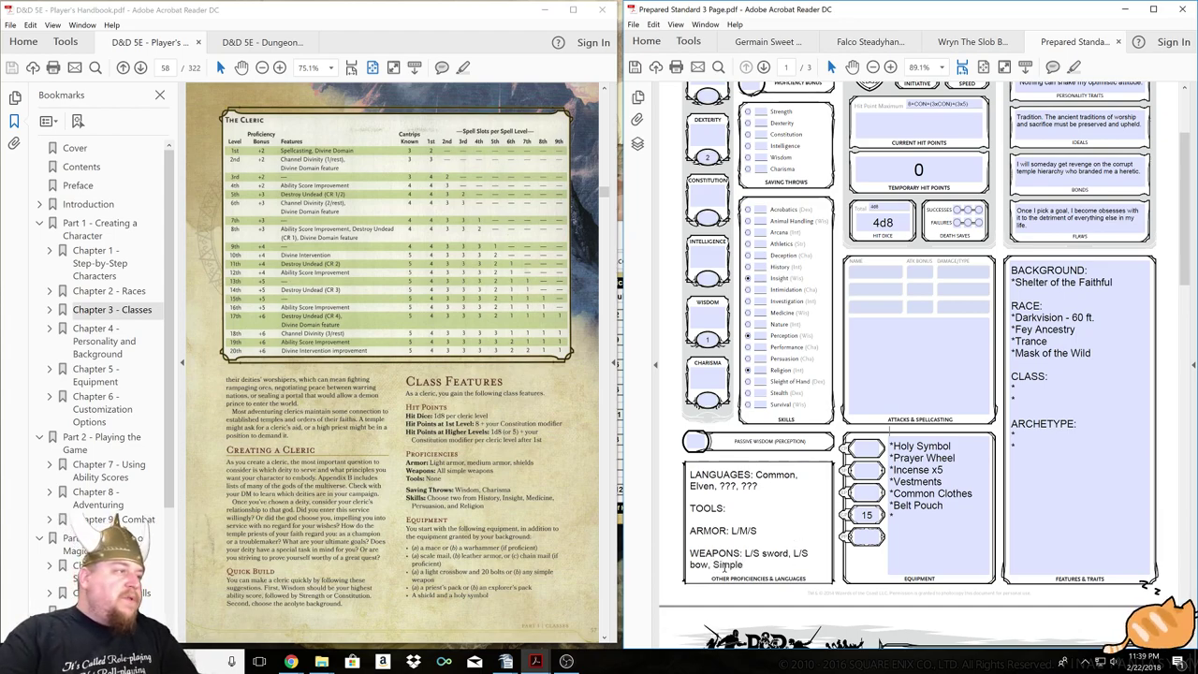
click(750, 508)
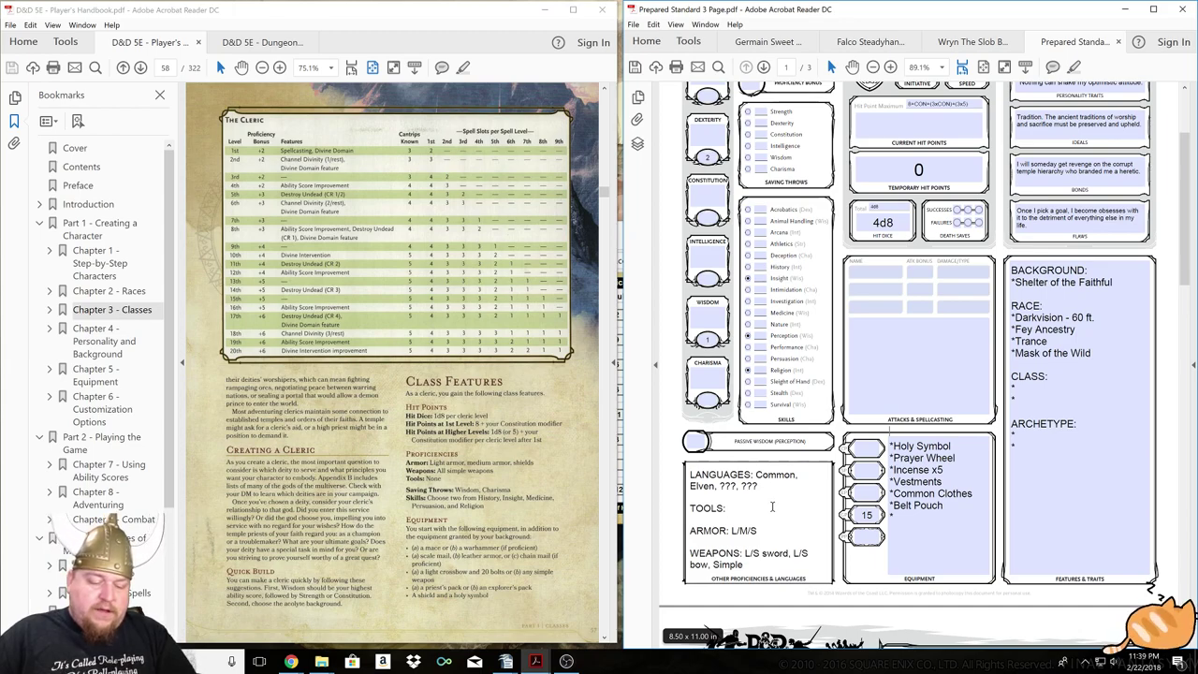
click(767, 509)
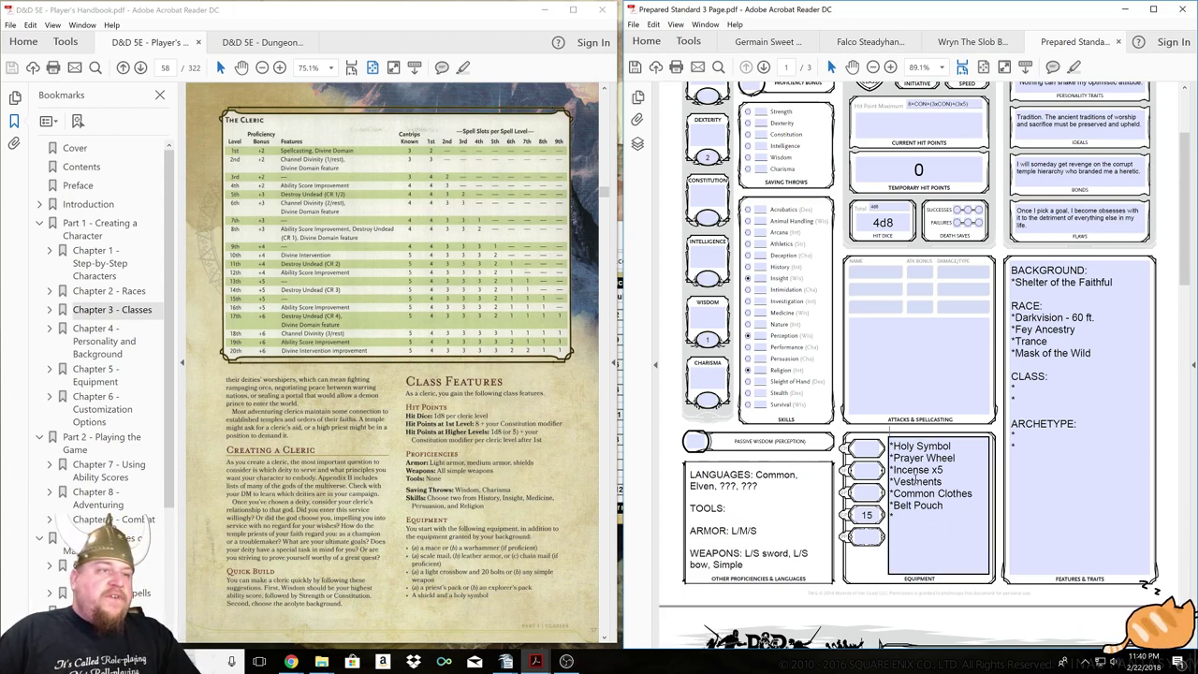
Enter Mace as the name of the first weapon under Attacks & Spellcasting.
click(874, 274)
text(Mace)
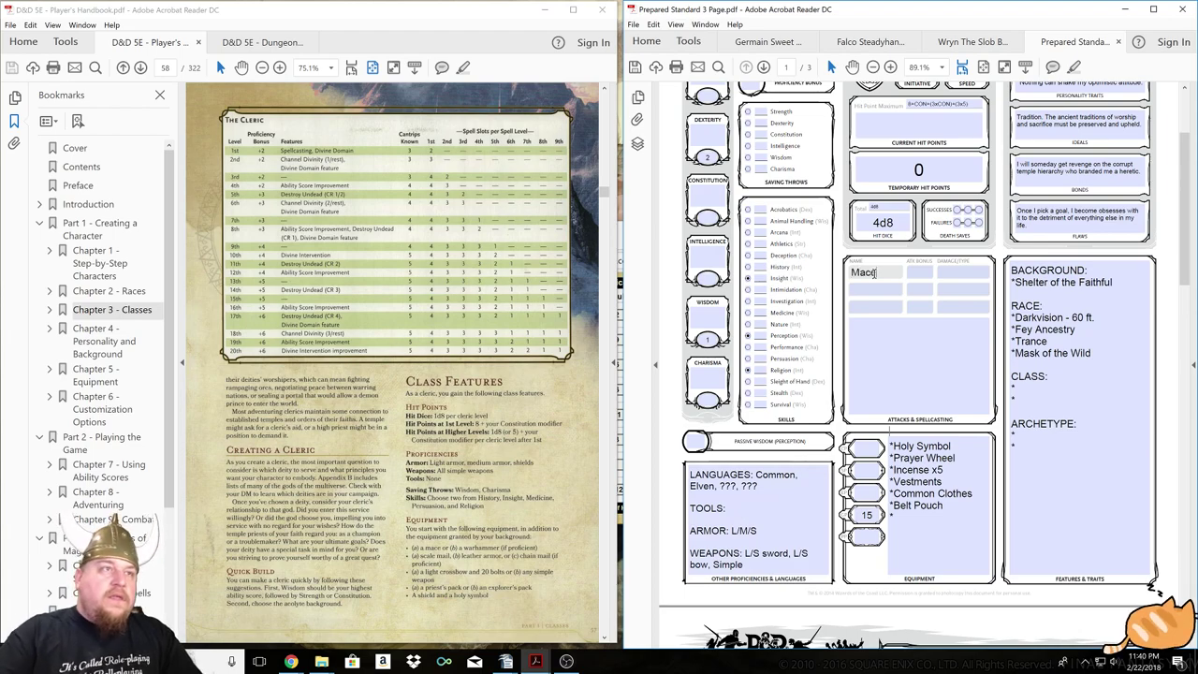
click(943, 320)
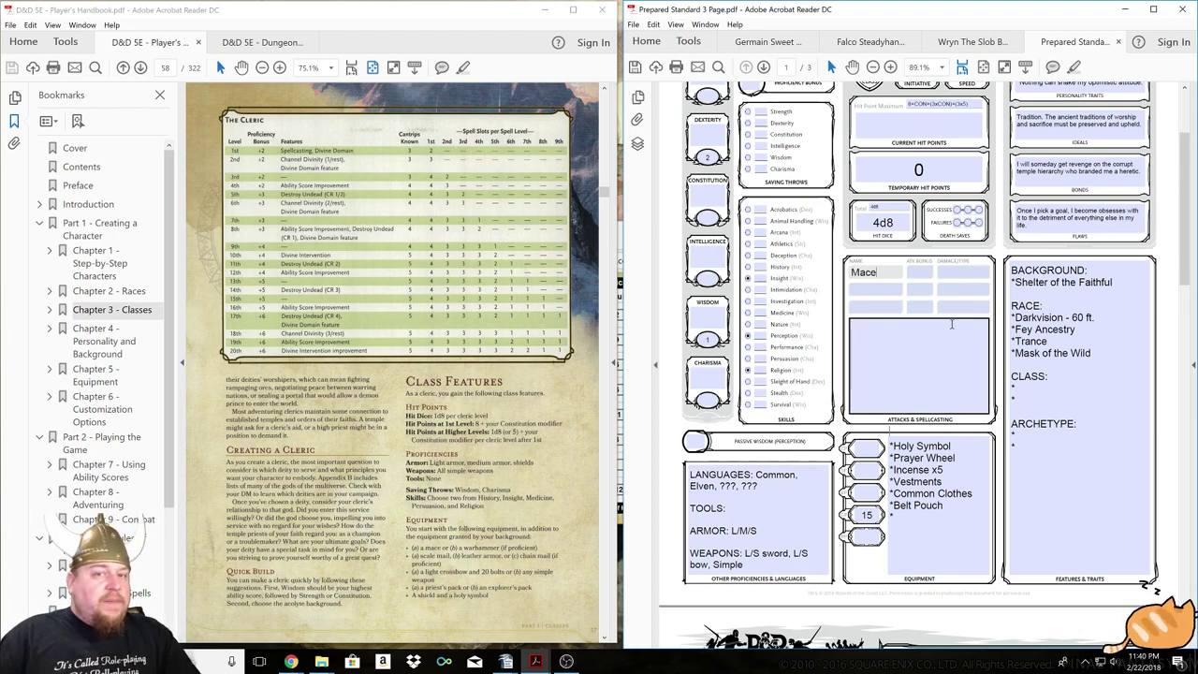
key(Escape)
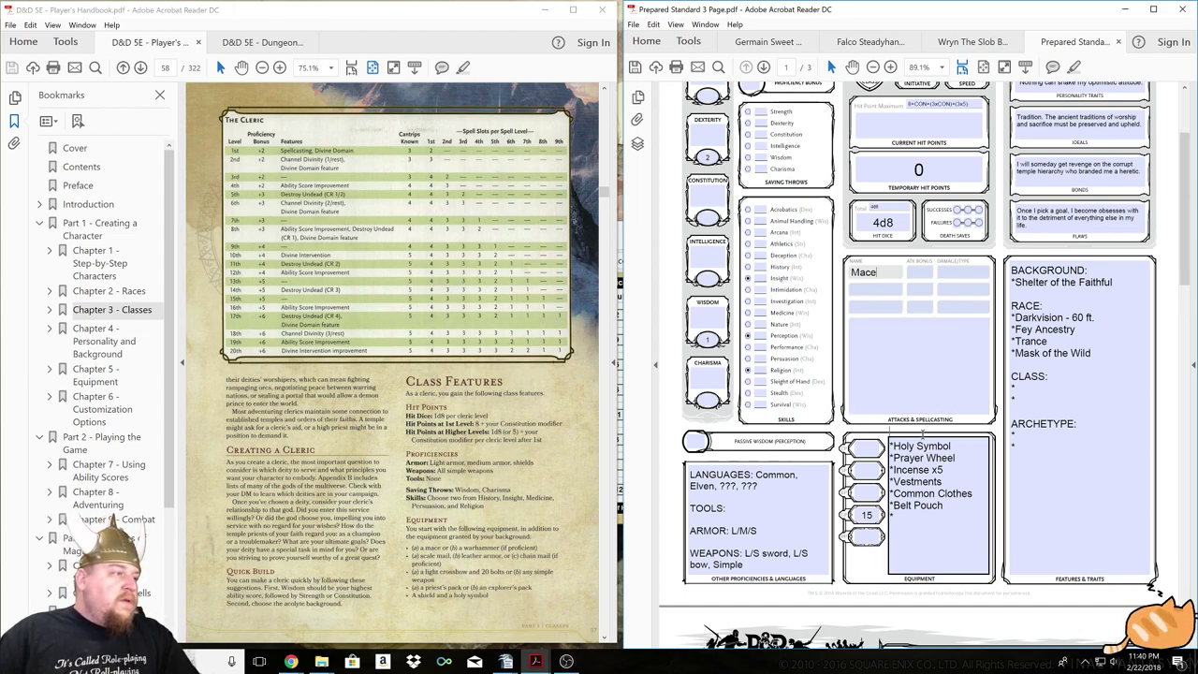
click(932, 360)
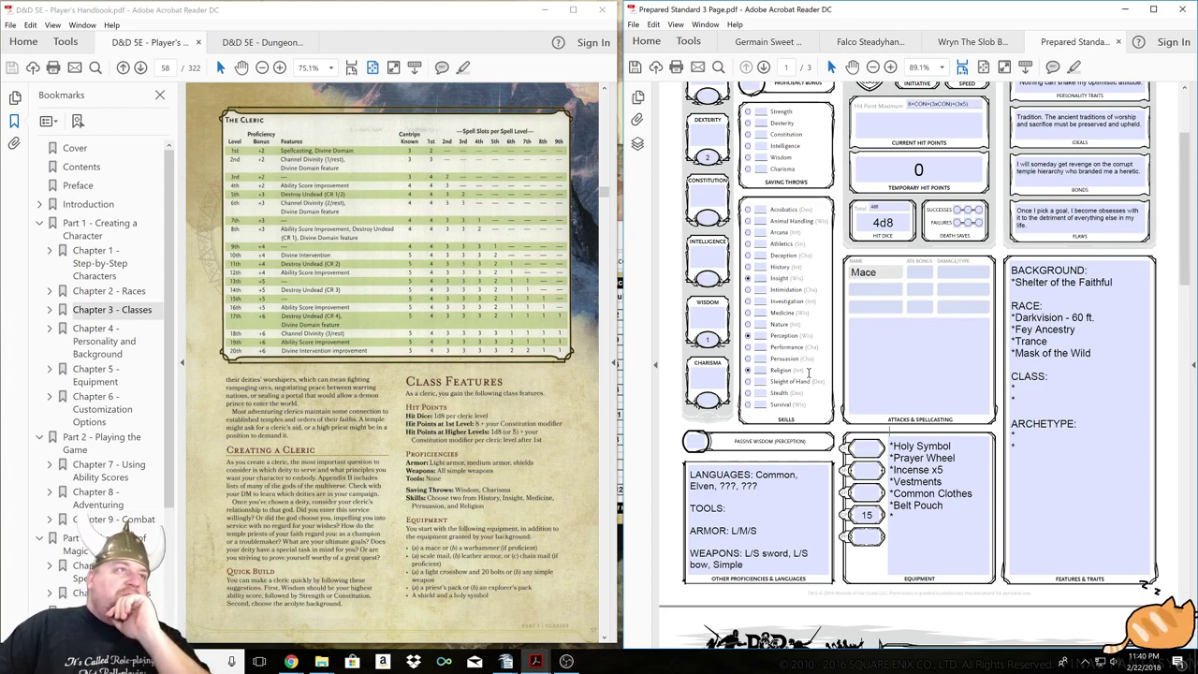
scroll(805, 365, up, 2)
scroll(788, 332, up, 1)
click(717, 183)
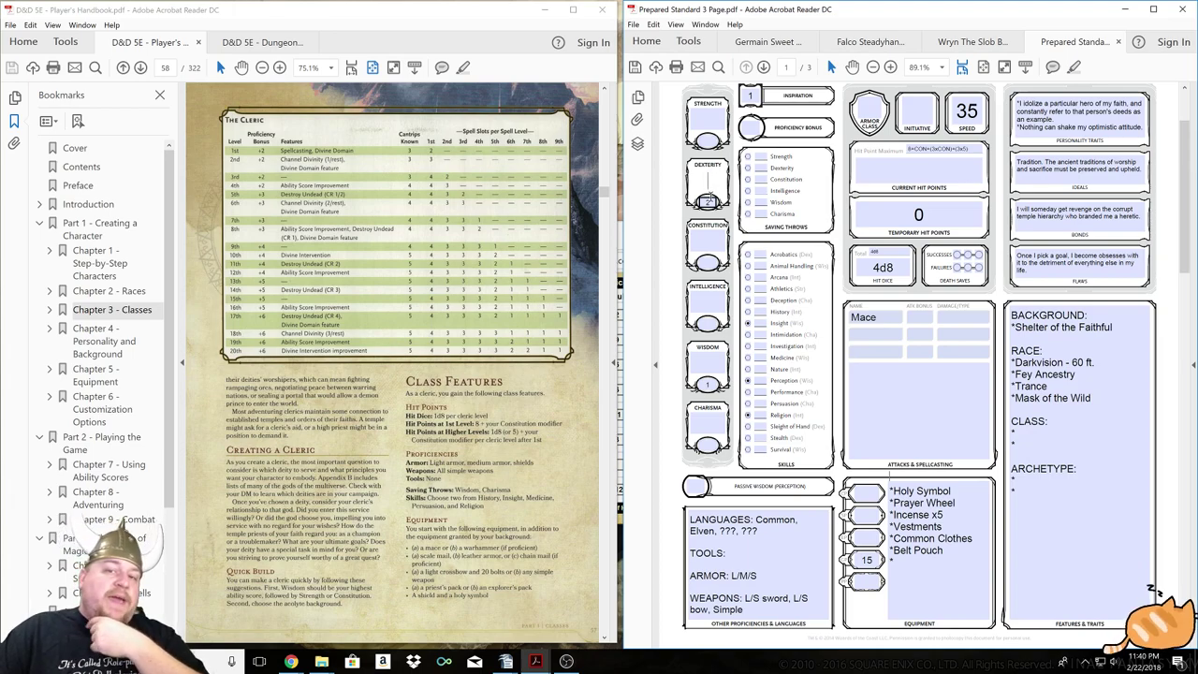
scroll(936, 309, up, 2)
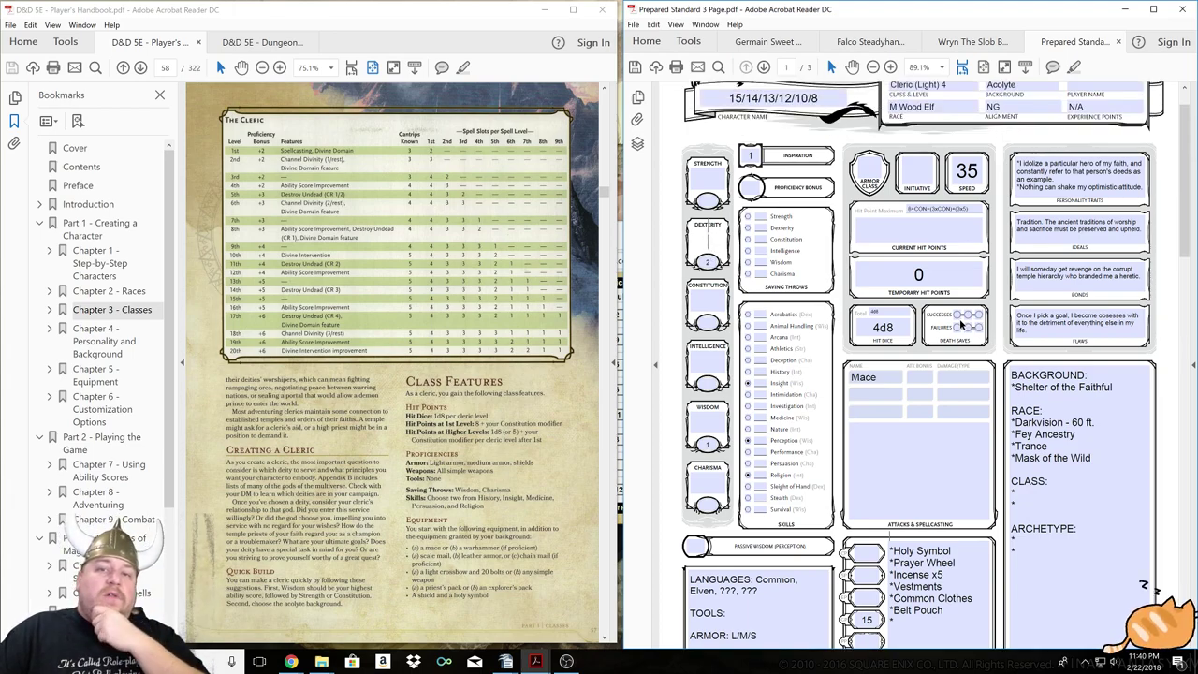
scroll(961, 328, down, 2)
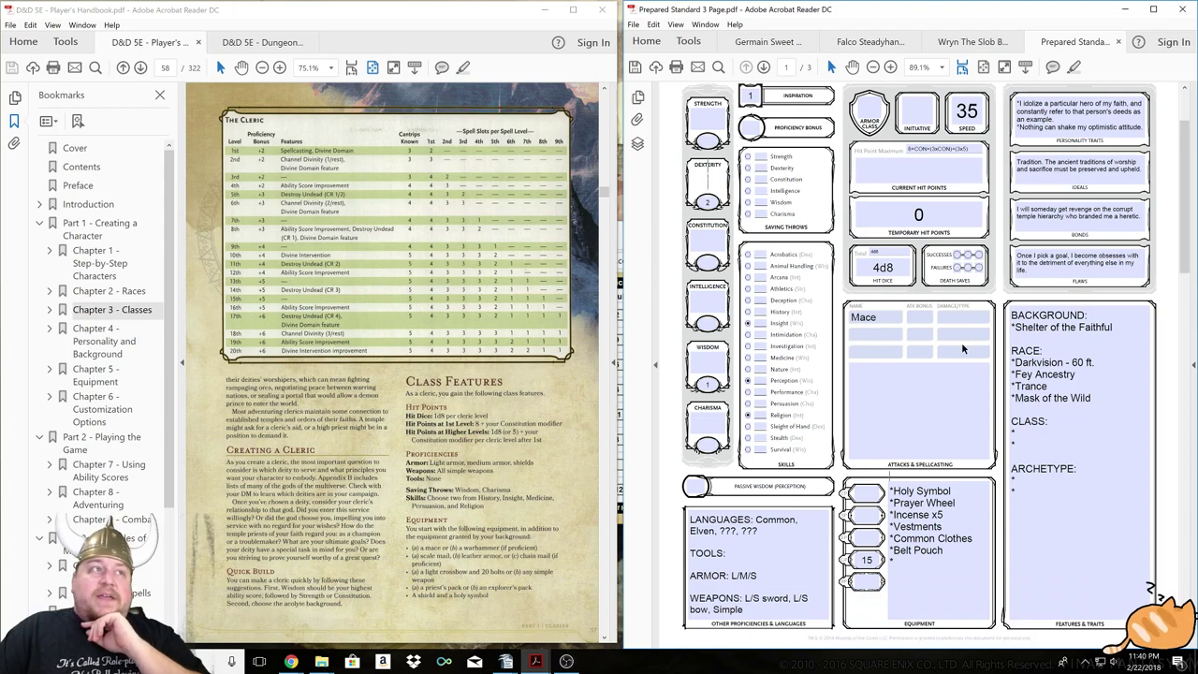
Enter the placeholder "[armor]" on the empty bullet below Belt Pouch in the equipment list.
scroll(962, 349, down, 1)
scroll(955, 360, up, 1)
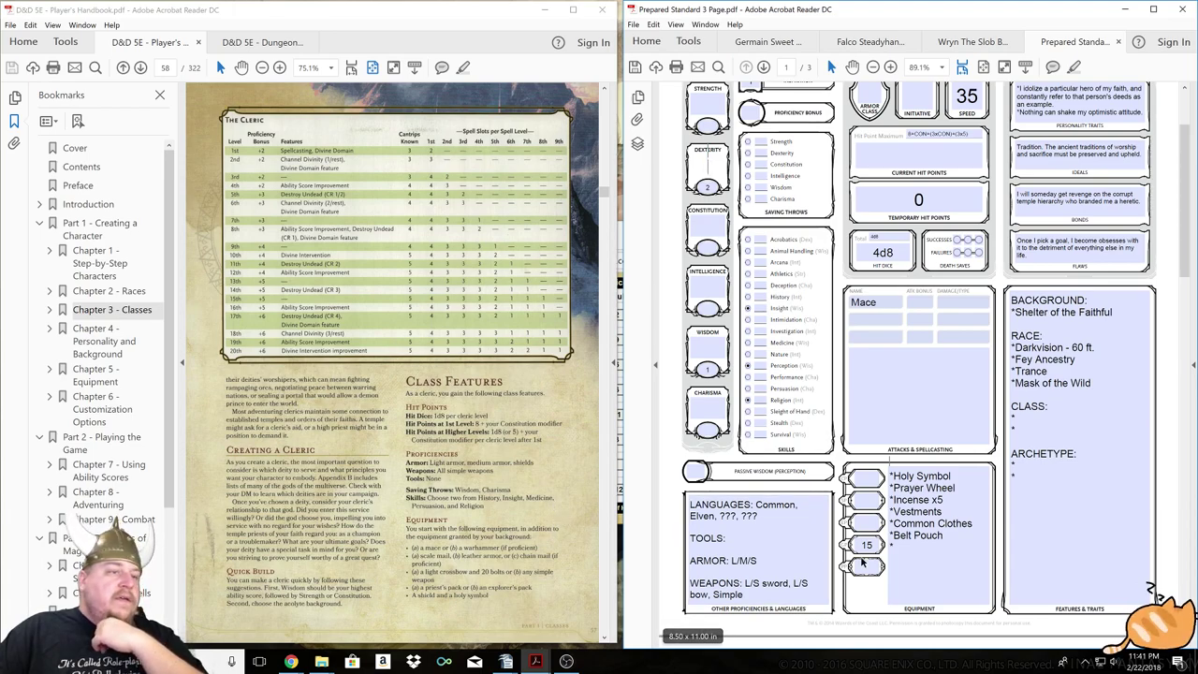
click(931, 544)
text([)
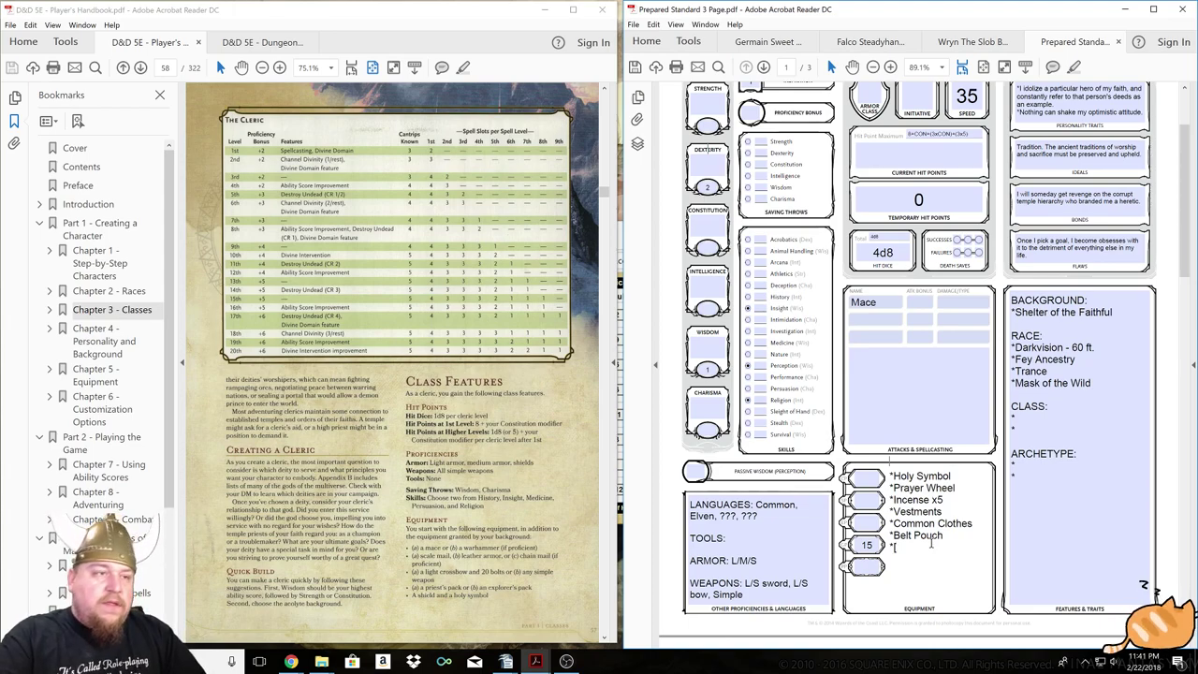
text(armor)
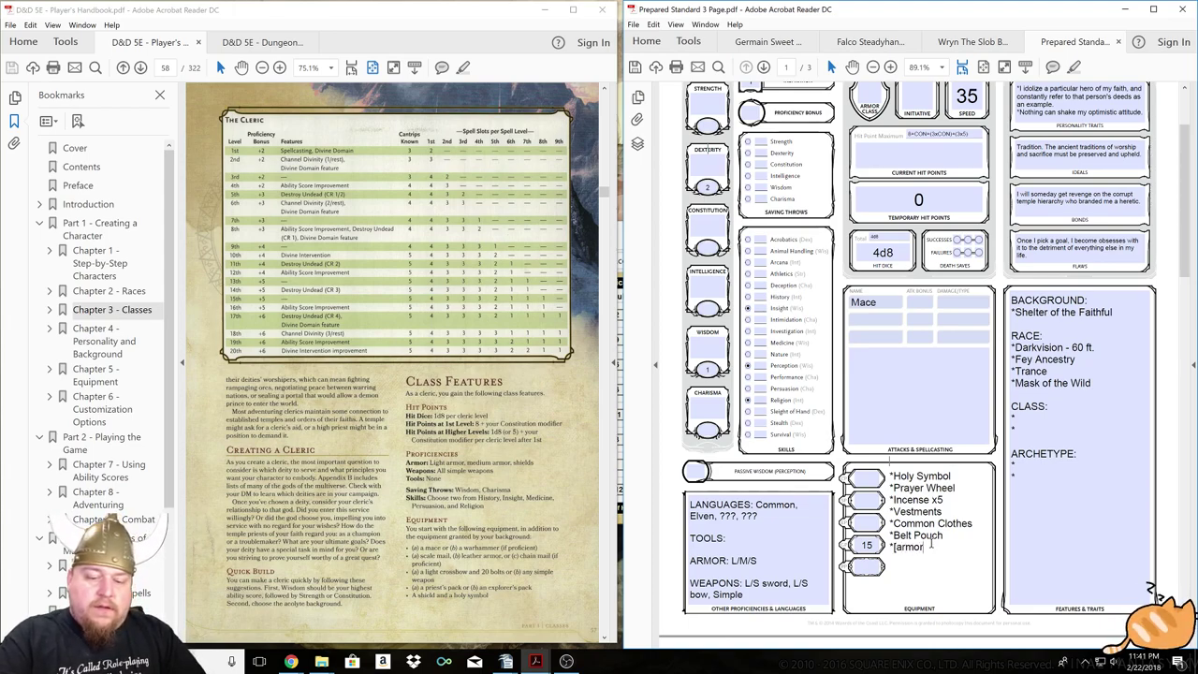
text(])
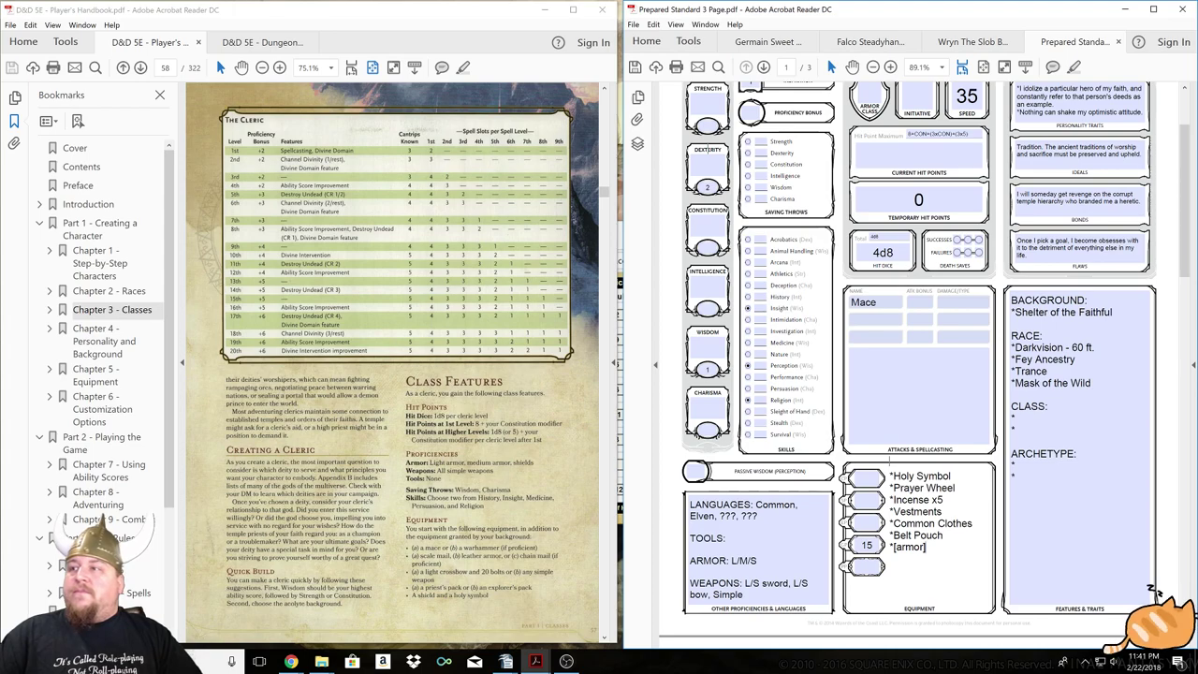
key(alt+Tab)
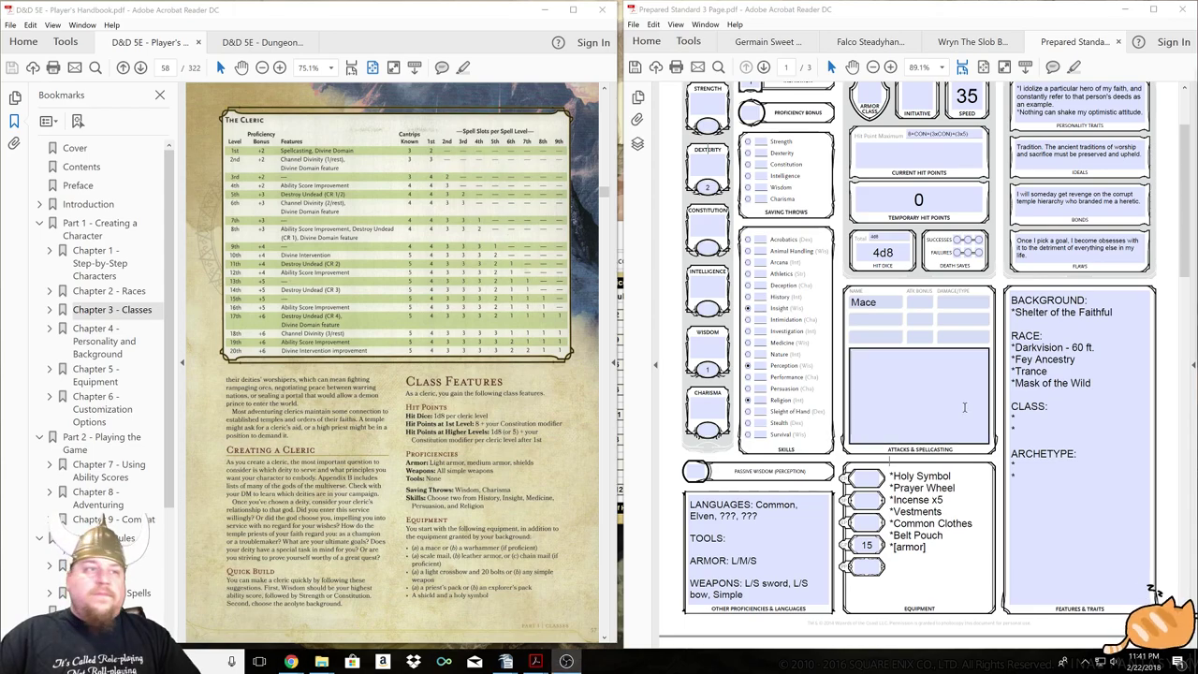
Mark Wisdom and Charisma as proficient saving throws on the character sheet.
click(499, 465)
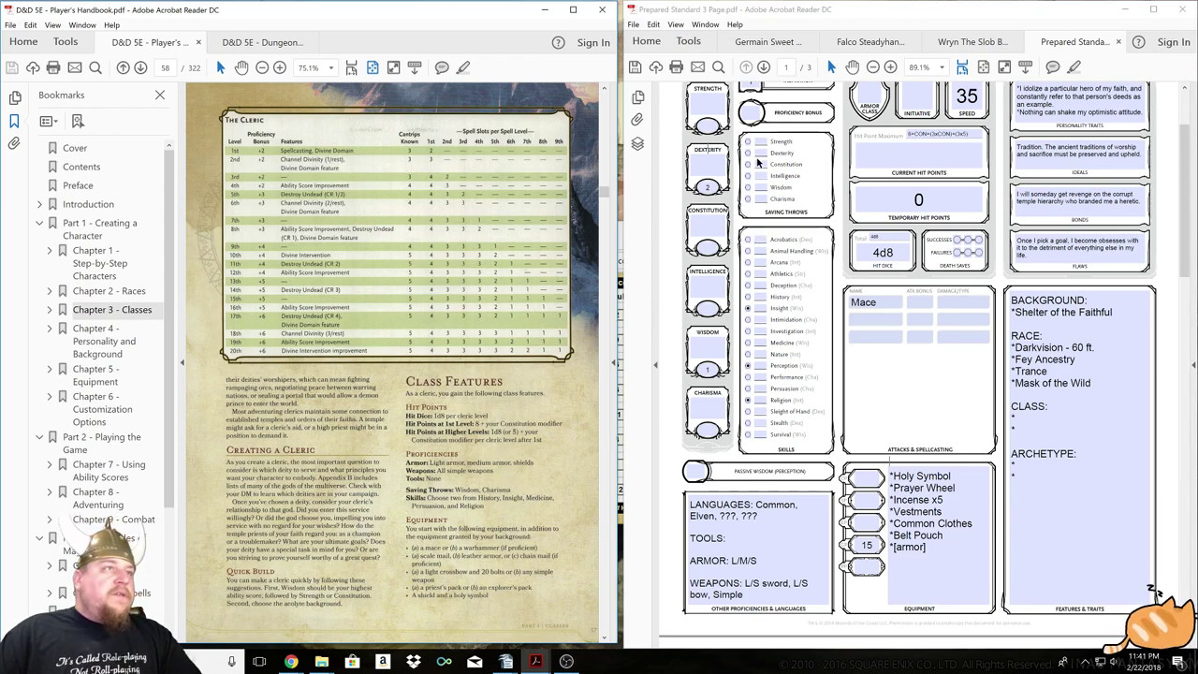
click(748, 191)
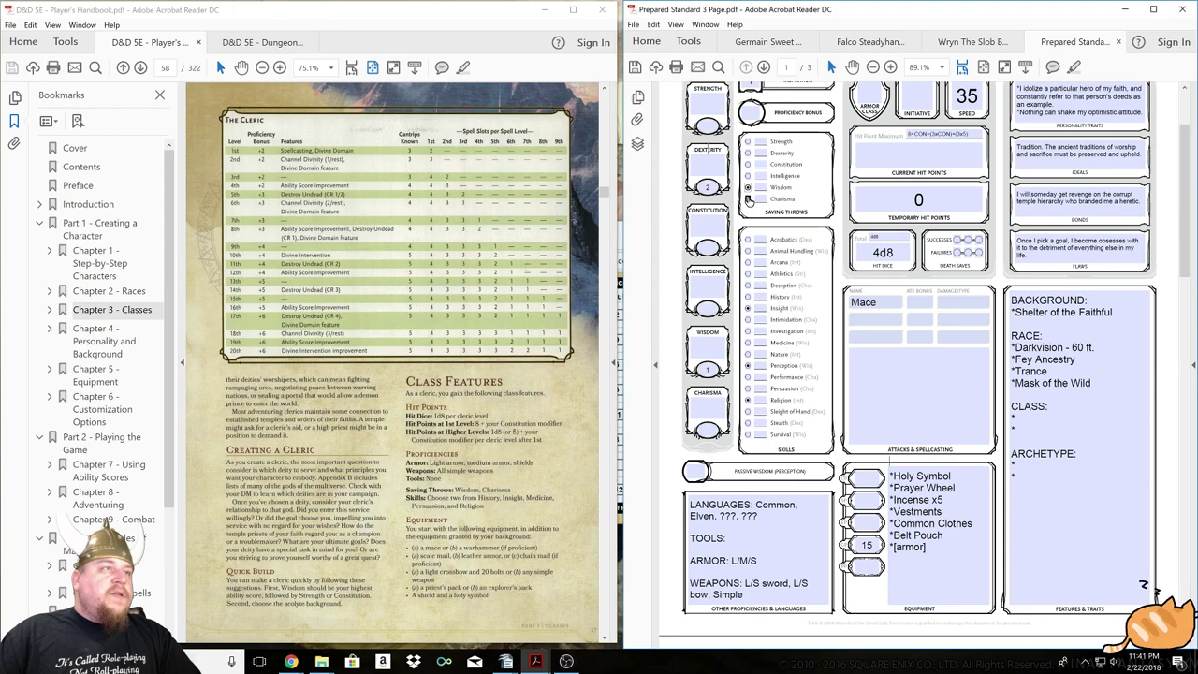
click(747, 198)
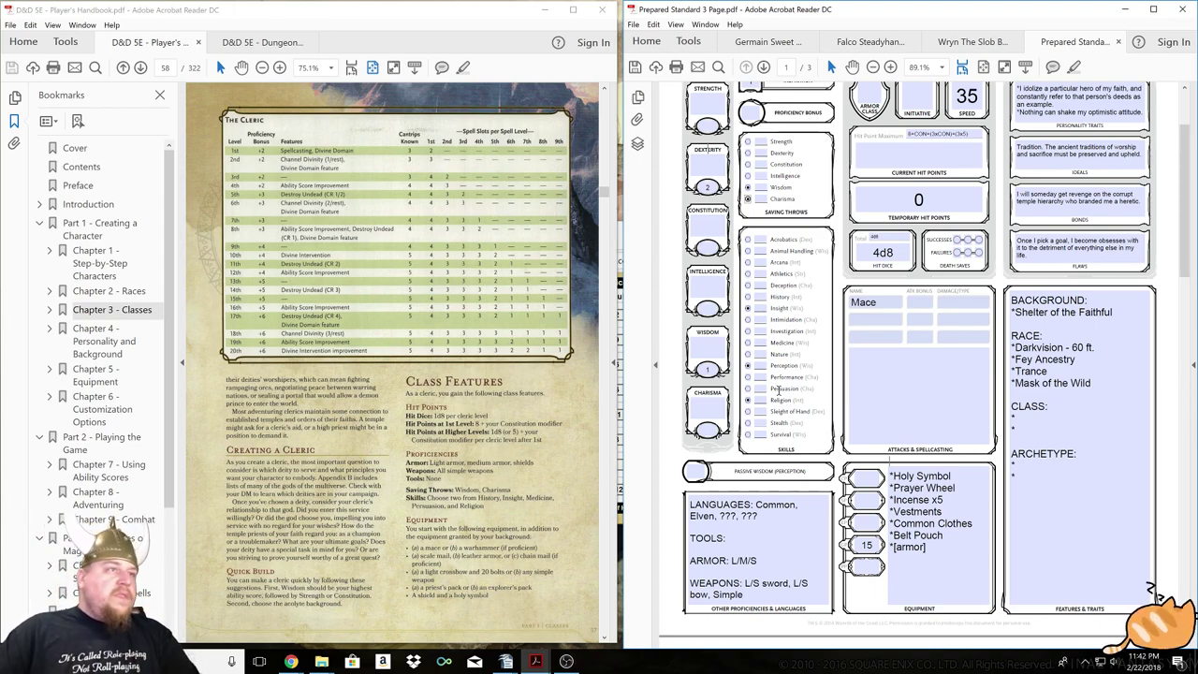
Mark History and Persuasion as proficient skills in the Skills list.
scroll(784, 387, up, 3)
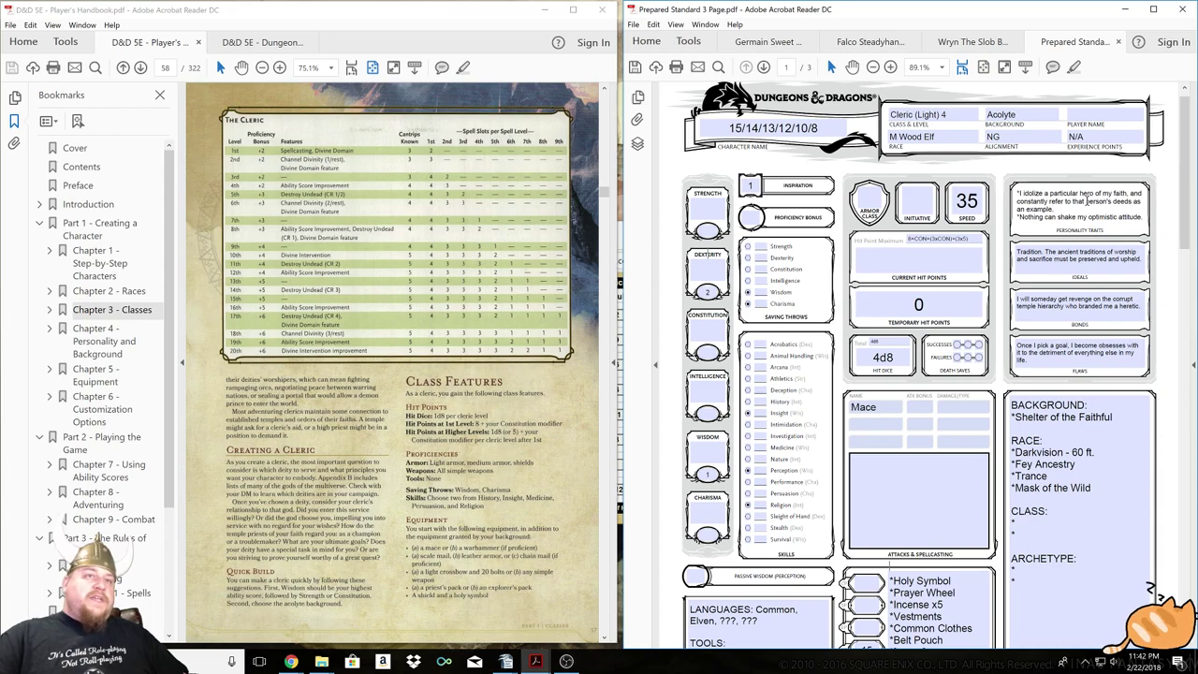
click(1097, 264)
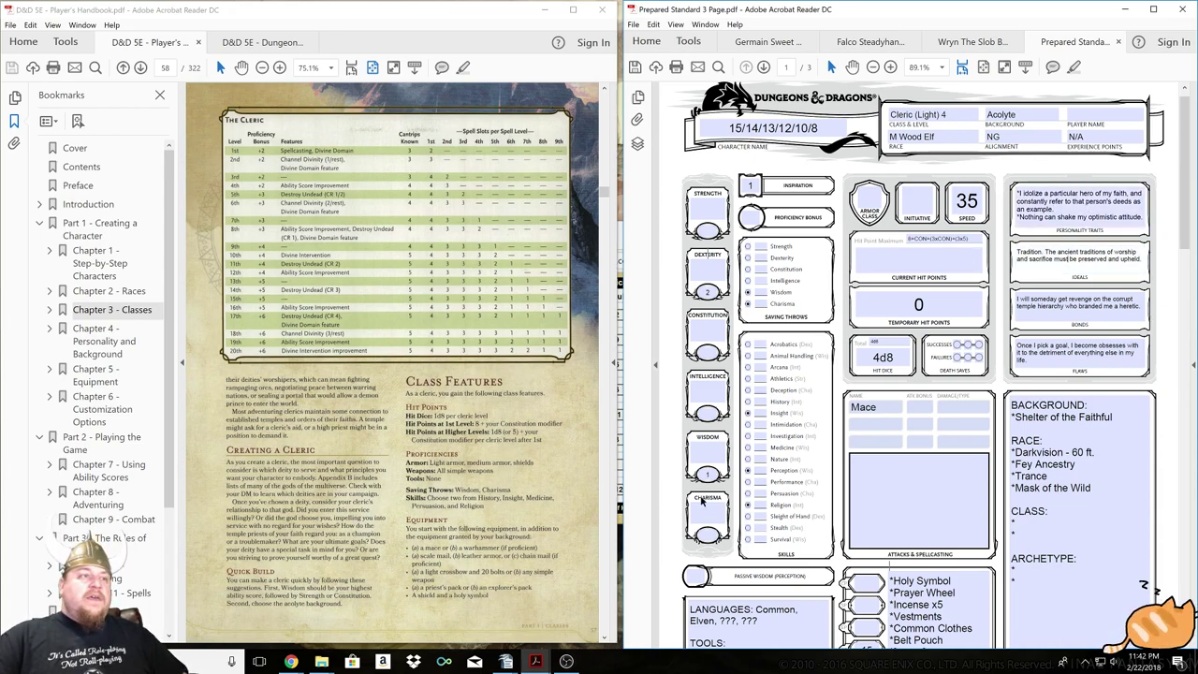
click(748, 402)
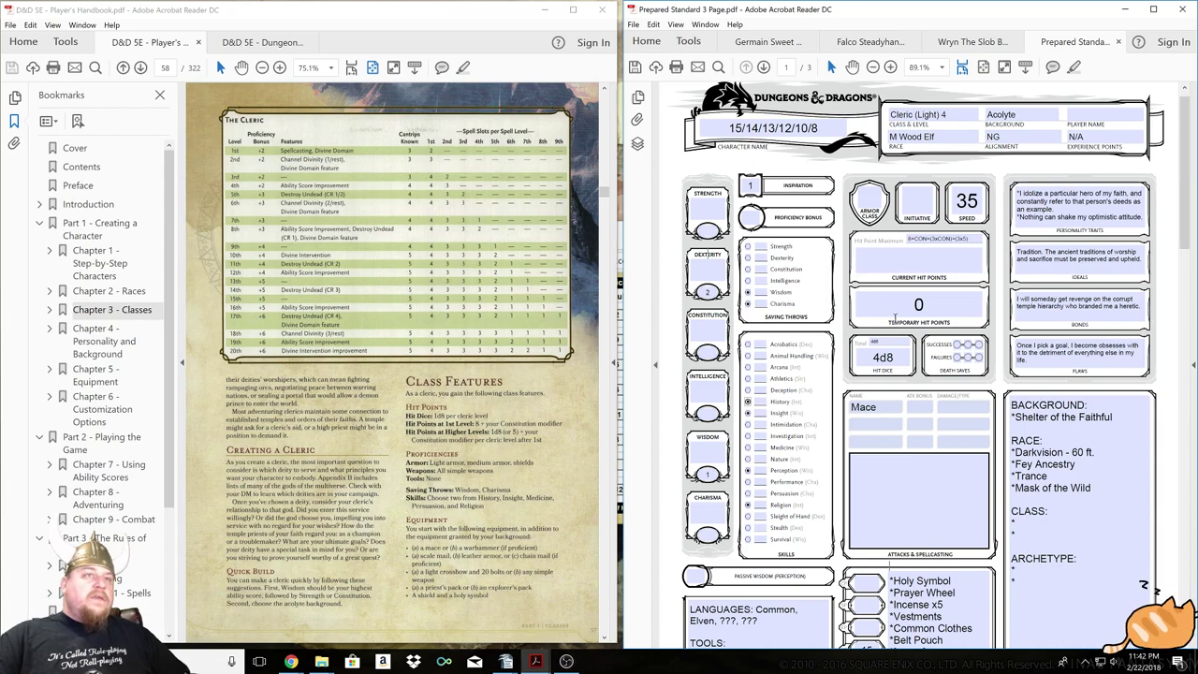
click(1078, 319)
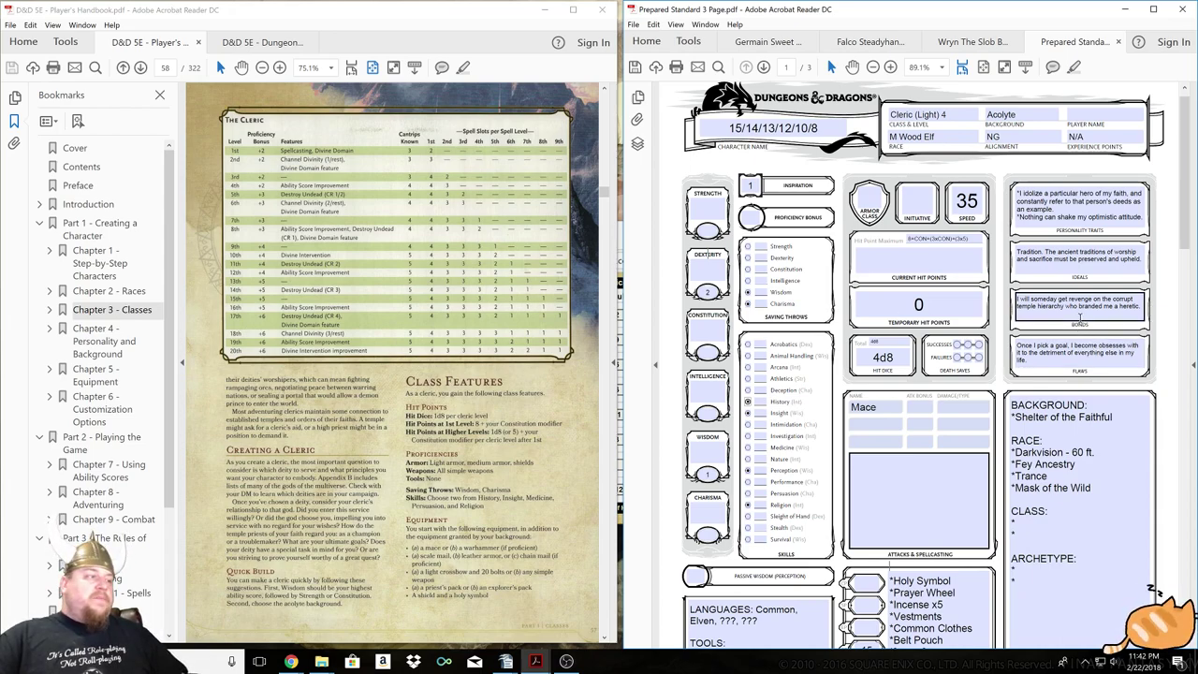
click(1064, 307)
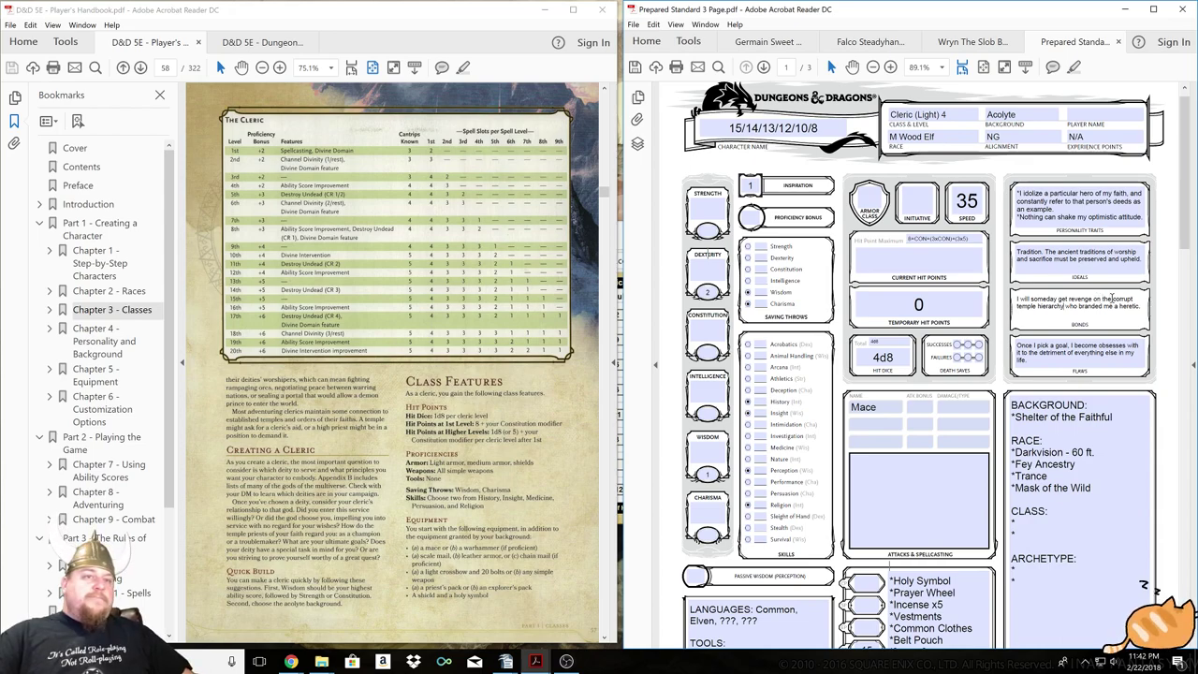
click(1091, 219)
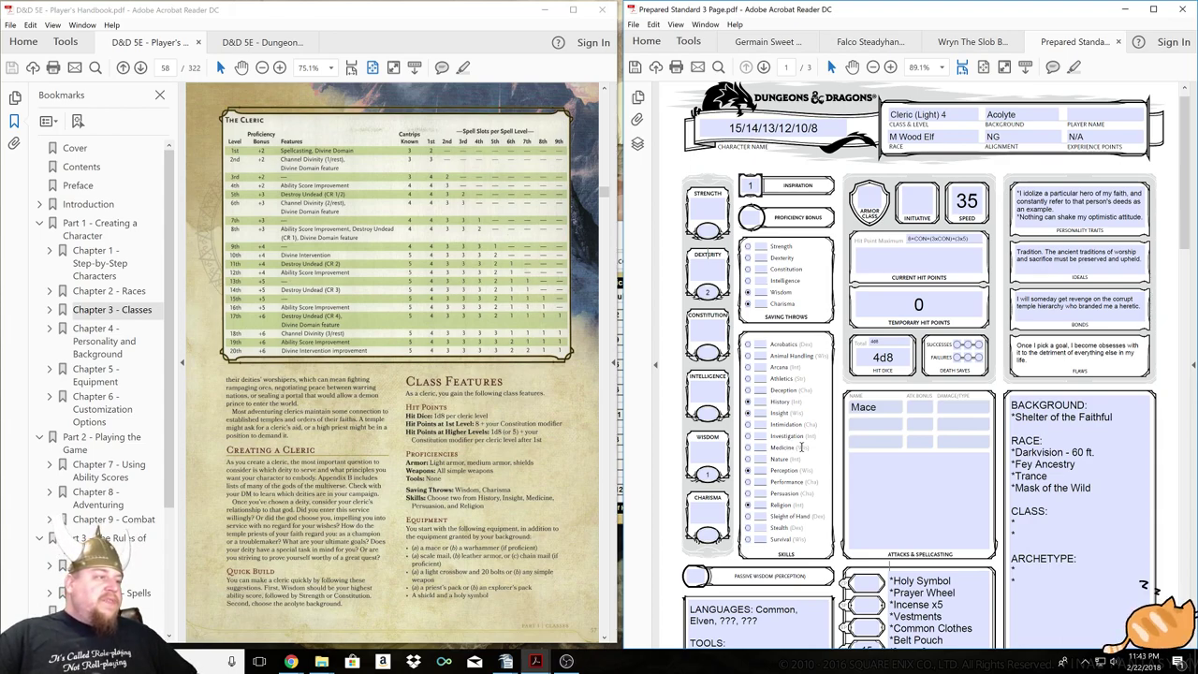
click(748, 493)
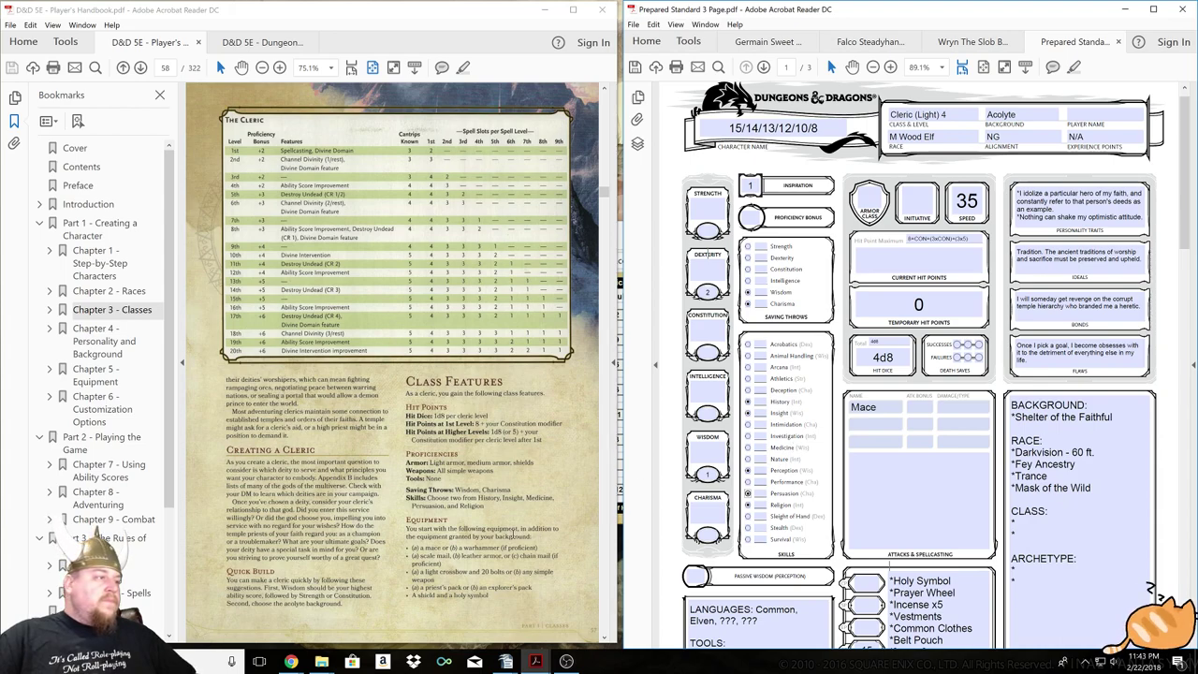
click(514, 497)
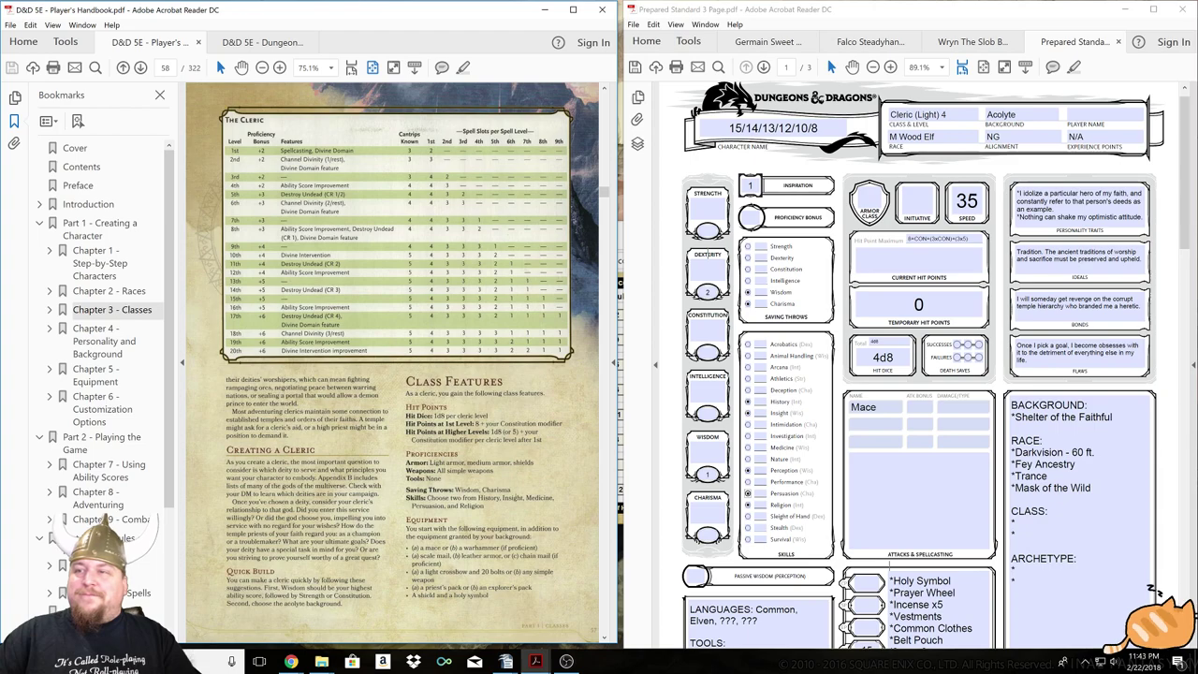
click(291, 661)
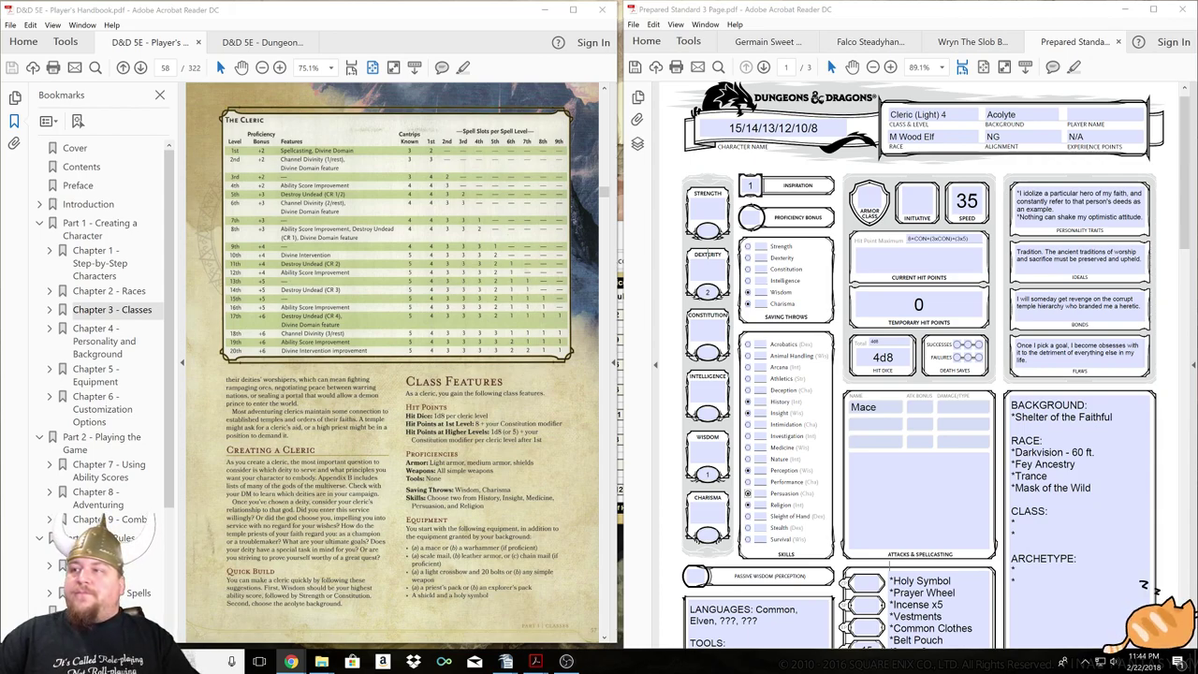
click(531, 496)
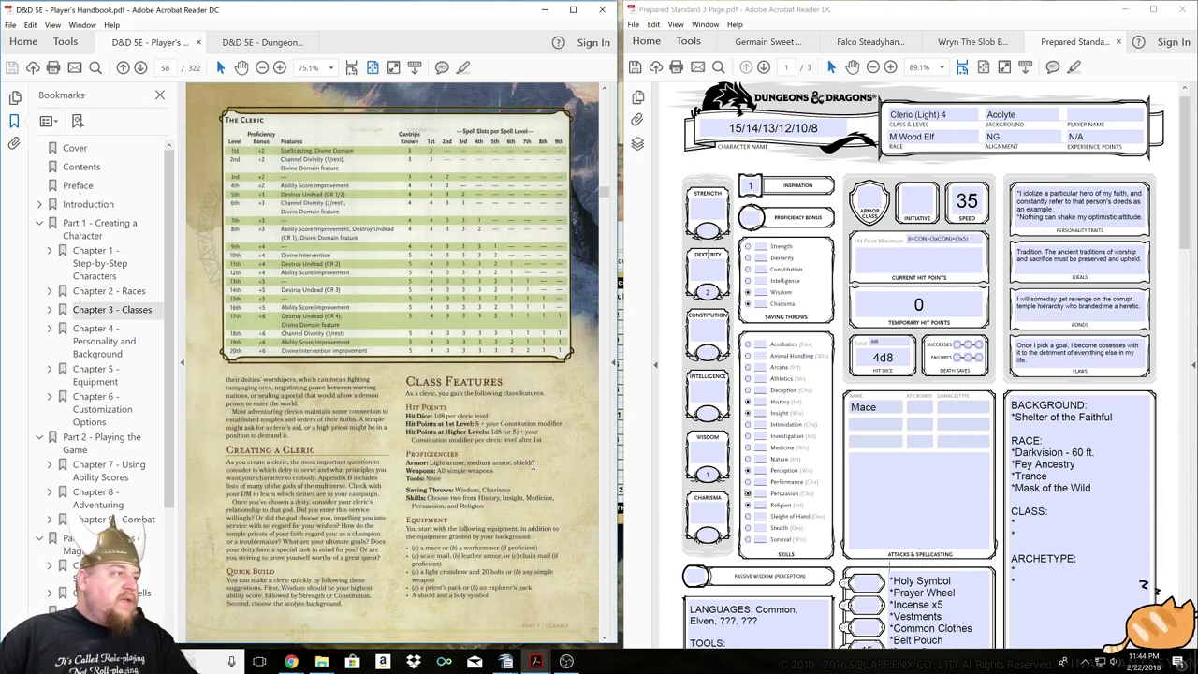
Replace the "[armor]" placeholder in the equipment list with "Leather armor" and add Longbow as a new bullet below it.
scroll(940, 447, down, 2)
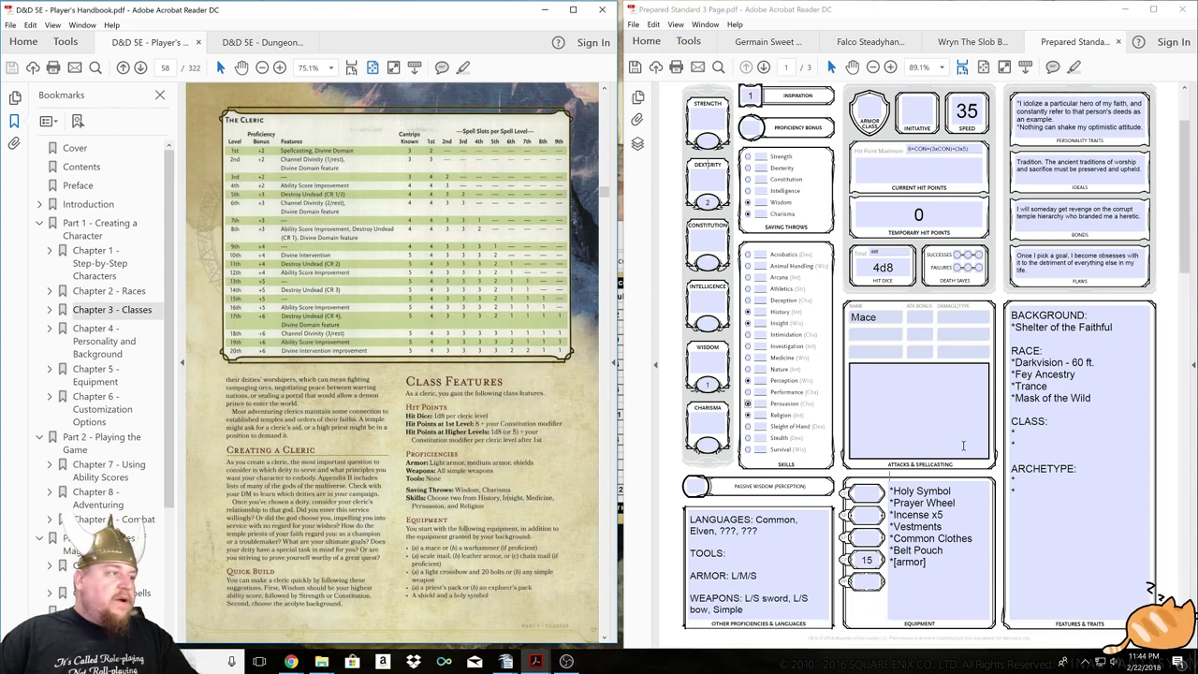
scroll(944, 436, down, 2)
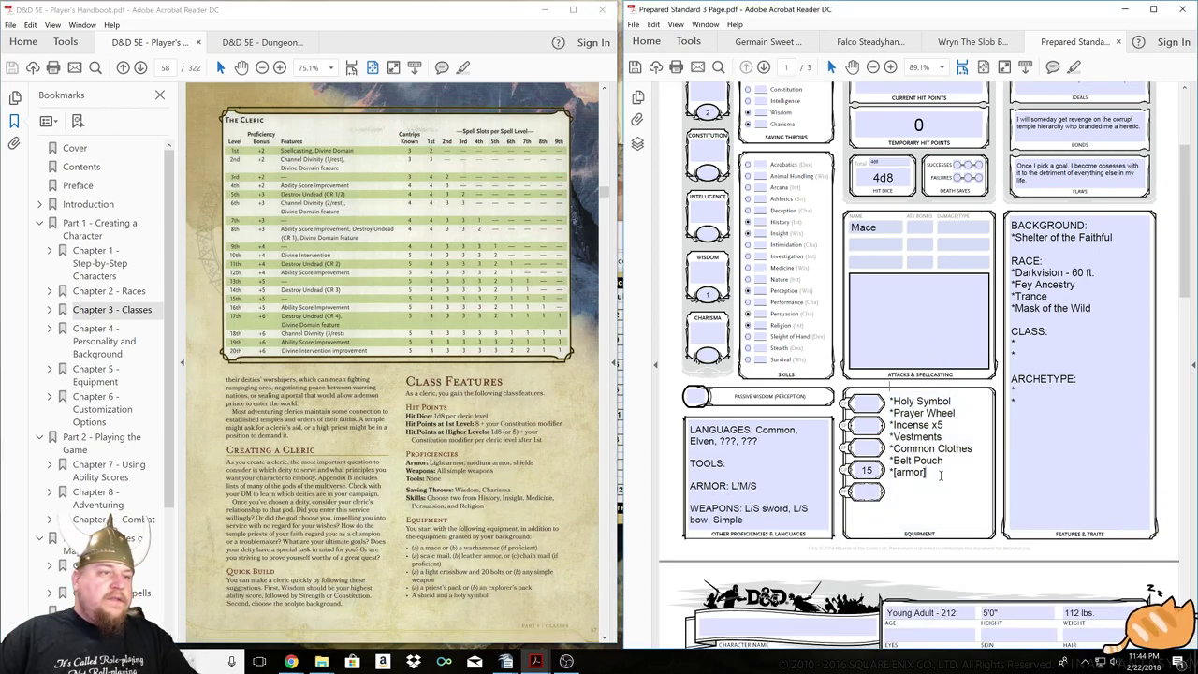
key(Return)
text(*)
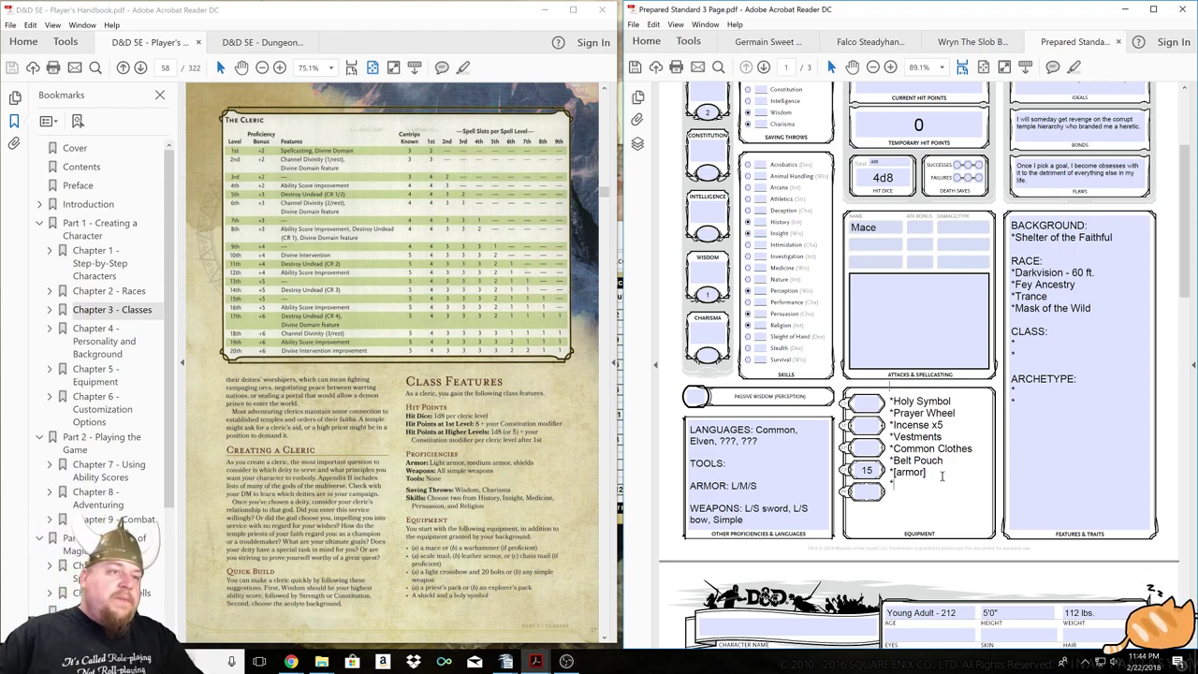
drag(933, 474, 893, 477)
text(Leather armor)
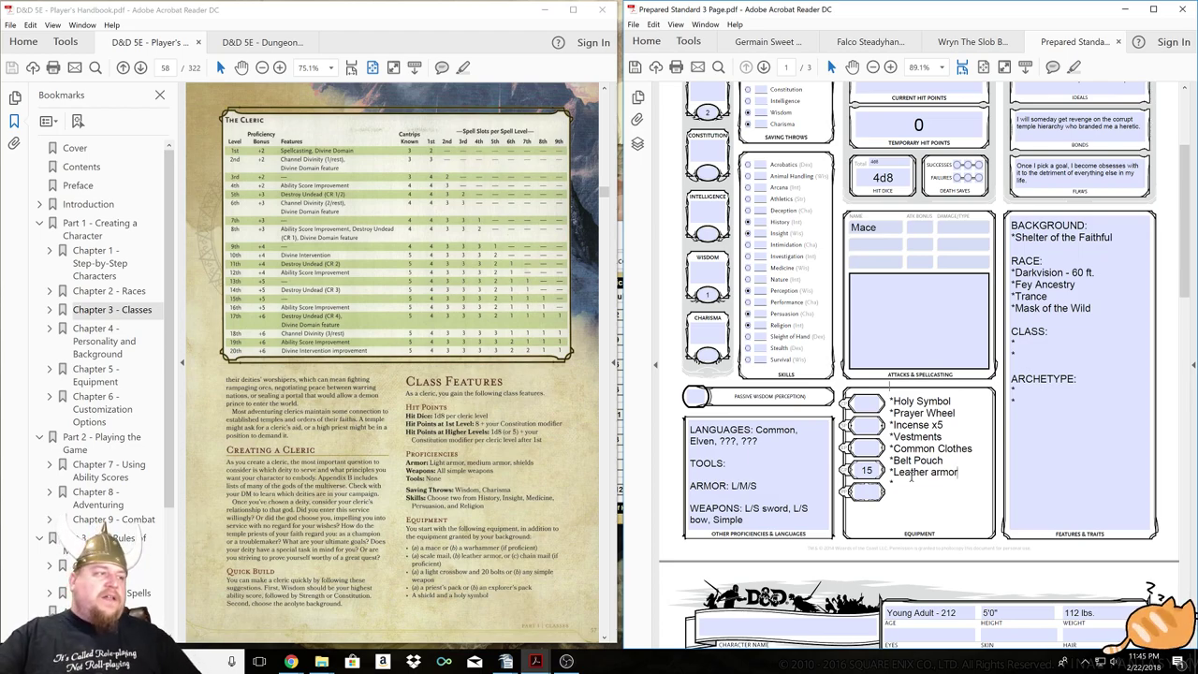
click(936, 484)
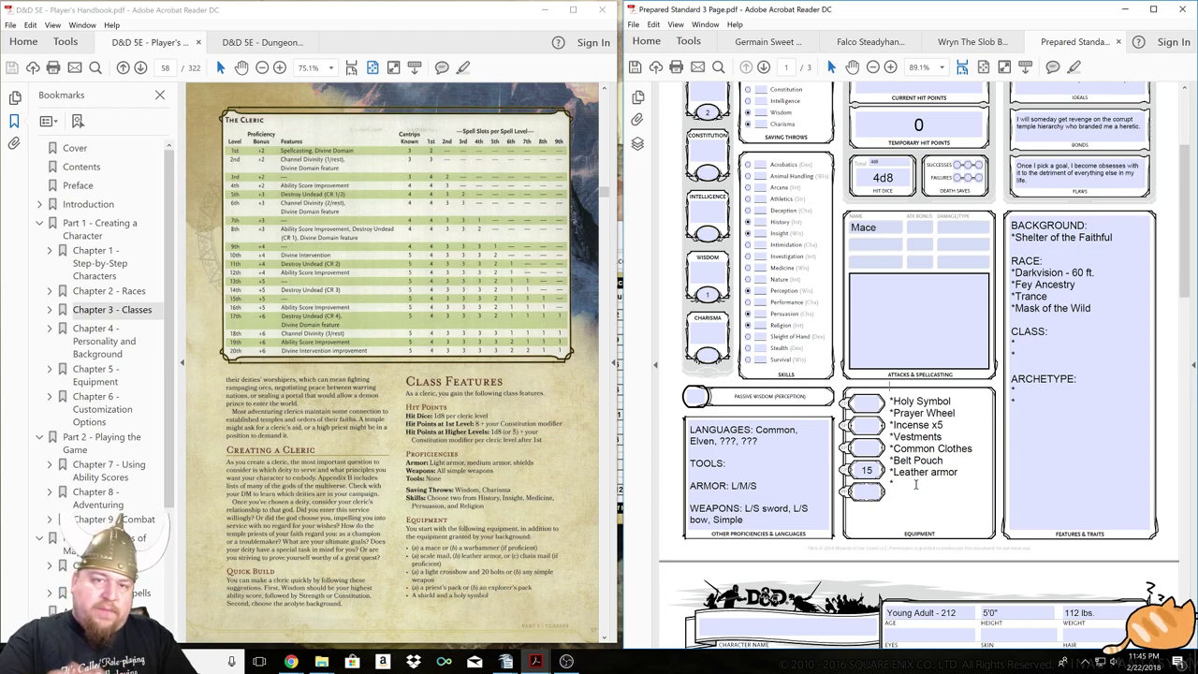
text(Longbow)
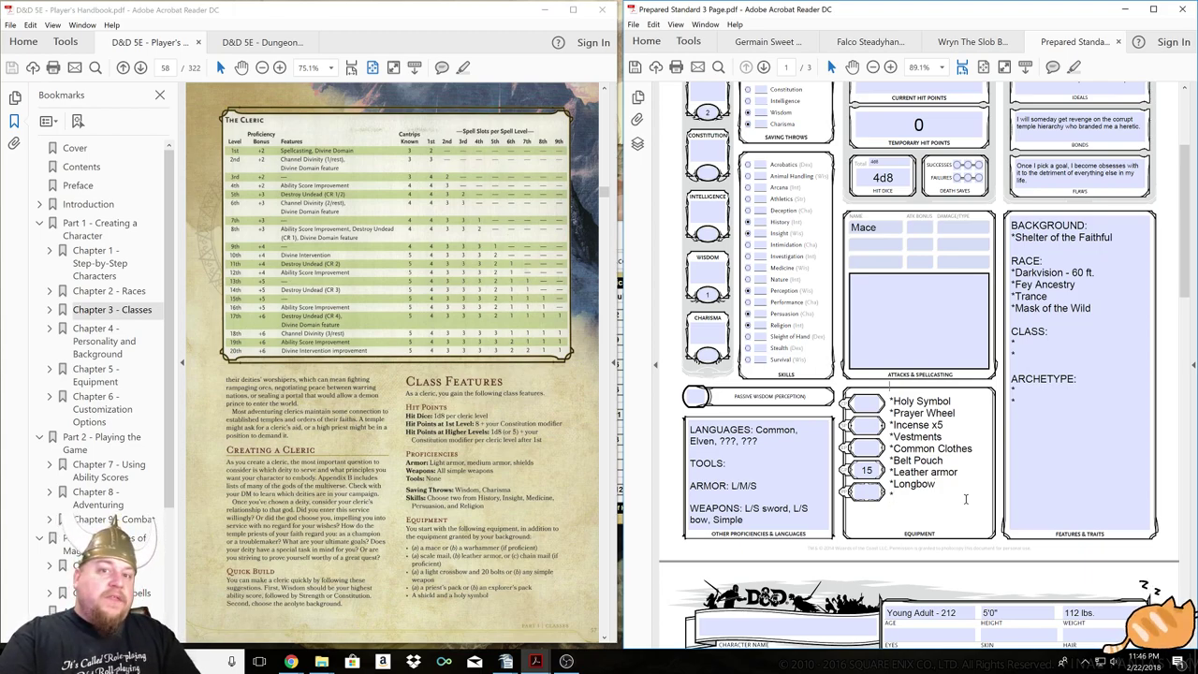
Add "Priest's pack" and "Shield" as bullets below Longbow in the equipment list.
text(Priest's )
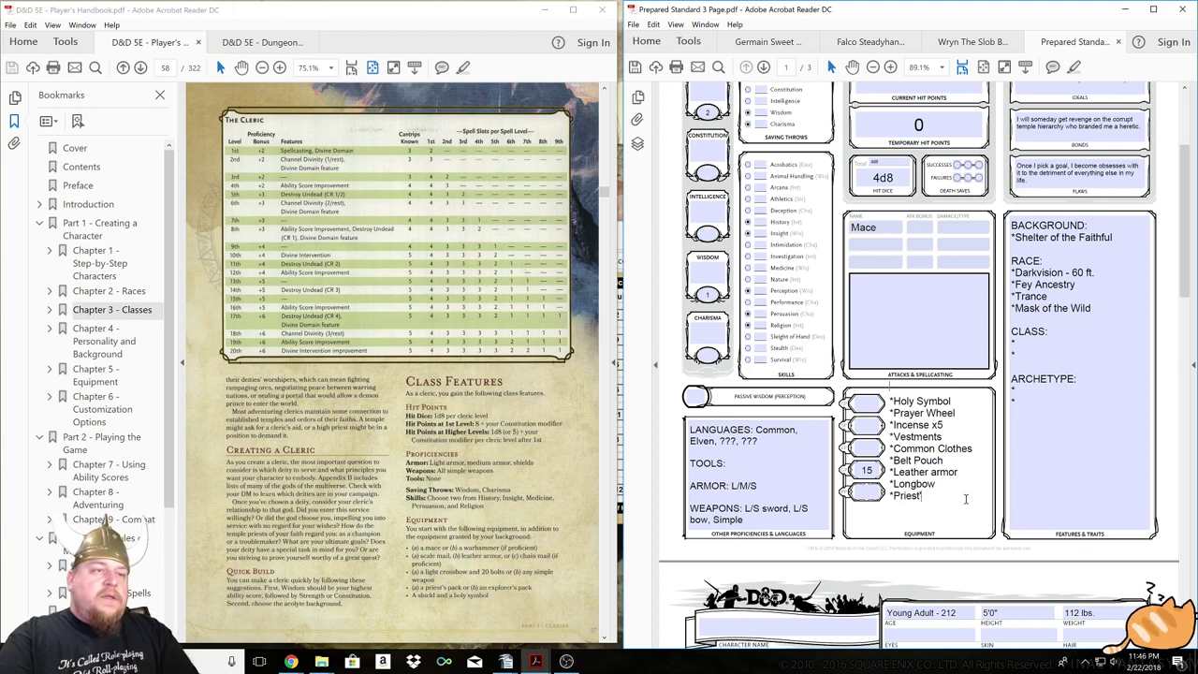
text(poac)
key(BackSpace)
key(BackSpace)
key(BackSpace)
text(poac)
key(BackSpace)
key(BackSpace)
key(BackSpace)
text(ack )
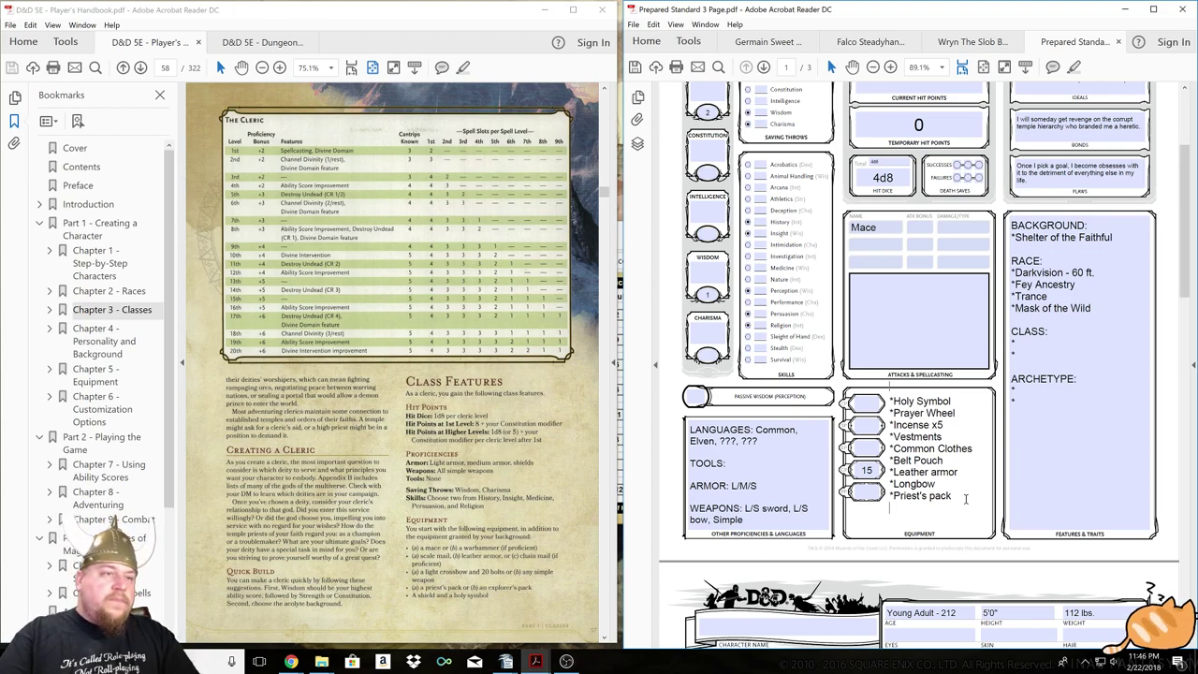
text(*Shield)
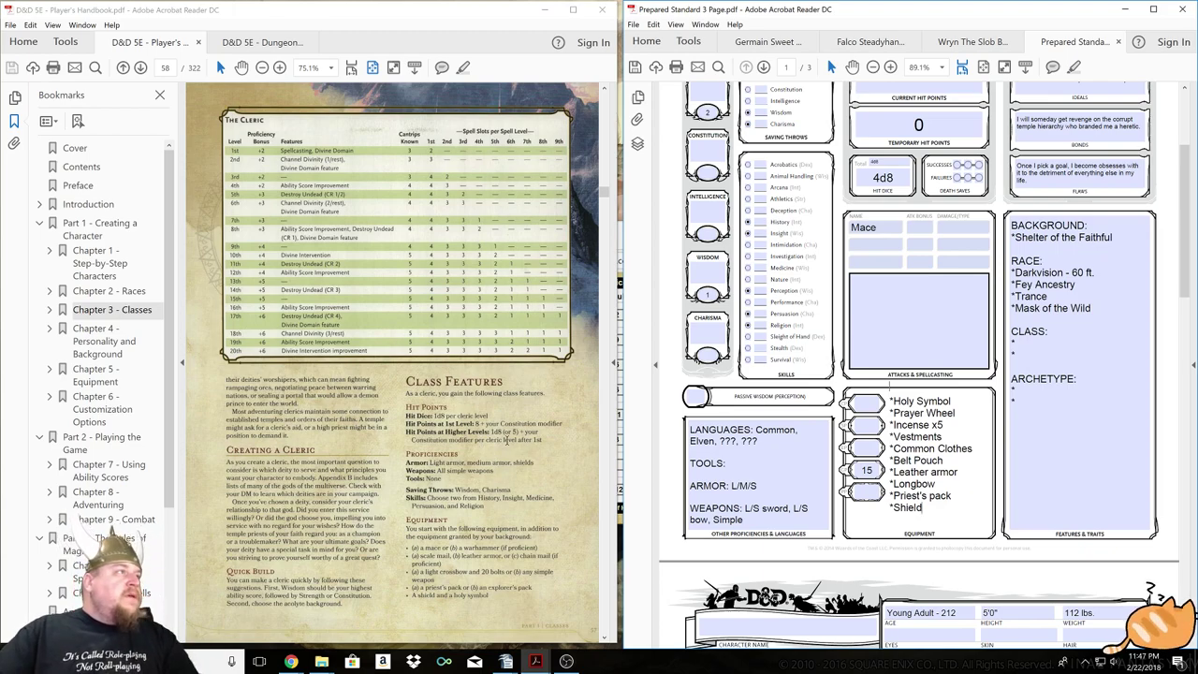
Enter +2 as the proficiency bonus on the first page of the character sheet.
scroll(910, 369, up, 2)
scroll(910, 369, up, 1)
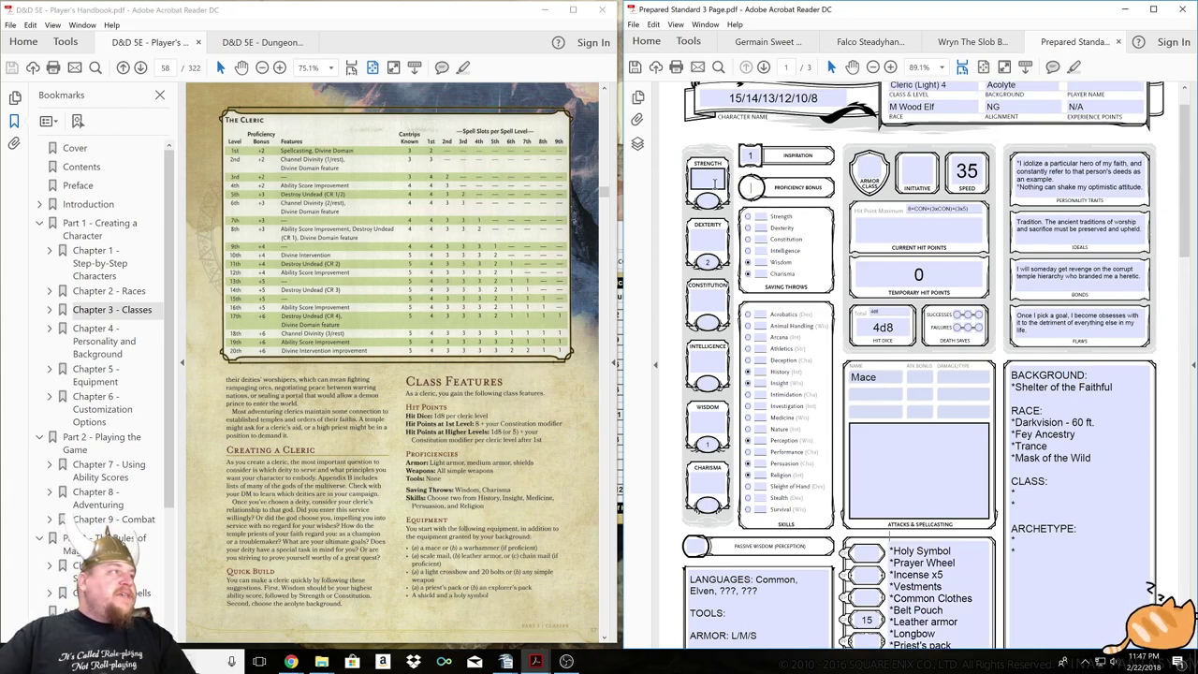
text(+2)
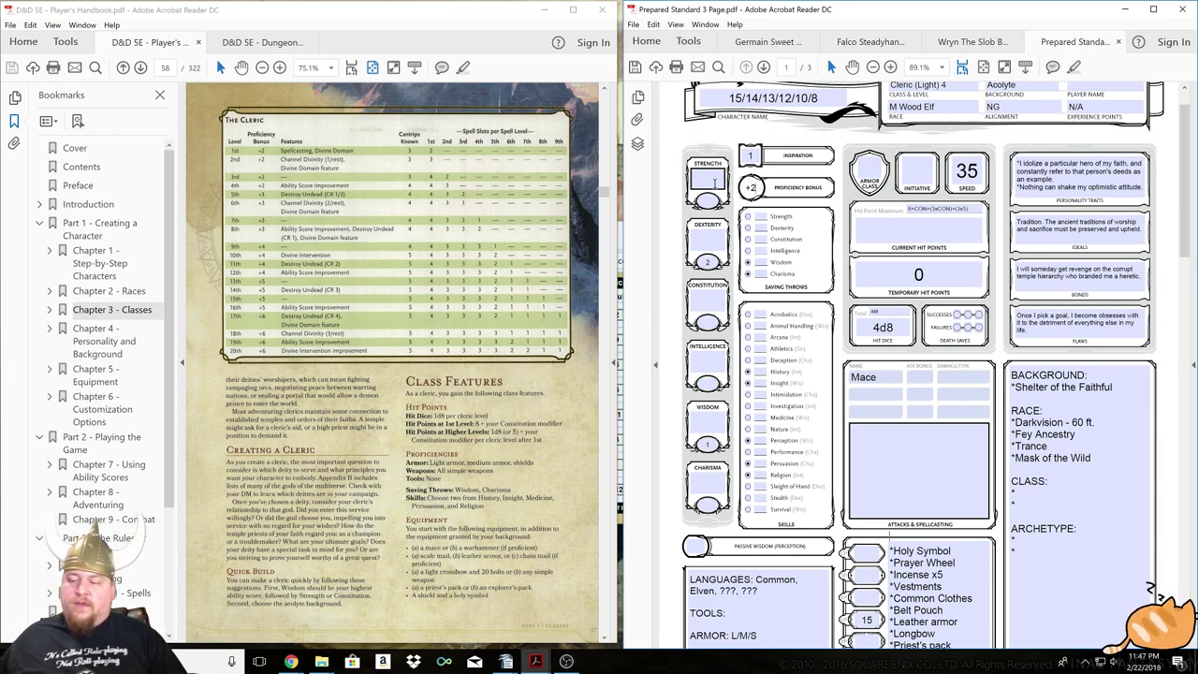
Enter "Cleric 4" as the spellcasting class on the spell page of the character sheet.
scroll(981, 435, down, 5)
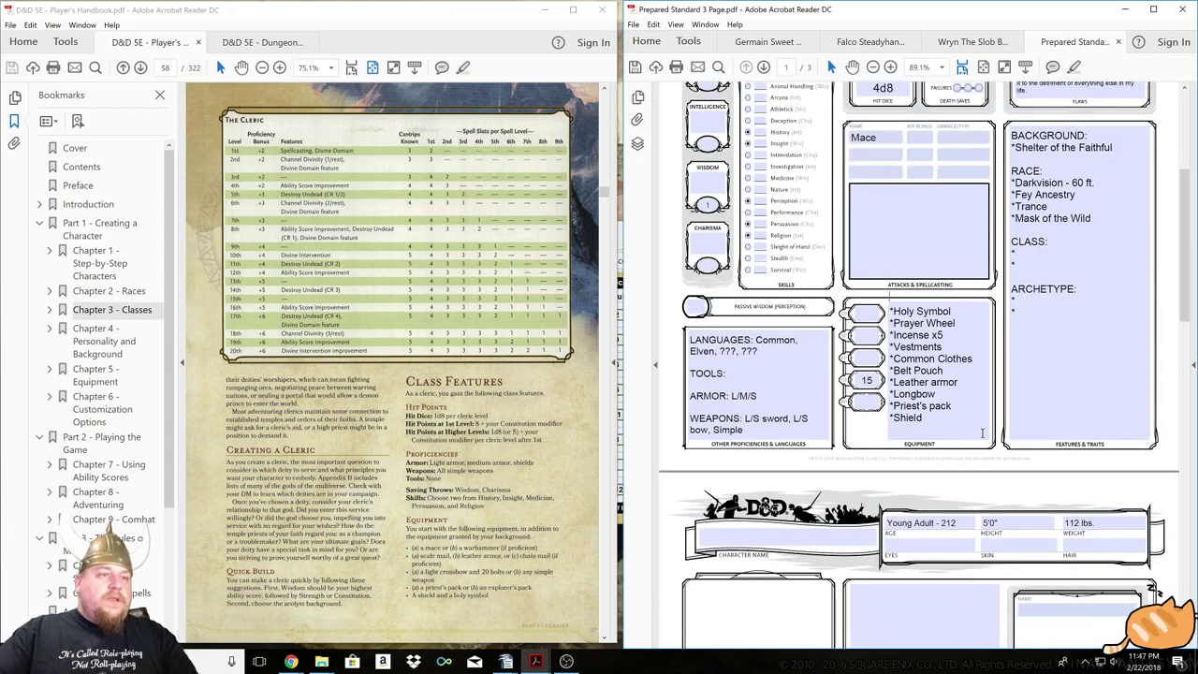
scroll(981, 435, down, 20)
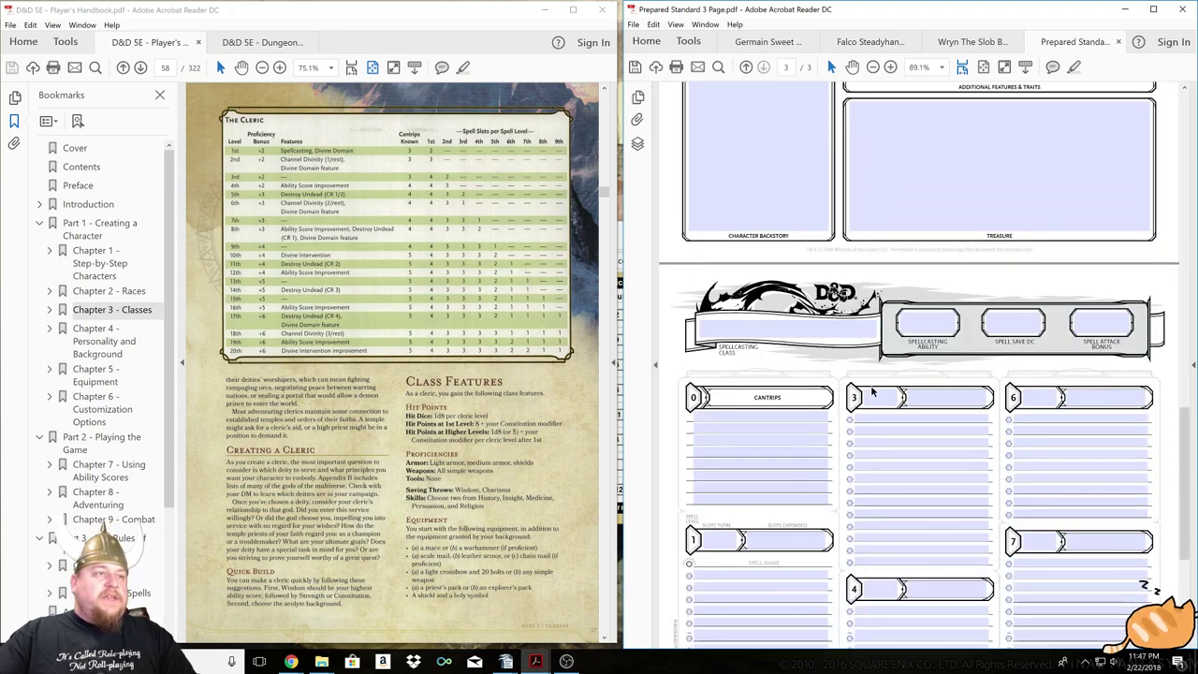
scroll(880, 394, down, 1)
click(803, 288)
text(Cleric)
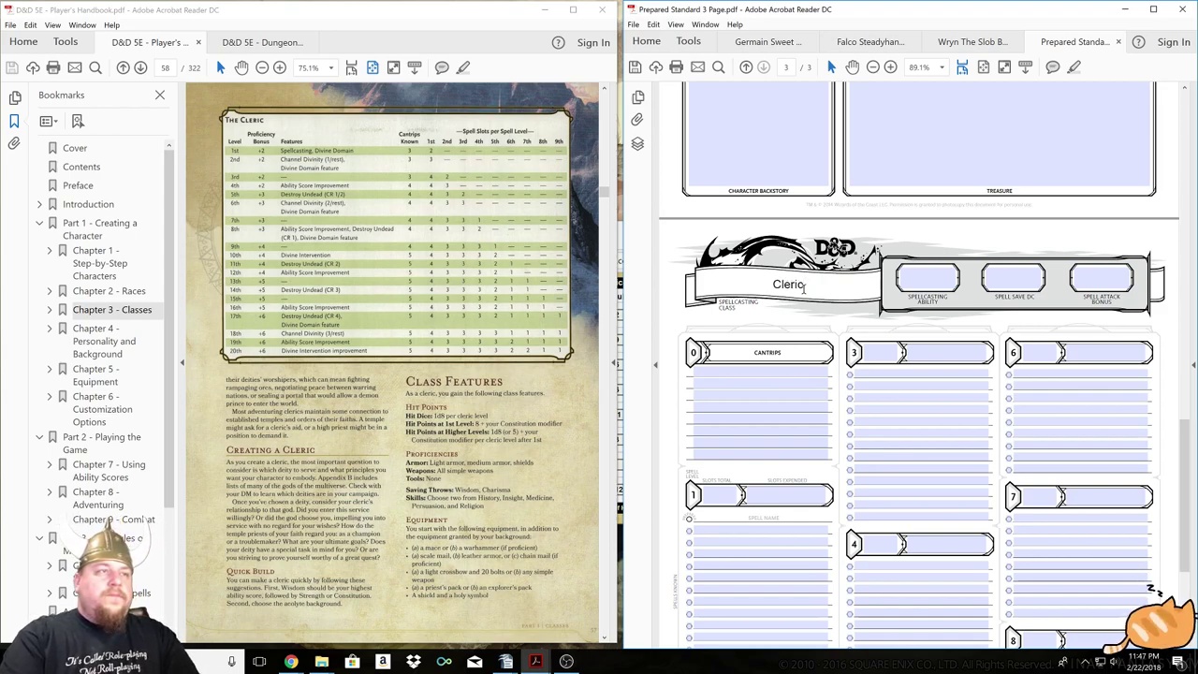
text( 4)
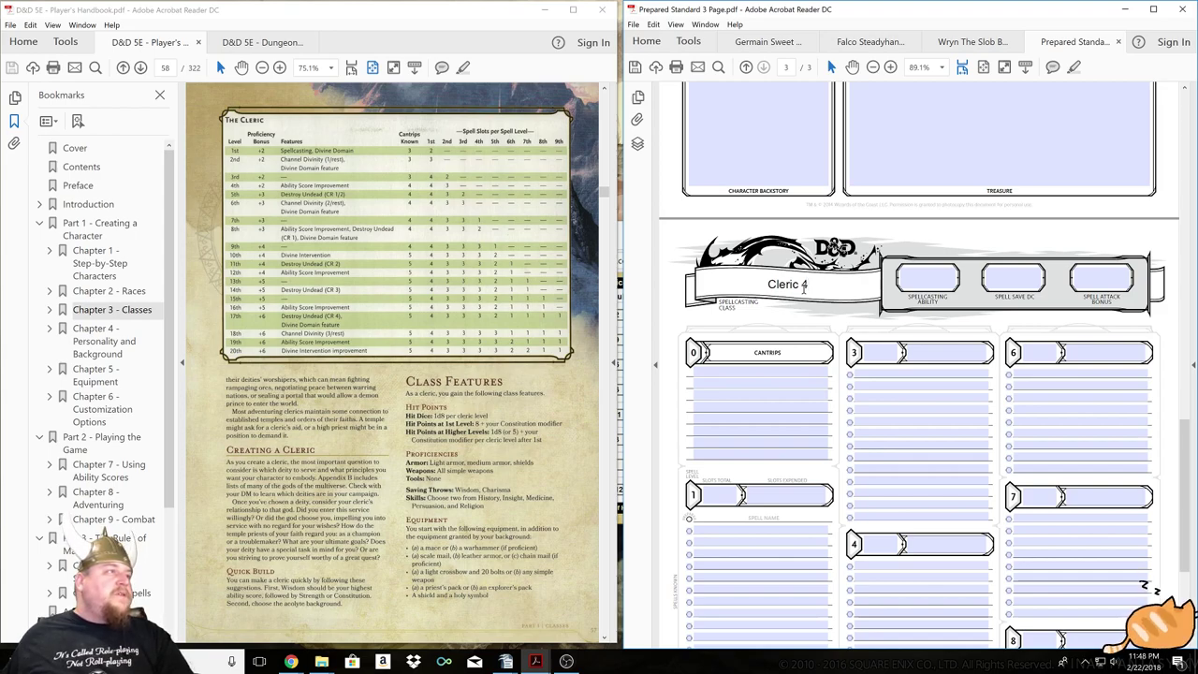
Number the first four cantrip lines 1. through 4.
click(723, 373)
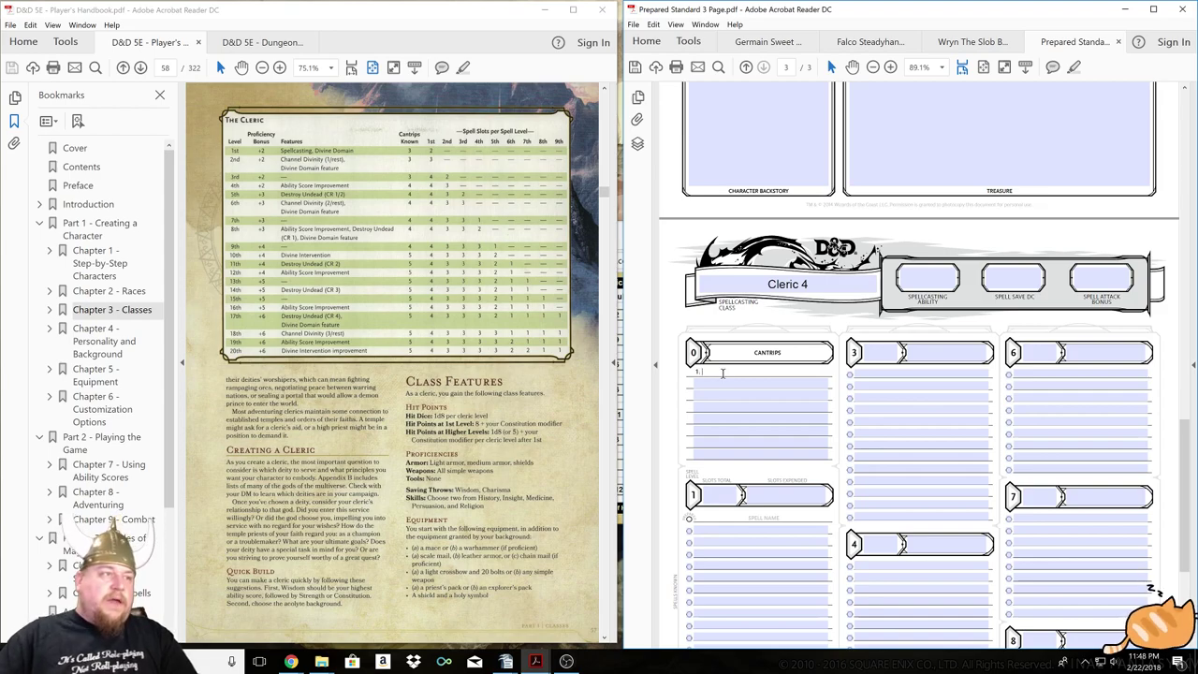
click(749, 382)
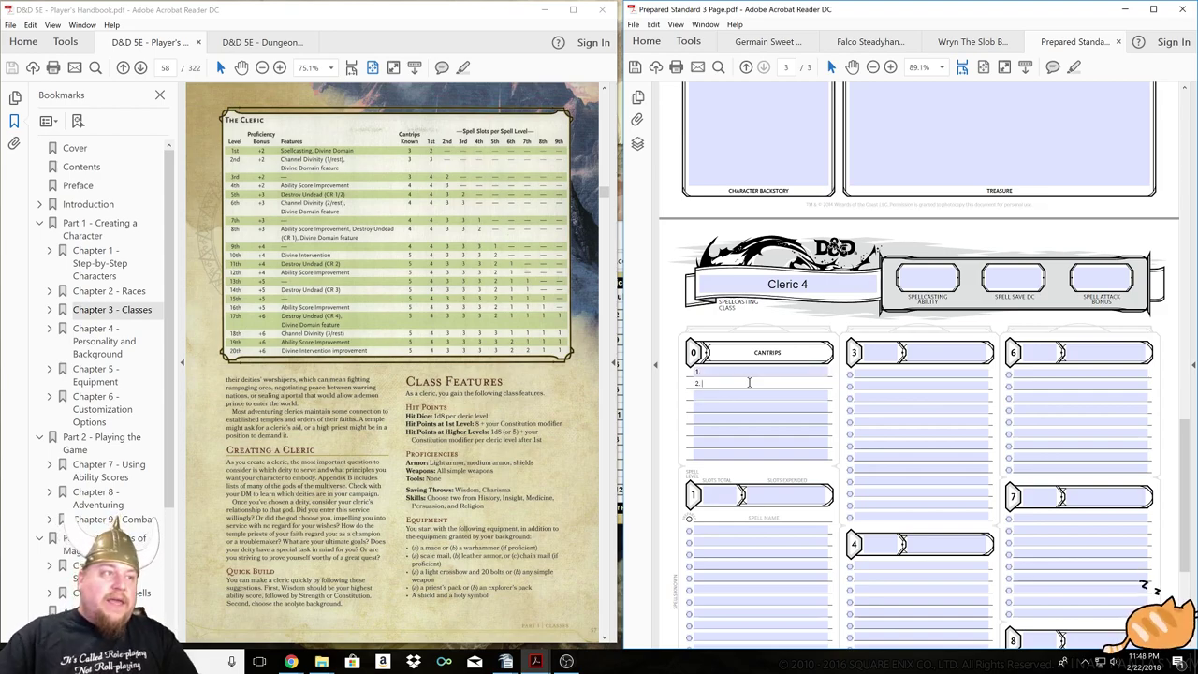
click(702, 394)
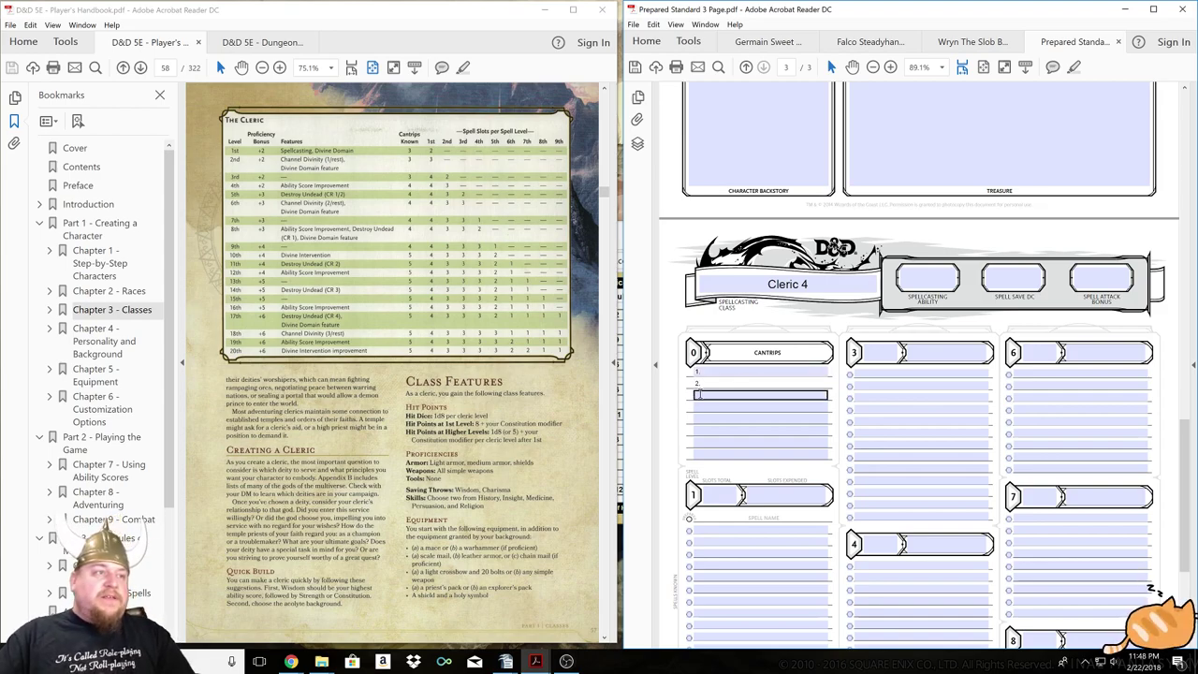
click(725, 407)
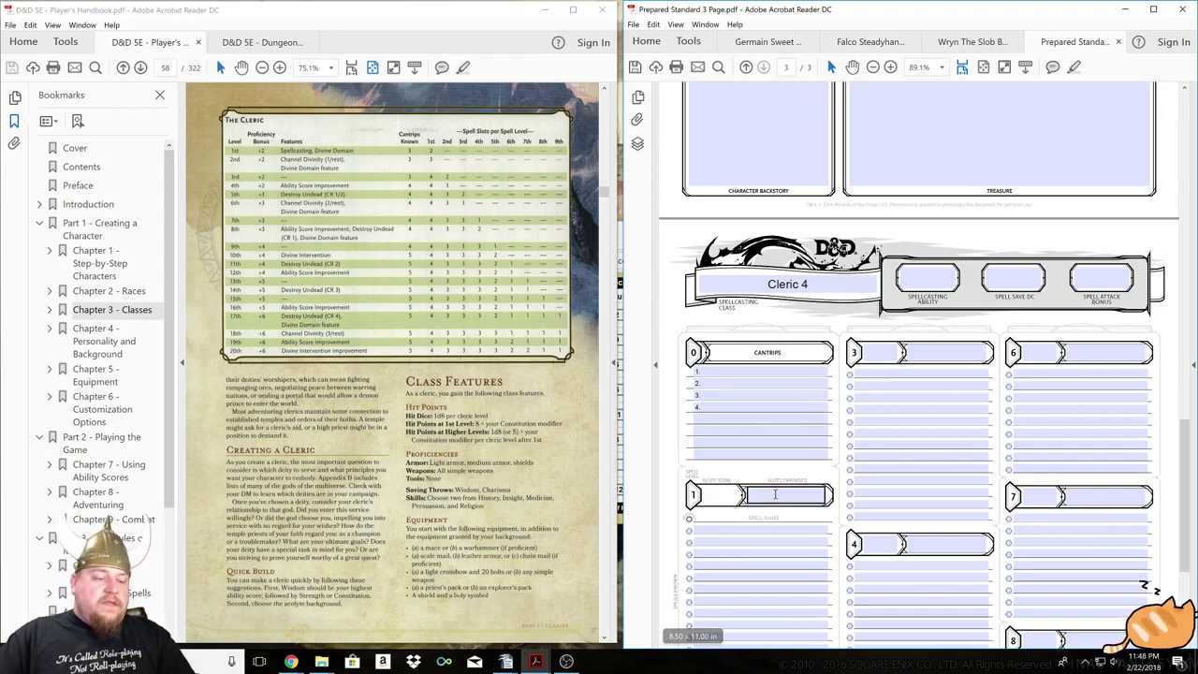
Set the total spell slots to 4 for 1st level and 3 for 2nd level.
text(4)
scroll(775, 493, down, 4)
key(Tab)
text(3)
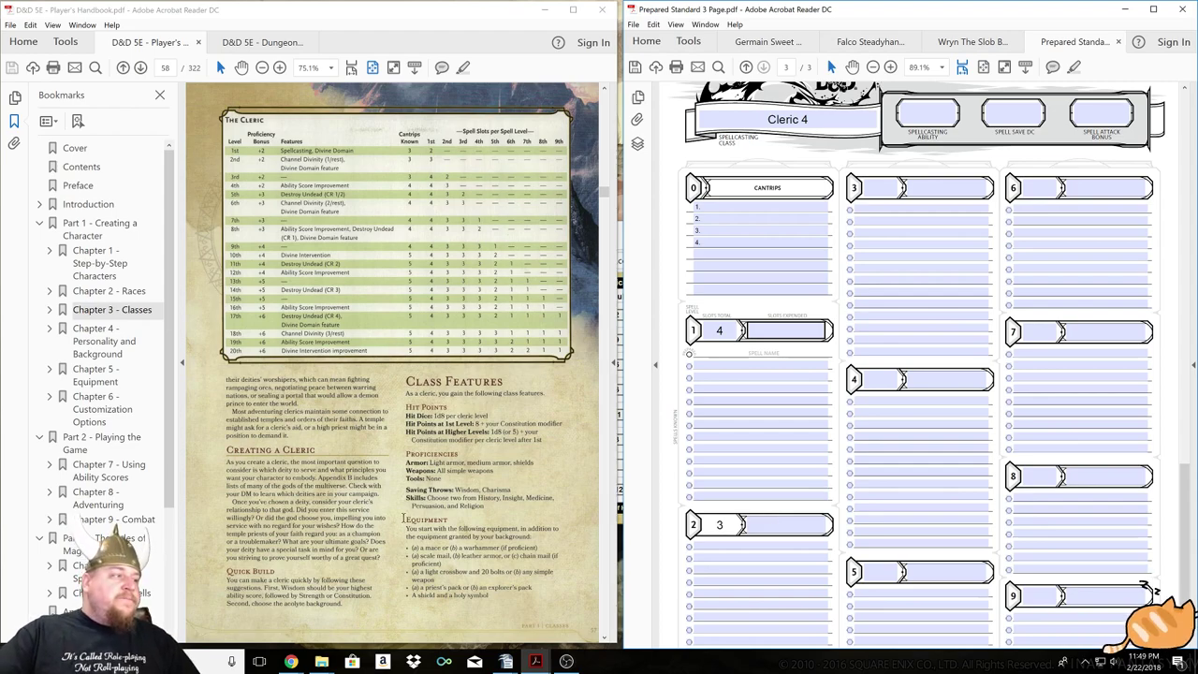
Look up the cleric spellcasting rules in the Player's Handbook and enter WIS as the spellcasting ability on the spell page.
click(361, 493)
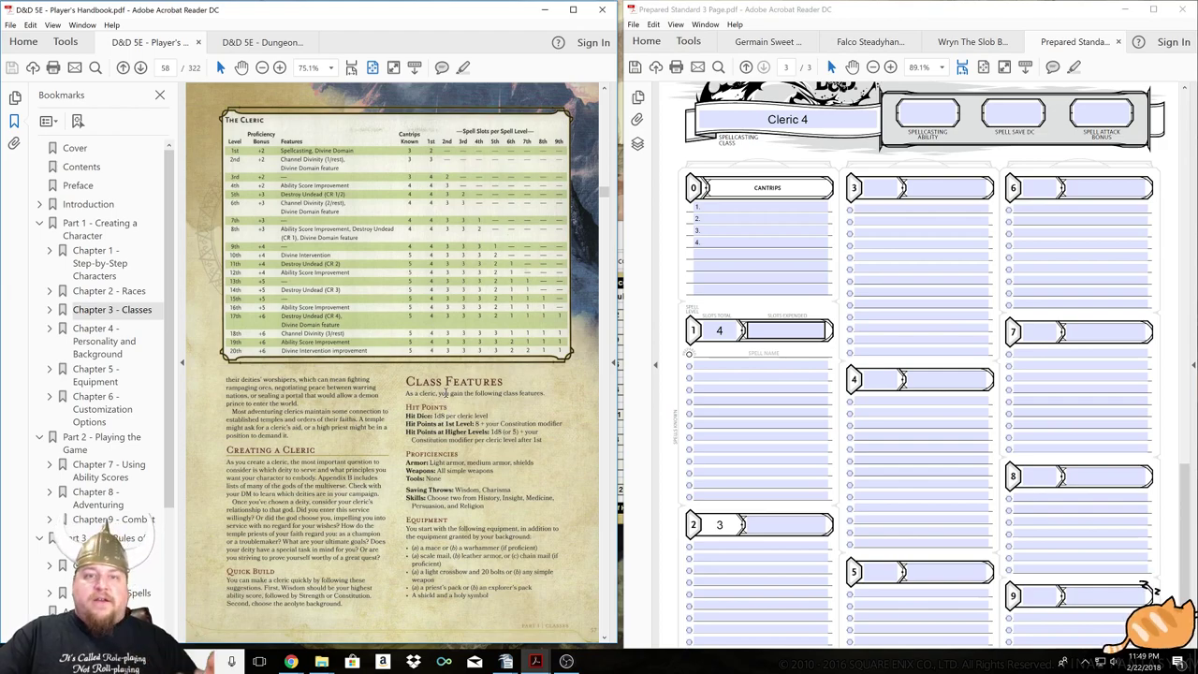
scroll(447, 394, down, 2)
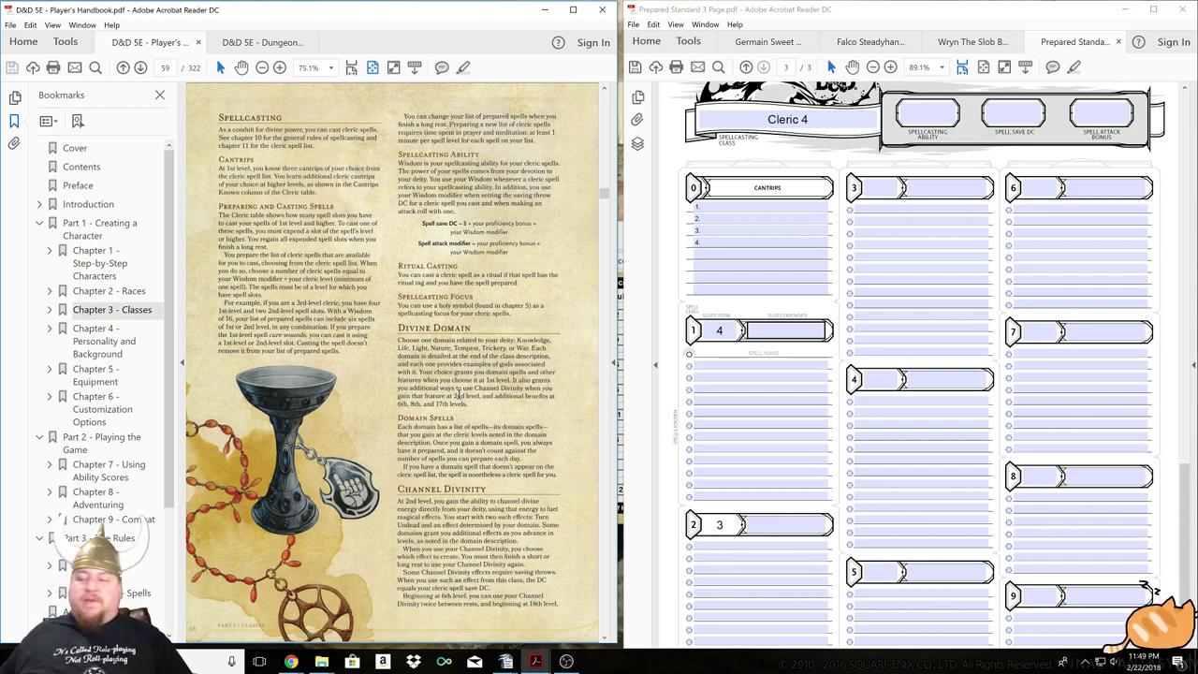
scroll(458, 395, up, 4)
scroll(453, 383, down, 3)
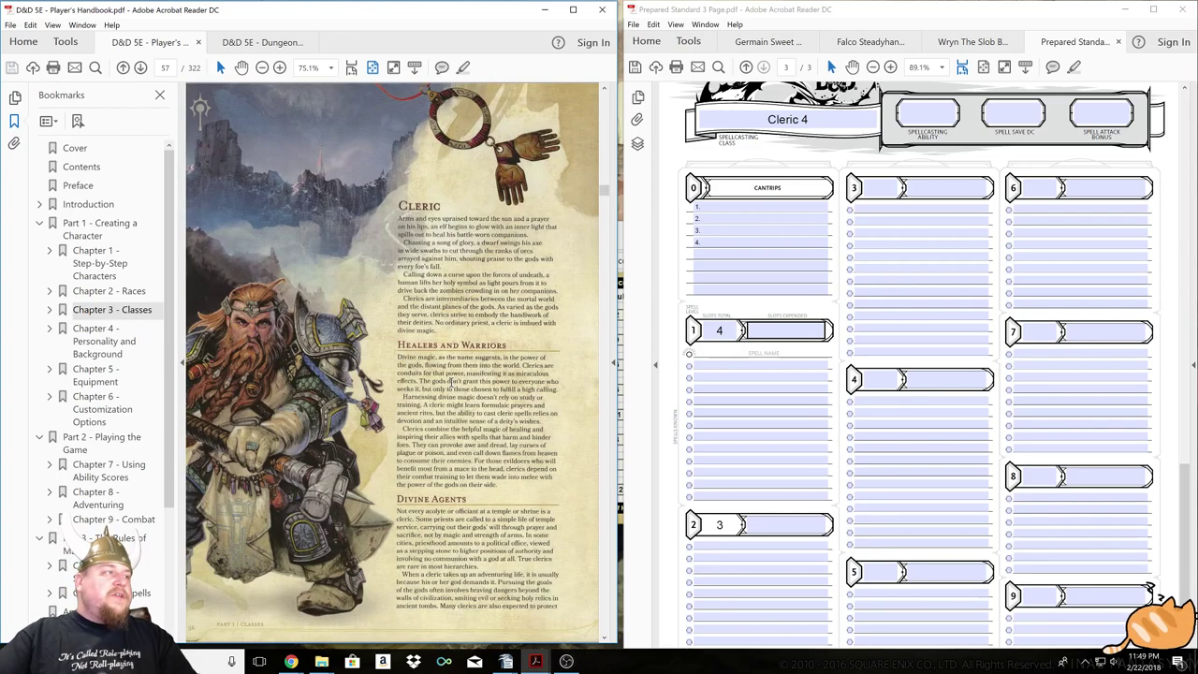
scroll(458, 382, down, 1)
scroll(458, 382, up, 1)
scroll(459, 382, down, 1)
click(932, 115)
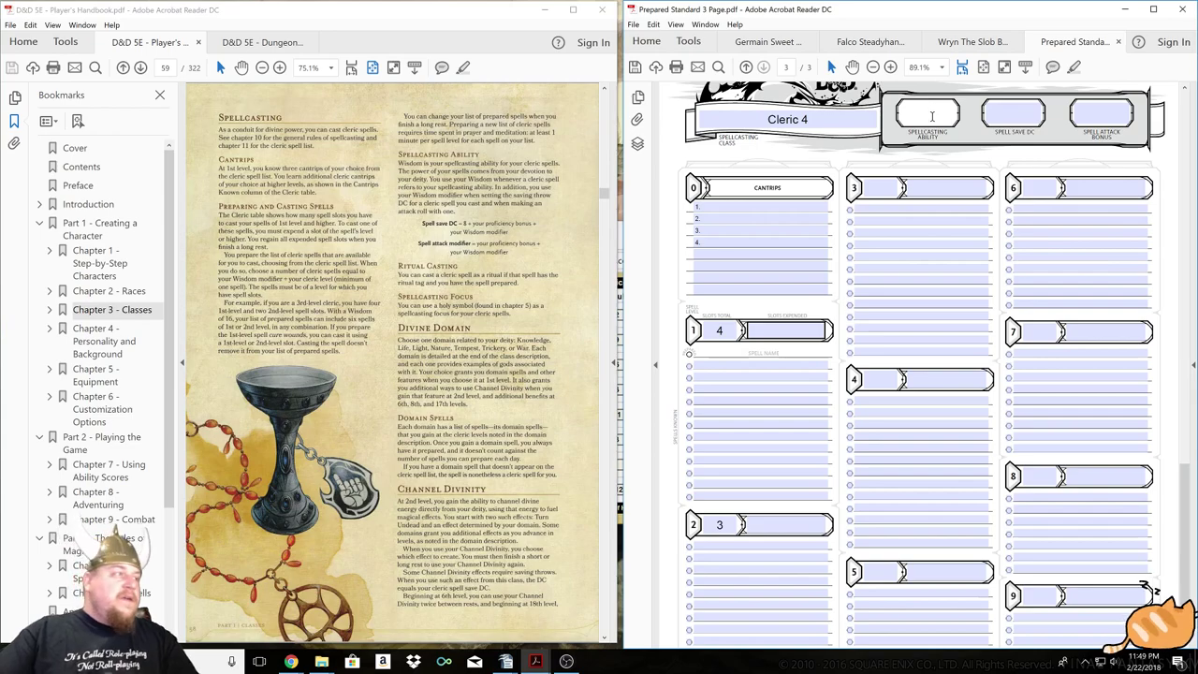
text(WIS)
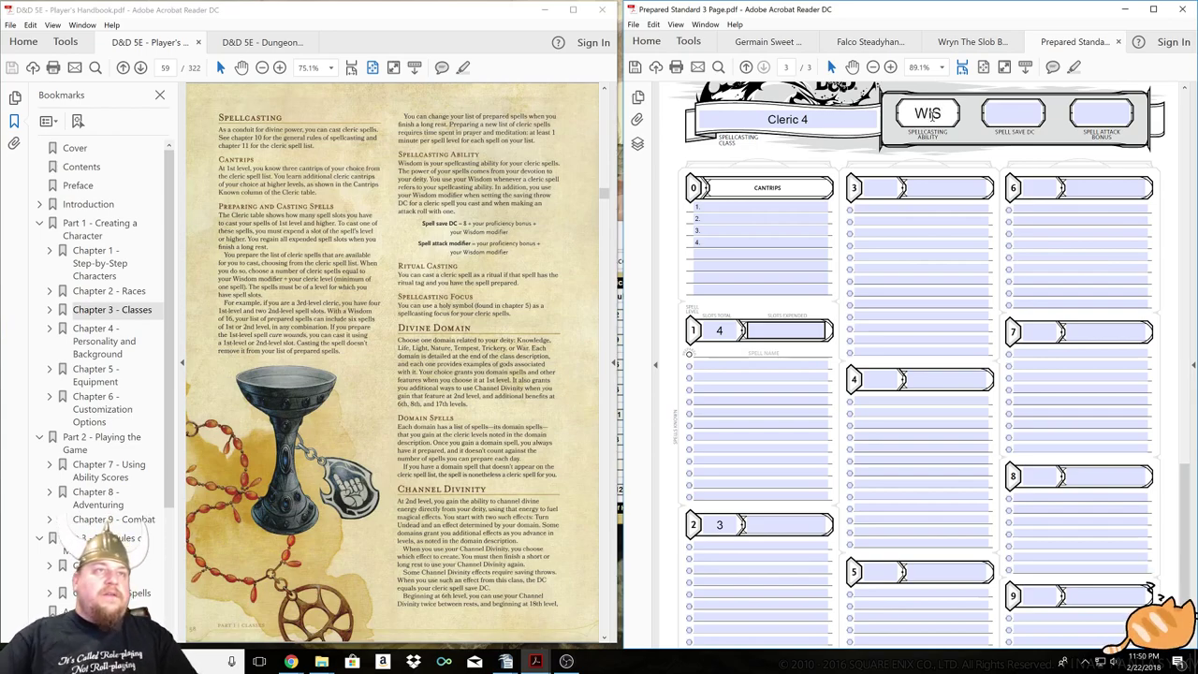
On the first page of the character sheet, enter 15 for Wisdom and 14 for Intelligence from the 15/14/13/12/10/8 array.
scroll(1011, 272, up, 5)
click(1113, 339)
scroll(1112, 339, up, 15)
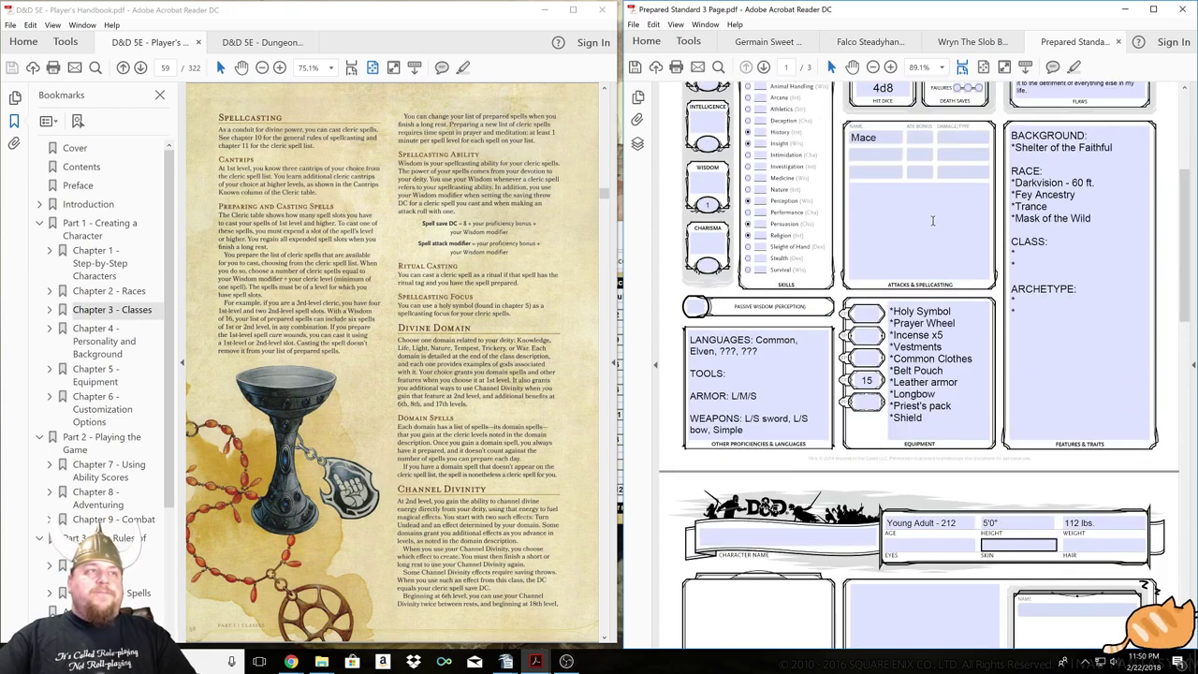
scroll(931, 219, up, 5)
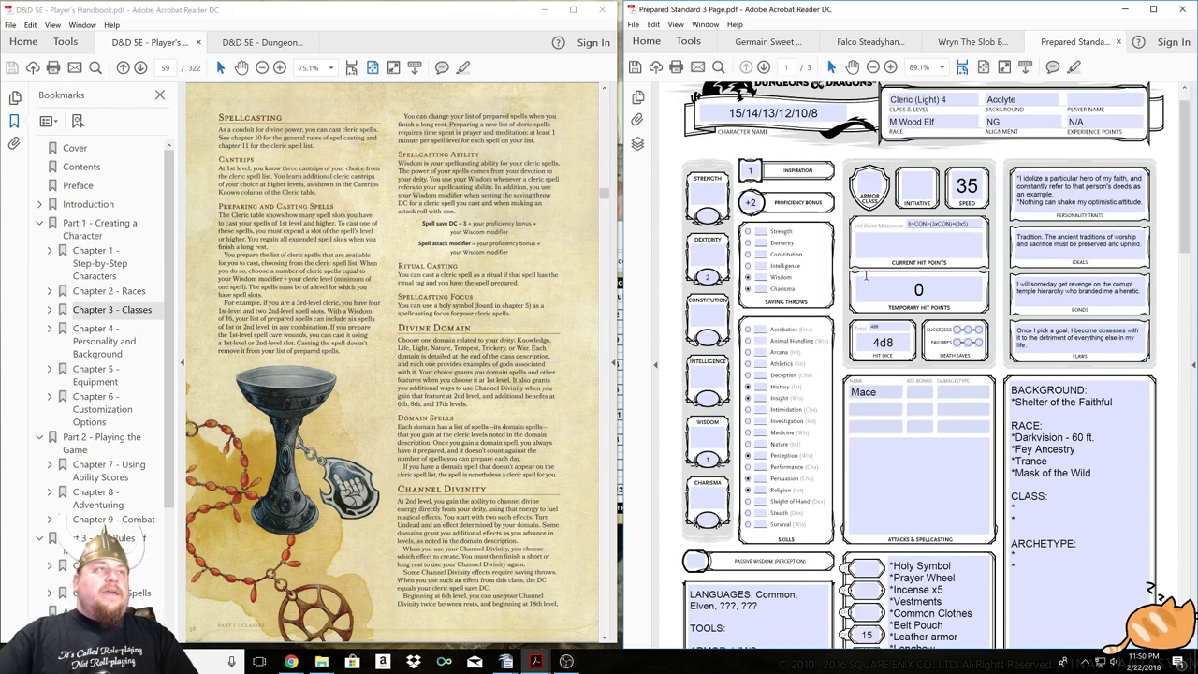
click(803, 118)
drag(835, 113, 691, 112)
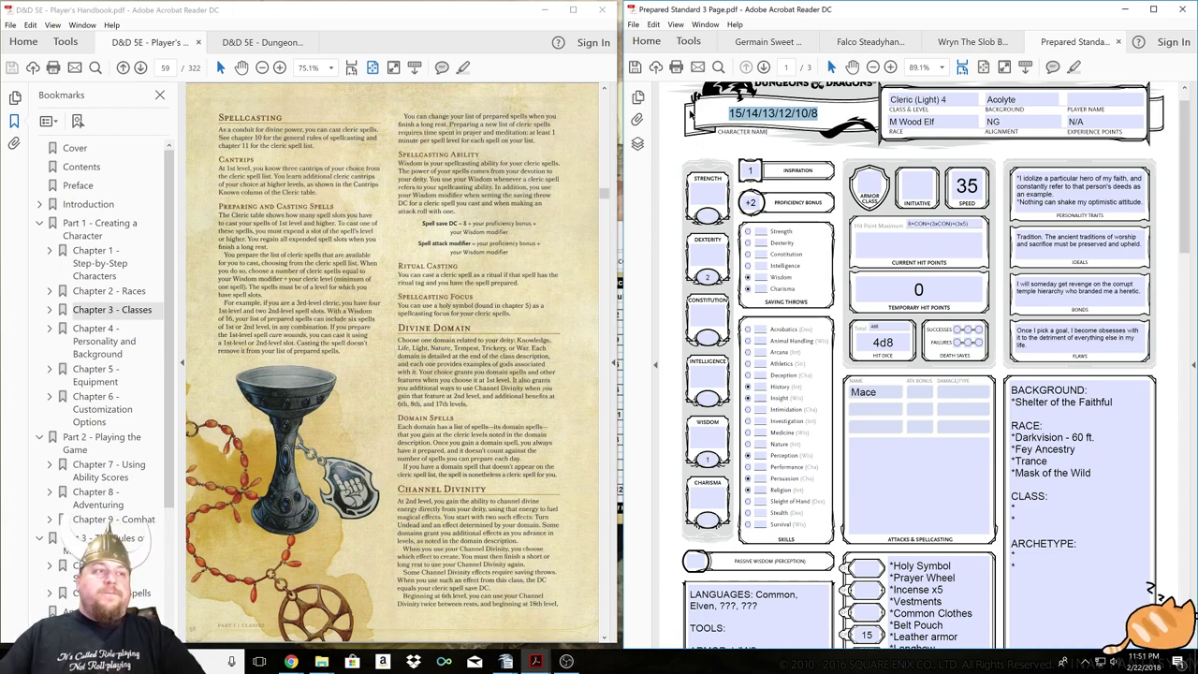
click(708, 441)
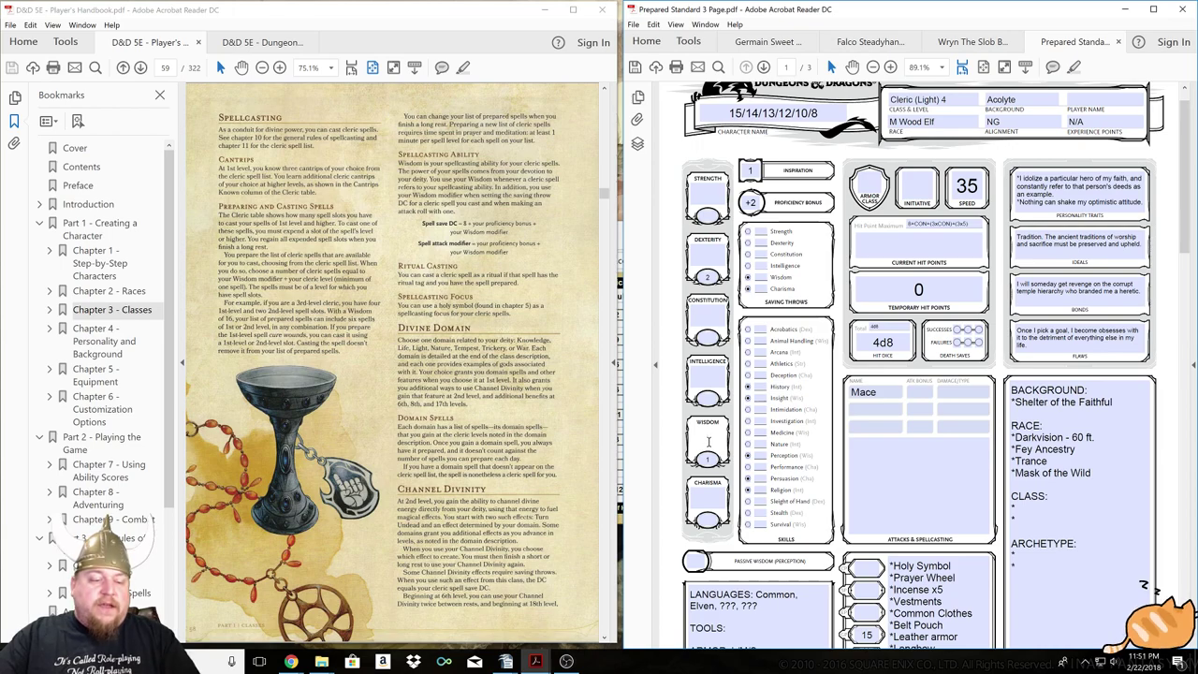
text(15)
click(708, 370)
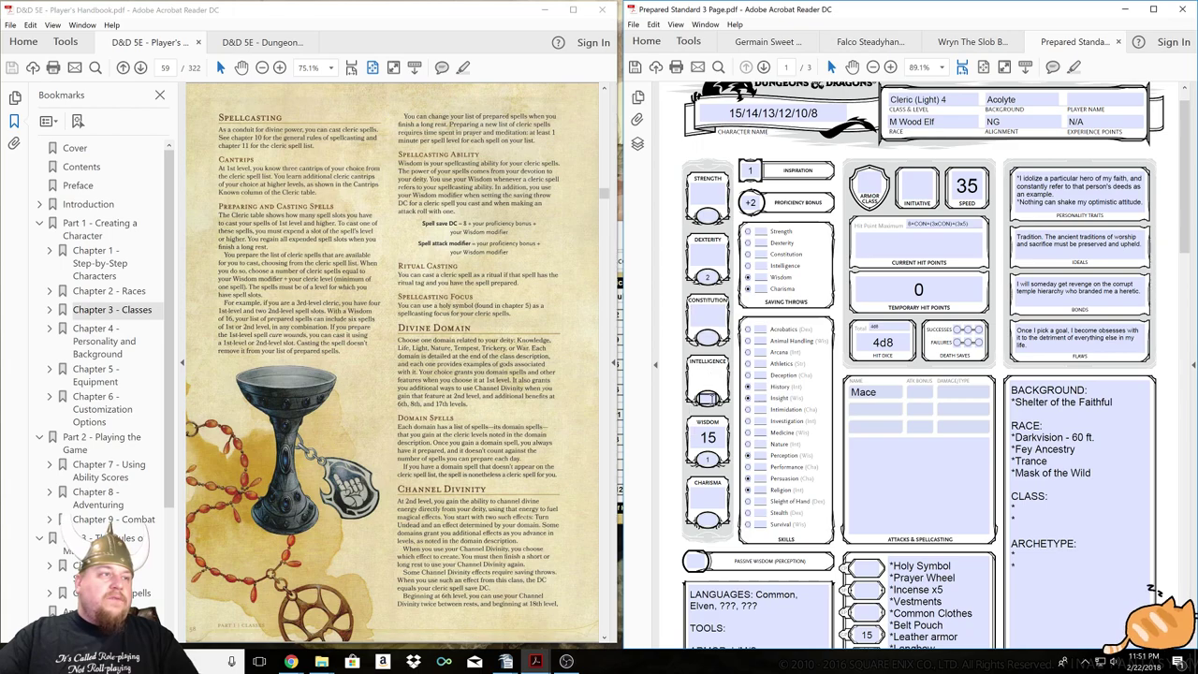
text(14)
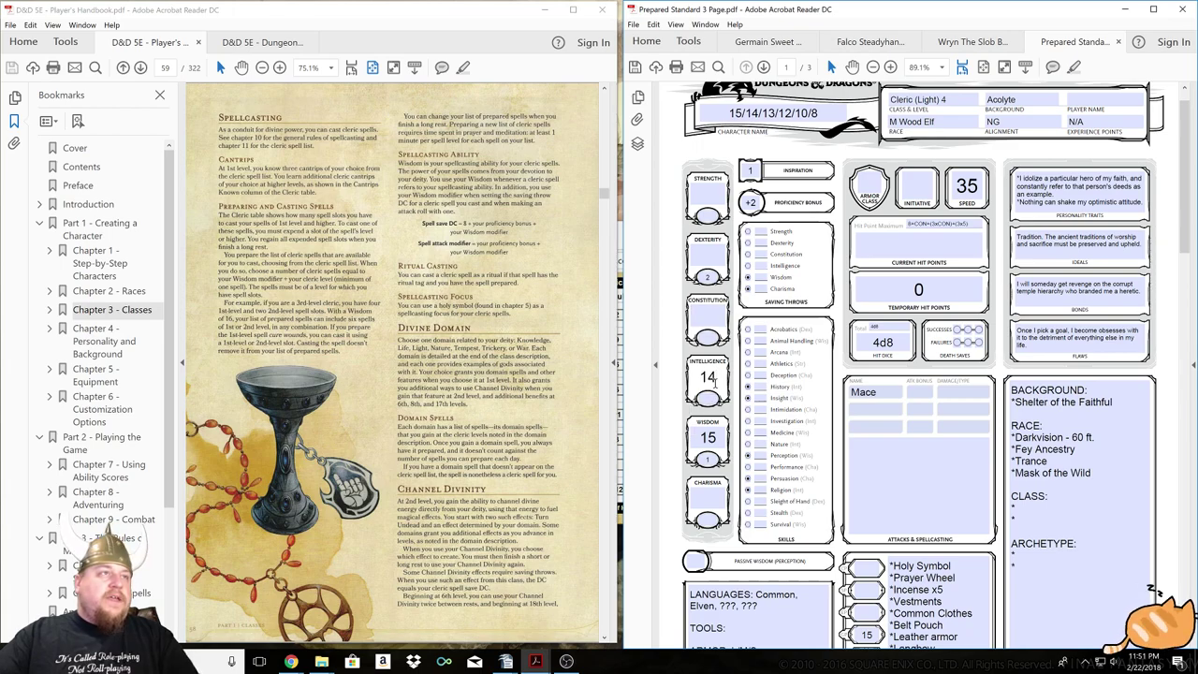
Enter the remaining ability scores: Dexterity 13, Charisma 12, Constitution 10 and Strength 8.
click(711, 253)
text(13)
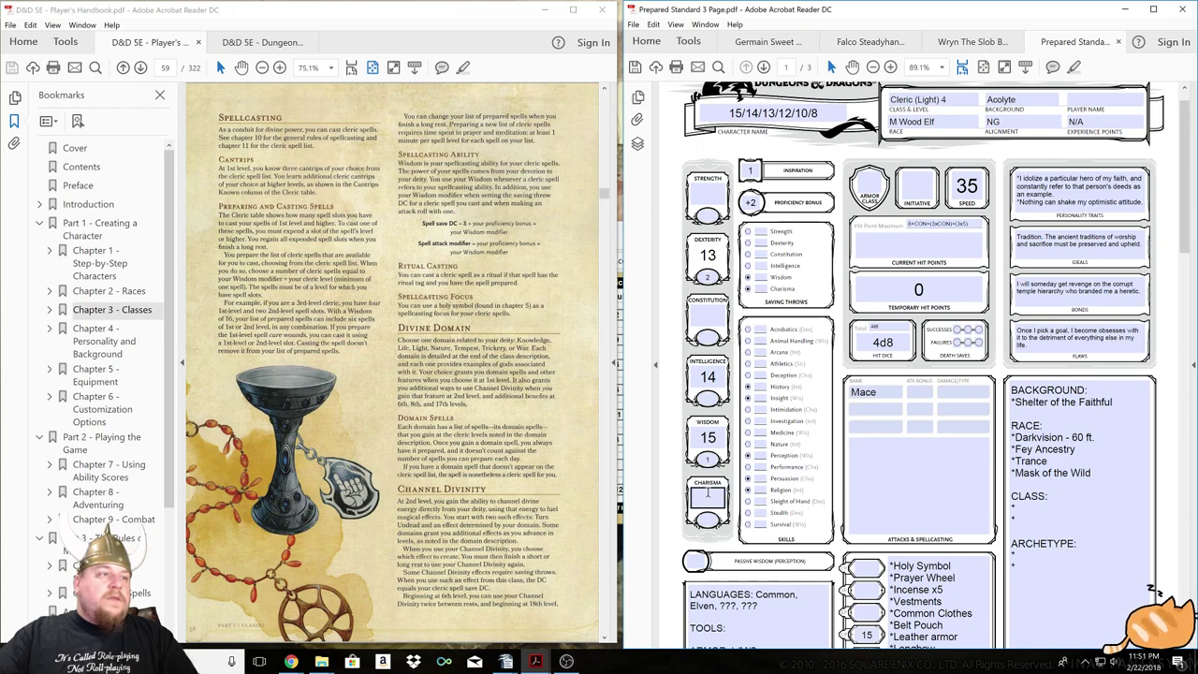
click(709, 493)
text(12)
click(712, 316)
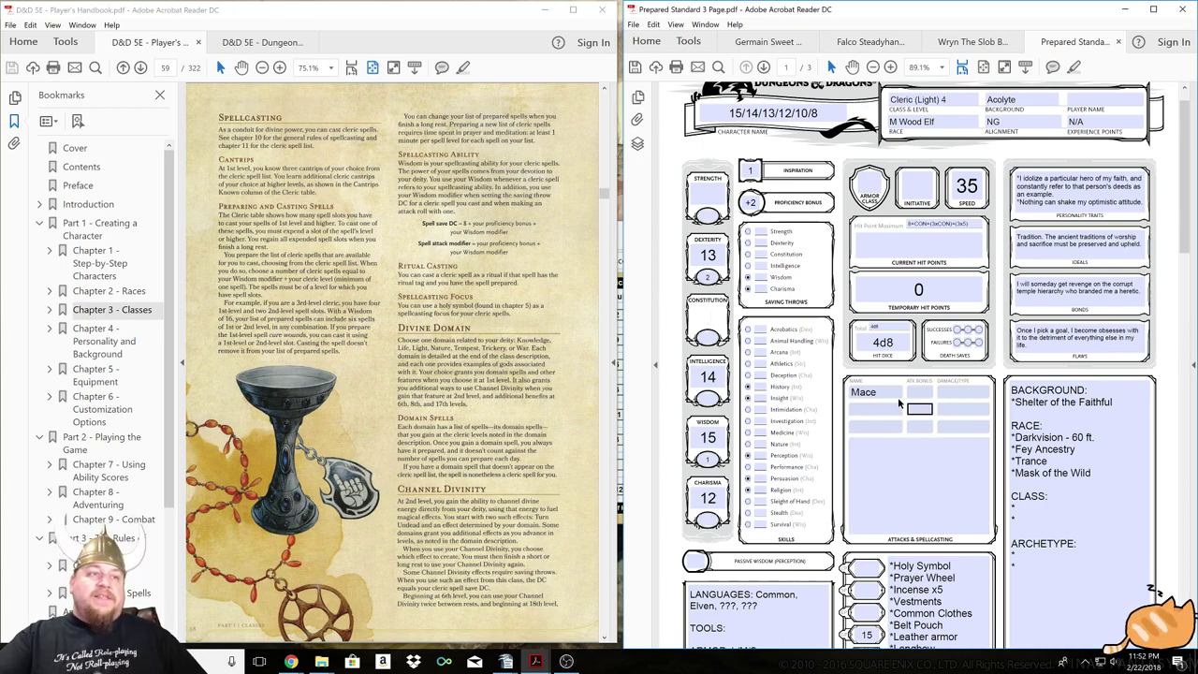
click(918, 449)
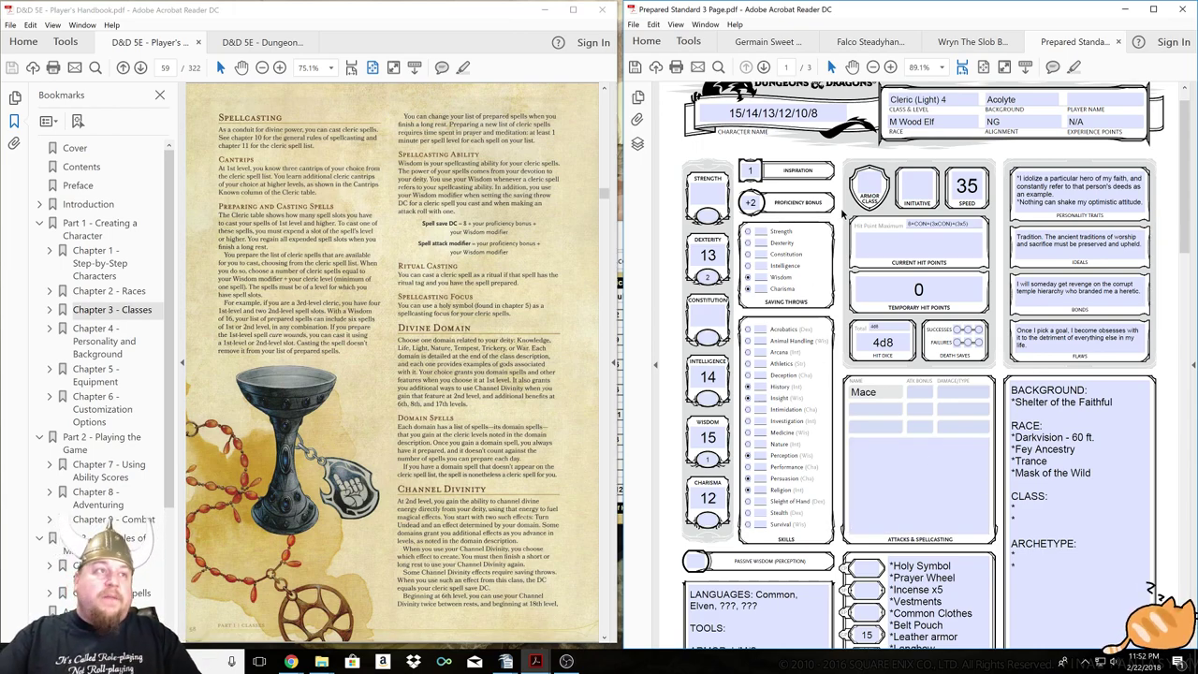
click(714, 316)
text(10)
click(709, 196)
text(8)
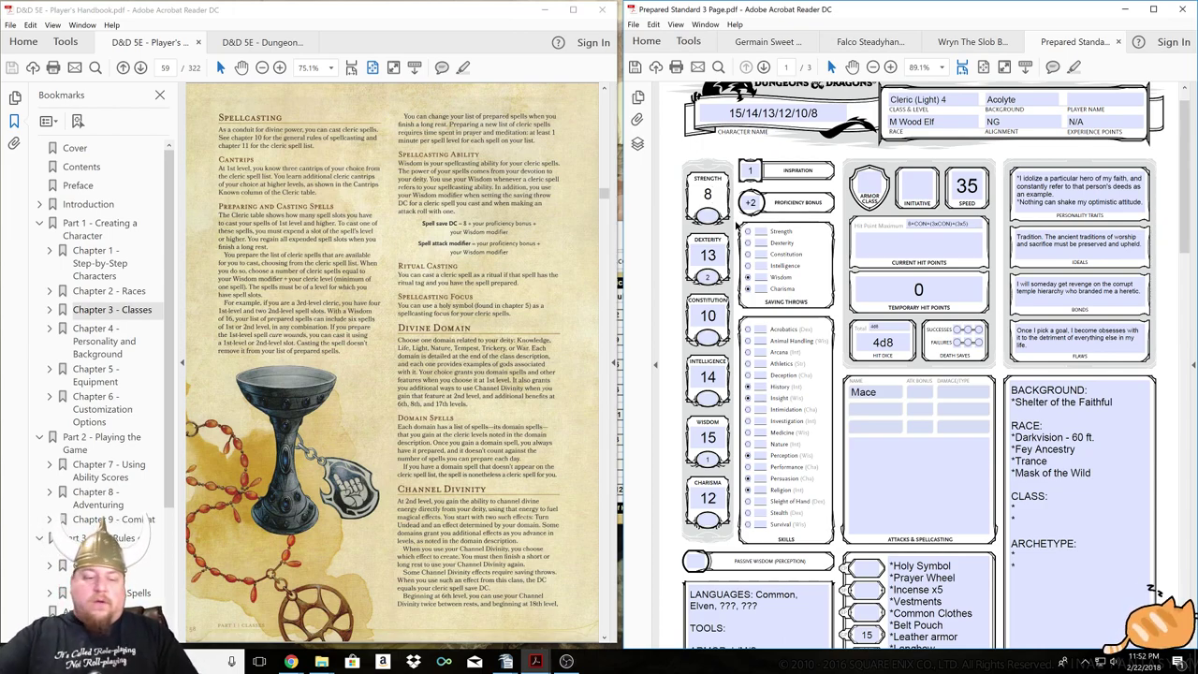
Set Wisdom to 16 and Dexterity to 15, and replace the racial bonus notes with the modifiers for all six abilities.
double_click(689, 426)
text(16)
key(Tab)
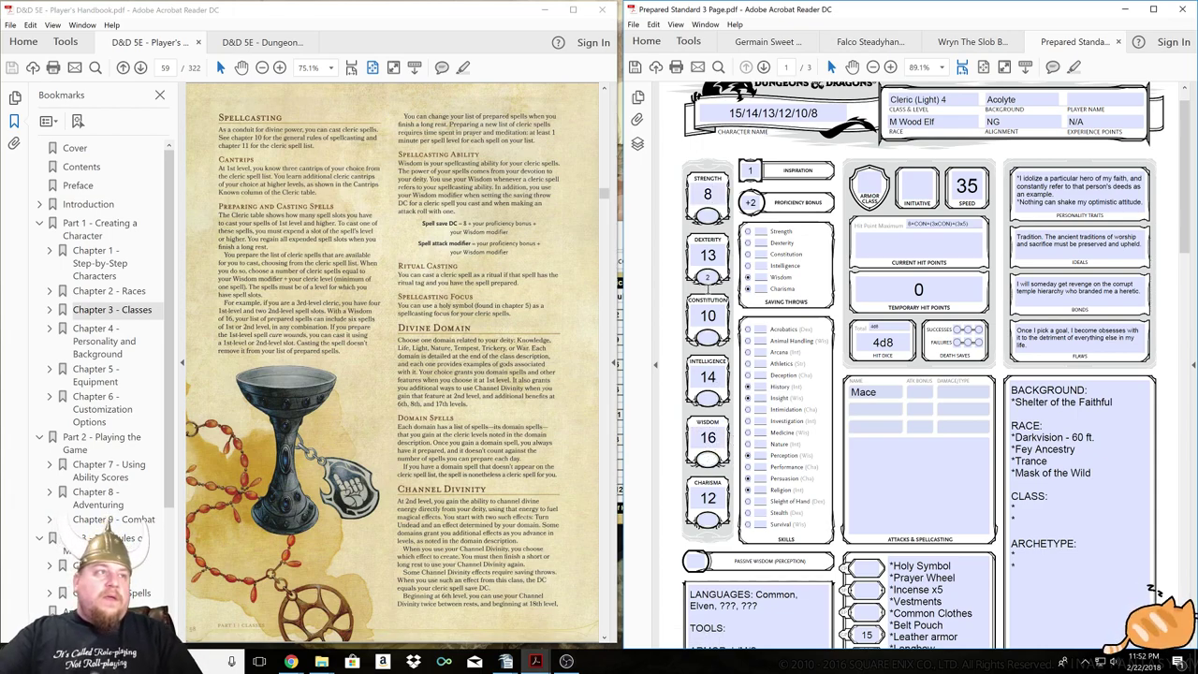
key(BackSpace)
text(5)
key(Tab)
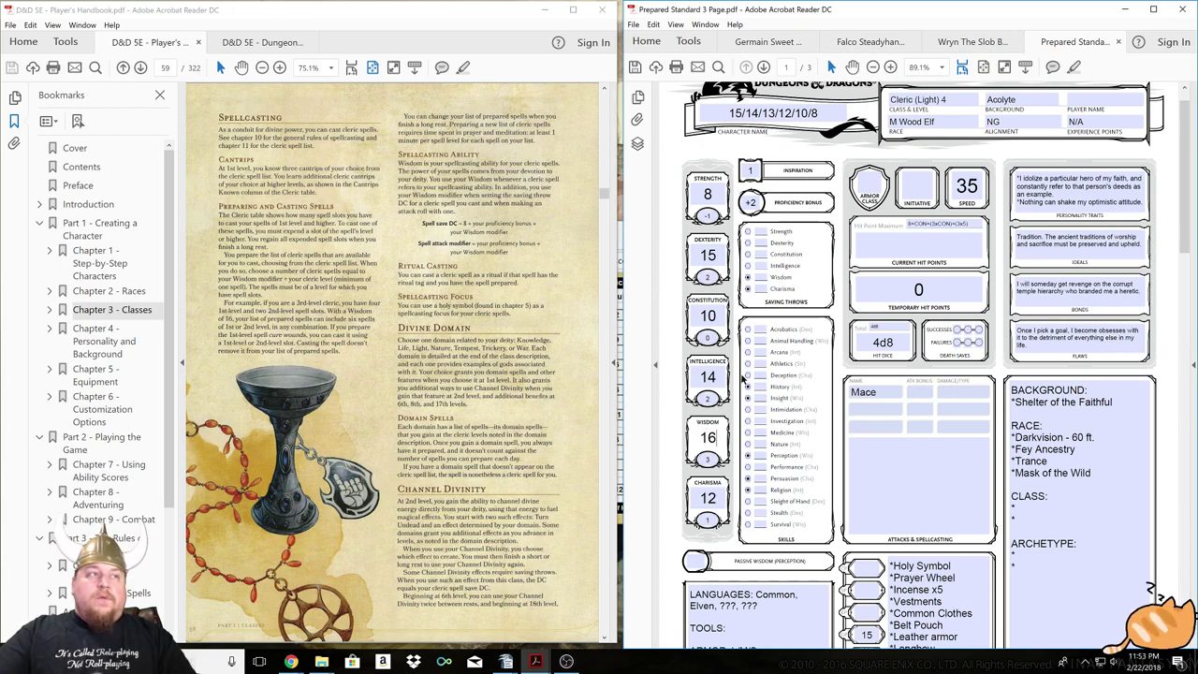
Set Dexterity to 16 and Wisdom to 17, and update the Dexterity modifier to 3.
click(709, 251)
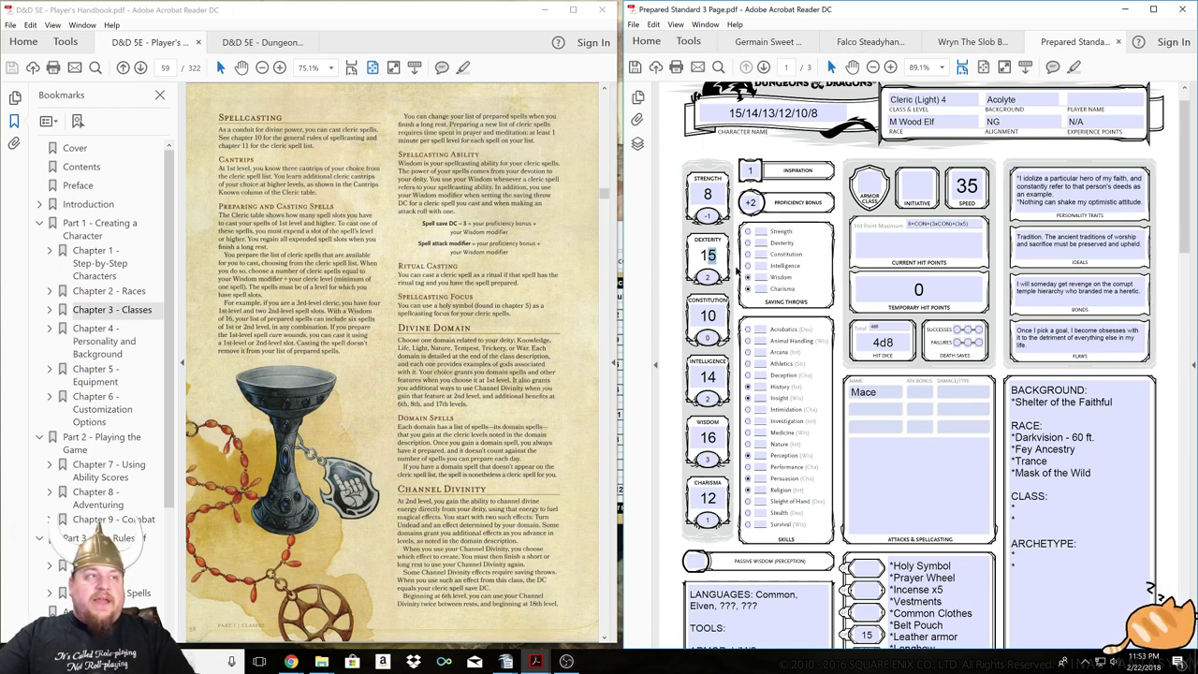
text(6)
key(Tab)
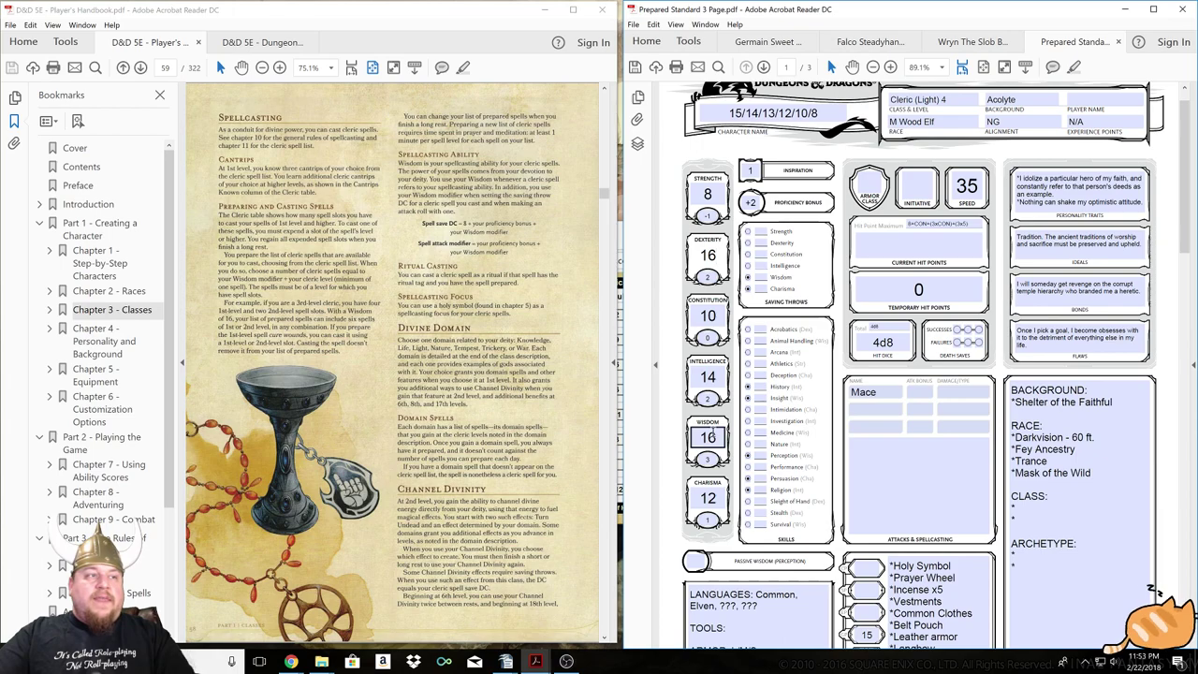
click(735, 430)
key(BackSpace)
text(7)
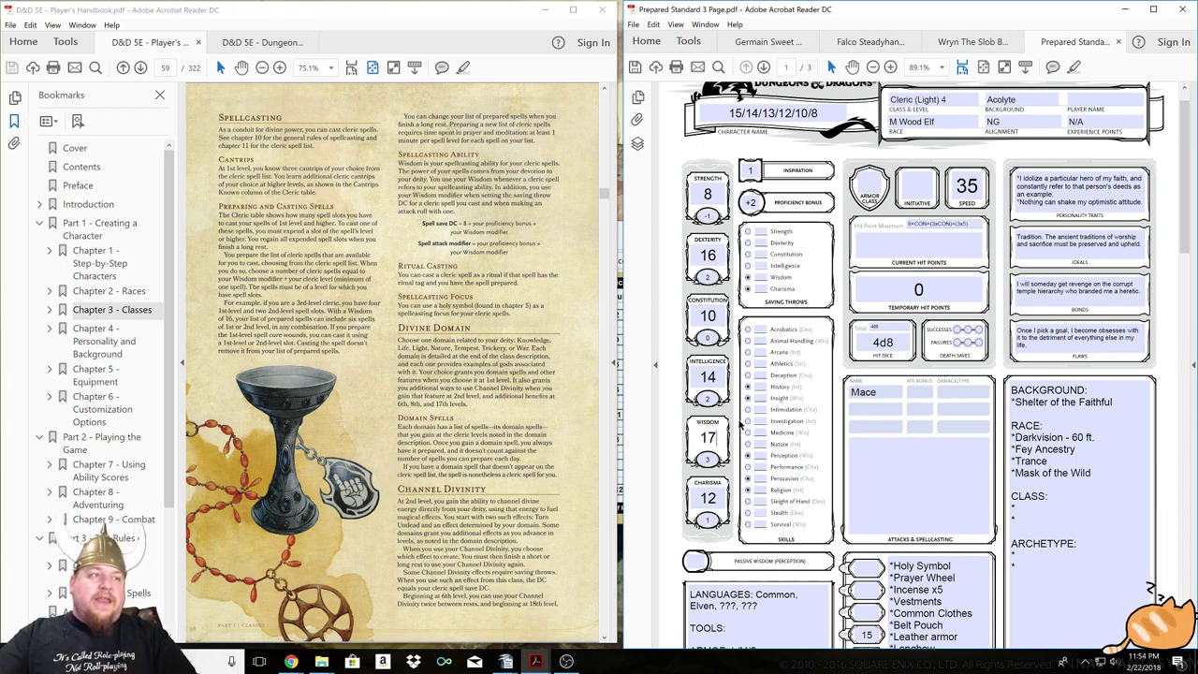
click(721, 277)
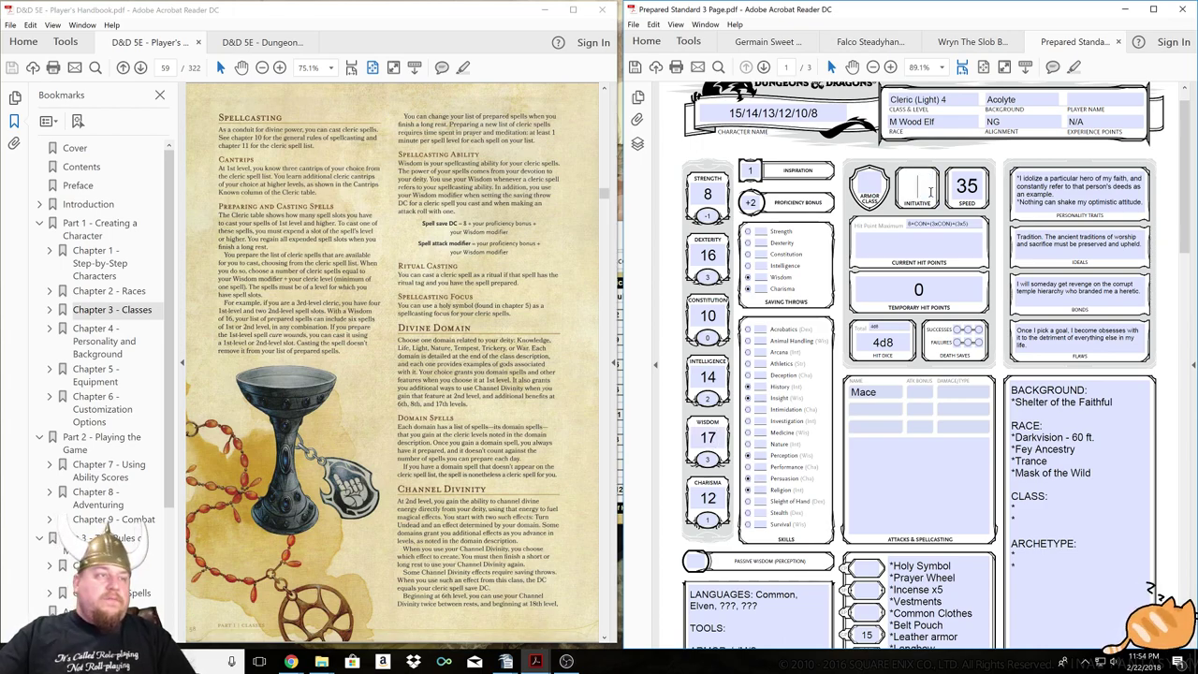
Enter +3 as the initiative and 16 as the armor class.
text(+)
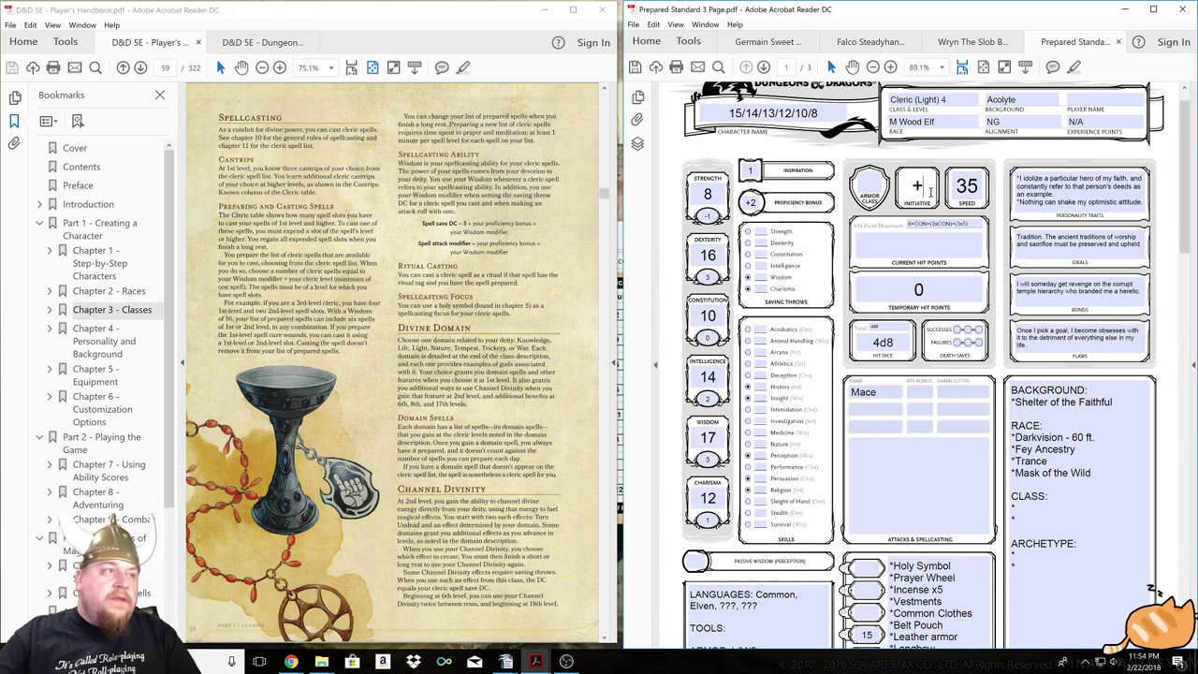
text(3)
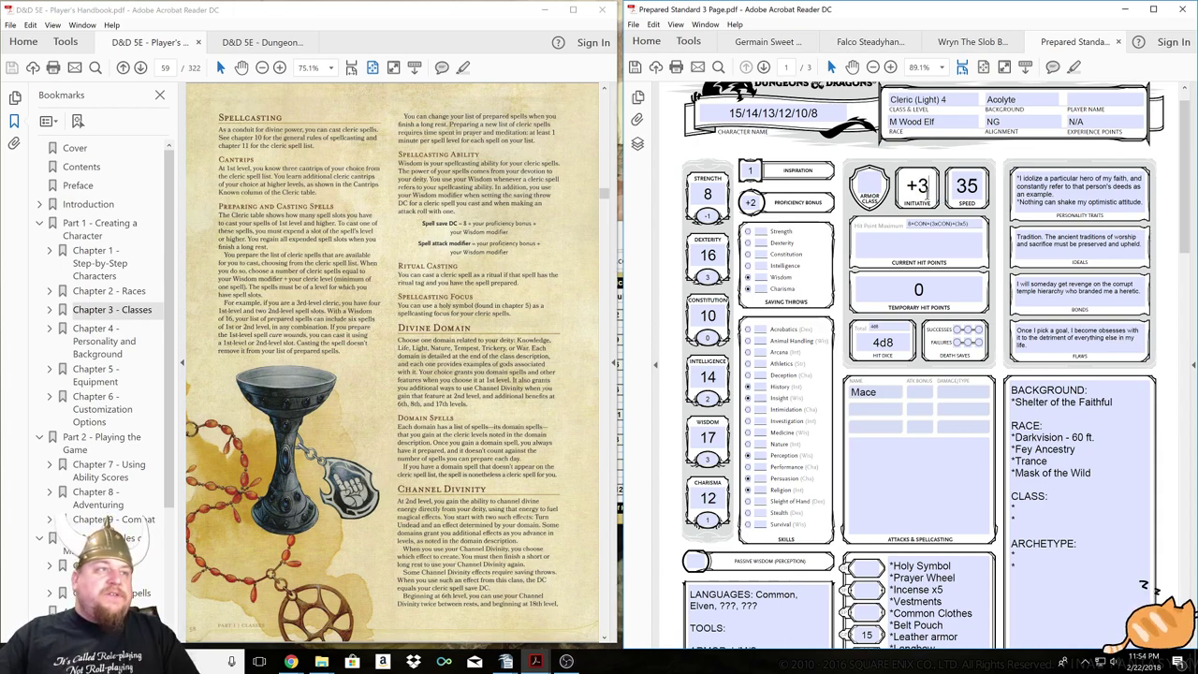
click(869, 184)
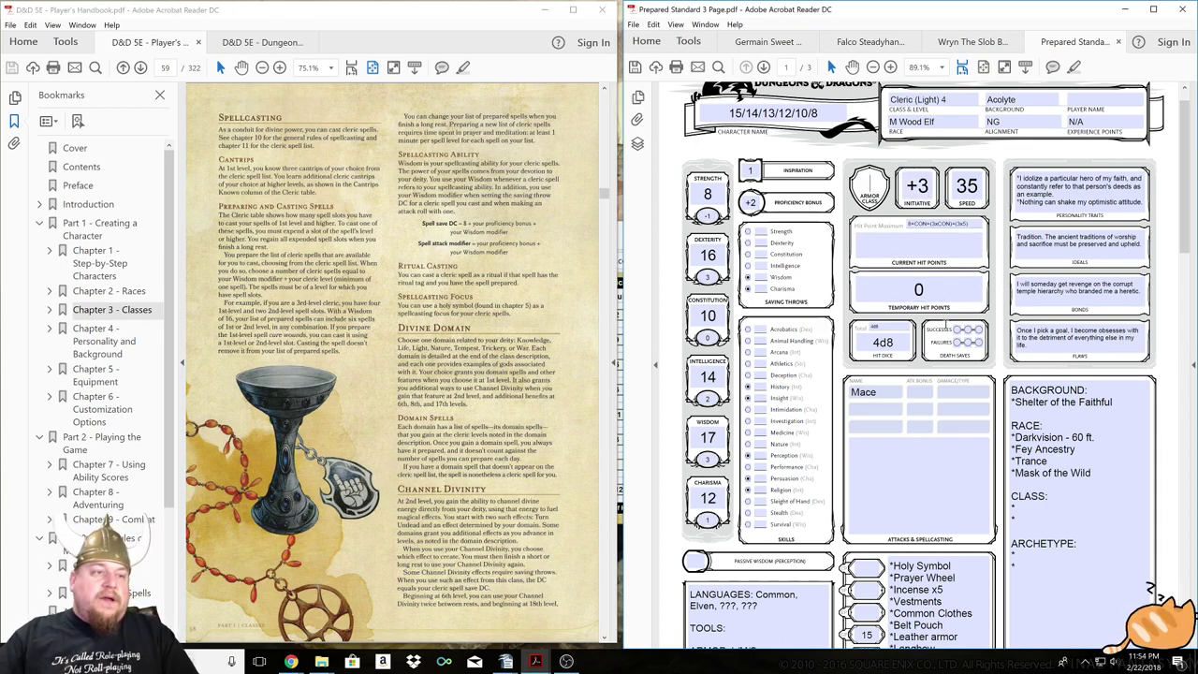
scroll(947, 326, down, 1)
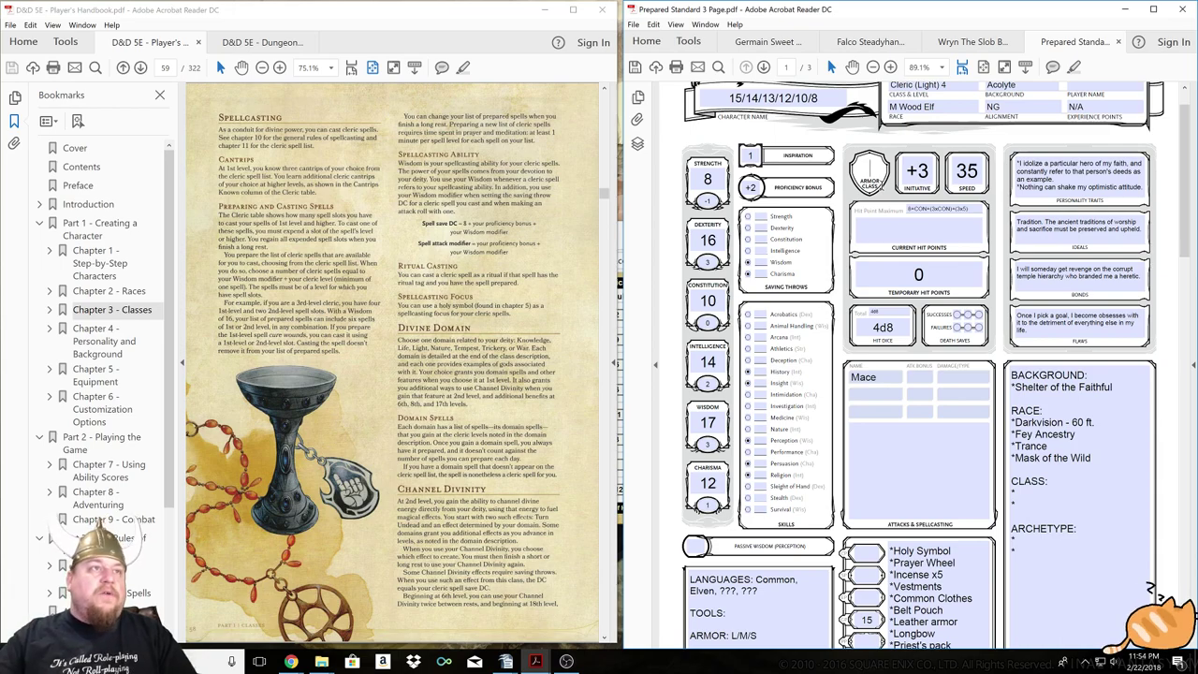
click(887, 378)
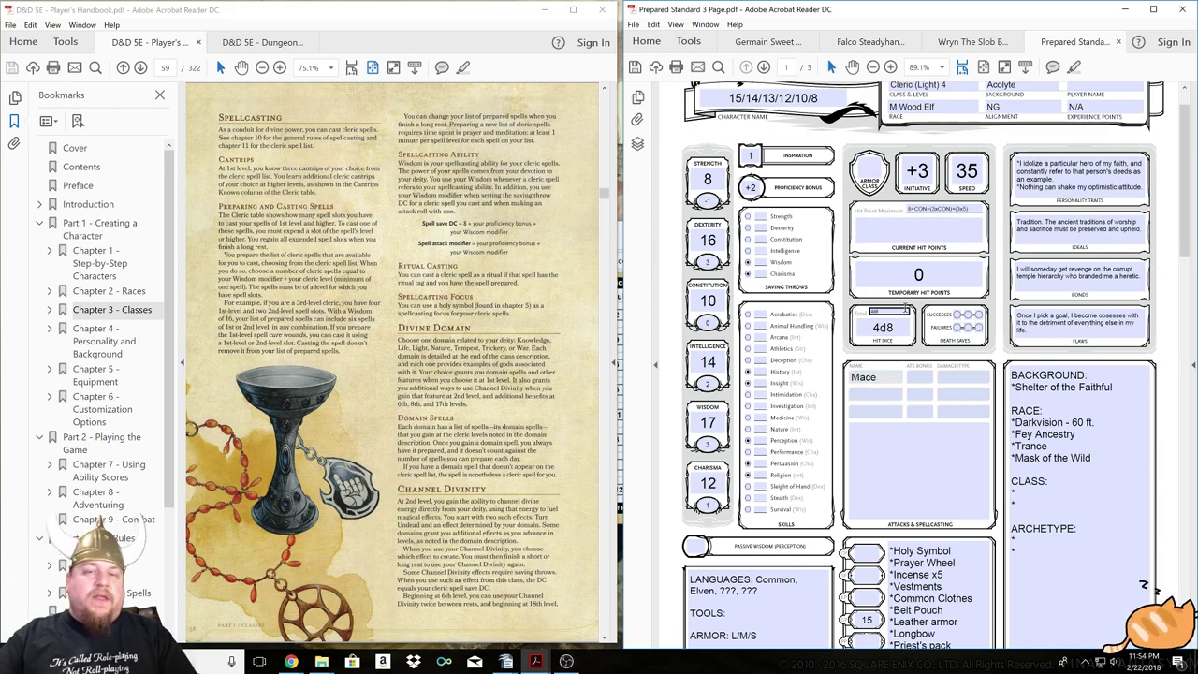
click(900, 183)
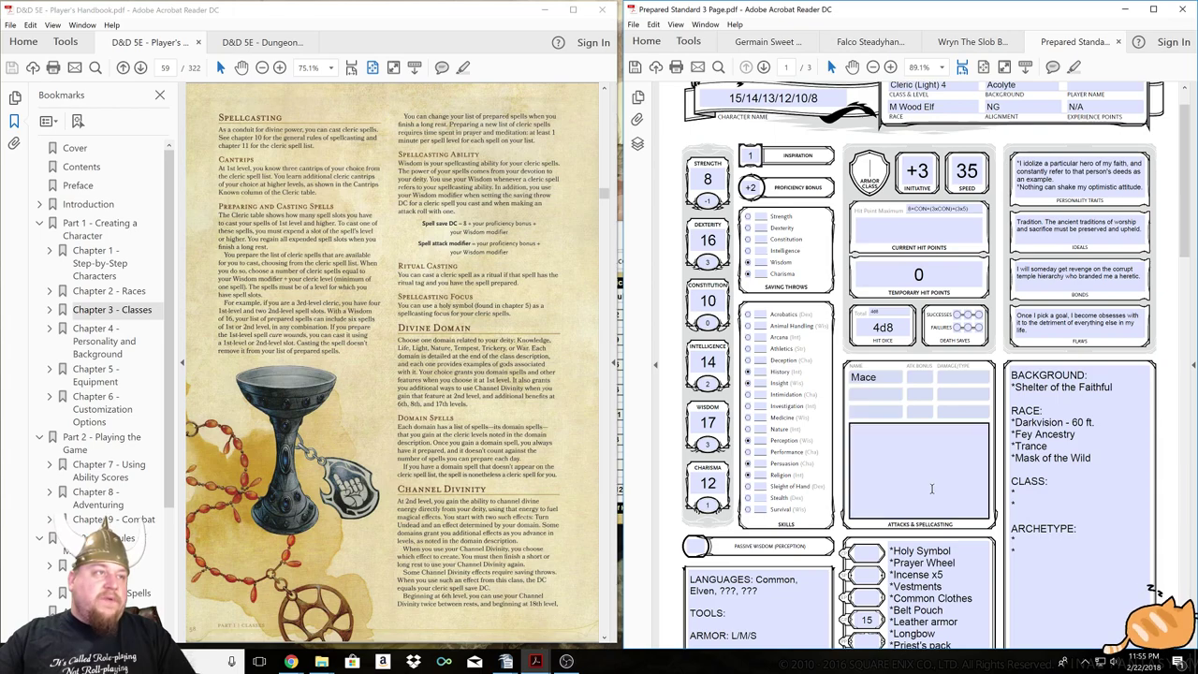
Replace the hit point maximum formula with 23 and enter 23 as the current hit points.
click(889, 236)
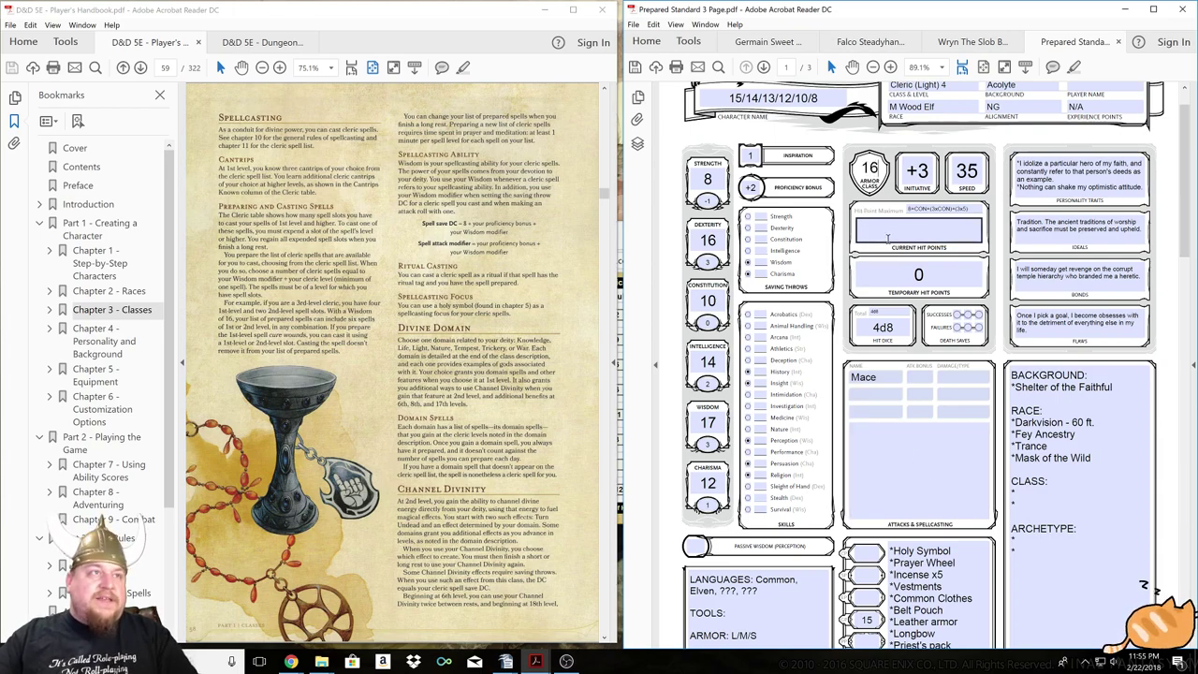
click(945, 209)
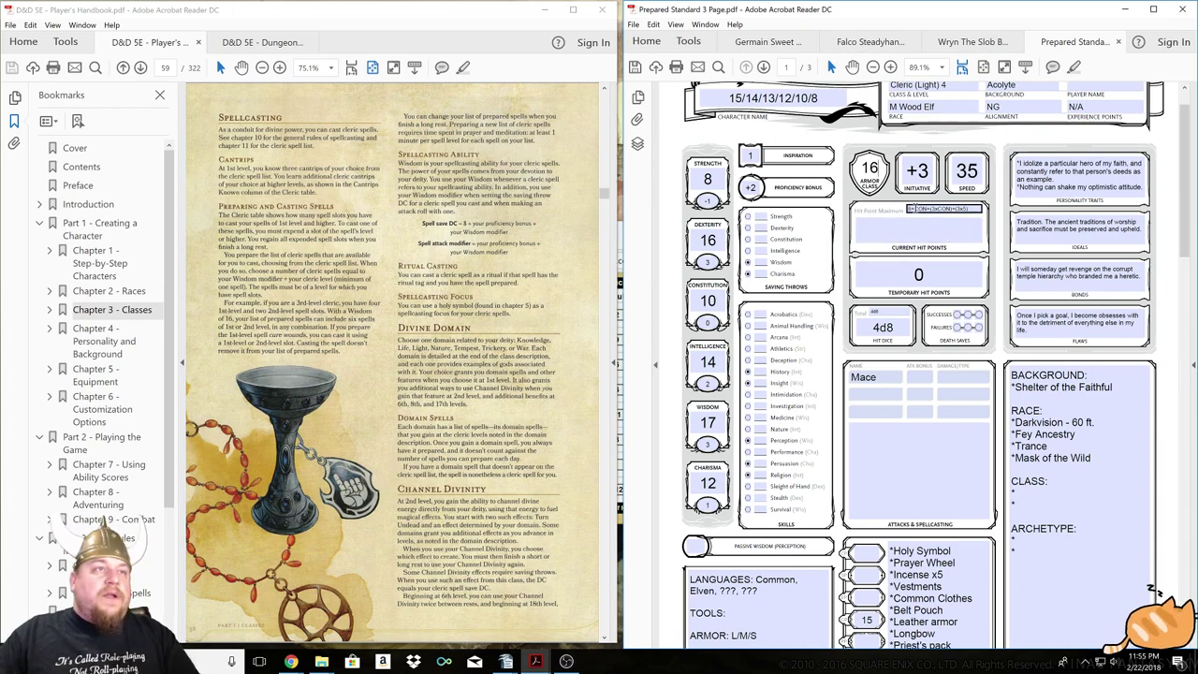
drag(908, 209, 973, 208)
key(BackSpace)
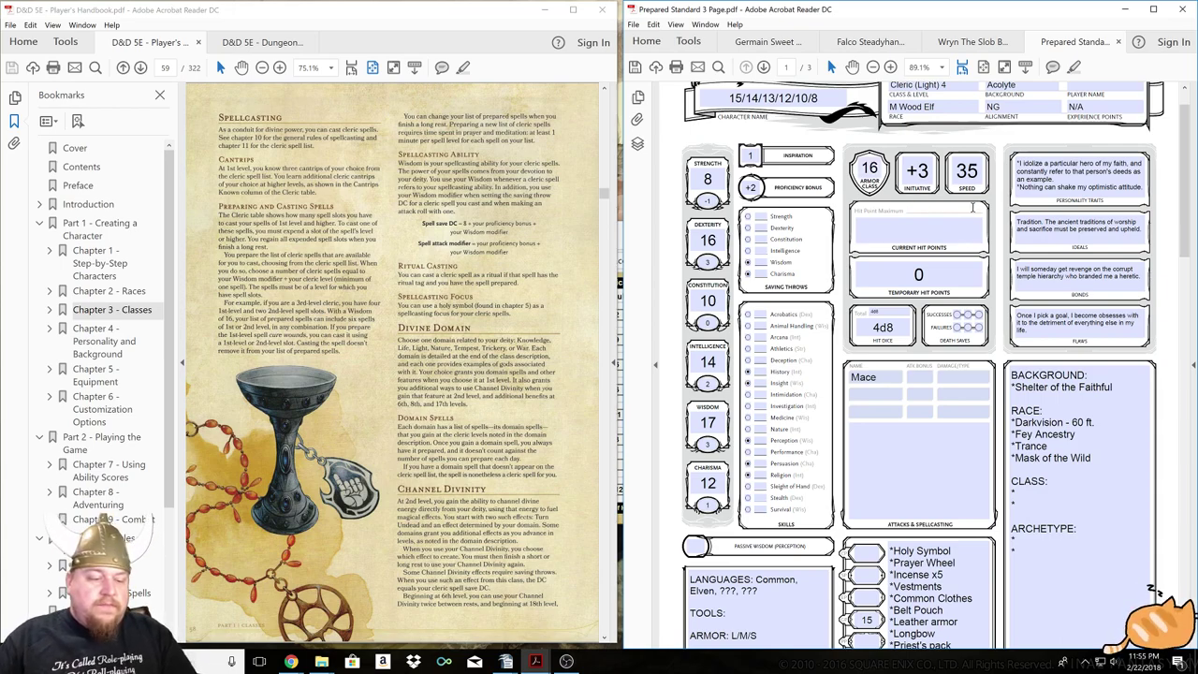
key(Return)
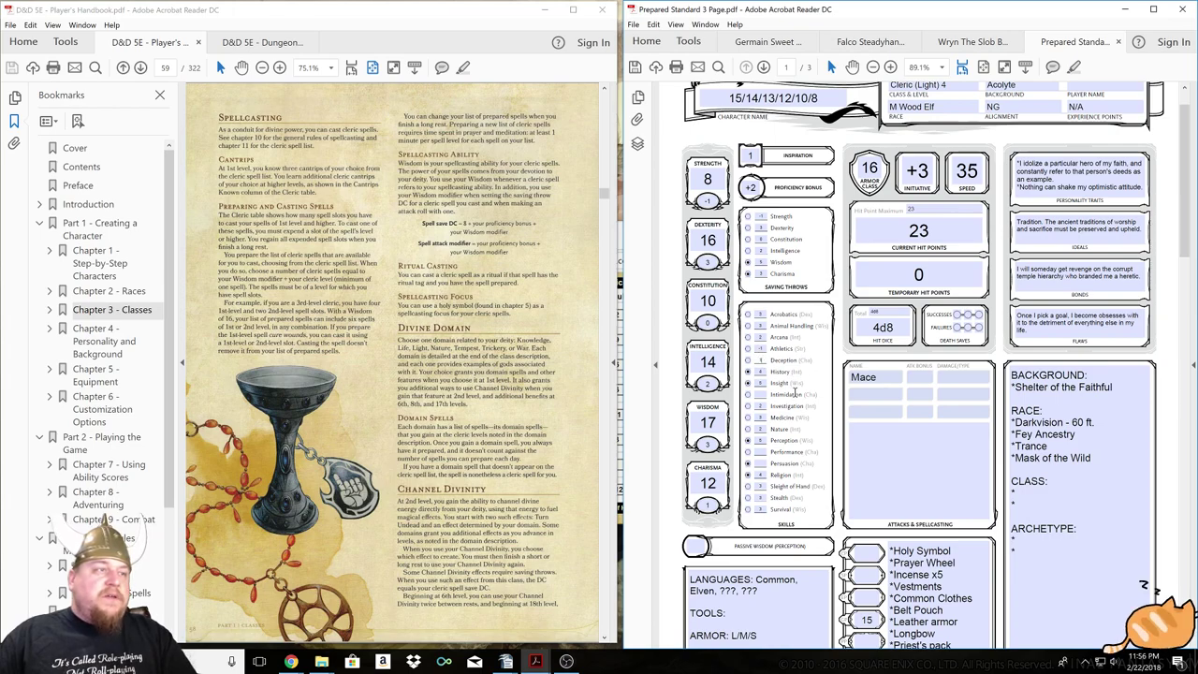
Fill in the missing Charisma skill bonuses: 1 for Intimidation and Performance, and 3 for Persuasion.
click(760, 464)
text(1)
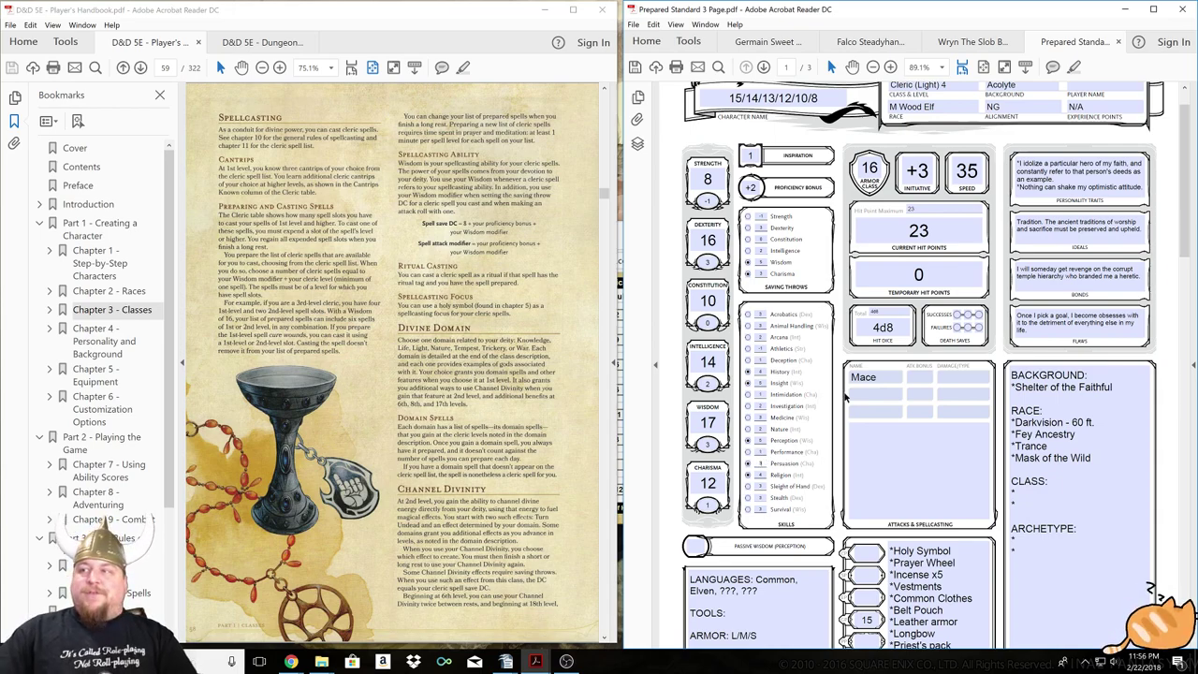
Enter 15 as the passive Wisdom (Perception) score on the character sheet.
click(908, 378)
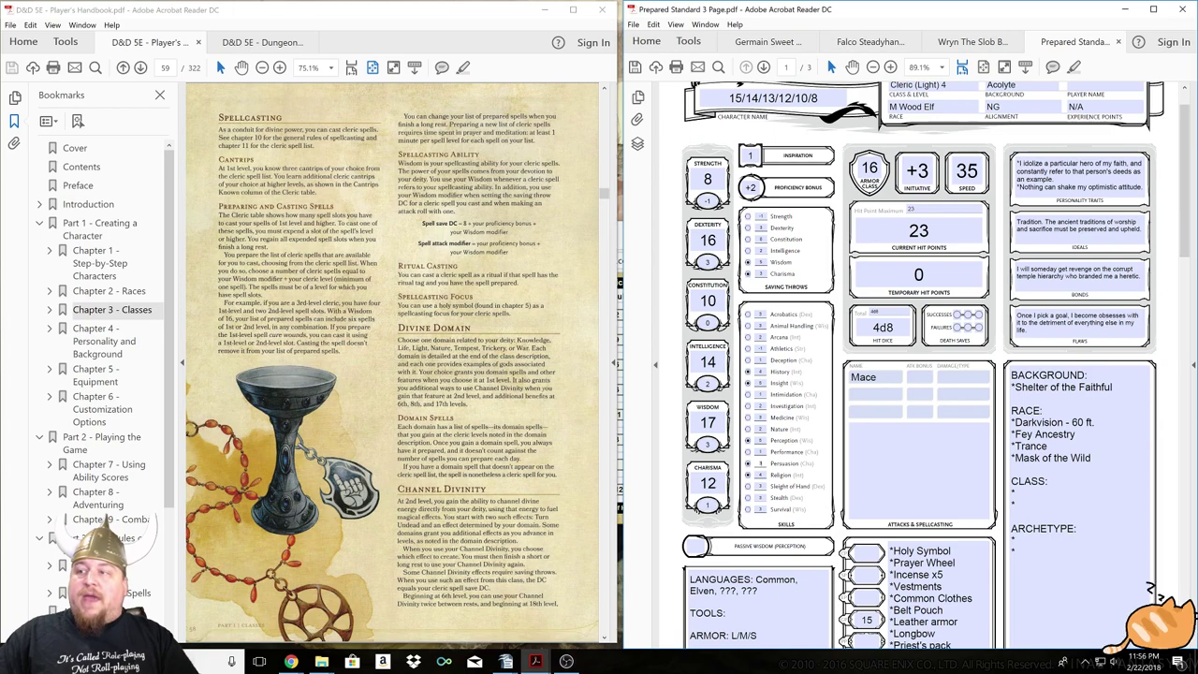
key(alt+Tab)
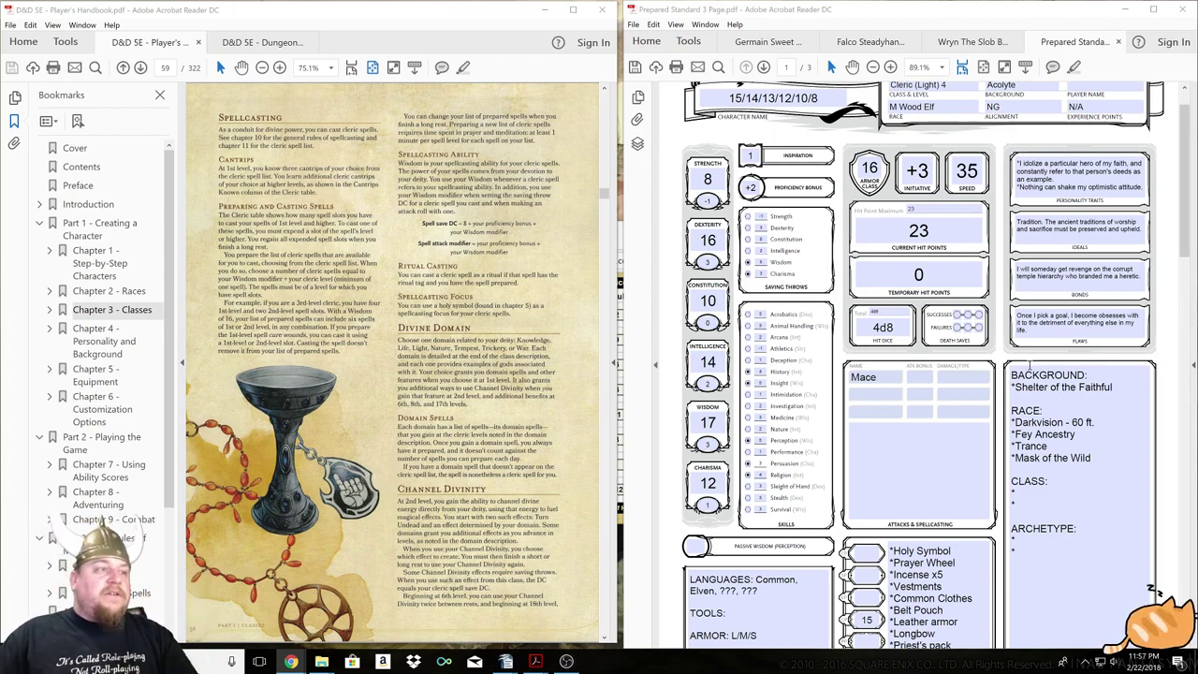
click(698, 636)
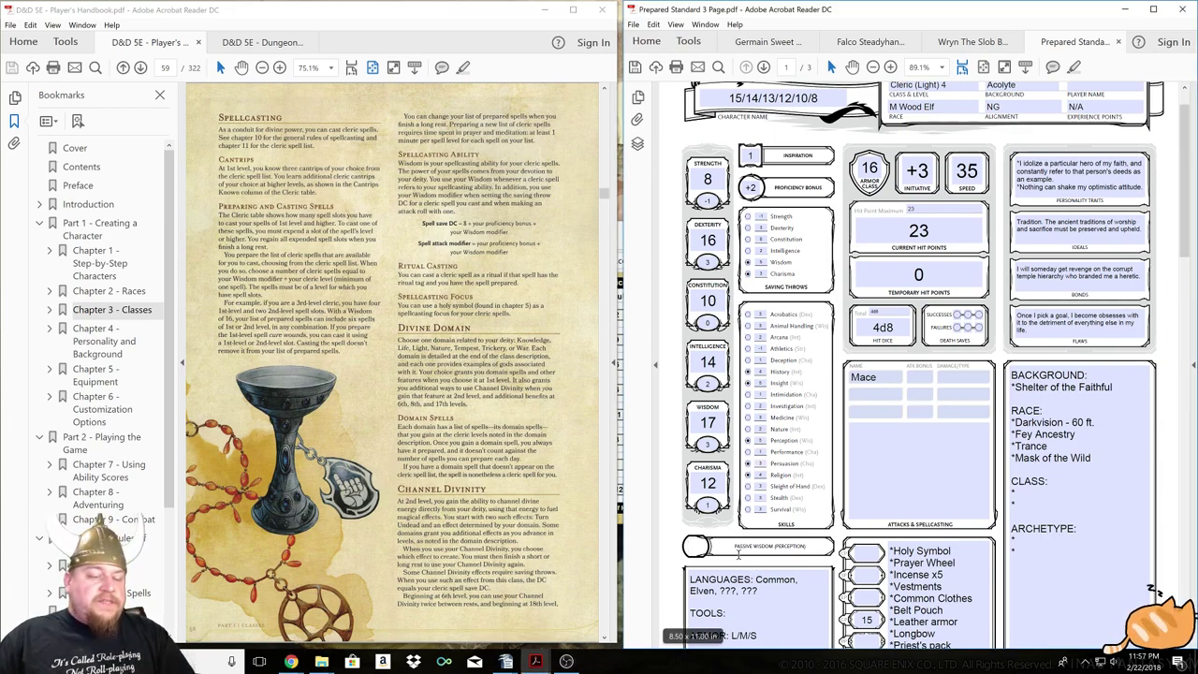
text(15)
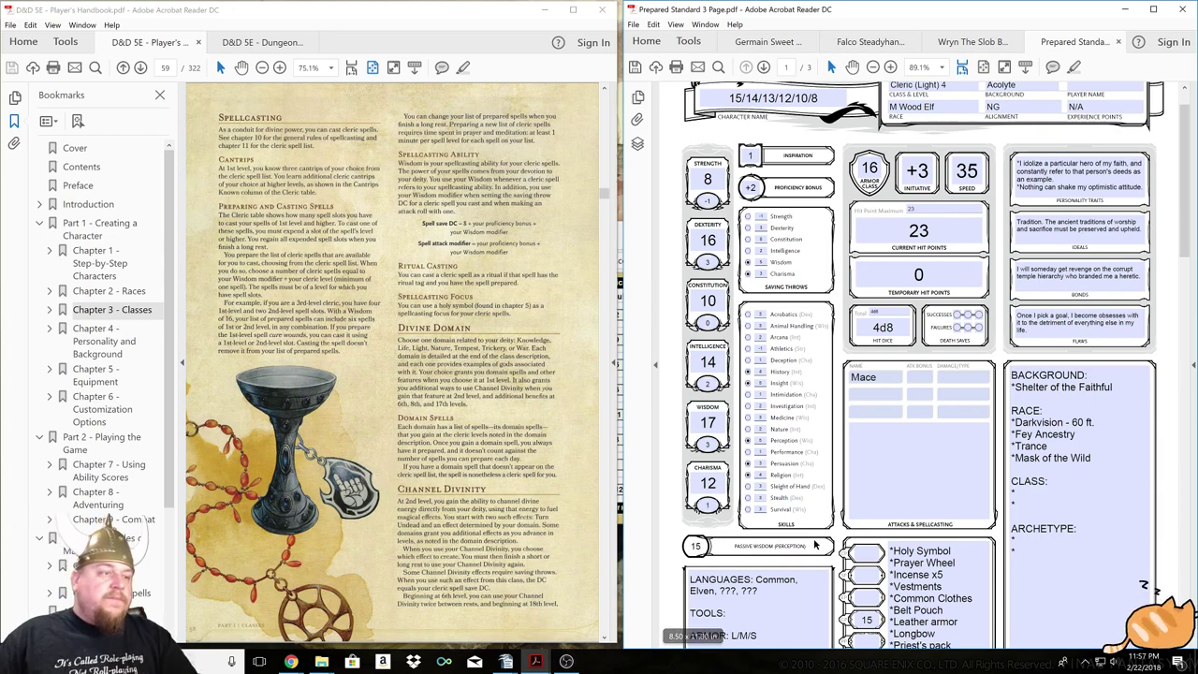
Enter 13 as the spell save DC and +5 as the spell attack bonus on the spellcasting page.
scroll(899, 468, down, 2)
scroll(927, 445, up, 2)
scroll(928, 412, down, 4)
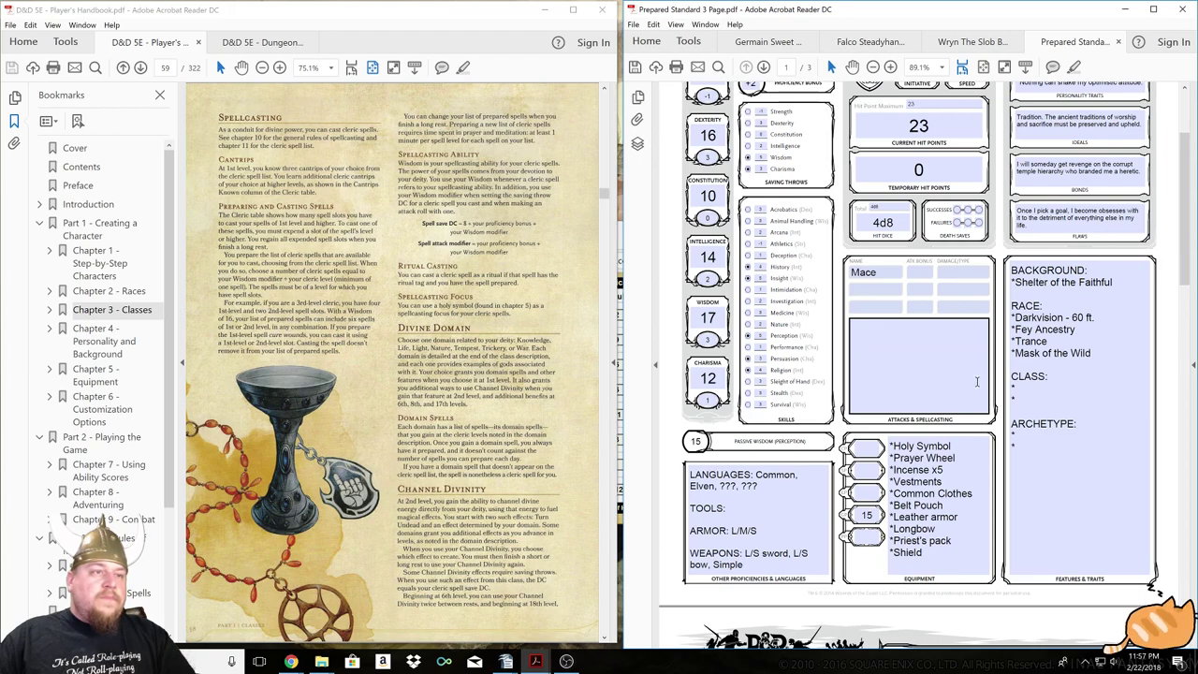
scroll(955, 386, up, 2)
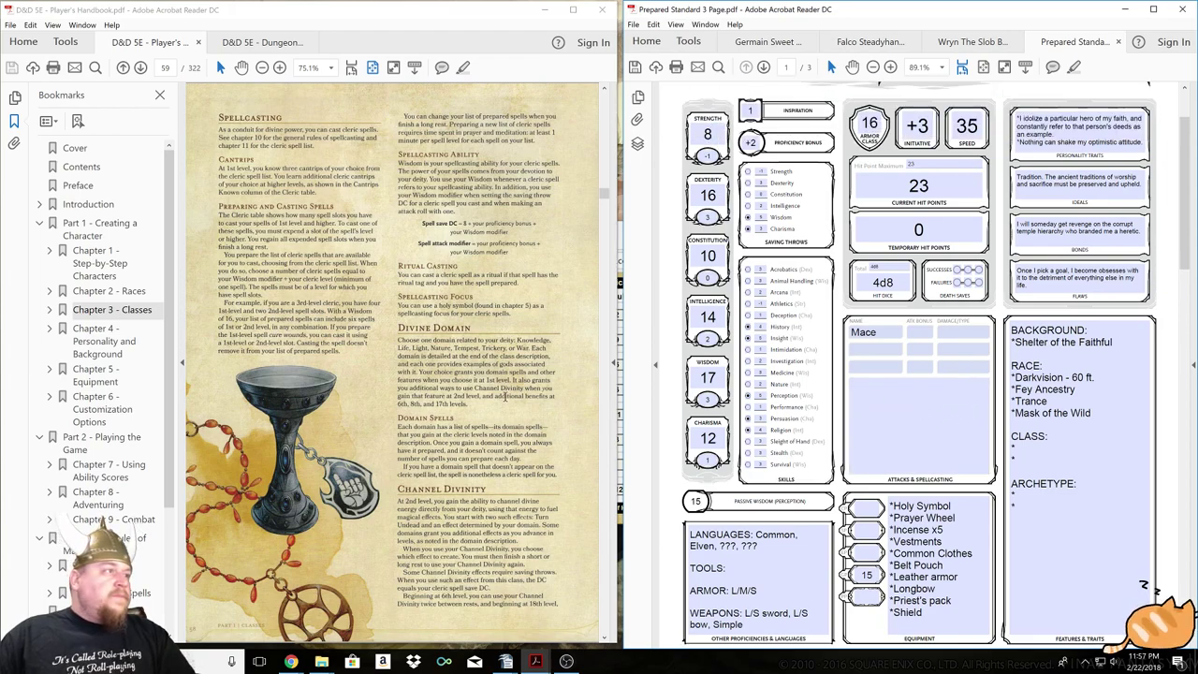
scroll(984, 367, down, 3)
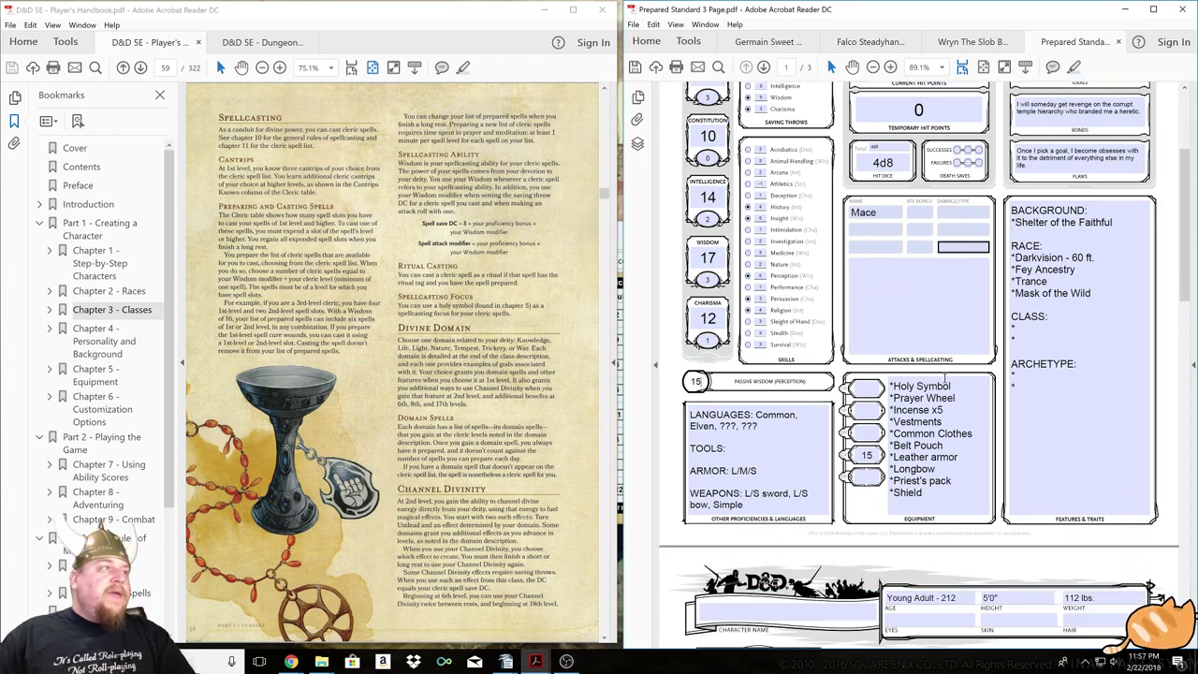
scroll(930, 472, down, 6)
click(930, 479)
scroll(1047, 431, down, 10)
scroll(1047, 431, down, 17)
click(998, 348)
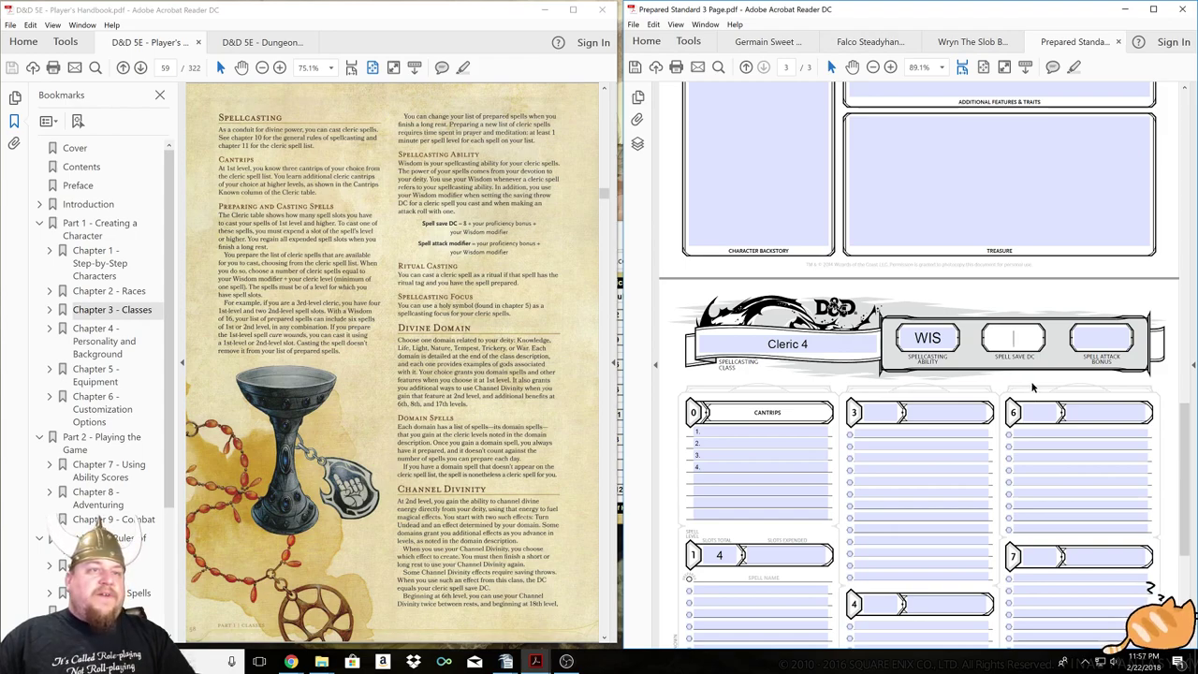
text(13)
click(1102, 340)
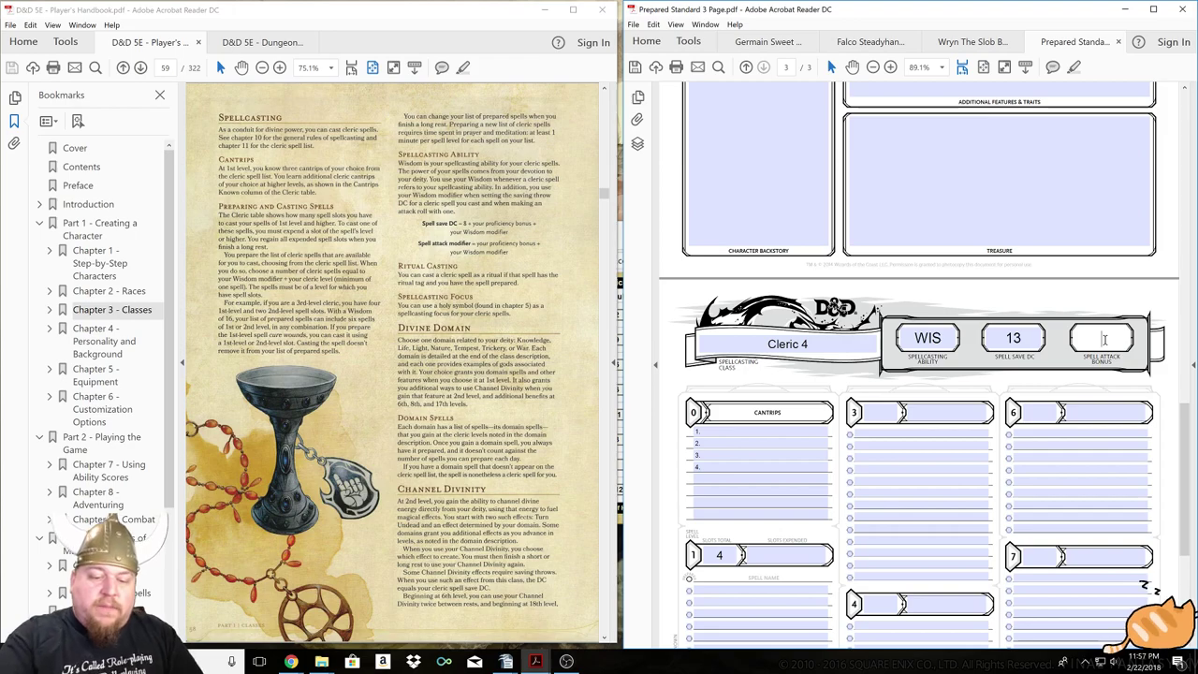
text(+5)
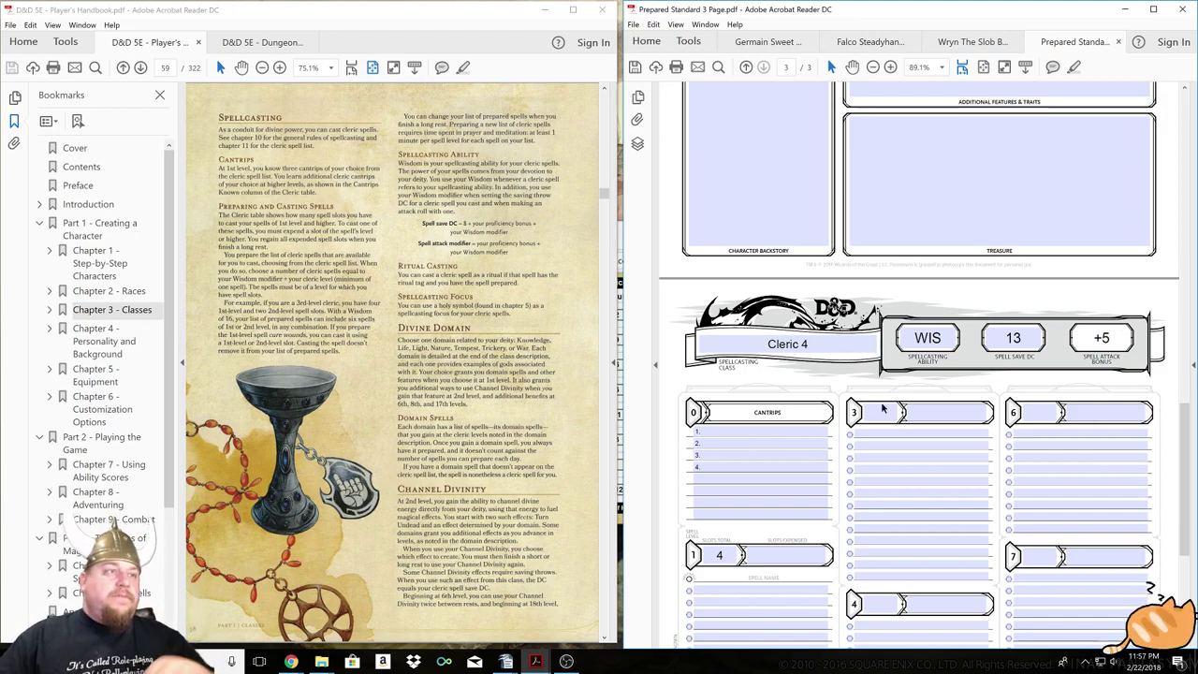
Append "(7 spells prepared)" to the Cleric 4 entry in the spellcasting class field.
click(771, 514)
scroll(779, 477, up, 1)
click(853, 370)
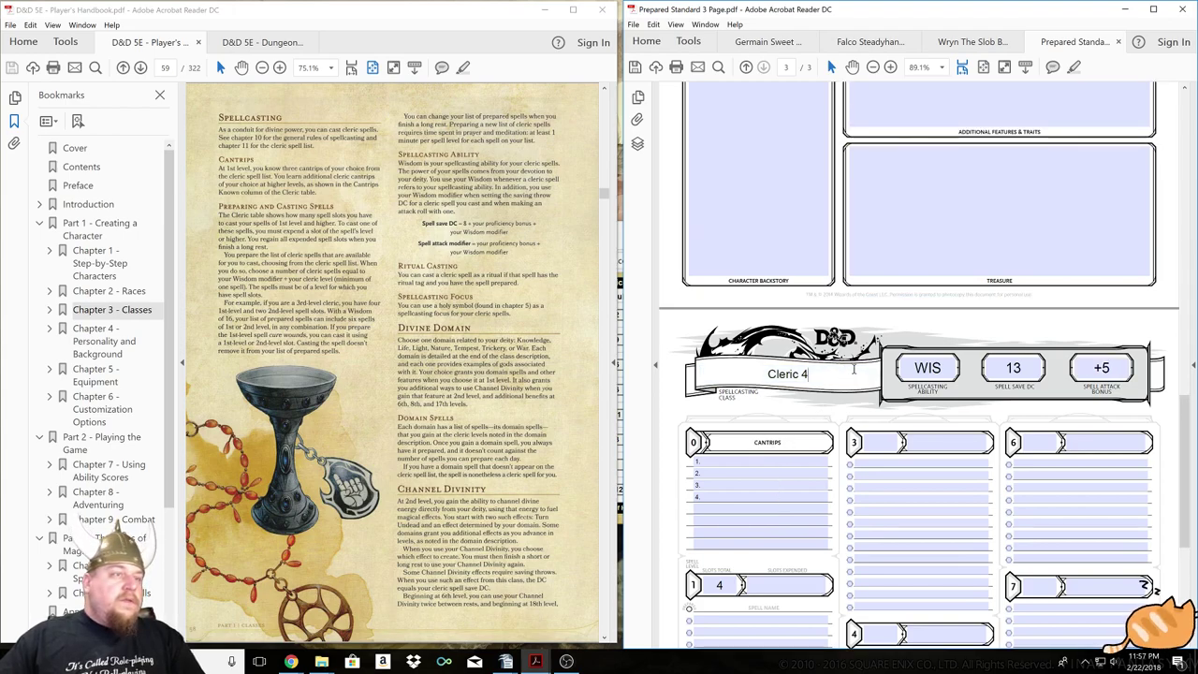
text(()
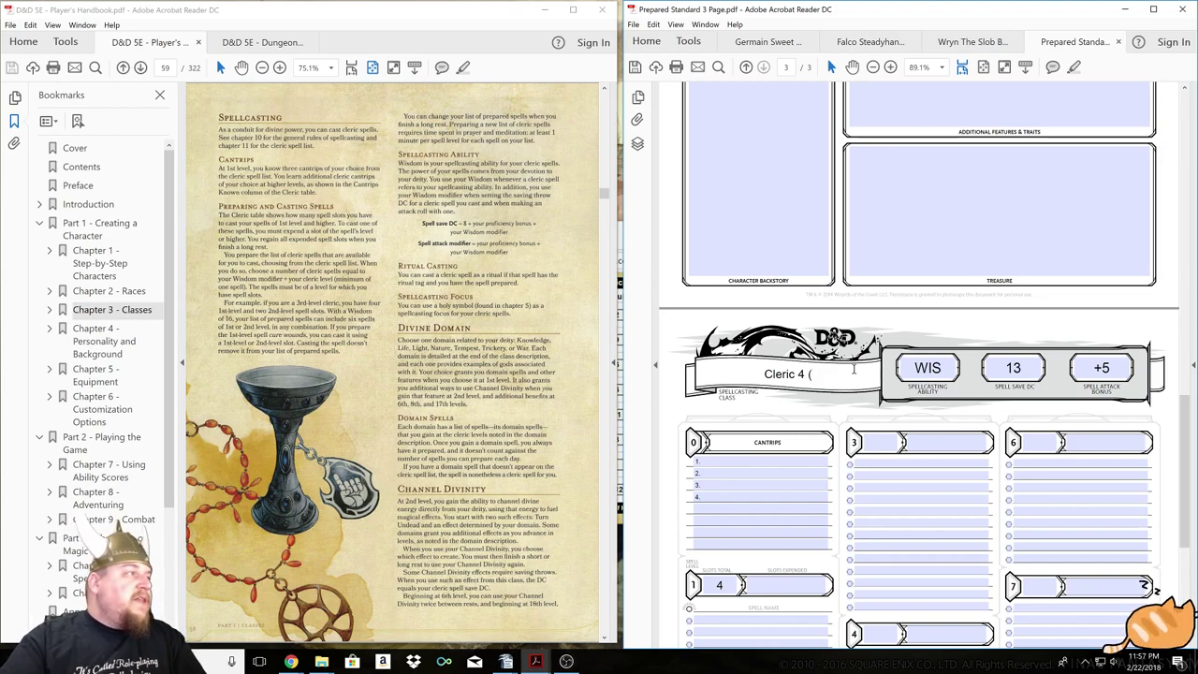
text(7 spells prepared))
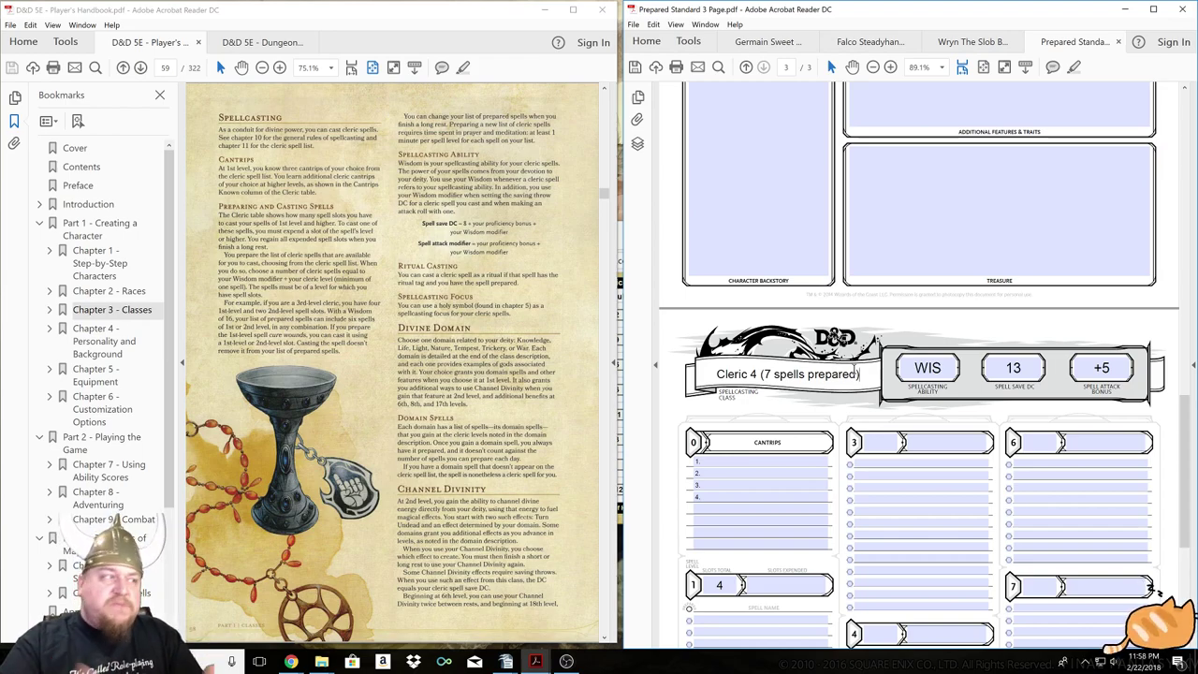
click(449, 419)
drag(400, 412, 476, 415)
click(475, 413)
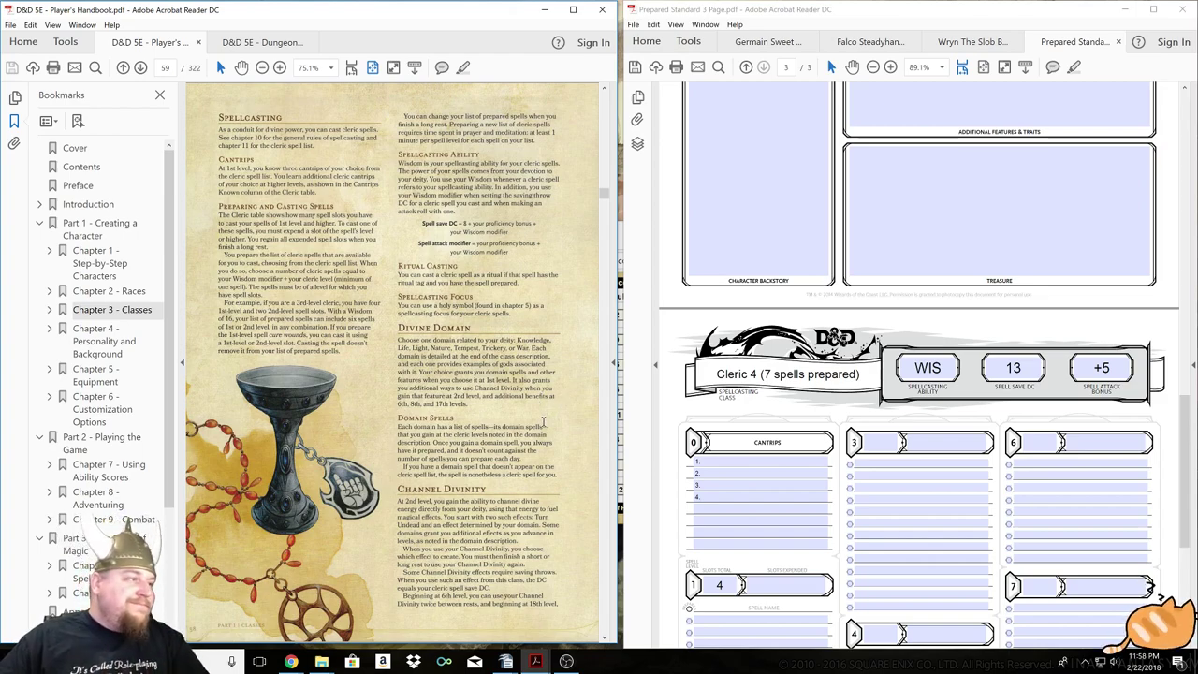
List Channel Divinity under CLASS in Features & Traits, with a "--Turn Undead" sub-entry and an empty "--" line below it.
scroll(1160, 217, up, 5)
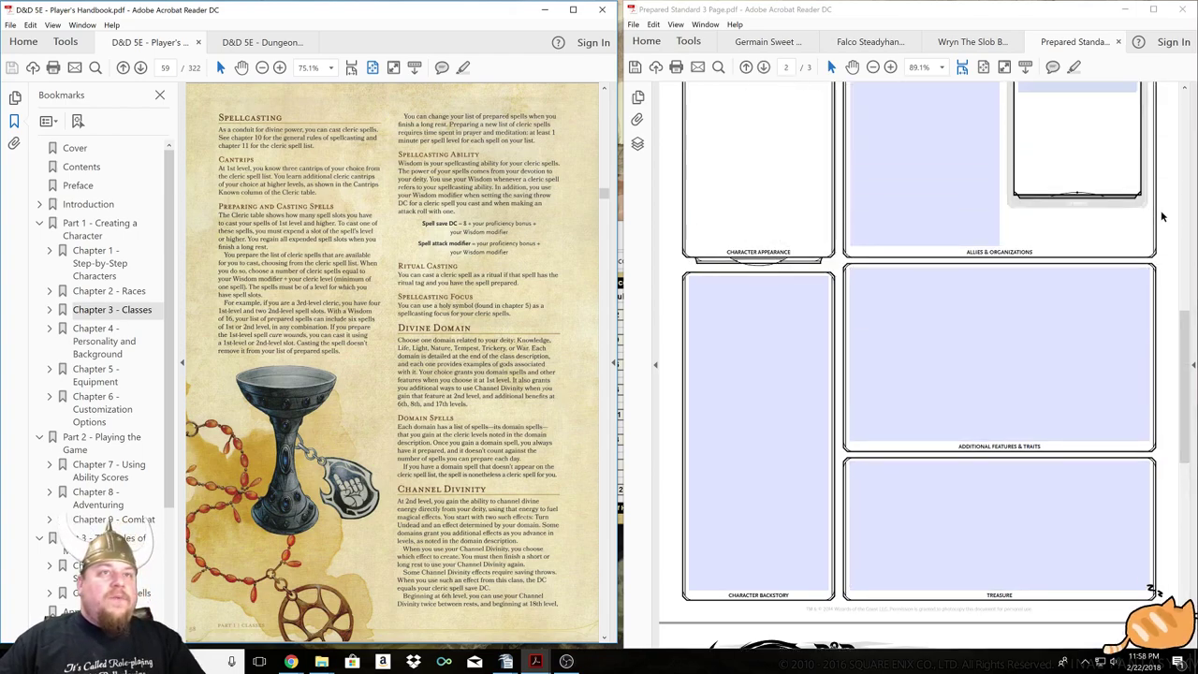
scroll(1161, 217, up, 10)
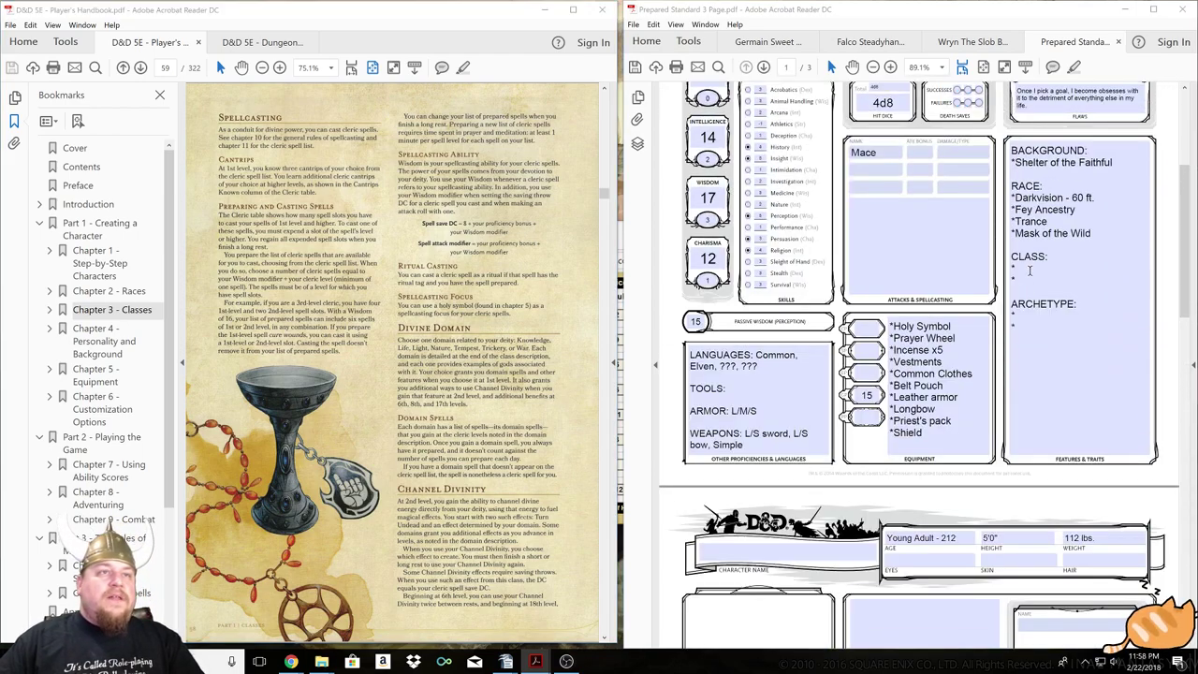
click(1029, 270)
text(Channel)
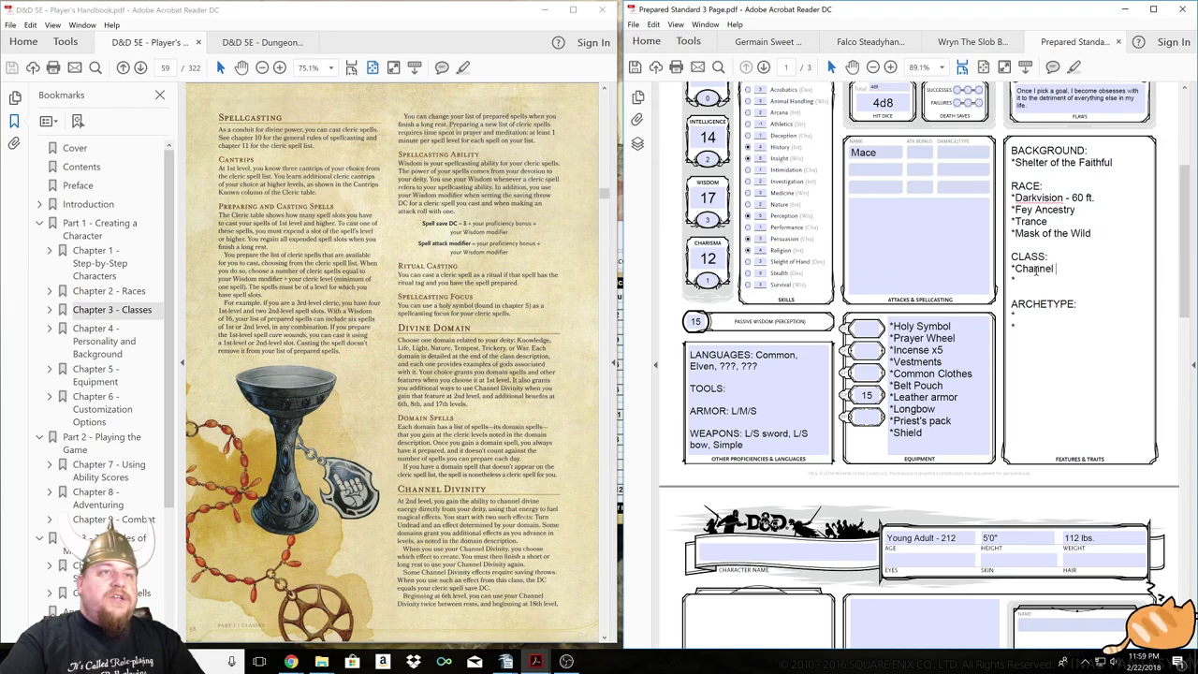
text( Divinity)
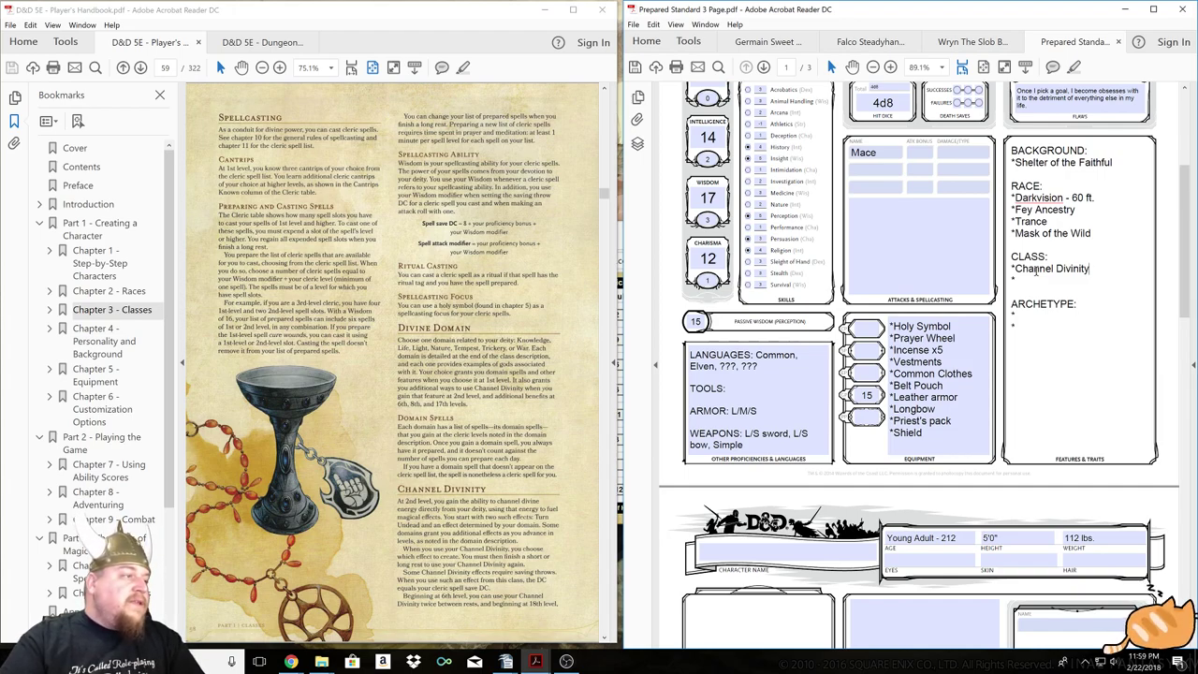
key(Return)
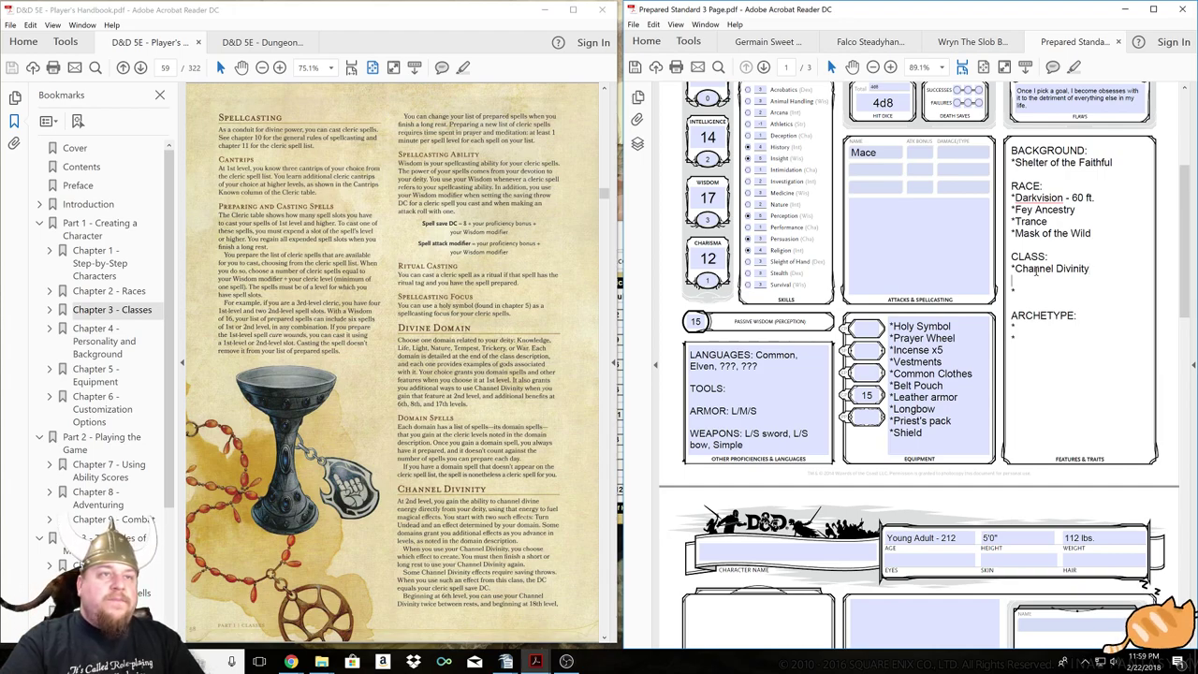
text(--Turn Undead)
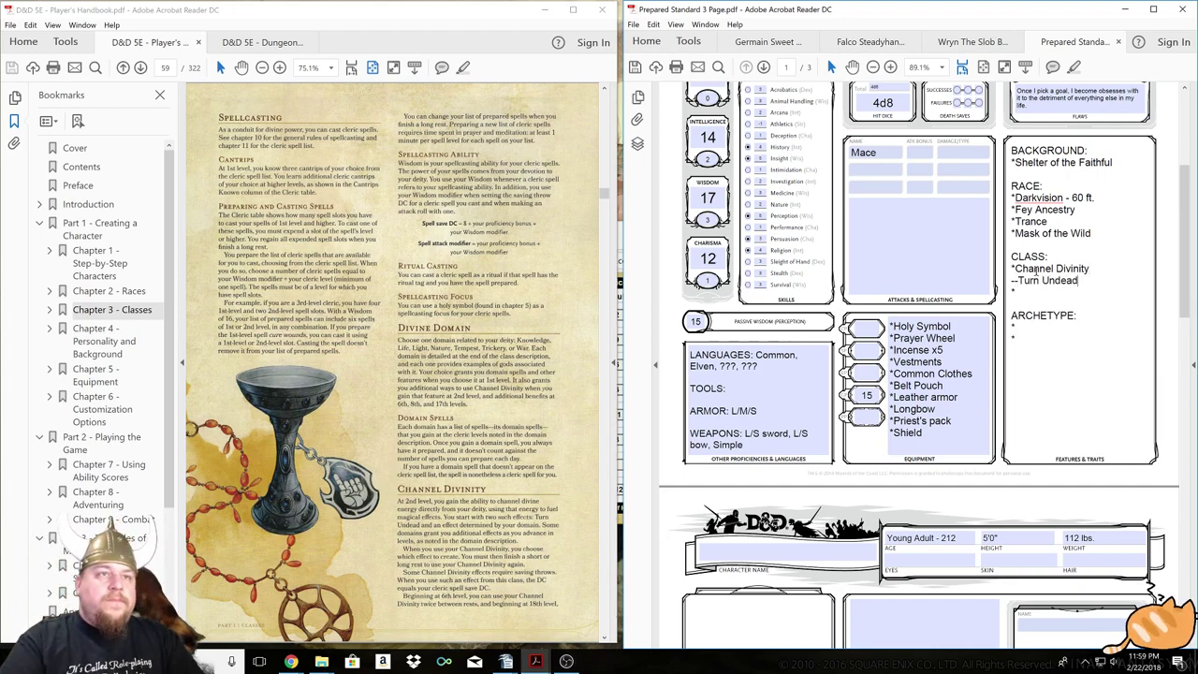
key(Return)
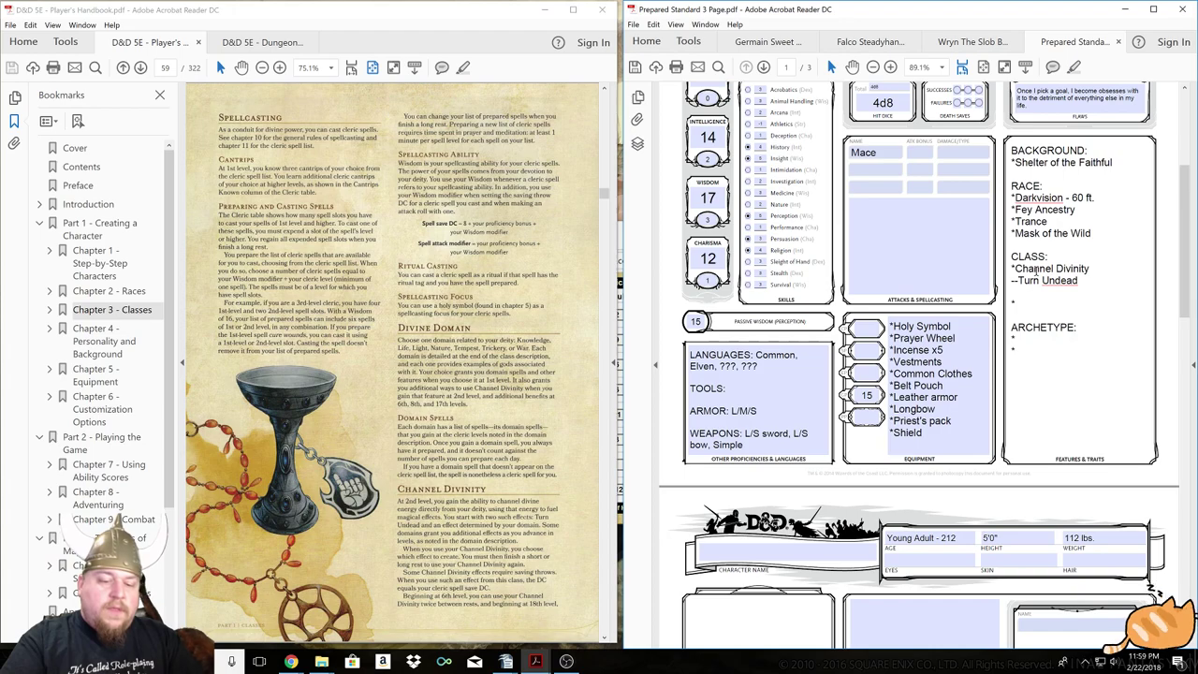
text(--)
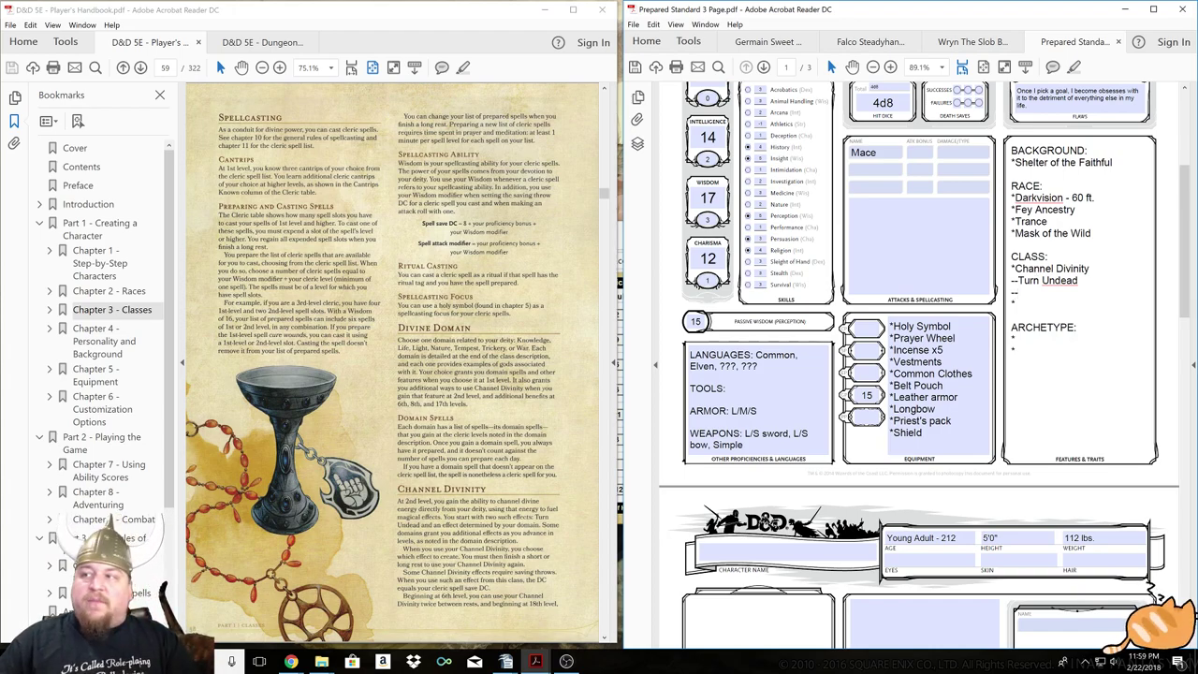
Review the cleric class pages of the Player's Handbook through to the Light Domain spells and features on page 62.
key(alt+Tab)
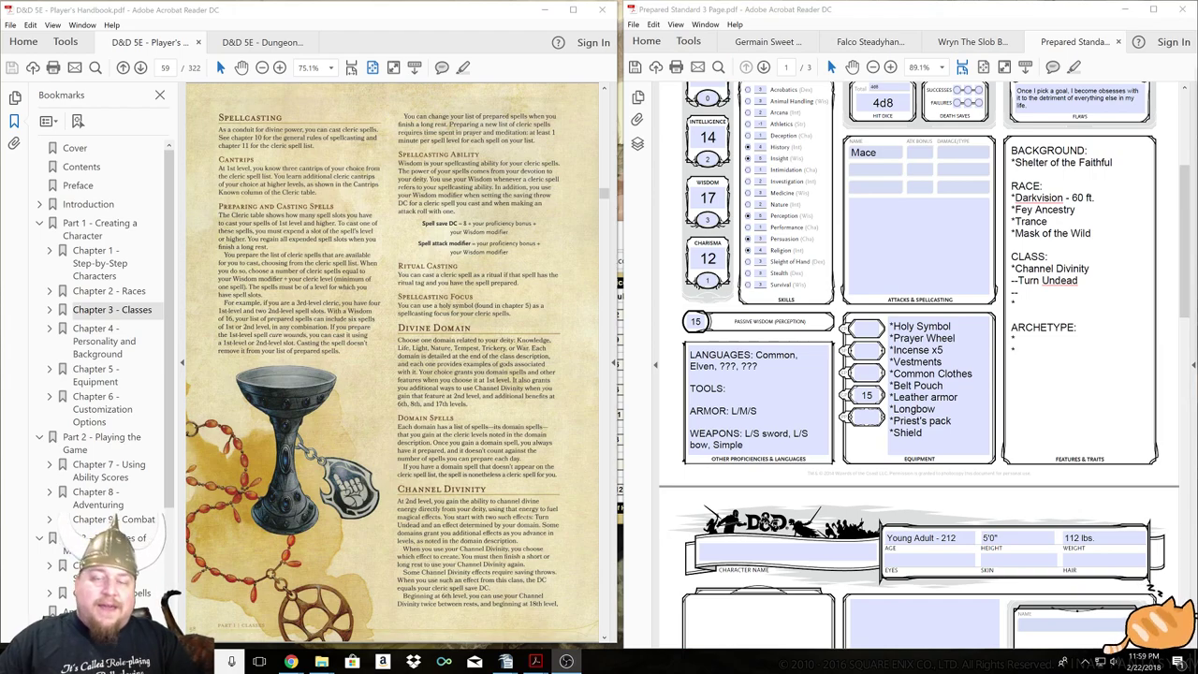
key(alt+Tab)
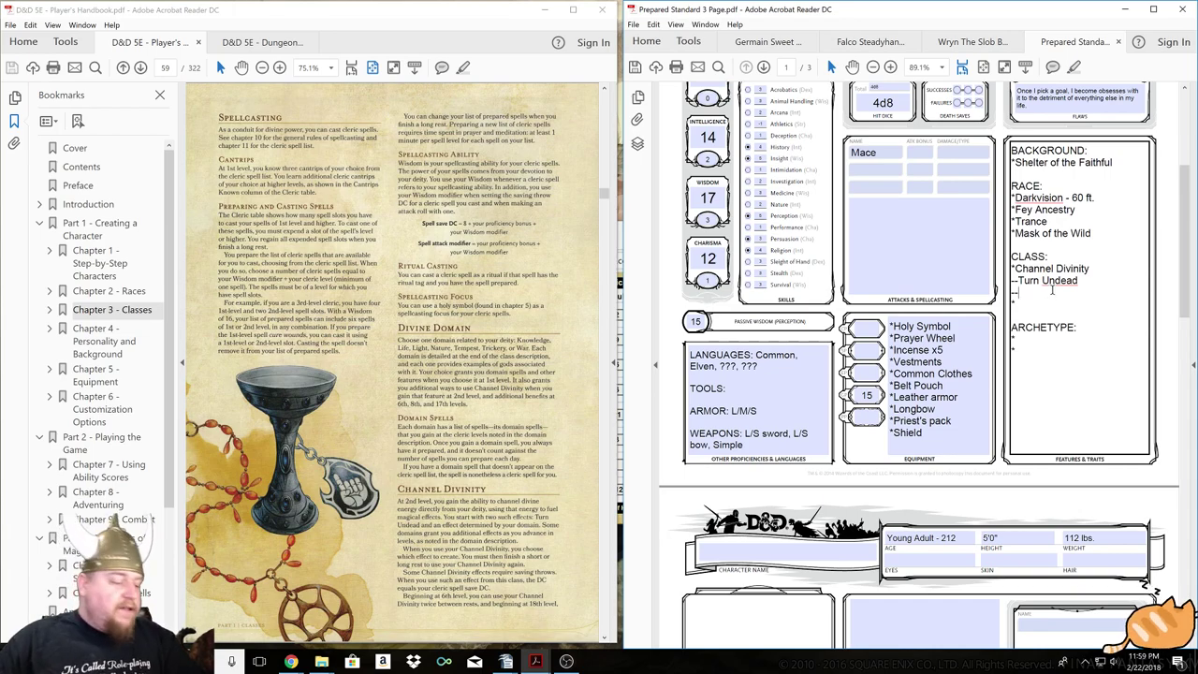
click(741, 385)
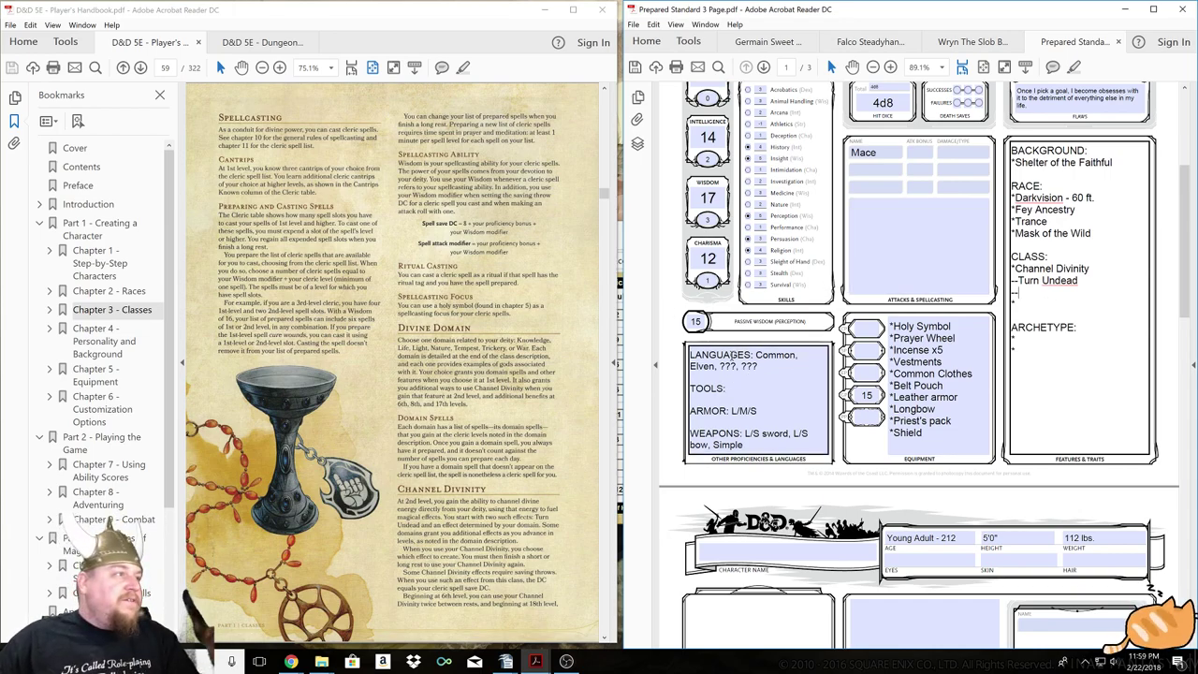
click(516, 447)
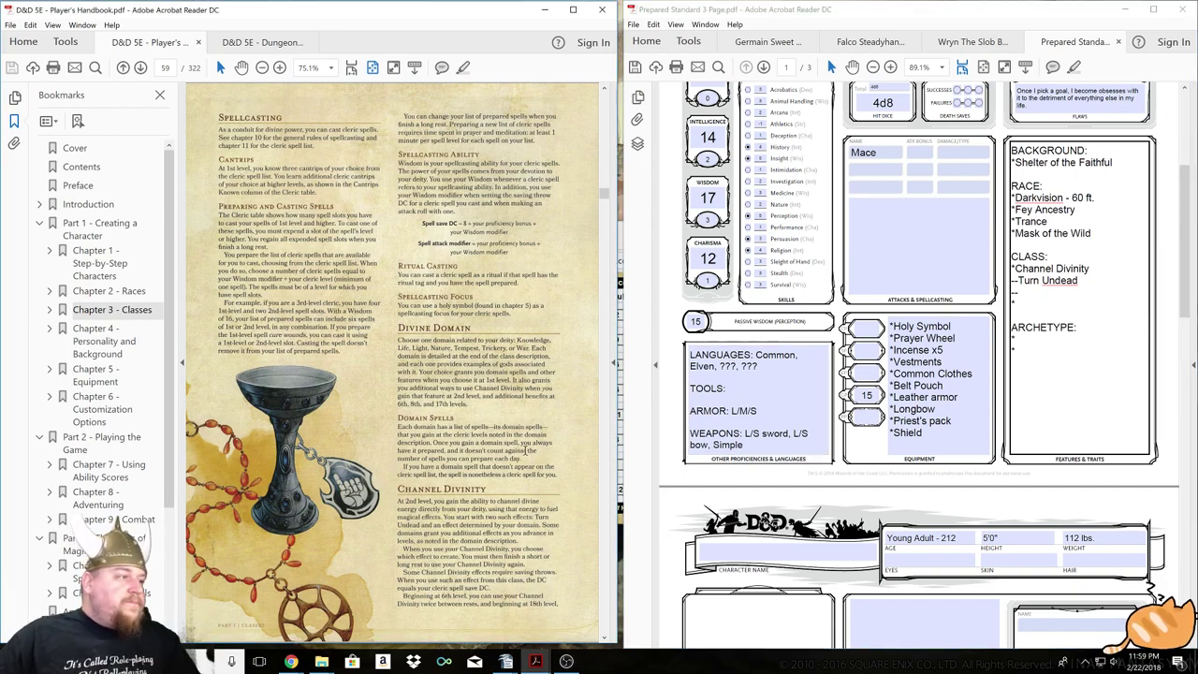
scroll(523, 449, down, 1)
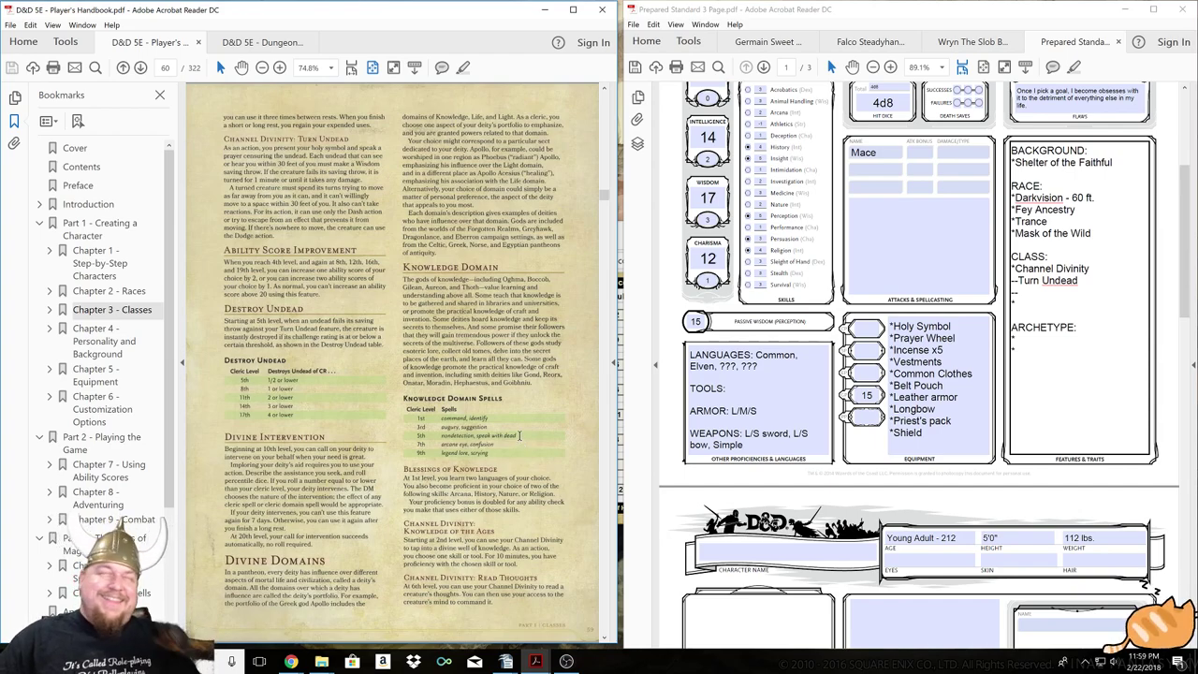
click(1093, 281)
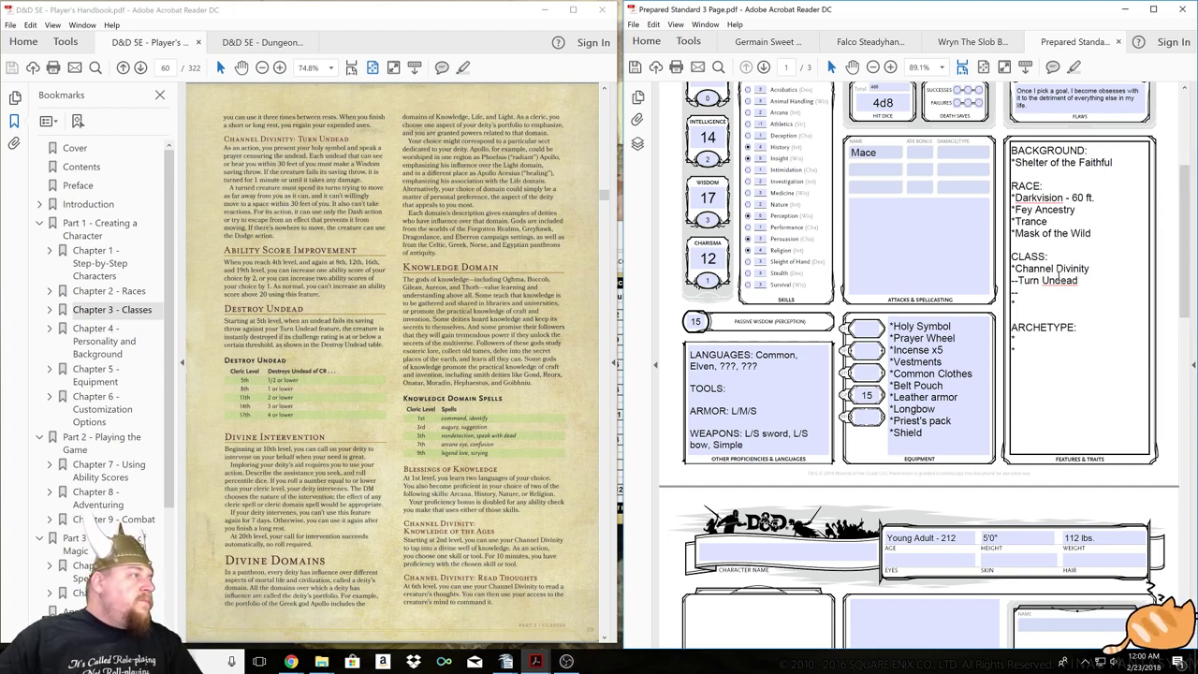
click(452, 320)
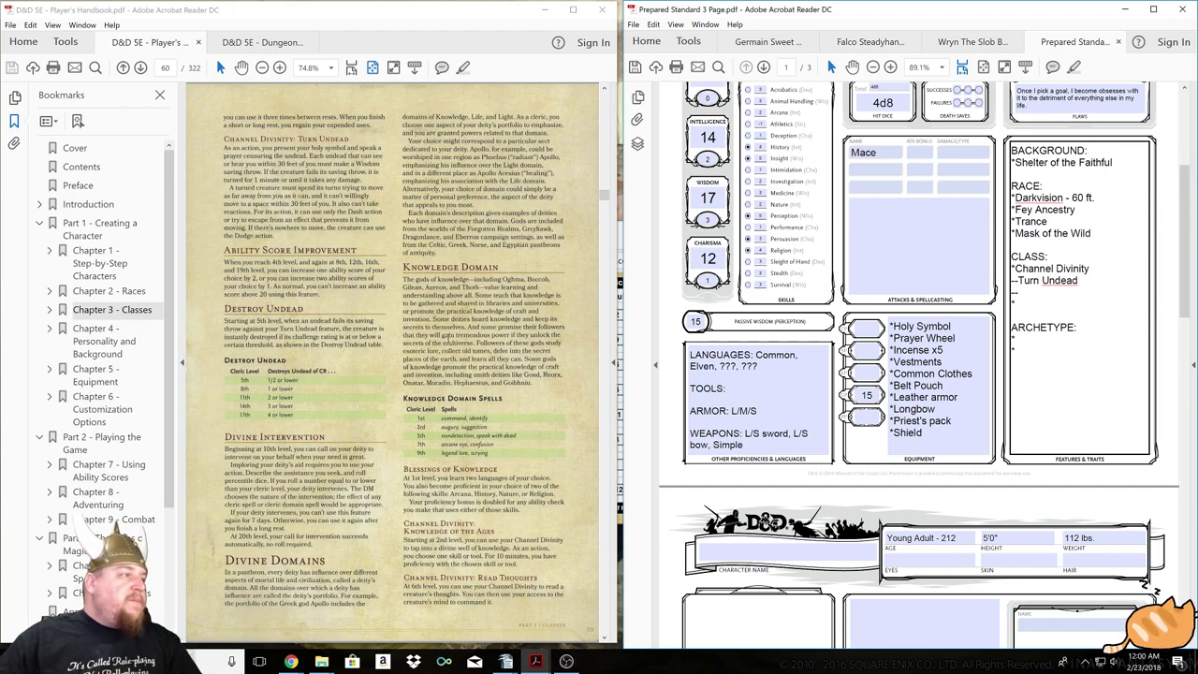
scroll(450, 337, down, 3)
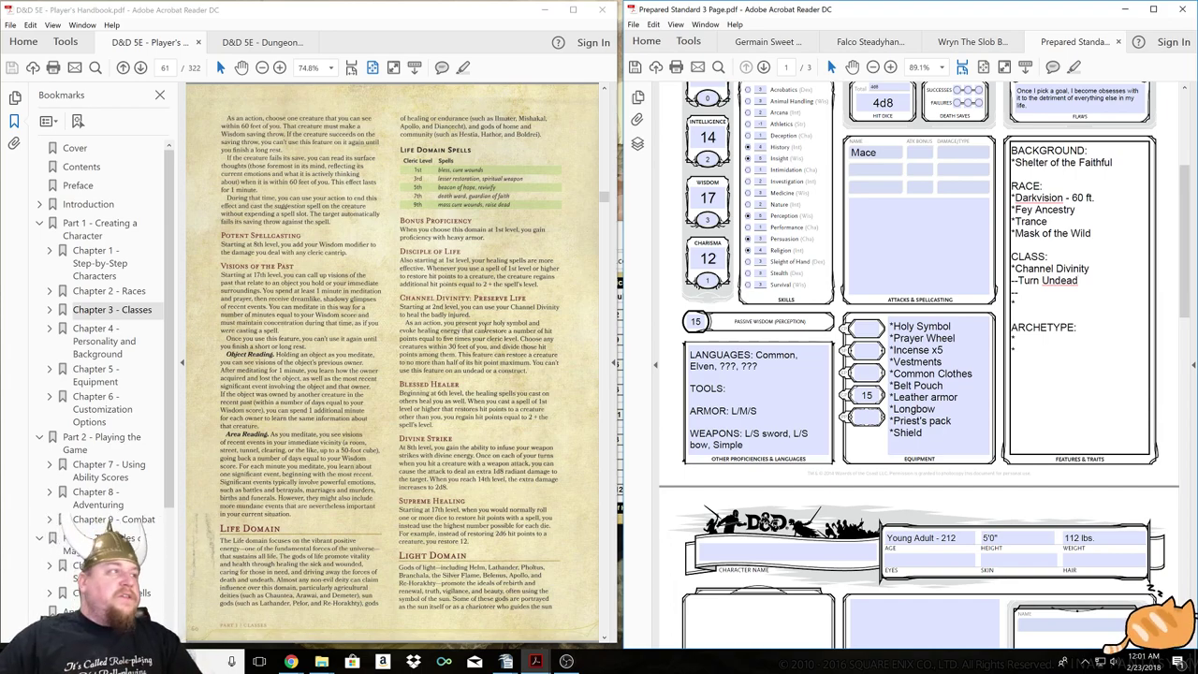
scroll(354, 290, down, 3)
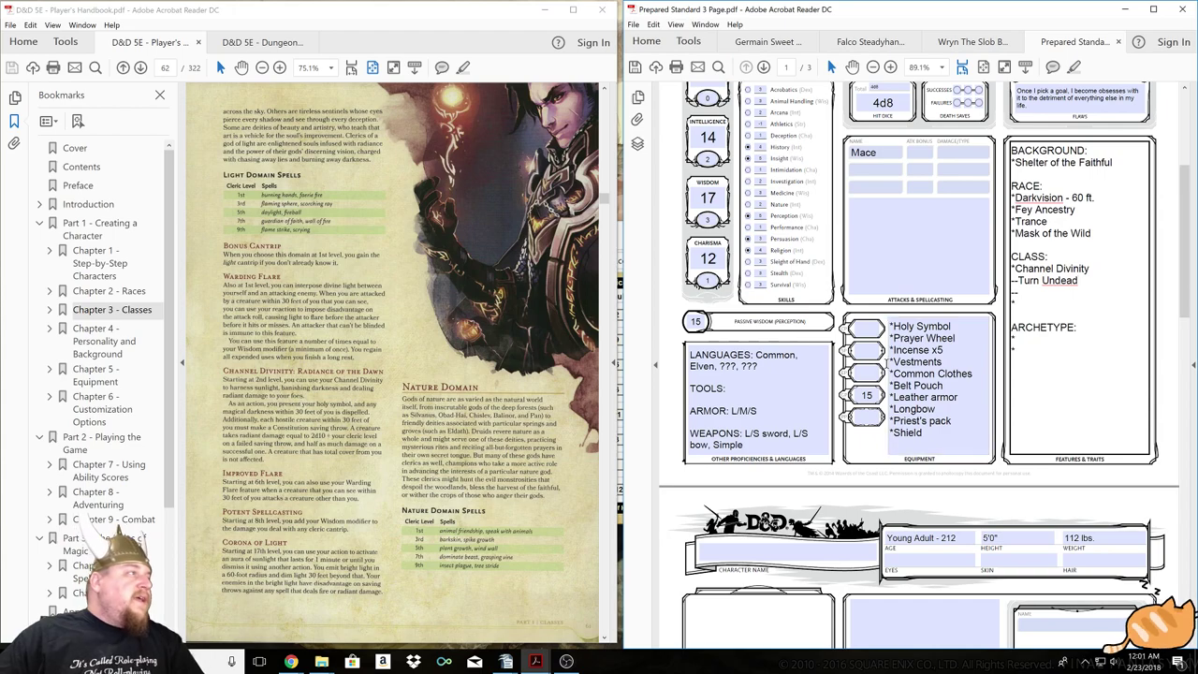
List "DOMAIN: Burning Hands" and "DOMAIN: Faerie Fire" as the first entries among the level 1 spells on the spellcasting page.
scroll(852, 389, down, 4)
scroll(859, 400, down, 12)
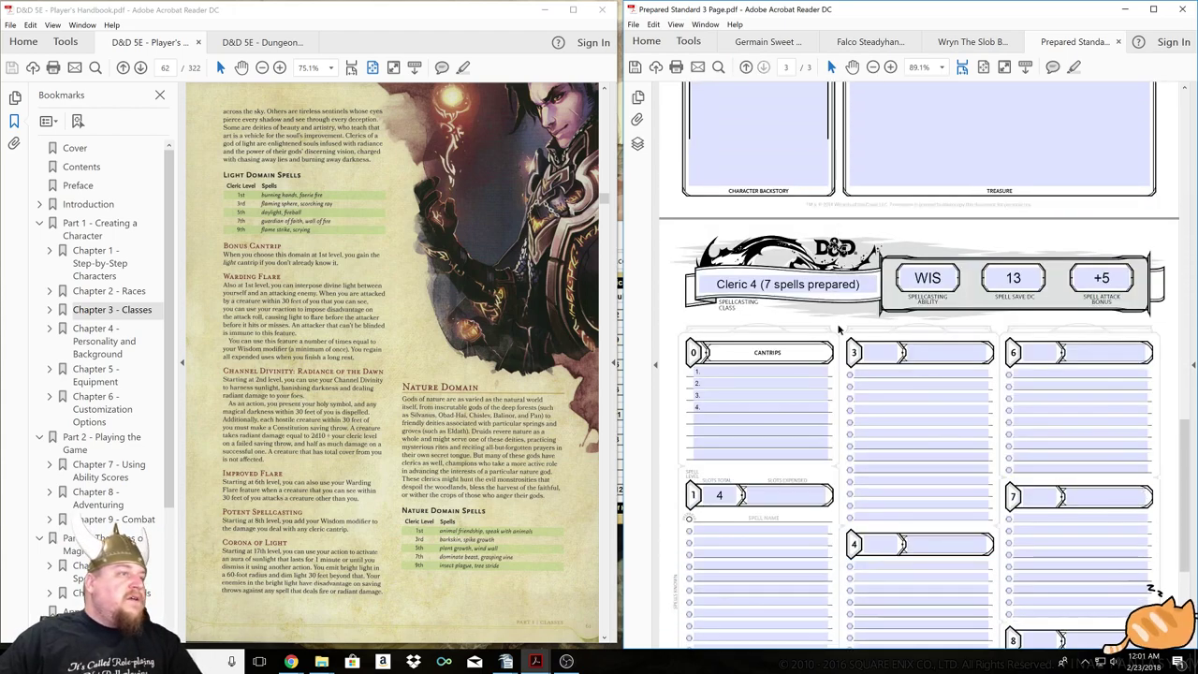
scroll(839, 330, down, 2)
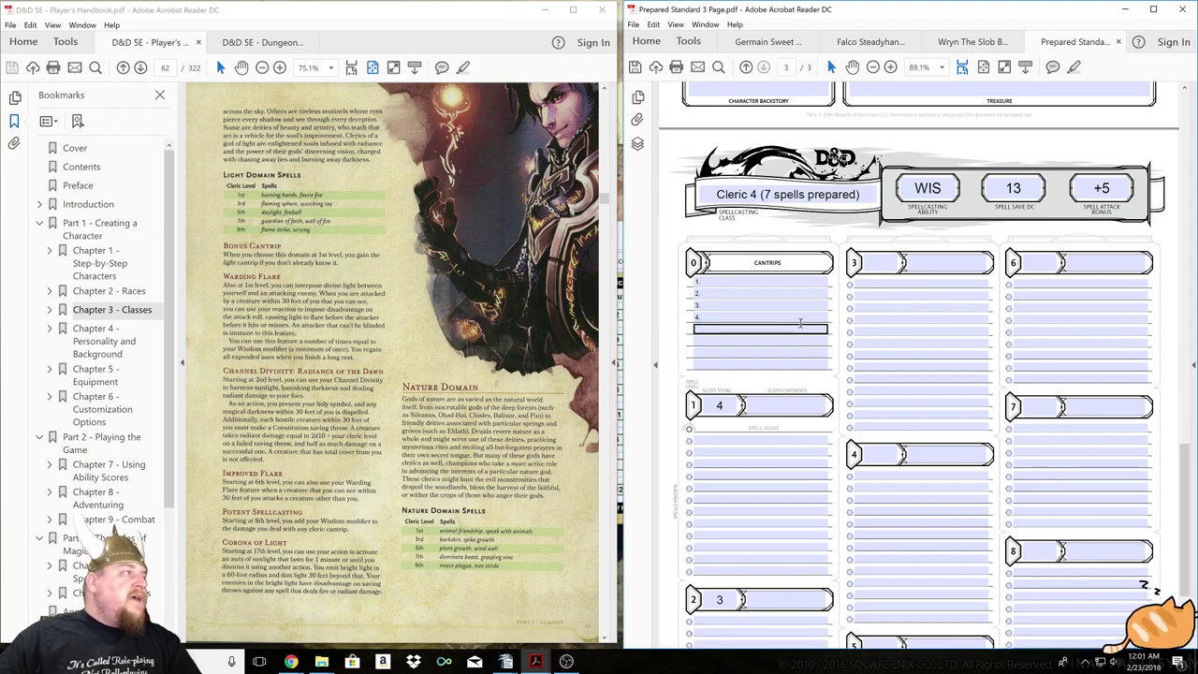
click(715, 441)
text(DOMAIN)
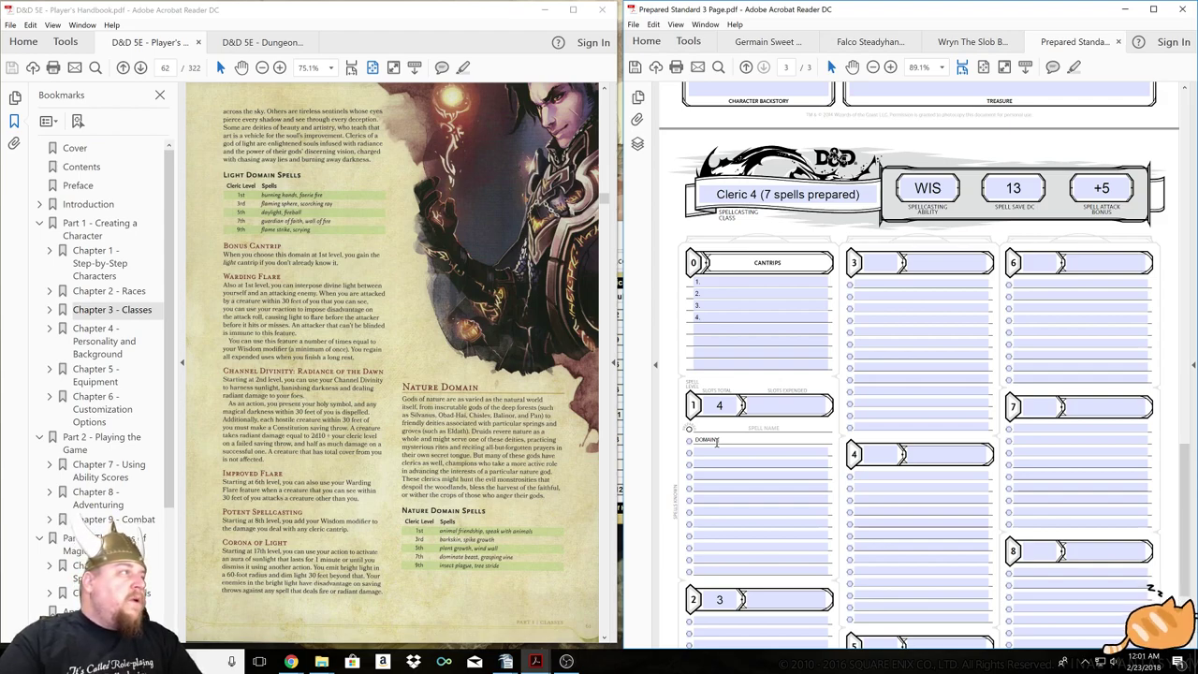
text() Burning Hands)
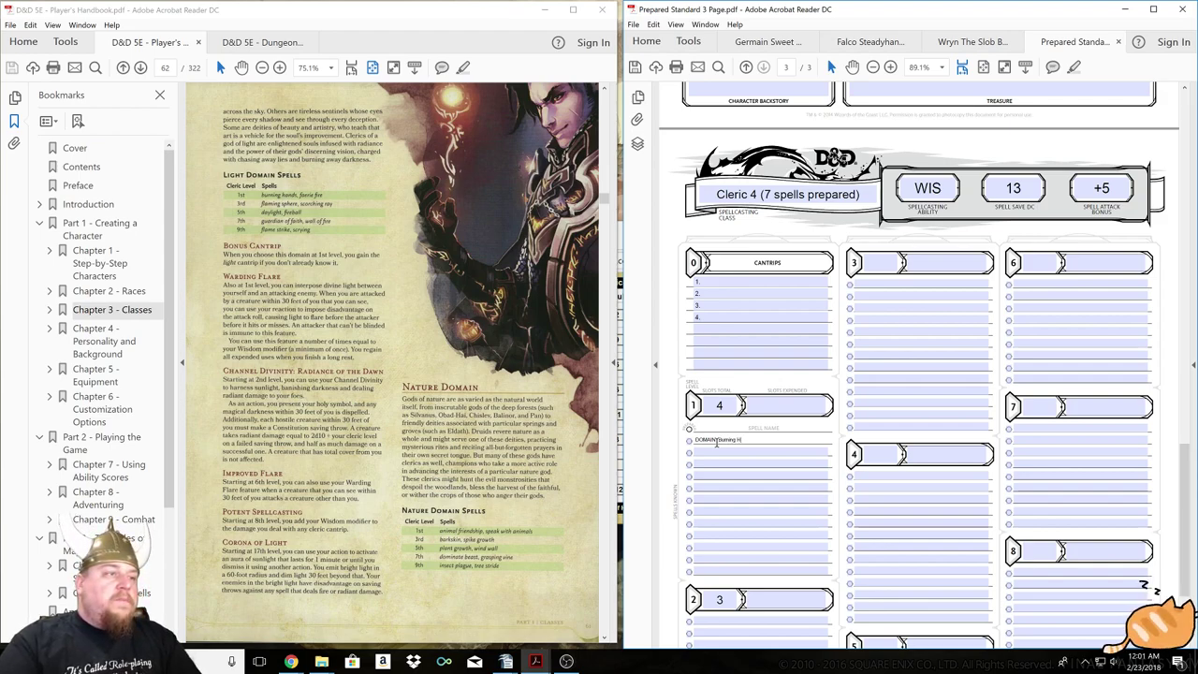
click(773, 451)
text(DOMAIN))
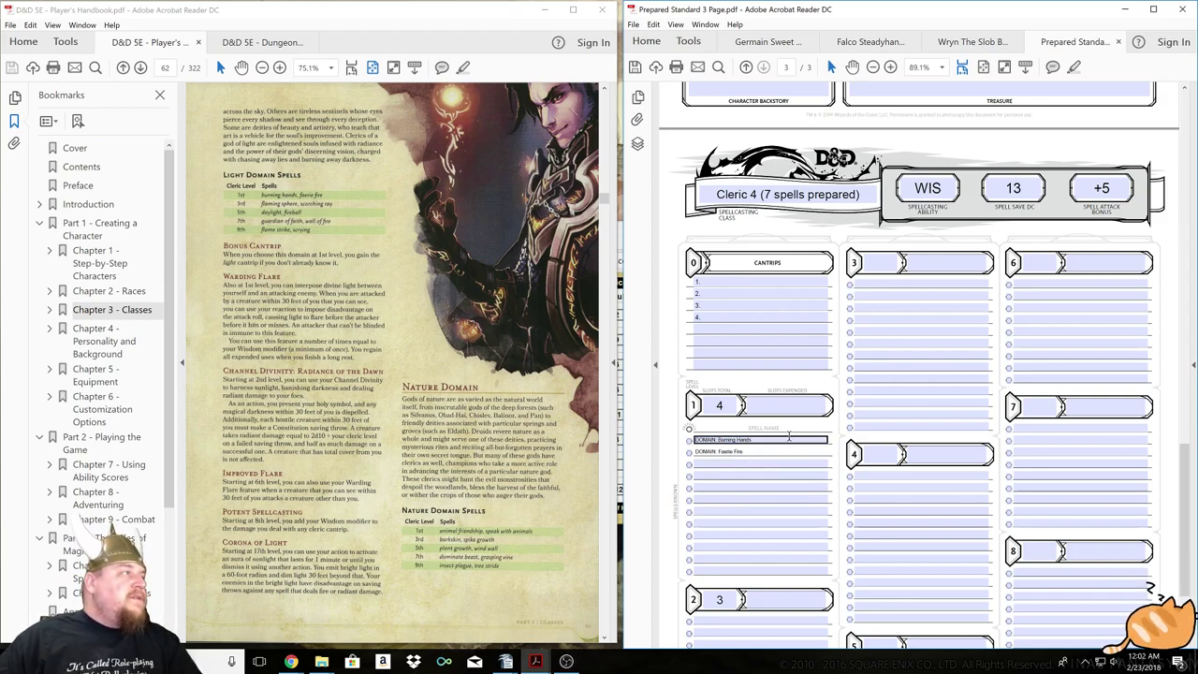
List "DOMAIN: FLaming Sphere" and "DOMAIN: Scorching Ray" on the first two lines of the level 2 spells.
click(758, 464)
scroll(758, 461, down, 1)
scroll(758, 462, down, 3)
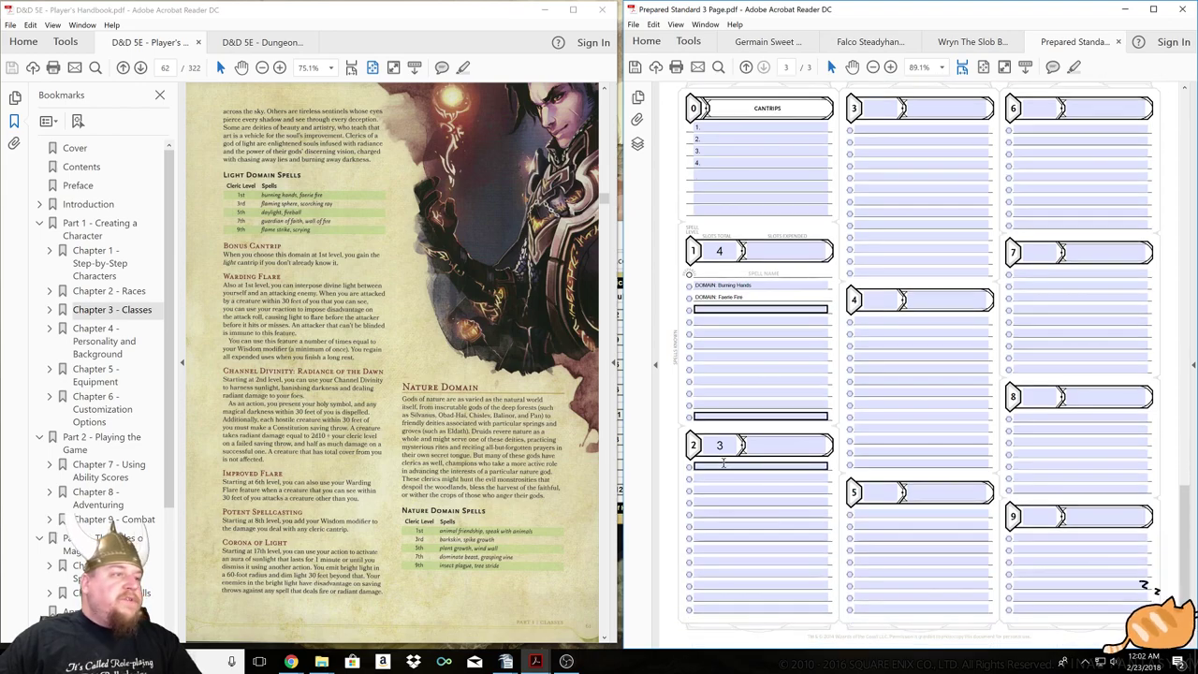
click(724, 463)
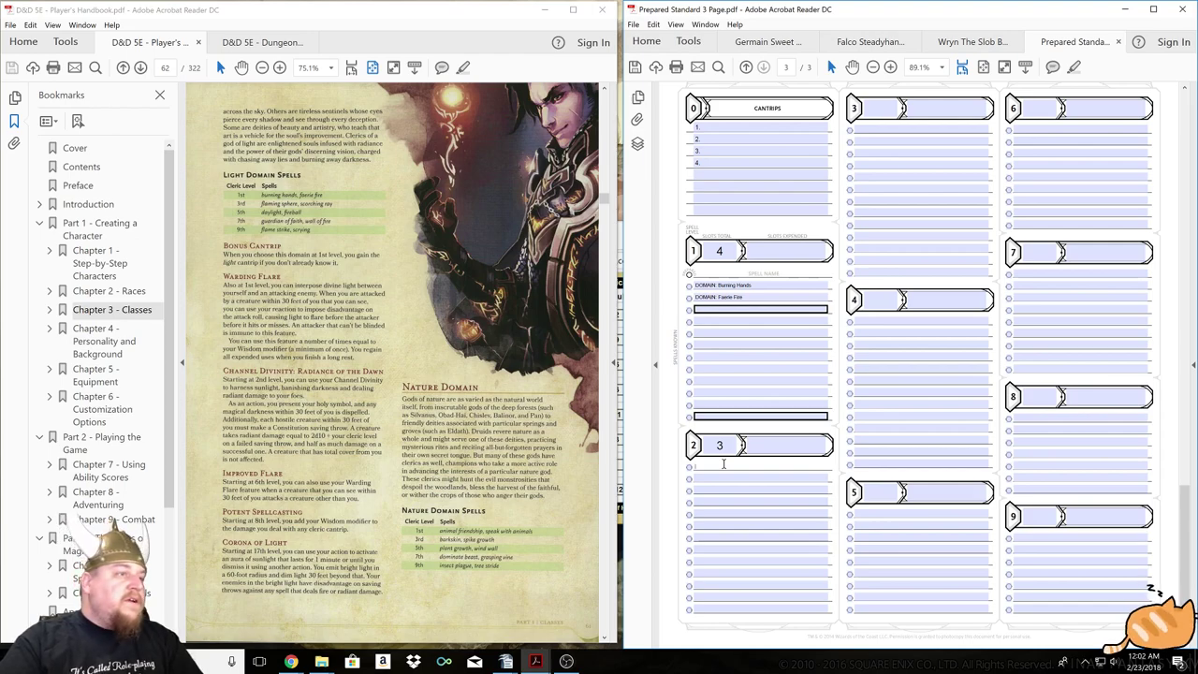
text(DOMAI)
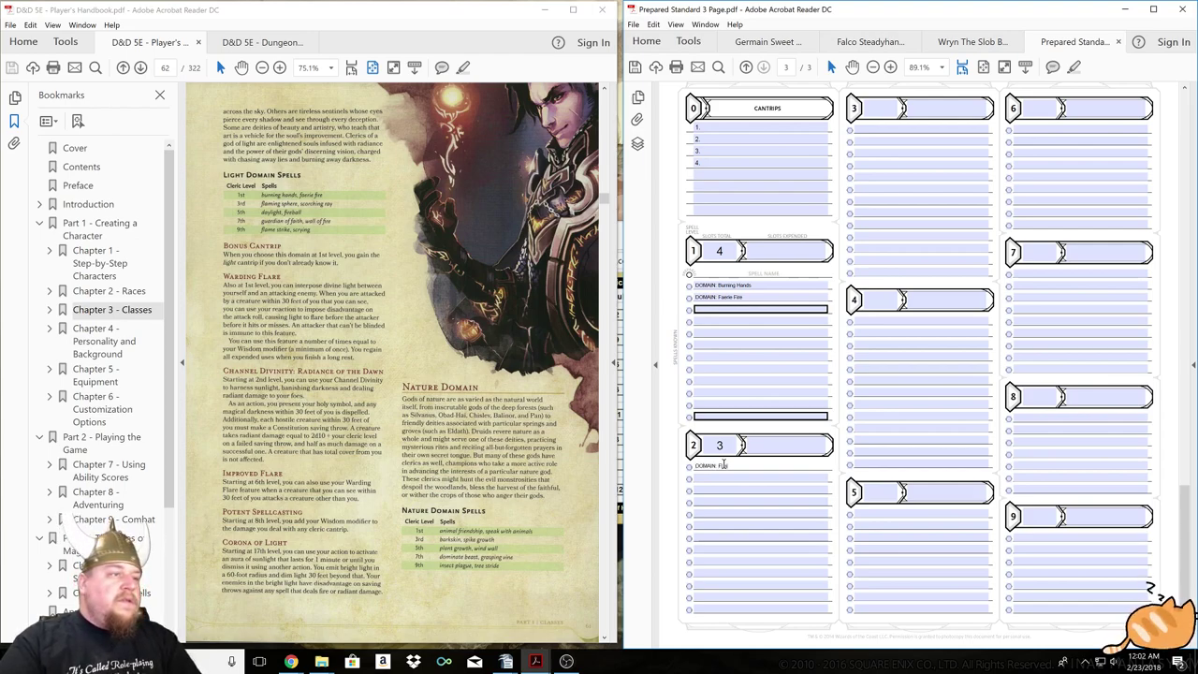
text(N: Flaming Sph)
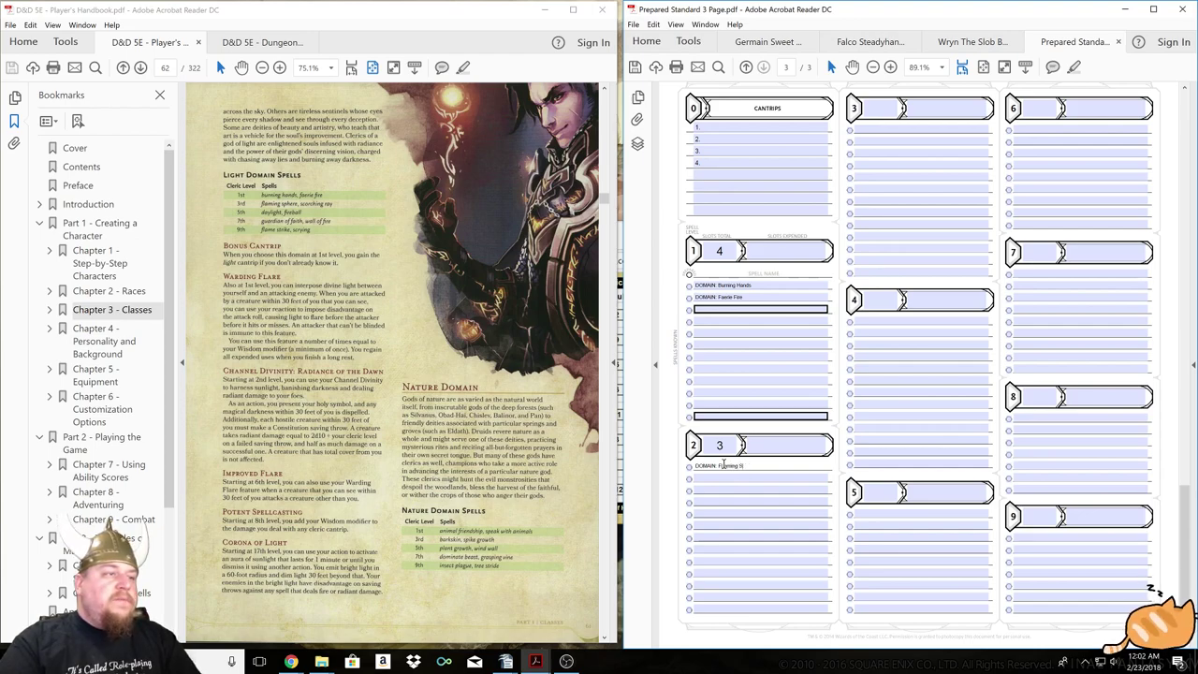
text(ere)
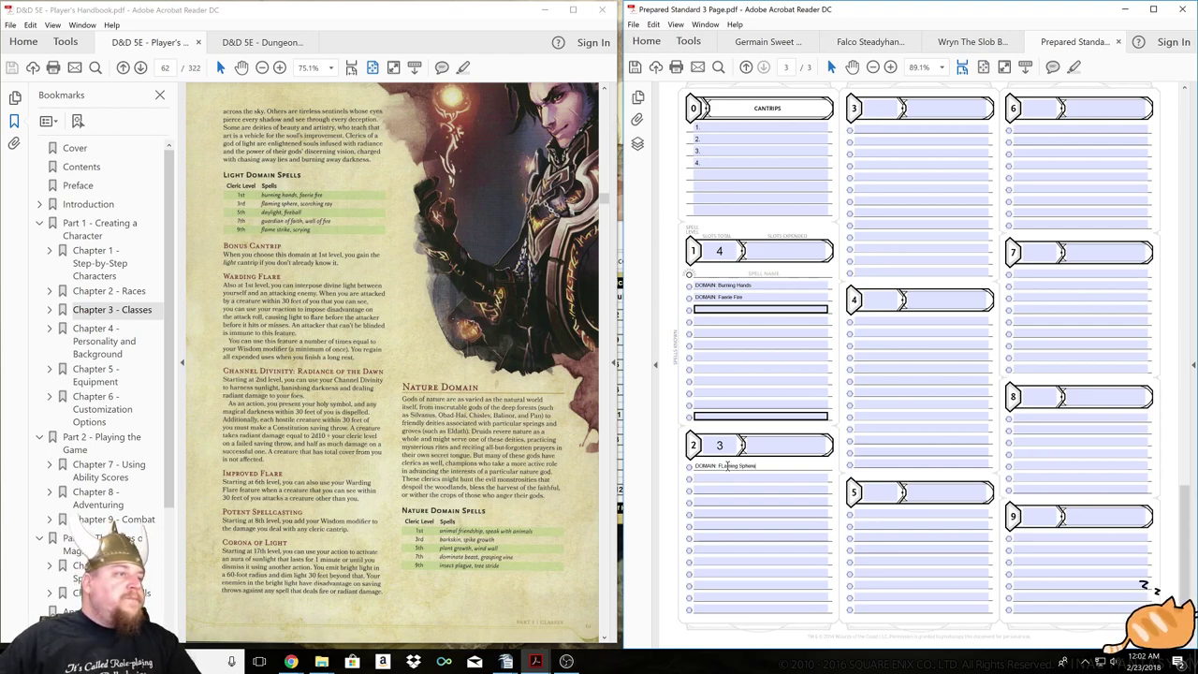
click(738, 479)
text(DOMAIN: Scorching Ray)
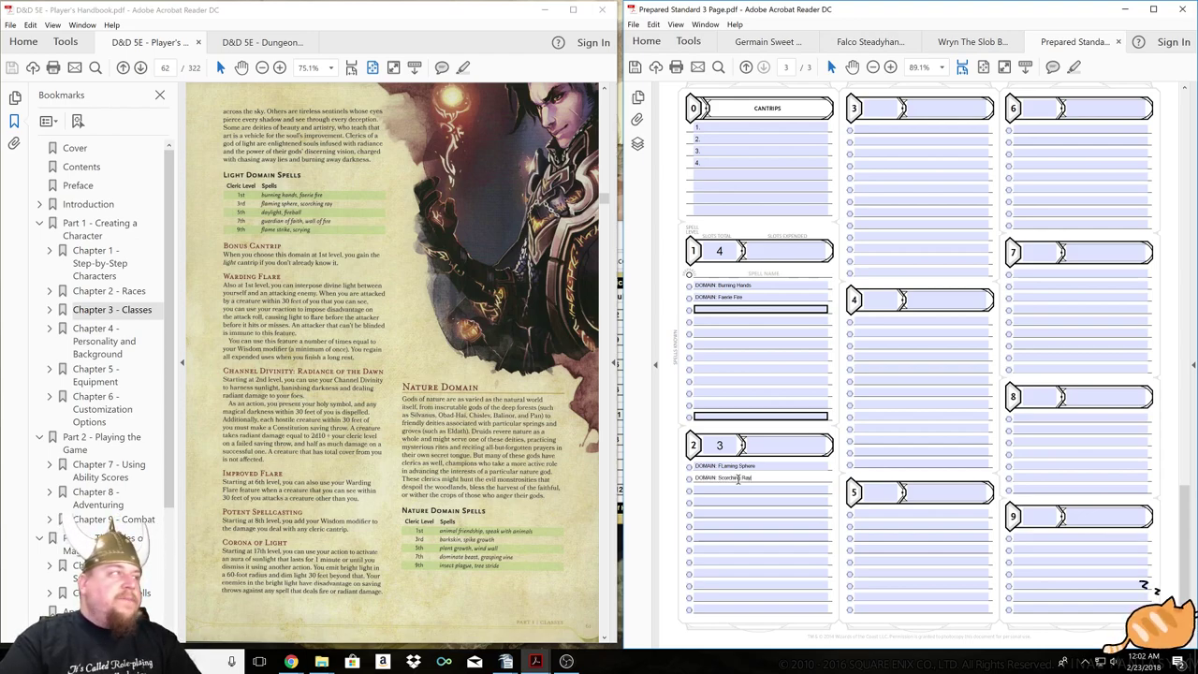
Add "DOMAIN: Light" to the cantrips, on the line below number 4.
scroll(738, 480, up, 5)
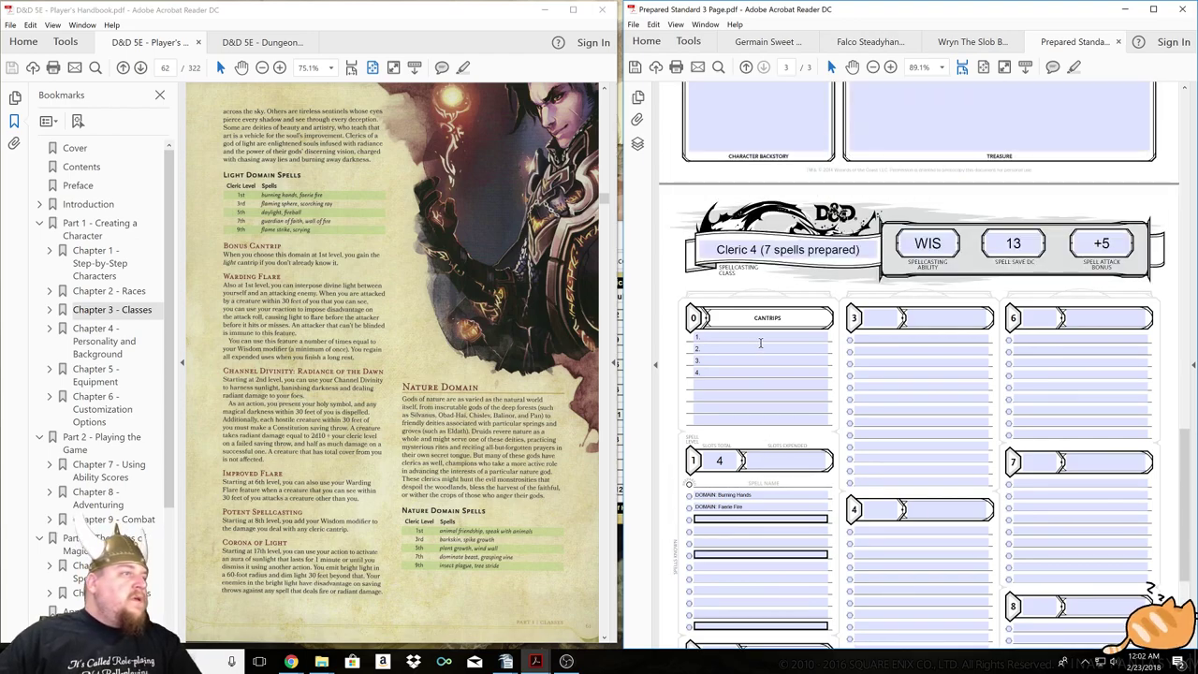
click(720, 385)
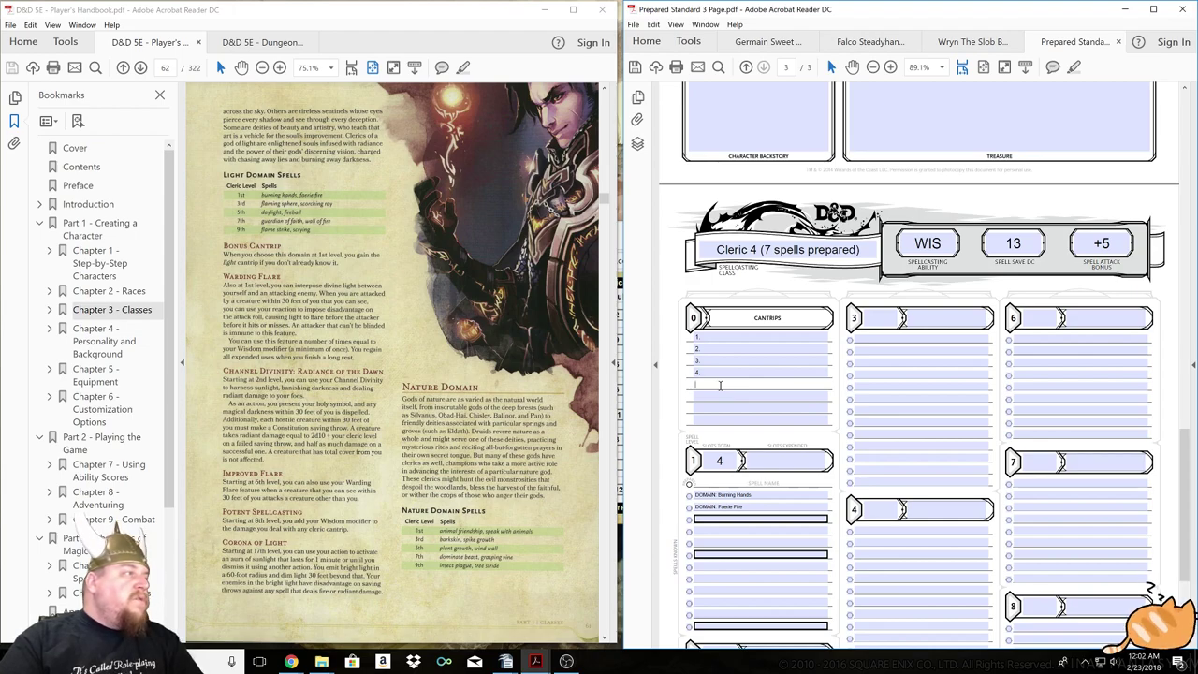
text(DOMAIN: Light)
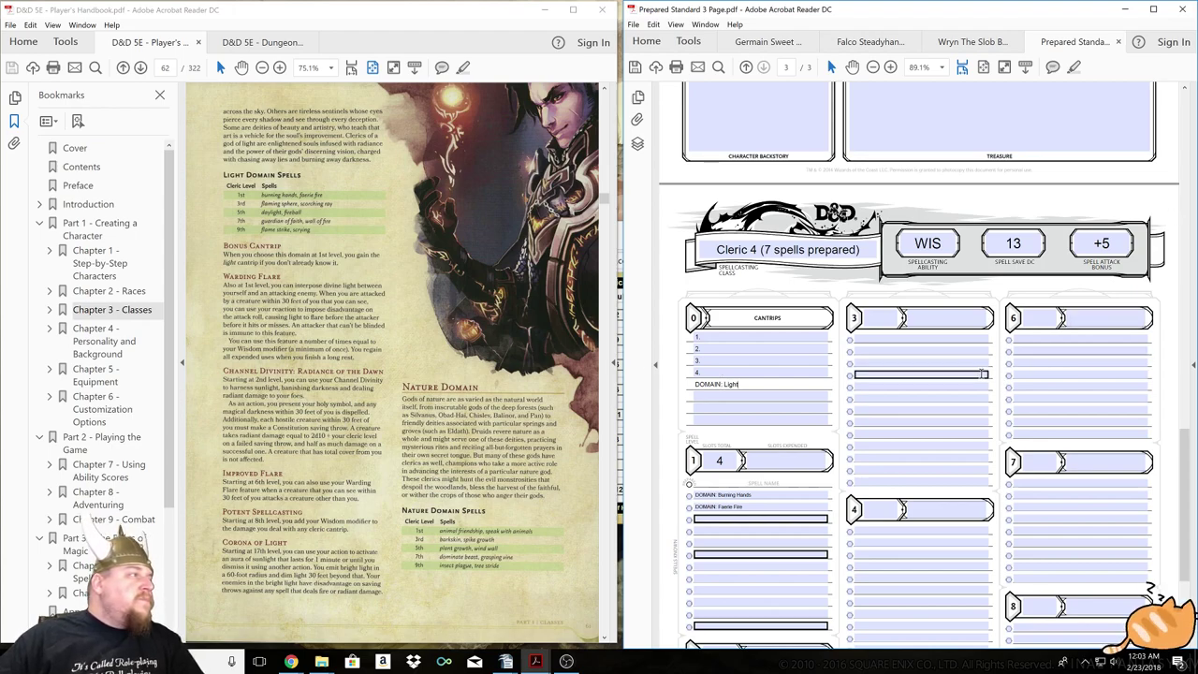
In Features & Traits, remove the empty bullet under CLASS and enter Warding Flare as the first bullet under ARCHETYPE.
scroll(1074, 352, up, 3)
scroll(1074, 353, up, 20)
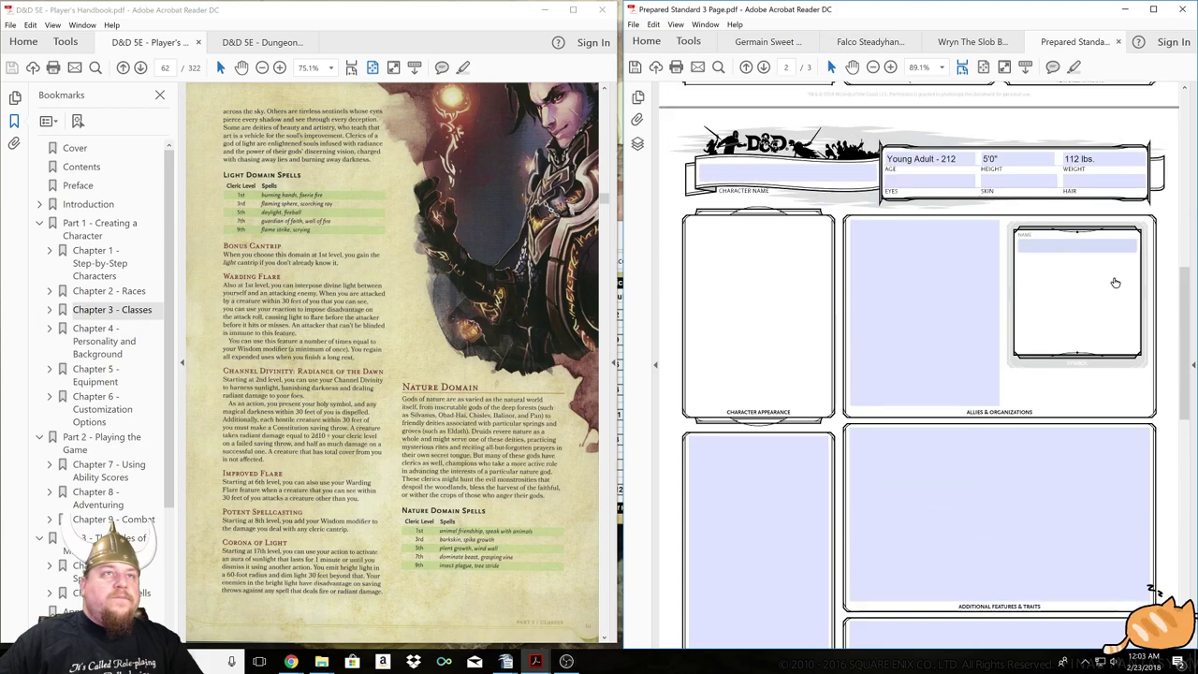
scroll(1110, 266, up, 3)
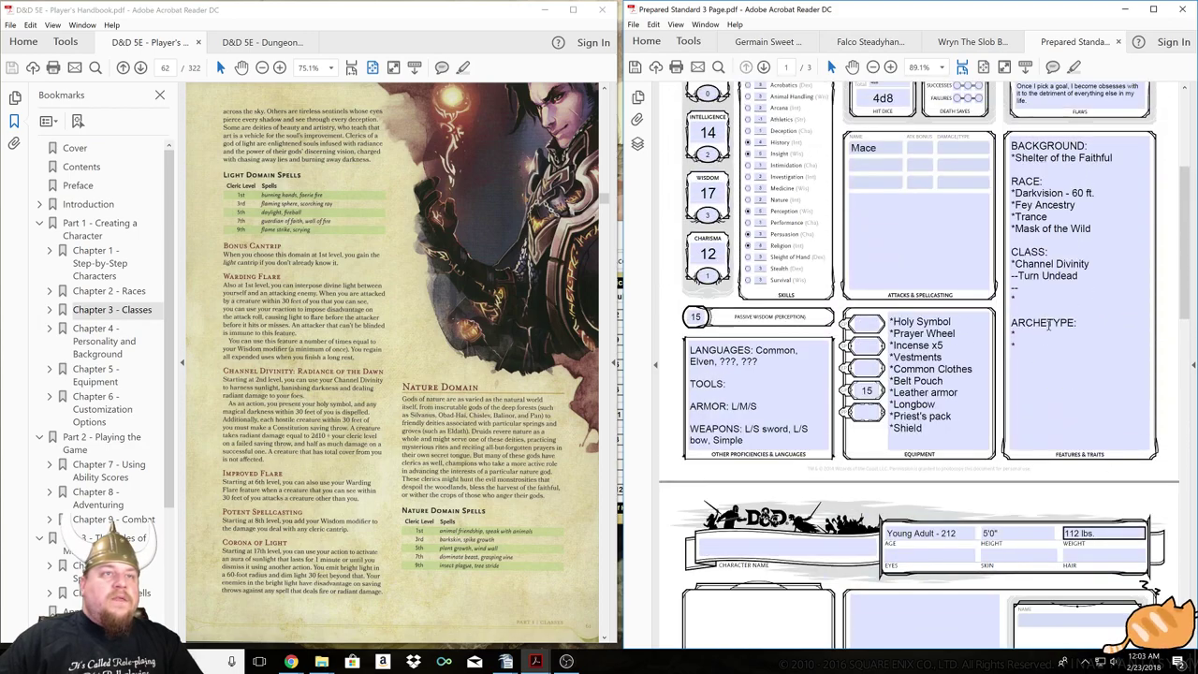
click(1027, 334)
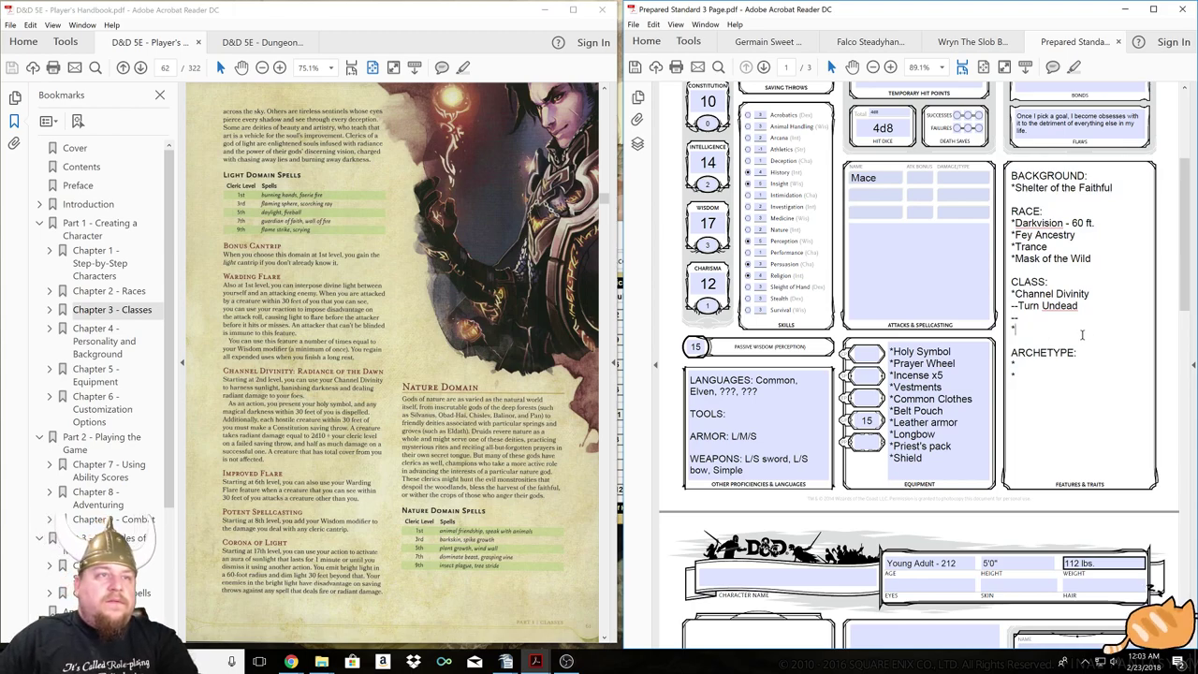
click(1027, 319)
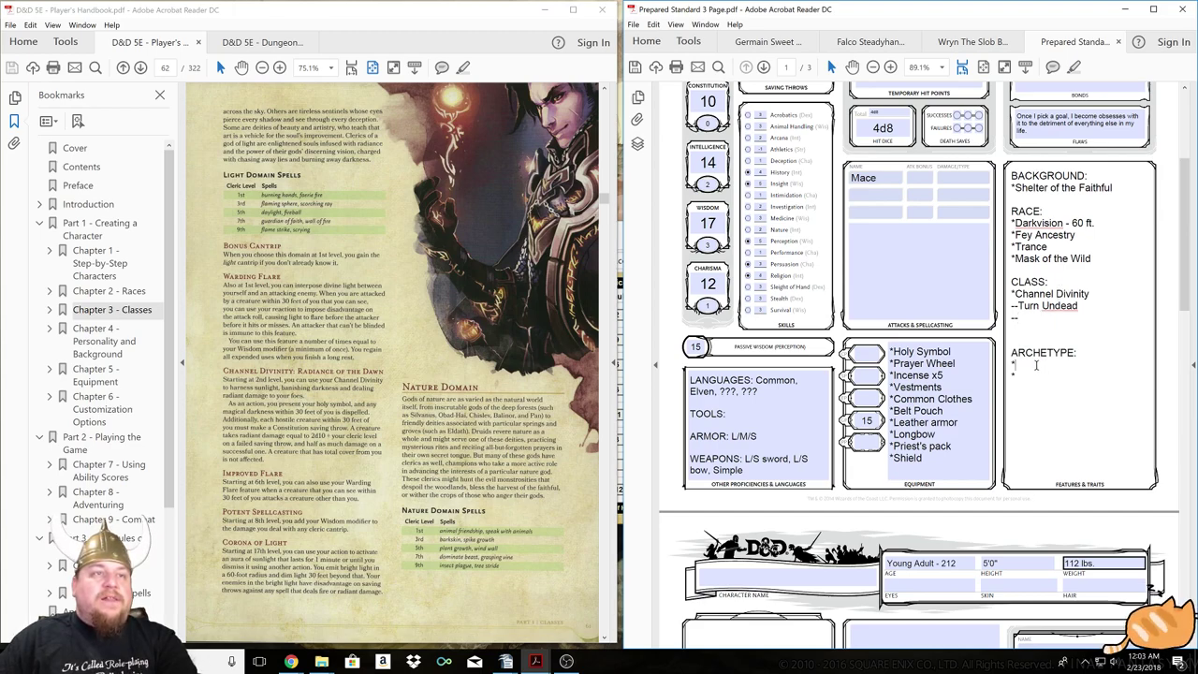
text(Warding Flare)
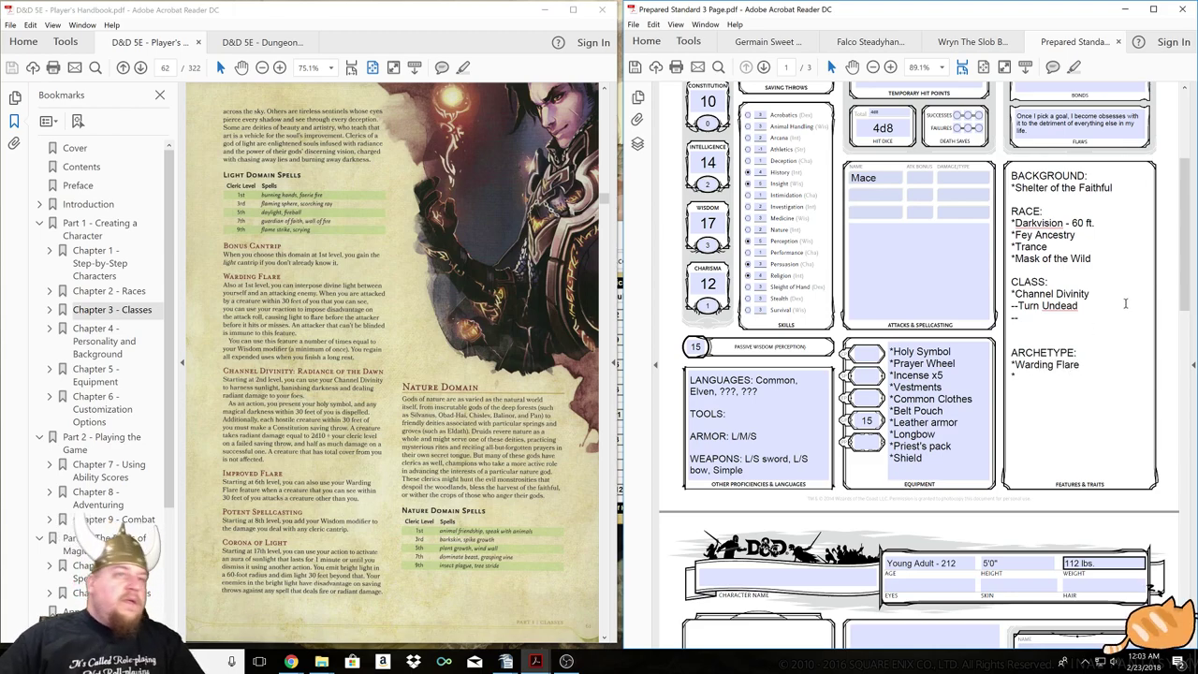
Complete the empty Channel Divinity sub-entry with "Radiance of the Dawn" and delete the spare bullet under ARCHETYPE.
click(1032, 316)
text(Radiance of the Dawn)
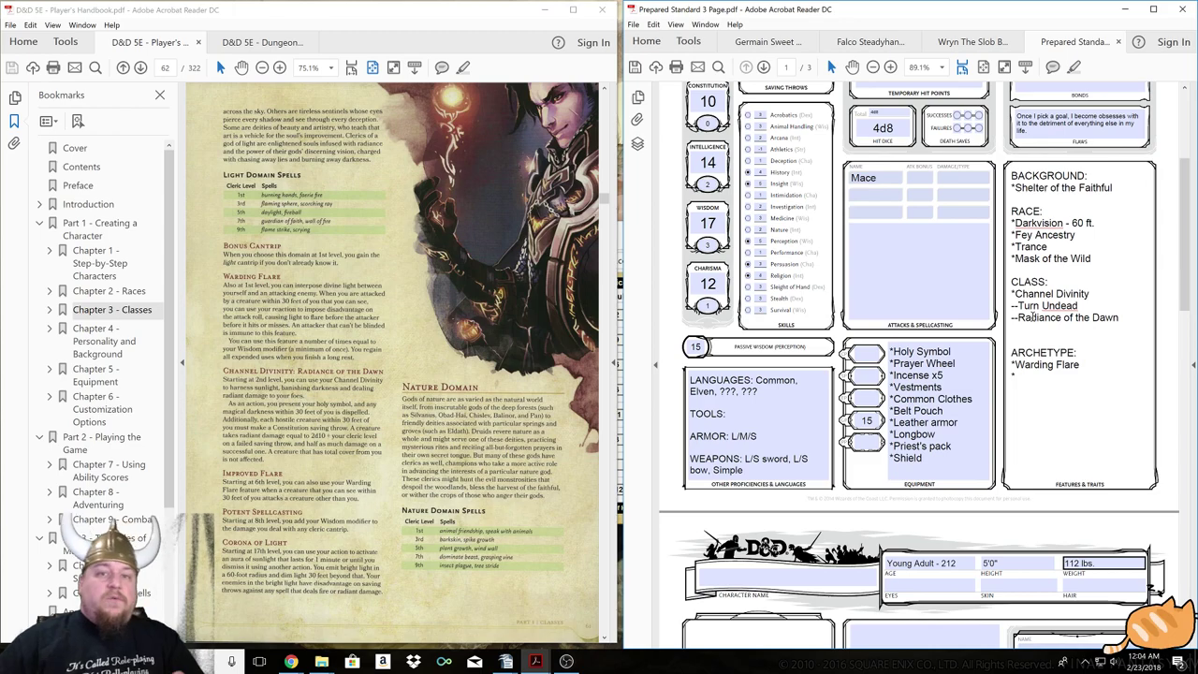
key(BackSpace)
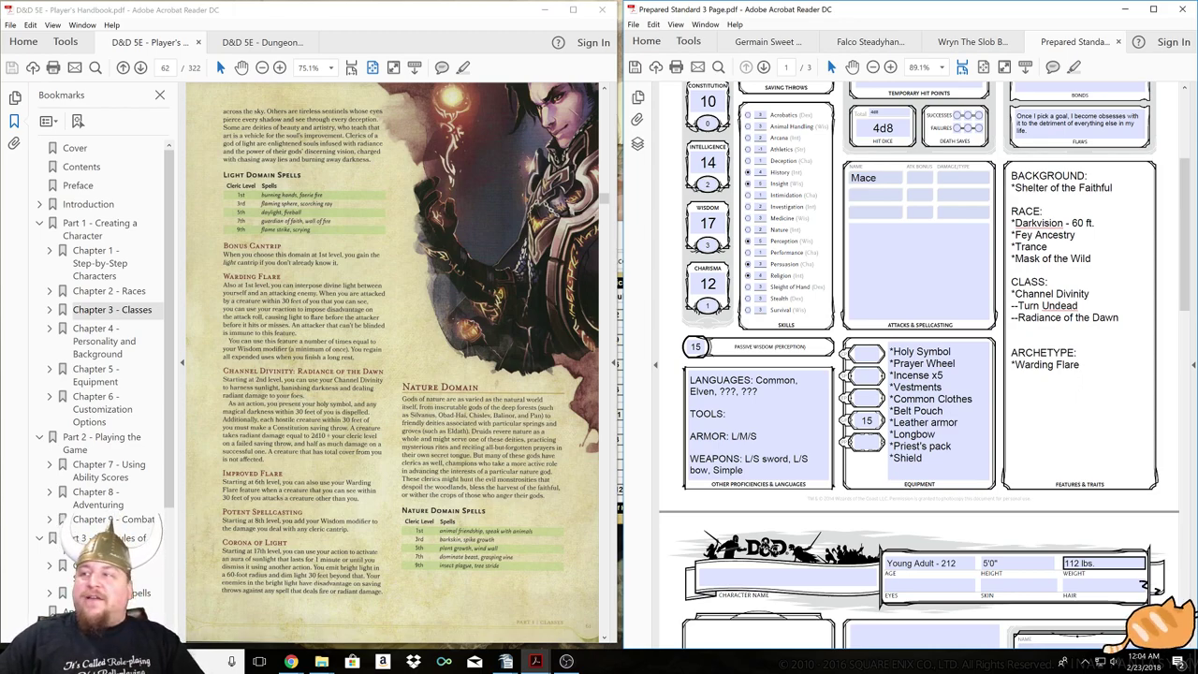
Review the filled-in character sheet from the first page through to the prepared spells and spell lists on the spellcasting page.
key(alt+Tab)
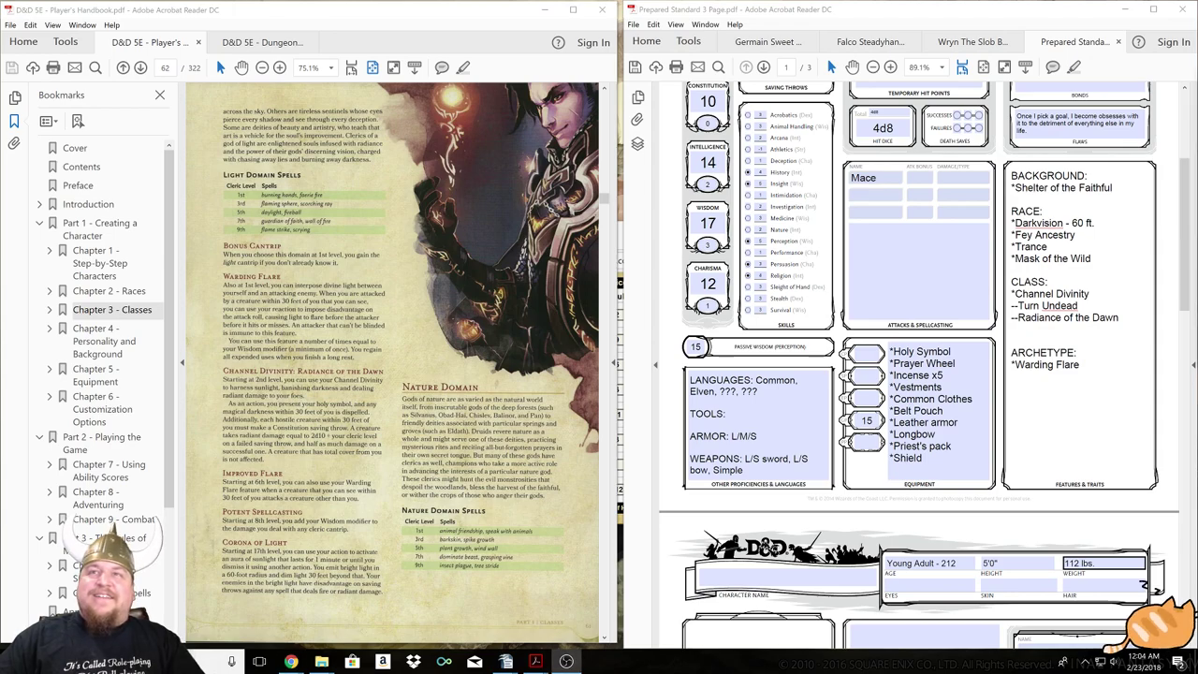
click(764, 413)
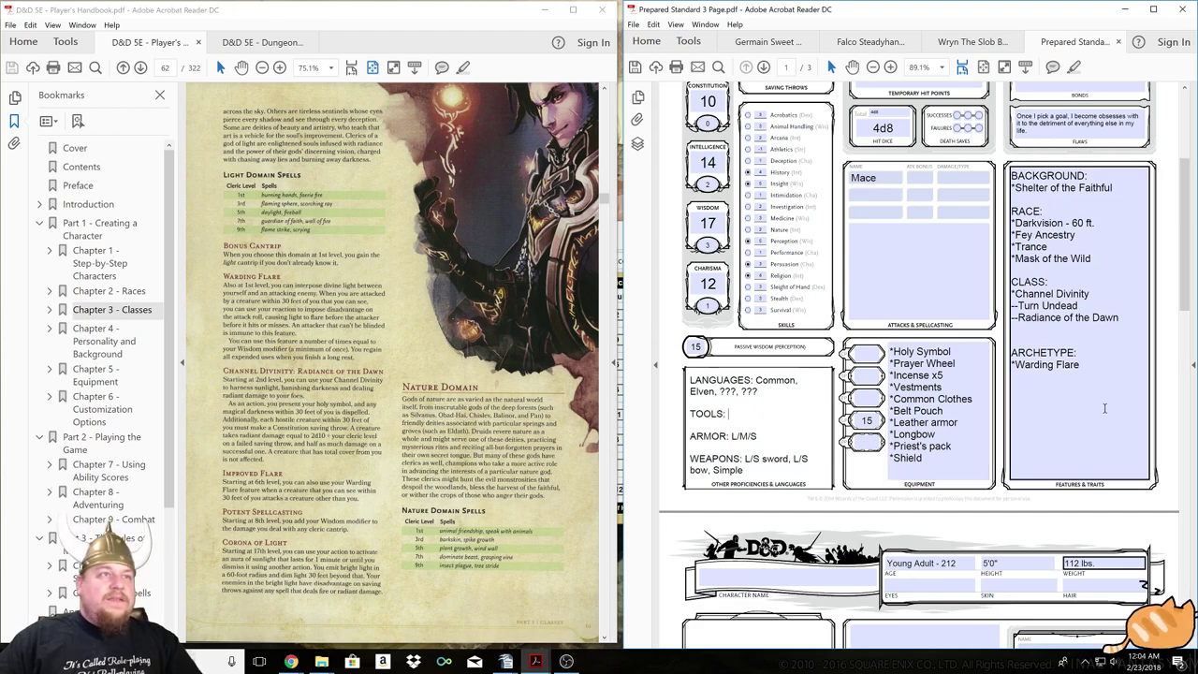
scroll(1105, 412, up, 5)
scroll(1105, 417, up, 2)
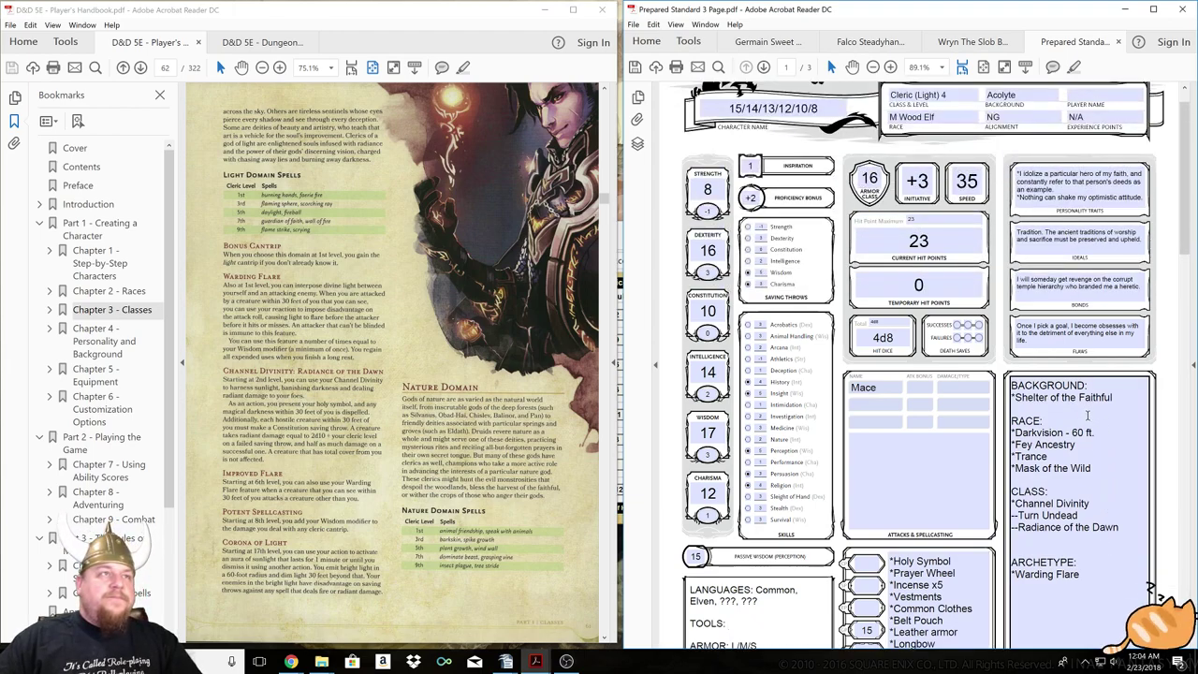
scroll(1091, 421, down, 6)
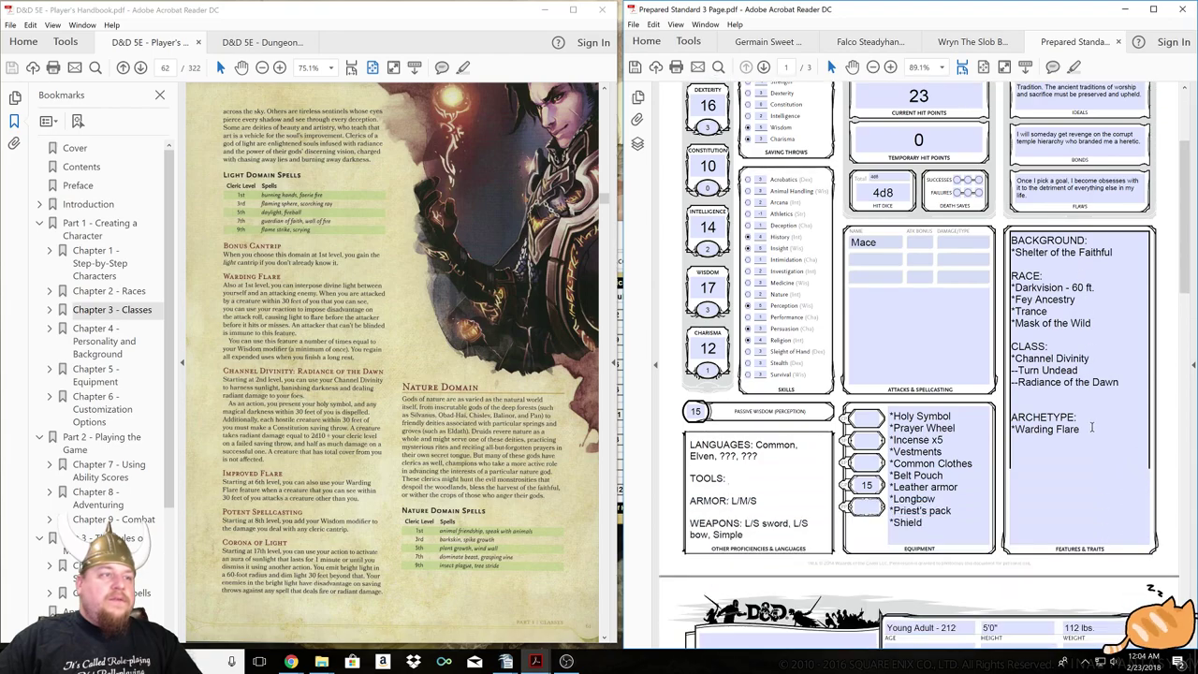
scroll(1104, 431, down, 3)
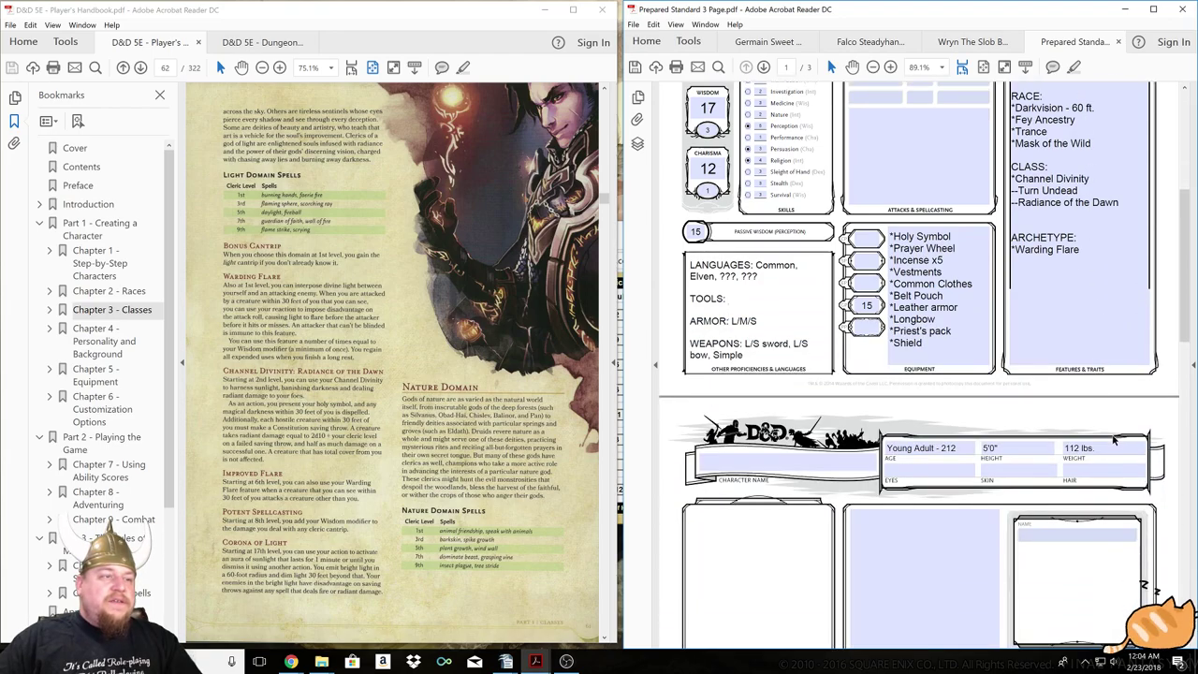
drag(1184, 319, 1193, 554)
drag(776, 273, 763, 274)
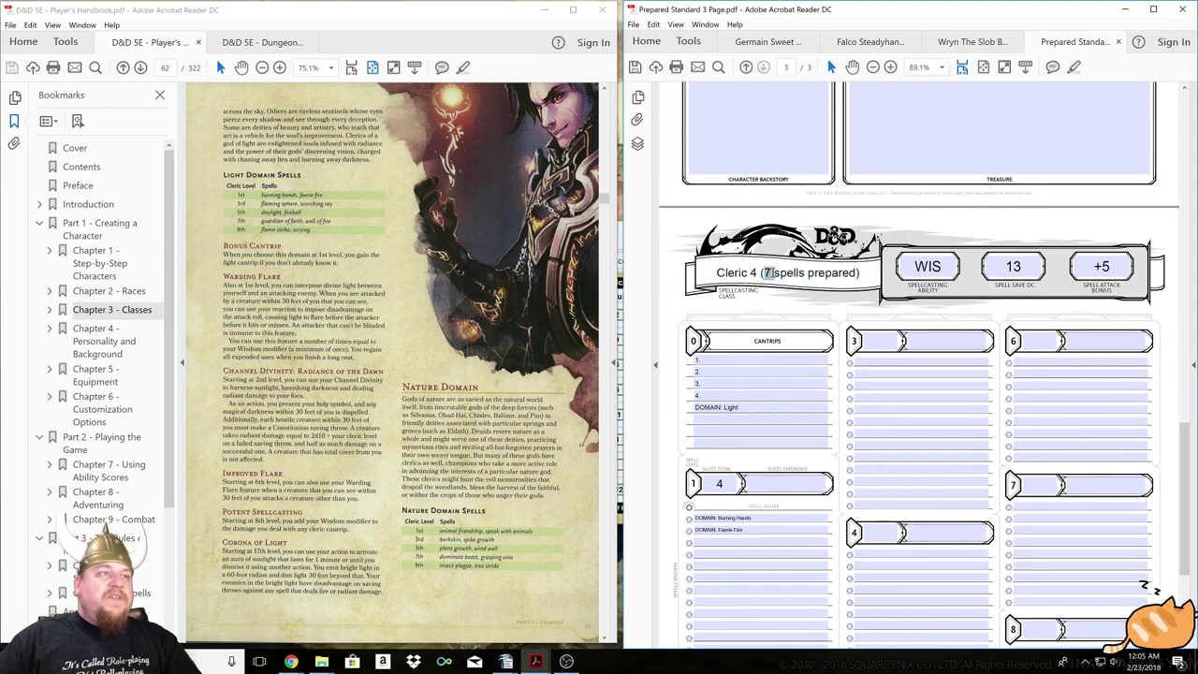
click(768, 271)
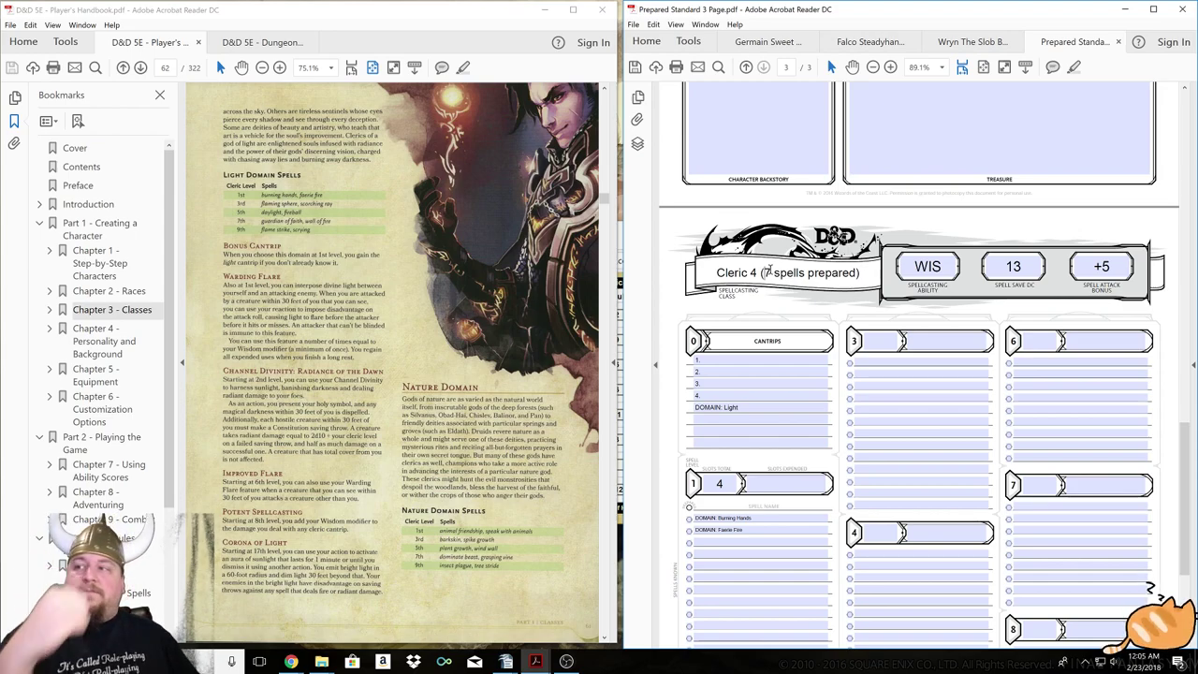
click(977, 395)
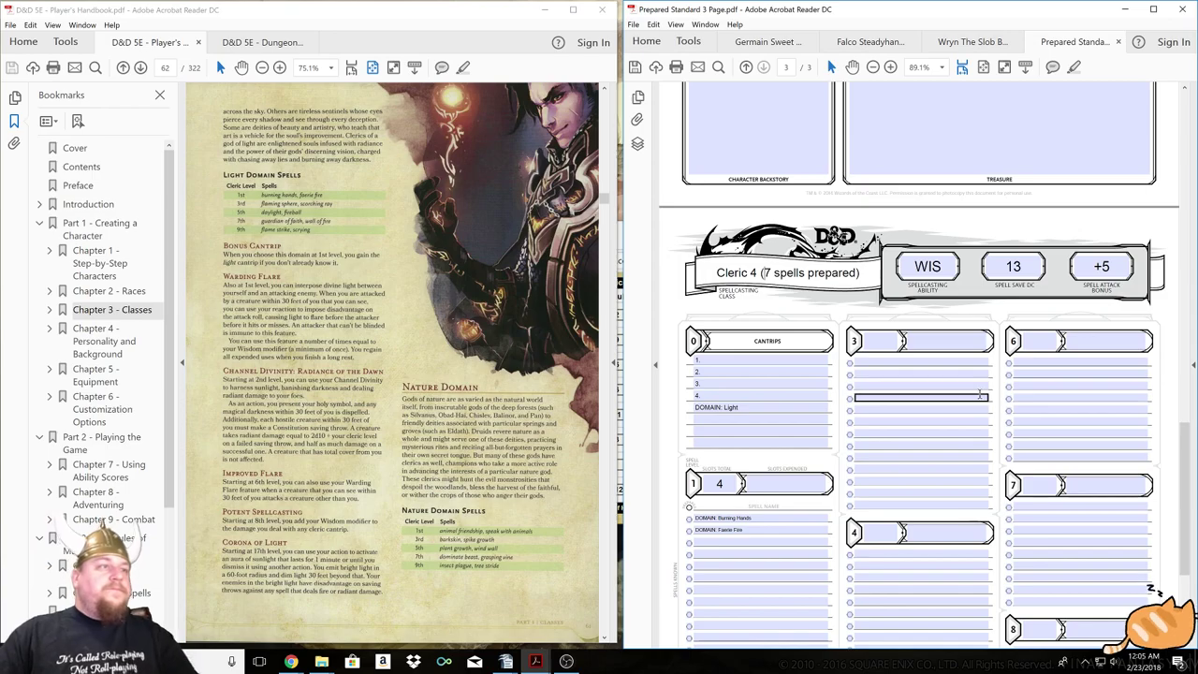
Enter +1 as the mace's attack bonus in Attacks & Spellcasting on the first page.
scroll(1048, 393, up, 5)
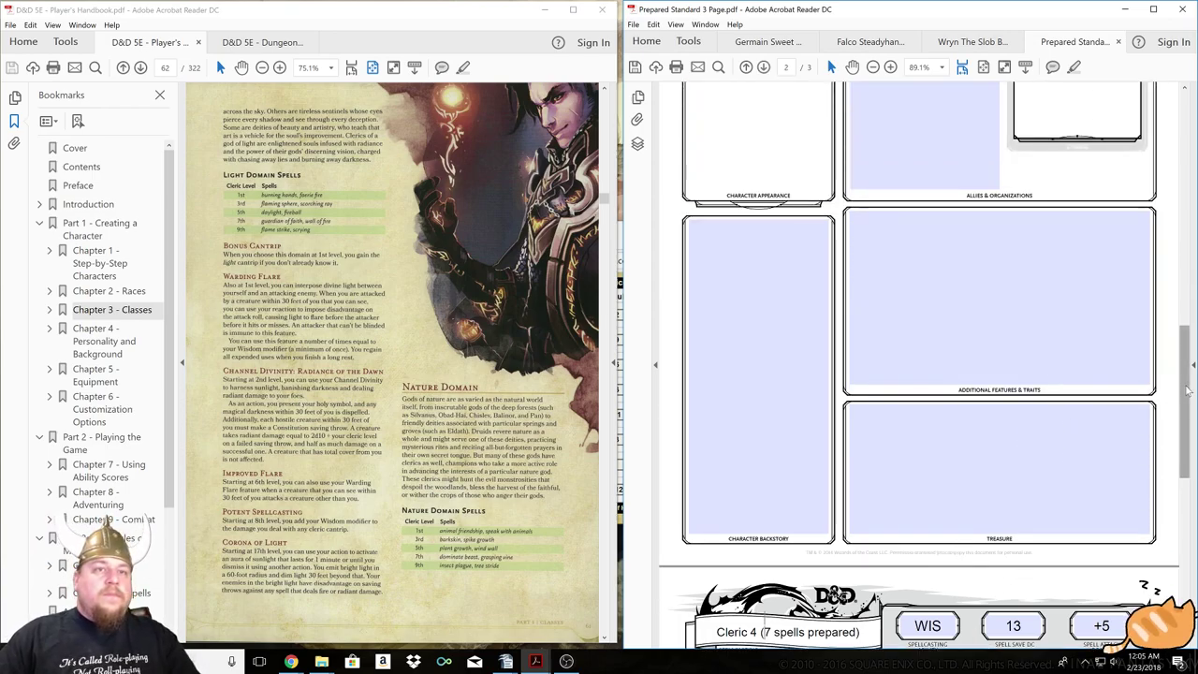
drag(1183, 393, 1161, 177)
click(920, 330)
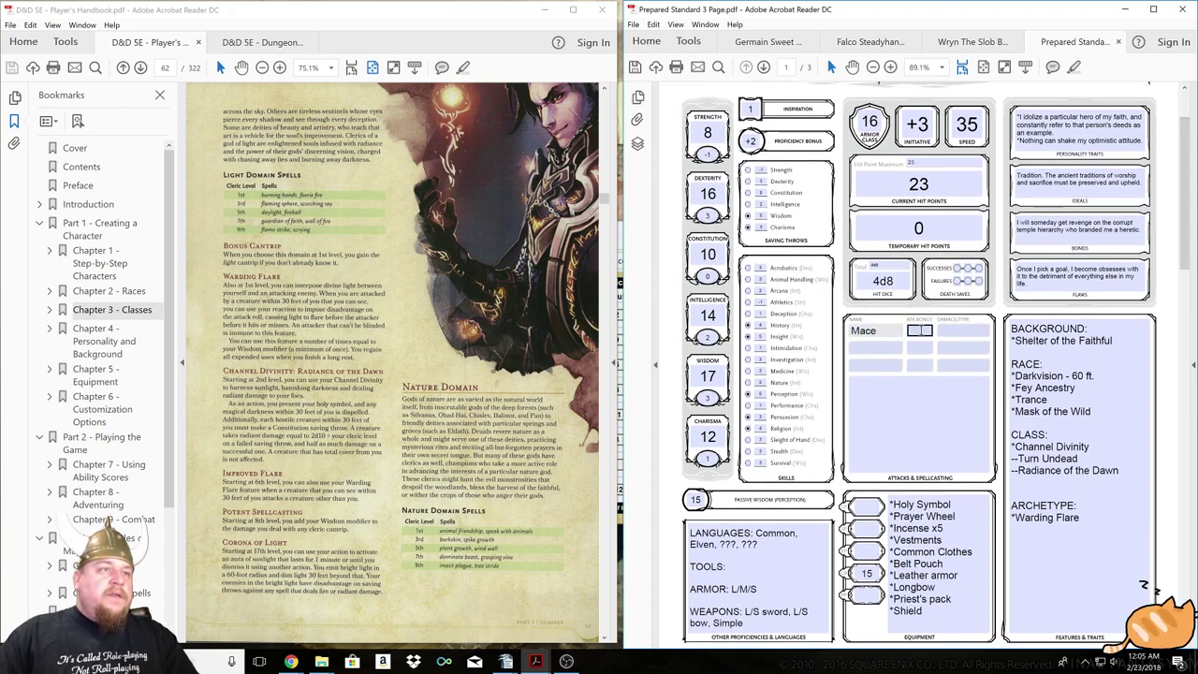
click(933, 406)
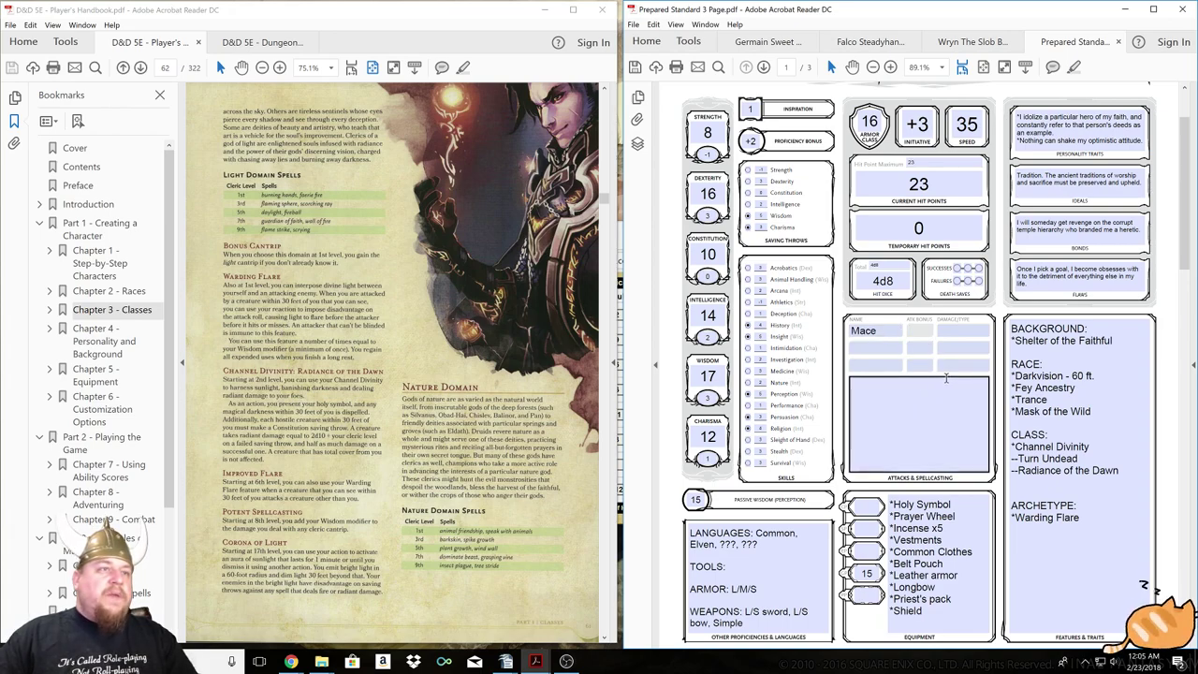
click(920, 329)
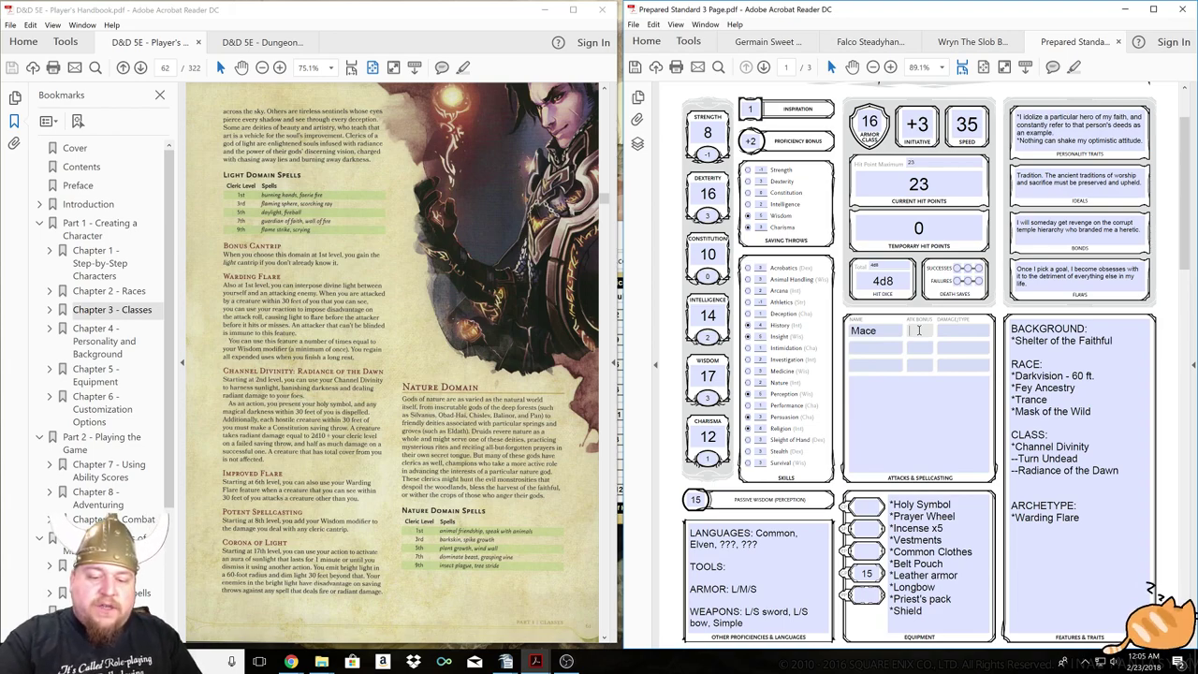
text(+1)
Look up the mace in the Player's Handbook weapons table and enter its damage as 1d6-1 B in Attacks & Spellcasting.
click(941, 331)
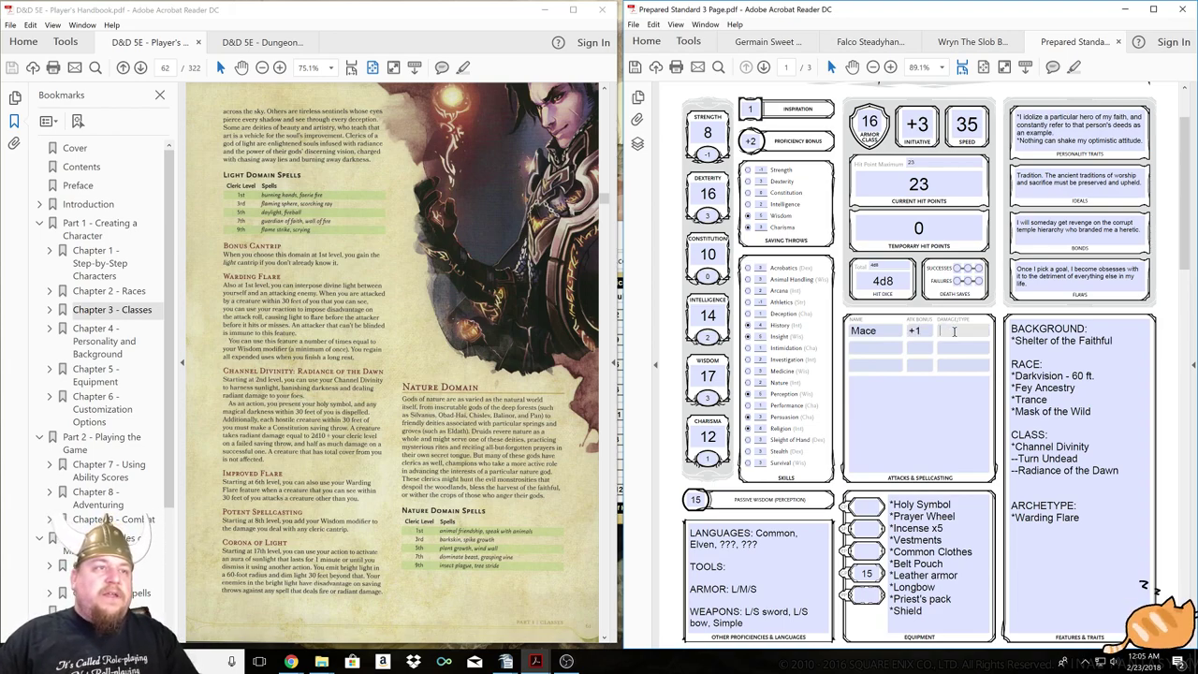
click(115, 374)
scroll(325, 401, down, 3)
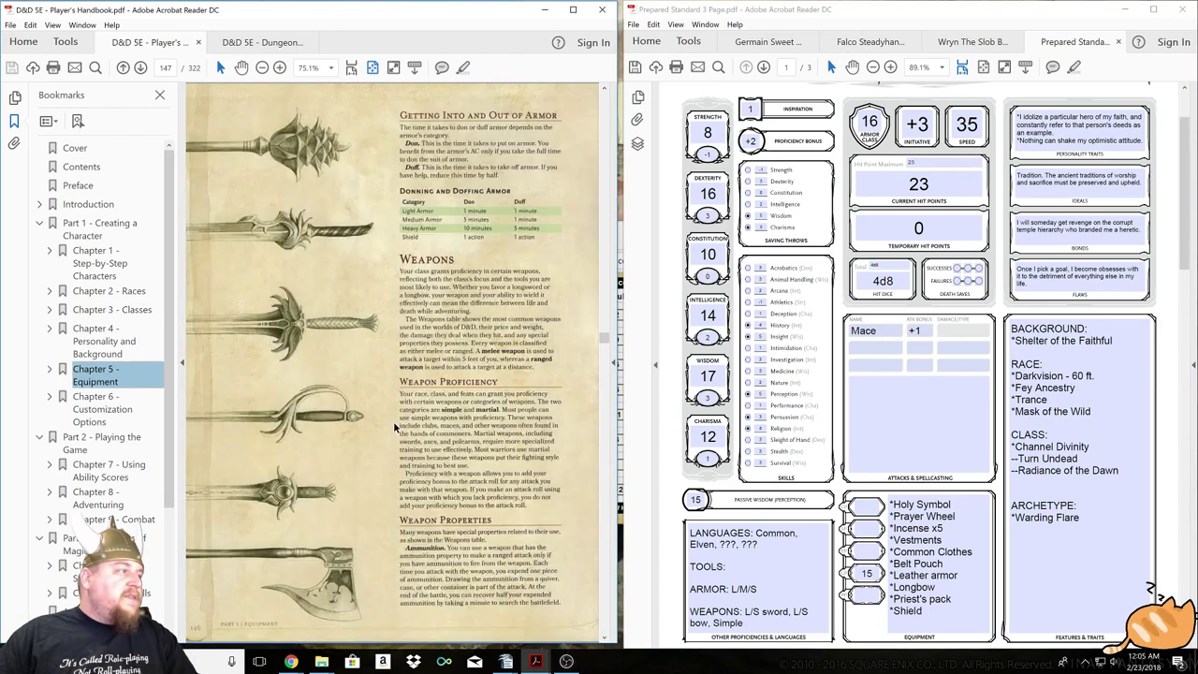
scroll(473, 426, down, 2)
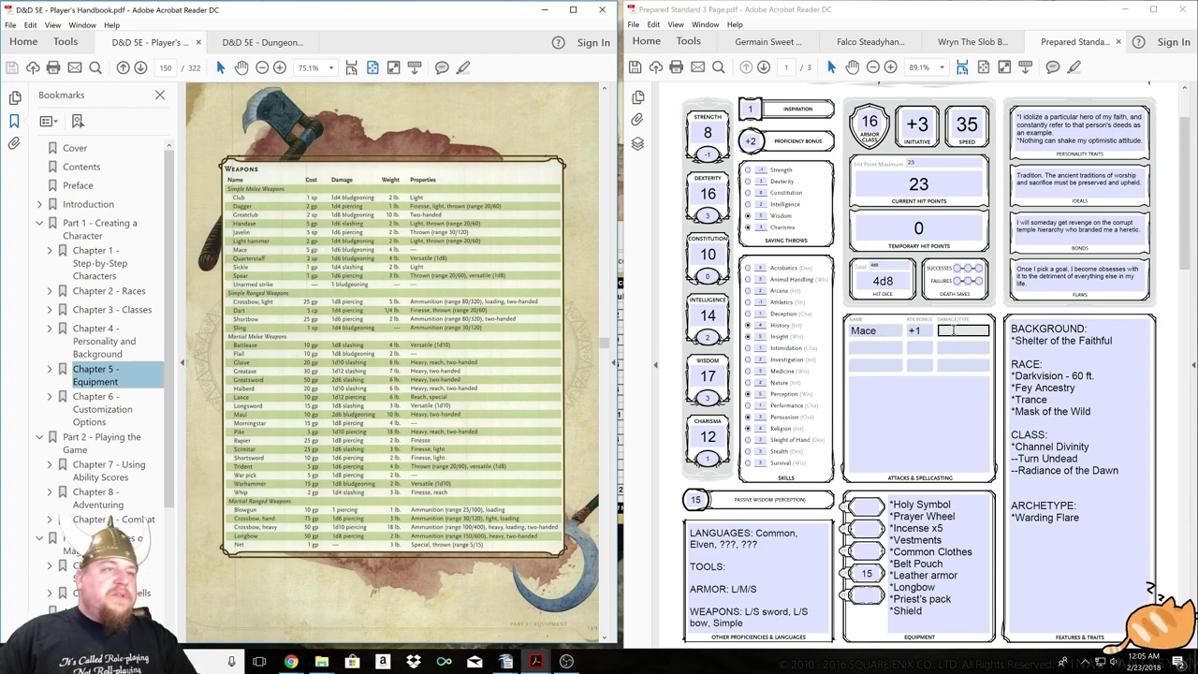
click(950, 331)
text(1d6)
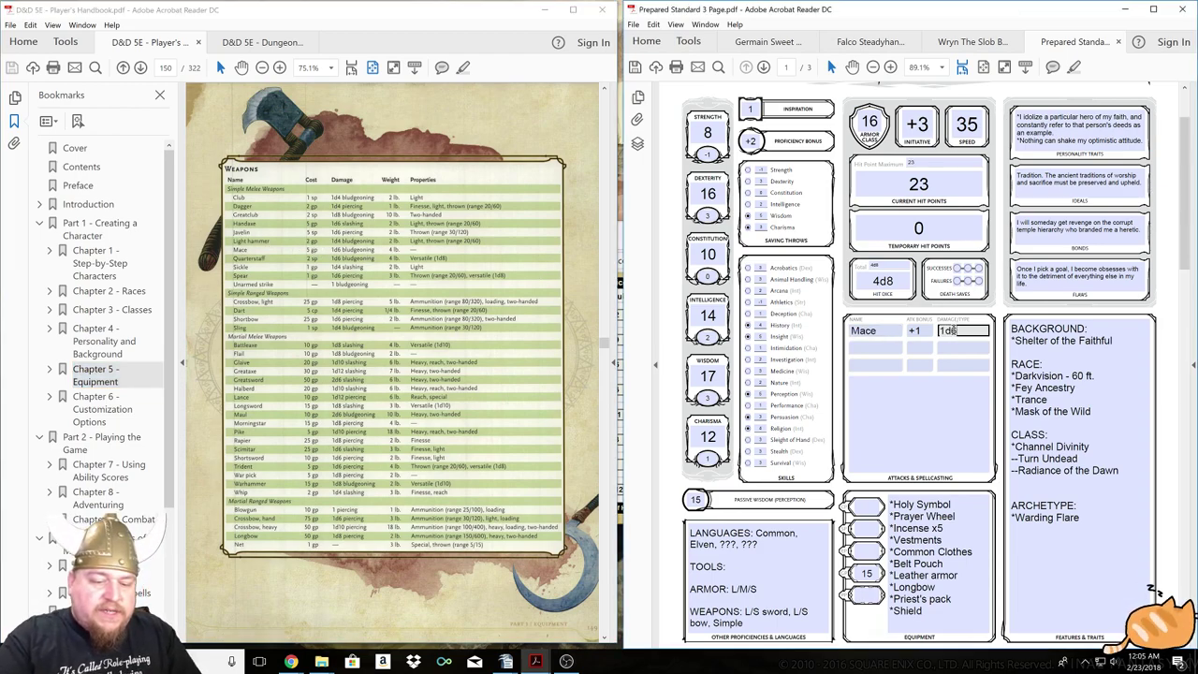
text(-1)
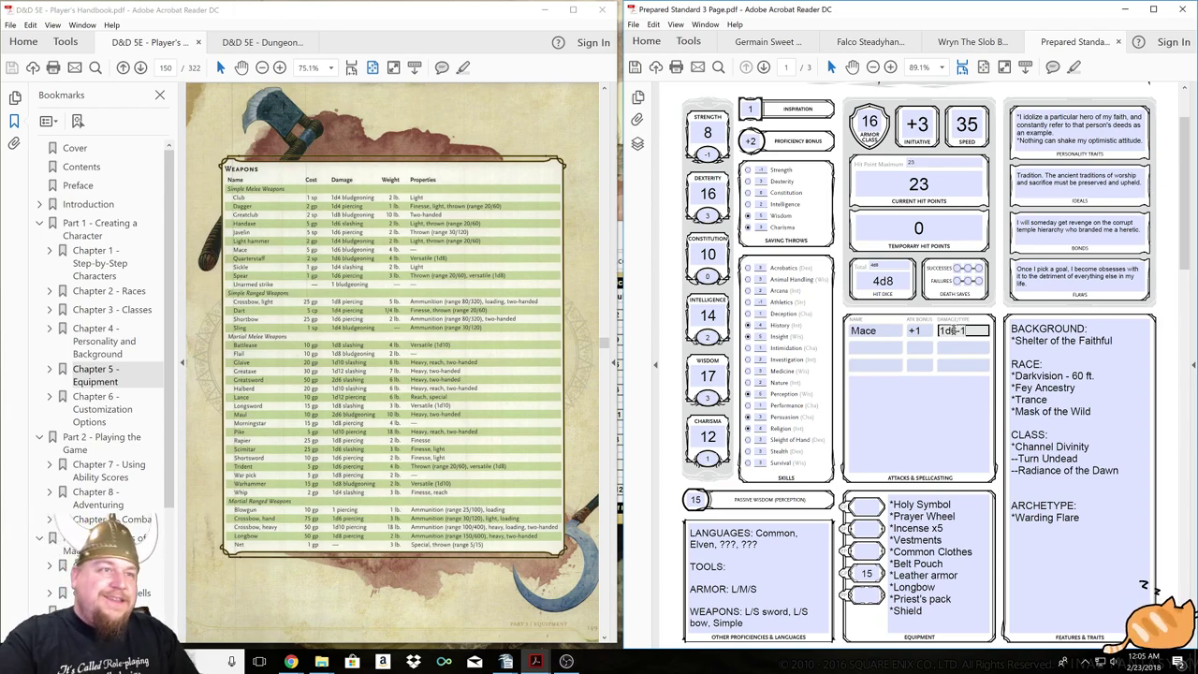
text( B)
click(931, 379)
Enter L.bow as the second weapon's name and highlight the dagger's Finesse property in the weapons table.
click(884, 347)
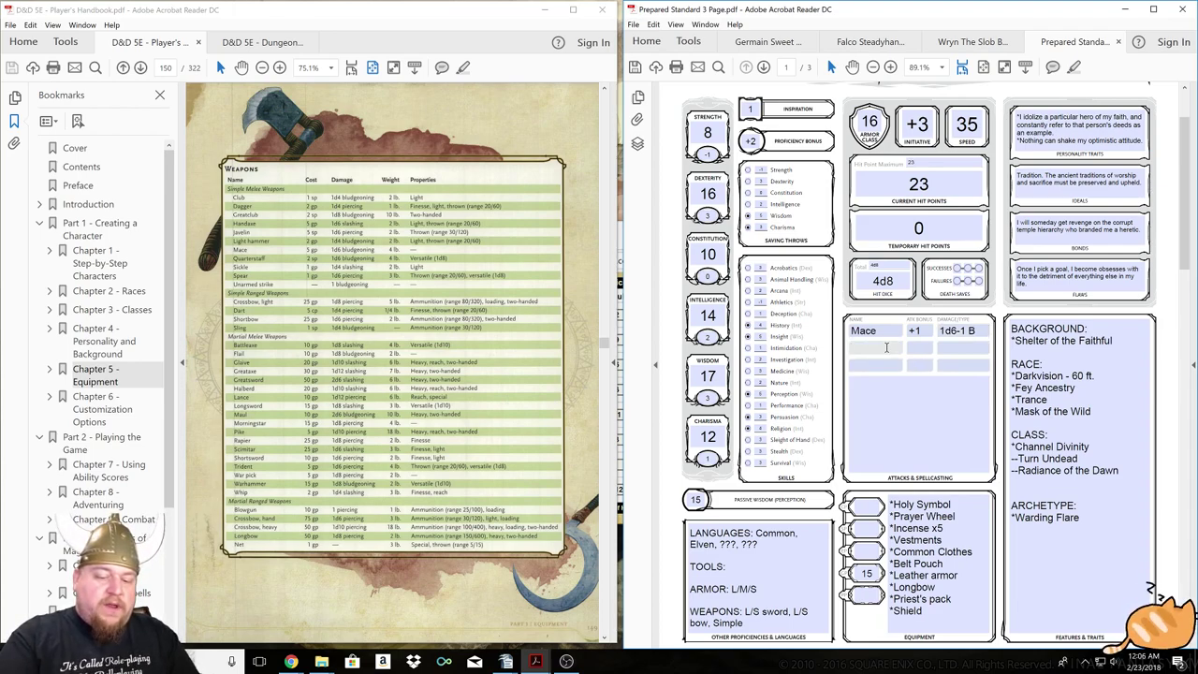
text(L.bow)
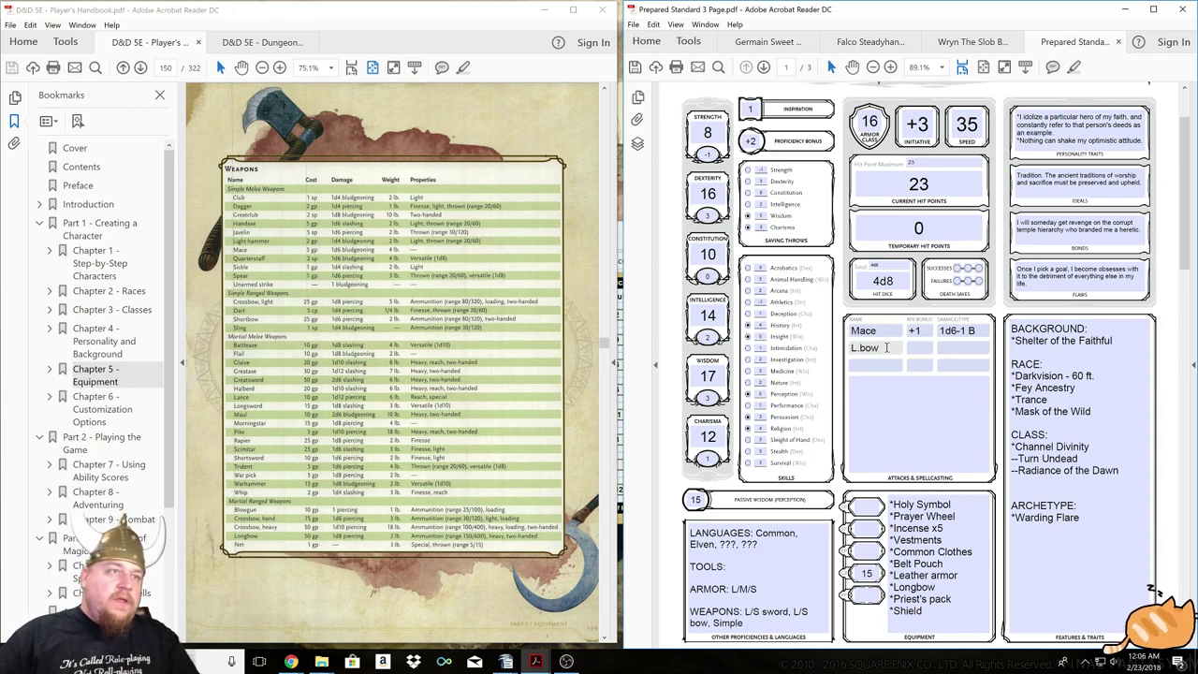
key(Tab)
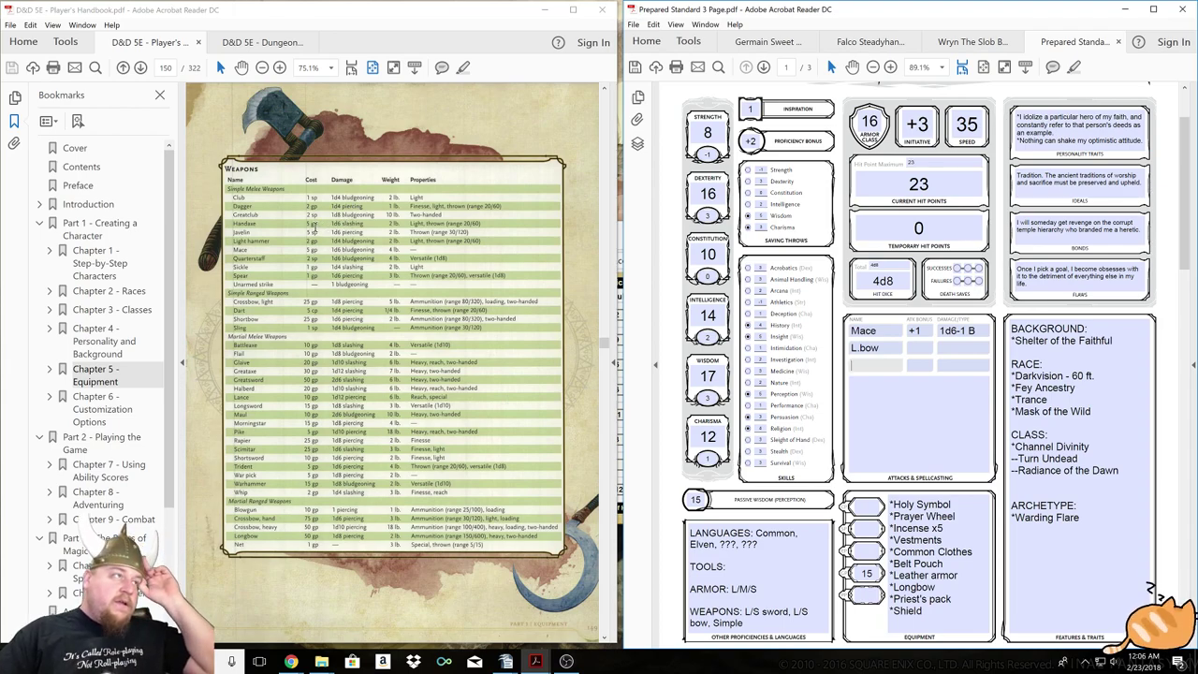
drag(410, 206, 432, 207)
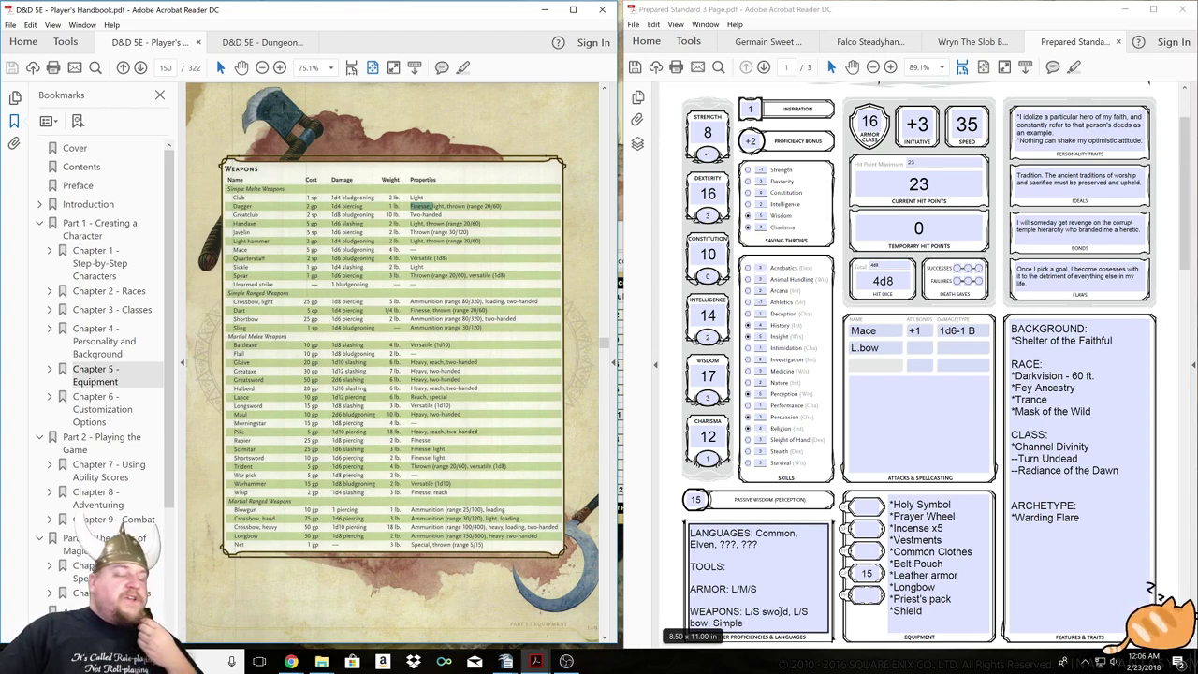
click(872, 331)
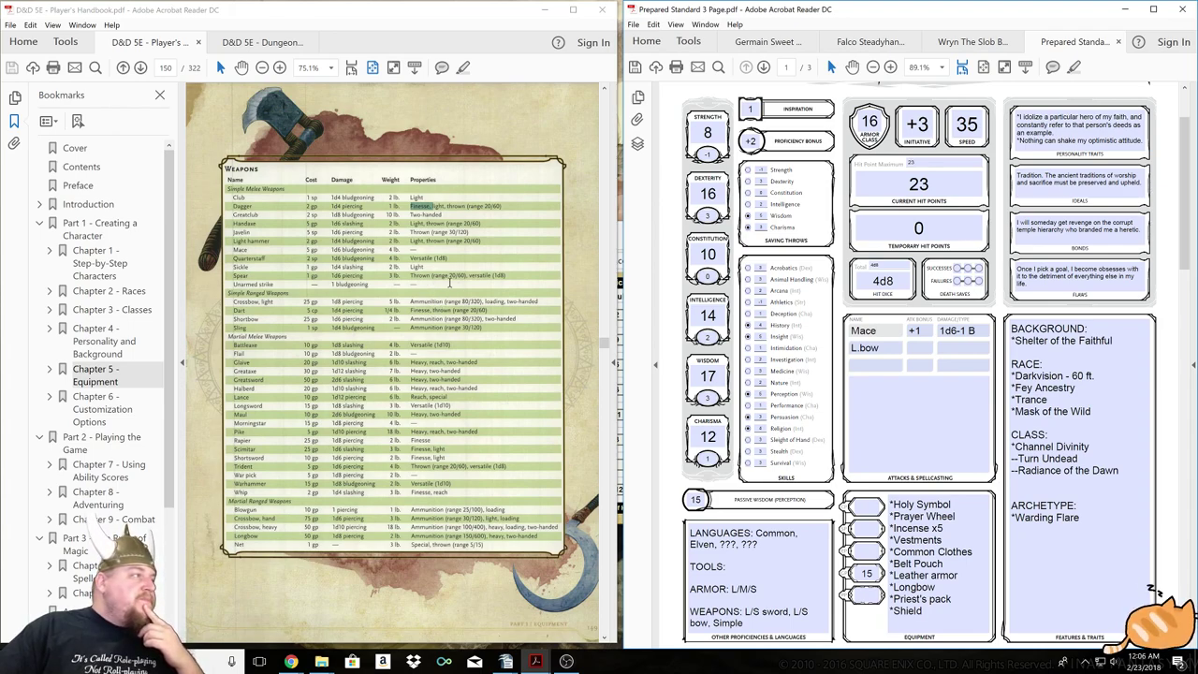
Add Dagger as the third weapon with attack bonus +5 and damage 1d4+3 P.
click(861, 366)
text(Dagger)
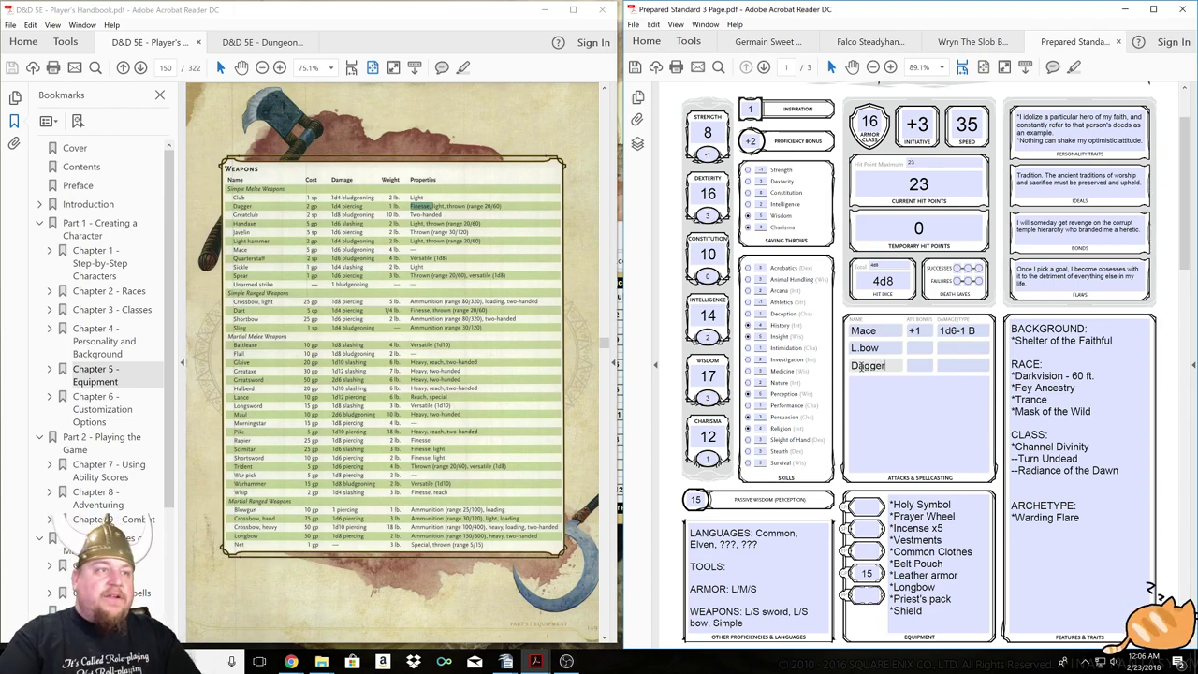
click(916, 366)
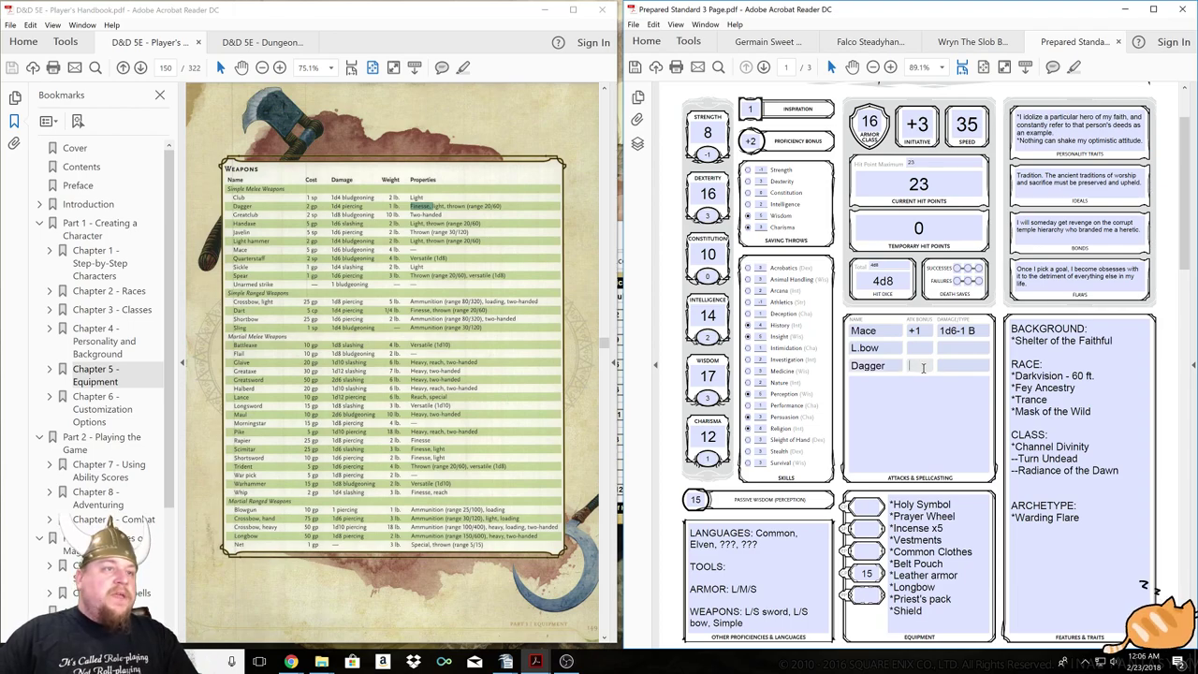
click(912, 427)
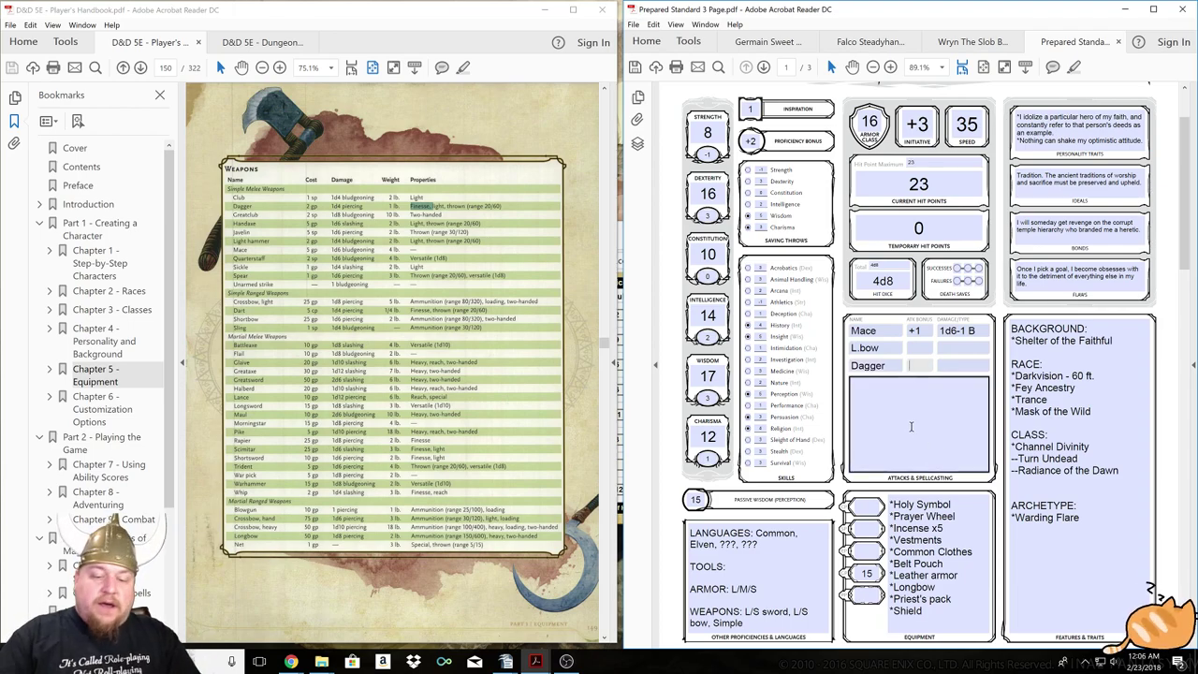
text(+5)
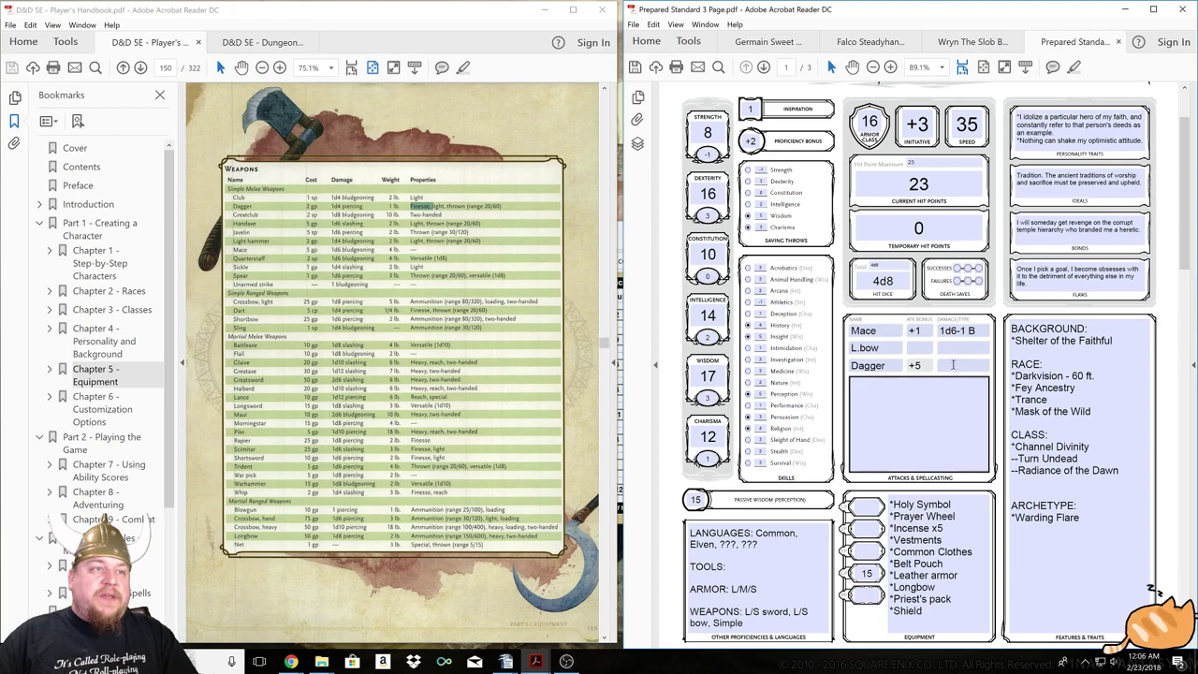
click(952, 366)
text(1d4+3 P)
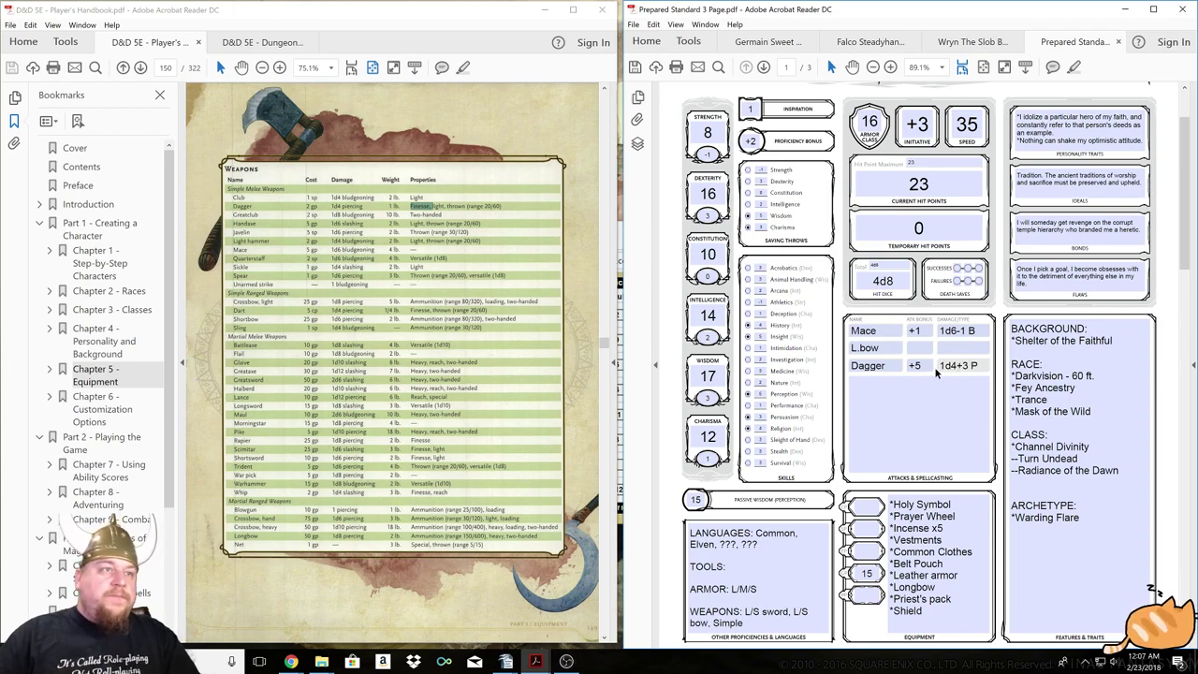
Complete the L.bow line with attack bonus +5 and damage 1d8+3 P.
click(919, 346)
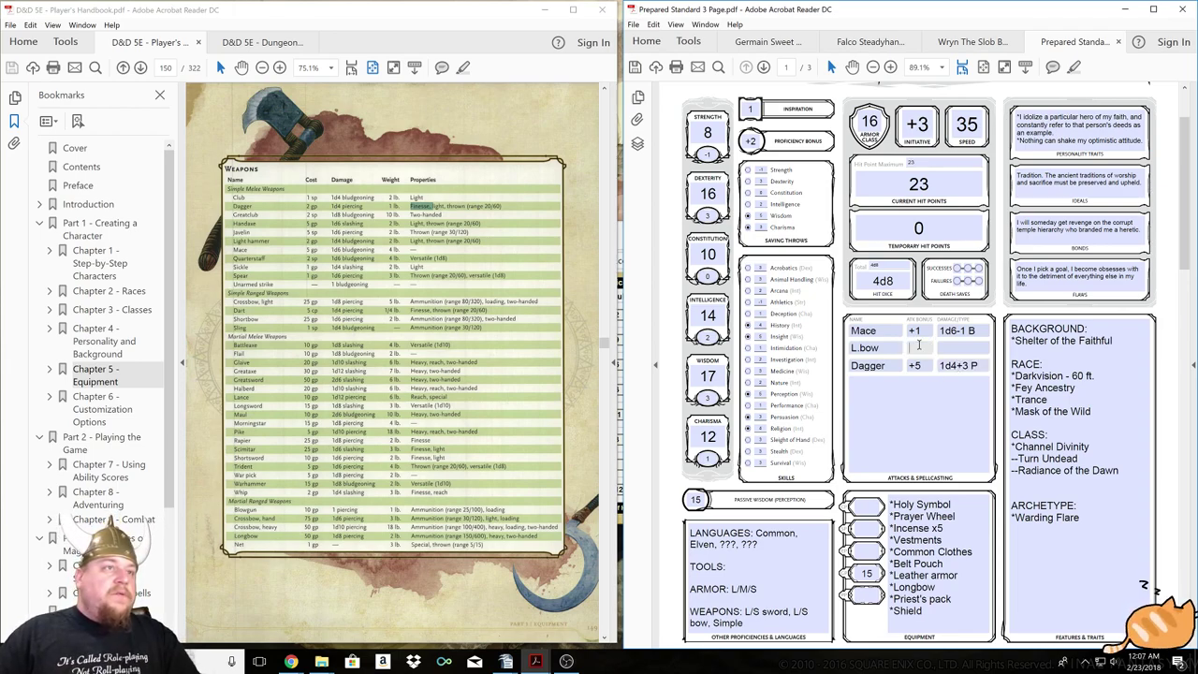
text(+5)
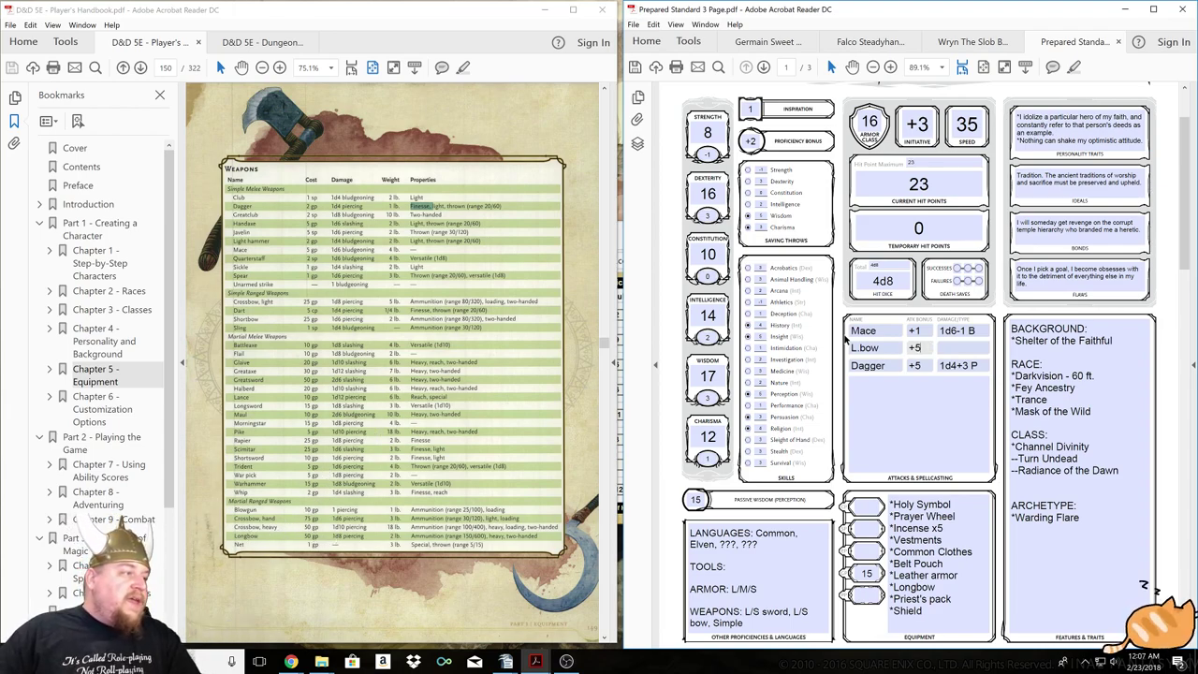
click(950, 347)
text(1d8+3)
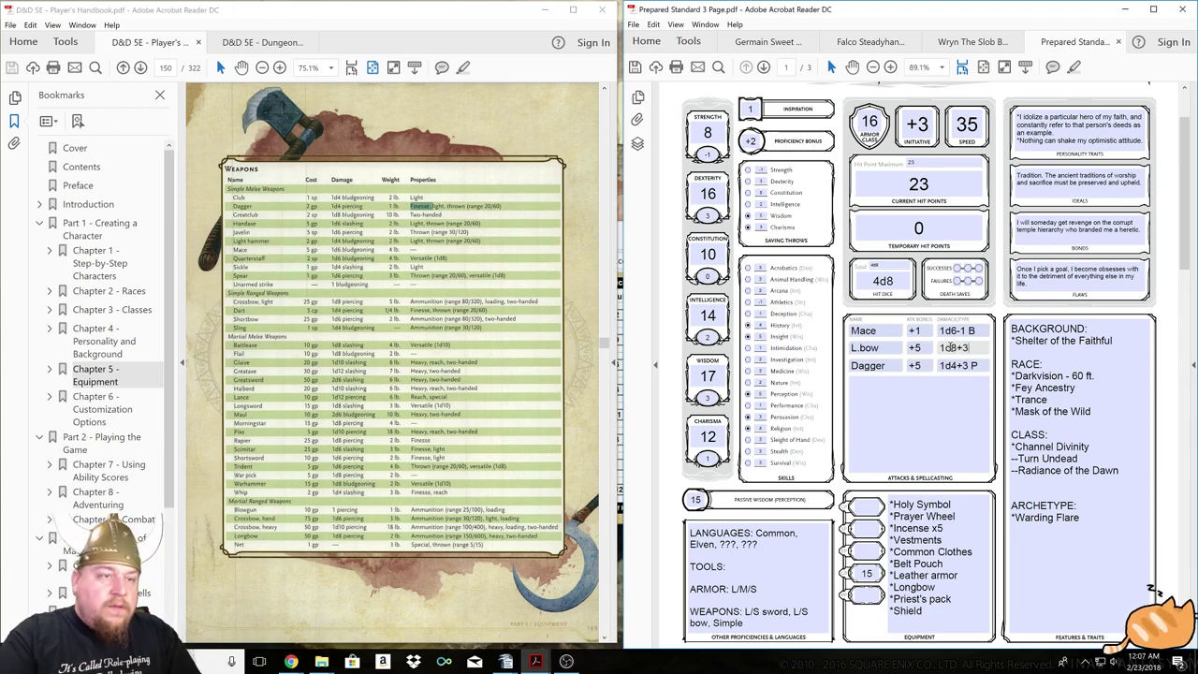
text( P)
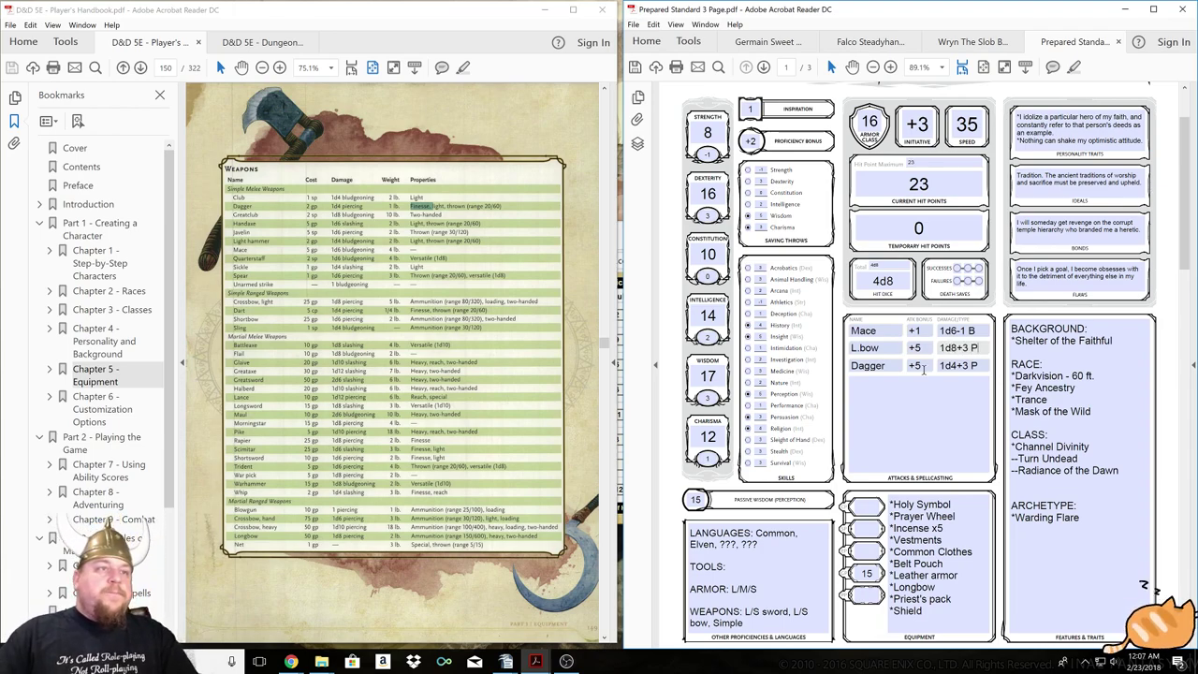
click(903, 402)
scroll(904, 396, down, 1)
scroll(898, 388, up, 1)
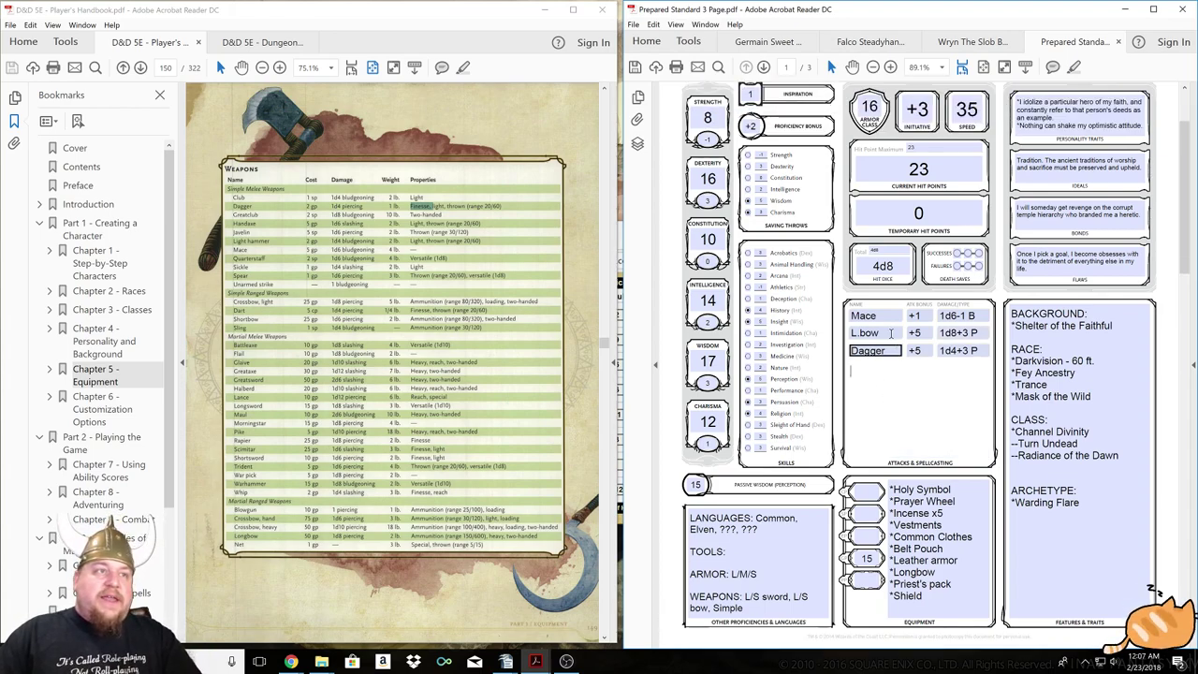
click(870, 333)
double_click(866, 333)
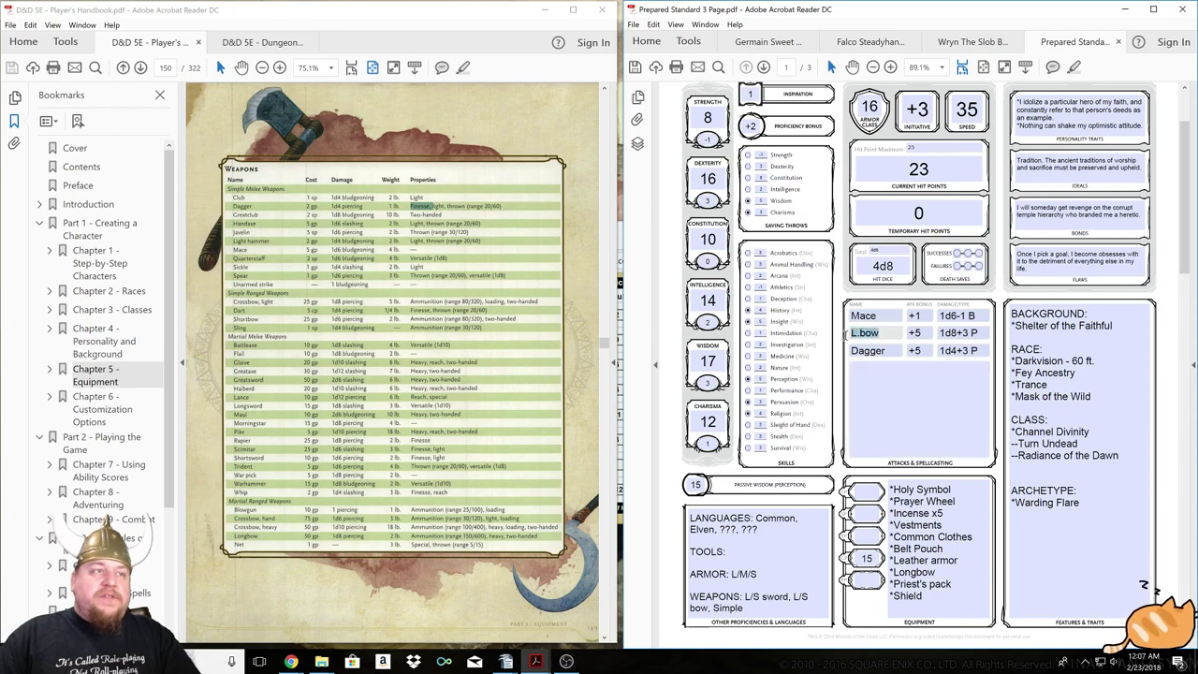
click(875, 370)
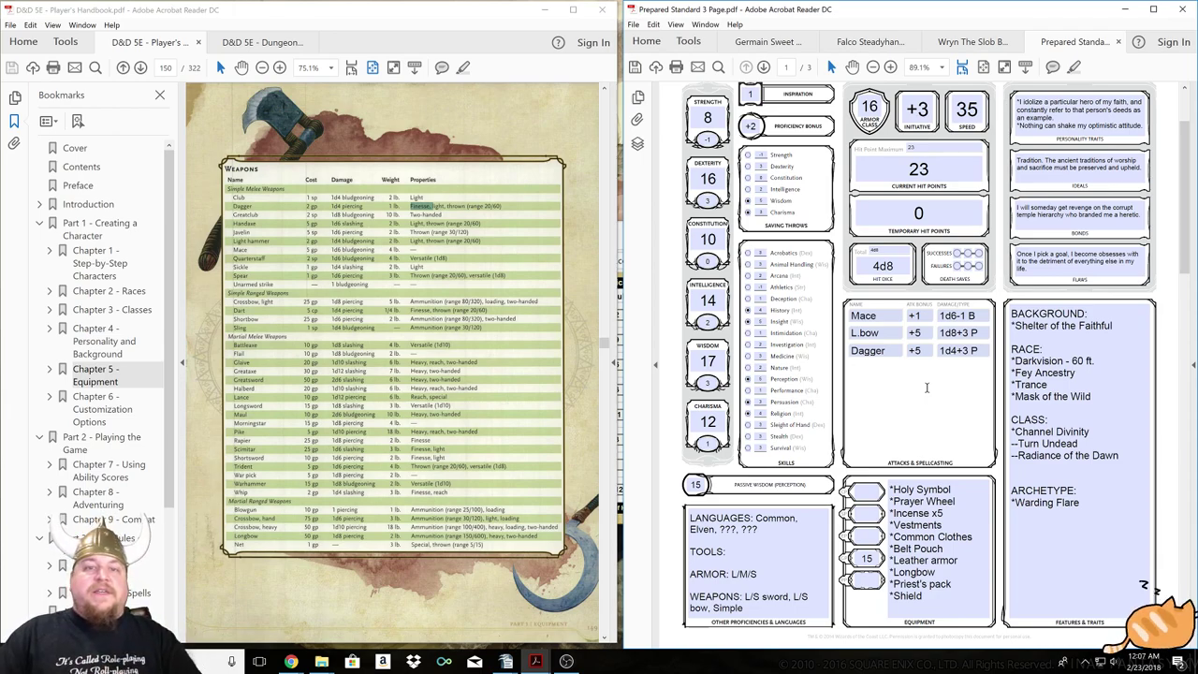
click(929, 376)
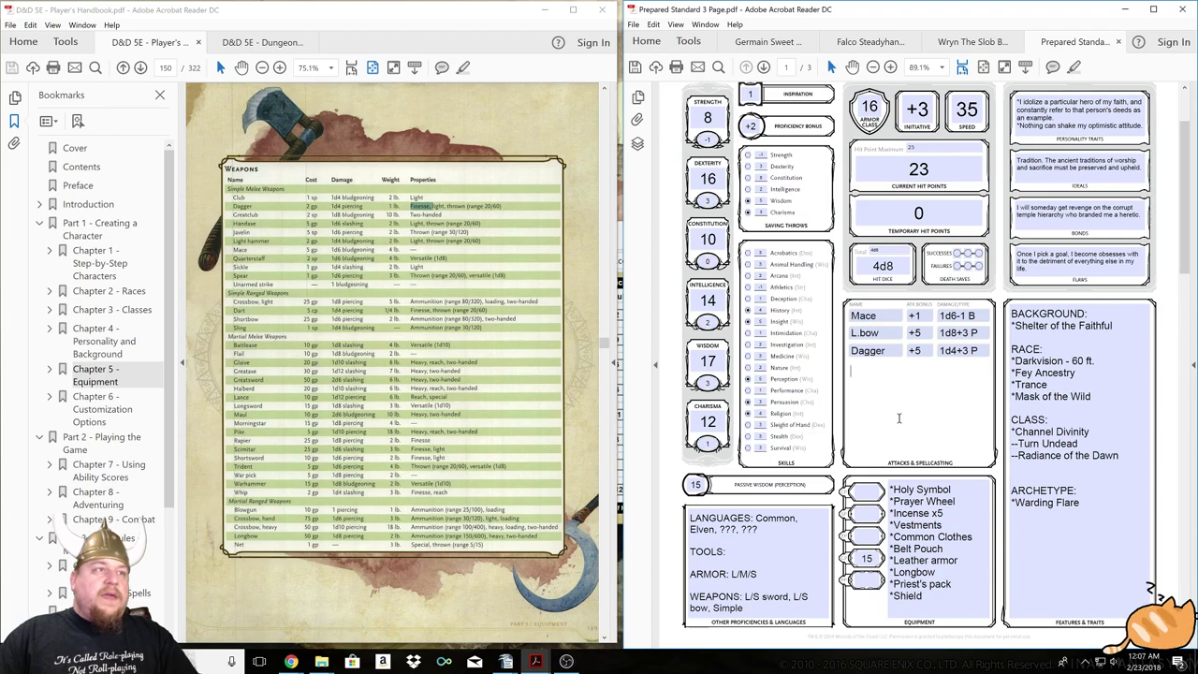
Clear the ability score list 15/14/13/12/10/8 out of the Character Name field on the first page.
scroll(814, 514, up, 2)
scroll(801, 538, up, 4)
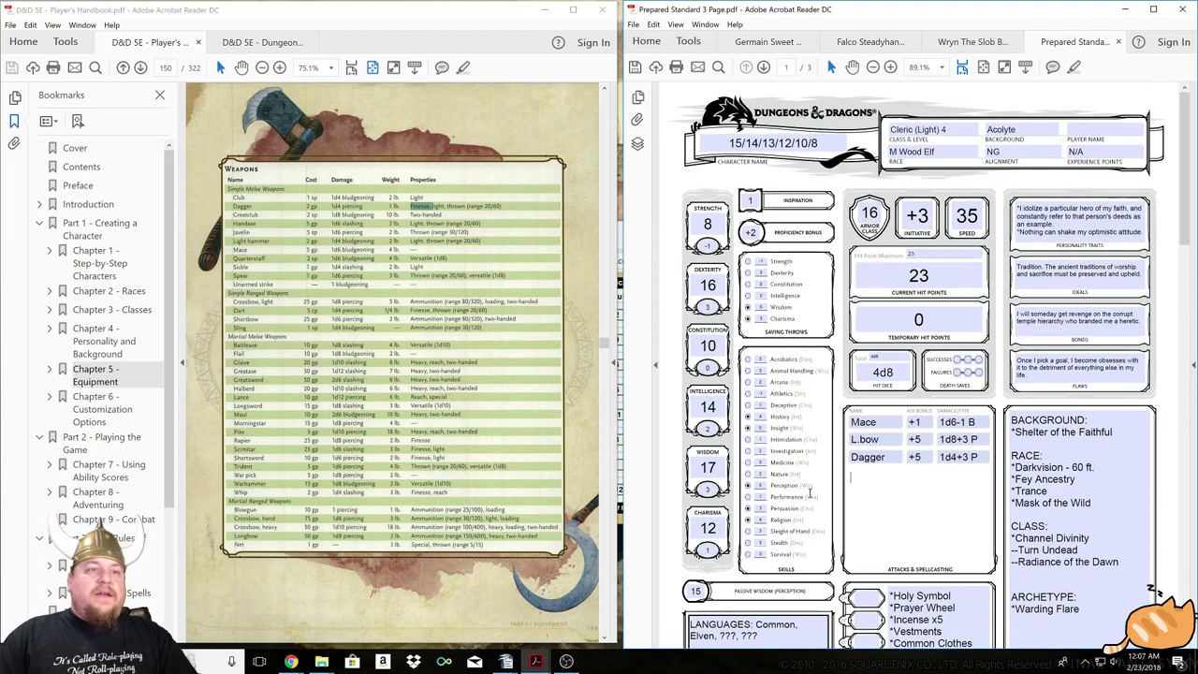
scroll(871, 440, up, 1)
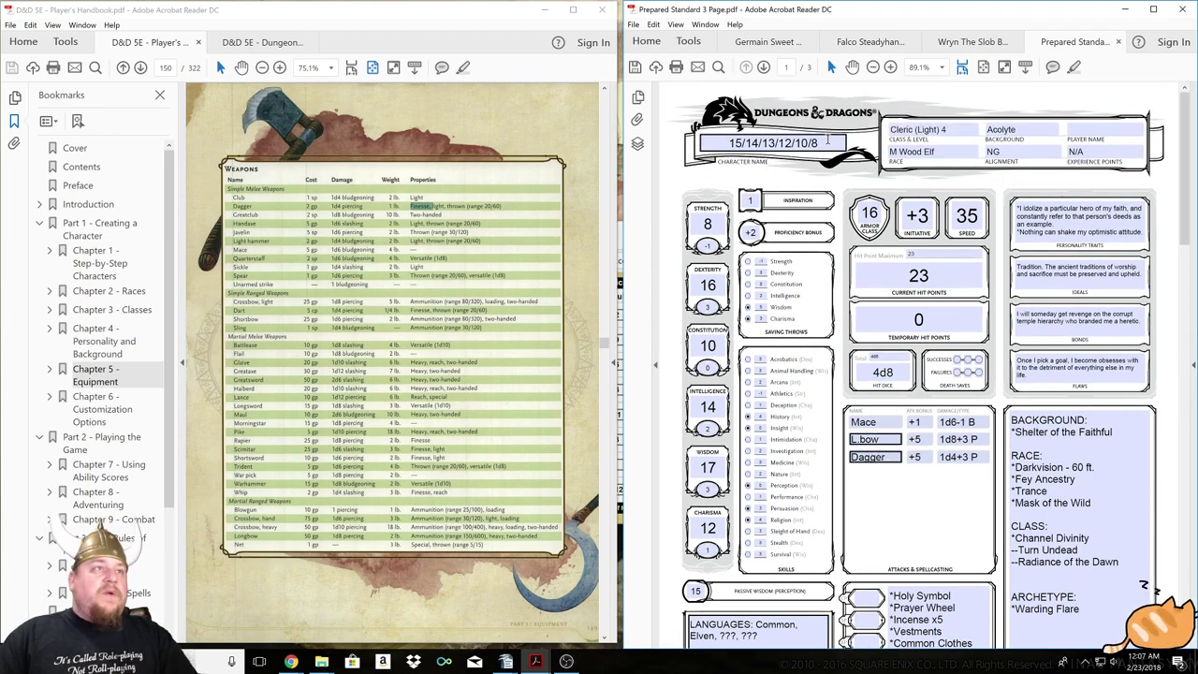
drag(819, 143, 742, 143)
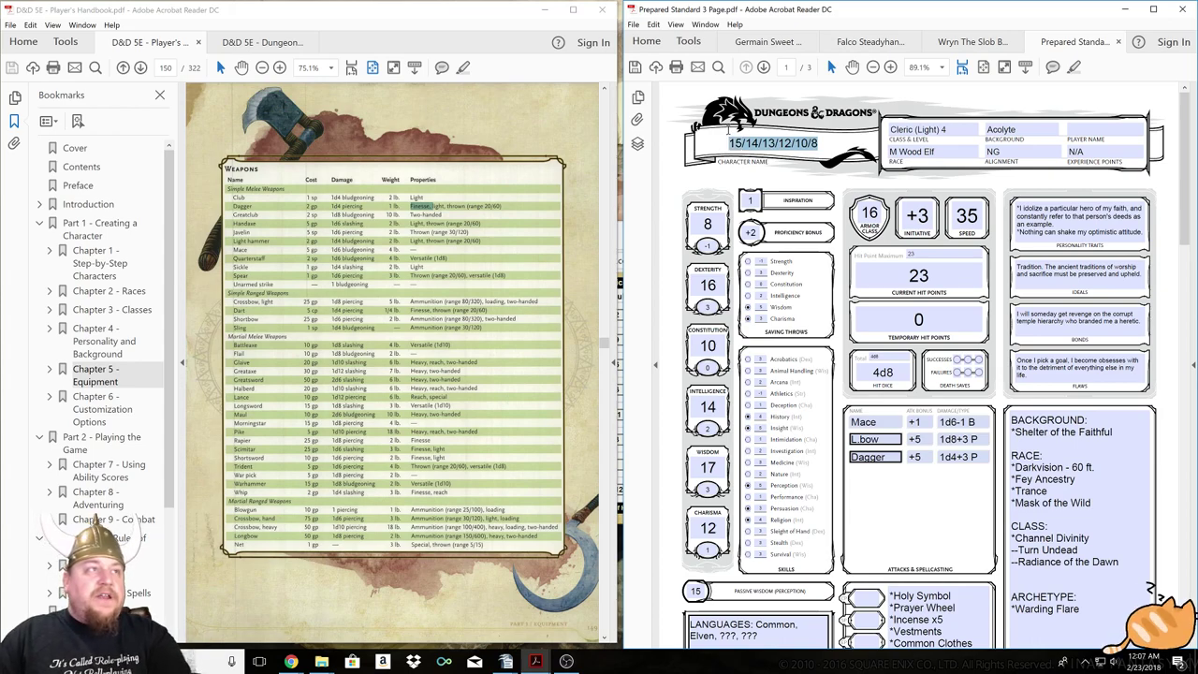
key(BackSpace)
key(BackSpace)
key(BackSpace)
Show the cleric spell list in Chapter 11 of the Player's Handbook beside the sheet's spellcasting page.
scroll(922, 344, down, 6)
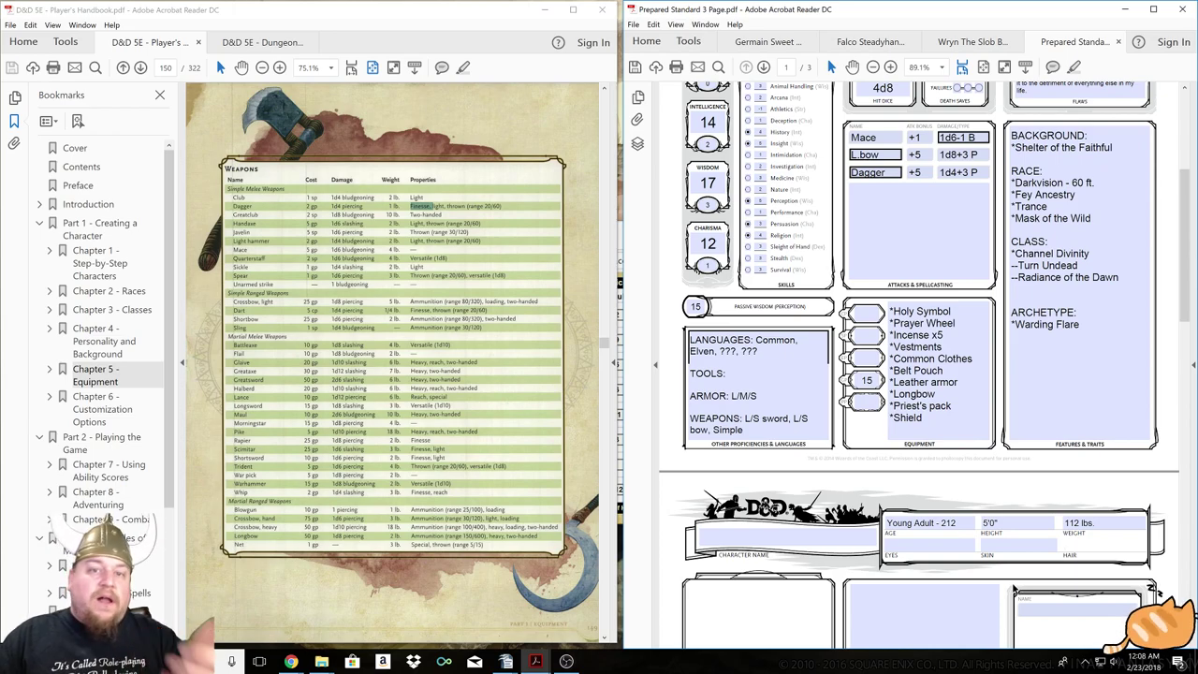
scroll(461, 405, down, 2)
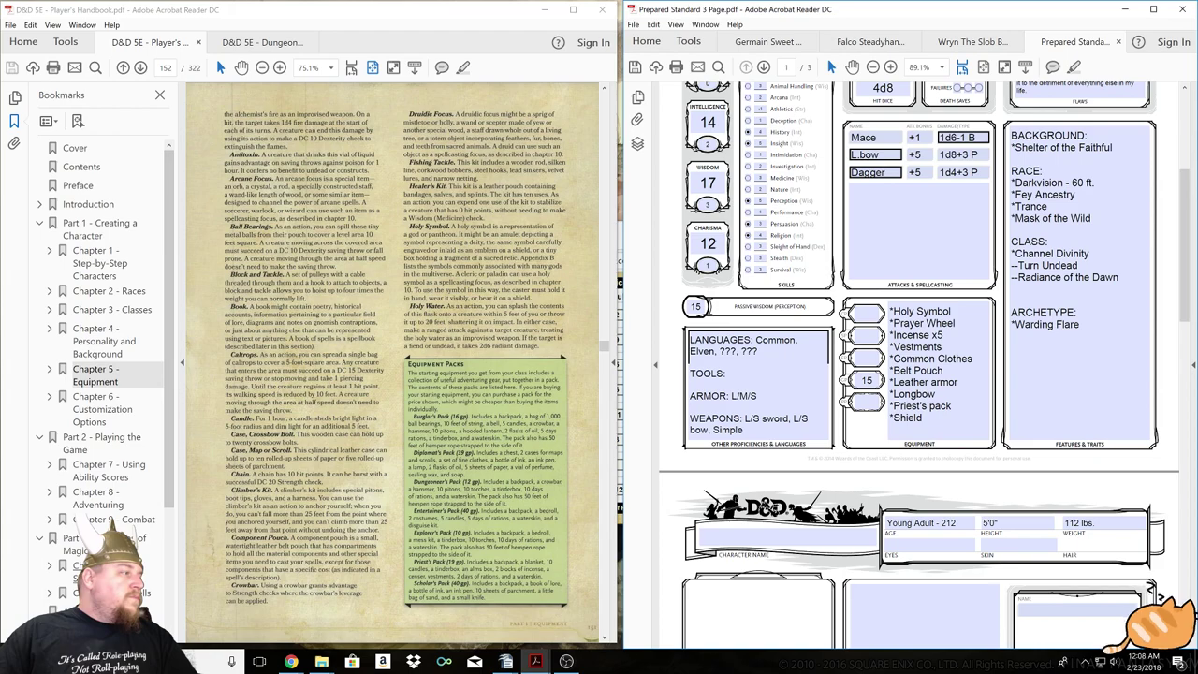
click(131, 592)
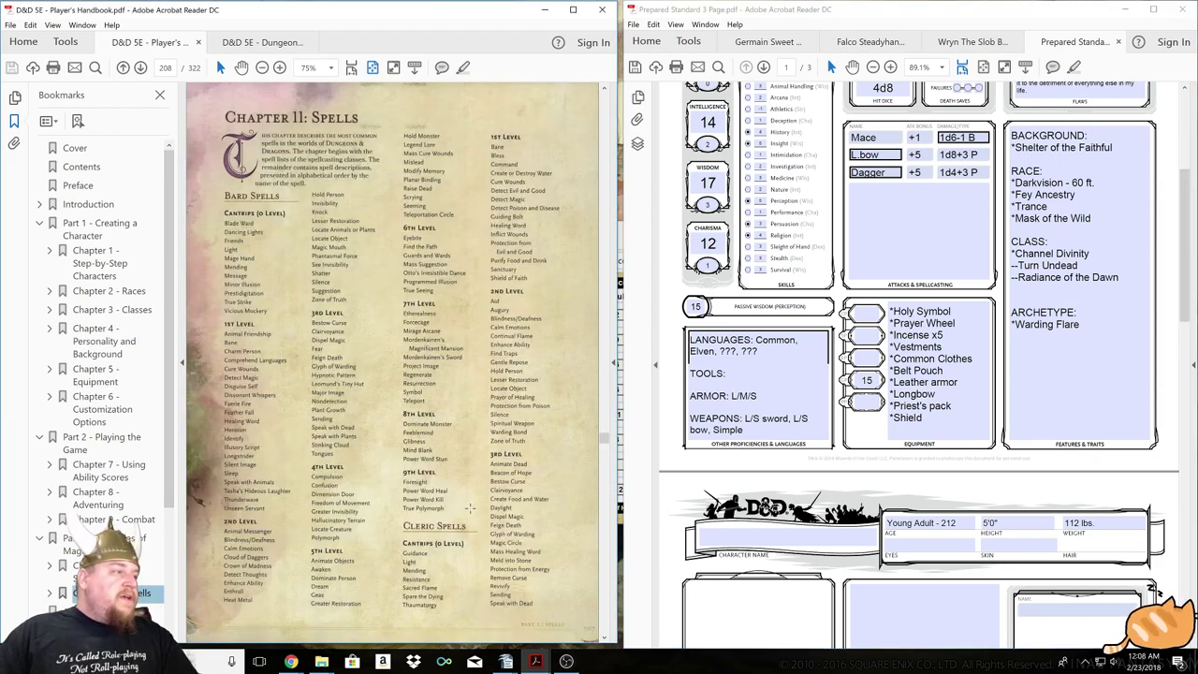
scroll(834, 437, down, 7)
scroll(834, 437, down, 10)
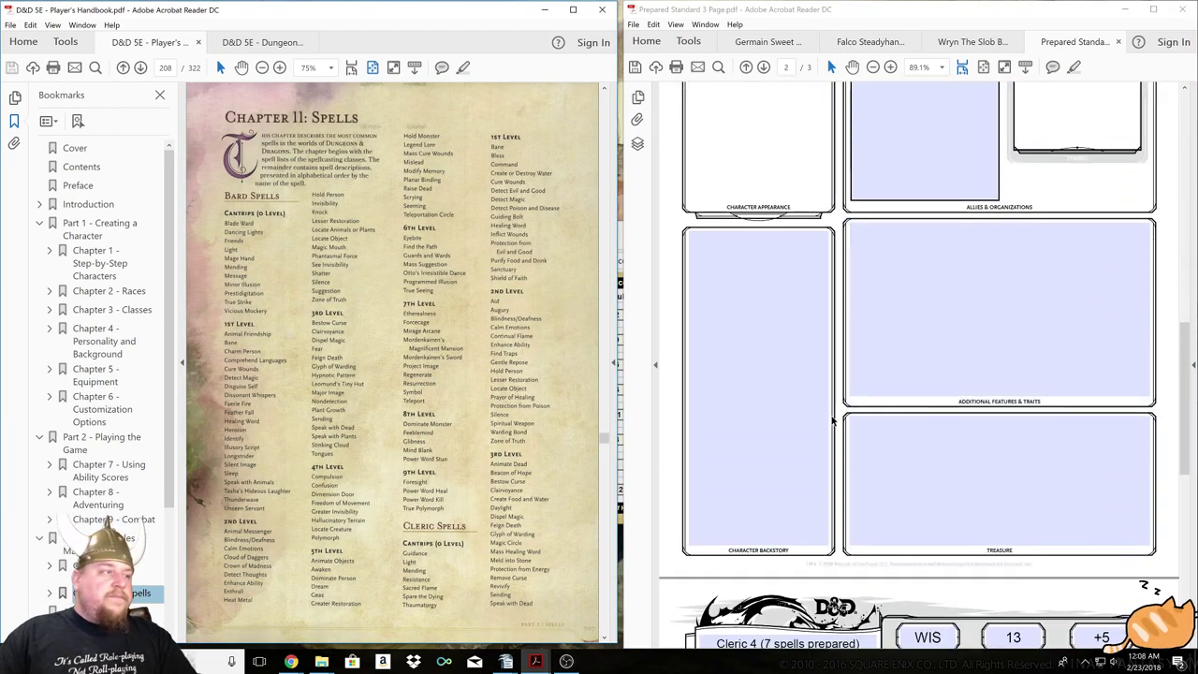
scroll(840, 418, down, 1)
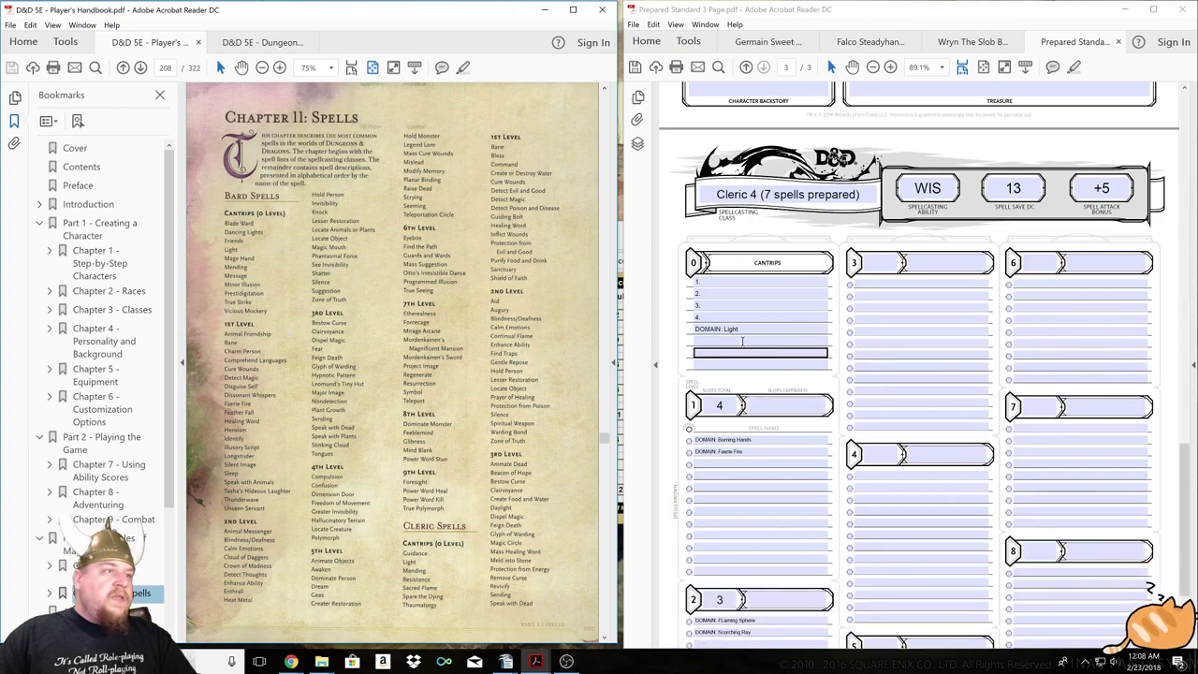
Enter Guidance as cantrip 1 and Sacred Flame as cantrip 2 on the spellcasting page.
click(760, 329)
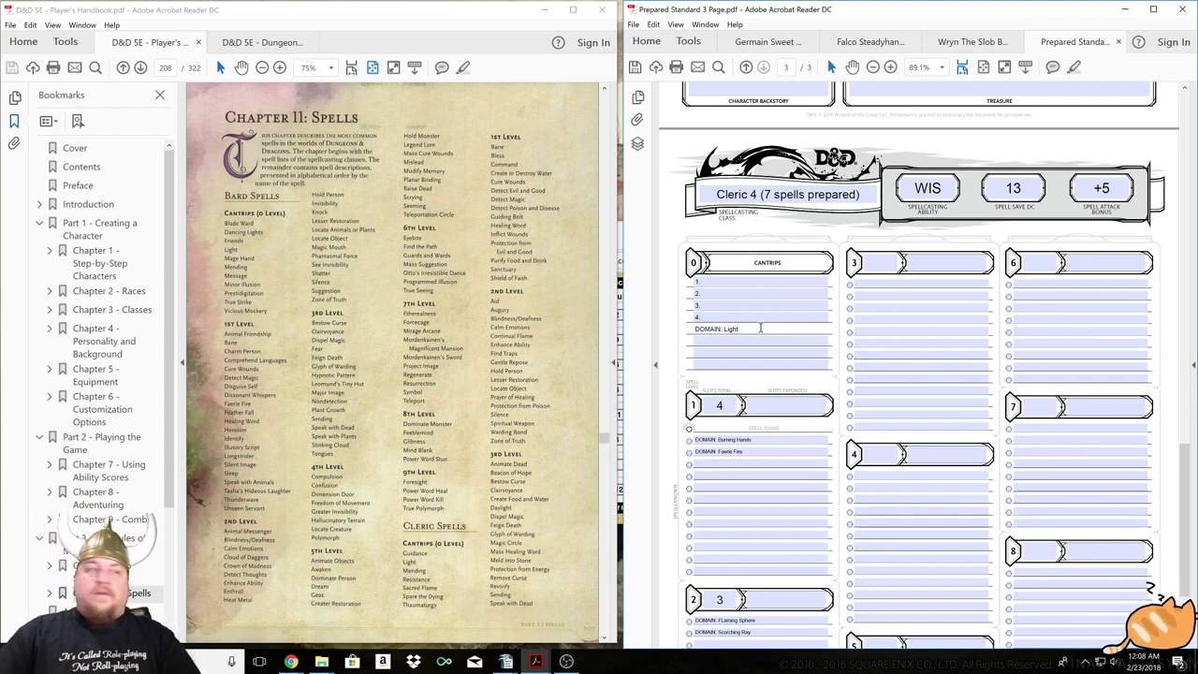
click(766, 461)
scroll(765, 462, down, 3)
scroll(766, 326, up, 2)
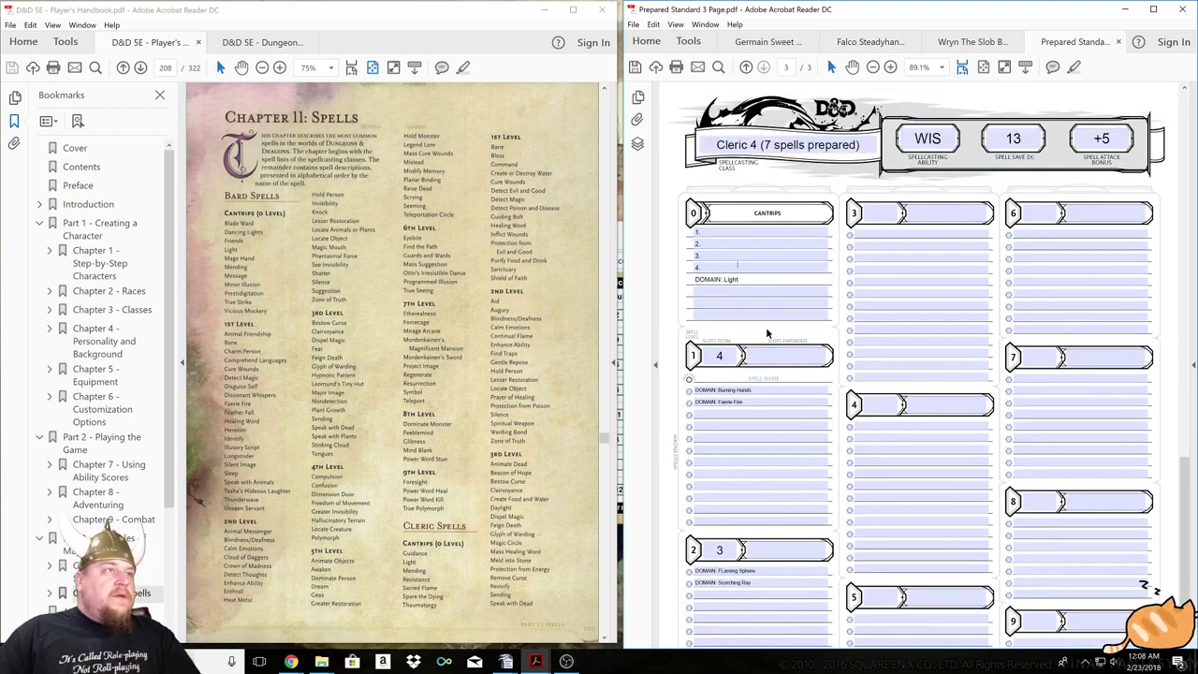
scroll(765, 326, up, 1)
click(747, 286)
click(737, 262)
text(Guidance)
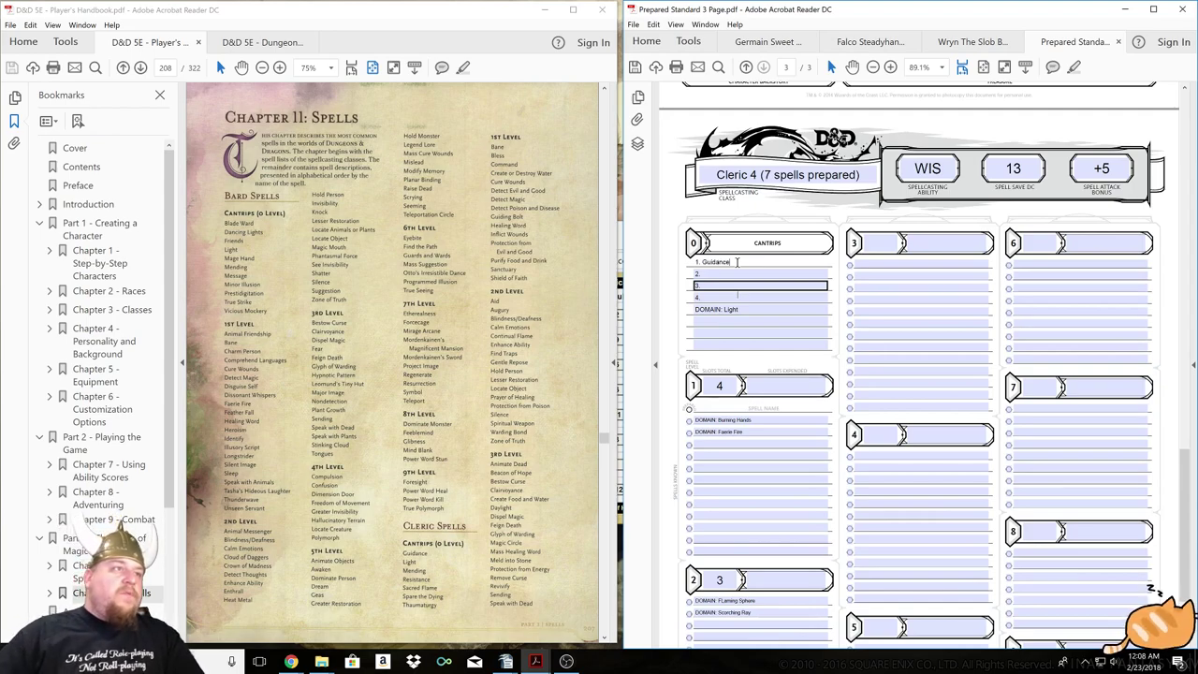
click(754, 271)
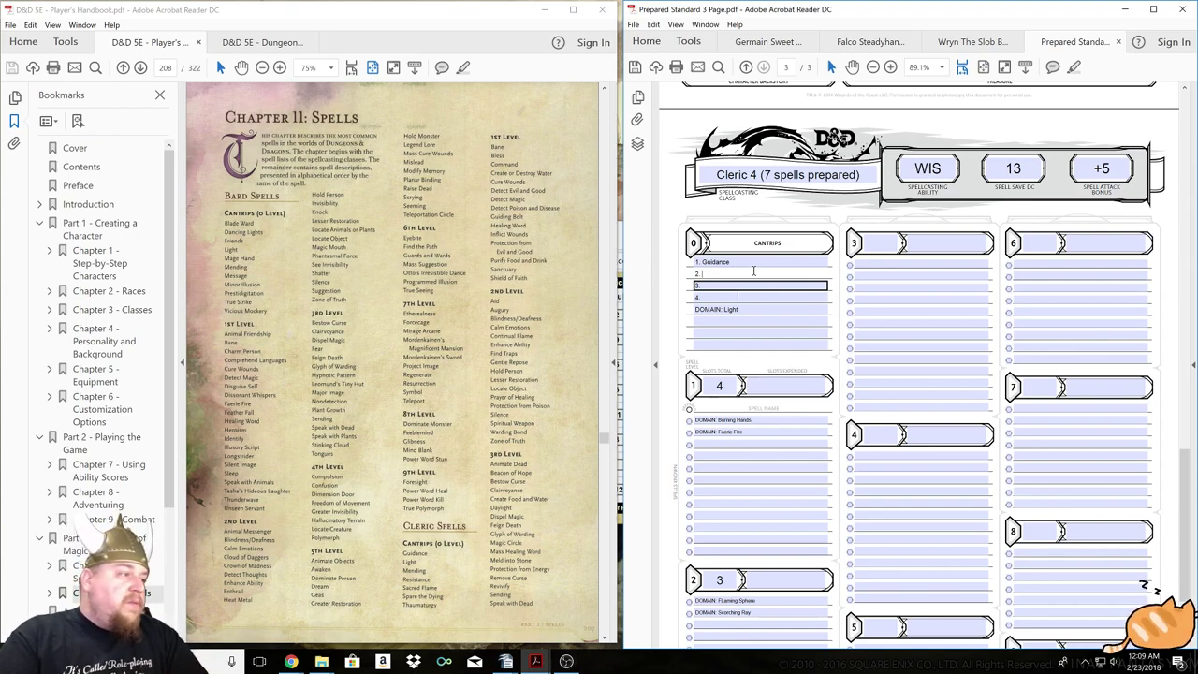
text(. Sacred Flame)
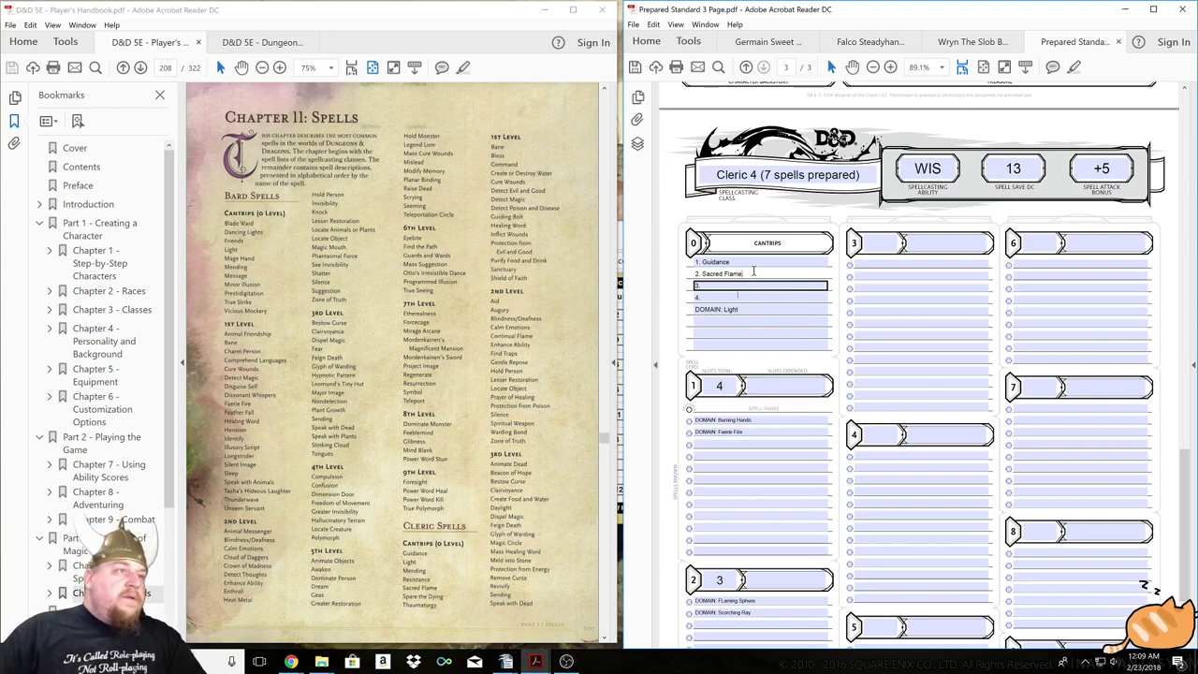
Enter Spare the Dying as cantrip 3 and Thaumaturgy as cantrip 4.
click(760, 294)
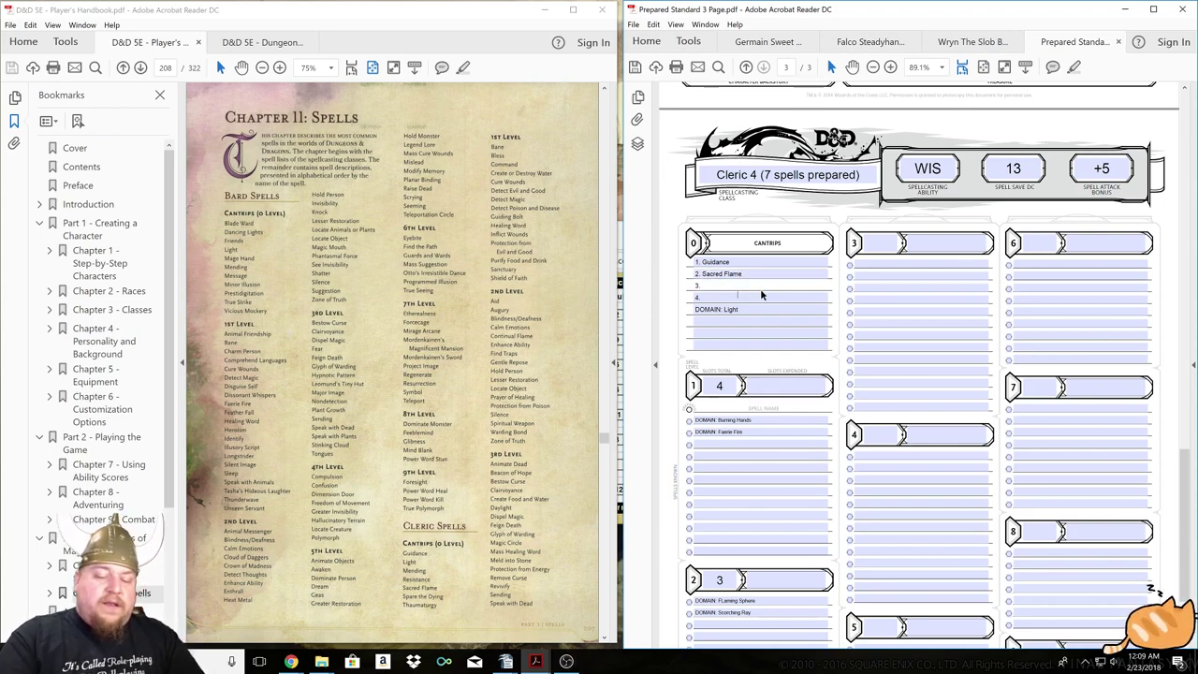
text(Spare)
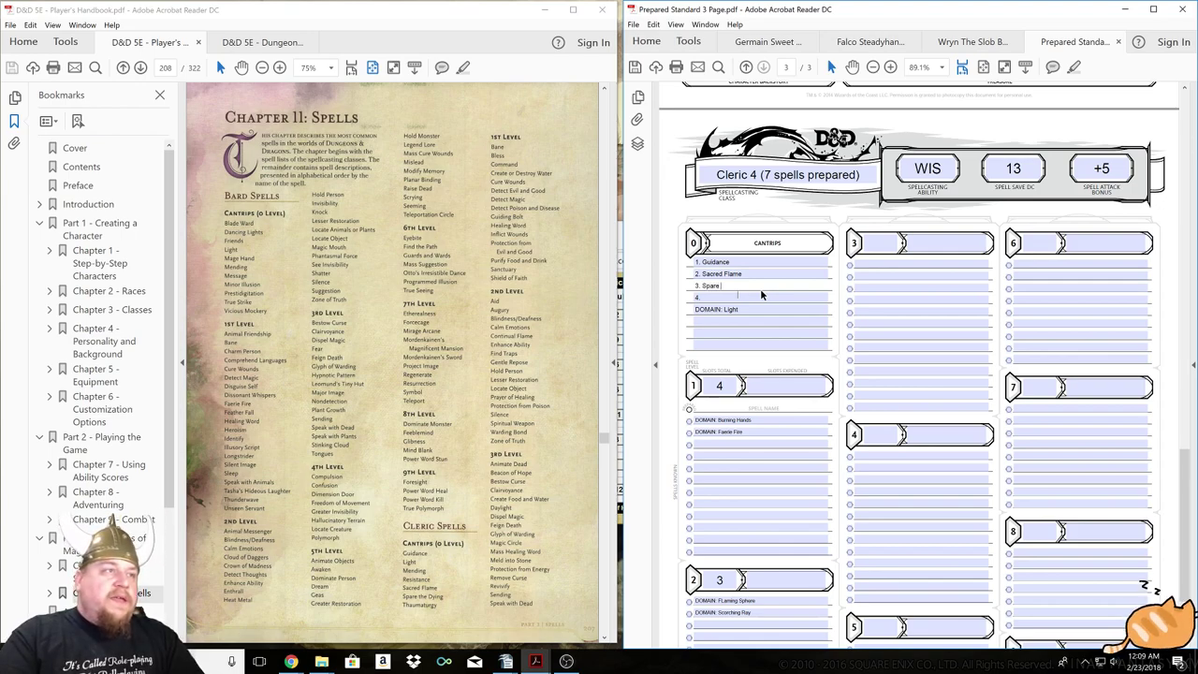
text( the Dying)
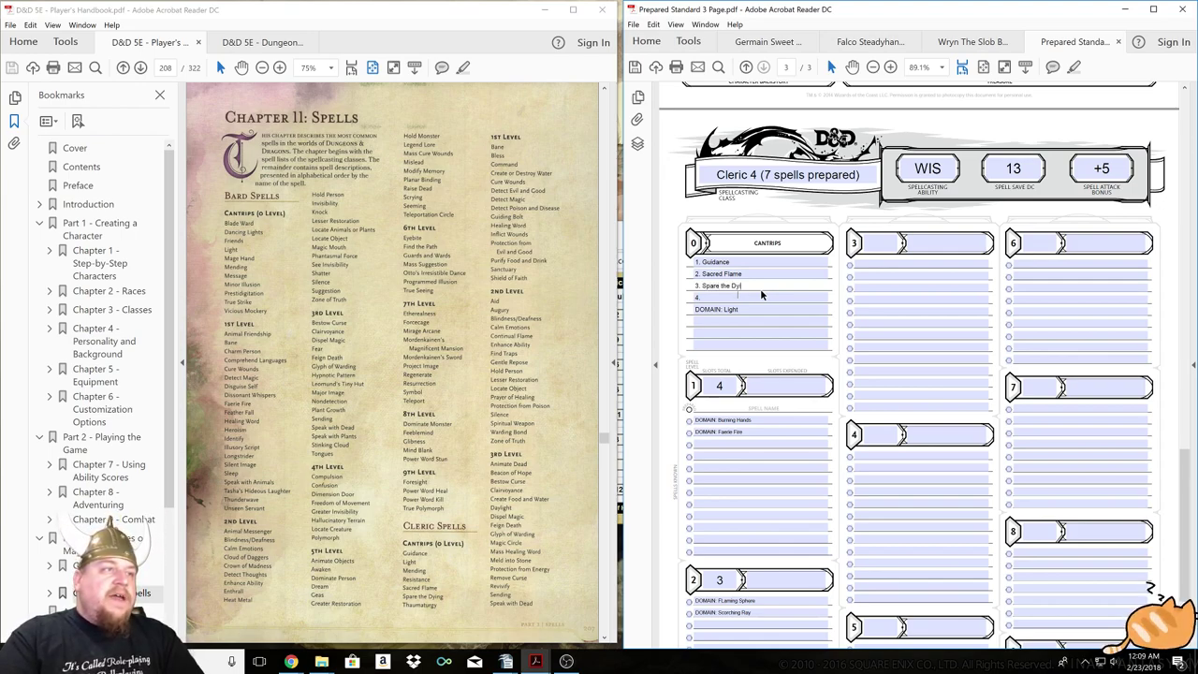
click(749, 296)
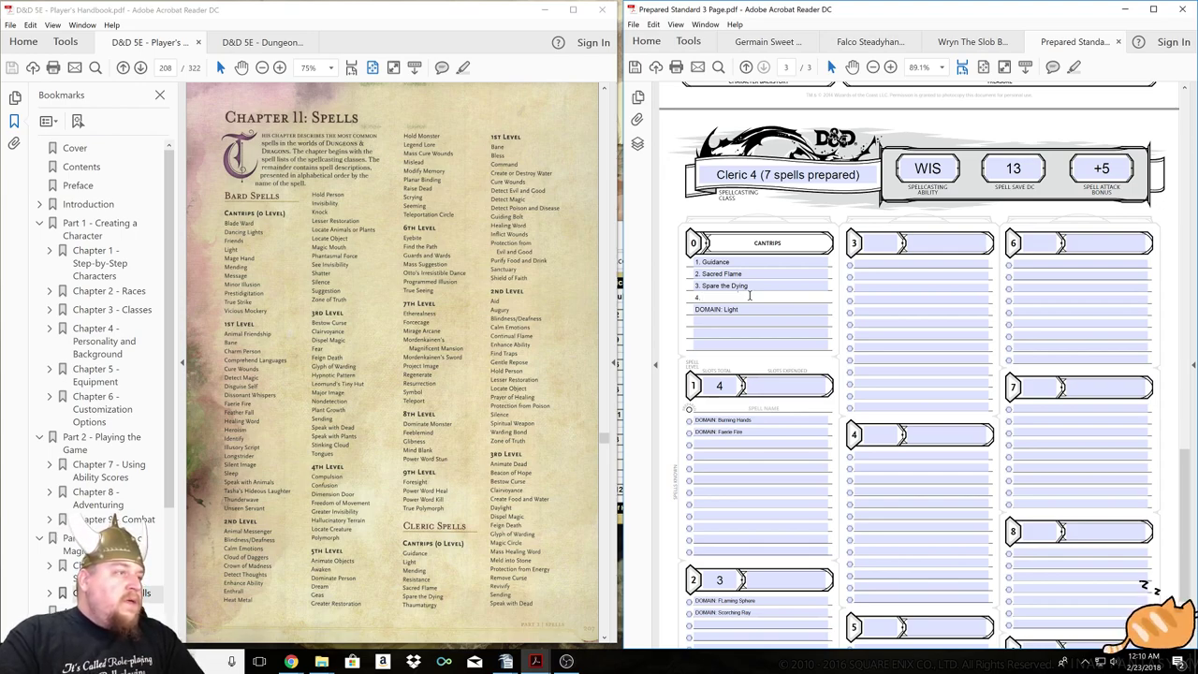
text(aumaturgy)
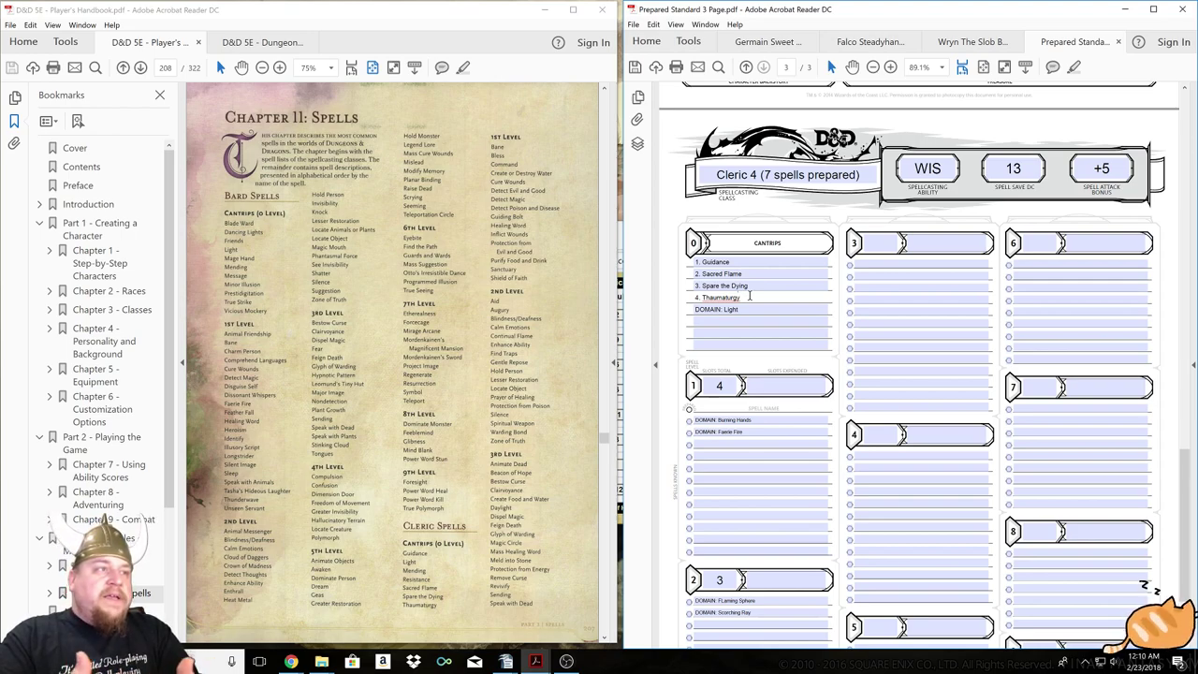
click(765, 287)
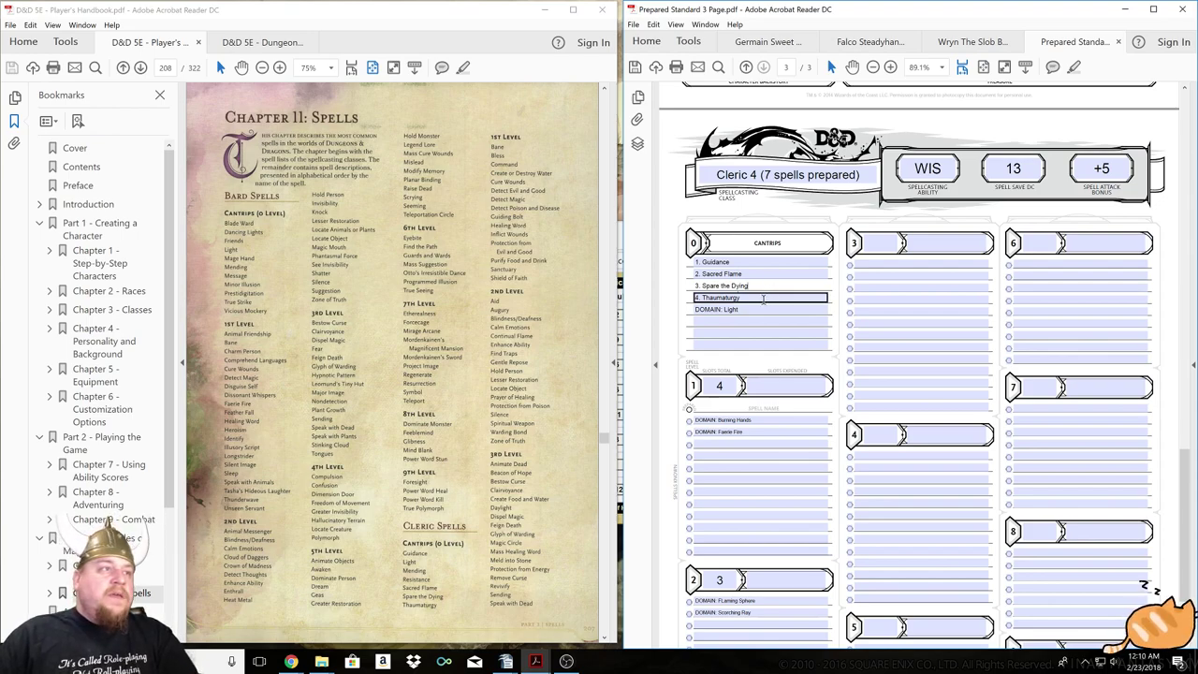
click(761, 306)
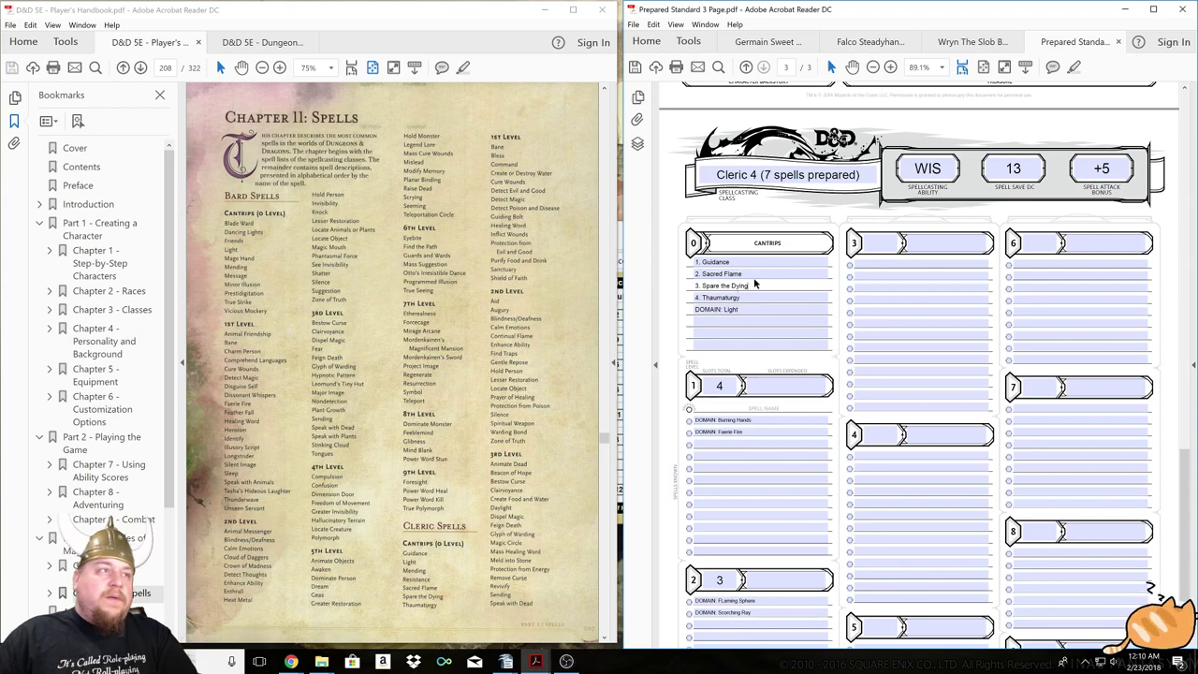
click(756, 298)
click(756, 298)
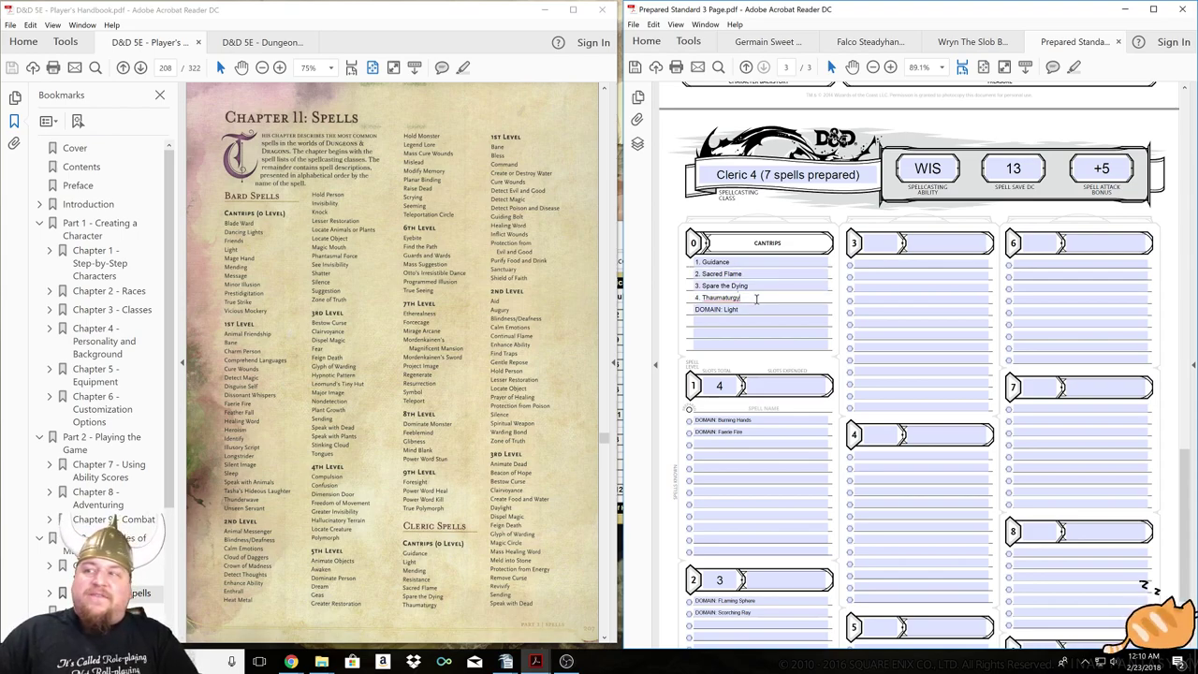
click(779, 309)
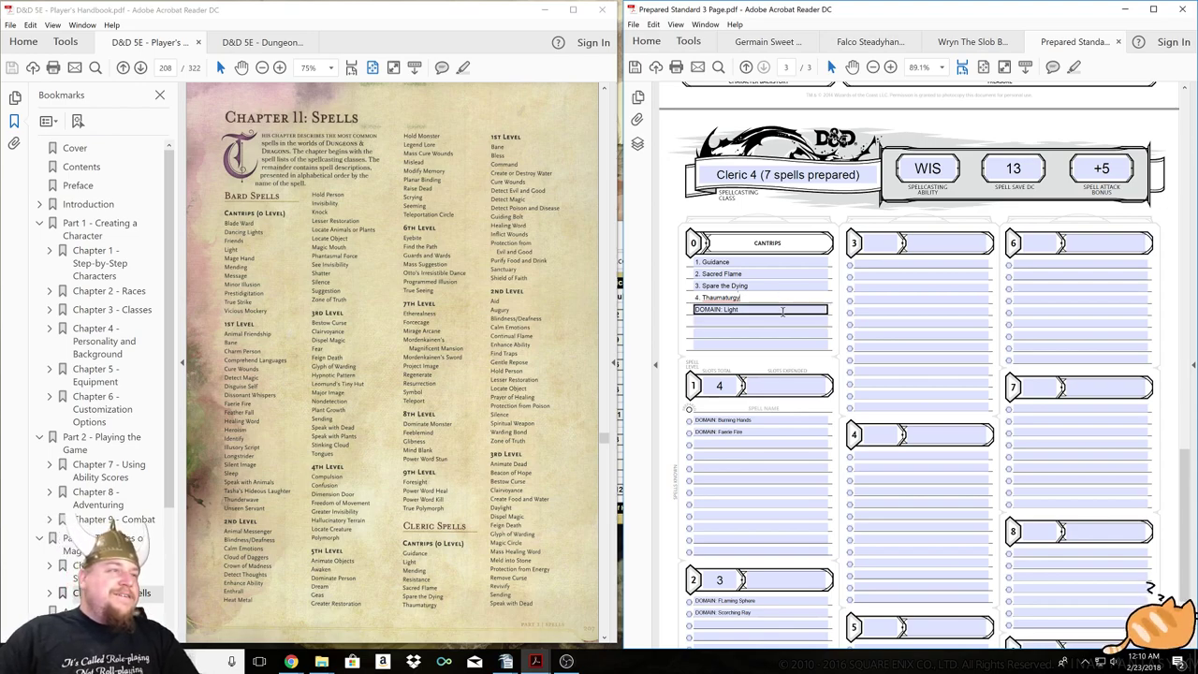
click(789, 345)
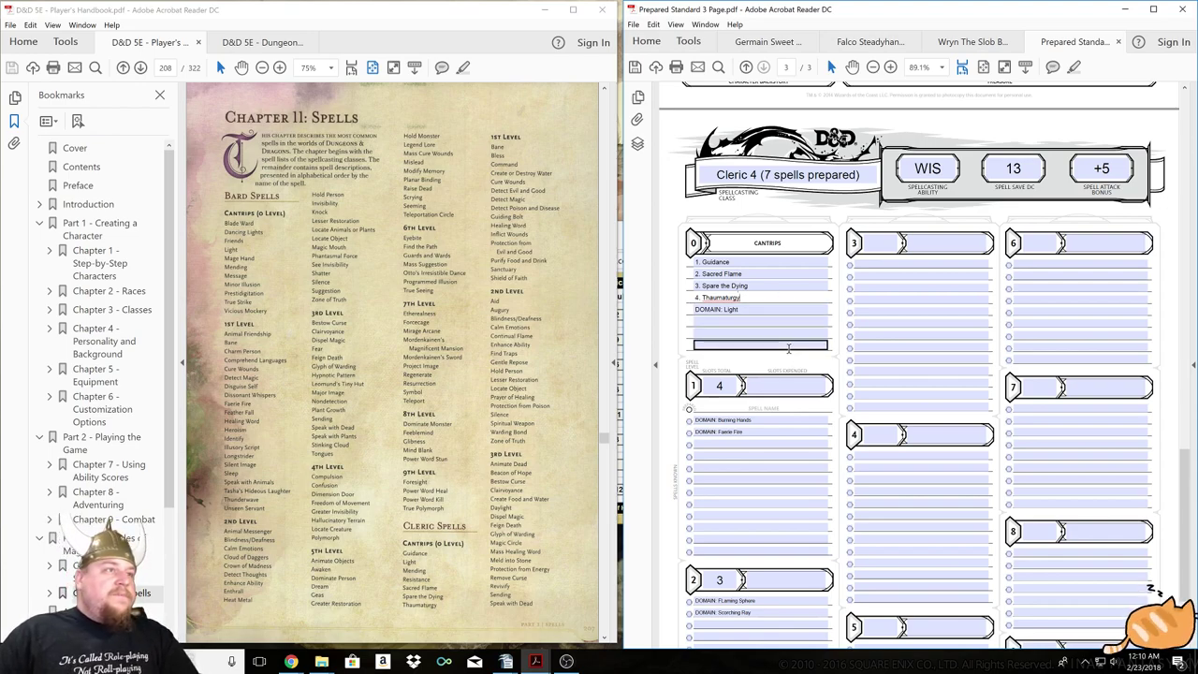
click(784, 333)
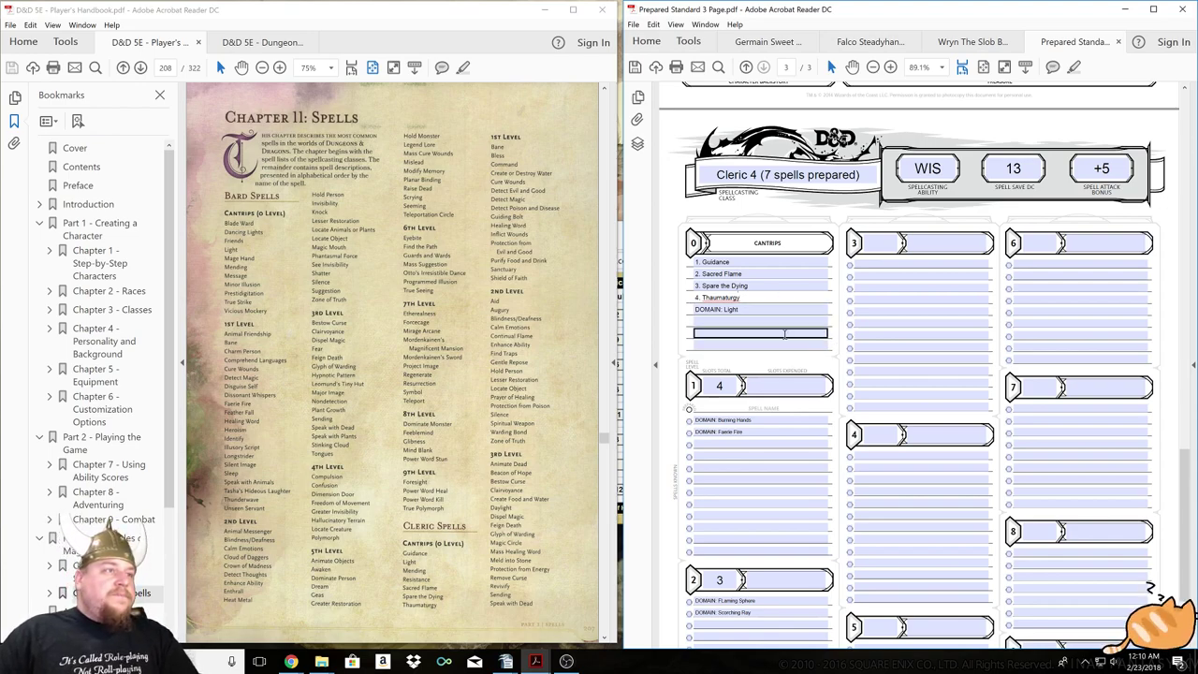
click(744, 309)
click(763, 174)
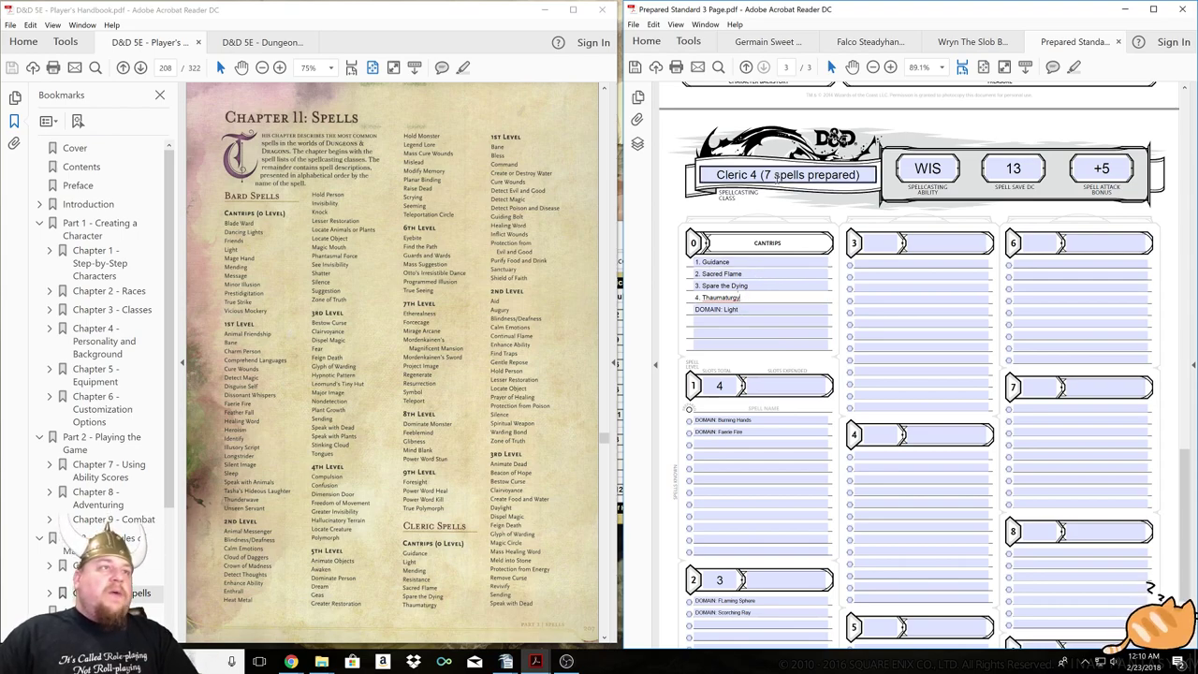
Add Shield of Faith and Cure Wounds to the 1st-level spell list below the two domain spells.
click(778, 467)
scroll(778, 455, down, 1)
scroll(778, 455, down, 1)
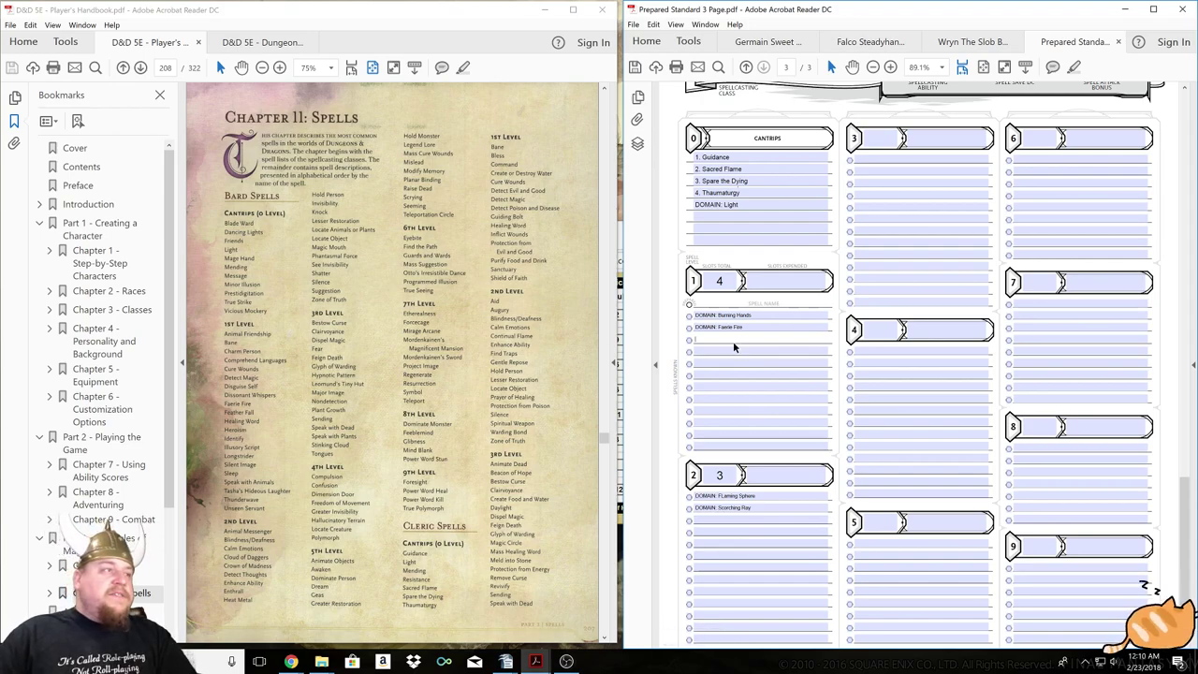
click(773, 327)
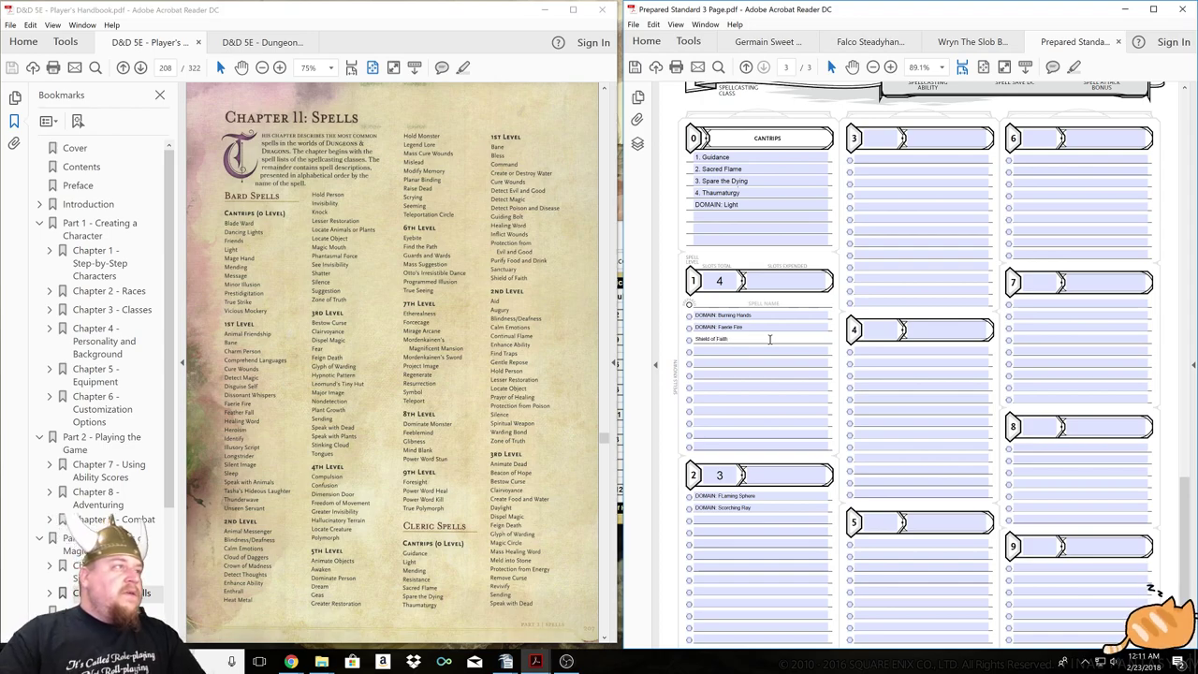
click(757, 351)
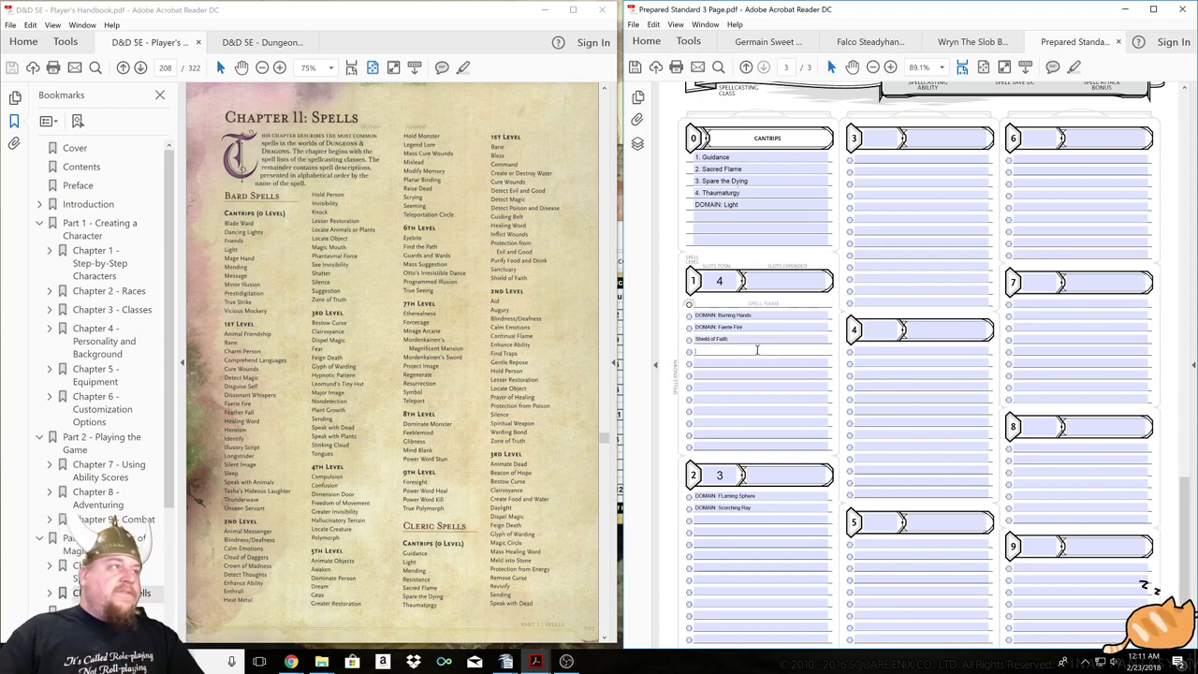
text(Cure Wounds)
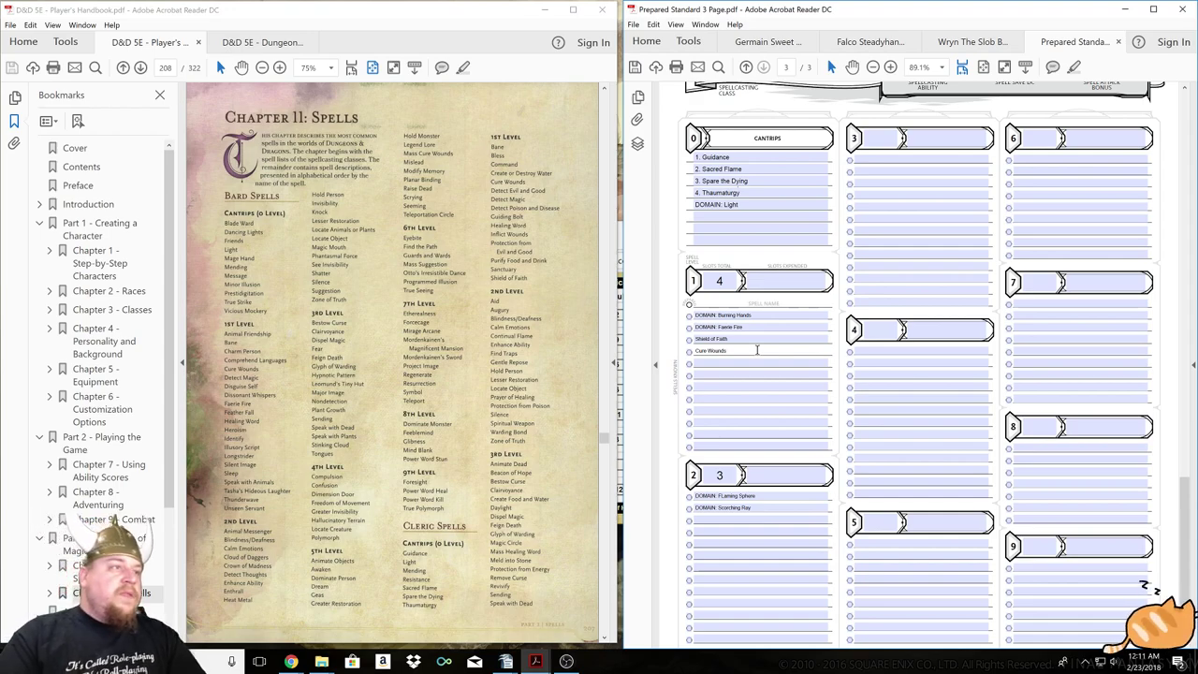
Add Detect Magic and Bless to the 1st-level spell list below Cure Wounds.
click(736, 363)
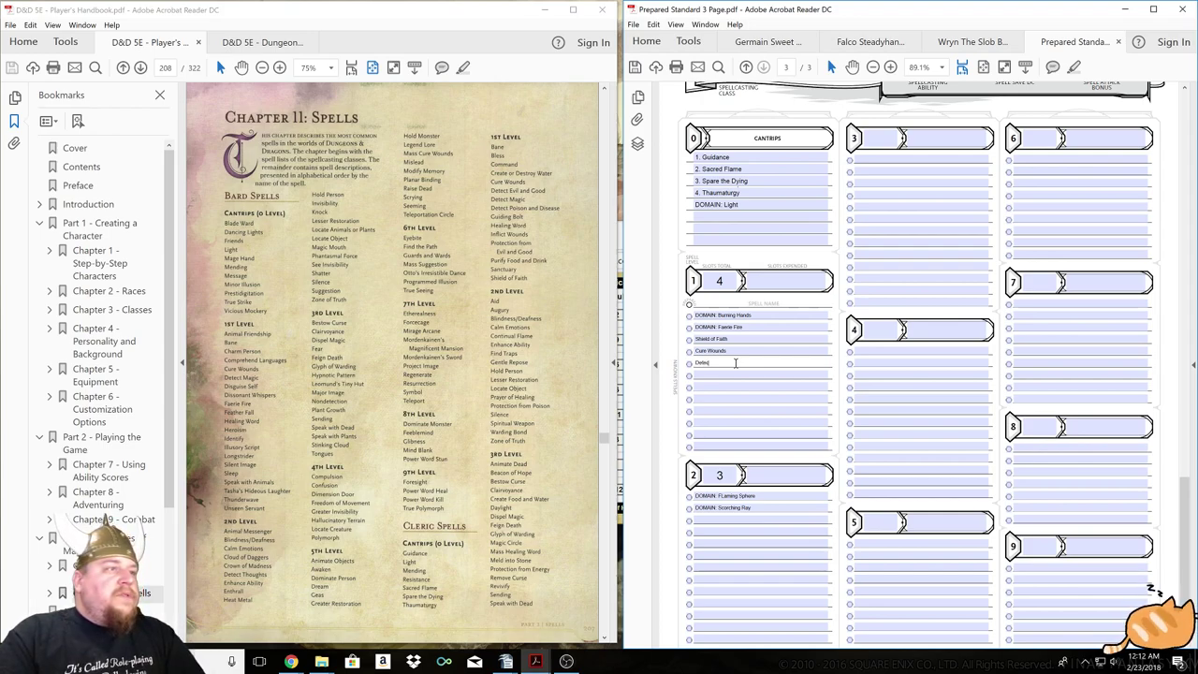
text(t Magic)
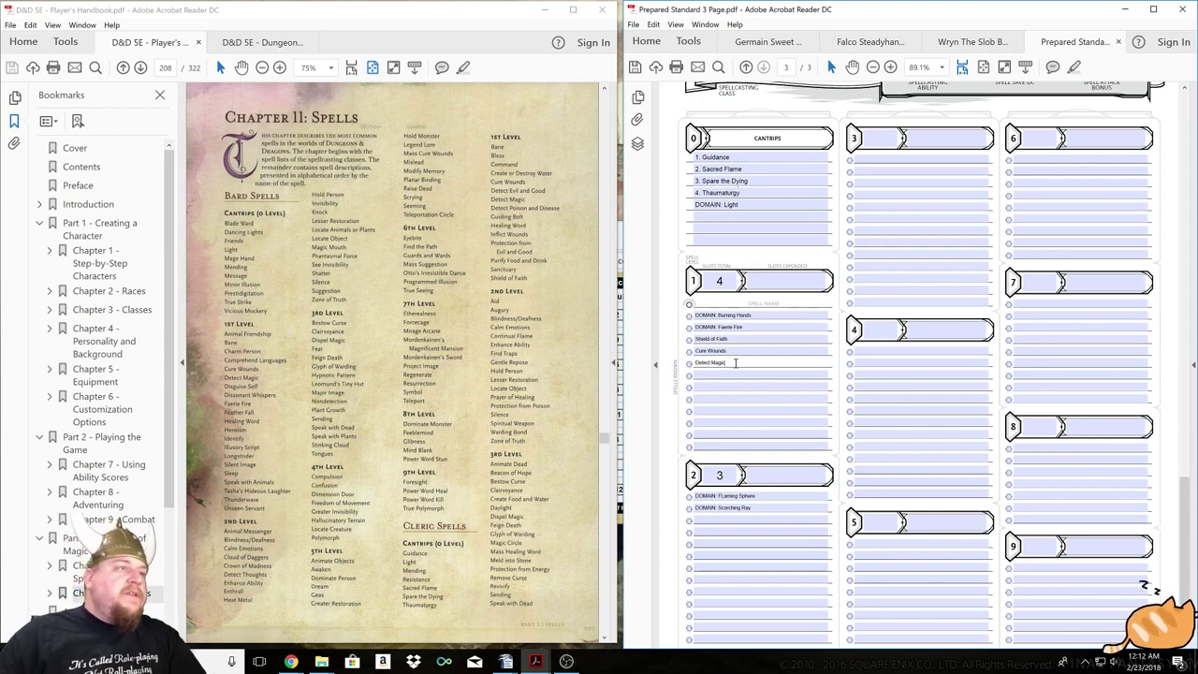
click(731, 375)
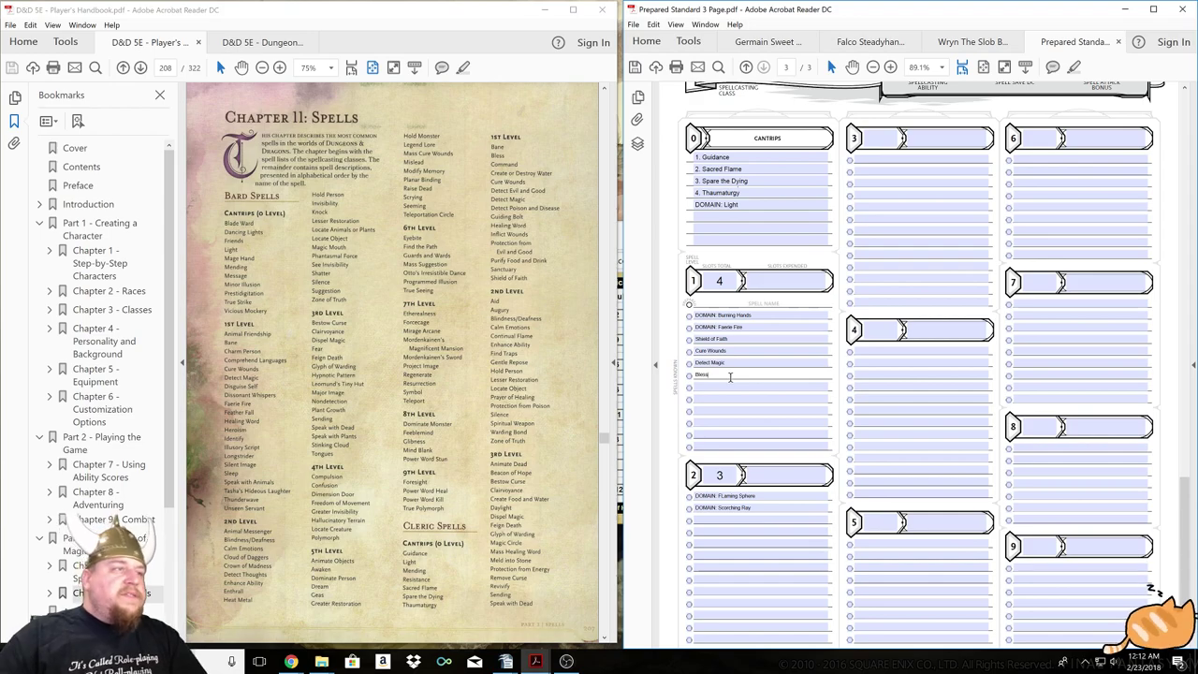
key(Tab)
Add Augury below the 2nd-level domain spells and correct the first entry's spelling to "DOMAIN: Flaming Sphere".
scroll(726, 431, down, 1)
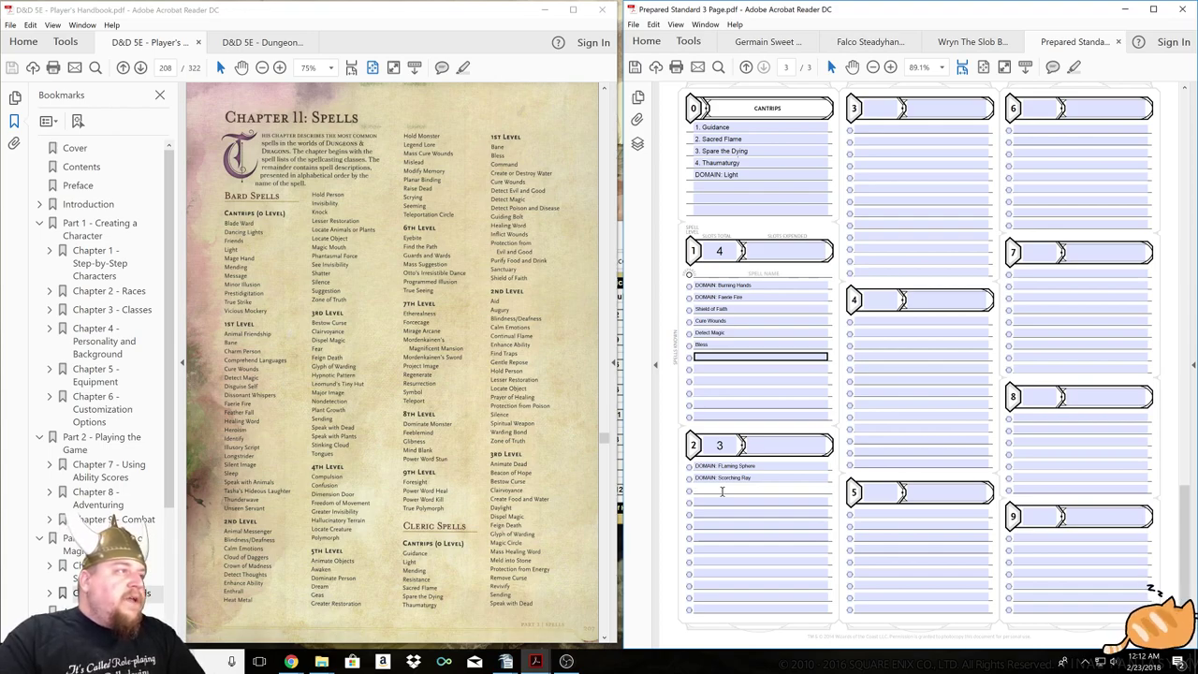
text(Augury)
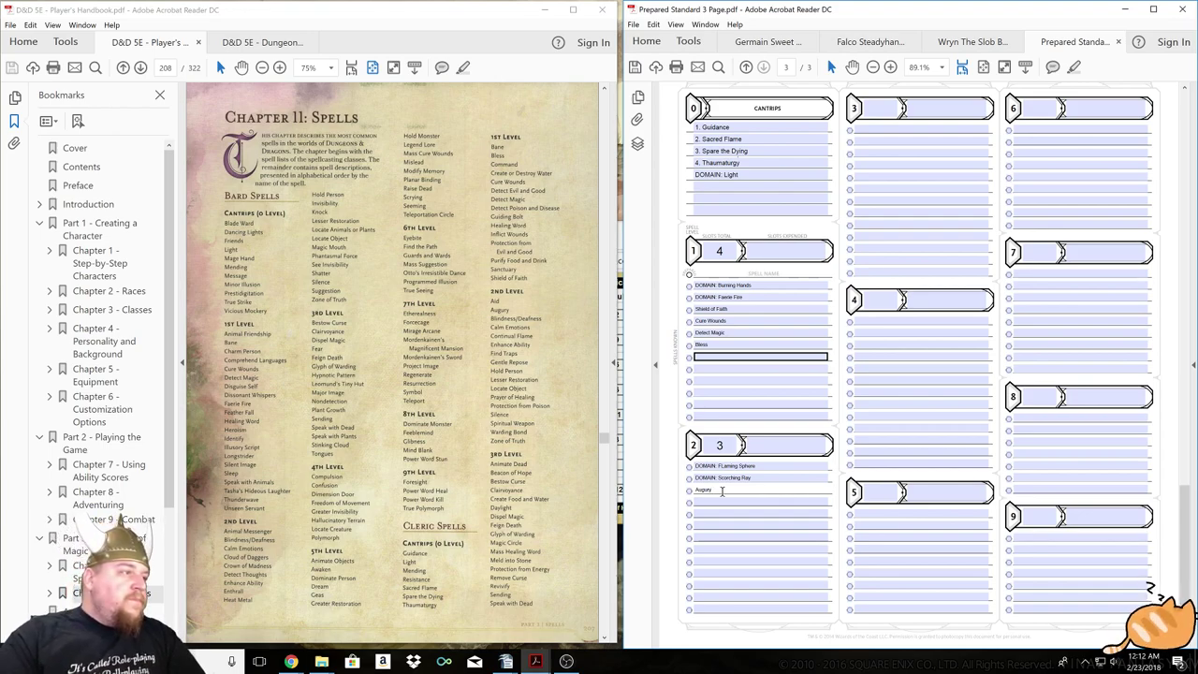
click(722, 500)
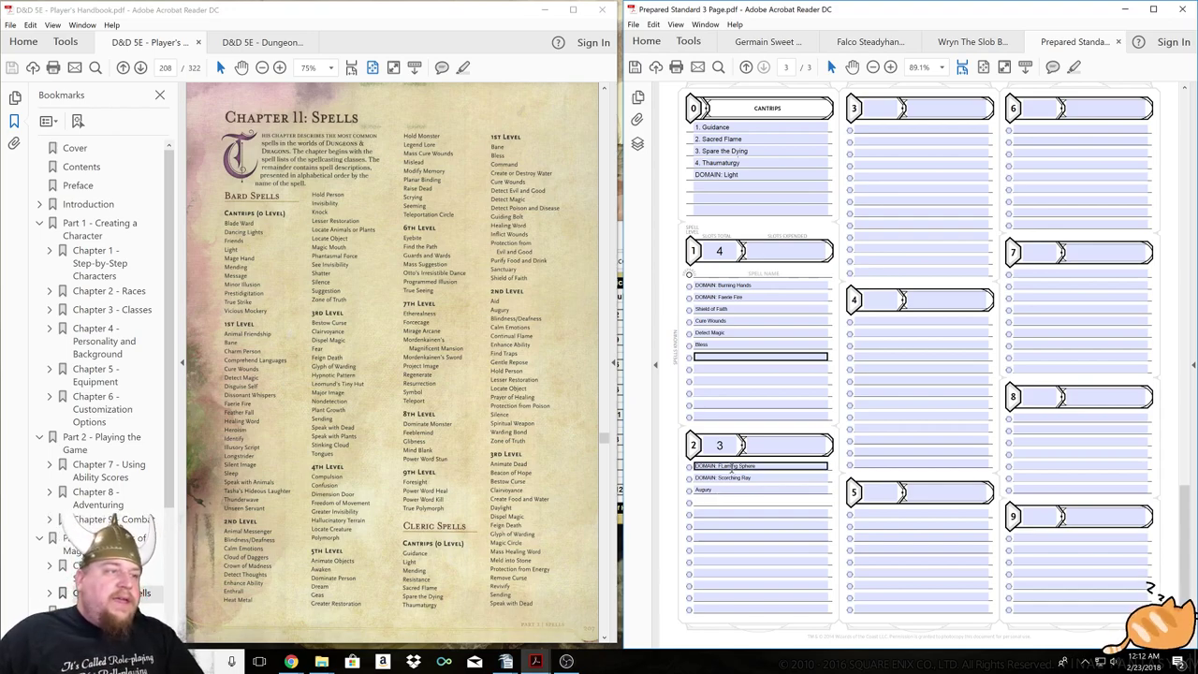
click(739, 466)
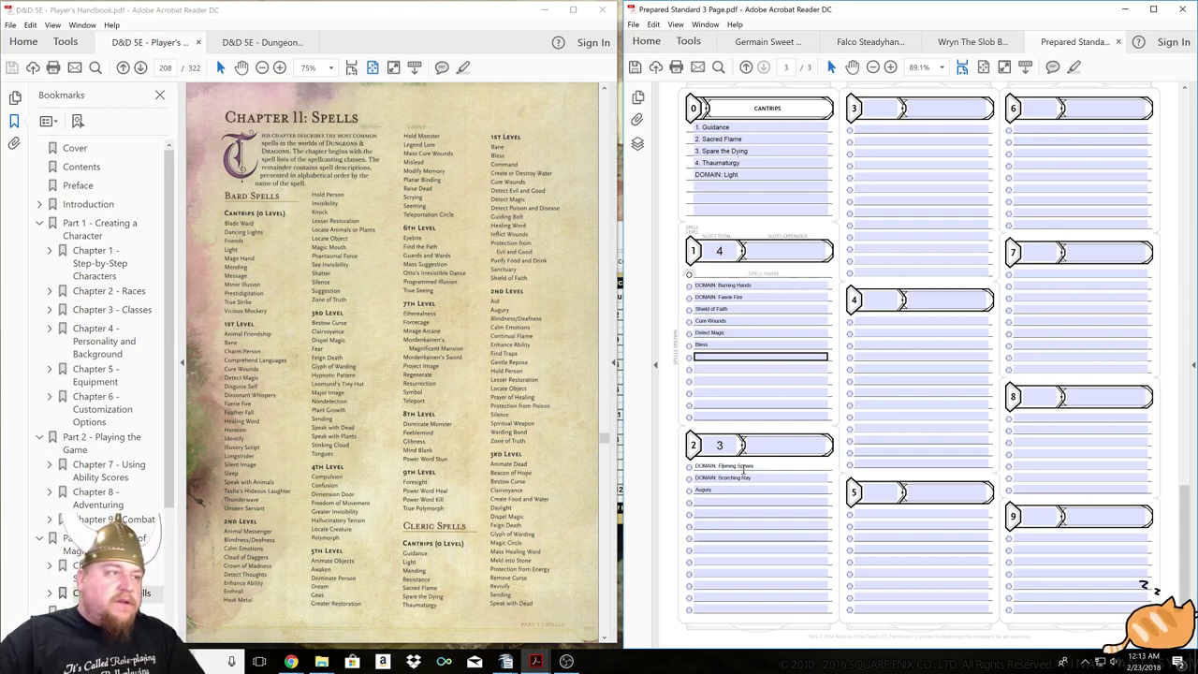
click(730, 489)
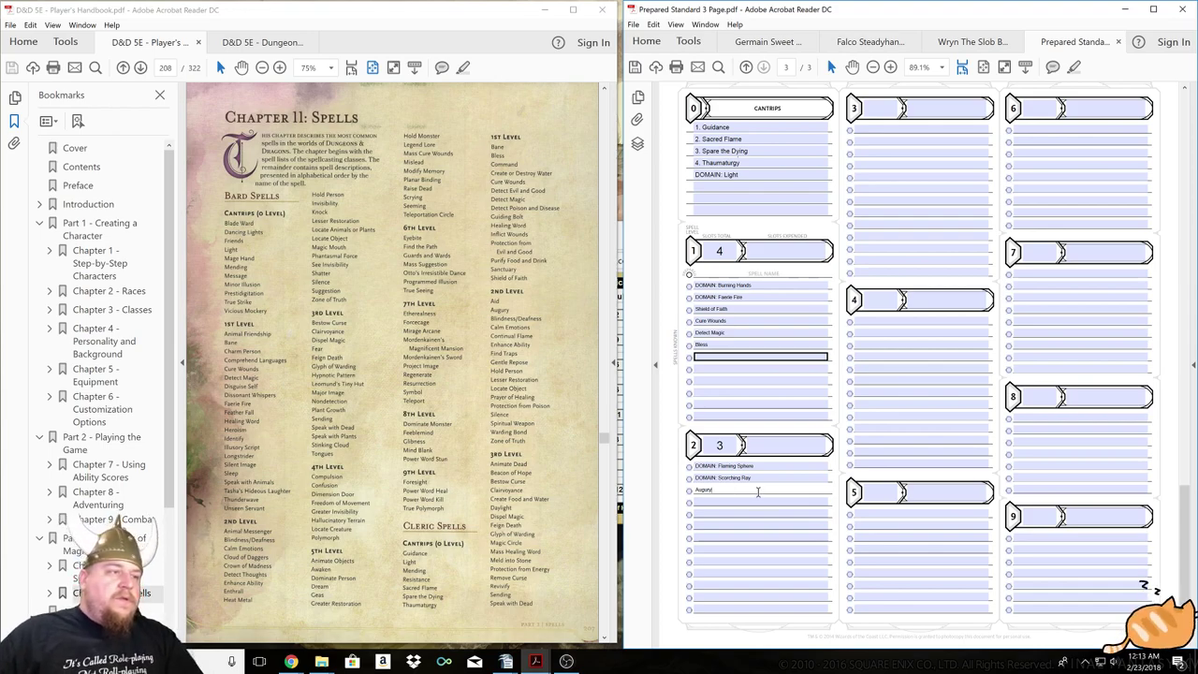
Add Protection from Energy and Meld into Stone to the 2nd-level spell list below Augury, consulting the handbook's cleric spells.
click(751, 502)
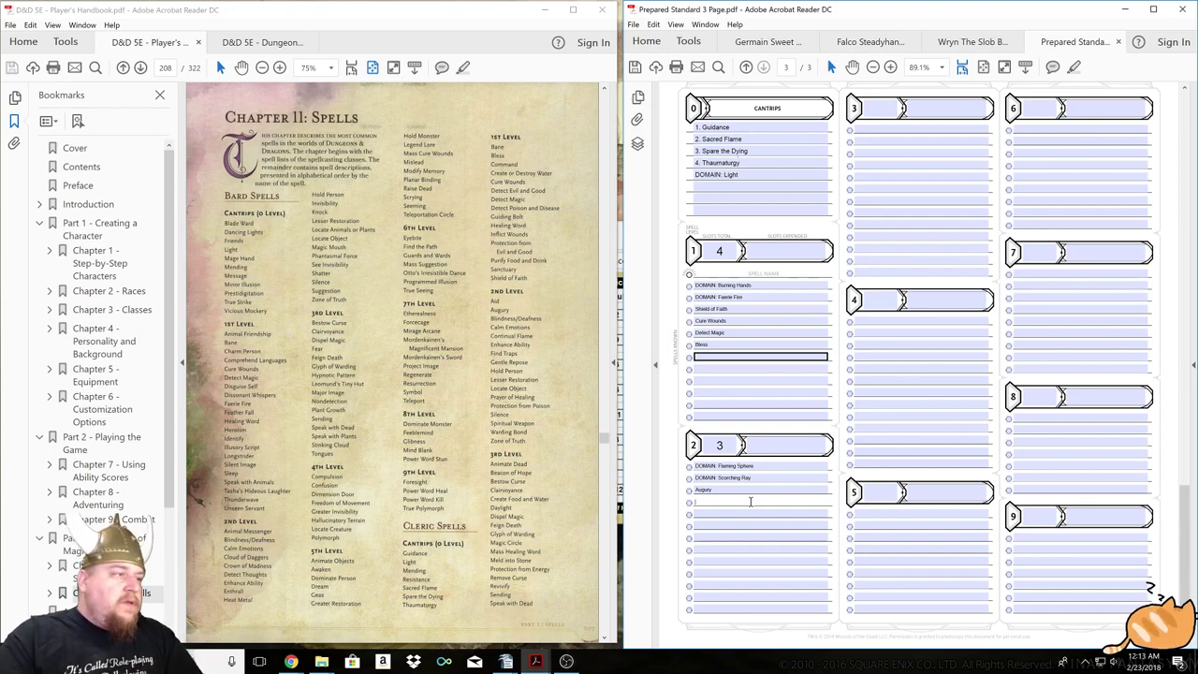
text(Protection from Energy)
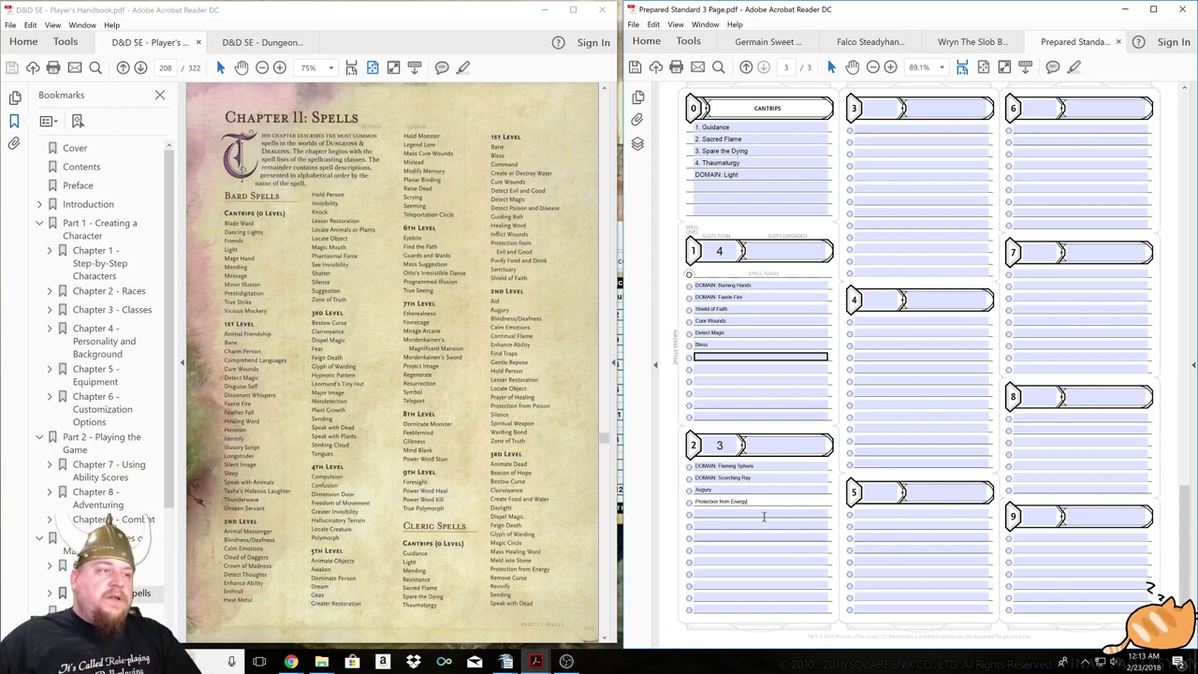
click(773, 513)
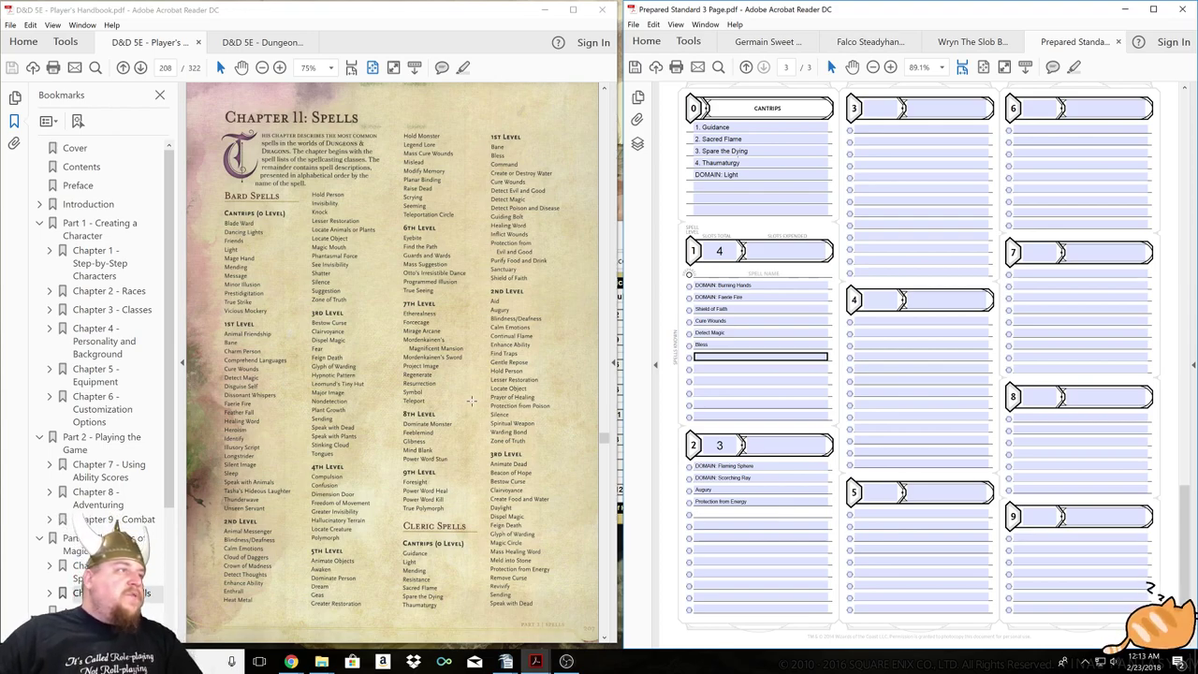
scroll(470, 401, down, 3)
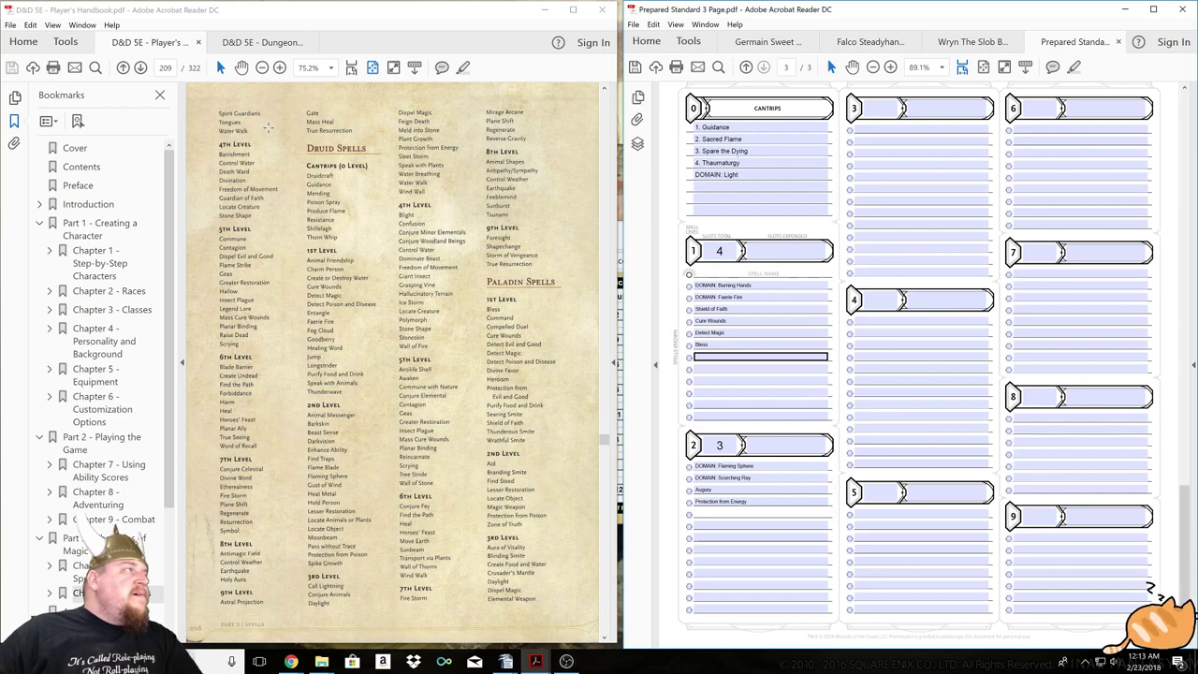
scroll(488, 309, up, 3)
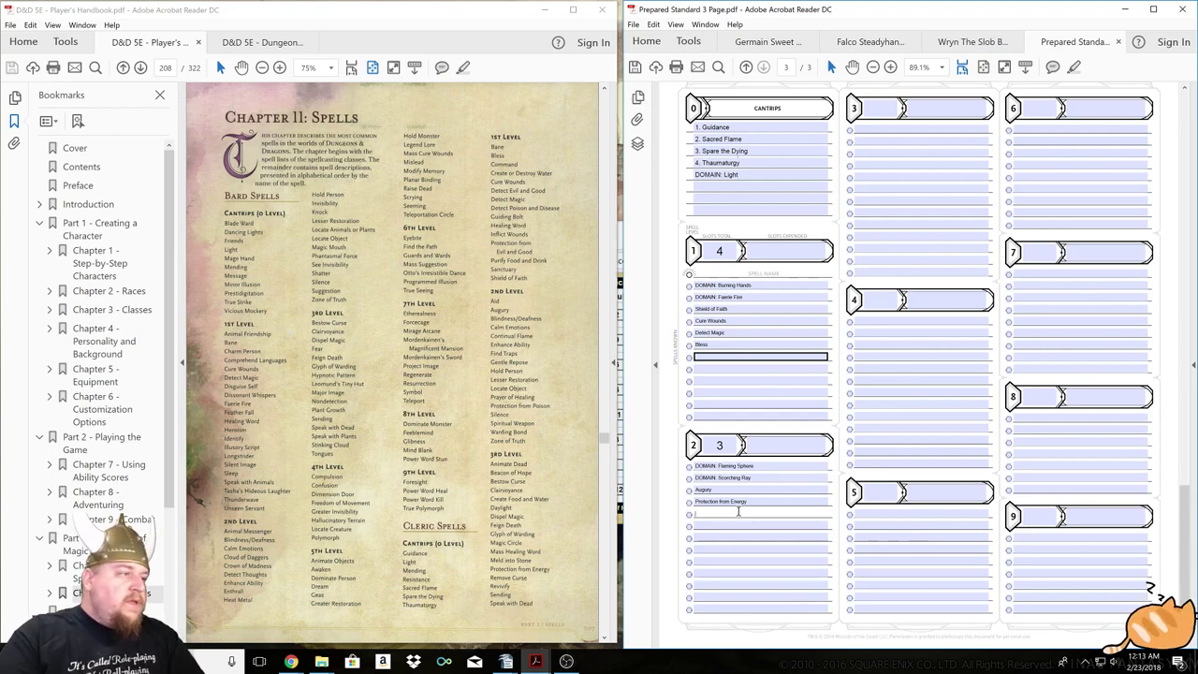
text(Meld into Stone)
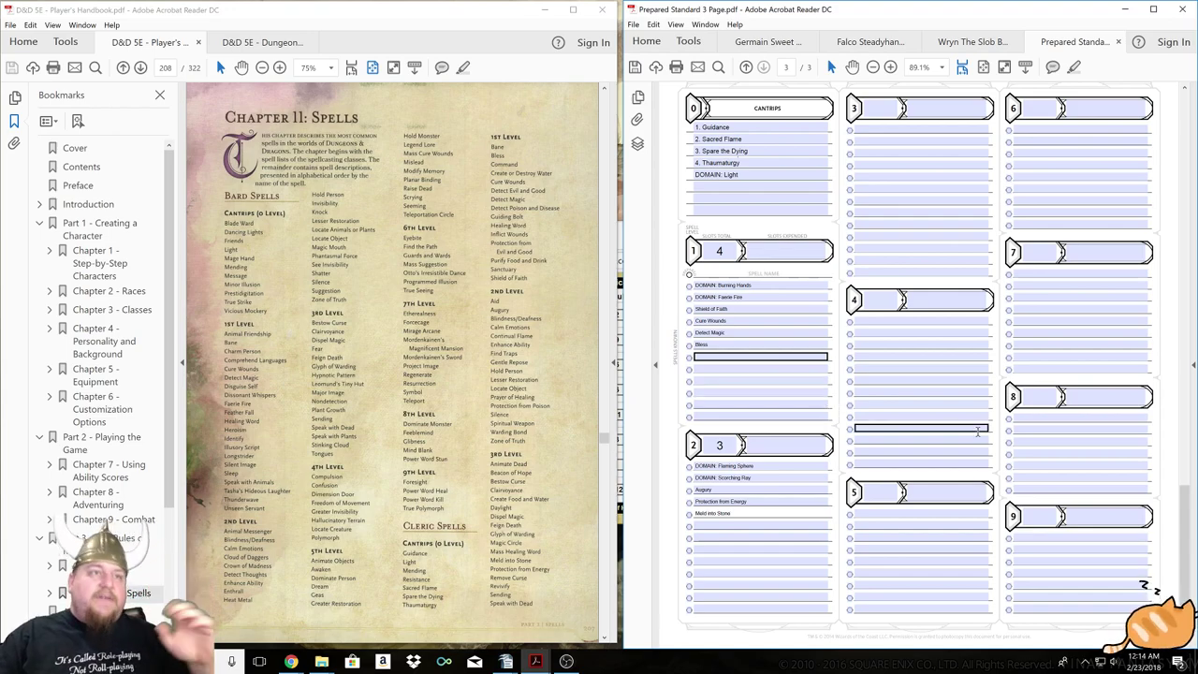
Review the character sheet from the spell page back to the first page, checking the character name, proficiencies, equipment and appearance fields.
scroll(907, 328, up, 2)
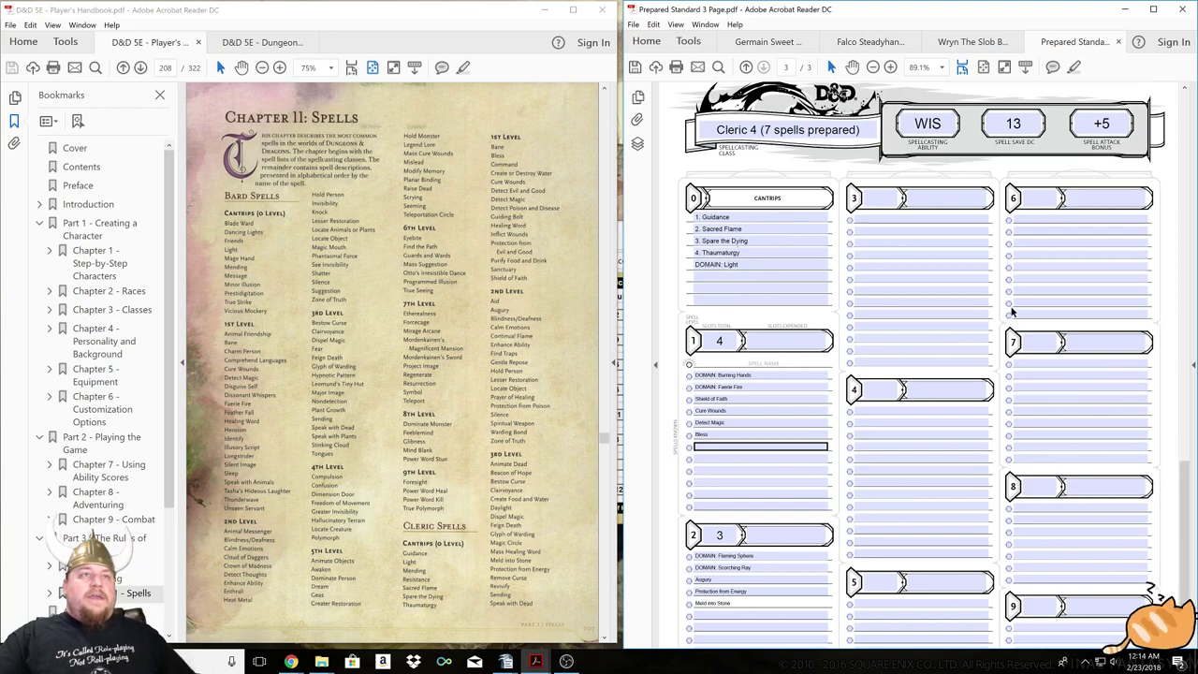
scroll(974, 320, up, 1)
scroll(974, 320, up, 5)
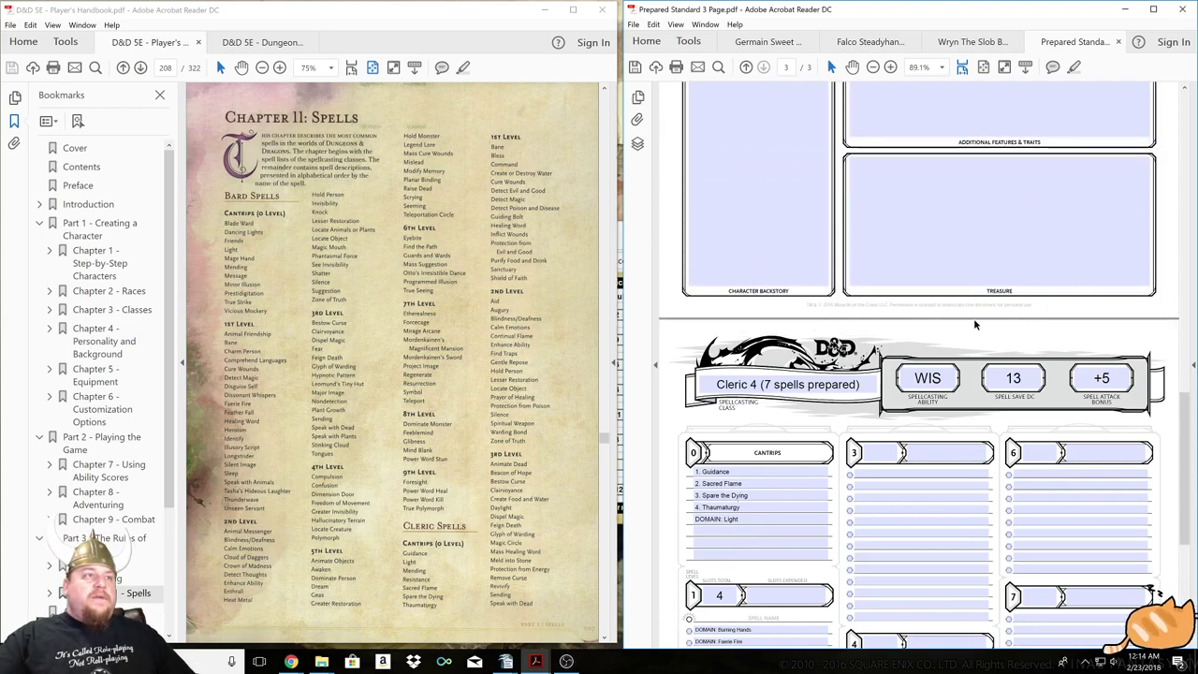
scroll(974, 318, up, 5)
scroll(972, 318, up, 8)
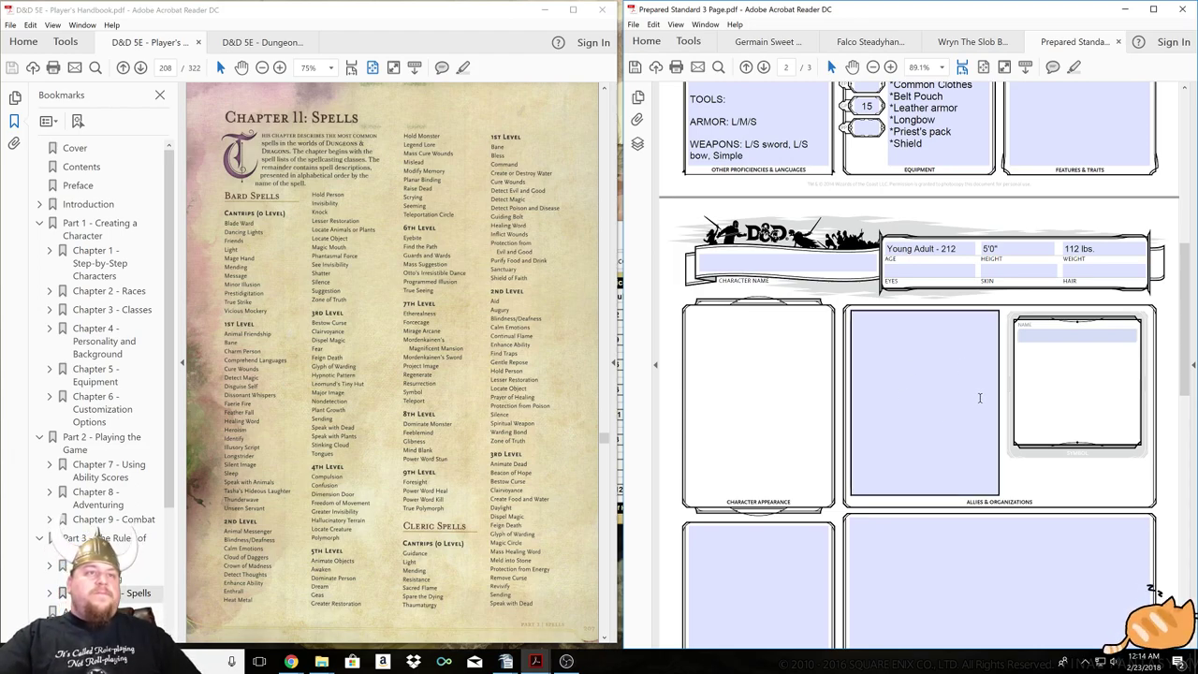
scroll(979, 398, up, 5)
scroll(960, 384, up, 7)
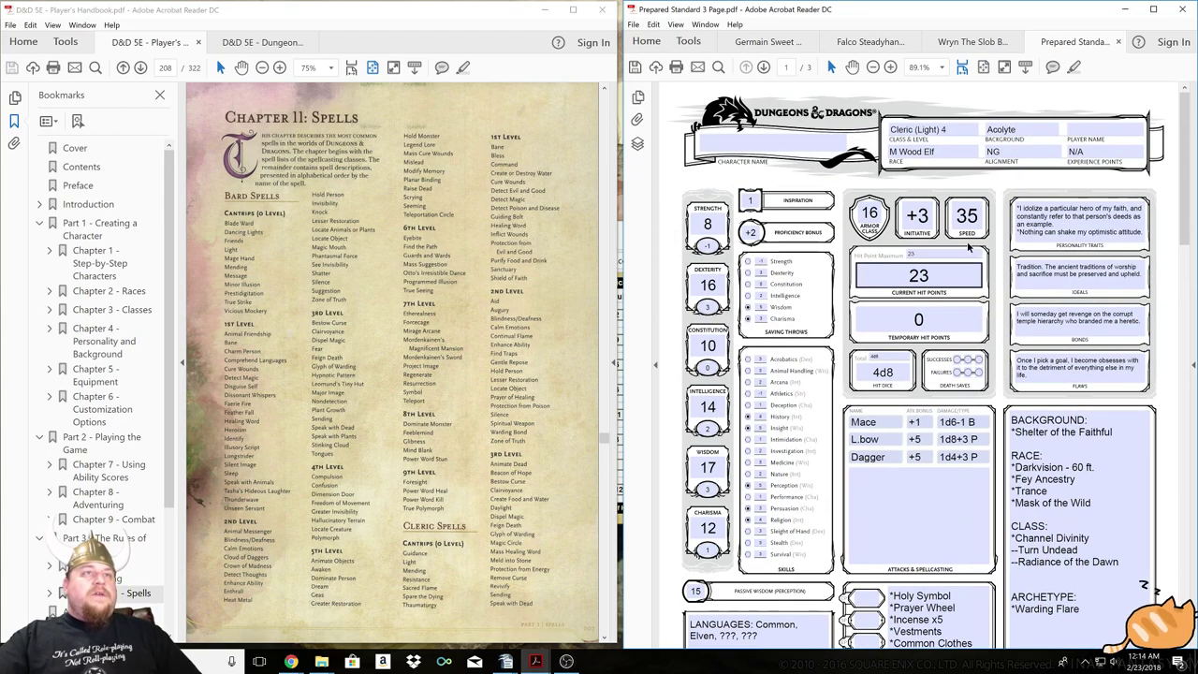
click(825, 142)
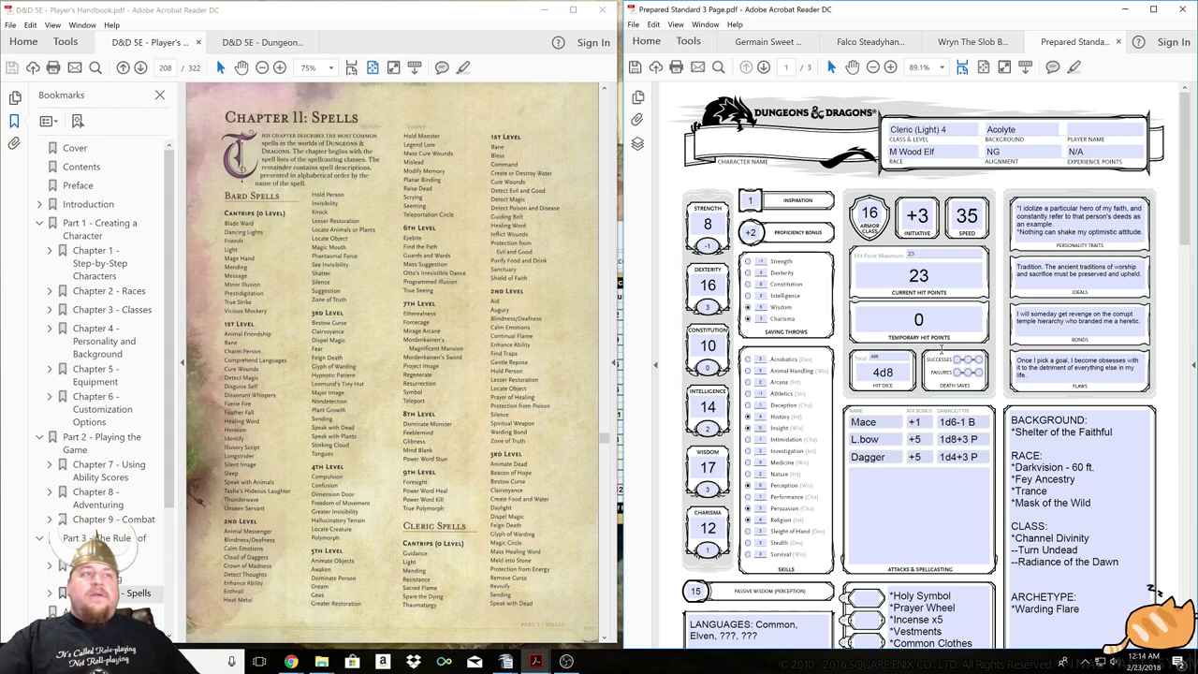
scroll(996, 428, down, 8)
scroll(940, 499, up, 1)
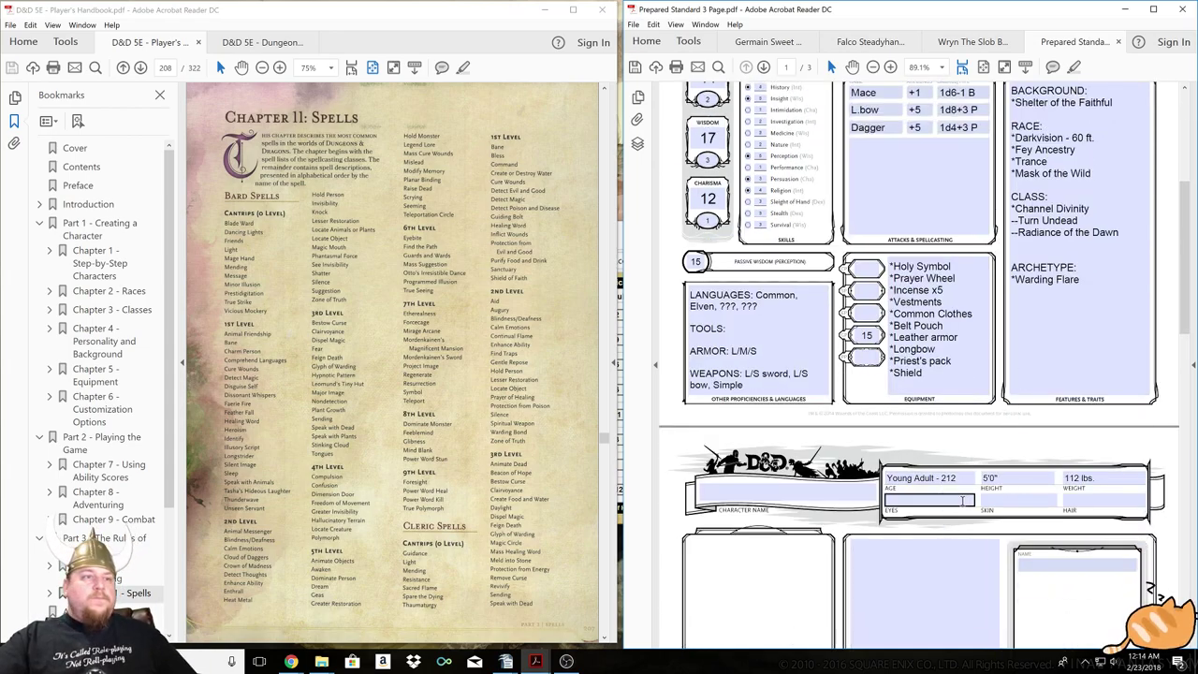
scroll(977, 463, up, 7)
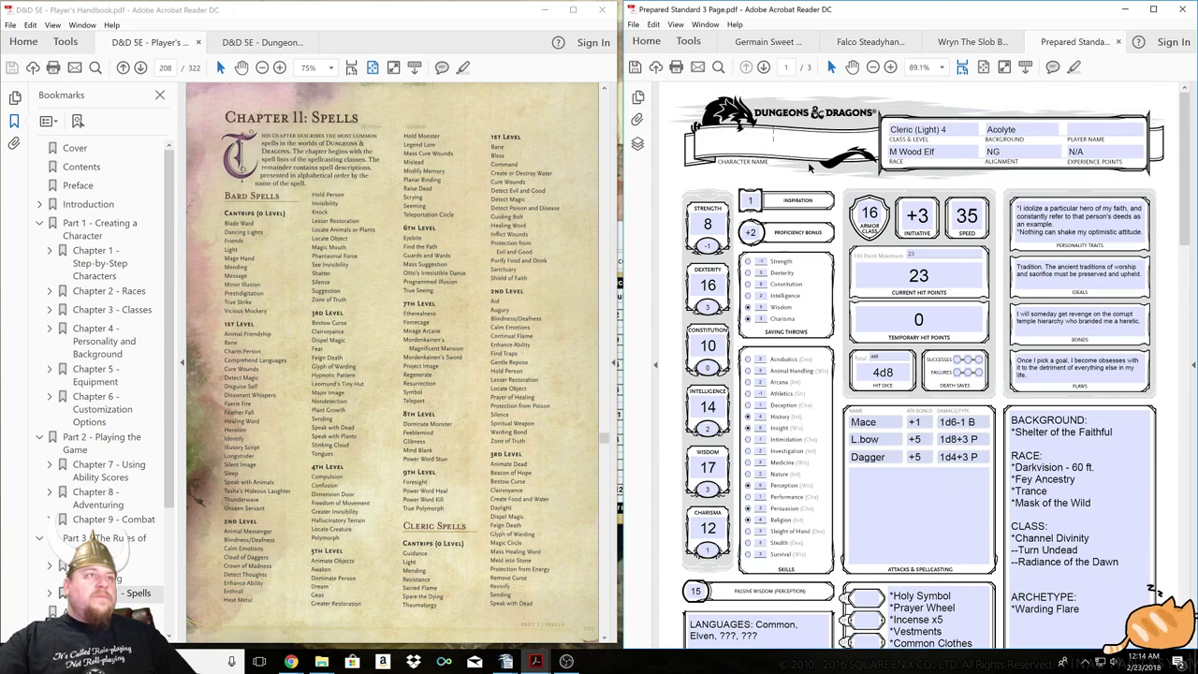